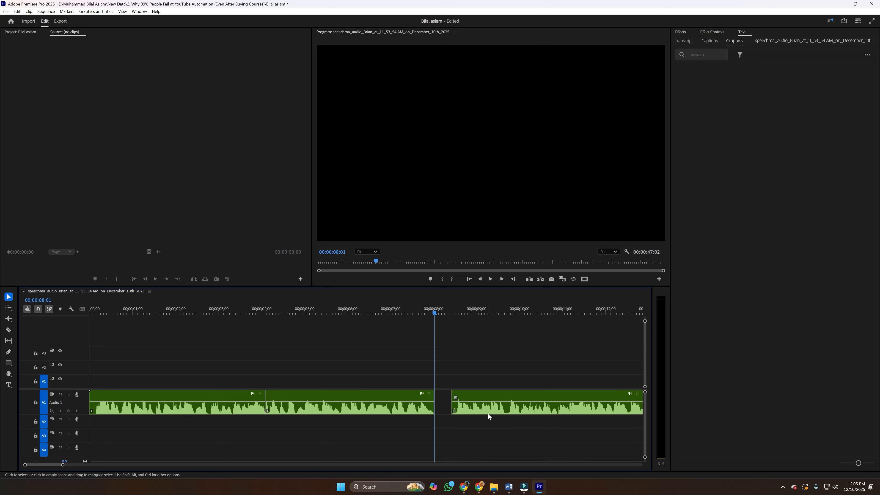
Play back across the closed gap on A1 to check the voiceover join.
{"action": "left_click", "coordinate": [470, 430]}
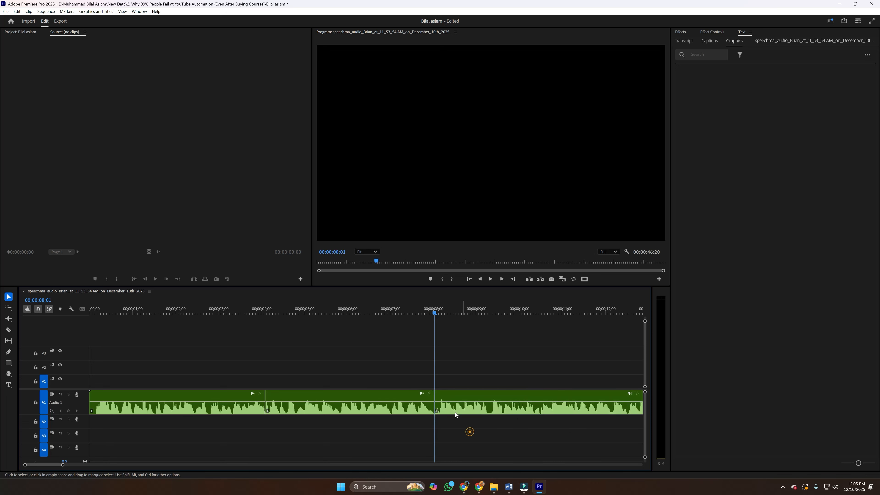
{"action": "left_click", "coordinate": [427, 308]}
{"action": "key", "text": "space"}
{"action": "key", "text": "space"}
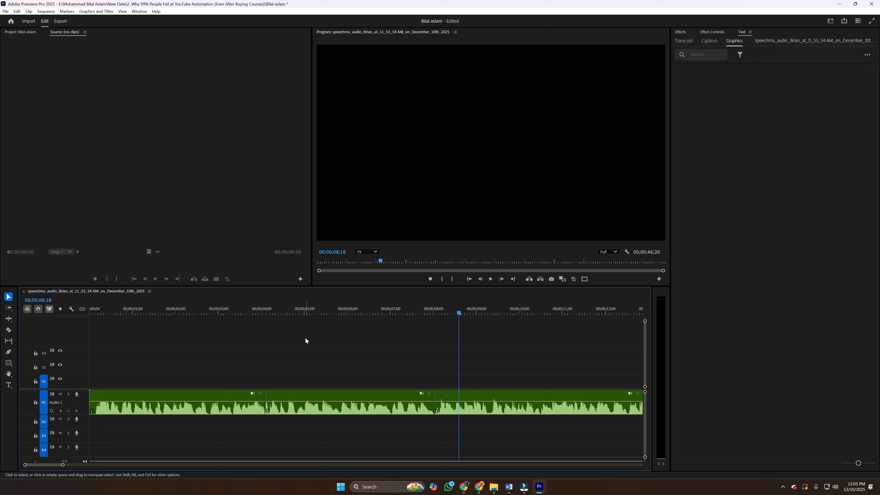
{"action": "left_click", "coordinate": [237, 309]}
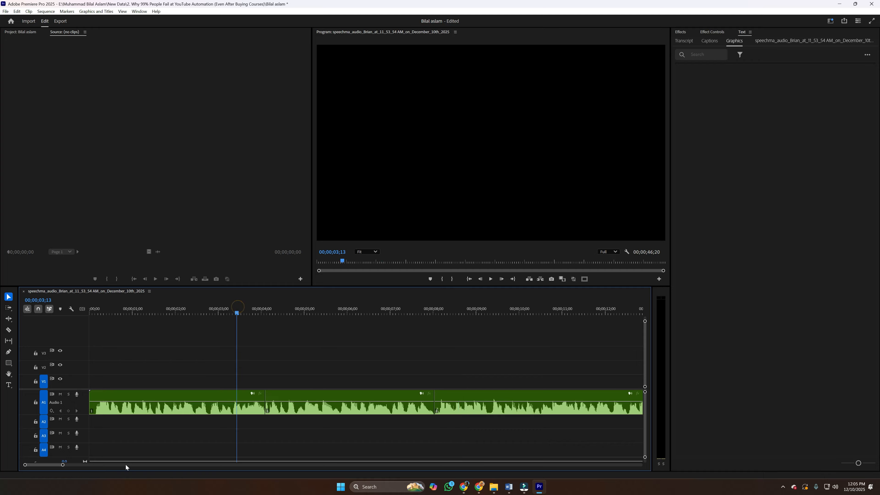
Zoom the timeline out to view the whole voiceover track, then bring up the Word script.
{"action": "left_click_drag", "start_coordinate": [66, 466], "coordinate": [144, 465]}
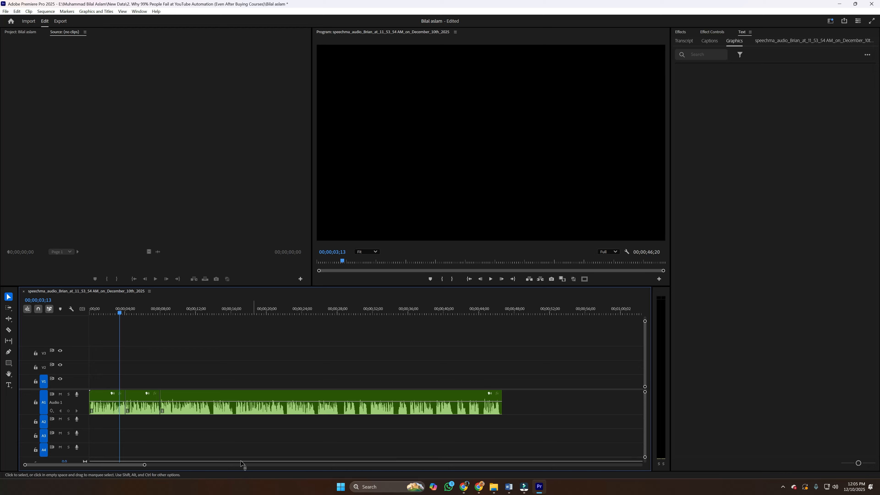
{"action": "left_click_drag", "start_coordinate": [145, 466], "coordinate": [110, 464]}
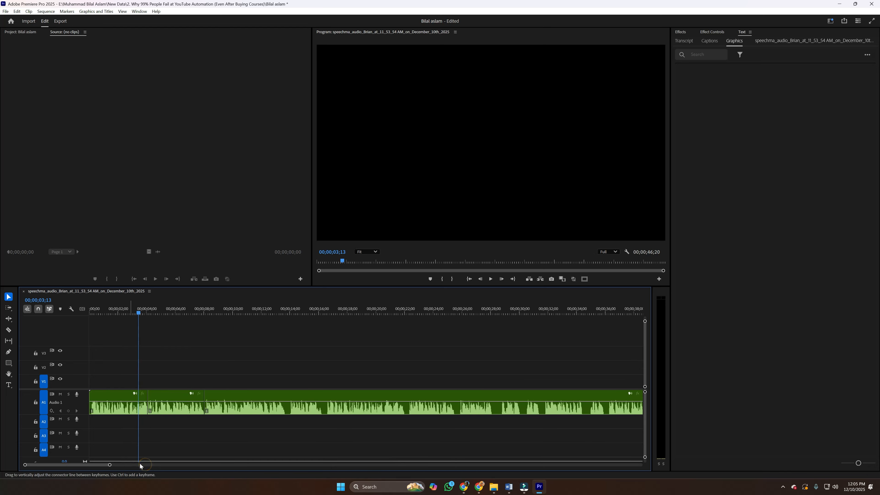
{"action": "mouse_move", "coordinate": [511, 488]}
{"action": "left_click", "coordinate": [524, 449]}
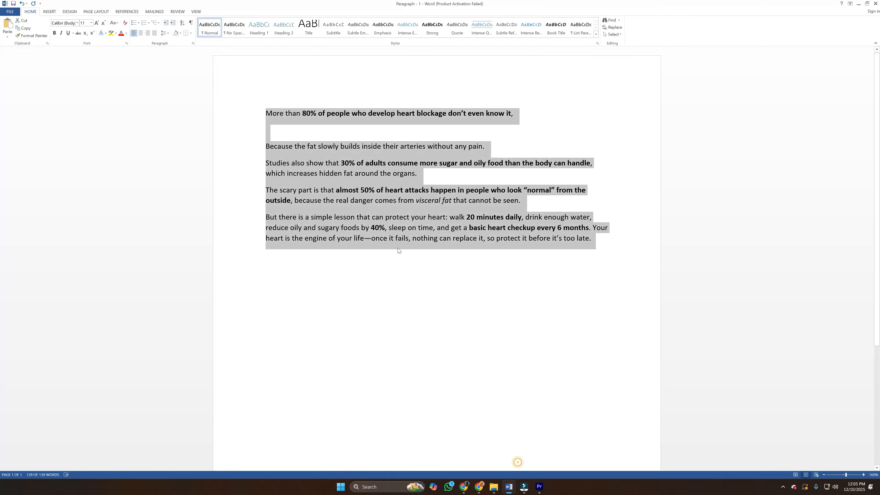
Highlight the script's opening line about 80% of people with heart blockage in yellow.
{"action": "left_click", "coordinate": [340, 115]}
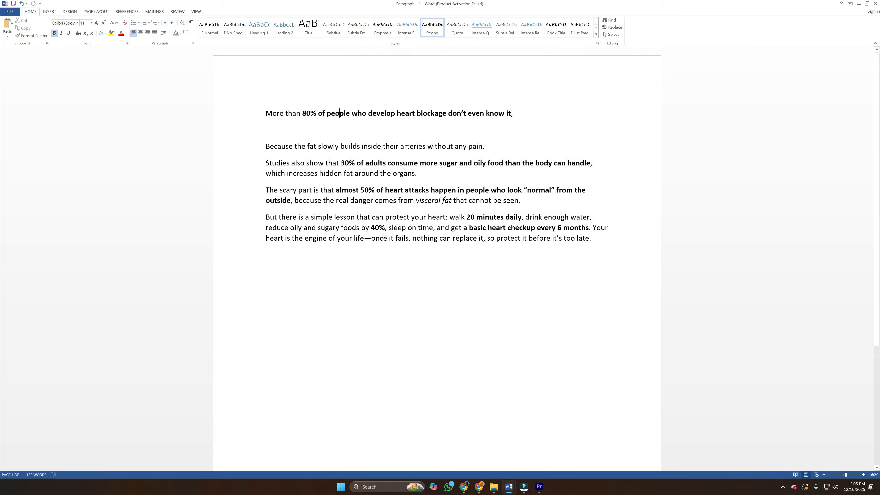
{"action": "left_click", "coordinate": [263, 113]}
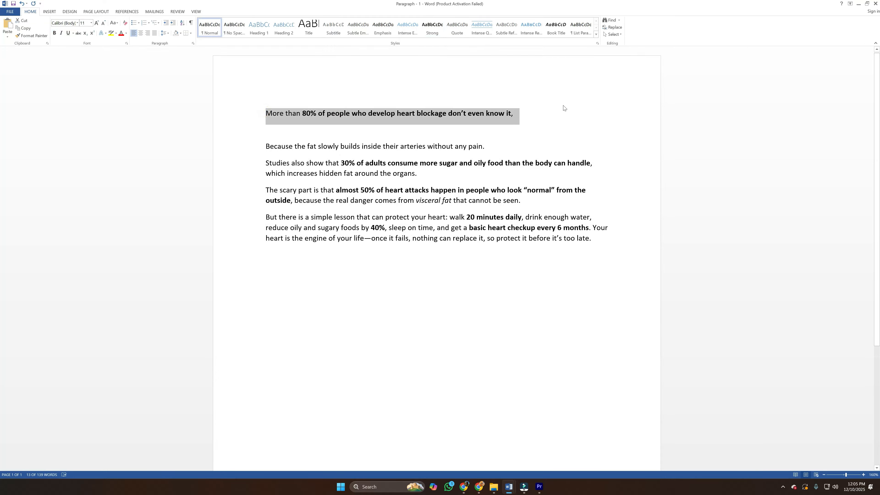
{"action": "right_click", "coordinate": [510, 112]}
{"action": "left_click", "coordinate": [534, 100]}
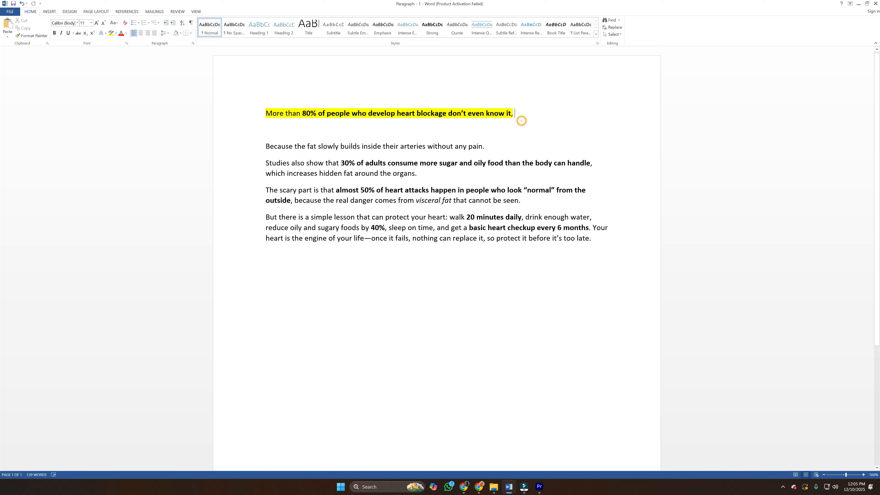
{"action": "left_click", "coordinate": [539, 487]}
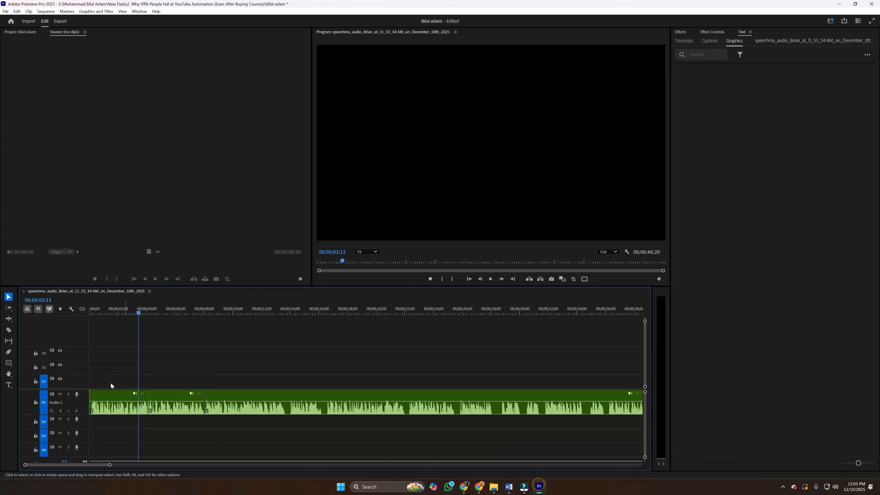
Move the playhead to the timeline start and bring the highlighted Word script forward again.
{"action": "left_click", "coordinate": [93, 313]}
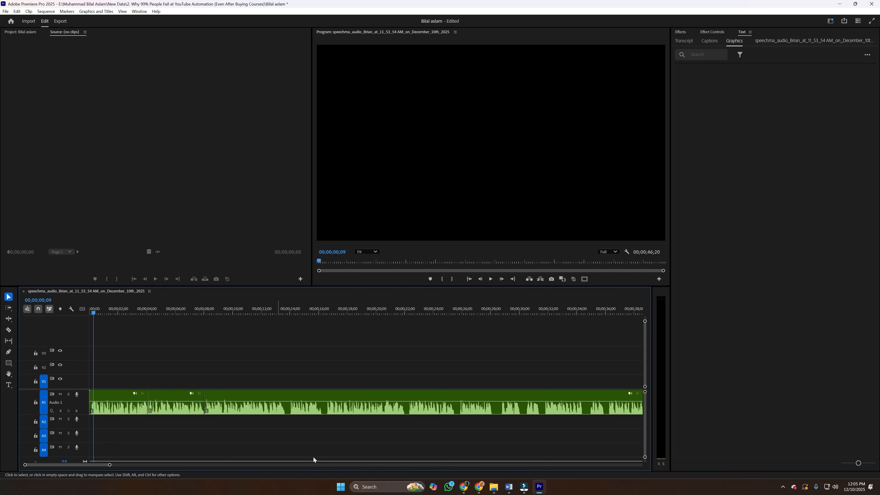
{"action": "left_click", "coordinate": [509, 487]}
{"action": "left_click", "coordinate": [521, 467]}
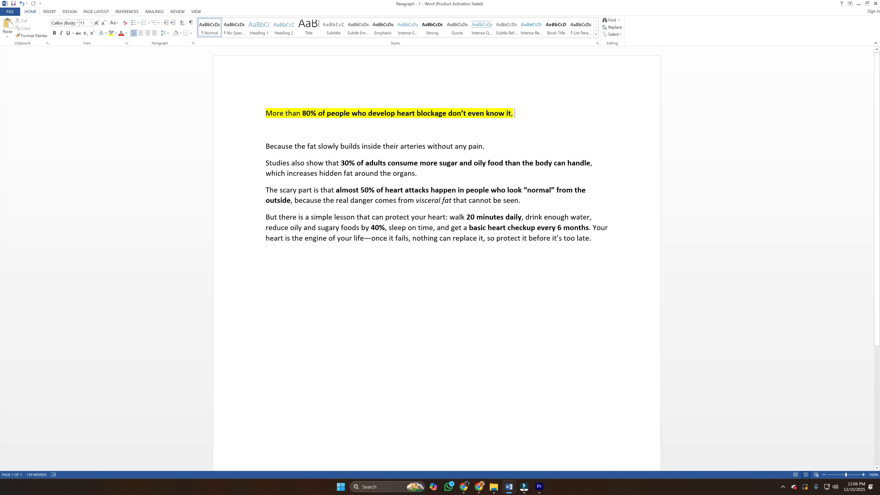
Select the highlighted script line, then play the first A1 clip in Premiere to confirm it matches.
{"action": "left_click_drag", "start_coordinate": [264, 114], "coordinate": [518, 115]}
{"action": "left_click", "coordinate": [538, 490]}
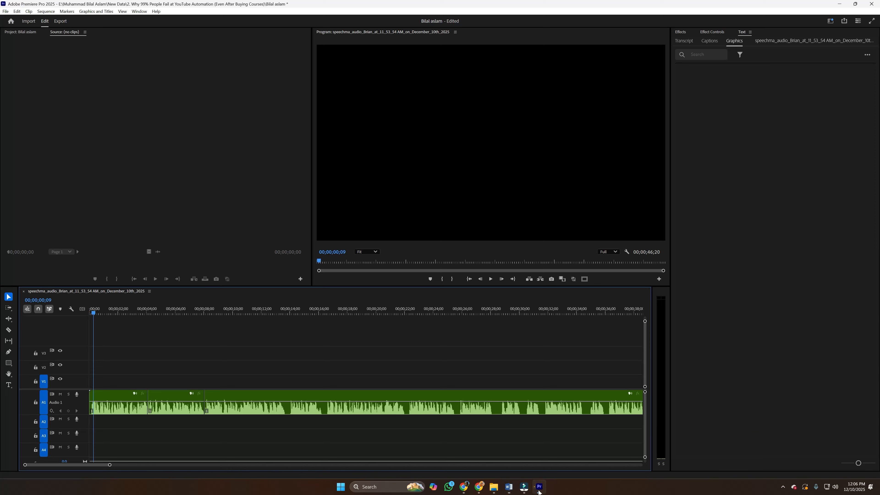
{"action": "left_click", "coordinate": [139, 394]}
{"action": "key", "text": "space"}
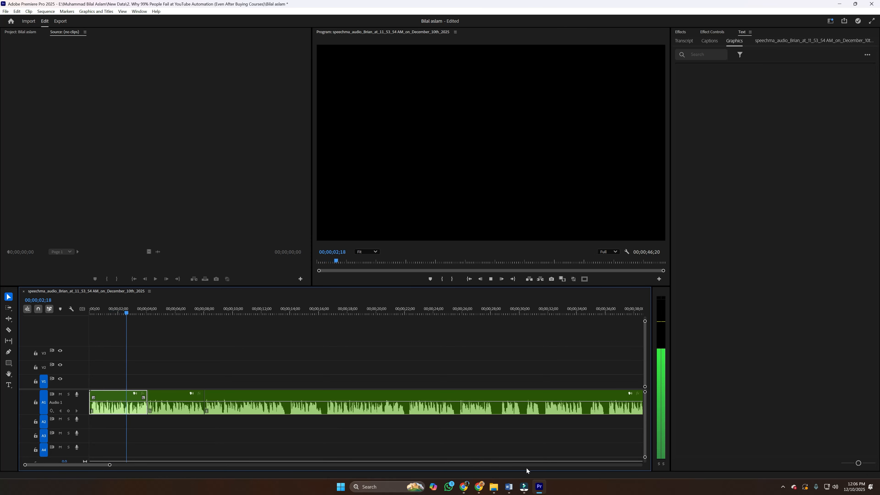
{"action": "key", "text": "space"}
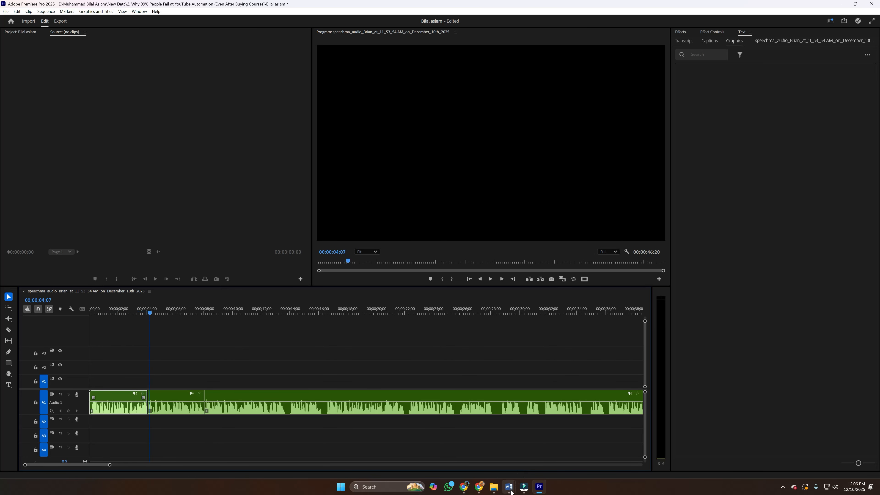
{"action": "left_click", "coordinate": [122, 306]}
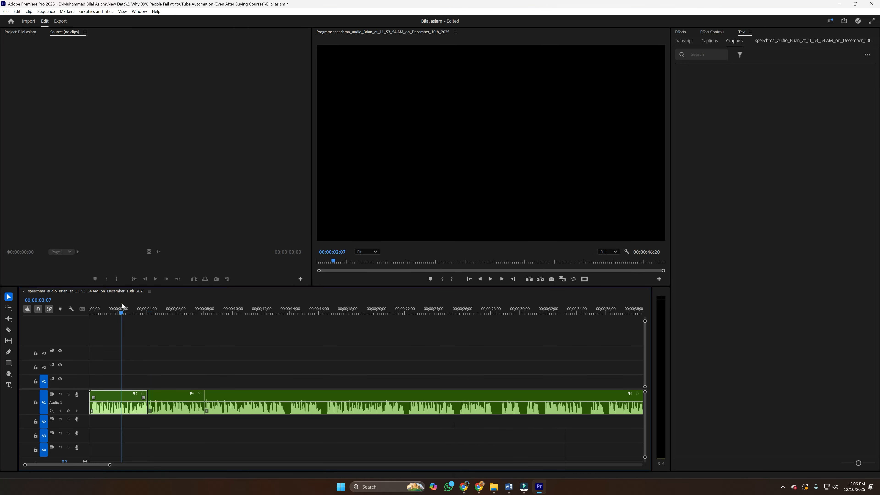
{"action": "left_click", "coordinate": [136, 337]}
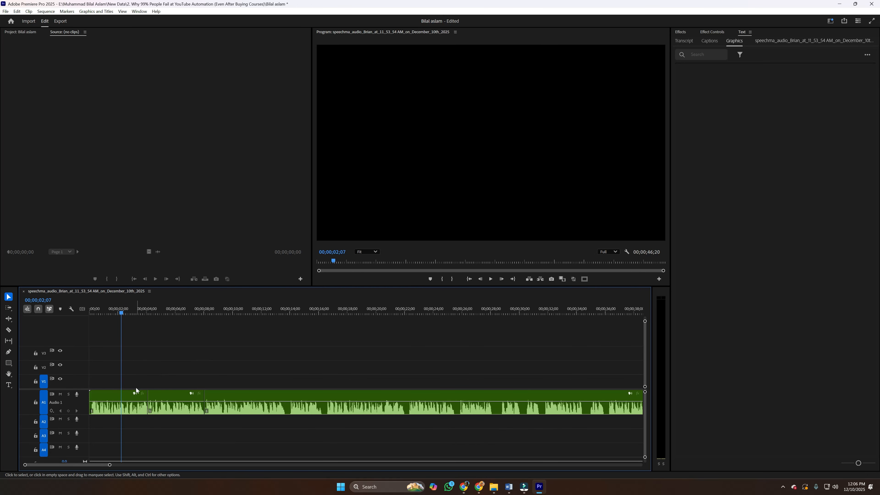
{"action": "right_click", "coordinate": [104, 402]}
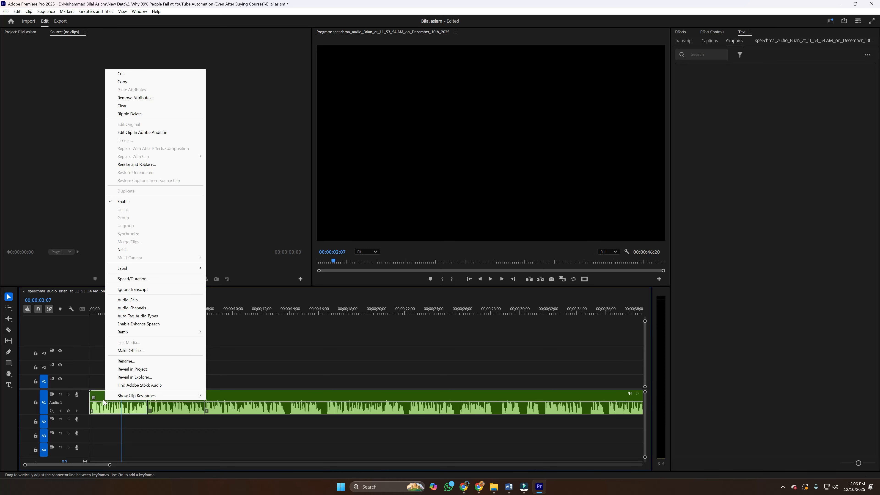
Give the first A1 voiceover clip the Rose label.
{"action": "mouse_move", "coordinate": [156, 269]}
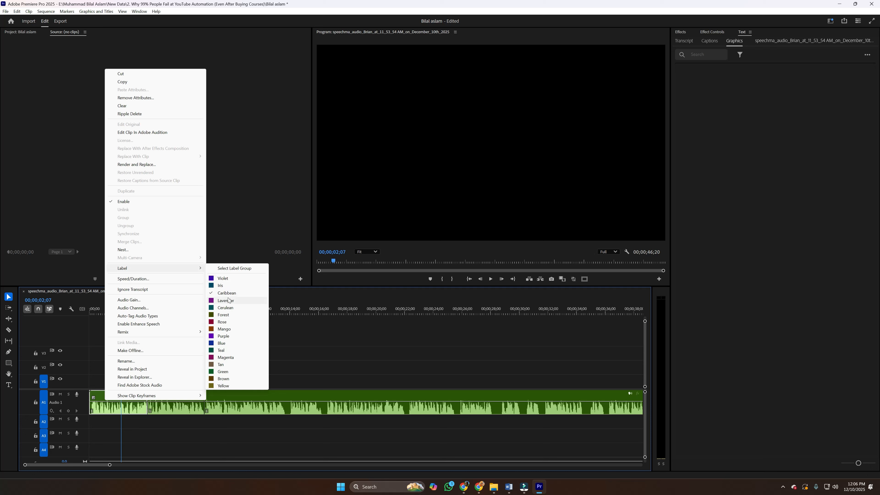
{"action": "left_click", "coordinate": [222, 372]}
{"action": "left_click", "coordinate": [221, 368]}
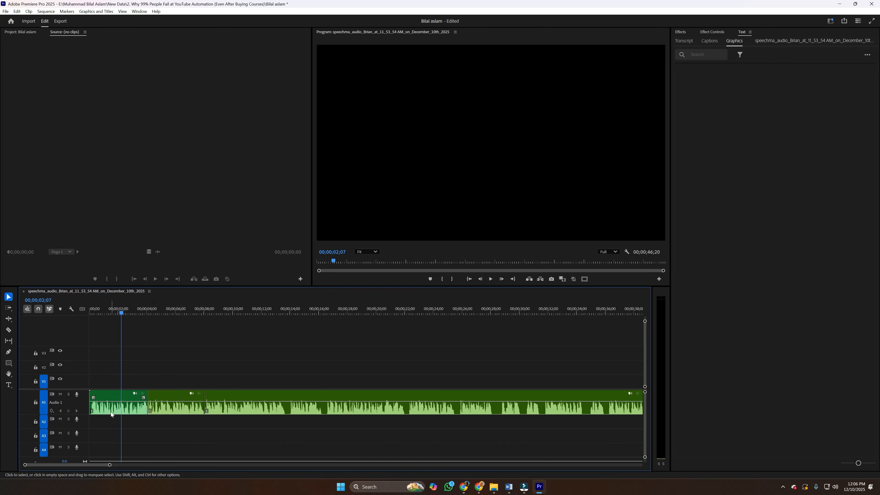
{"action": "right_click", "coordinate": [112, 404]}
{"action": "left_click", "coordinate": [140, 280]}
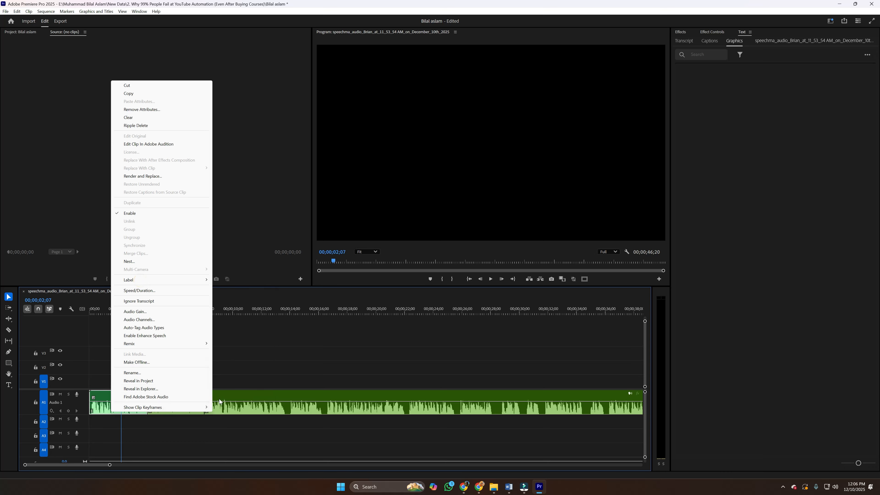
{"action": "left_click", "coordinate": [218, 399]}
{"action": "left_click", "coordinate": [161, 347]}
{"action": "right_click", "coordinate": [119, 397]}
{"action": "mouse_move", "coordinate": [152, 264]}
{"action": "left_click", "coordinate": [234, 316]}
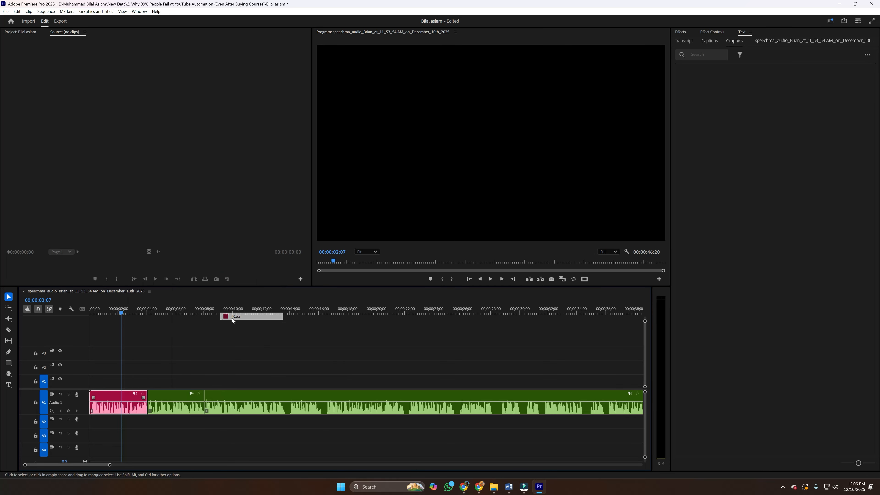
{"action": "left_click", "coordinate": [234, 366]}
Play back the opening audio and save the project.
{"action": "key", "text": "space"}
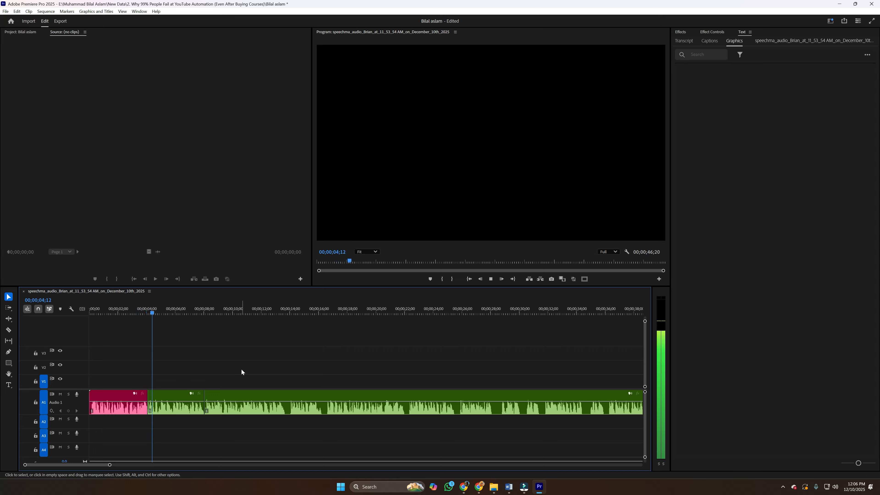
{"action": "key", "text": "space"}
{"action": "key", "text": "ctrl+s"}
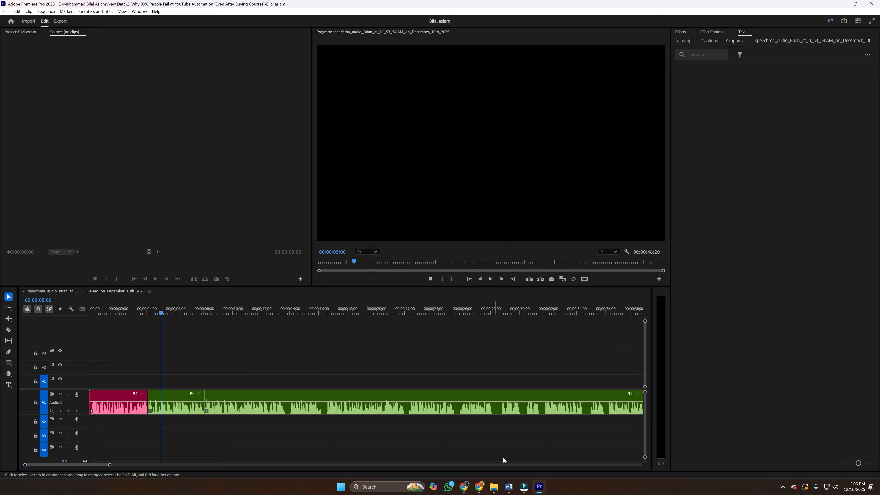
Bring the Word script with its yellow-highlighted 80% line to the front.
{"action": "mouse_move", "coordinate": [508, 486]}
{"action": "left_click", "coordinate": [512, 466]}
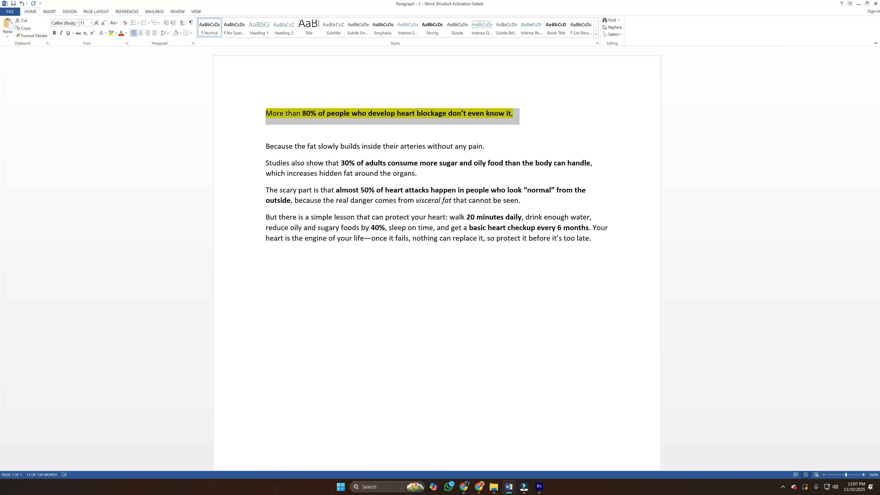
Preview the timeline voiceover from about 2 seconds and from 00;00;03;19.
{"action": "left_click", "coordinate": [539, 486]}
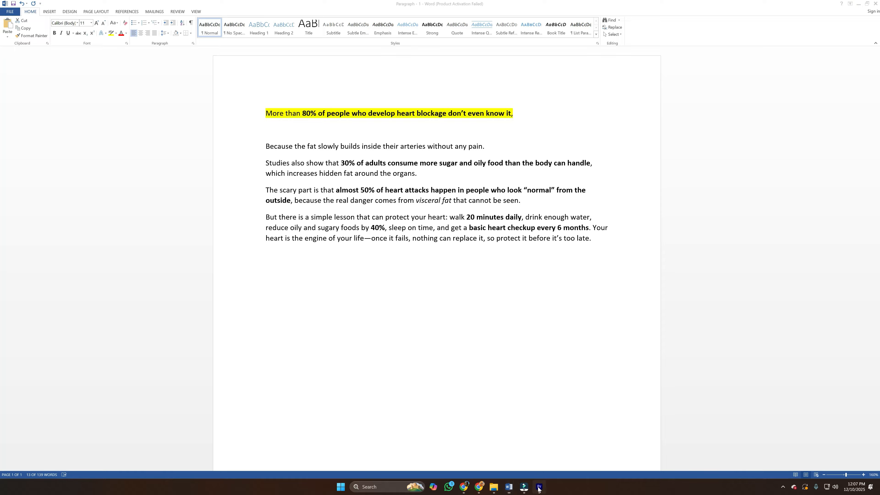
{"action": "left_click", "coordinate": [124, 308]}
{"action": "key", "text": "space"}
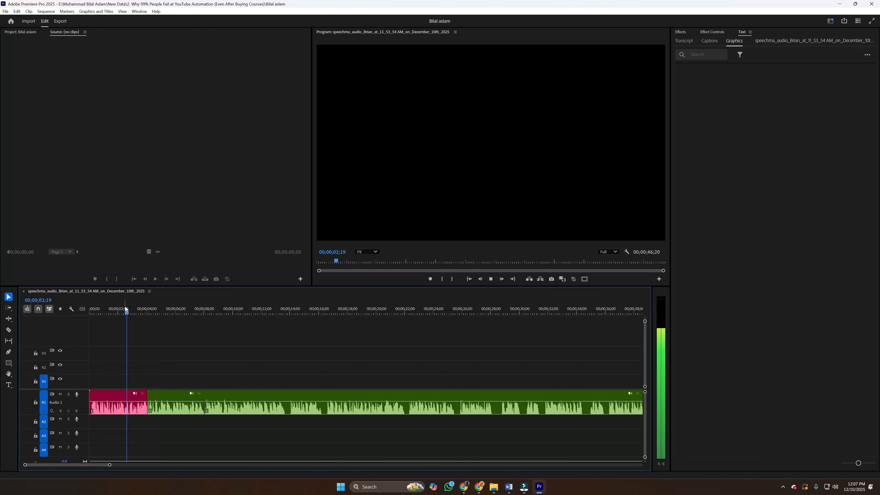
{"action": "key", "text": "space"}
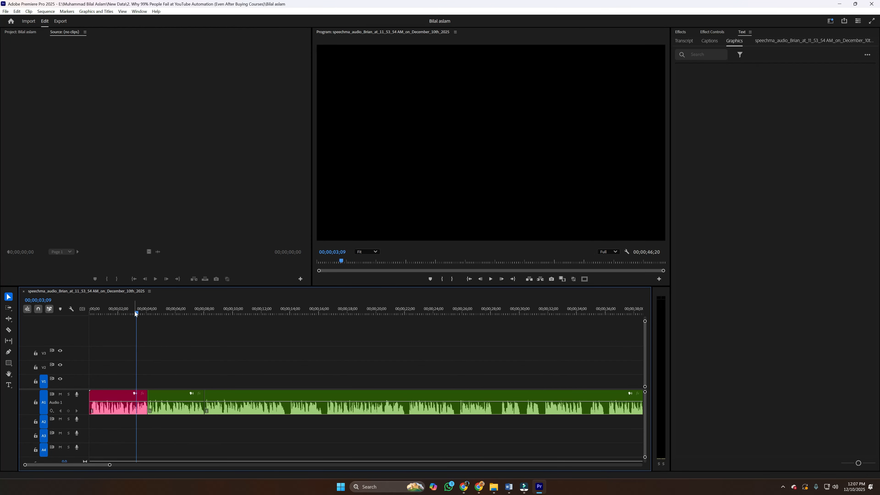
{"action": "left_click", "coordinate": [145, 313]}
{"action": "key", "text": "space"}
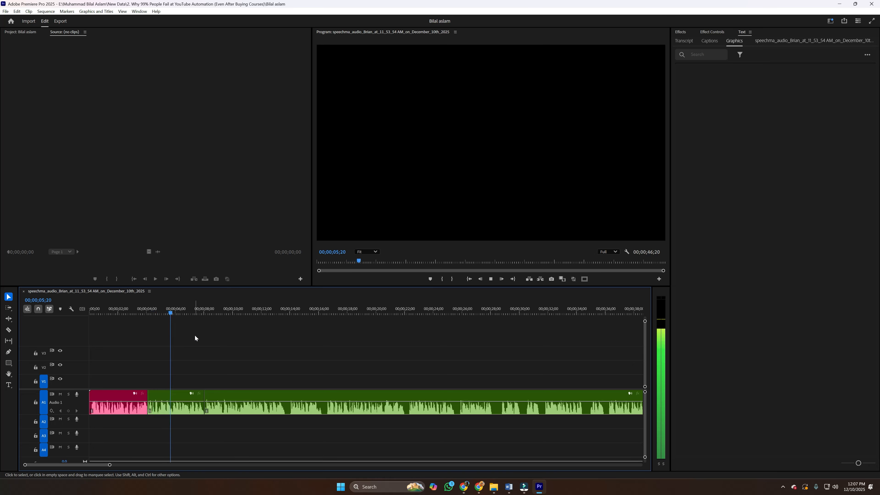
{"action": "key", "text": "space"}
Copy the sentence 'Because the fat slowly builds inside their arteries without any pain.' from Word.
{"action": "mouse_move", "coordinate": [508, 491]}
{"action": "left_click", "coordinate": [510, 463]}
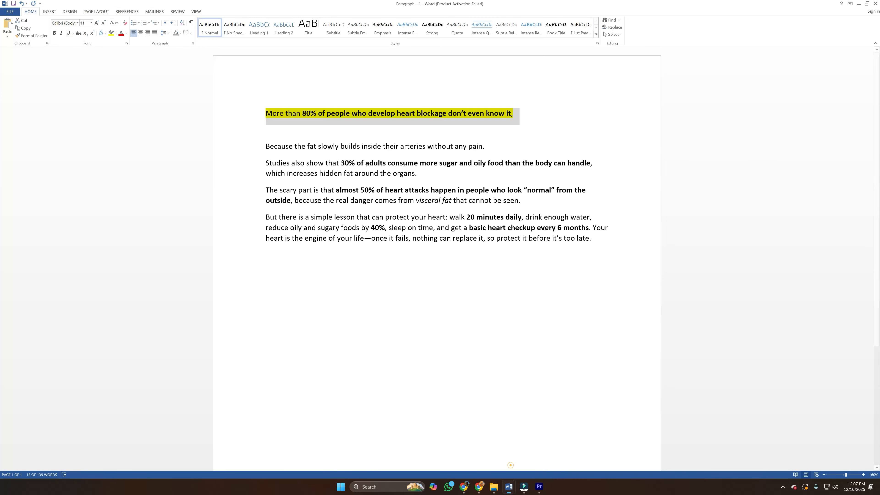
{"action": "left_click_drag", "start_coordinate": [266, 147], "coordinate": [479, 149]}
{"action": "right_click", "coordinate": [455, 147]}
{"action": "left_click", "coordinate": [466, 160]}
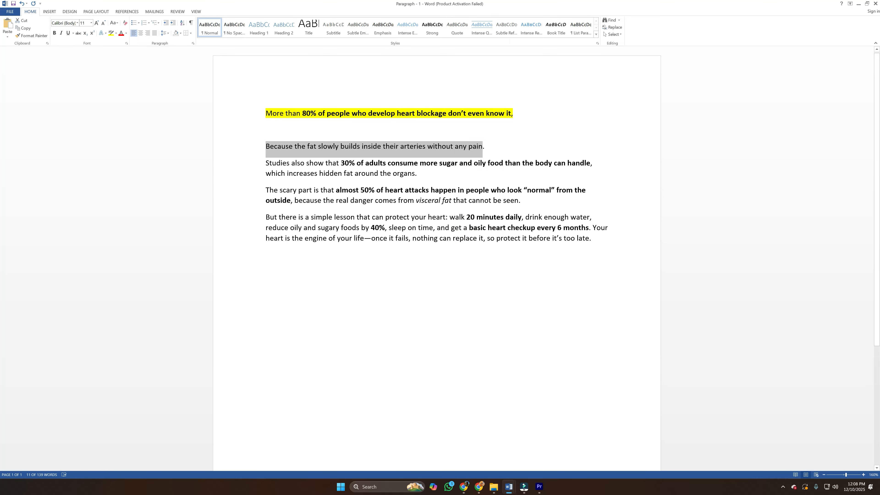
{"action": "left_click", "coordinate": [479, 486]}
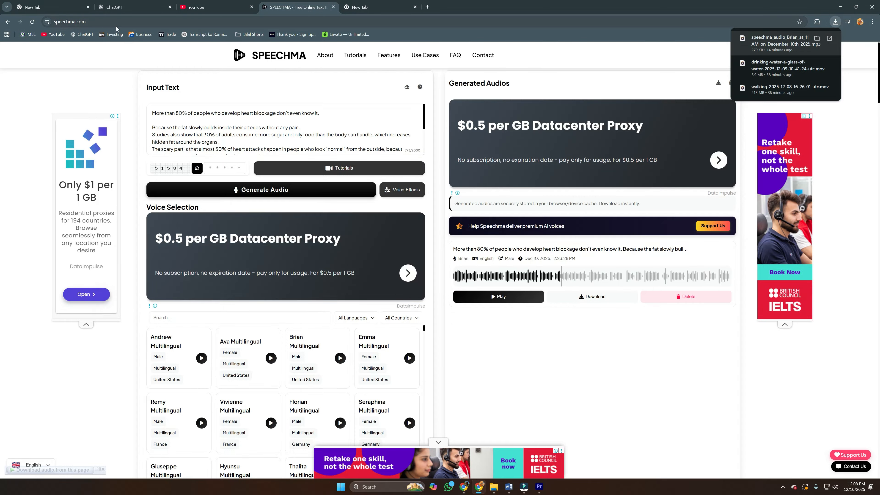
Open ChatGPT from the bookmark in a new tab and stay logged out.
{"action": "right_click", "coordinate": [95, 37]}
{"action": "left_click", "coordinate": [97, 42]}
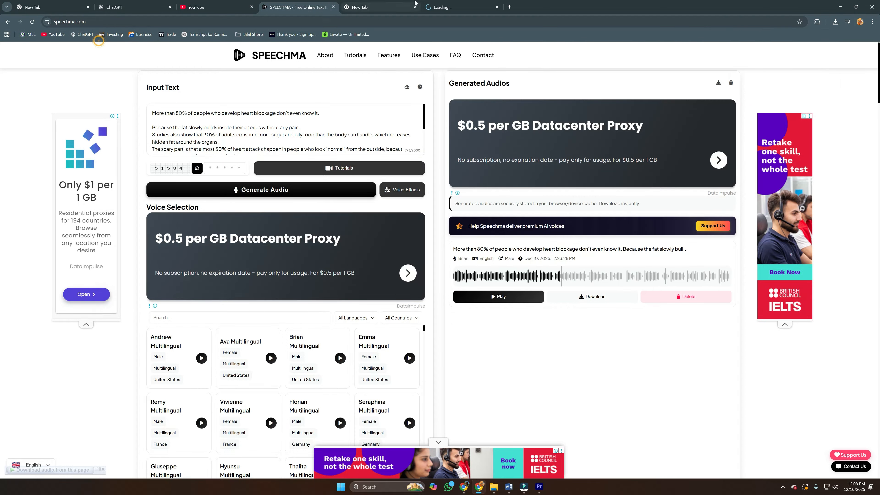
{"action": "left_click", "coordinate": [445, 4]}
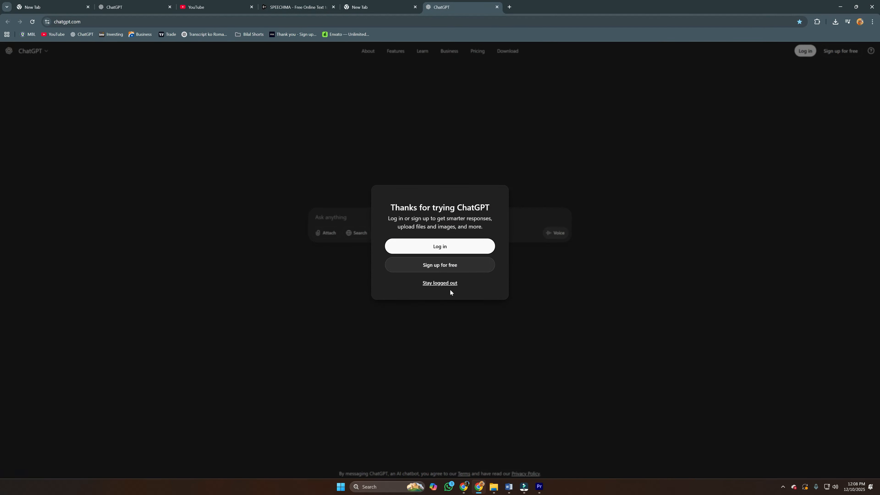
{"action": "left_click", "coordinate": [449, 287]}
Type the prompt 'mere pass aik script ka hisa ha' and begin a second line 'mujhai ro'.
{"action": "left_click", "coordinate": [325, 217]}
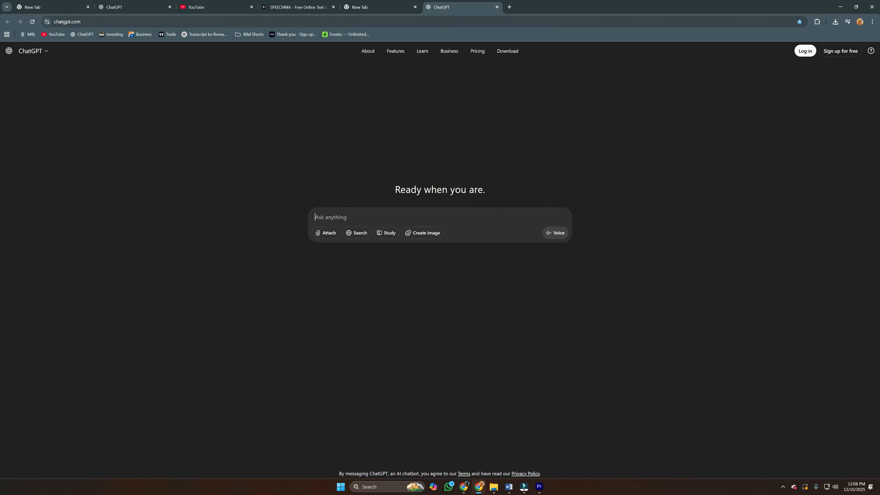
{"action": "type", "text": "mere pas"}
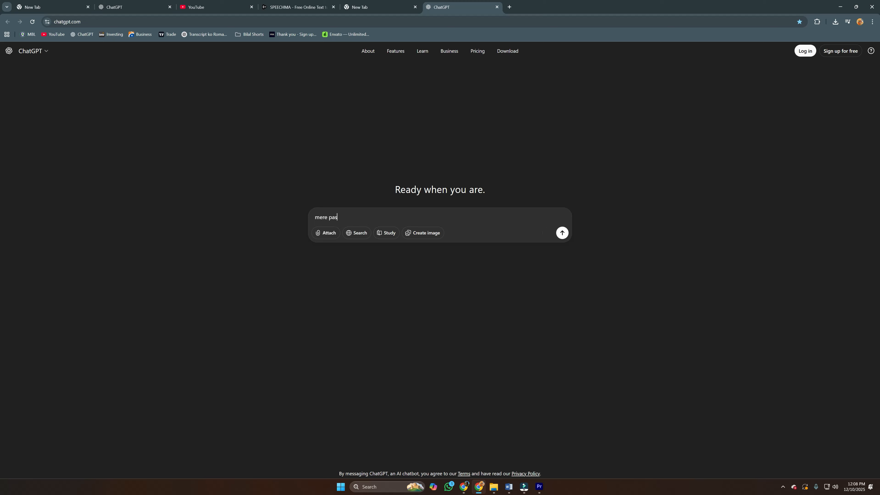
{"action": "type", "text": "s aik script ka hisa ha"}
{"action": "key", "text": "shift+Return"}
{"action": "type", "text": "muj"}
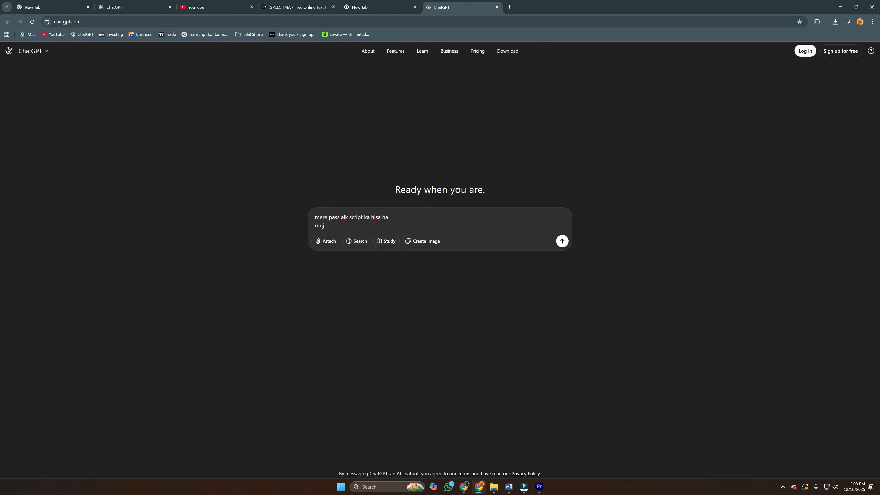
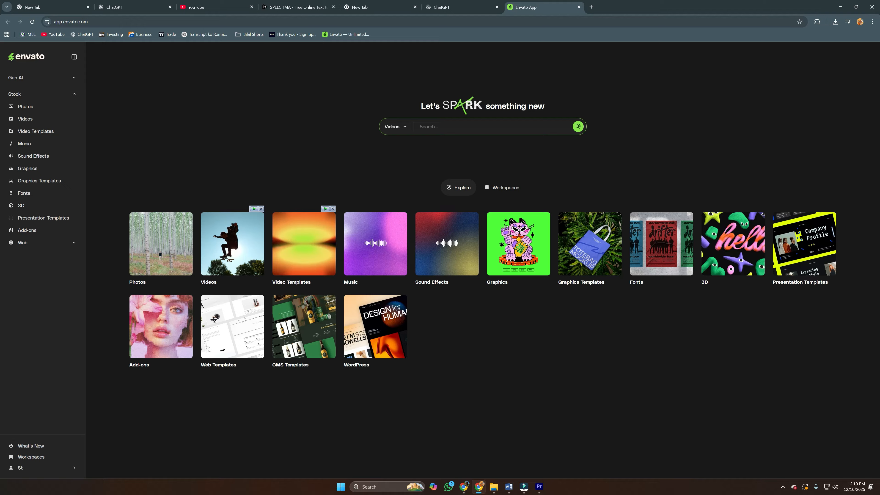
Paste 'clogged arteries' into the Envato Videos search and list the matching stock clips.
{"action": "type", "text": "clogged arteries"}
{"action": "left_click", "coordinate": [578, 127]}
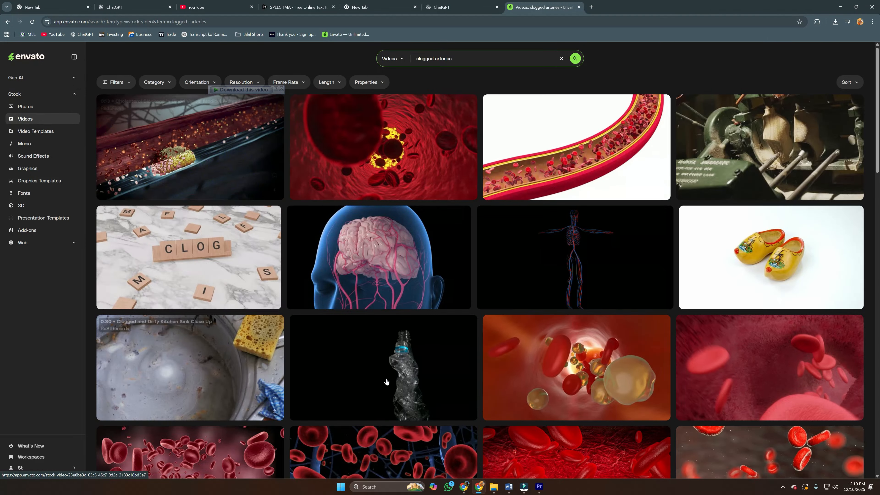
{"action": "mouse_move", "coordinate": [493, 491]}
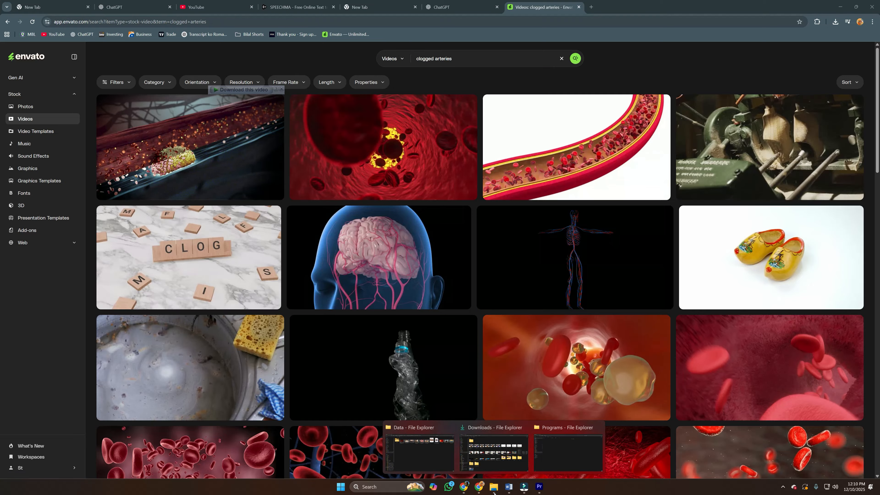
Preview the fat-laden blood cells animation from the Data folder, then drag it toward Premiere.
{"action": "left_click", "coordinate": [424, 464]}
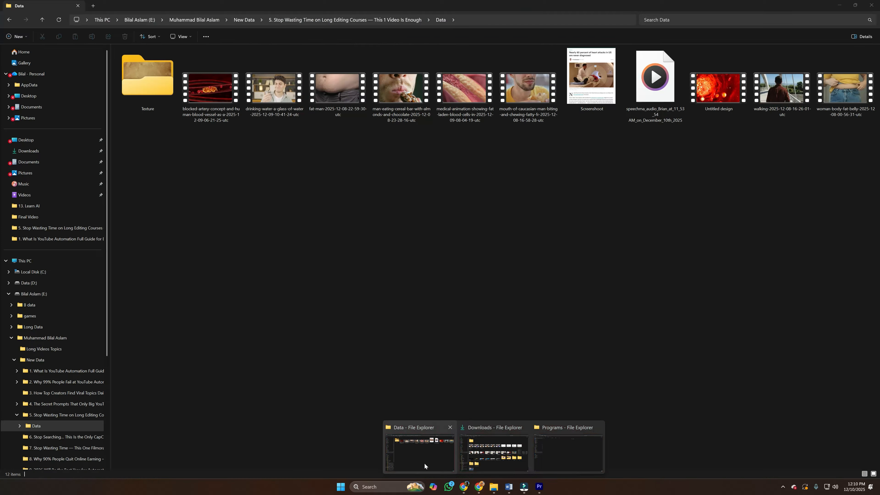
{"action": "left_click", "coordinate": [420, 303]}
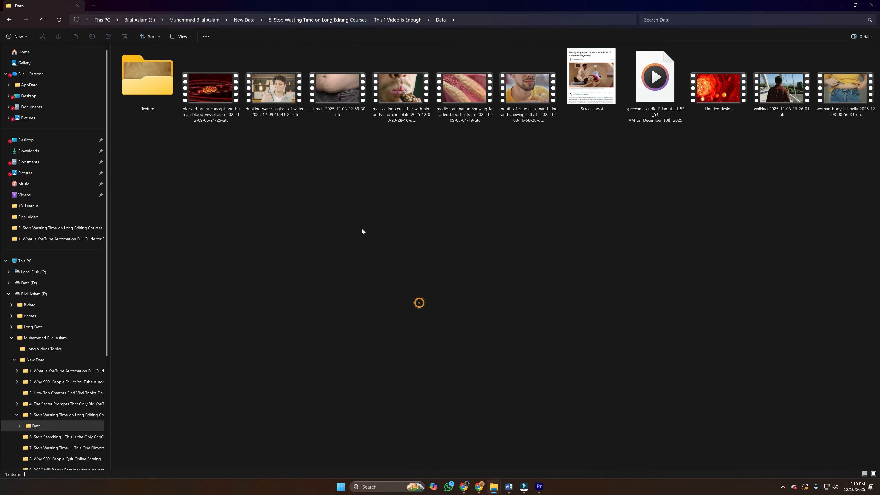
{"action": "right_click", "coordinate": [361, 226]}
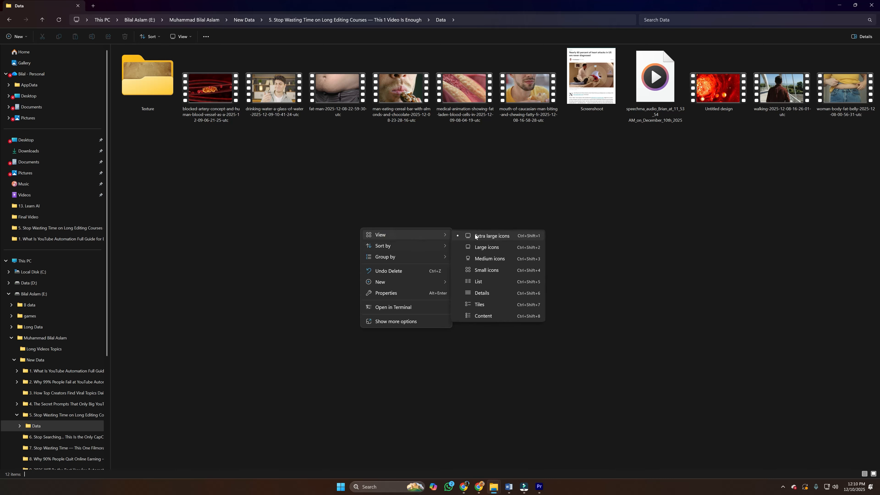
{"action": "left_click", "coordinate": [344, 208]}
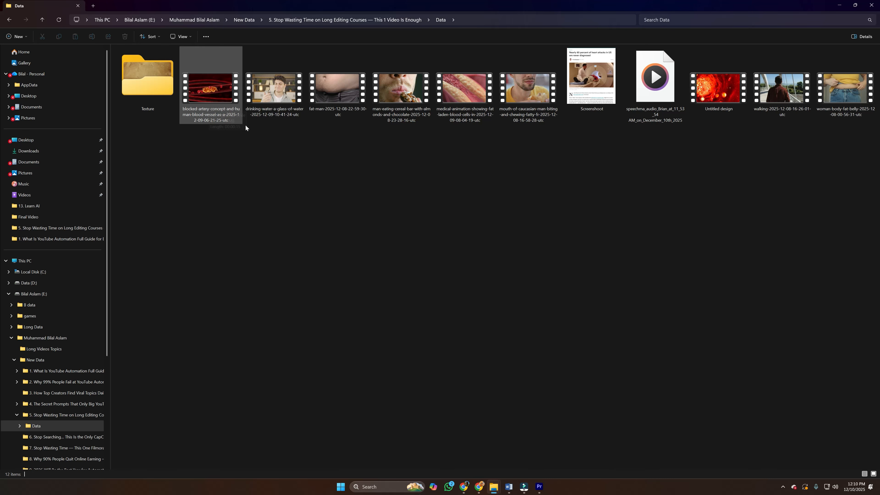
{"action": "double_click", "coordinate": [462, 102]}
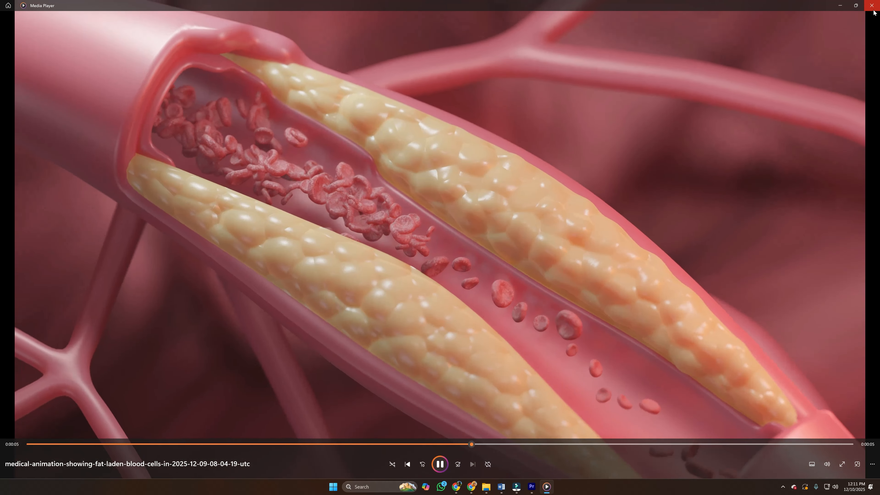
{"action": "left_click", "coordinate": [871, 5]}
{"action": "left_click", "coordinate": [436, 175]}
{"action": "left_click_drag", "start_coordinate": [467, 106], "coordinate": [161, 366]}
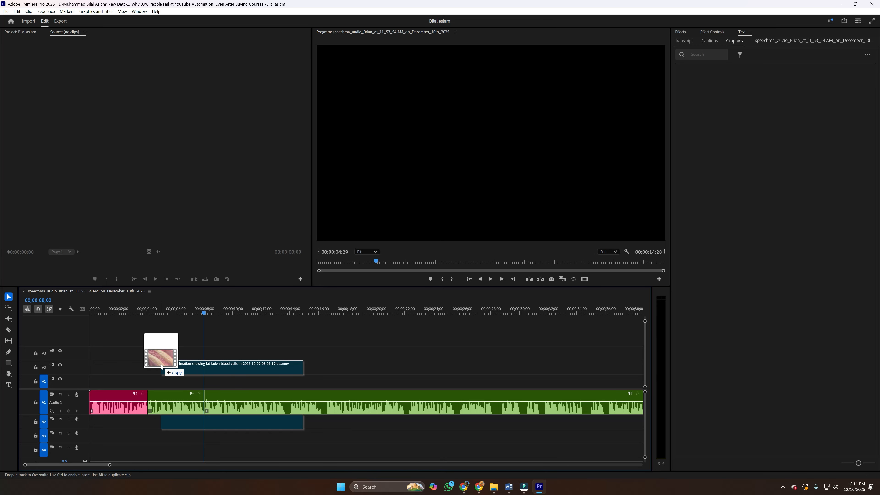
Load the blood-cells animation into the Source Monitor and check it against the Project panel.
{"action": "left_click_drag", "start_coordinate": [161, 366], "coordinate": [57, 96]}
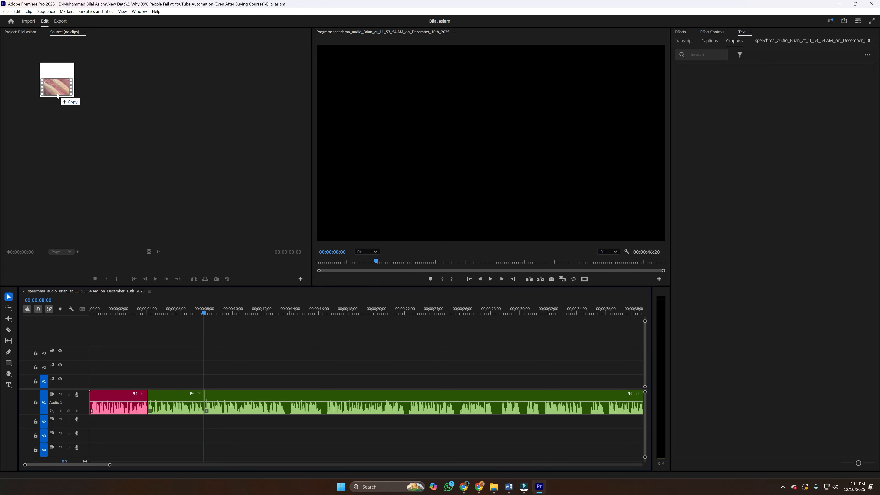
{"action": "left_click_drag", "start_coordinate": [57, 96], "coordinate": [57, 96]}
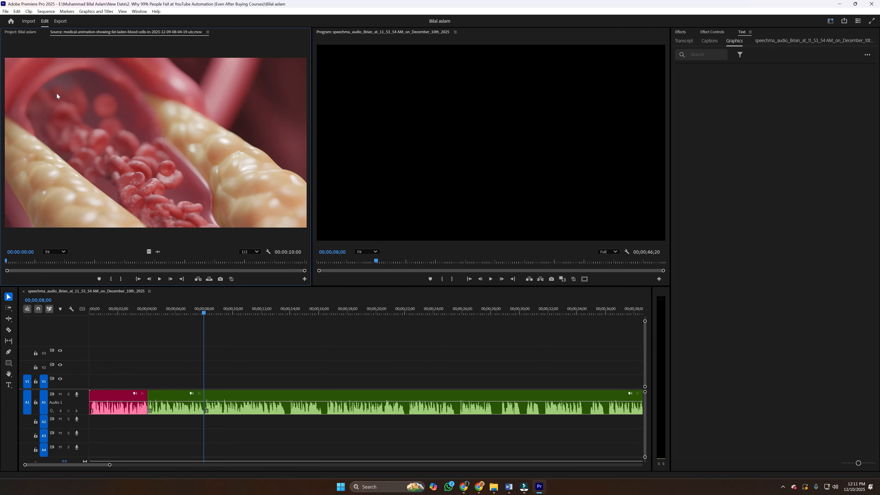
{"action": "left_click", "coordinate": [18, 32]}
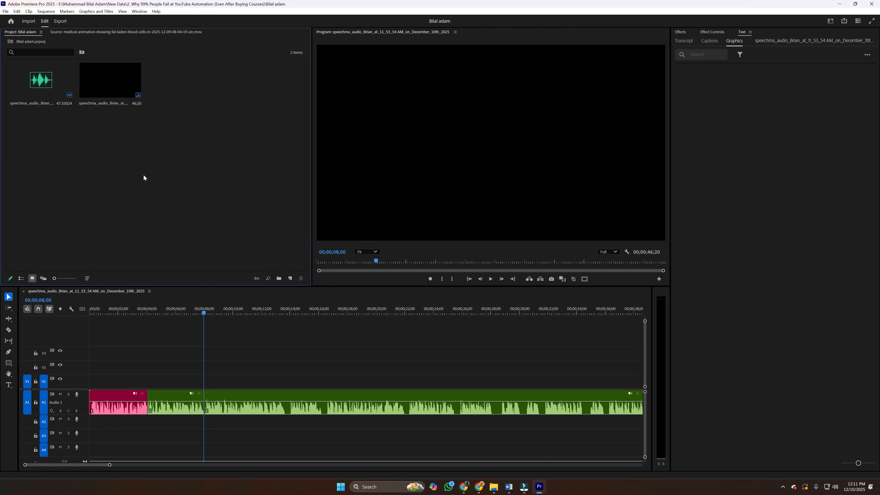
{"action": "left_click", "coordinate": [79, 34]}
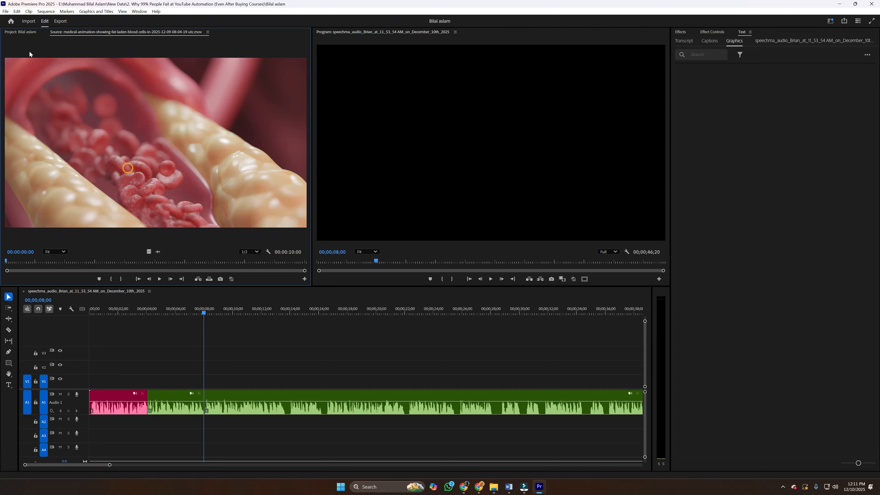
{"action": "left_click", "coordinate": [24, 34]}
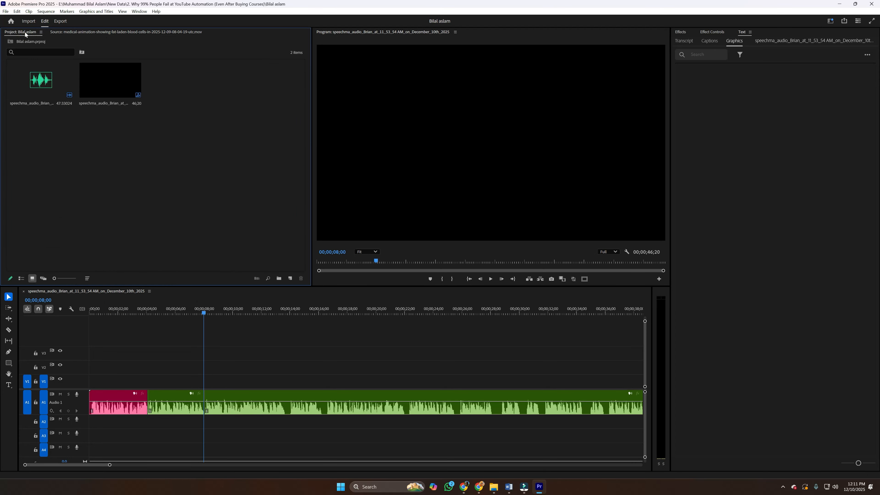
{"action": "left_click", "coordinate": [66, 31]}
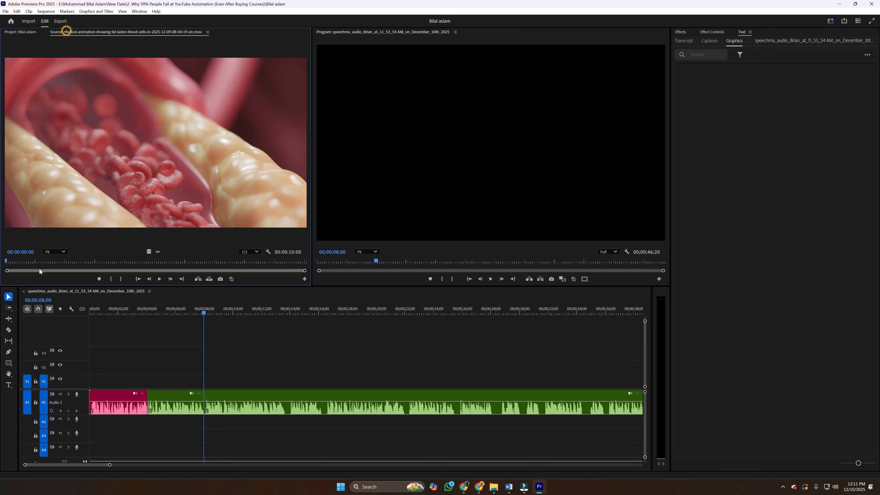
Scrub and zoom the source ruler to cue the blood-cells clip at 00:00:01:13.
{"action": "left_click_drag", "start_coordinate": [10, 261], "coordinate": [46, 262]}
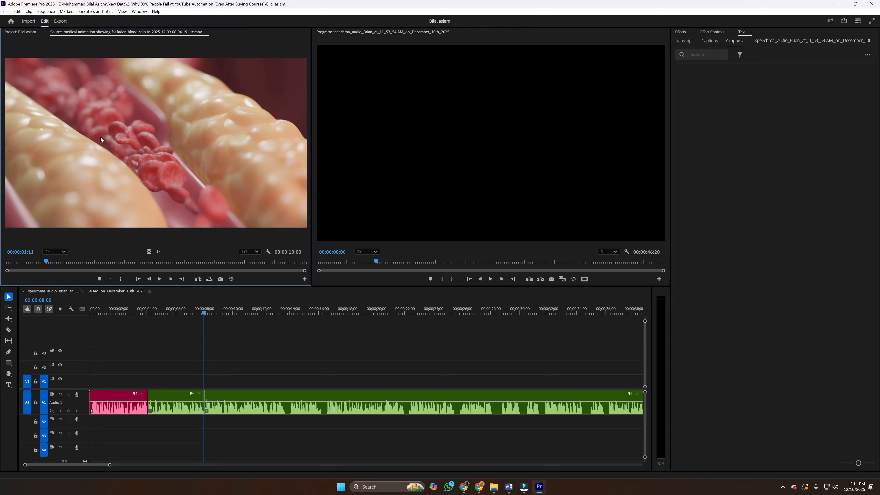
{"action": "left_click", "coordinate": [41, 263]}
{"action": "left_click_drag", "start_coordinate": [41, 262], "coordinate": [67, 261]}
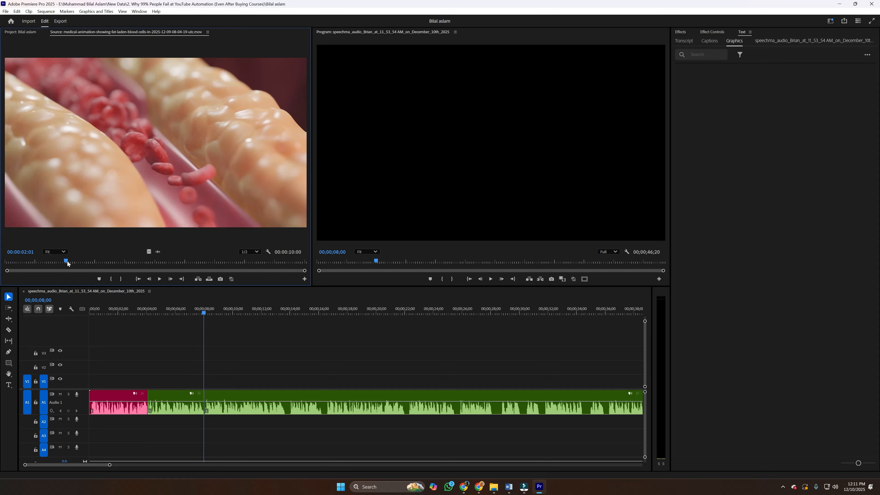
{"action": "mouse_move", "coordinate": [305, 271]}
{"action": "left_mouse_down"}
{"action": "mouse_move", "coordinate": [91, 270]}
{"action": "mouse_move", "coordinate": [304, 271]}
{"action": "left_mouse_up"}
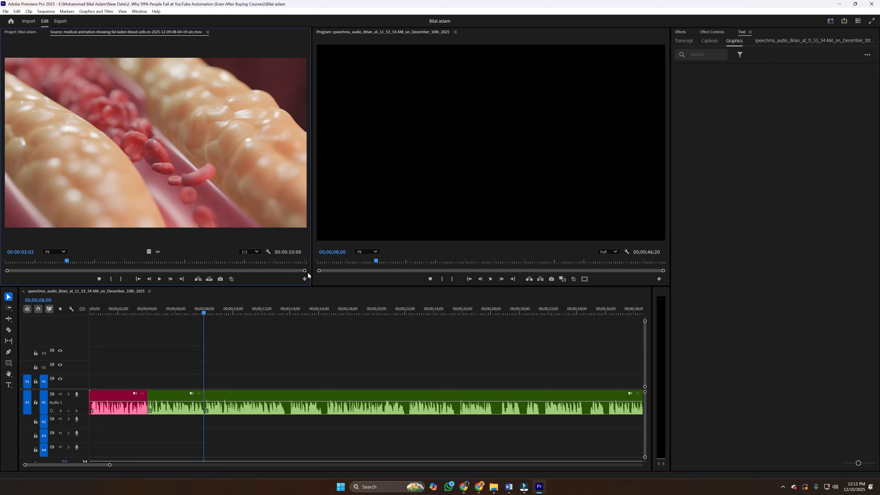
{"action": "left_click_drag", "start_coordinate": [65, 260], "coordinate": [46, 263]}
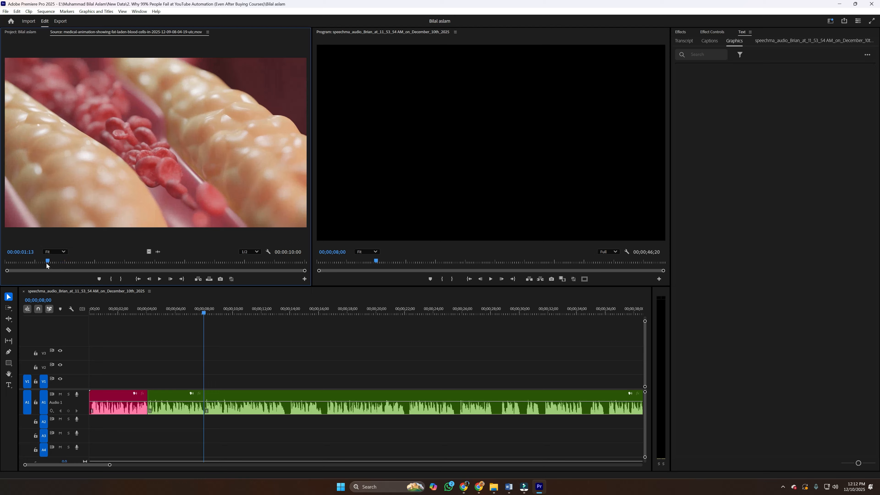
{"action": "left_click", "coordinate": [111, 279]}
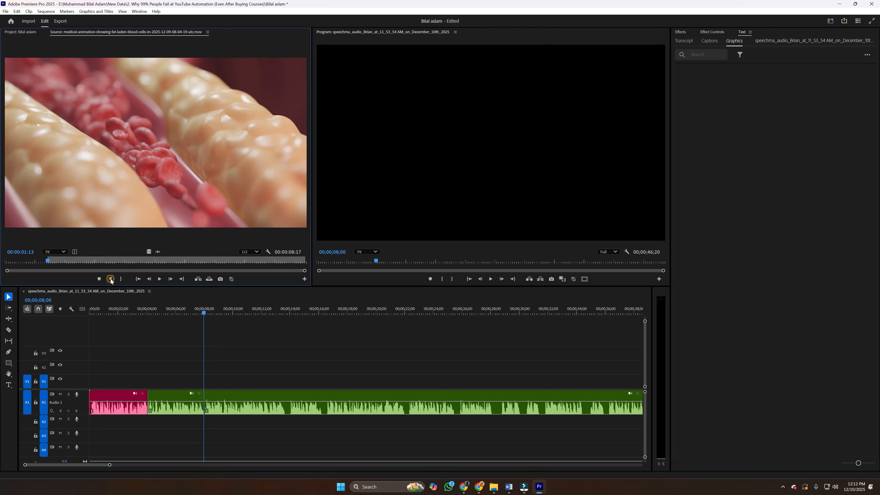
{"action": "left_click_drag", "start_coordinate": [46, 263], "coordinate": [172, 269]}
{"action": "left_click", "coordinate": [122, 279]}
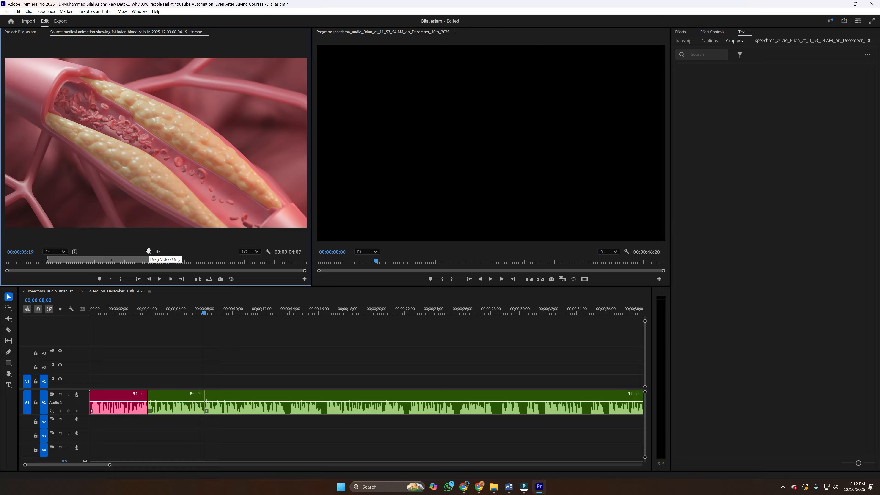
{"action": "left_click_drag", "start_coordinate": [149, 251], "coordinate": [149, 383]}
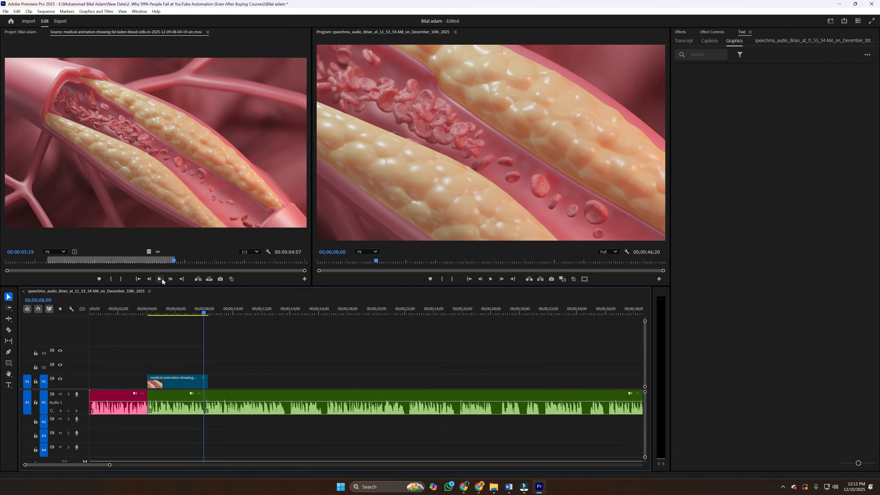
{"action": "left_click_drag", "start_coordinate": [158, 252], "coordinate": [149, 424]}
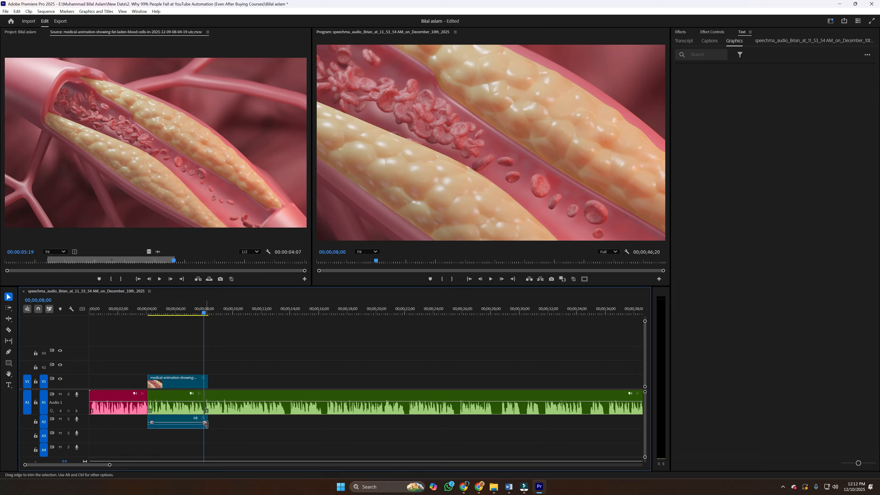
{"action": "left_click", "coordinate": [185, 429]}
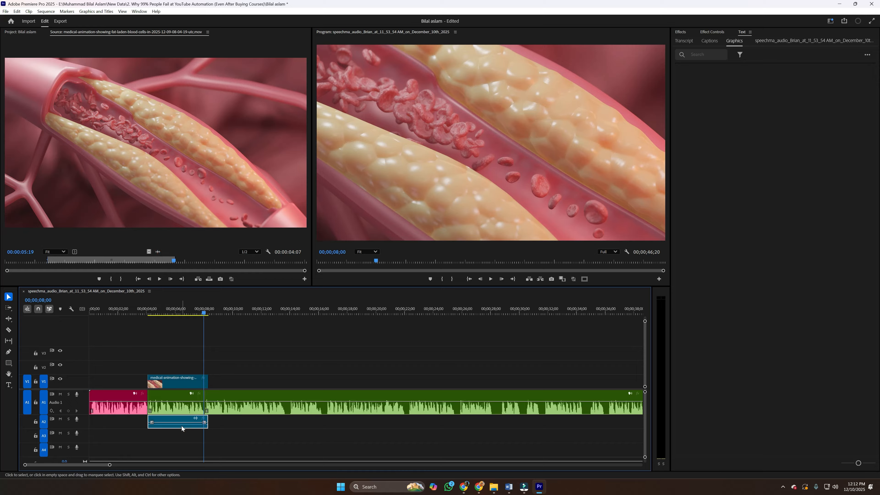
{"action": "key", "text": "Delete"}
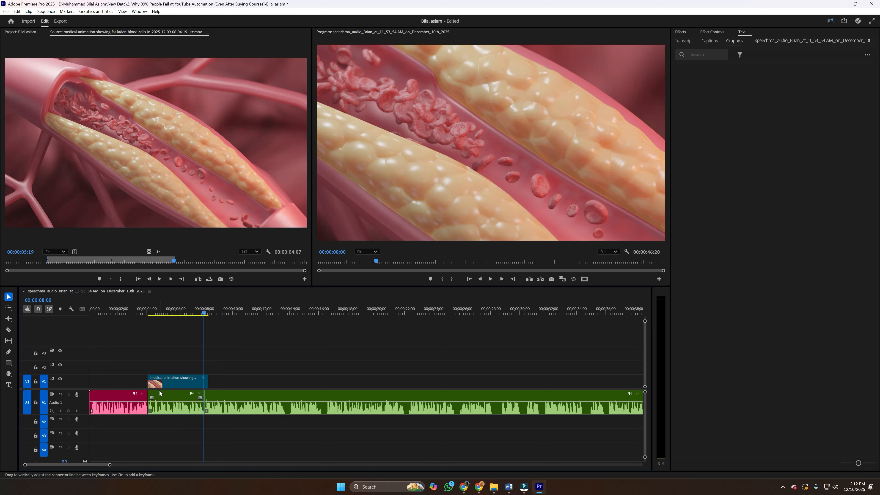
{"action": "left_click", "coordinate": [148, 308]}
{"action": "key", "text": "space"}
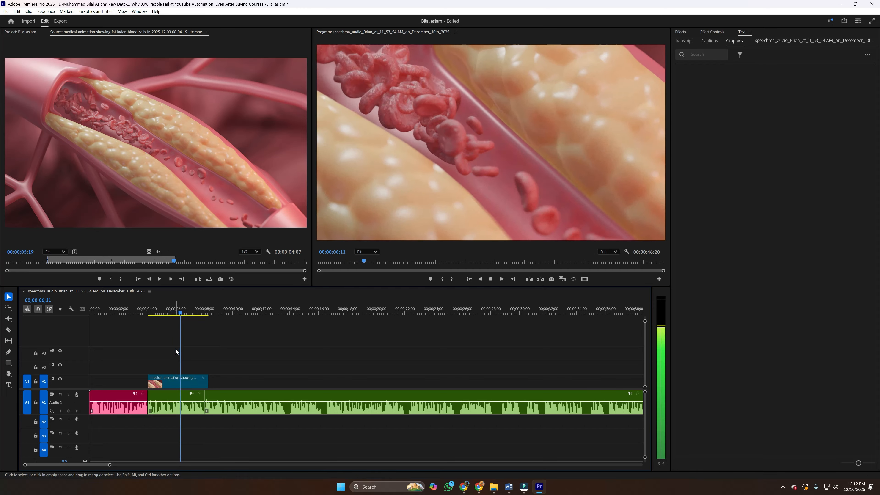
{"action": "key", "text": "space"}
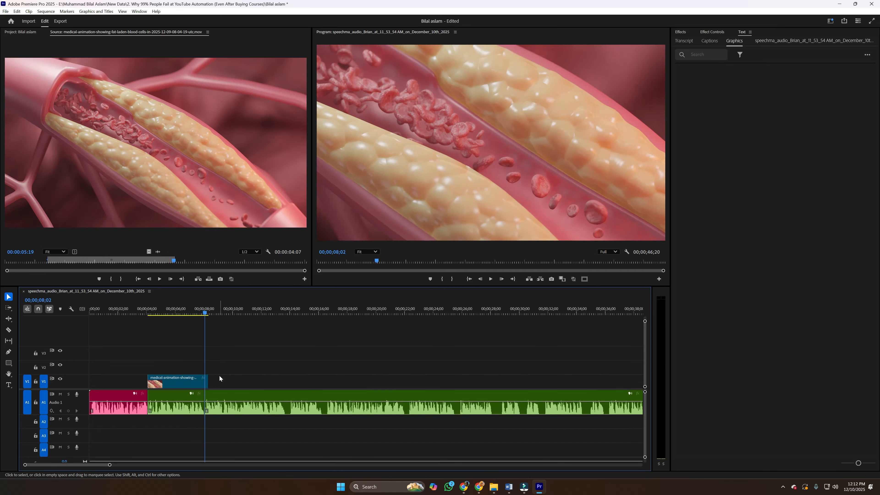
{"action": "left_click", "coordinate": [203, 314]}
{"action": "left_click_drag", "start_coordinate": [203, 314], "coordinate": [137, 314]}
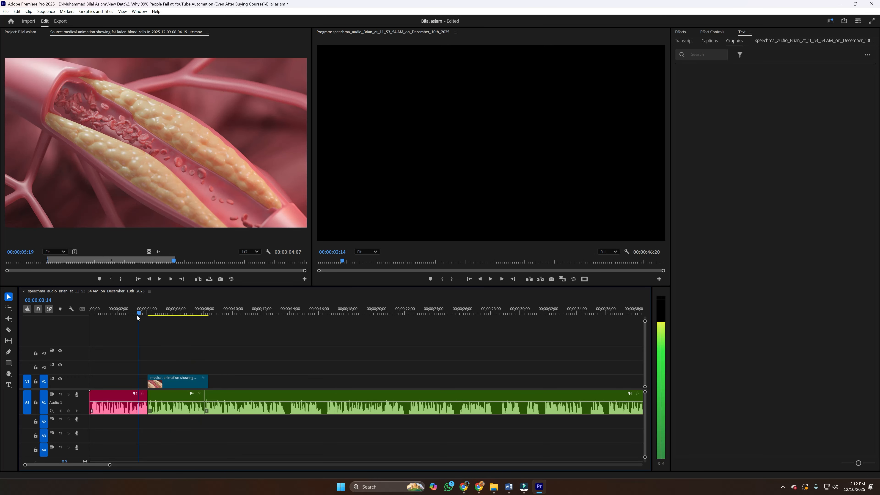
{"action": "key", "text": "space"}
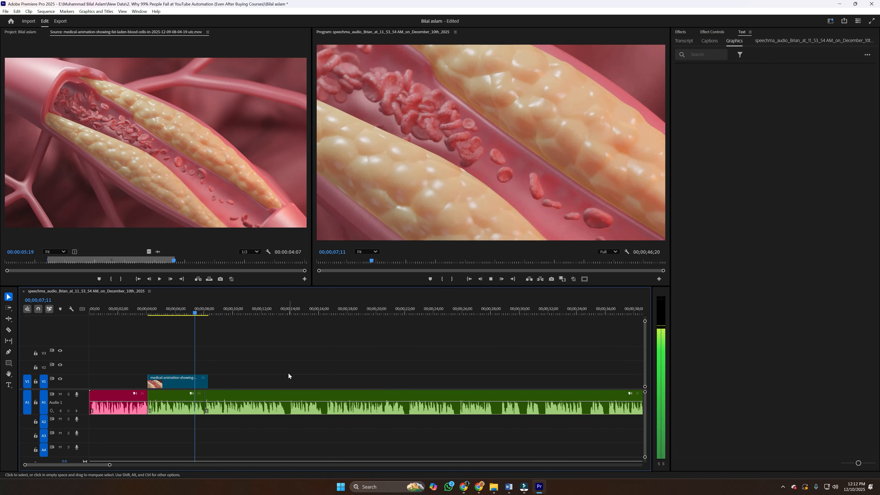
{"action": "key", "text": "space"}
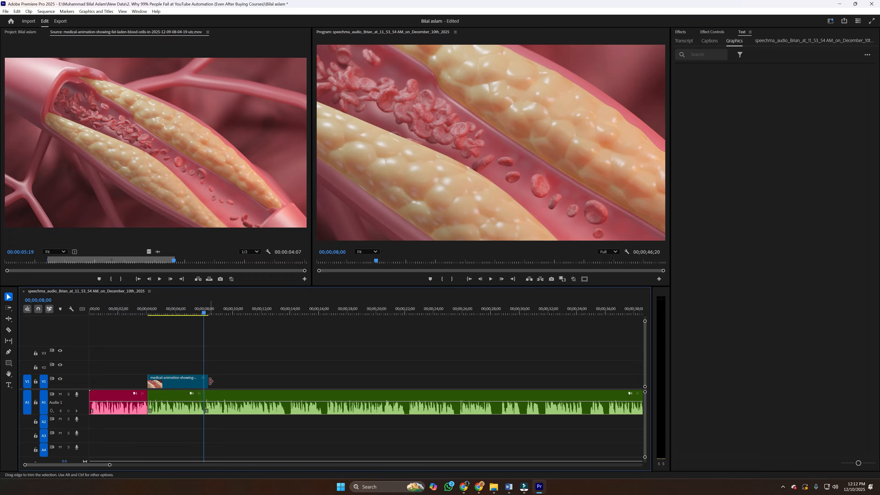
{"action": "left_click_drag", "start_coordinate": [209, 380], "coordinate": [203, 381]}
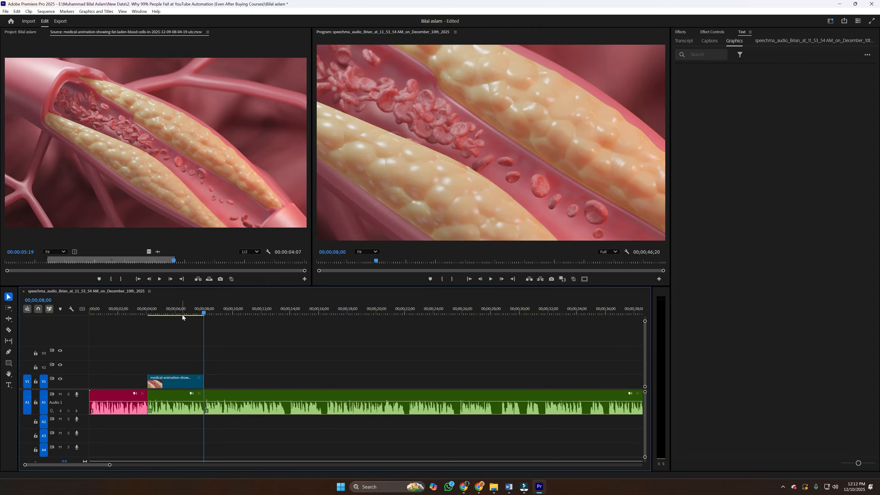
{"action": "left_click_drag", "start_coordinate": [185, 305], "coordinate": [151, 307]}
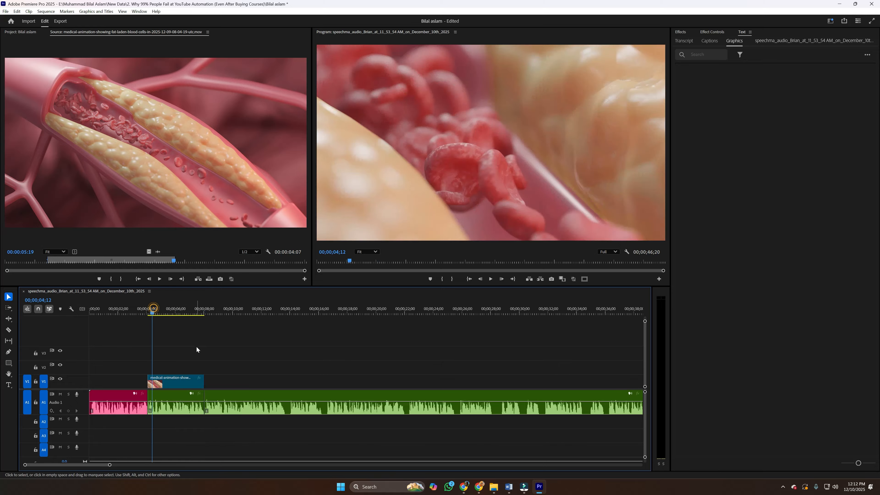
{"action": "key", "text": "space"}
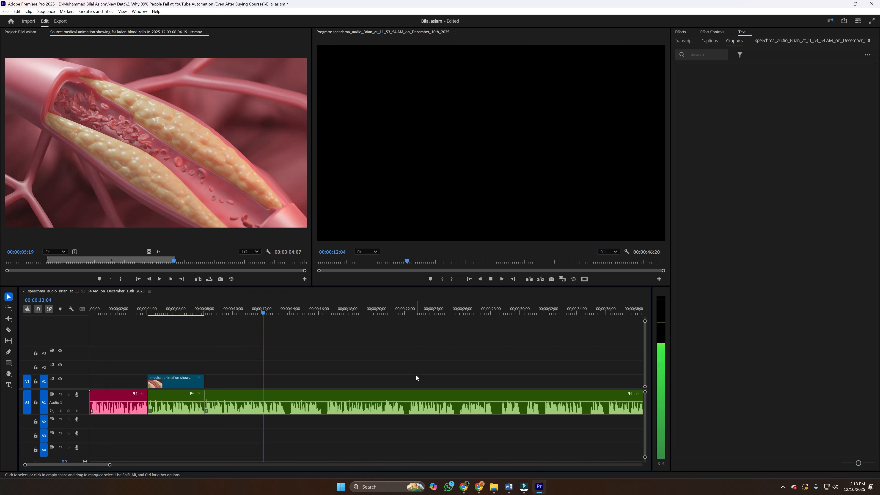
Stop playback and select the 'Studies also show that…' sentence in the Word script.
{"action": "key", "text": "space"}
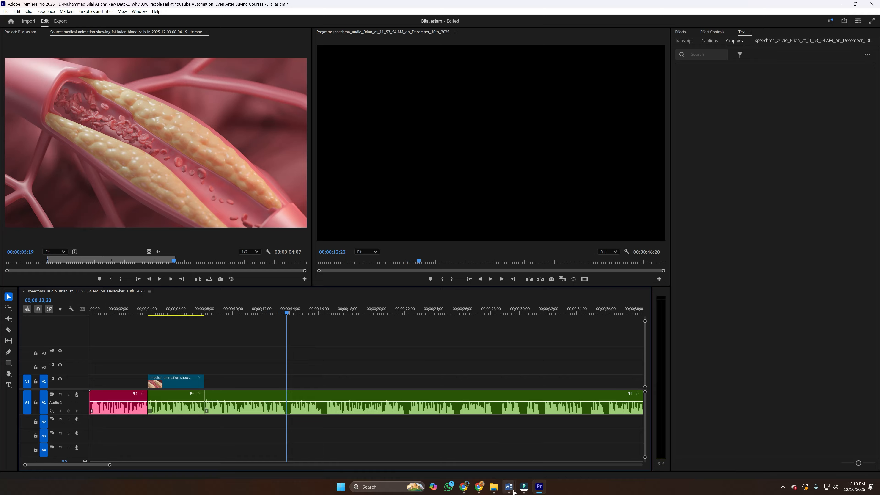
{"action": "left_click", "coordinate": [509, 486]}
{"action": "left_click", "coordinate": [509, 461]}
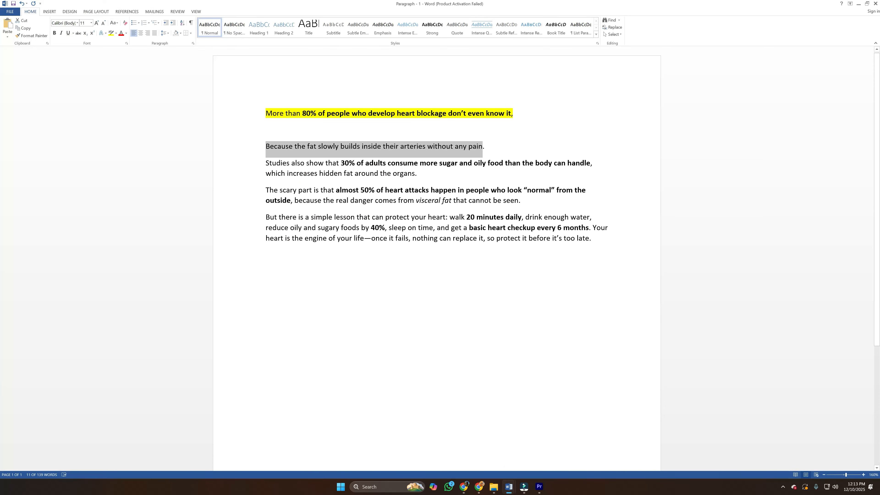
{"action": "left_click", "coordinate": [321, 169]}
{"action": "left_click_drag", "start_coordinate": [267, 164], "coordinate": [414, 174]}
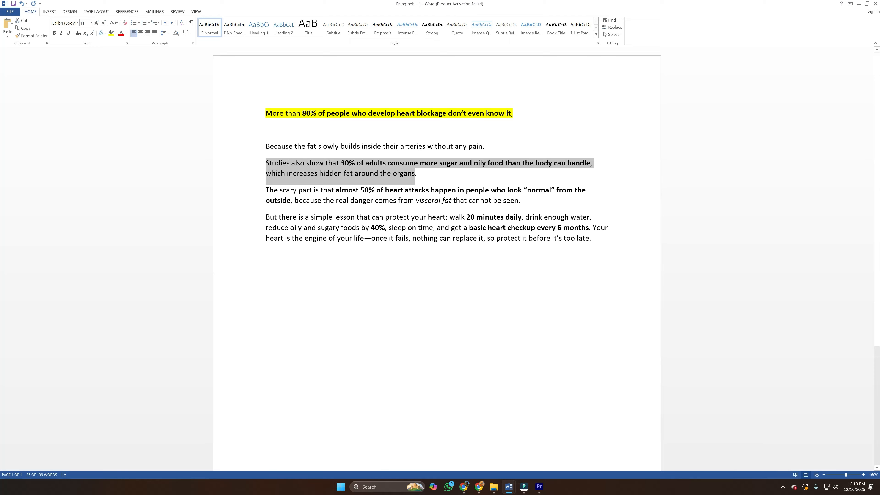
Bring the Envato 'clogged arteries' video results window back to the front.
{"action": "left_click", "coordinate": [479, 488]}
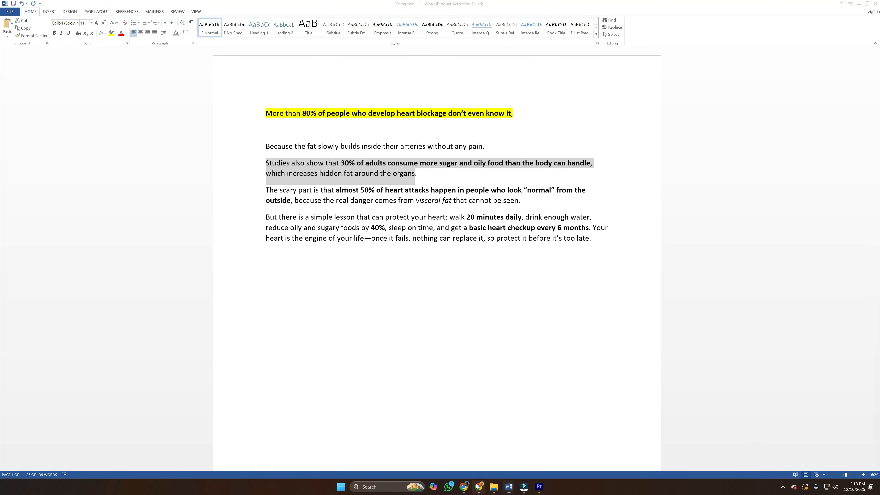
{"action": "left_click", "coordinate": [467, 489]}
{"action": "left_click", "coordinate": [479, 487]}
{"action": "mouse_move", "coordinate": [493, 110]}
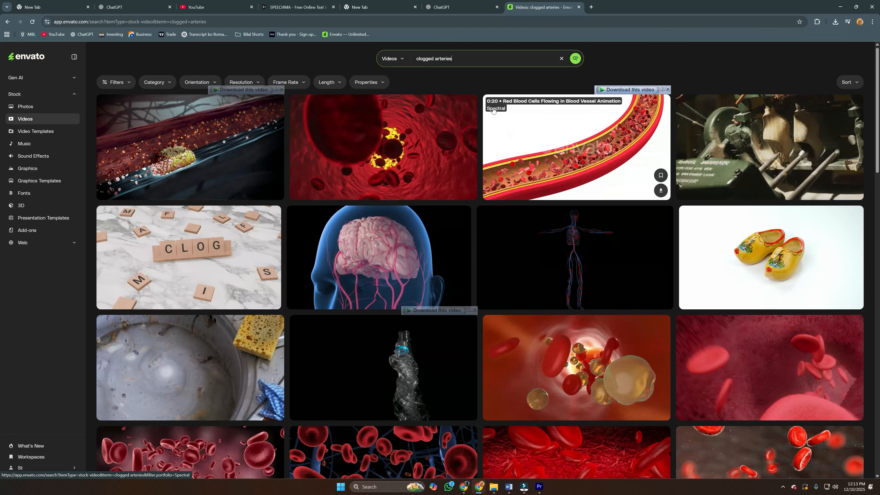
Search YouTube for 'exercise stock footage'.
{"action": "left_click", "coordinate": [204, 5]}
{"action": "left_click", "coordinate": [328, 51]}
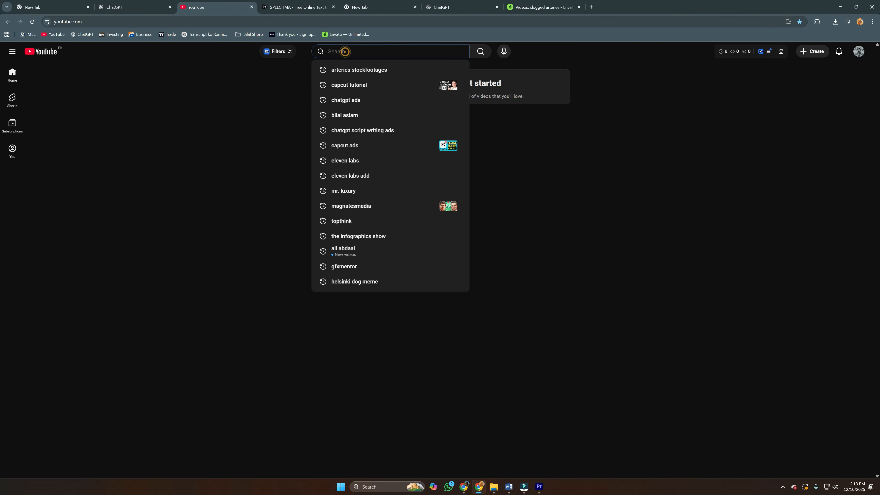
{"action": "left_click", "coordinate": [268, 120]}
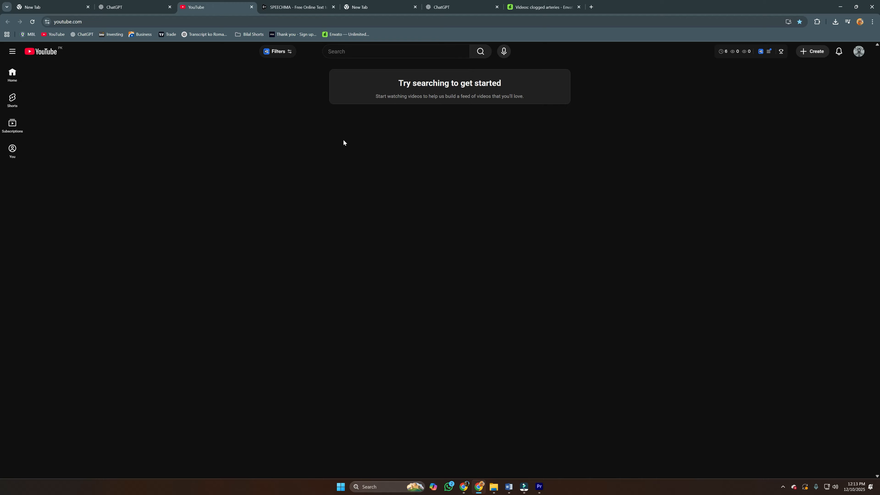
{"action": "left_click", "coordinate": [333, 52]}
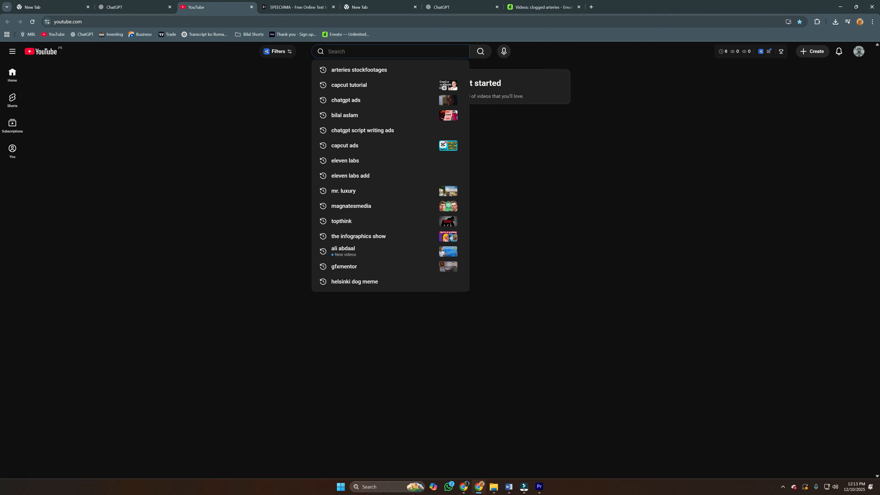
{"action": "type", "text": "exer"}
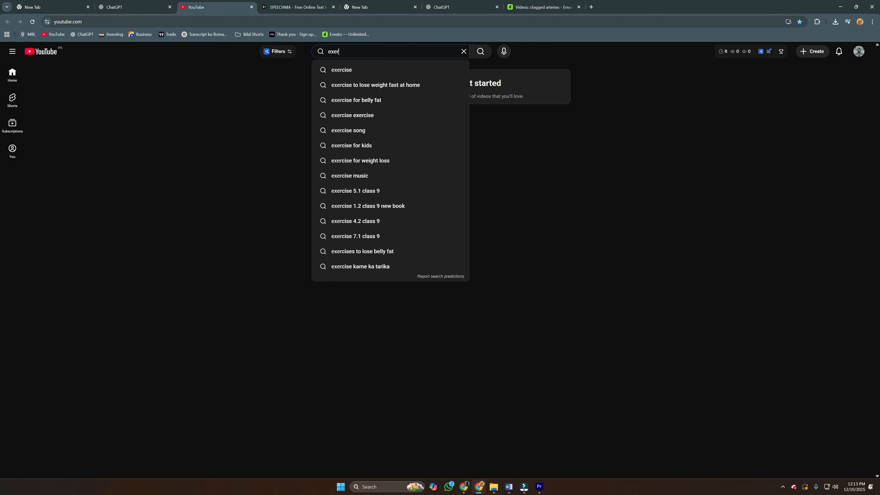
{"action": "type", "text": "cise stock footage"}
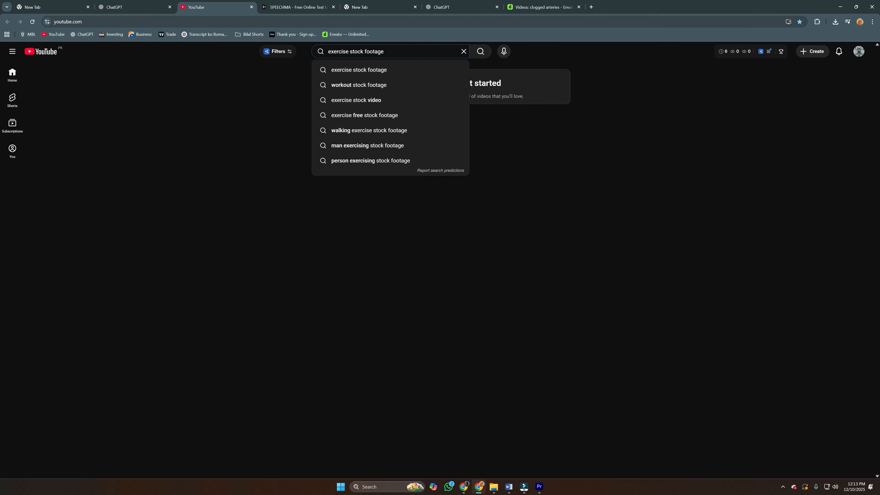
{"action": "key", "text": "Return"}
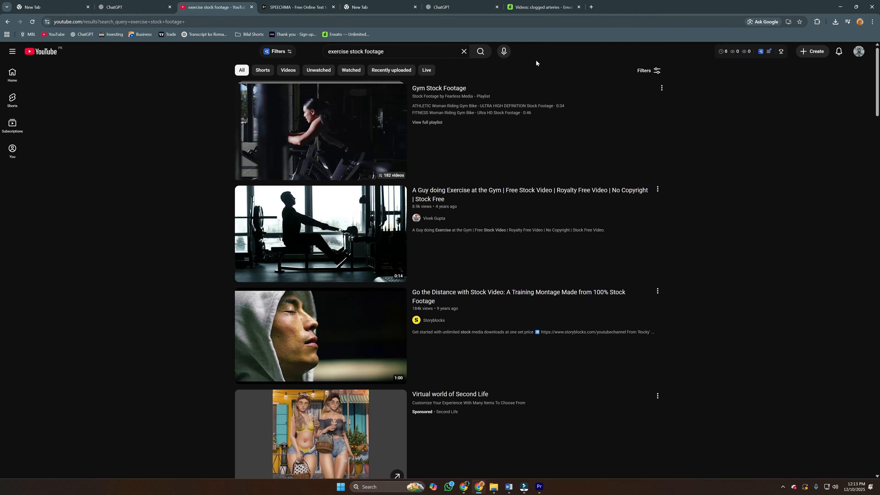
Filter the results to 4–20 minute videos and skim the first result's preview.
{"action": "mouse_move", "coordinate": [391, 142]}
{"action": "left_click", "coordinate": [653, 75]}
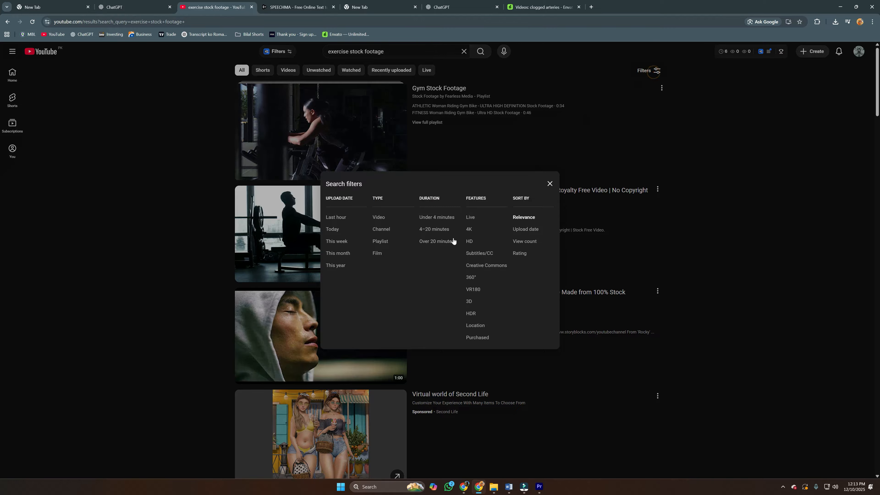
{"action": "left_click", "coordinate": [431, 229]}
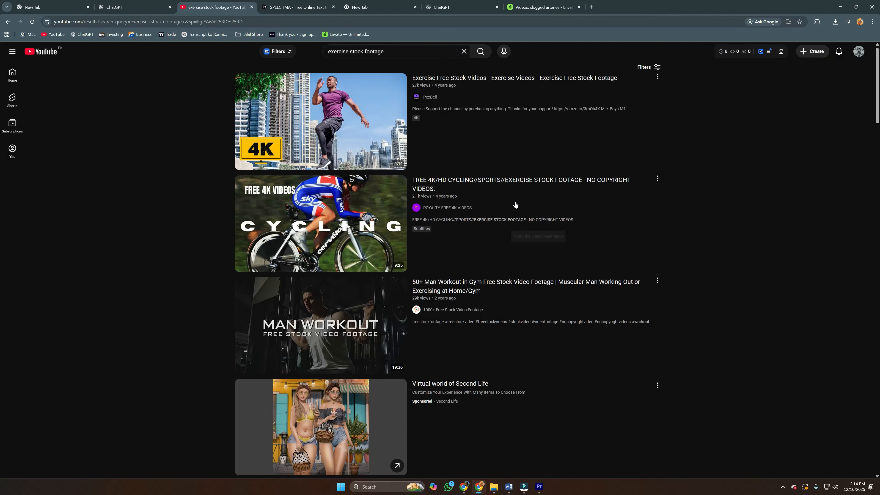
{"action": "mouse_move", "coordinate": [328, 140]}
{"action": "left_click", "coordinate": [276, 169]}
{"action": "left_click", "coordinate": [311, 169]}
{"action": "left_click", "coordinate": [336, 169]}
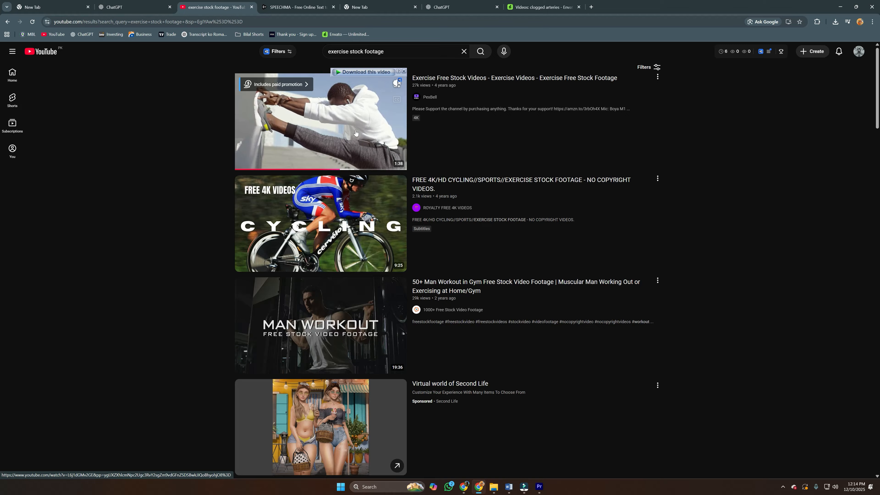
{"action": "double_click", "coordinate": [332, 51]}
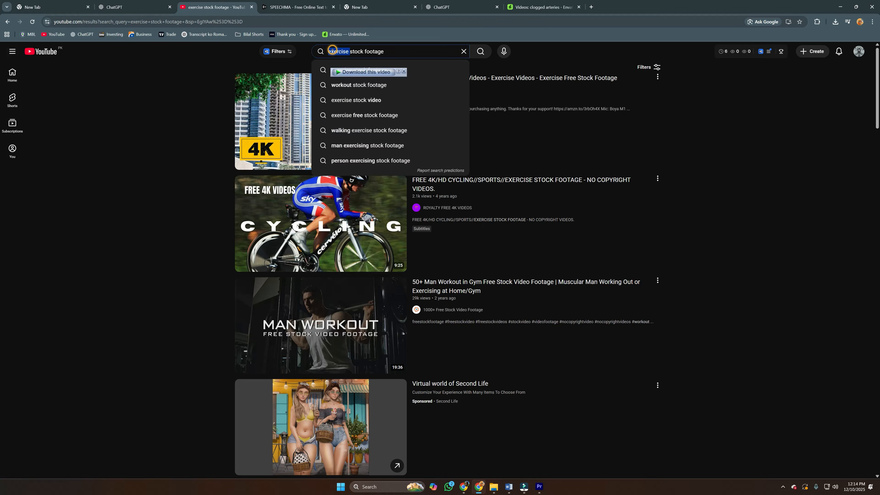
Search 'crypto stock footage' and filter the results to videos over 20 minutes.
{"action": "key", "text": "BackSpace"}
{"action": "type", "text": "crypto"}
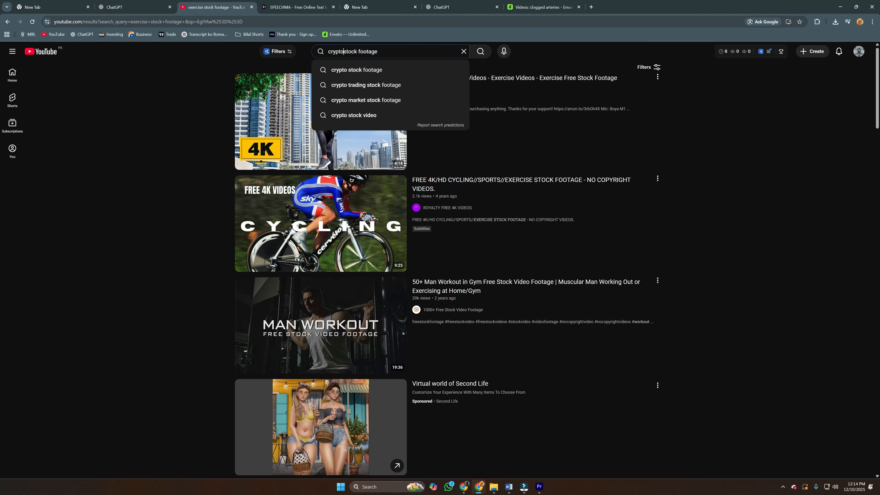
{"action": "key", "text": "Down"}
{"action": "key", "text": "Return"}
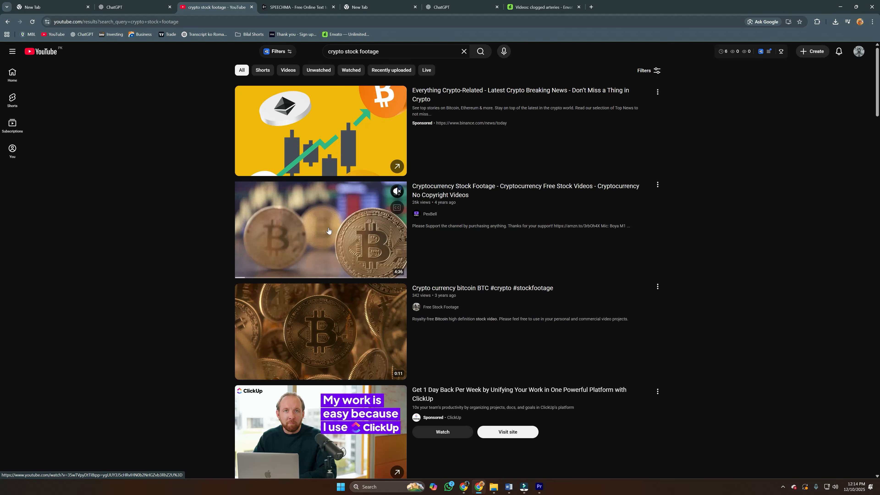
{"action": "left_click", "coordinate": [302, 278]}
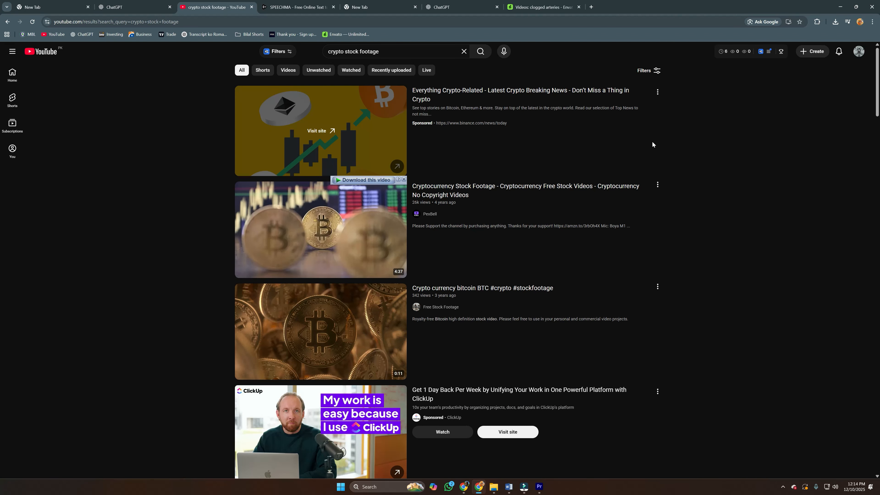
{"action": "left_click", "coordinate": [653, 71]}
{"action": "left_click", "coordinate": [433, 242]}
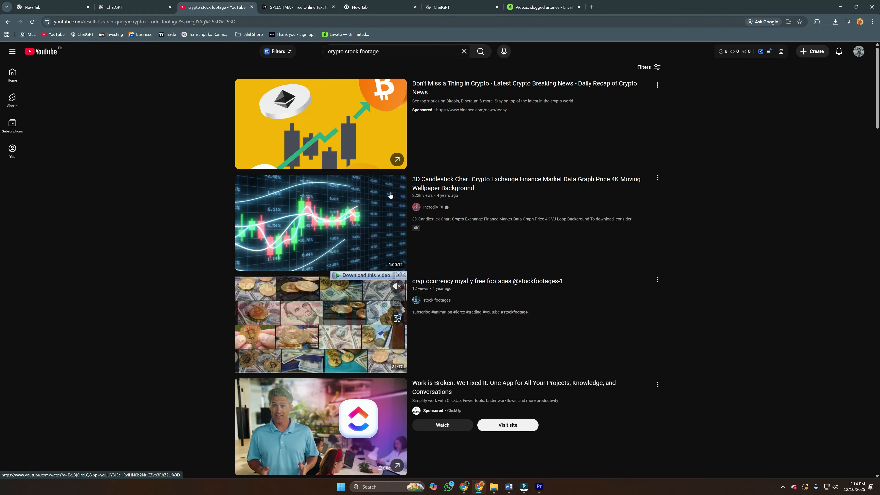
Search 'business stock footage' filtered to 4–20 minutes, then return to Premiere near 3 seconds.
{"action": "left_click", "coordinate": [383, 51]}
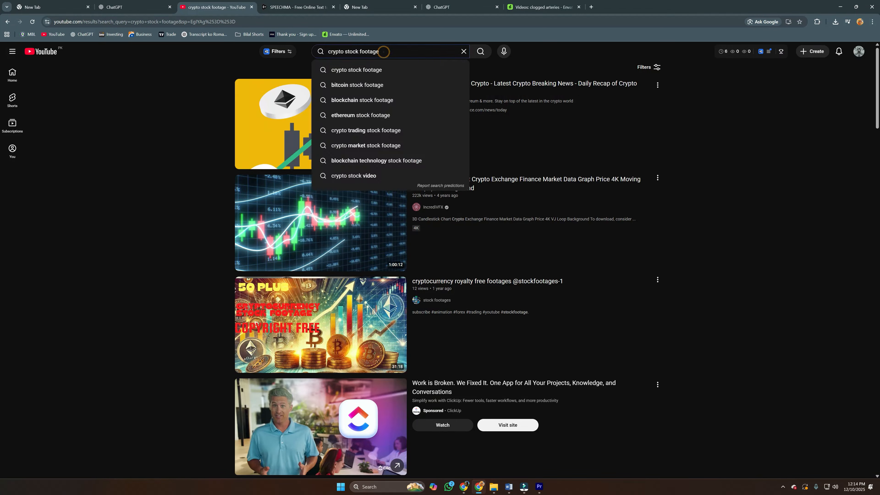
{"action": "type", "text": "bussi"}
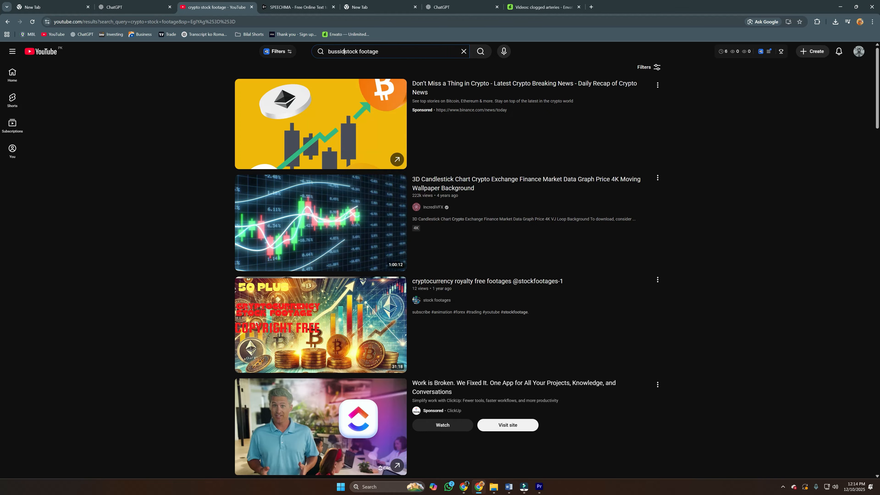
{"action": "type", "text": "ness"}
{"action": "key", "text": "Down"}
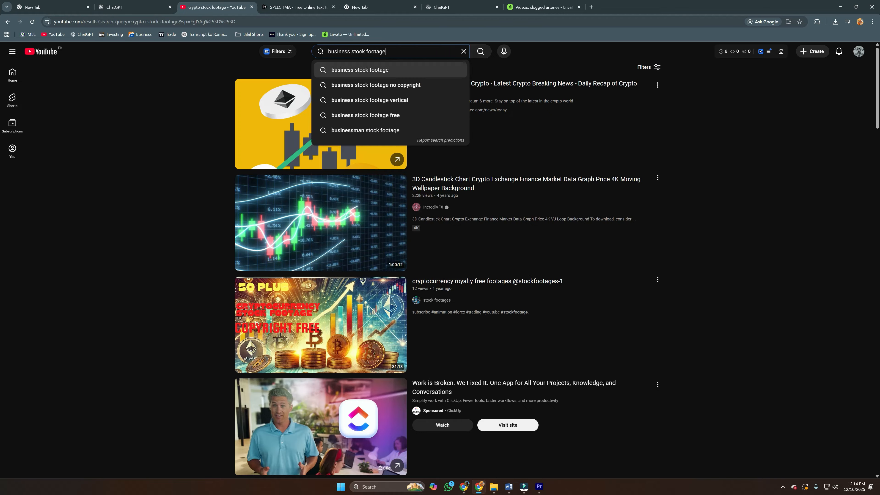
{"action": "key", "text": "Return"}
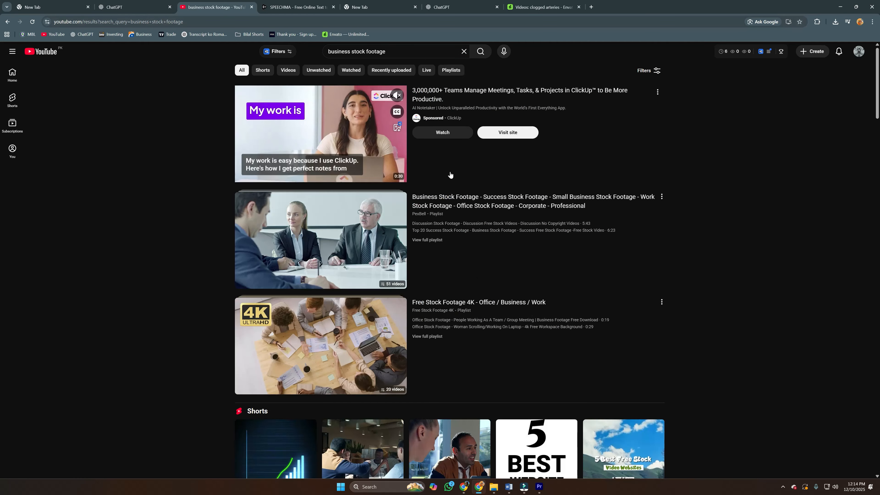
{"action": "left_click", "coordinate": [645, 71]}
{"action": "left_click", "coordinate": [434, 230]}
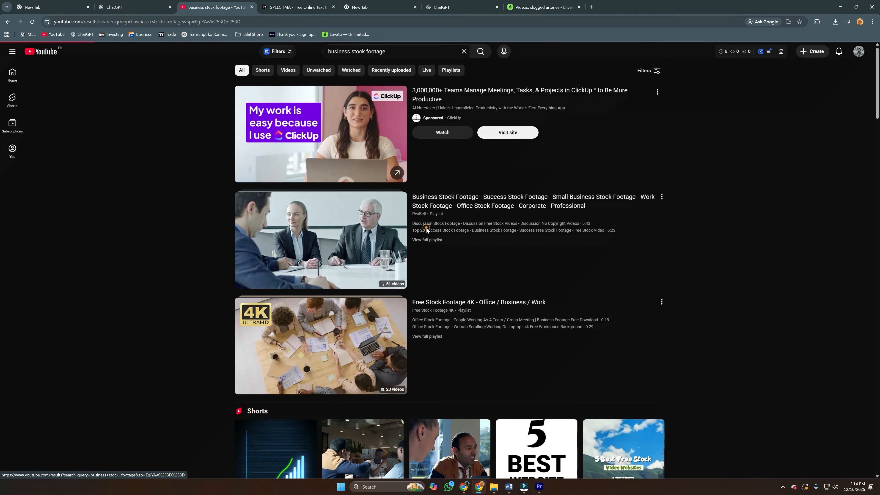
{"action": "scroll", "coordinate": [683, 285], "scroll_direction": "down", "scroll_amount": 3}
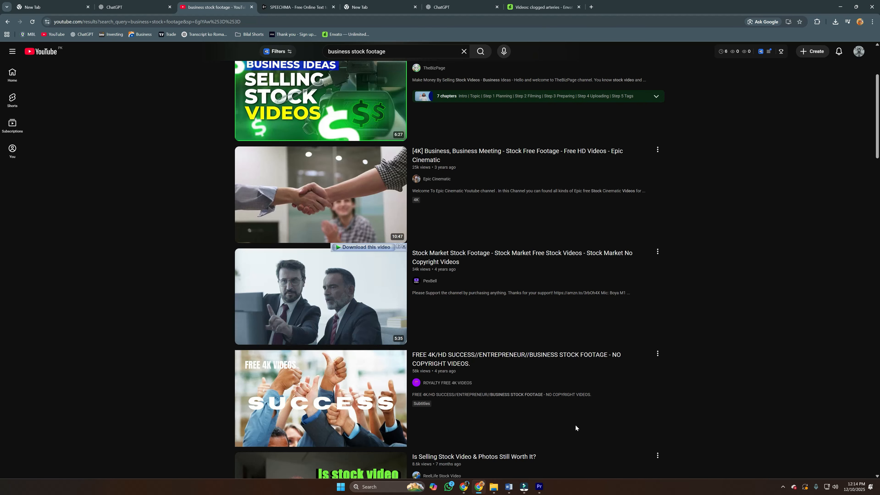
{"action": "left_click", "coordinate": [539, 486]}
{"action": "left_click", "coordinate": [139, 310]}
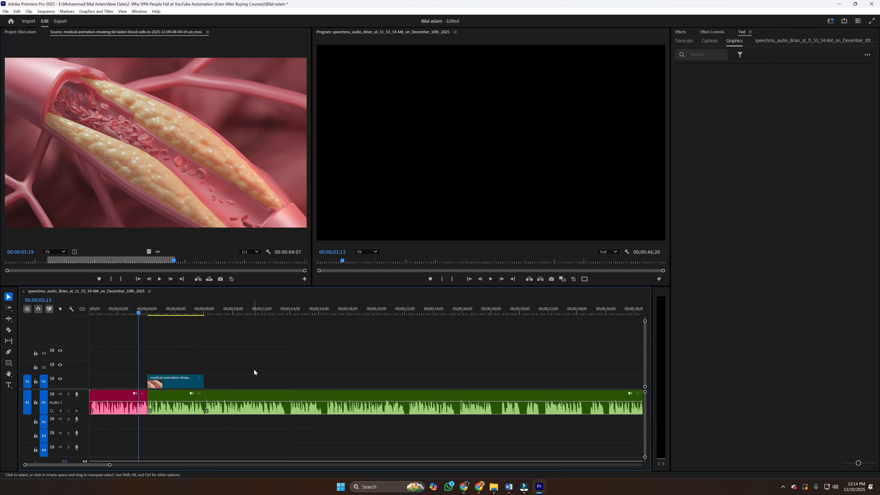
{"action": "key", "text": "space"}
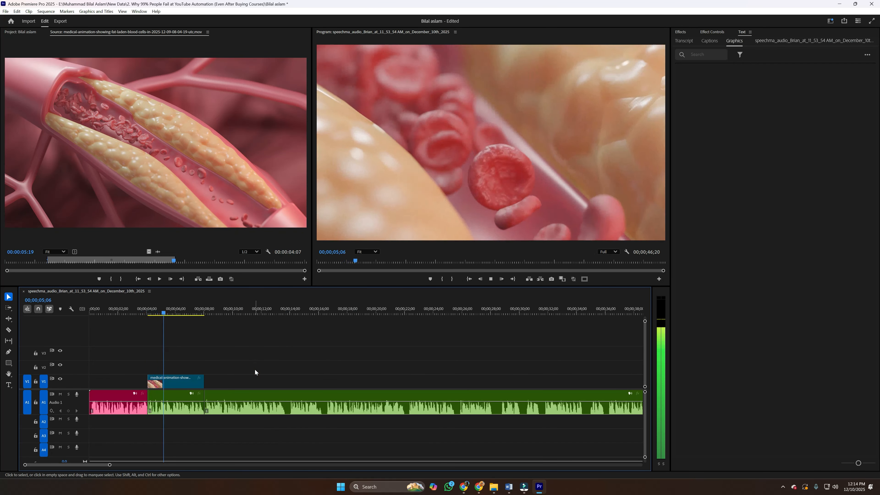
{"action": "mouse_move", "coordinate": [509, 487]}
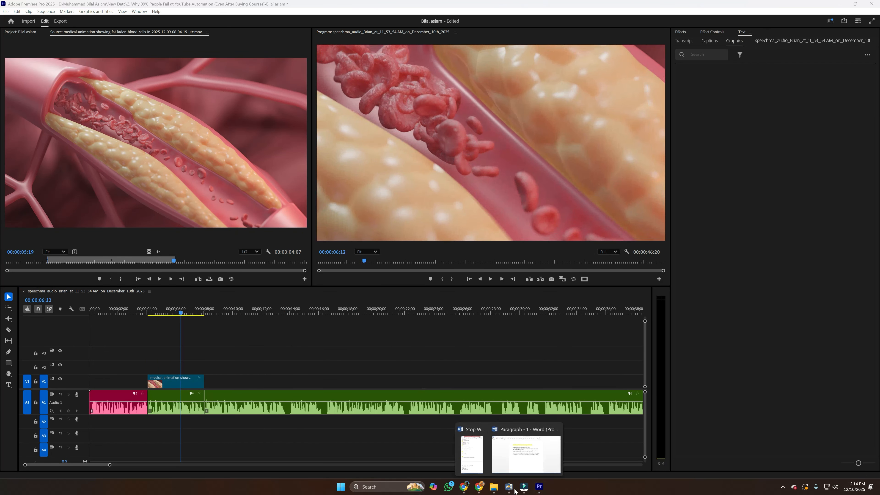
{"action": "left_click", "coordinate": [521, 453]}
{"action": "right_click", "coordinate": [354, 172]}
{"action": "left_click", "coordinate": [365, 185]}
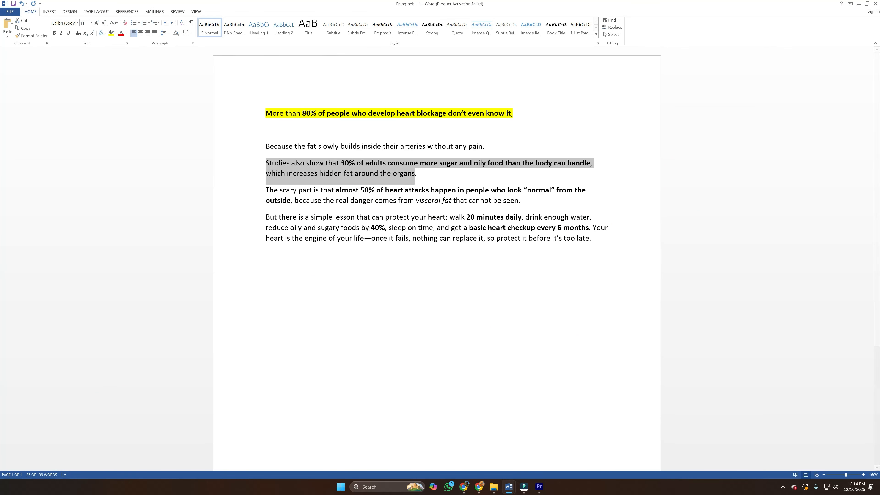
{"action": "left_click", "coordinate": [478, 487]}
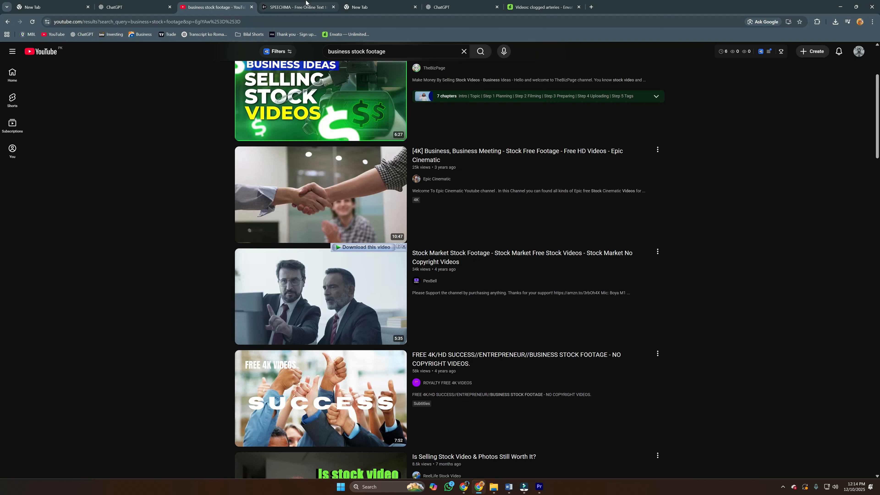
{"action": "left_click", "coordinate": [451, 6]}
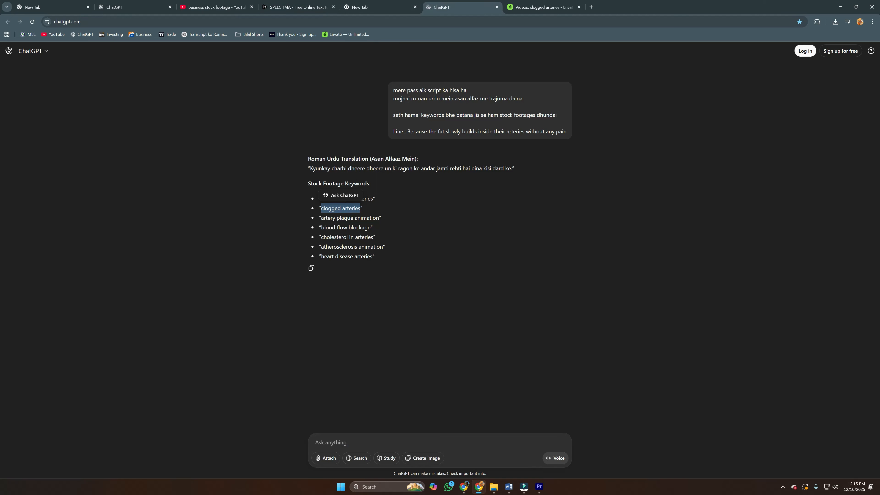
Send ChatGPT the '30% of adults' sugar-and-oily-food line and review its suggested keywords.
{"action": "key", "text": "ctrl+v"}
{"action": "key", "text": "Return"}
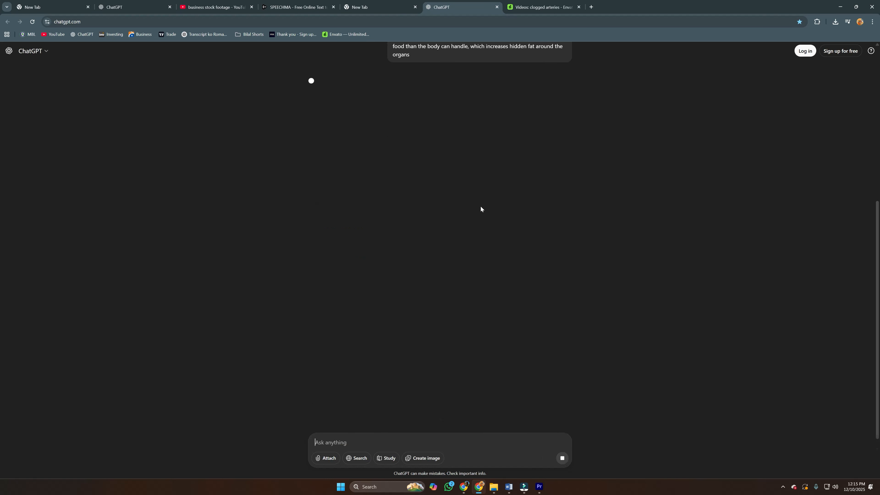
{"action": "scroll", "coordinate": [479, 137], "scroll_direction": "up", "scroll_amount": 2}
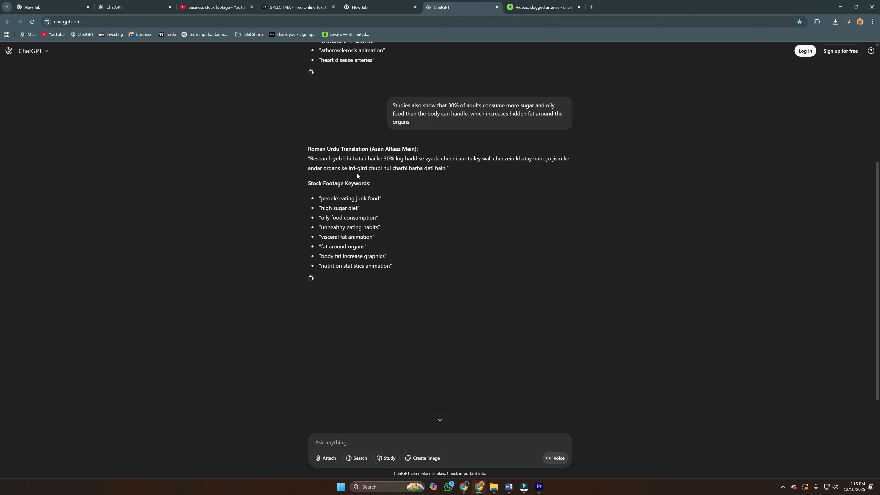
{"action": "left_click_drag", "start_coordinate": [319, 198], "coordinate": [378, 198]}
{"action": "left_click", "coordinate": [323, 223]}
{"action": "mouse_move", "coordinate": [493, 490]}
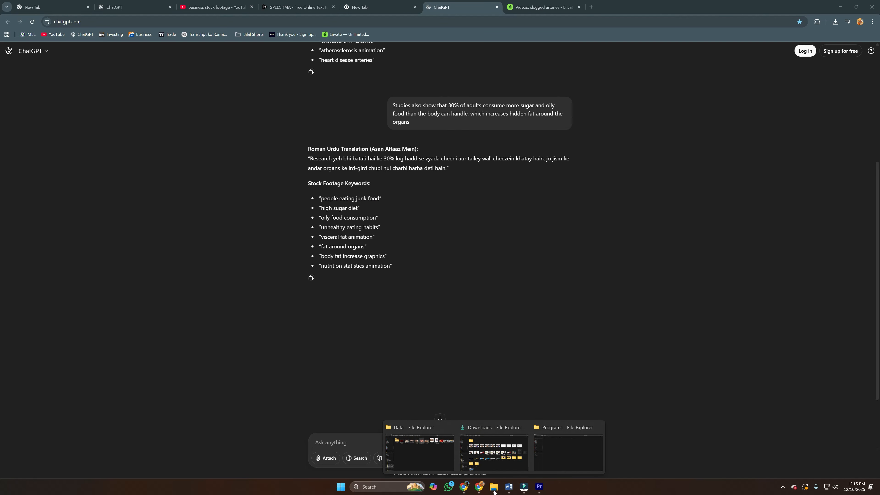
Close the Downloads and Programs Explorer windows, leaving the Data folder in front.
{"action": "left_click", "coordinate": [431, 464]}
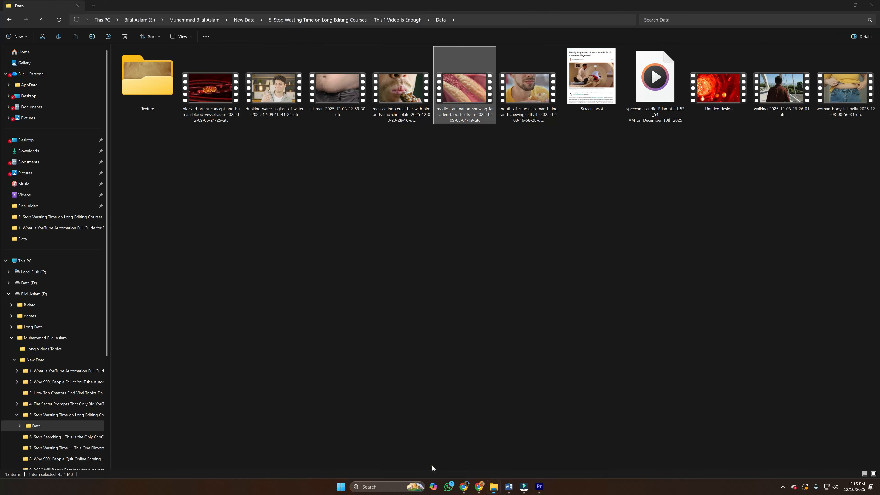
{"action": "mouse_move", "coordinate": [493, 489]}
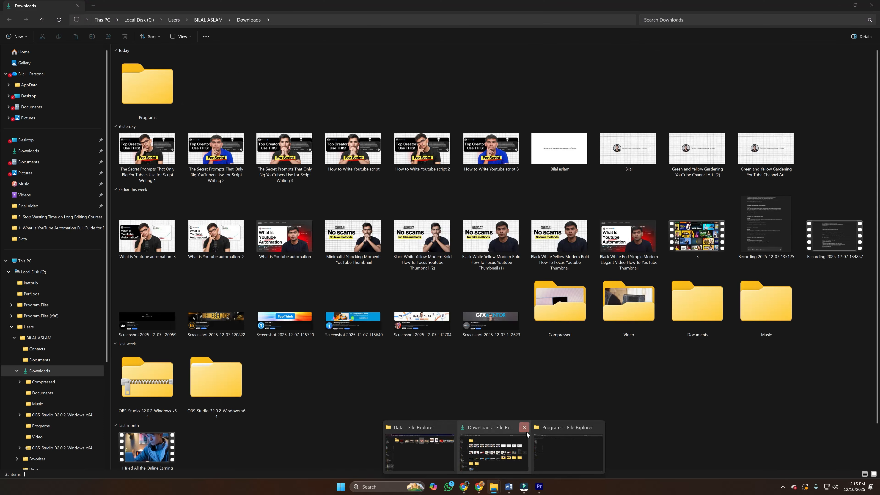
{"action": "left_click", "coordinate": [526, 427]}
{"action": "left_click", "coordinate": [562, 428]}
{"action": "left_click", "coordinate": [497, 456]}
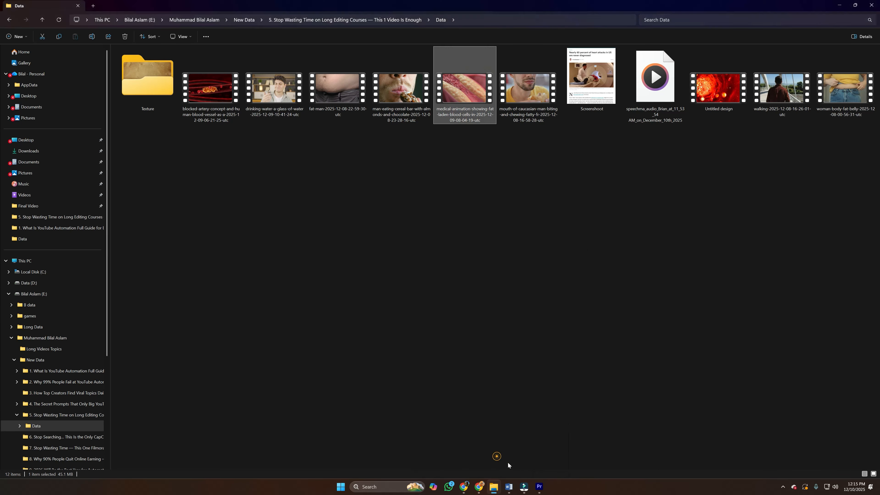
Preview the man-biting-food video from the Data folder in Media Player.
{"action": "left_click", "coordinate": [541, 235]}
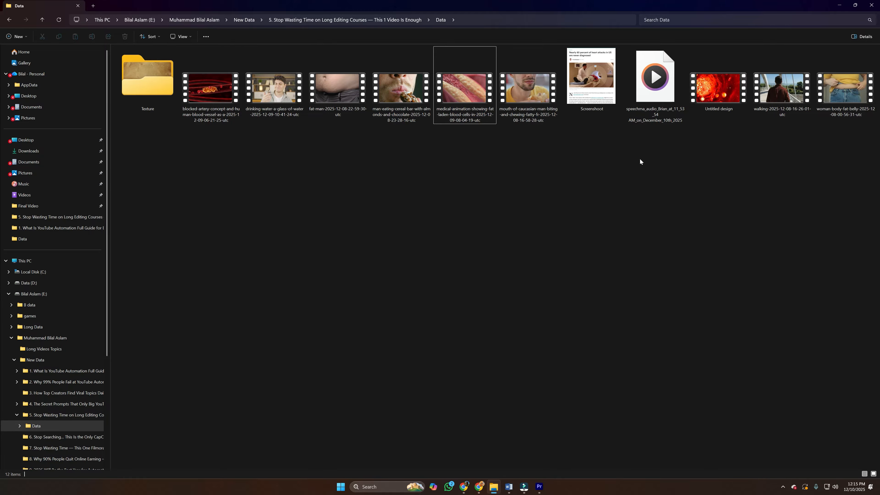
{"action": "double_click", "coordinate": [523, 99]}
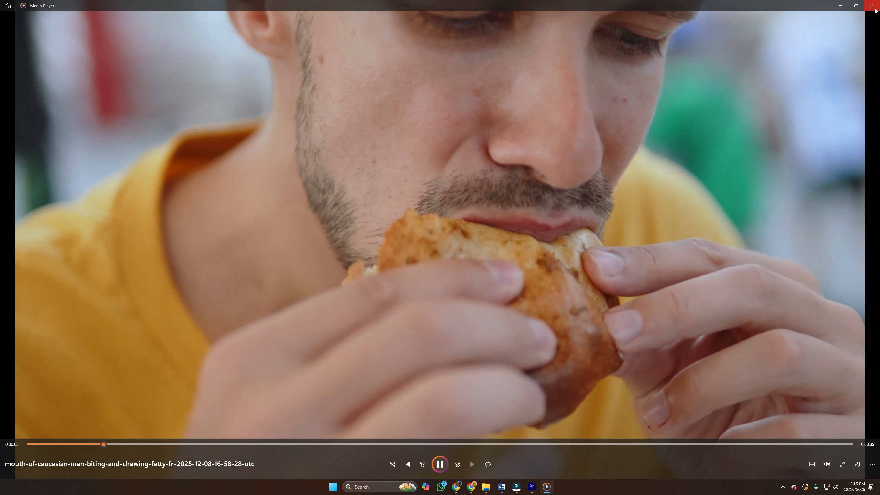
{"action": "left_click", "coordinate": [871, 5]}
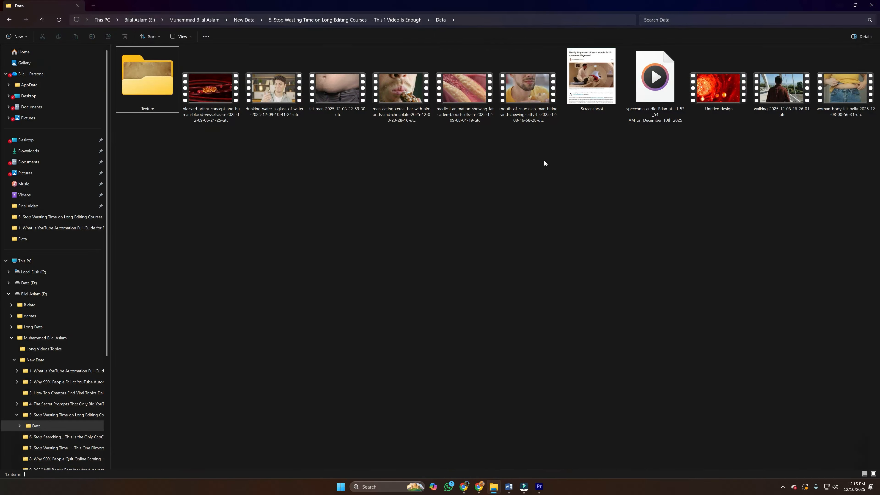
Add the man-biting clip to the sequence, preview it, and move it to V2 near 40 seconds.
{"action": "left_click_drag", "start_coordinate": [522, 102], "coordinate": [208, 384]}
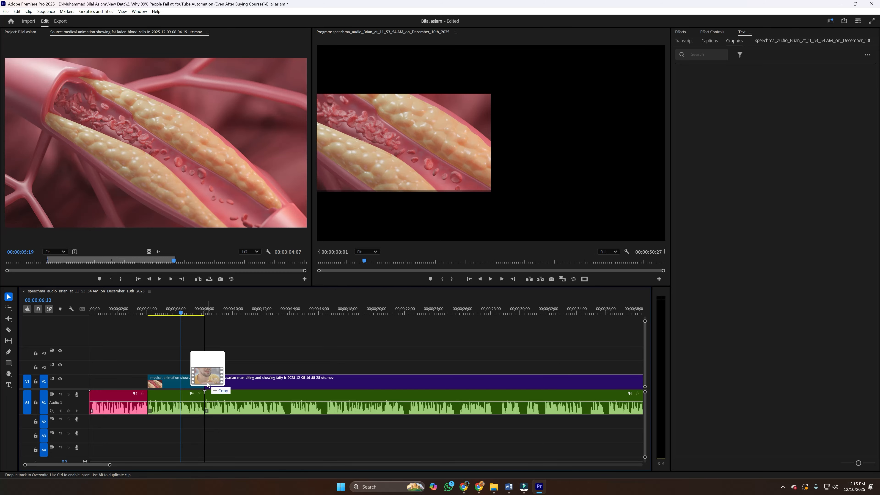
{"action": "left_click_drag", "start_coordinate": [208, 384], "coordinate": [210, 384]}
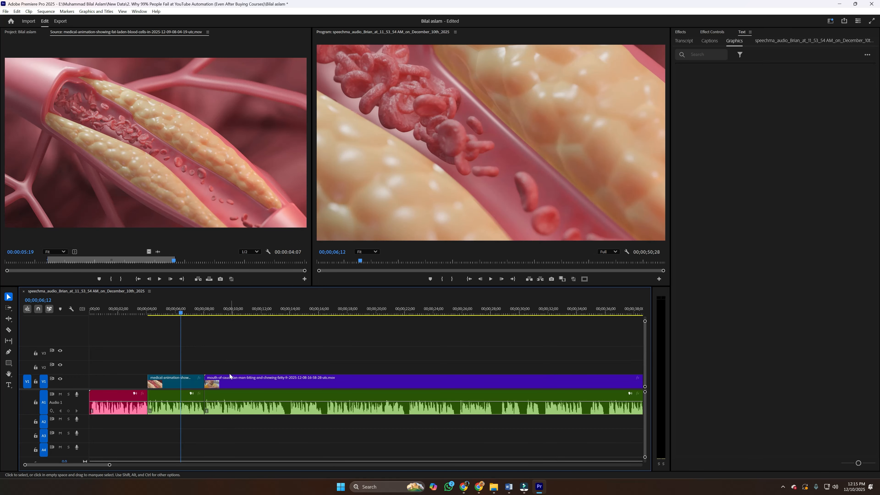
{"action": "left_click", "coordinate": [243, 343]}
{"action": "key", "text": "space"}
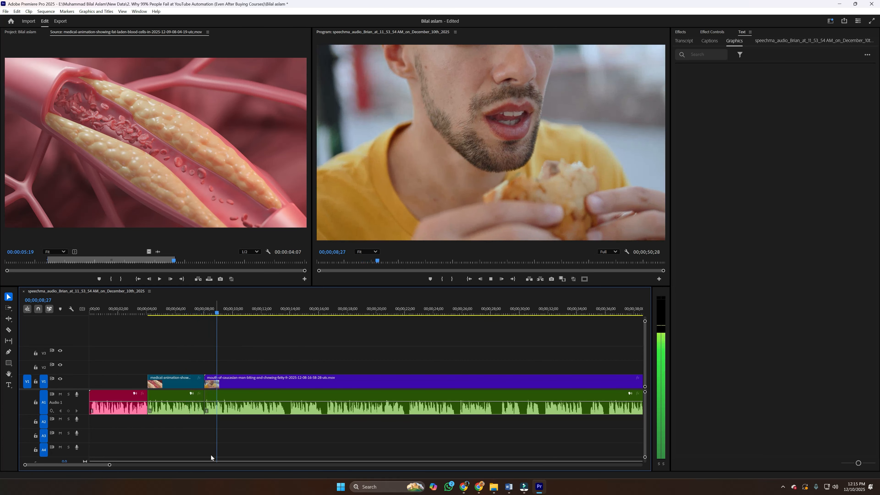
{"action": "left_click_drag", "start_coordinate": [109, 465], "coordinate": [172, 471]}
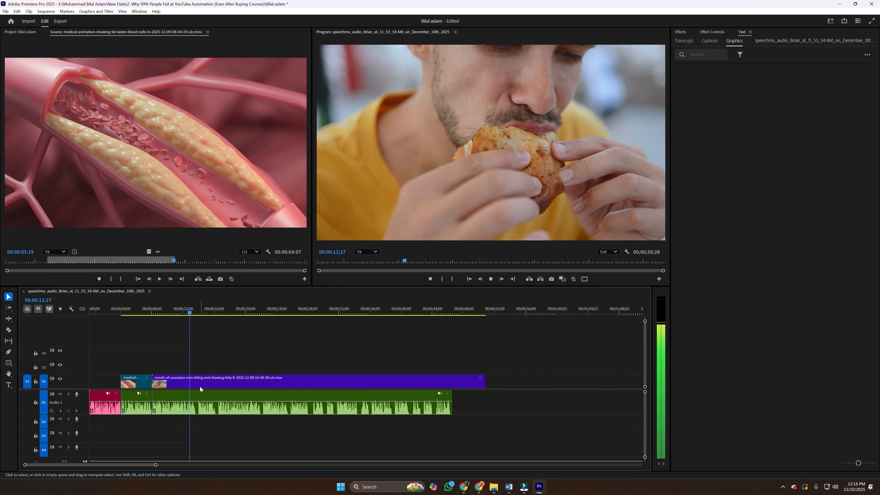
{"action": "key", "text": "space"}
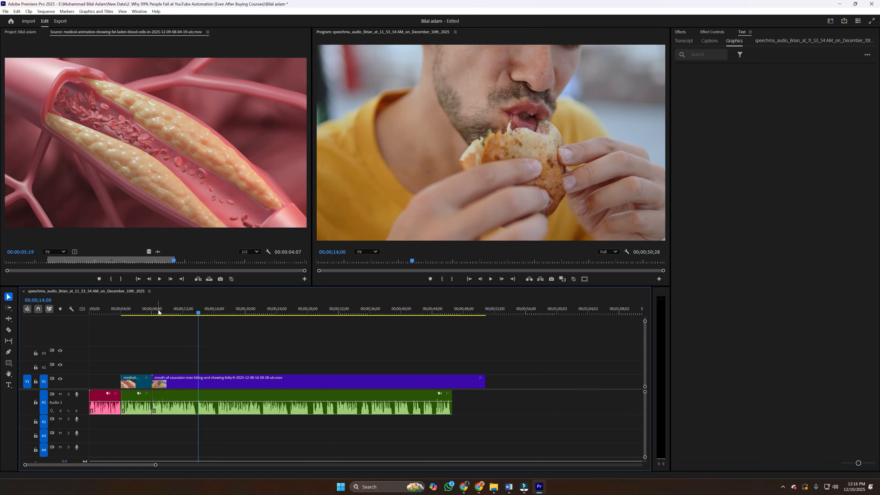
{"action": "left_click_drag", "start_coordinate": [168, 383], "coordinate": [413, 372]}
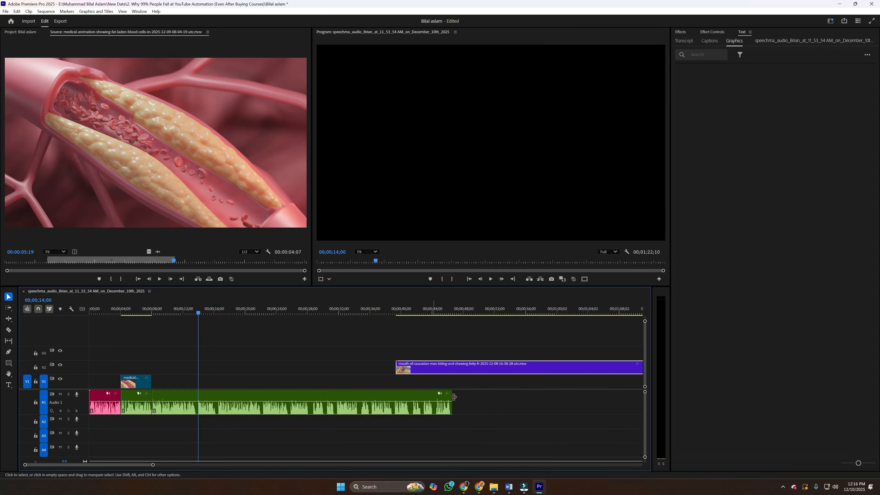
Place the cereal-bar clip on V1 right after the artery animation and preview it.
{"action": "left_click", "coordinate": [495, 487]}
{"action": "left_click_drag", "start_coordinate": [398, 99], "coordinate": [480, 452]}
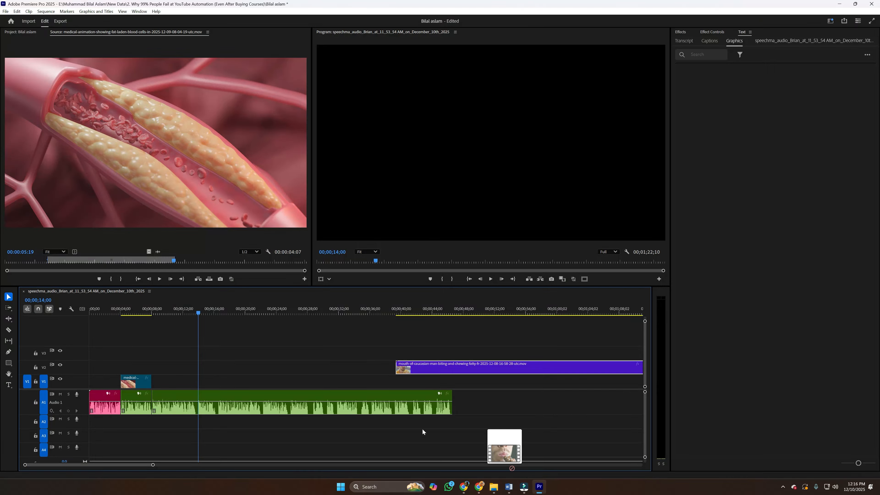
{"action": "left_click_drag", "start_coordinate": [185, 385], "coordinate": [155, 385]}
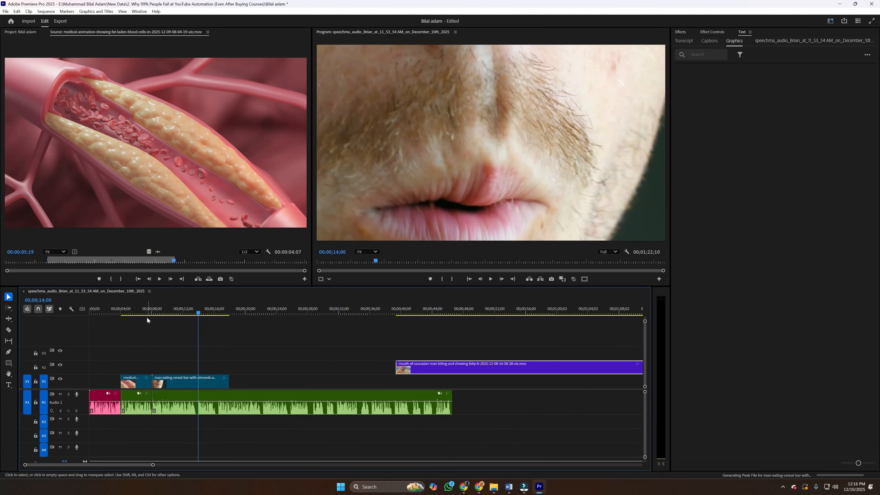
{"action": "key", "text": "space"}
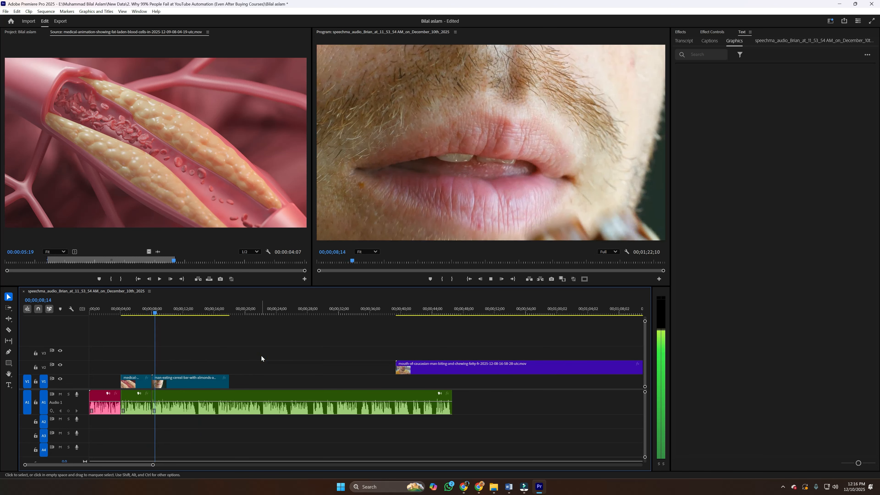
{"action": "key", "text": "space"}
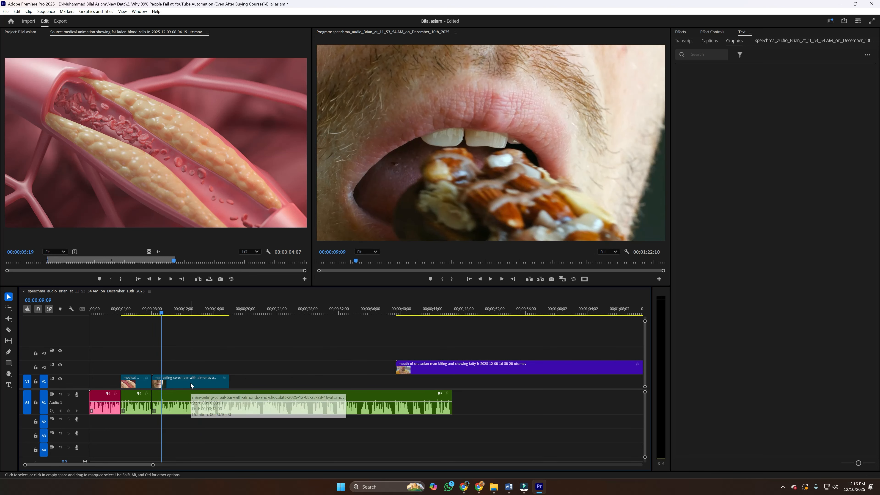
Reduce the cereal-bar clip's Motion Scale to 53.0 and play the sequence to check the framing.
{"action": "left_click", "coordinate": [192, 381]}
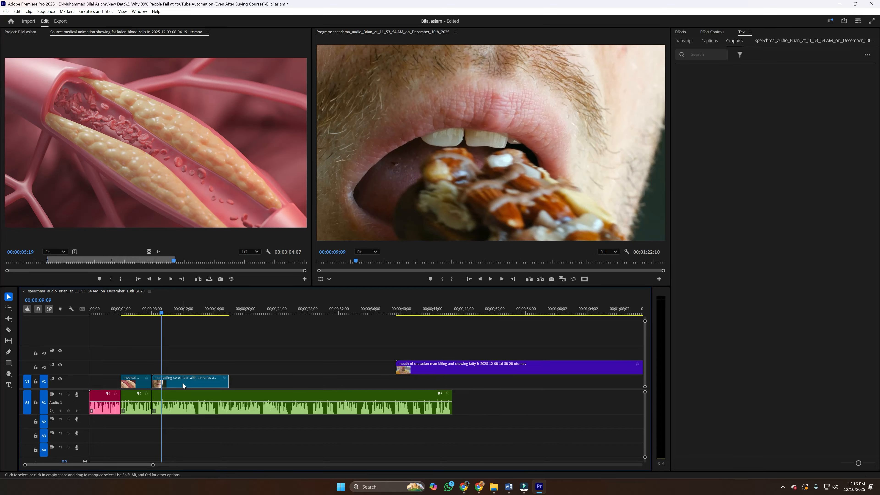
{"action": "left_click", "coordinate": [712, 32]}
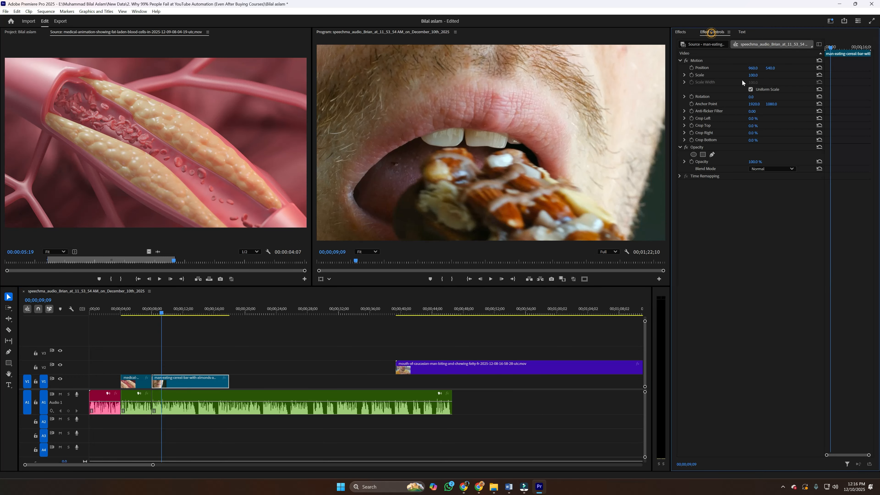
{"action": "left_click_drag", "start_coordinate": [753, 76], "coordinate": [737, 75]}
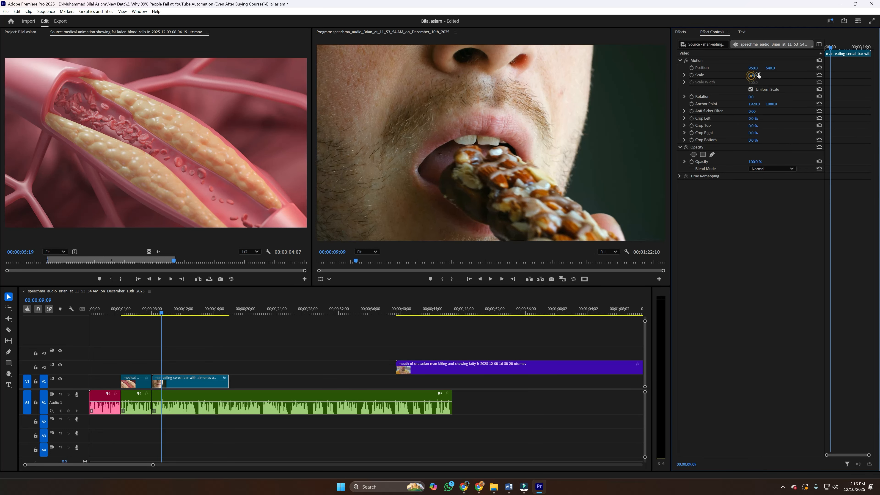
{"action": "left_click", "coordinate": [147, 316]}
{"action": "left_click", "coordinate": [231, 367]}
{"action": "key", "text": "space"}
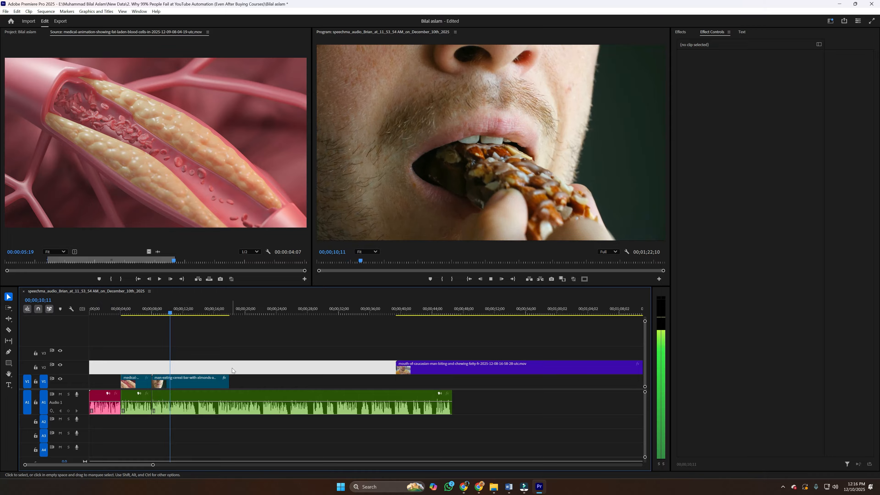
{"action": "key", "text": "space"}
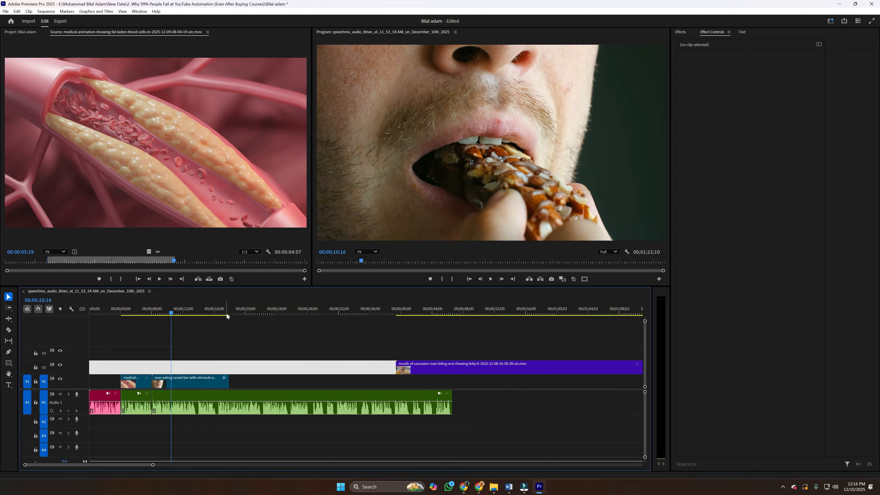
{"action": "left_click", "coordinate": [221, 338]}
{"action": "key", "text": "space"}
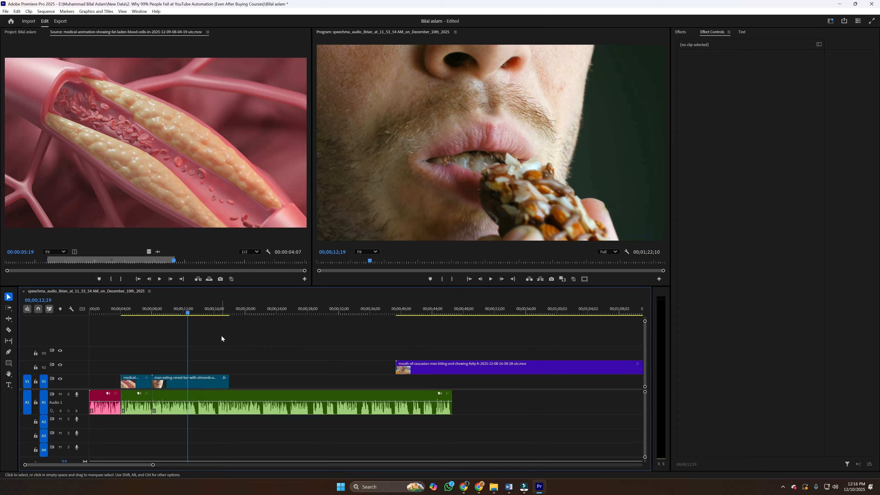
{"action": "left_click", "coordinate": [209, 383]}
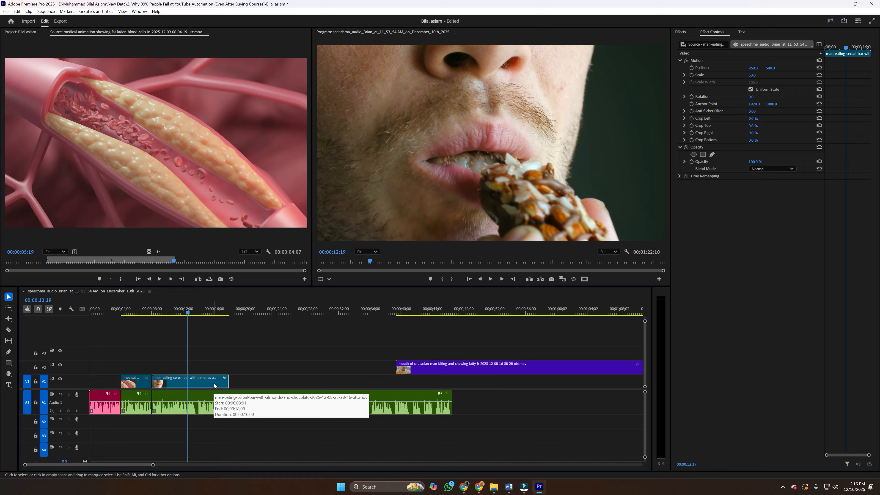
Shorten the cereal-bar clip slightly in Speed/Duration and play it back to review.
{"action": "right_click", "coordinate": [214, 385]}
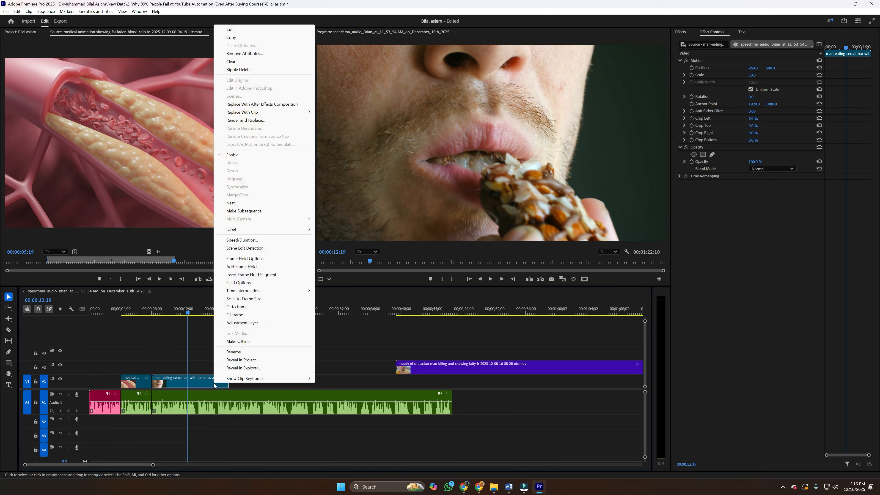
{"action": "left_click", "coordinate": [245, 240]}
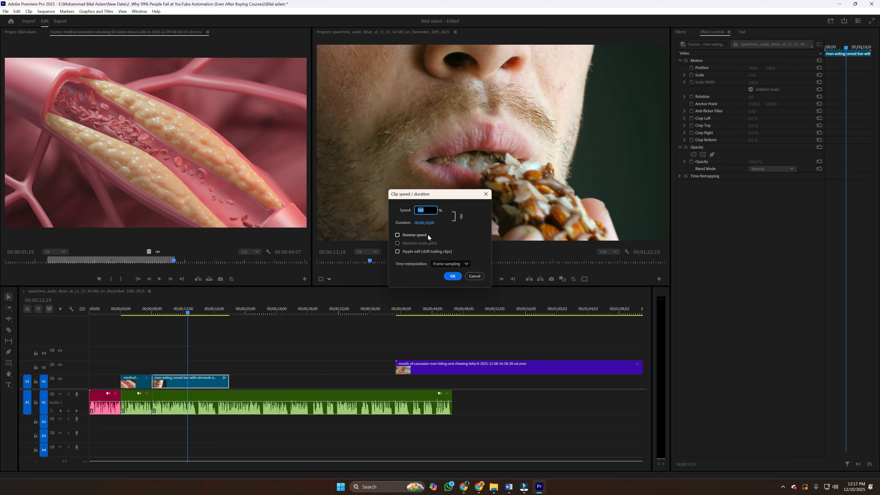
{"action": "left_click_drag", "start_coordinate": [429, 223], "coordinate": [429, 223]}
{"action": "left_click", "coordinate": [451, 276]}
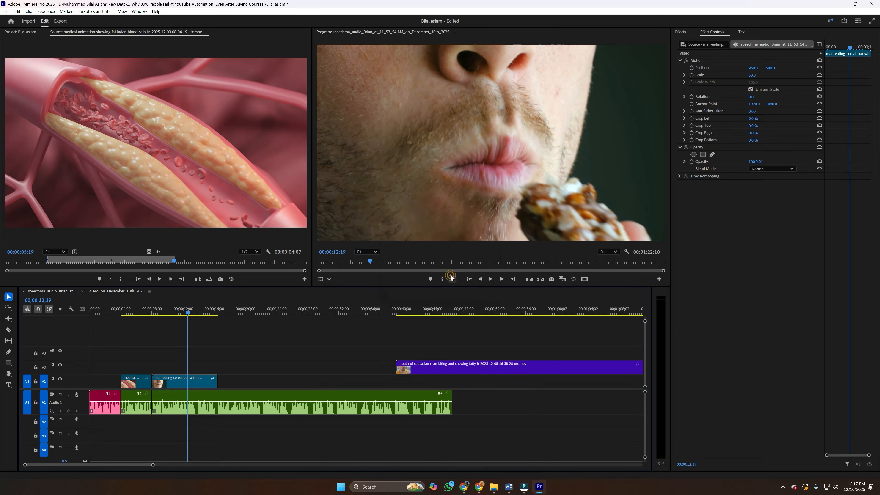
{"action": "left_click", "coordinate": [160, 311]}
{"action": "key", "text": "space"}
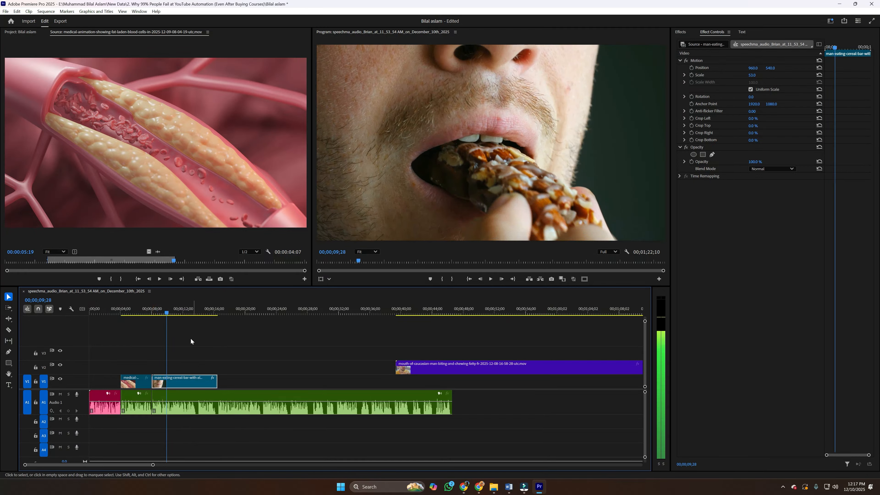
{"action": "key", "text": "space"}
Confirm the cereal-bar clip's 117.64% speed without changes, then switch to the Rate Stretch tool (R).
{"action": "right_click", "coordinate": [191, 381]}
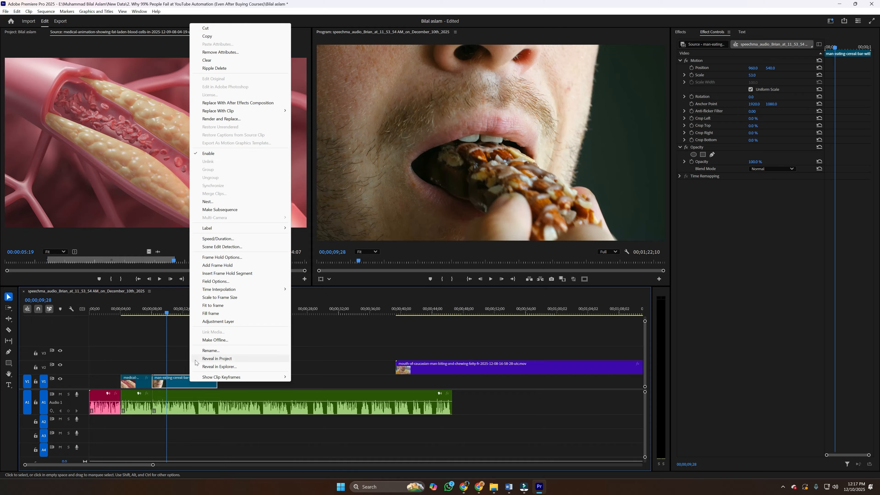
{"action": "left_click", "coordinate": [216, 238]}
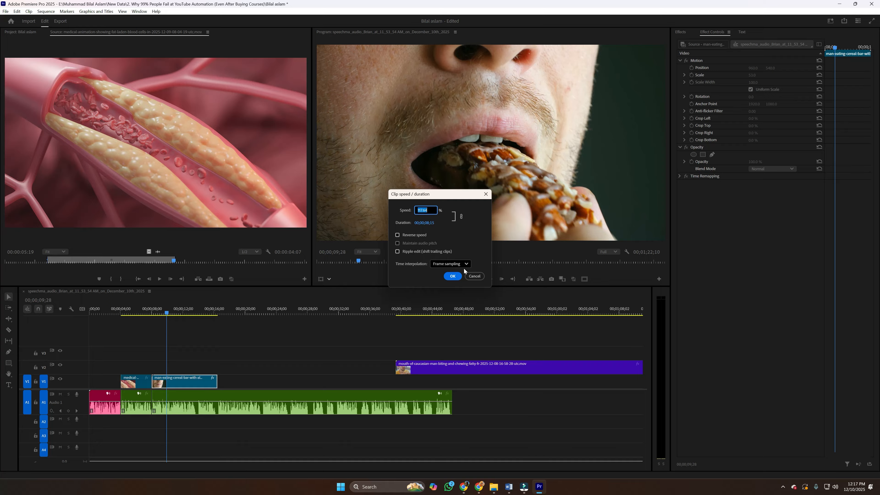
{"action": "left_click", "coordinate": [474, 276]}
{"action": "key", "text": "r"}
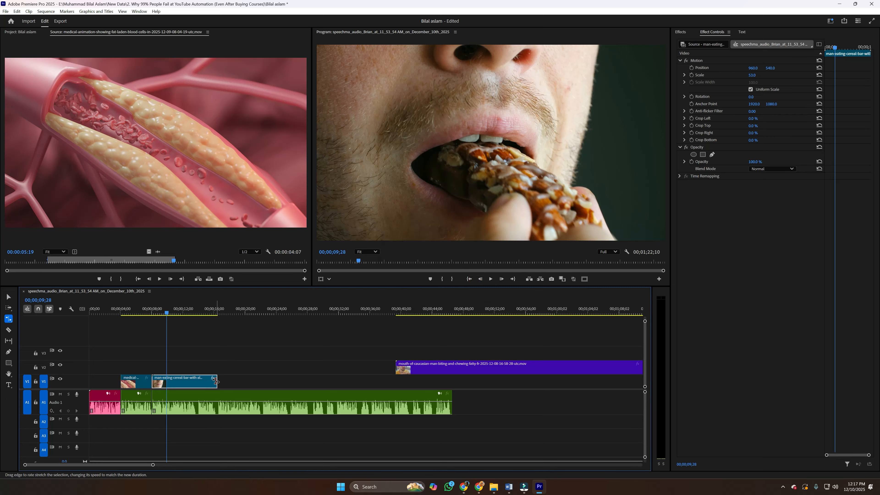
Rate-stretch the cereal-bar clip two seconds shorter and preview it from about 08;10.
{"action": "left_click_drag", "start_coordinate": [214, 381], "coordinate": [200, 381]}
{"action": "left_click", "coordinate": [153, 313]}
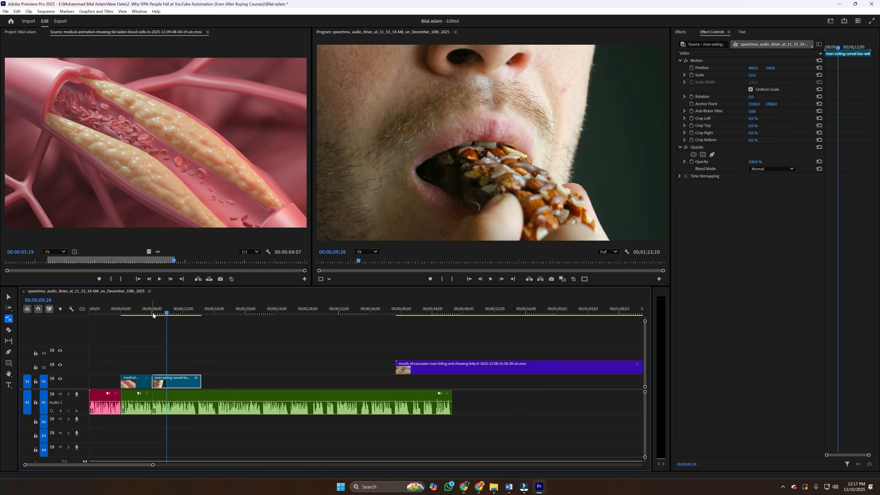
{"action": "key", "text": "space"}
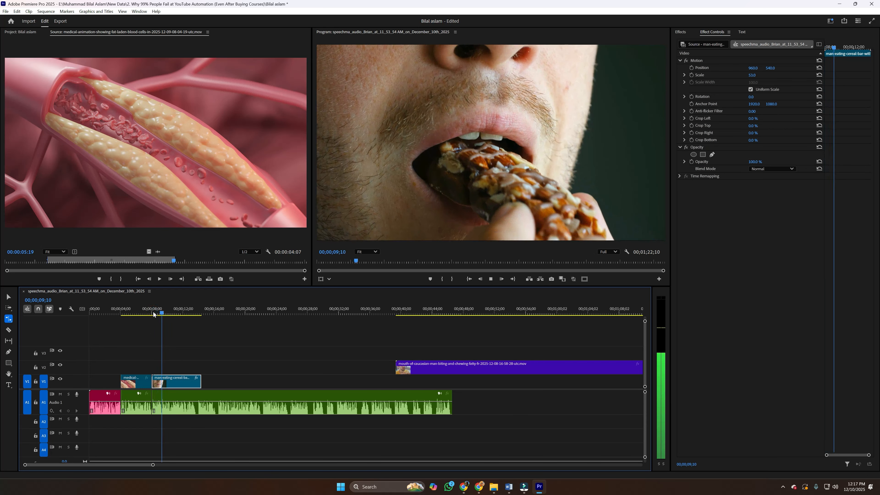
{"action": "key", "text": "space"}
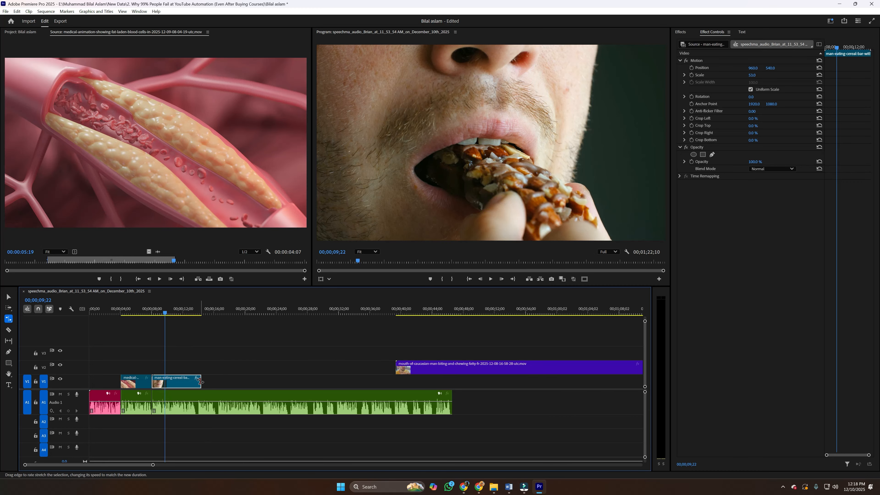
Review playback from 07;16 and park the playhead at 11;14 for the cut.
{"action": "left_click", "coordinate": [149, 313]}
{"action": "key", "text": "space"}
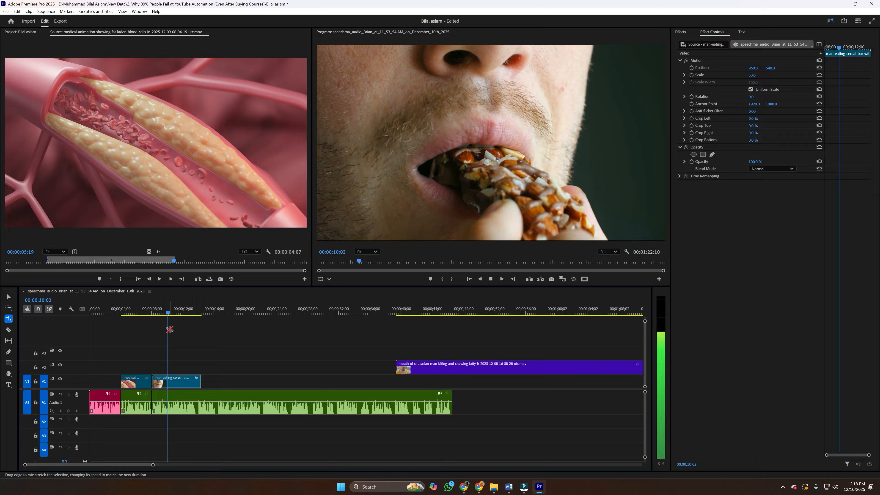
{"action": "key", "text": "space"}
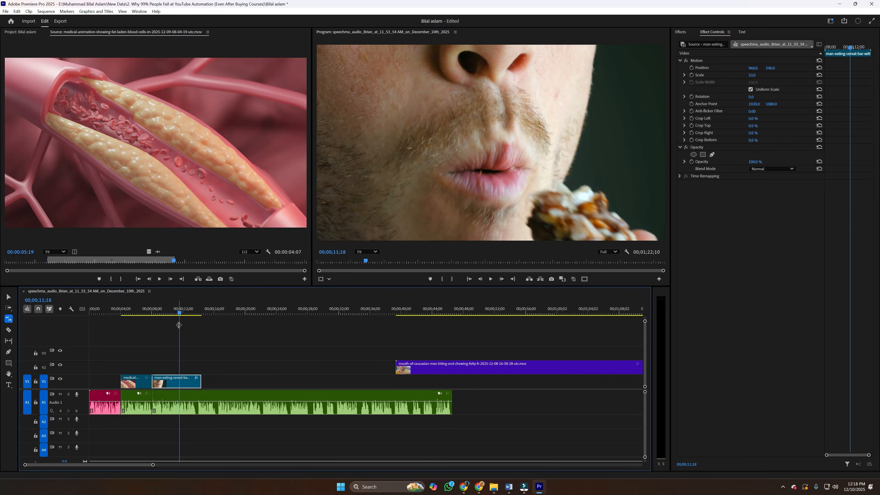
{"action": "left_click_drag", "start_coordinate": [180, 314], "coordinate": [179, 313]}
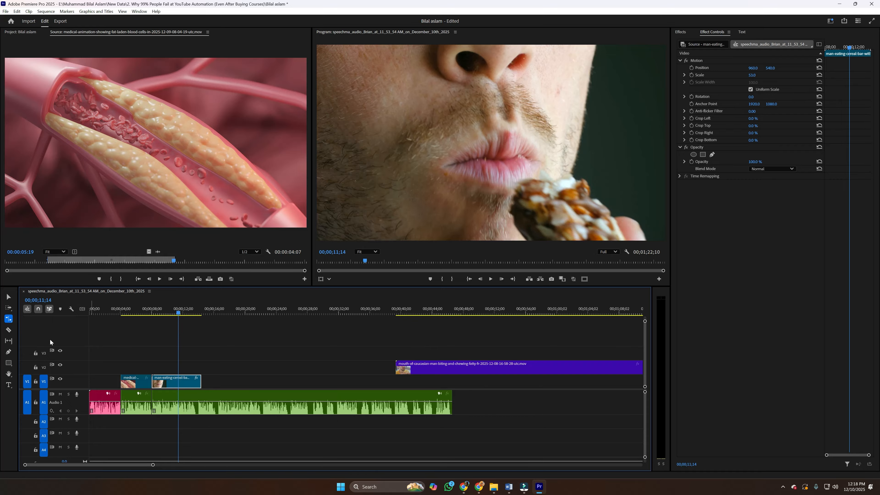
{"action": "left_click", "coordinate": [9, 330]}
Razor the cereal-bar clip at 11;14 and trim its end back to the cut.
{"action": "left_click", "coordinate": [178, 381]}
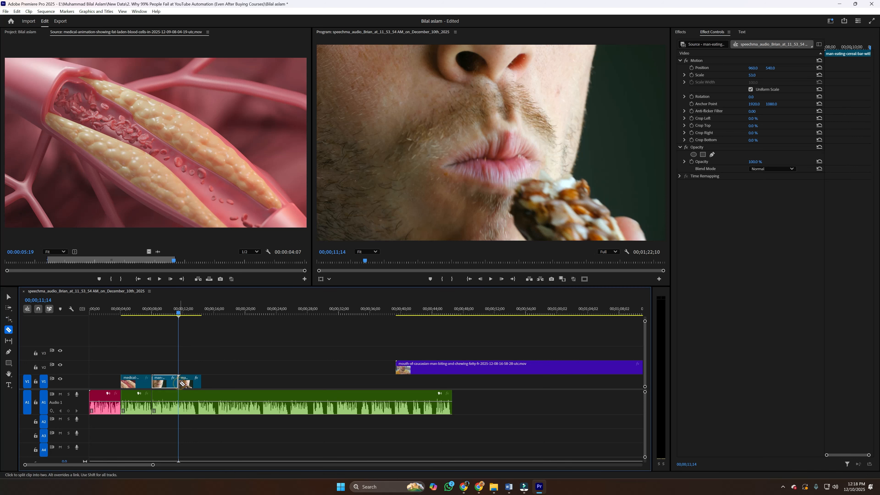
{"action": "key", "text": "v"}
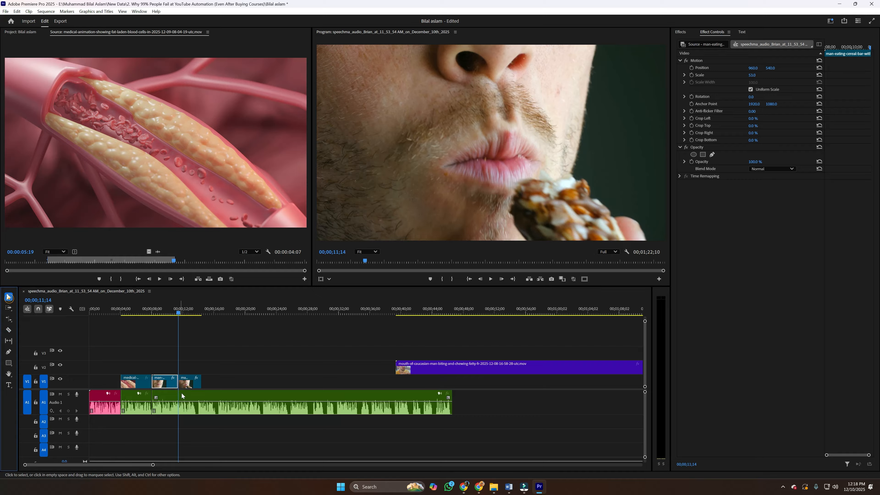
{"action": "left_click", "coordinate": [191, 384]}
{"action": "key", "text": "Delete"}
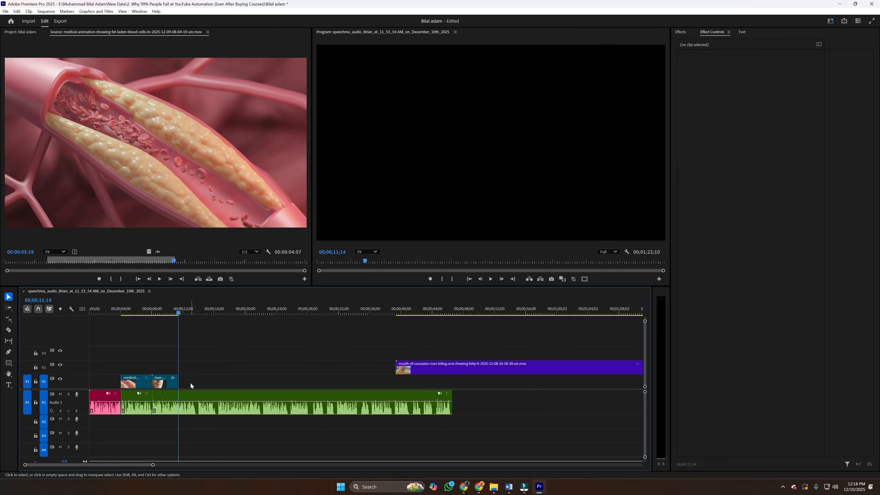
{"action": "key", "text": "ctrl+z"}
{"action": "key", "text": "ctrl+z"}
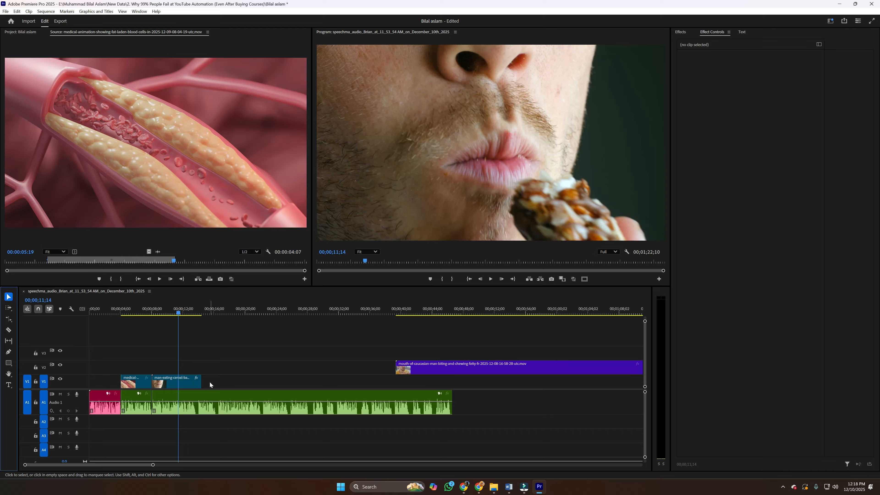
{"action": "left_click_drag", "start_coordinate": [185, 382], "coordinate": [178, 381]}
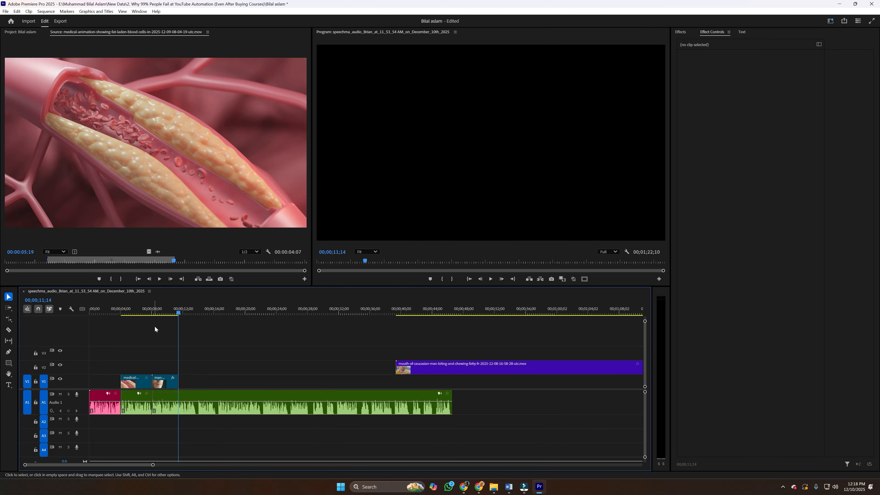
Play back the trimmed ending from 09;20 and save the project.
{"action": "left_click", "coordinate": [164, 313]}
{"action": "key", "text": "space"}
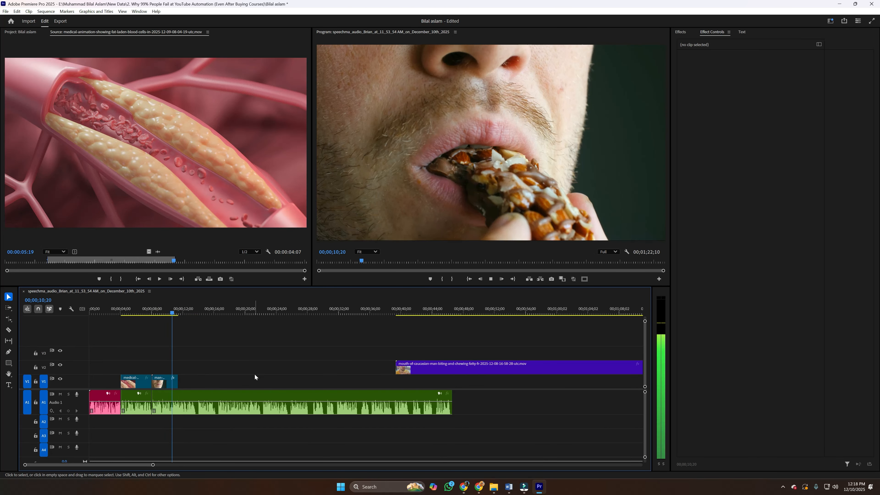
{"action": "key", "text": "space"}
{"action": "key", "text": "ctrl+s"}
{"action": "key", "text": "space"}
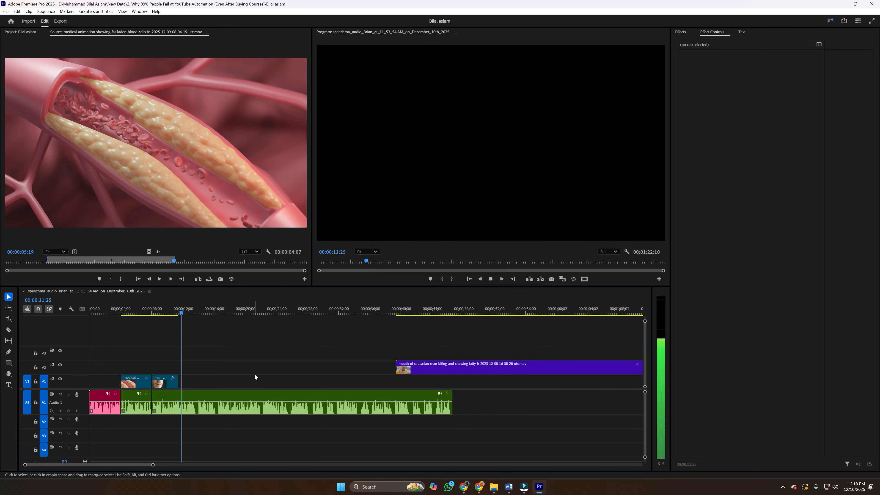
{"action": "key", "text": "space"}
Move the mouth-of-caucasian-man clip from V2 onto V1 after the cereal-bar clip and preview it.
{"action": "left_click_drag", "start_coordinate": [410, 372], "coordinate": [193, 381]}
{"action": "left_click", "coordinate": [182, 315]}
{"action": "key", "text": "space"}
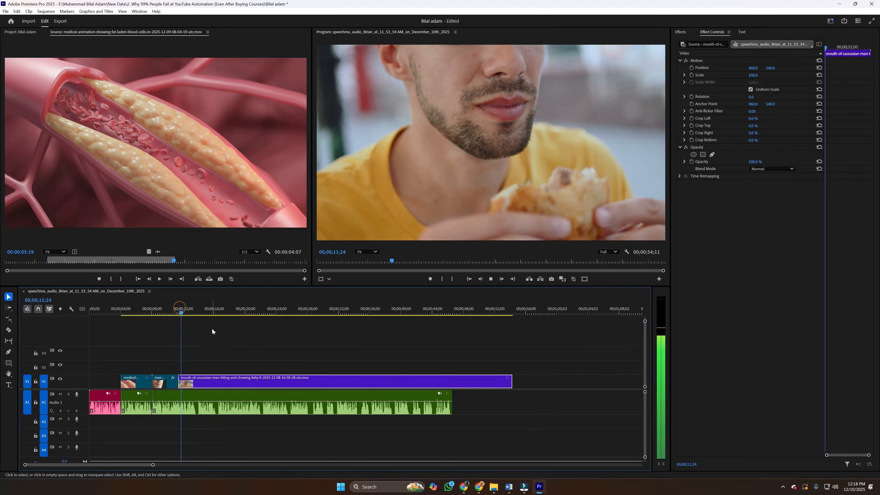
{"action": "key", "text": "space"}
Rate-stretch the mouth clip to 180% and preview it up to 14;01.
{"action": "key", "text": "r"}
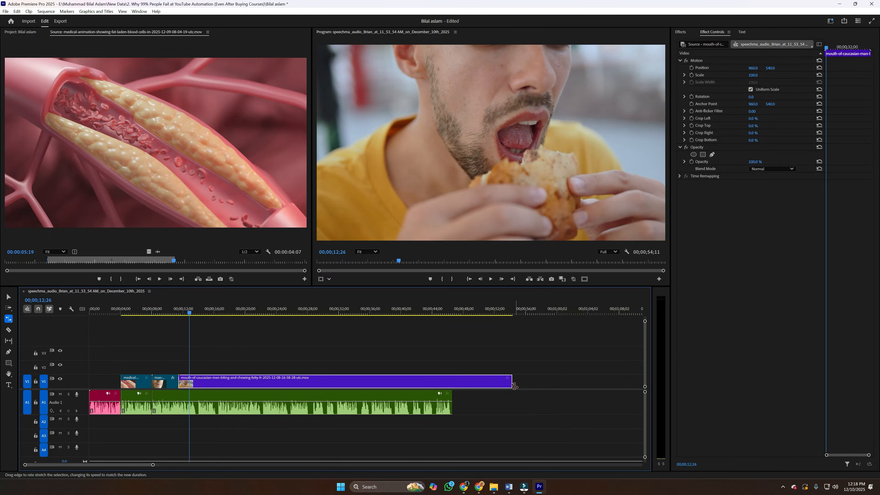
{"action": "left_click_drag", "start_coordinate": [504, 382], "coordinate": [363, 382]}
{"action": "key", "text": "v"}
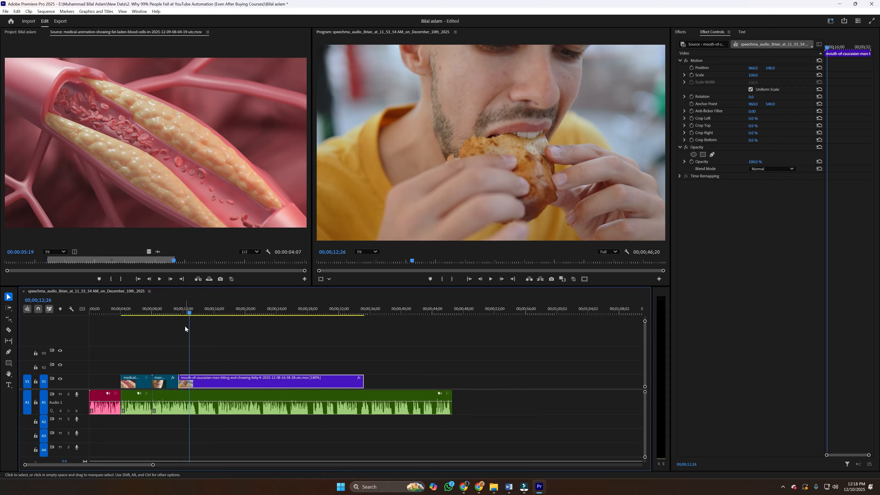
{"action": "left_click", "coordinate": [175, 313]}
{"action": "key", "text": "space"}
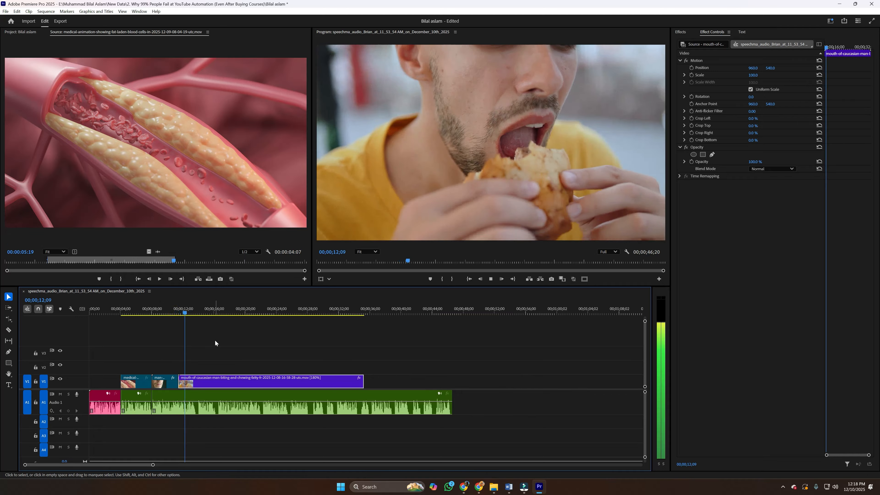
{"action": "key", "text": "space"}
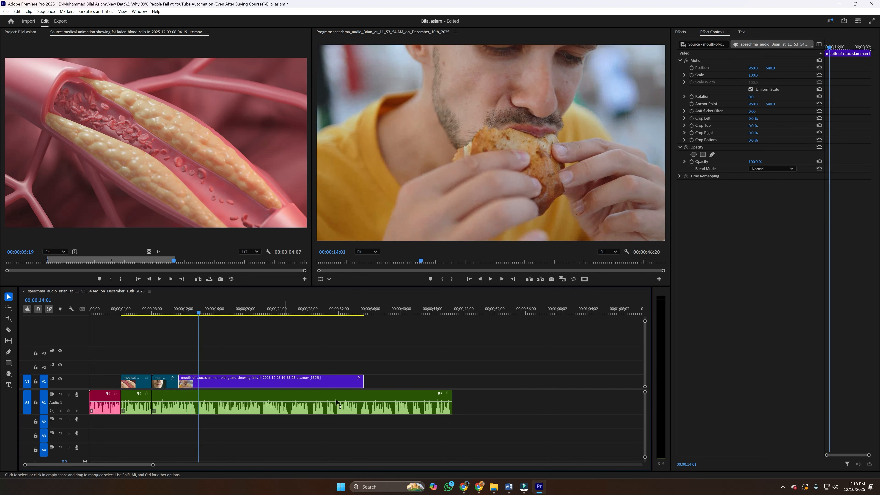
Trim the mouth clip's end much shorter, review from 10;24, and save the project.
{"action": "left_click_drag", "start_coordinate": [362, 380], "coordinate": [199, 380]}
{"action": "left_click", "coordinate": [173, 310]}
{"action": "left_click", "coordinate": [275, 351]}
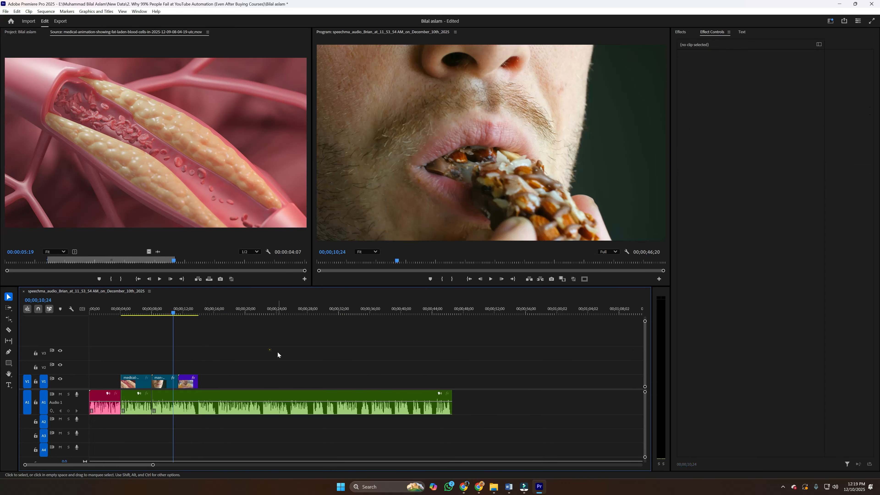
{"action": "key", "text": "space"}
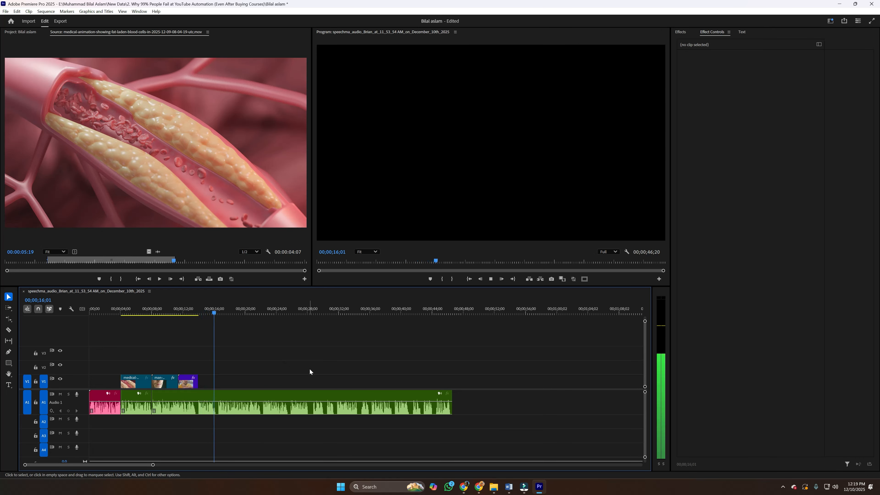
{"action": "key", "text": "ctrl+s"}
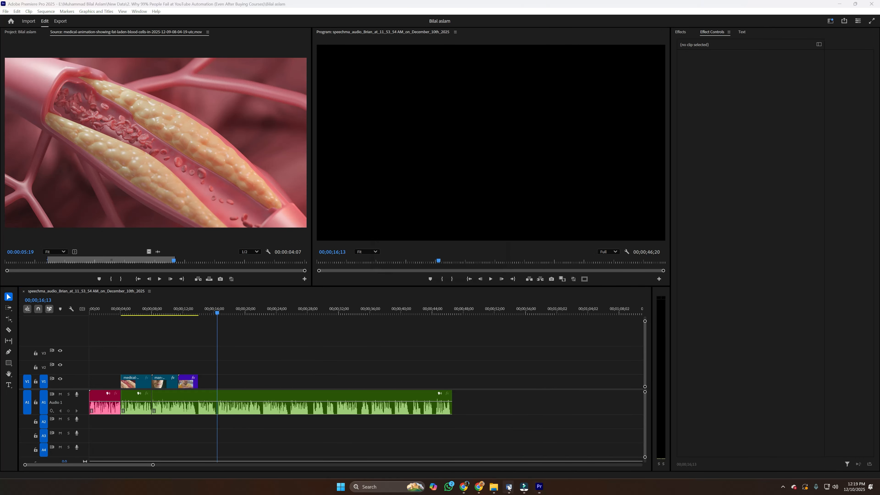
Highlight 'which increases hidden fat around the organs' in the Word script, then return to the Data folder.
{"action": "mouse_move", "coordinate": [508, 487]}
{"action": "left_click", "coordinate": [521, 451]}
{"action": "left_click", "coordinate": [302, 190]}
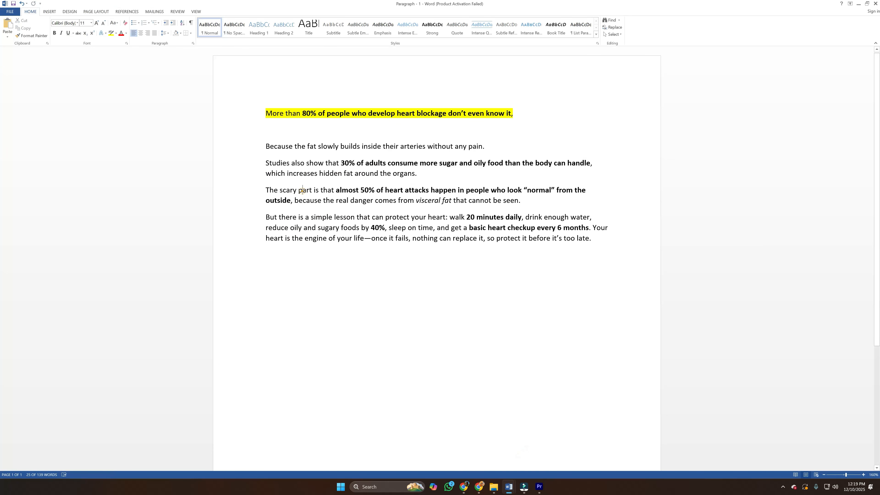
{"action": "left_click_drag", "start_coordinate": [265, 174], "coordinate": [414, 173]}
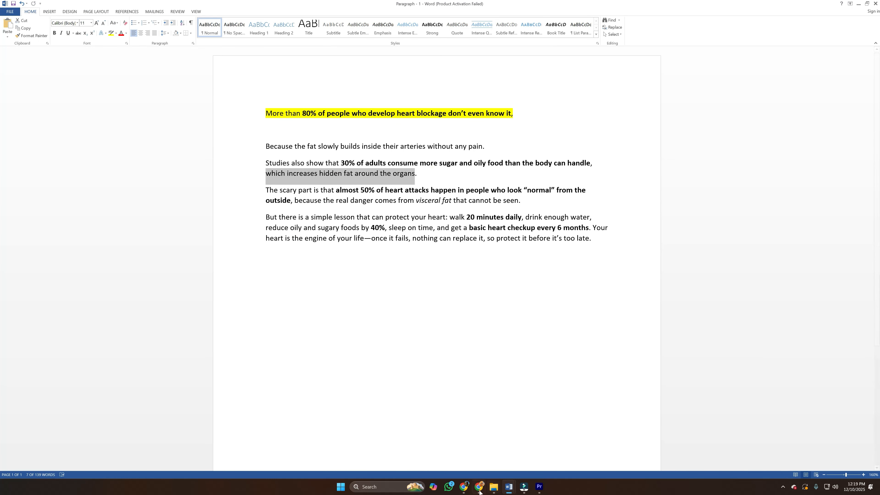
{"action": "left_click", "coordinate": [494, 487]}
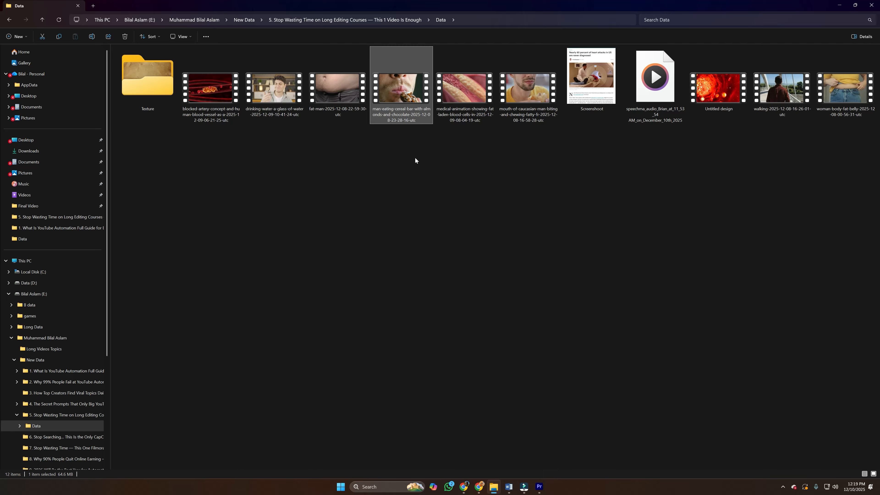
Add the blocked-artery clip to V1, preview and shorten it, then delete it.
{"action": "left_click_drag", "start_coordinate": [210, 106], "coordinate": [201, 383]}
{"action": "left_click", "coordinate": [203, 308]}
{"action": "key", "text": "space"}
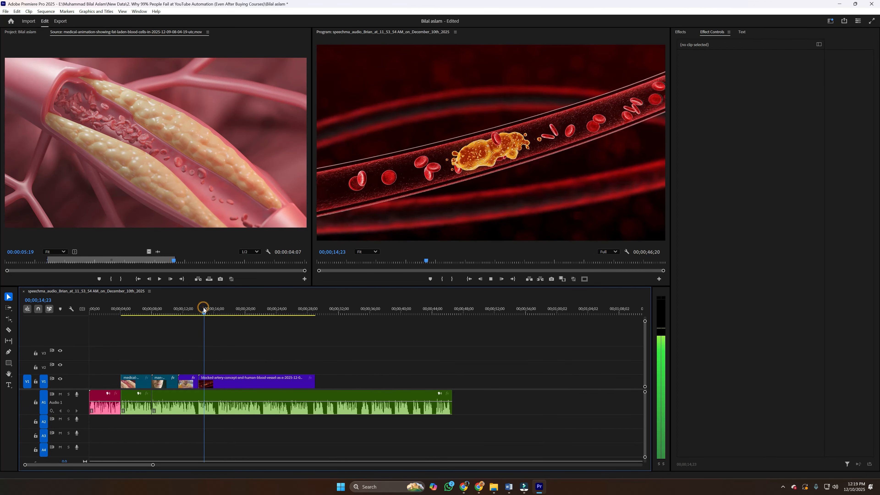
{"action": "left_click_drag", "start_coordinate": [316, 379], "coordinate": [217, 380]}
{"action": "left_click", "coordinate": [199, 308]}
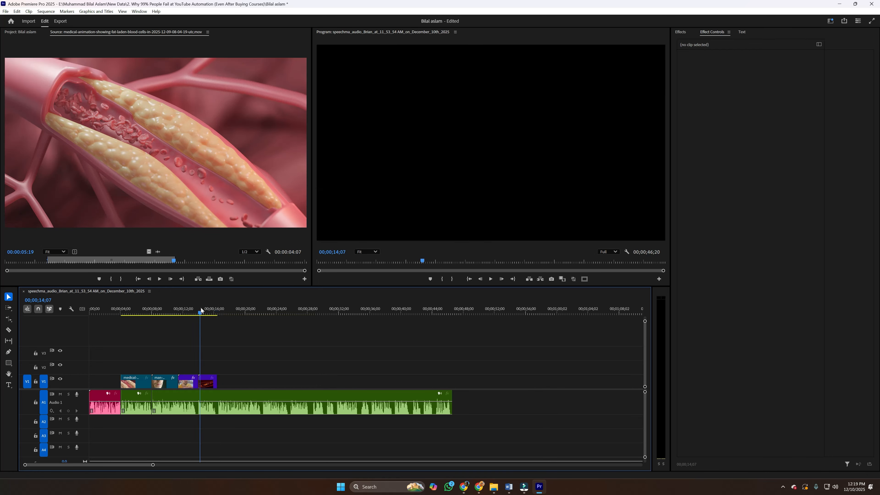
{"action": "left_click", "coordinate": [205, 385]}
{"action": "key", "text": "Delete"}
Drop the fat-man clip onto V1, trim its end to the playhead, and play back the edit.
{"action": "left_click", "coordinate": [538, 487]}
{"action": "left_click_drag", "start_coordinate": [329, 90], "coordinate": [218, 377]}
{"action": "key", "text": "space"}
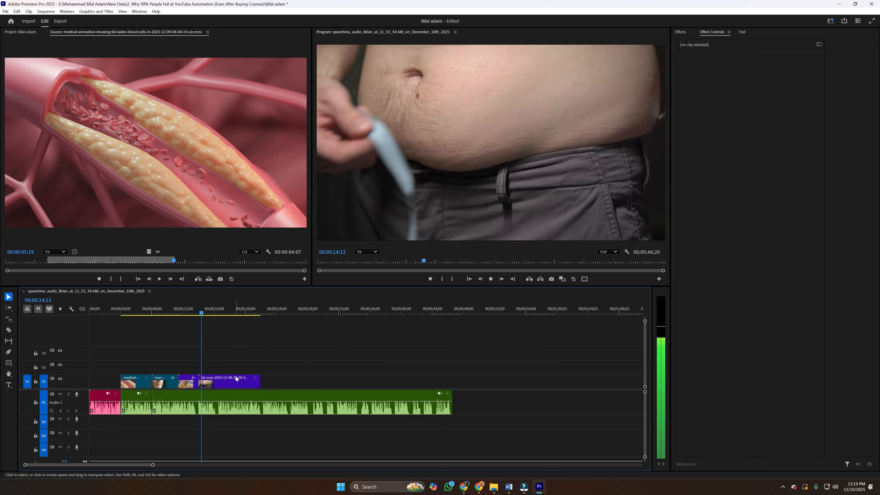
{"action": "key", "text": "space"}
{"action": "left_click_drag", "start_coordinate": [265, 378], "coordinate": [218, 378]}
{"action": "key", "text": "space"}
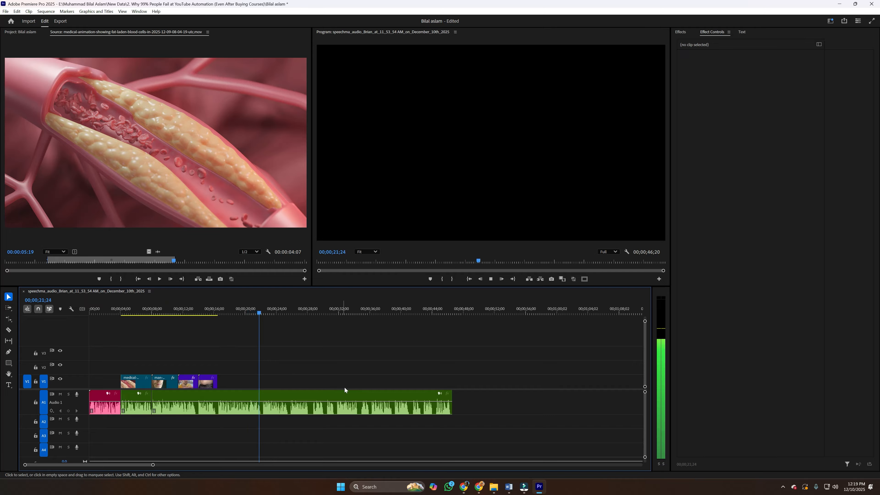
{"action": "left_click", "coordinate": [539, 485]}
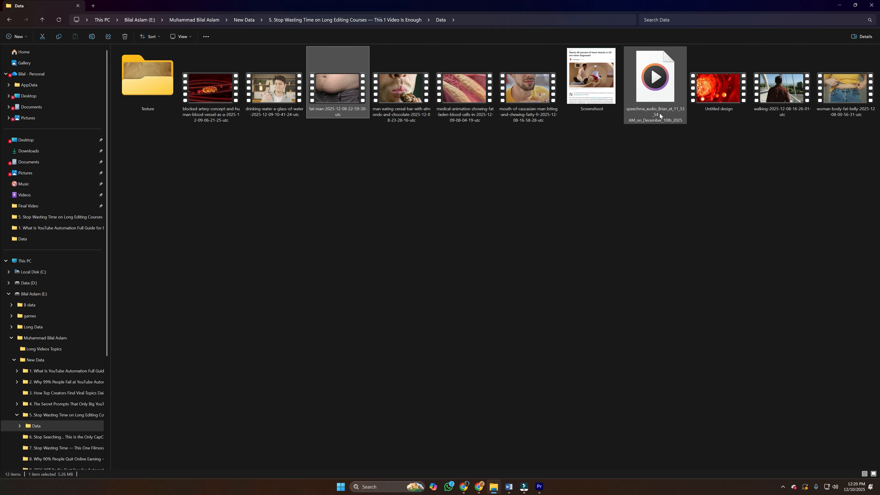
Load Untitled design into the Source monitor, insert the coffee-shot excerpt on V1, and trim its end.
{"action": "left_click", "coordinate": [717, 91]}
{"action": "left_click_drag", "start_coordinate": [716, 98], "coordinate": [173, 187]}
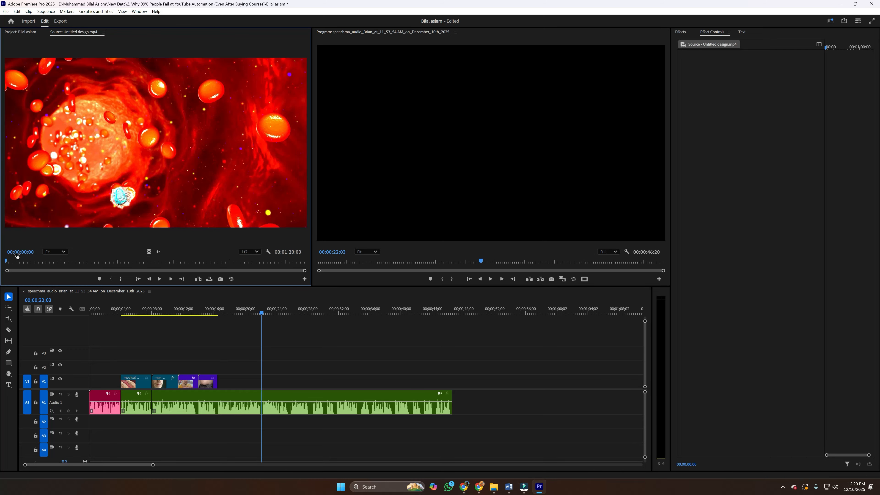
{"action": "mouse_move", "coordinate": [7, 261]}
{"action": "left_mouse_down"}
{"action": "mouse_move", "coordinate": [274, 271]}
{"action": "mouse_move", "coordinate": [108, 275]}
{"action": "mouse_move", "coordinate": [128, 262]}
{"action": "mouse_move", "coordinate": [232, 346]}
{"action": "mouse_move", "coordinate": [228, 377]}
{"action": "left_mouse_up"}
{"action": "left_click", "coordinate": [112, 279]}
{"action": "left_click", "coordinate": [121, 279]}
{"action": "left_click", "coordinate": [220, 313]}
{"action": "key", "text": "space"}
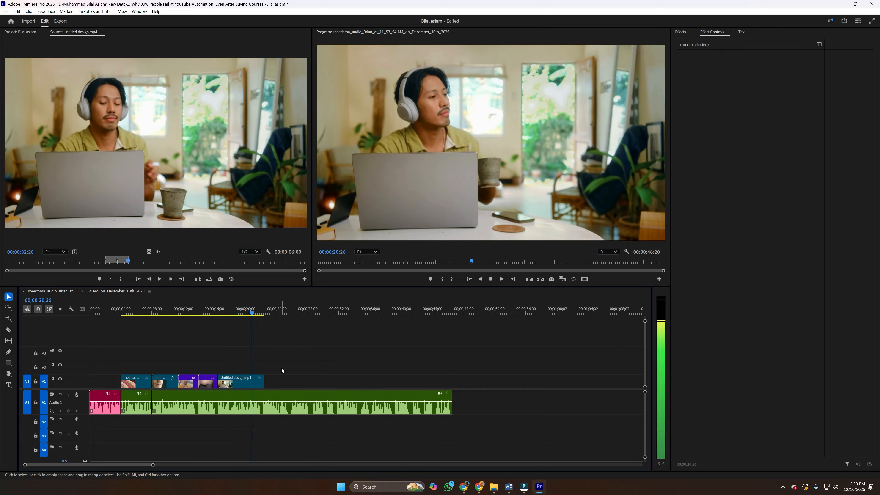
{"action": "key", "text": "space"}
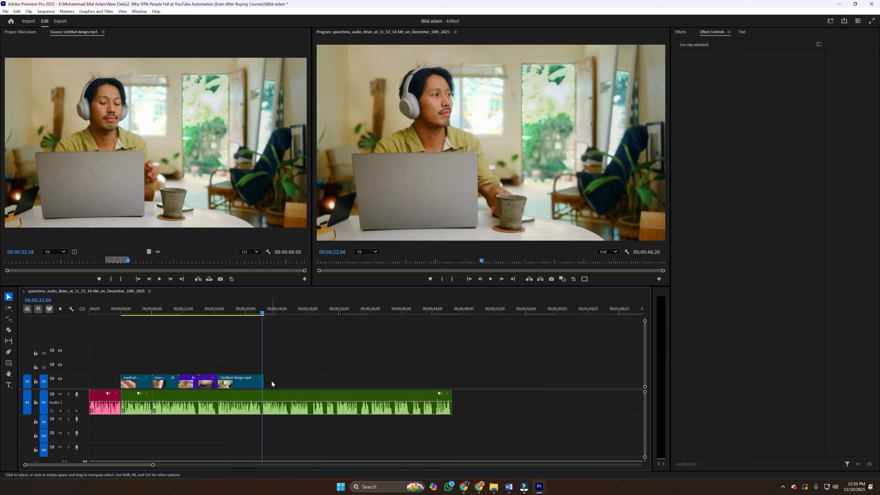
{"action": "left_click_drag", "start_coordinate": [265, 381], "coordinate": [269, 380]}
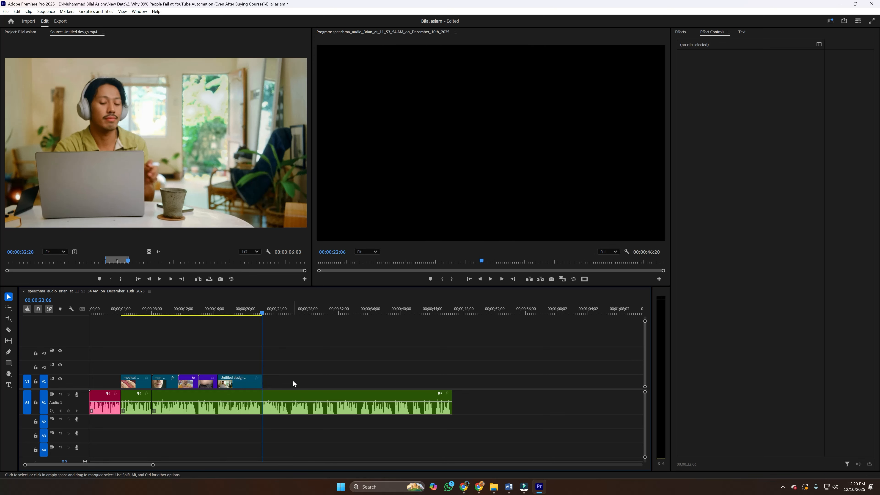
{"action": "key", "text": "space"}
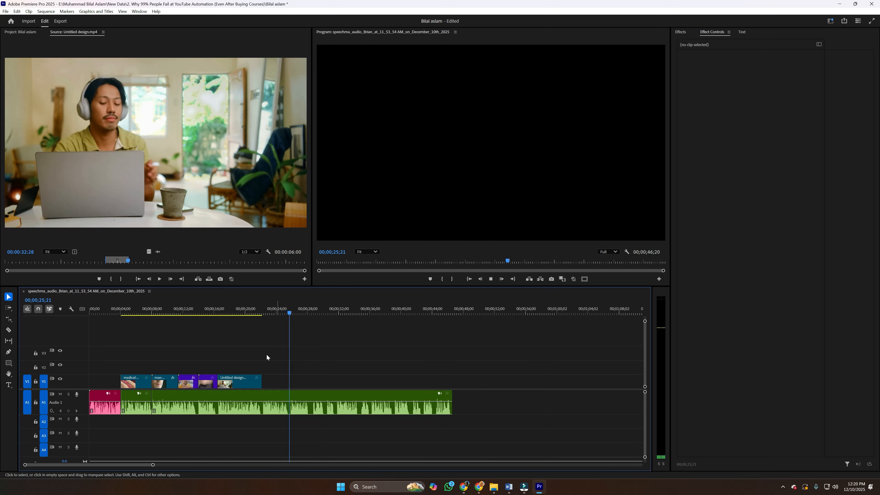
Mark and add the red blood cell excerpt to V1, trim its end, and review it.
{"action": "left_click_drag", "start_coordinate": [131, 262], "coordinate": [228, 261]}
{"action": "left_click", "coordinate": [111, 278]}
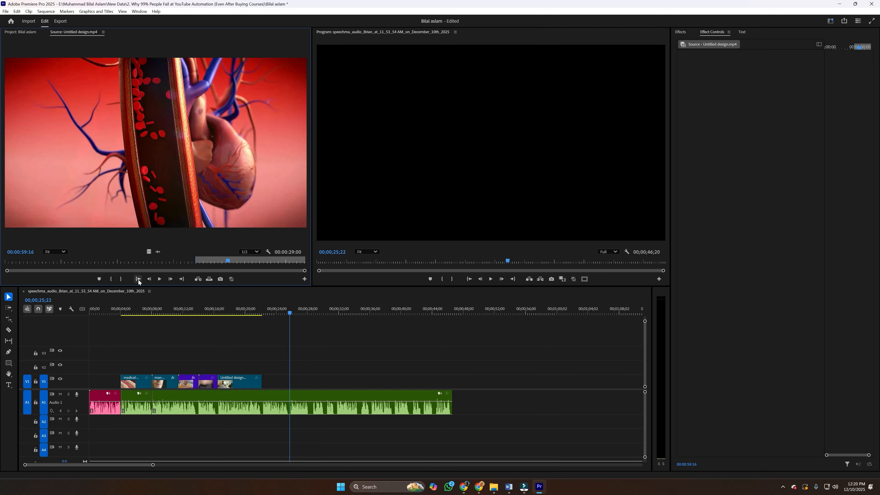
{"action": "left_click_drag", "start_coordinate": [89, 264], "coordinate": [26, 263]}
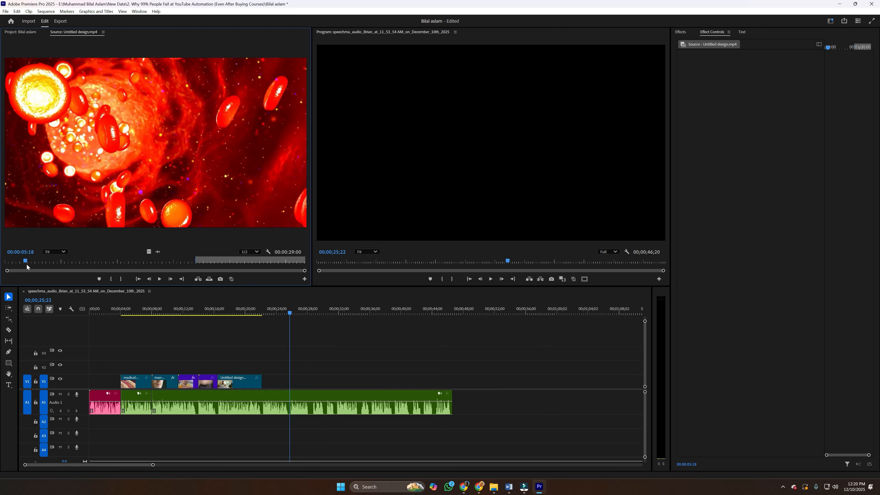
{"action": "left_click", "coordinate": [122, 278]}
{"action": "left_click_drag", "start_coordinate": [145, 251], "coordinate": [270, 381]}
{"action": "left_click", "coordinate": [266, 313]}
{"action": "key", "text": "space"}
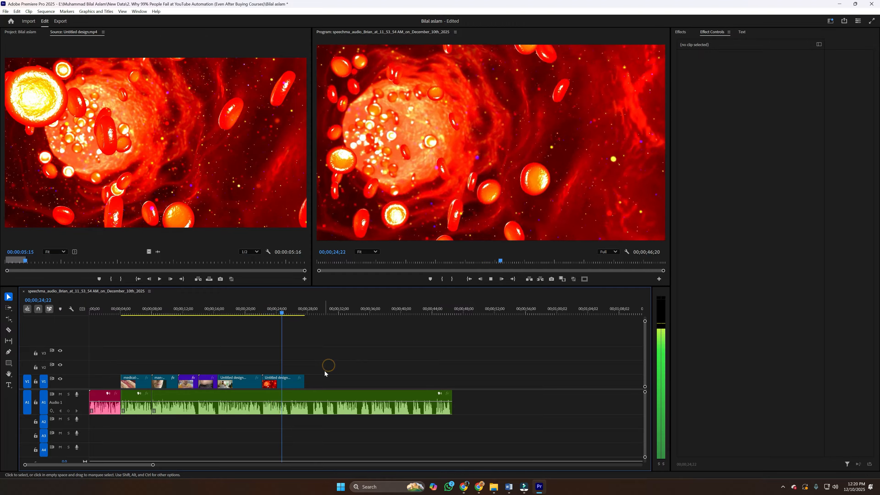
{"action": "key", "text": "space"}
{"action": "left_click_drag", "start_coordinate": [304, 379], "coordinate": [297, 378]}
{"action": "key", "text": "space"}
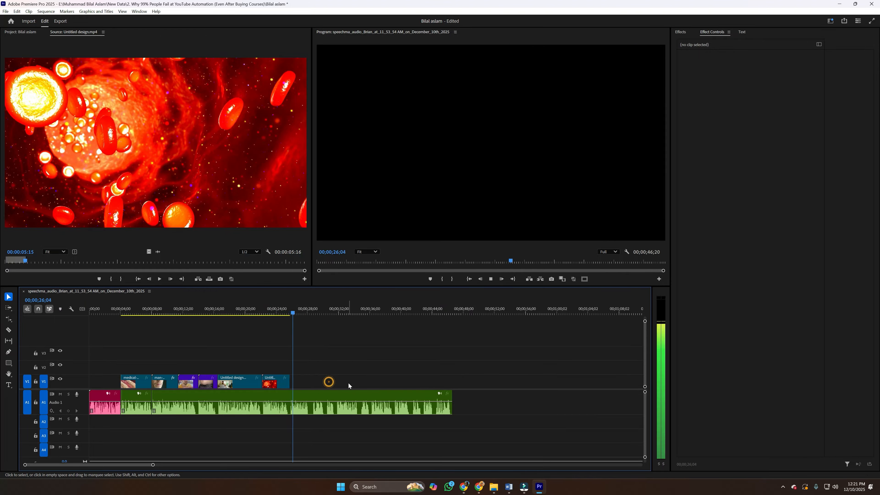
{"action": "key", "text": "space"}
{"action": "left_click_drag", "start_coordinate": [26, 261], "coordinate": [58, 262]}
{"action": "left_click", "coordinate": [538, 486]}
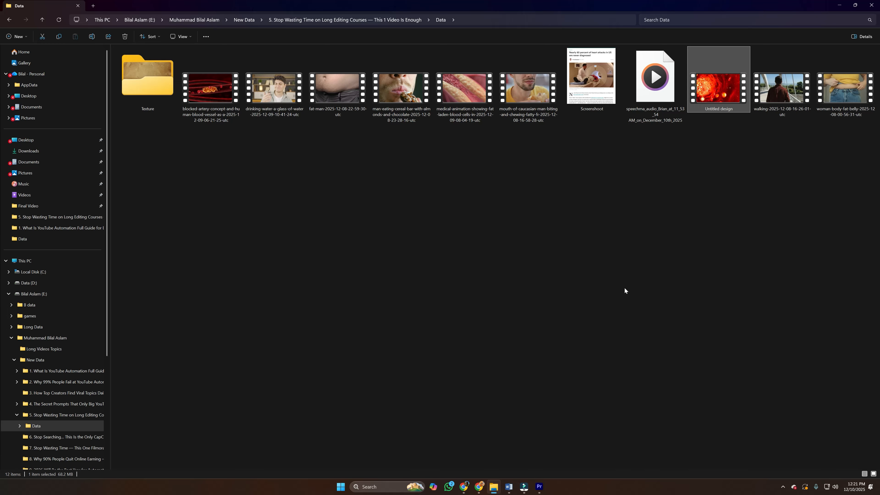
Preview the timeline and park the playhead at 28;20 before fetching the next clip.
{"action": "left_click", "coordinate": [537, 492]}
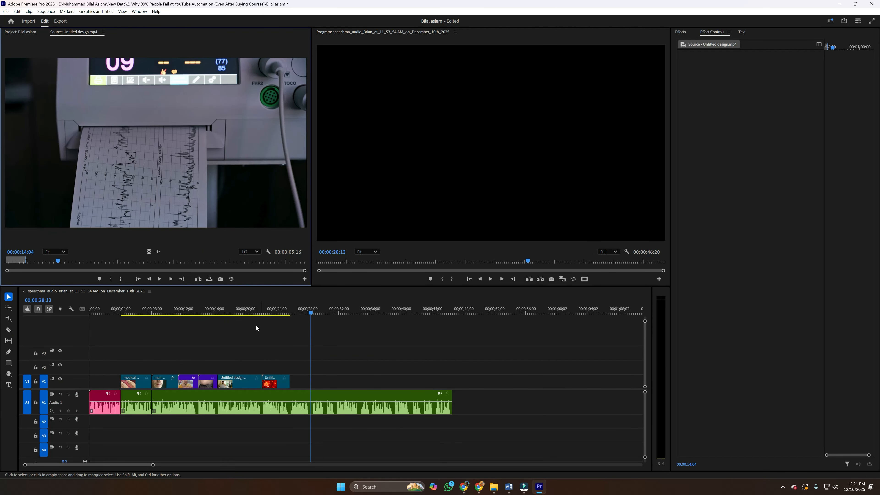
{"action": "key", "text": "space"}
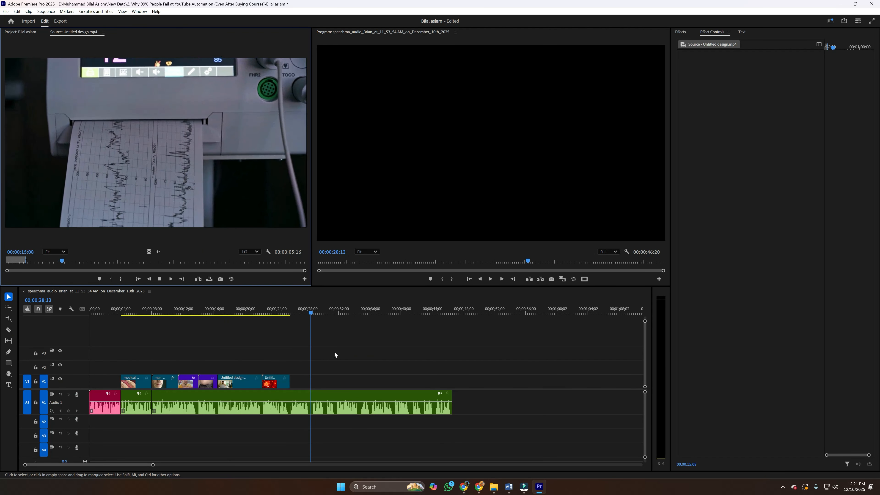
{"action": "left_click", "coordinate": [361, 378]}
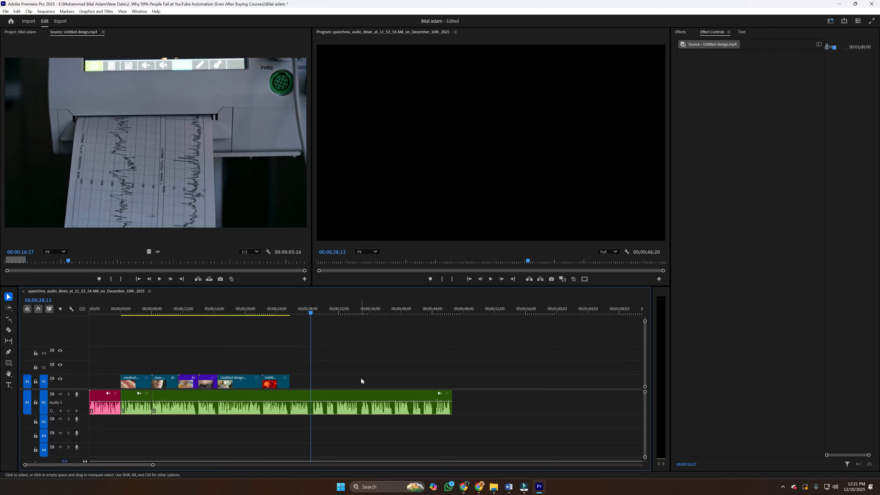
{"action": "key", "text": "space"}
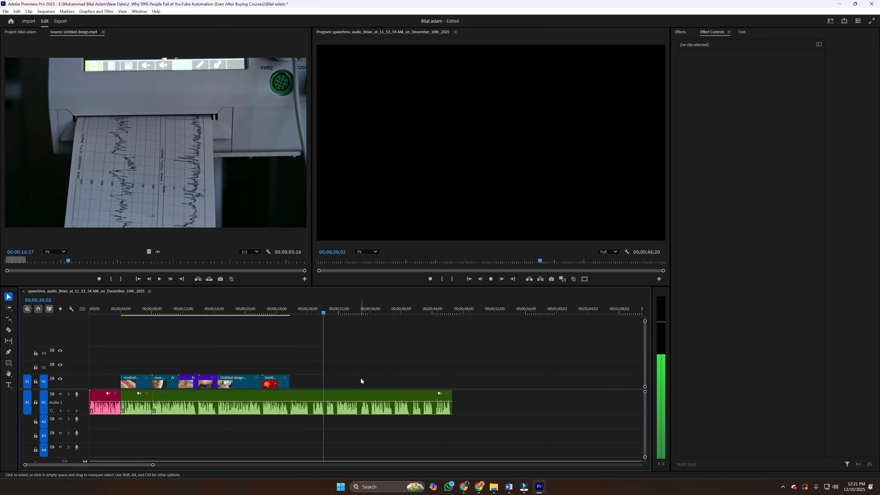
{"action": "left_click_drag", "start_coordinate": [311, 309], "coordinate": [314, 310]}
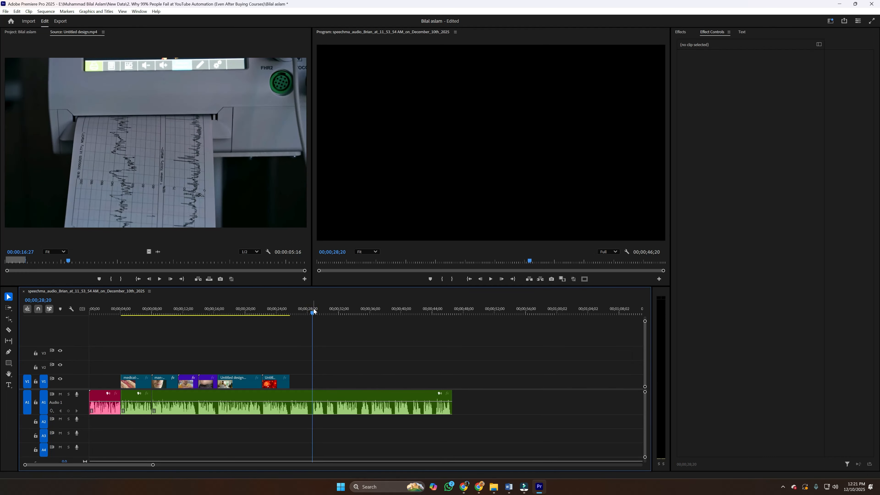
{"action": "left_click", "coordinate": [542, 487]}
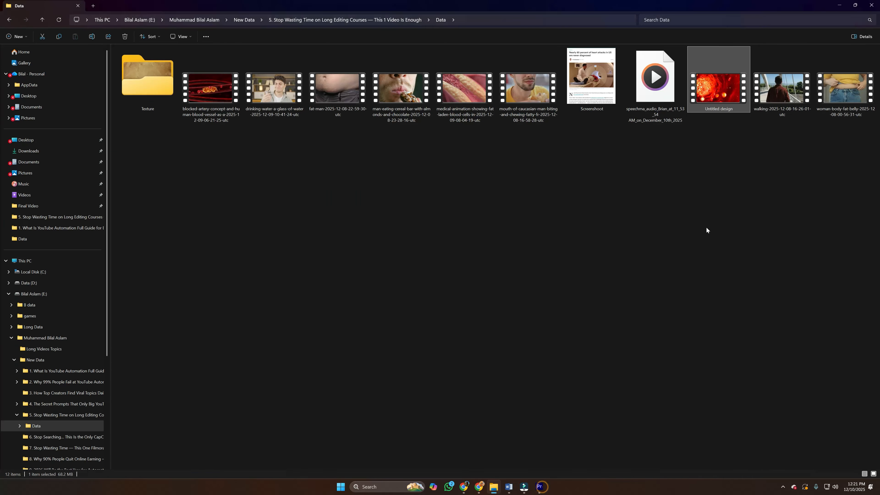
Bring the walking clip into the timeline and shorten its end by three seconds.
{"action": "left_click_drag", "start_coordinate": [782, 89], "coordinate": [314, 370]}
{"action": "right_click", "coordinate": [346, 416]}
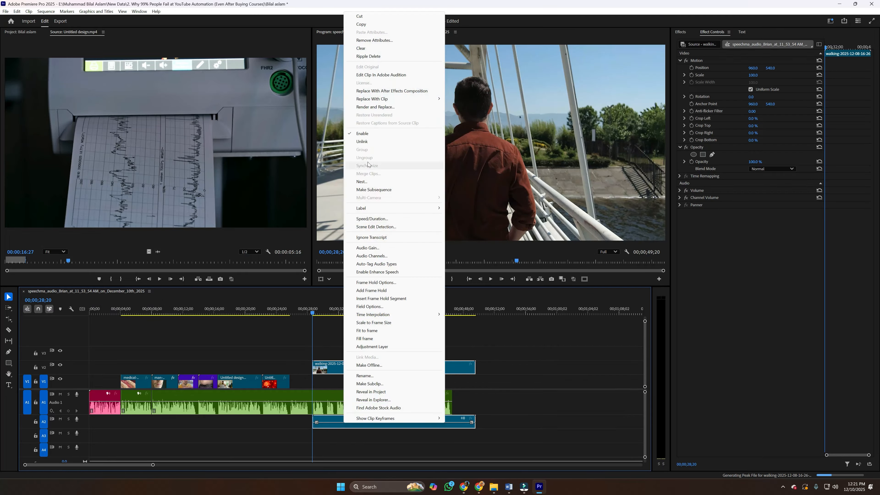
{"action": "left_click", "coordinate": [334, 372]}
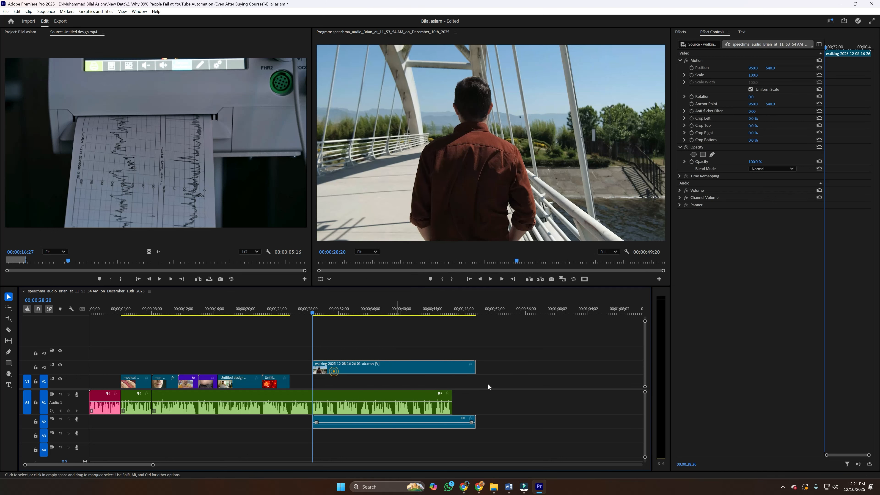
{"action": "left_click", "coordinate": [501, 387]}
{"action": "left_click", "coordinate": [408, 370]}
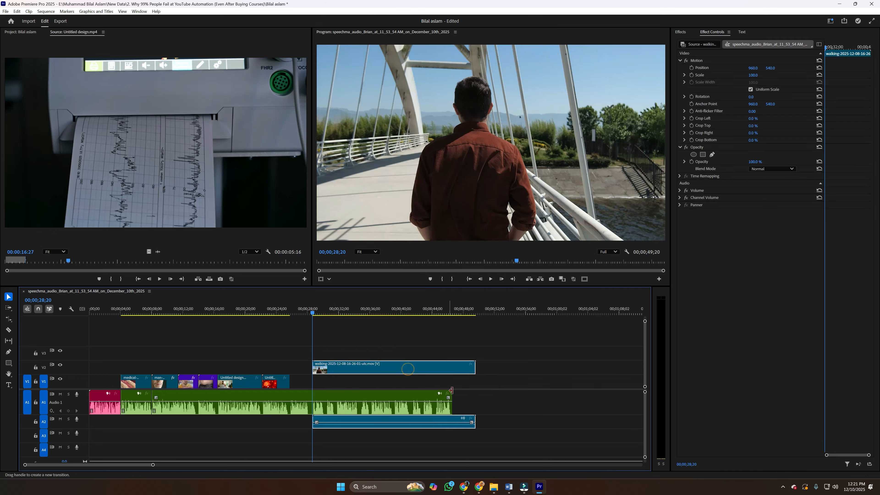
{"action": "left_click_drag", "start_coordinate": [470, 366], "coordinate": [429, 369]}
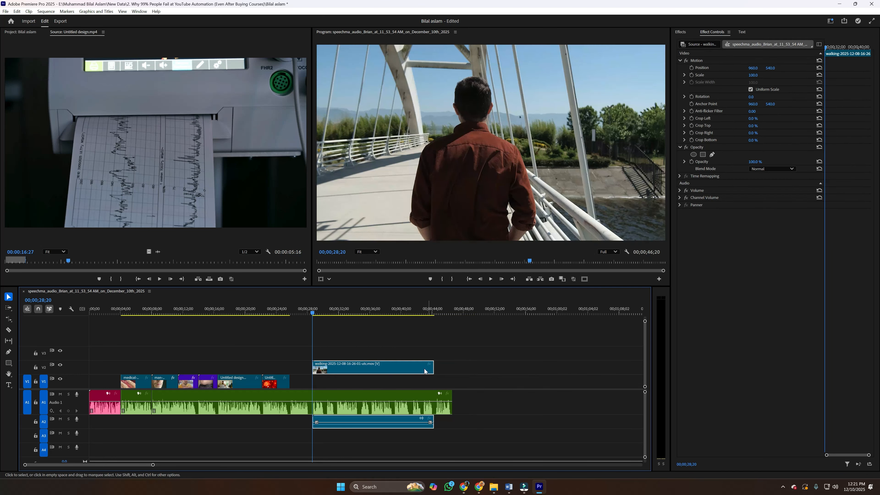
{"action": "key", "text": "Delete"}
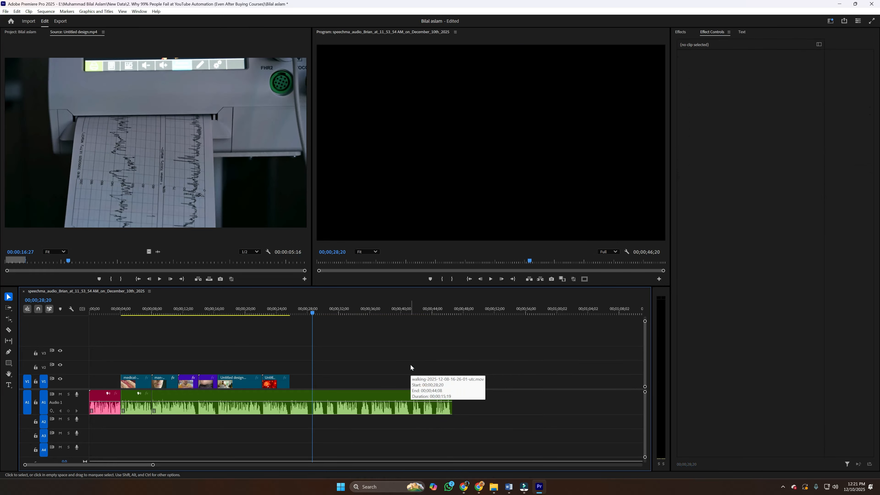
{"action": "key", "text": "ctrl+z"}
Unlink the walking clip, delete its audio, and move the video down onto V1.
{"action": "right_click", "coordinate": [389, 421]}
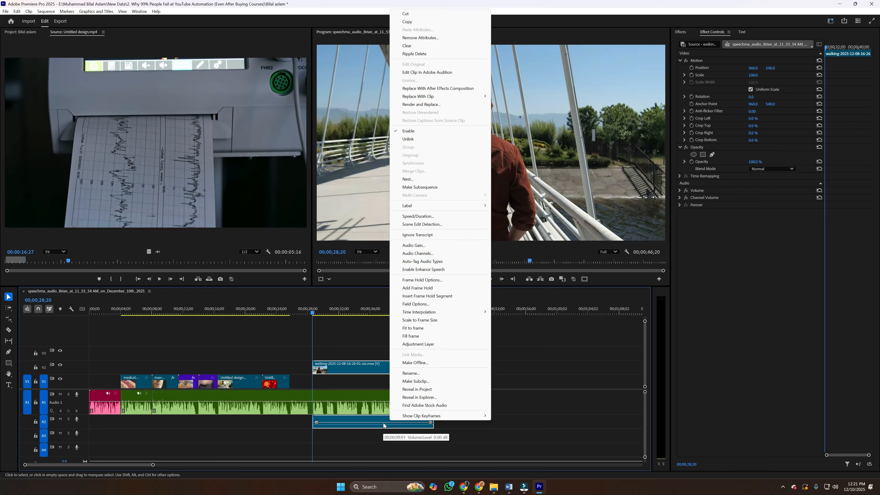
{"action": "left_click", "coordinate": [412, 139]}
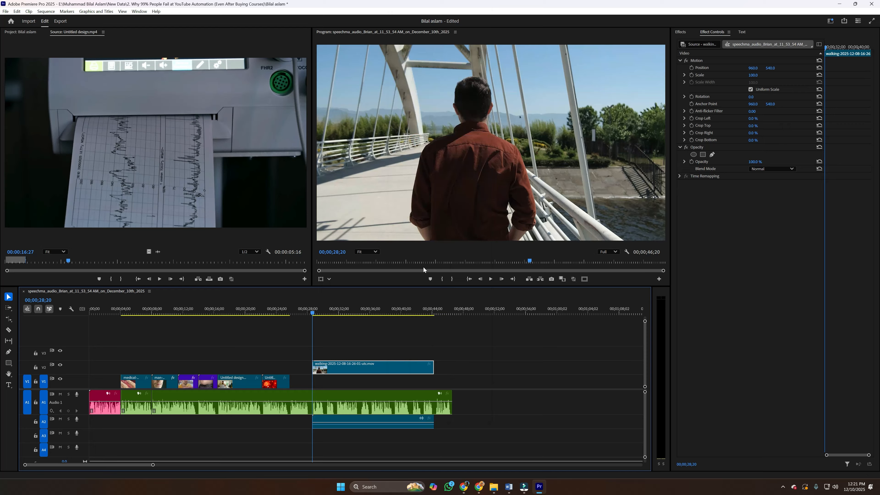
{"action": "left_click", "coordinate": [383, 427]}
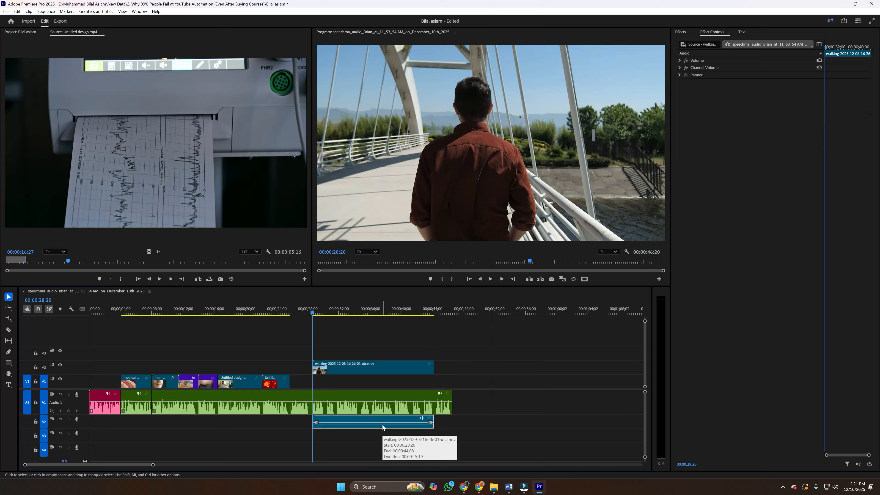
{"action": "key", "text": "Delete"}
{"action": "left_click_drag", "start_coordinate": [353, 372], "coordinate": [355, 385]}
{"action": "left_click", "coordinate": [504, 357]}
Trim the walking clip's end to the playhead and play back the edit.
{"action": "key", "text": "space"}
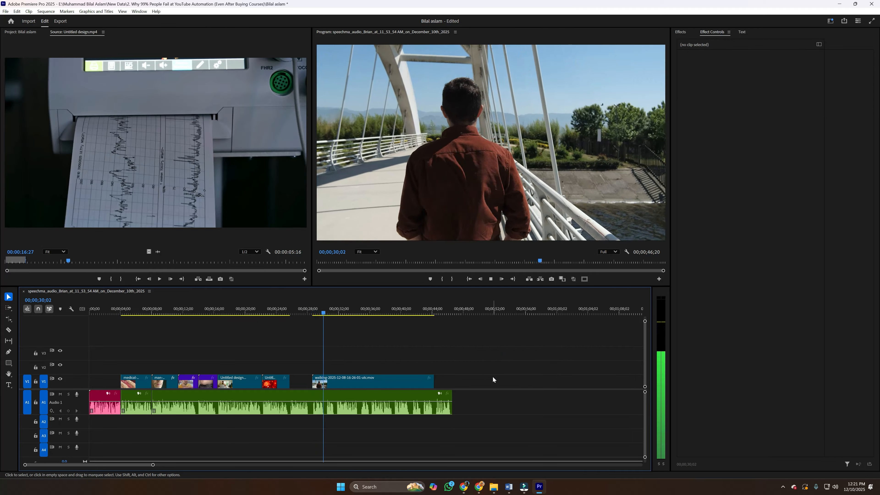
{"action": "key", "text": "space"}
{"action": "left_click_drag", "start_coordinate": [352, 383], "coordinate": [351, 383]}
{"action": "left_click_drag", "start_coordinate": [432, 381], "coordinate": [326, 380]}
{"action": "left_click", "coordinate": [473, 379]}
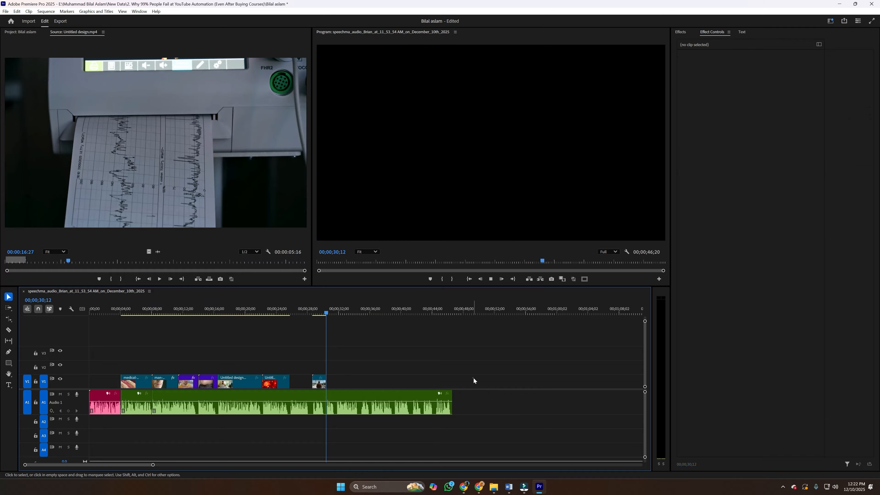
{"action": "key", "text": "space"}
{"action": "key", "text": "space"}
Place the drinking-water clip after the walking clip and trim its end to about 31;19.
{"action": "left_click", "coordinate": [539, 490]}
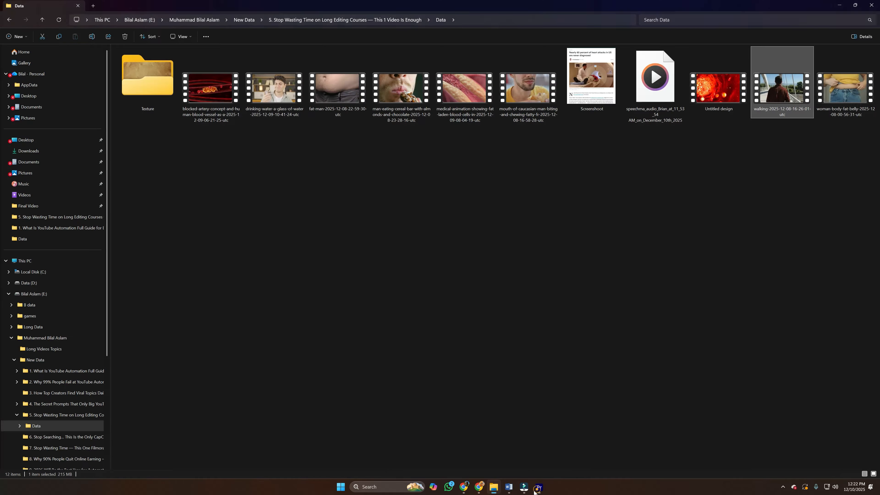
{"action": "left_click_drag", "start_coordinate": [273, 88], "coordinate": [345, 382]}
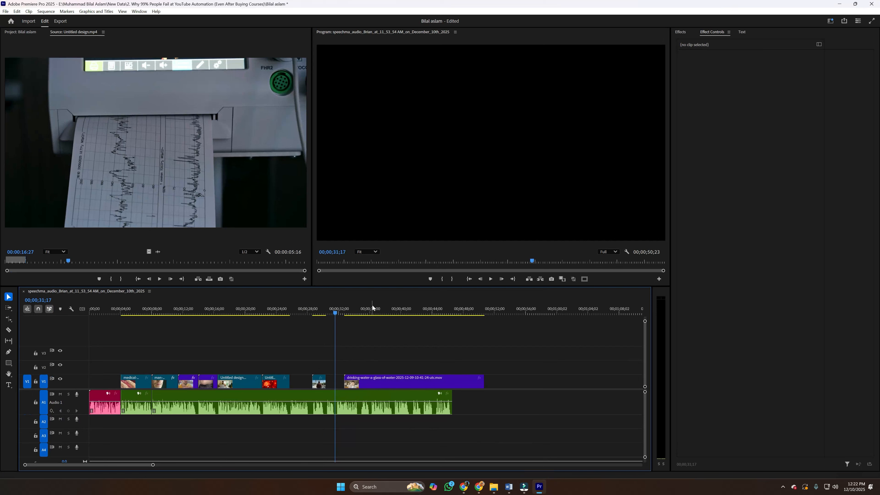
{"action": "left_click_drag", "start_coordinate": [372, 305], "coordinate": [394, 317]}
{"action": "left_click_drag", "start_coordinate": [388, 372], "coordinate": [347, 384]}
{"action": "left_click", "coordinate": [320, 308]}
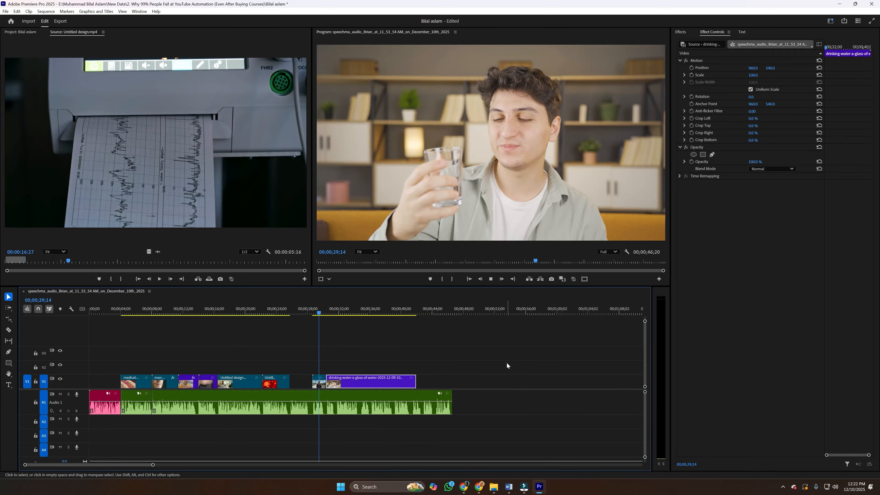
{"action": "left_click", "coordinate": [507, 365]}
{"action": "key", "text": "space"}
{"action": "key", "text": "space"}
{"action": "left_click_drag", "start_coordinate": [415, 380], "coordinate": [336, 377]}
{"action": "key", "text": "space"}
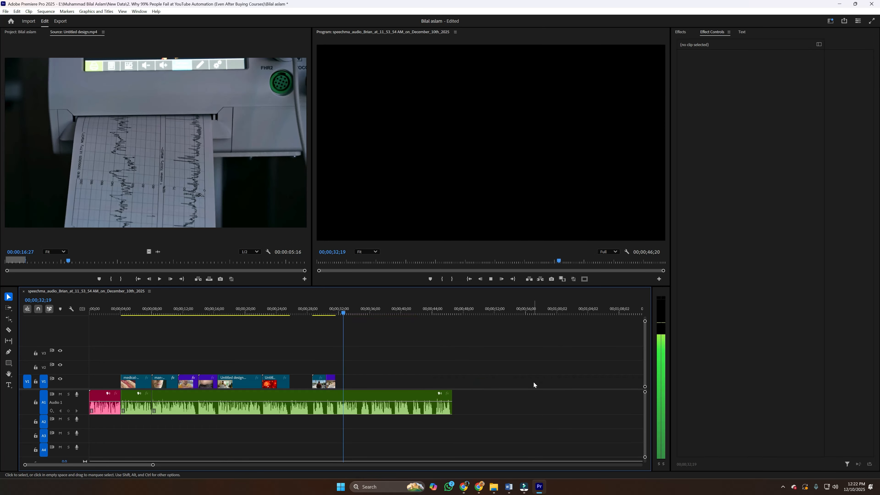
{"action": "left_click", "coordinate": [537, 486]}
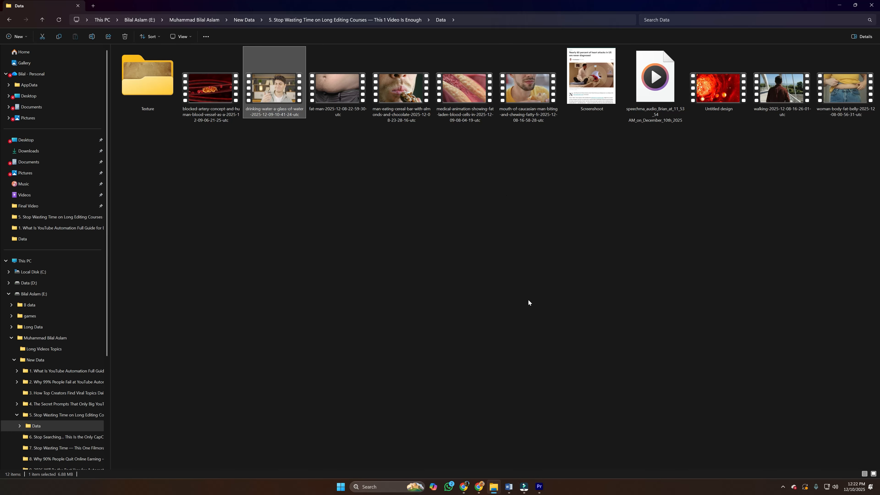
Restore Premiere and scrub through the source clip's footage in the Source monitor.
{"action": "left_click", "coordinate": [545, 487]}
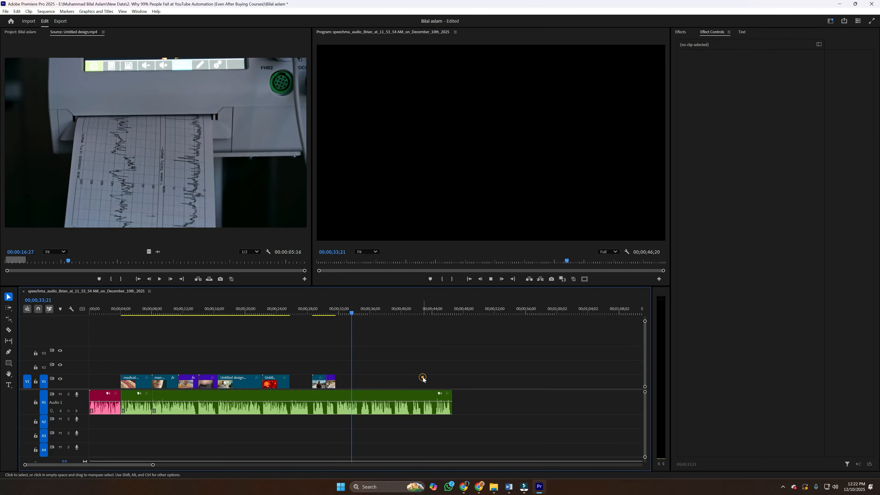
{"action": "left_click", "coordinate": [145, 261]}
{"action": "left_click_drag", "start_coordinate": [152, 262], "coordinate": [71, 262]}
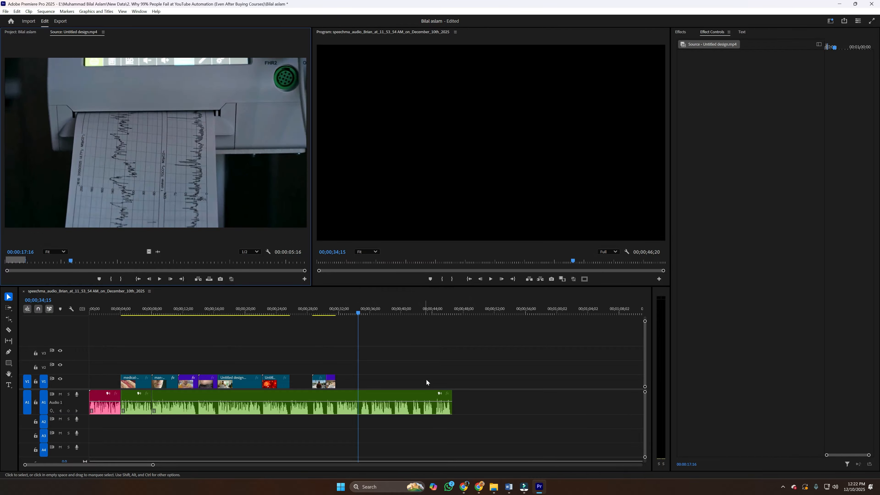
{"action": "left_click", "coordinate": [505, 398]}
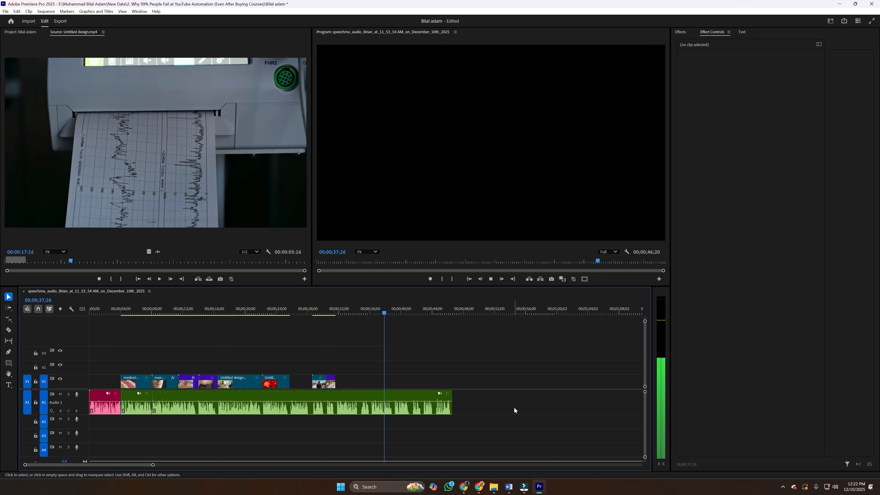
{"action": "key", "text": "space"}
With the Razor tool (C), play from about 31 seconds and park the playhead at 36;08.
{"action": "left_click", "coordinate": [336, 312]}
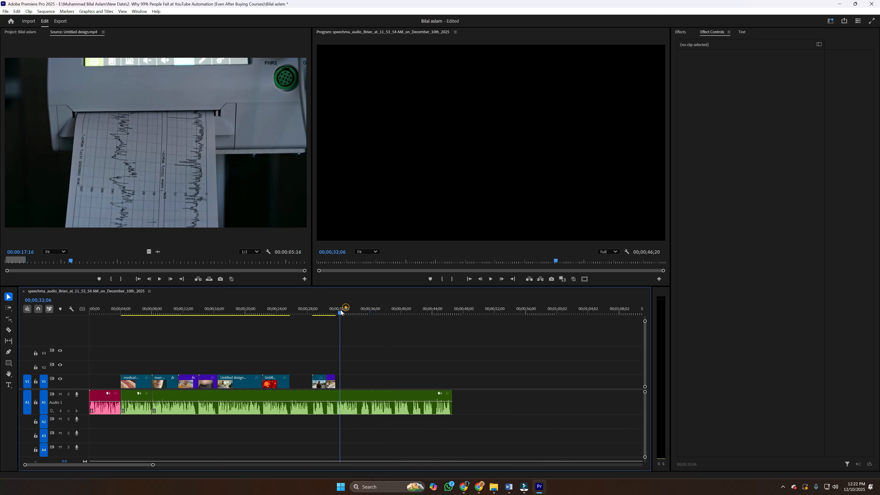
{"action": "key", "text": "c"}
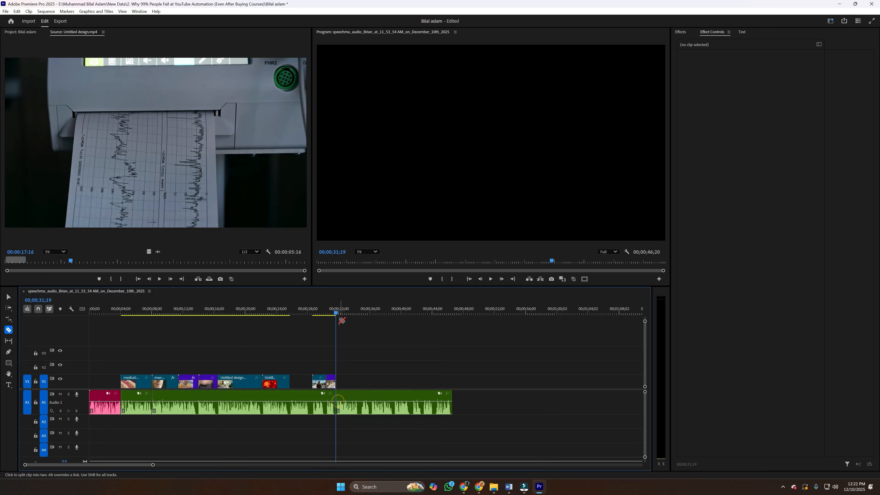
{"action": "key", "text": "space"}
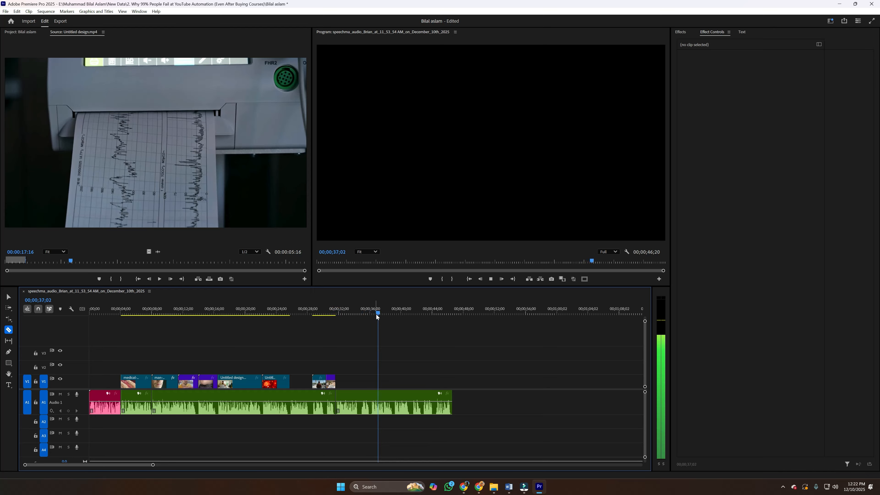
{"action": "left_click_drag", "start_coordinate": [391, 314], "coordinate": [372, 318]}
Razor the voiceover at the playhead and ripple delete the unwanted section.
{"action": "left_click", "coordinate": [373, 406]}
{"action": "key", "text": "v"}
{"action": "left_click", "coordinate": [345, 411]}
{"action": "key", "text": "Delete"}
{"action": "left_click", "coordinate": [349, 406]}
{"action": "key", "text": "Delete"}
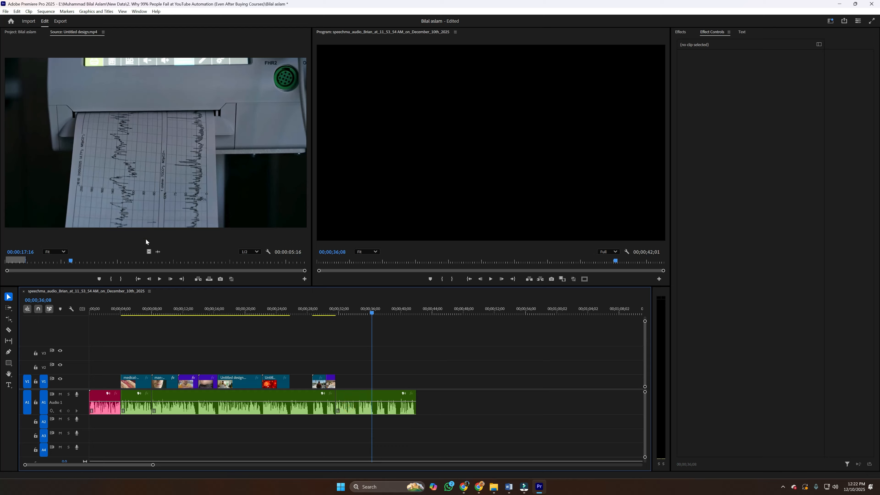
Place the In/Out-marked ECG printout shot on V1 and trim 12 frames to 00:00:02:28.
{"action": "left_click_drag", "start_coordinate": [65, 263], "coordinate": [56, 262]}
{"action": "left_click", "coordinate": [111, 279]}
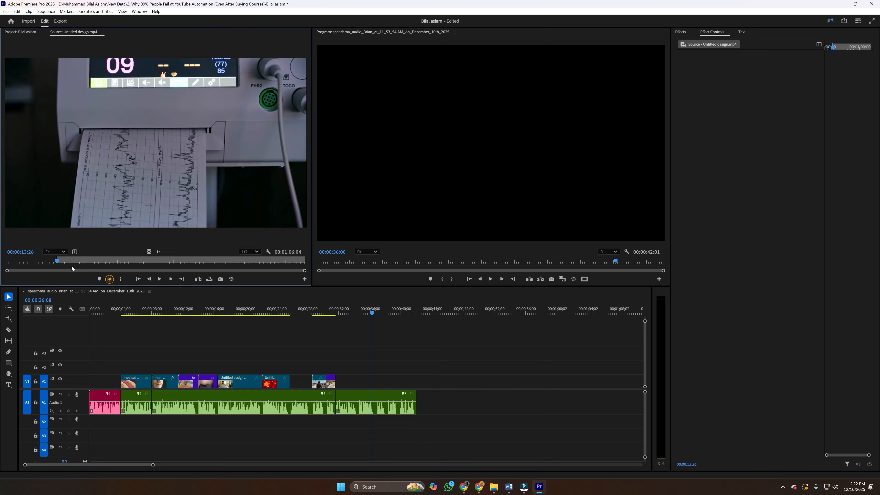
{"action": "left_click", "coordinate": [70, 264]}
{"action": "left_click", "coordinate": [121, 279]}
{"action": "left_click_drag", "start_coordinate": [149, 251], "coordinate": [339, 381]}
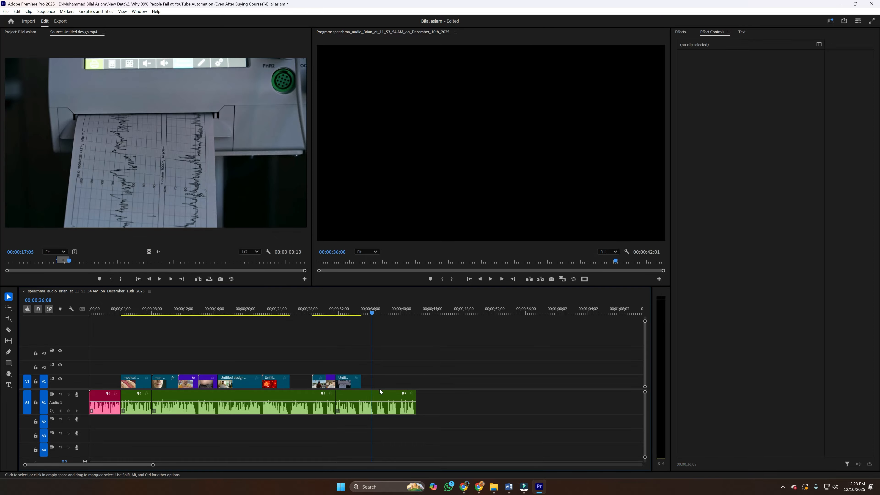
{"action": "left_click", "coordinate": [335, 311]}
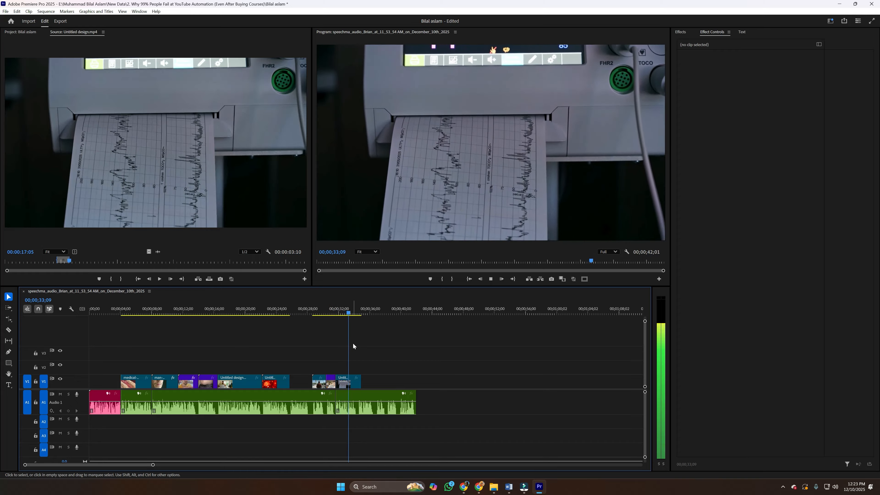
{"action": "left_click_drag", "start_coordinate": [361, 381], "coordinate": [361, 380]}
Play back the edit, then browse the source clip for heart footage.
{"action": "key", "text": "space"}
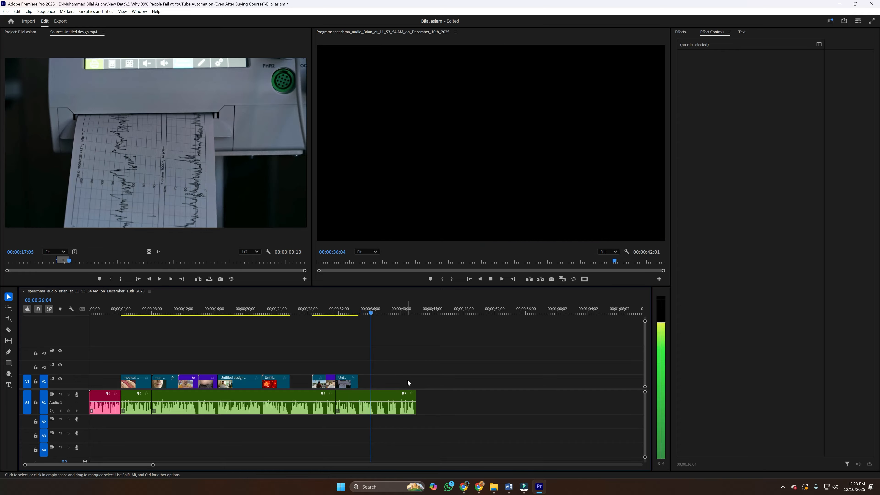
{"action": "key", "text": "space"}
{"action": "left_click_drag", "start_coordinate": [70, 260], "coordinate": [247, 259]}
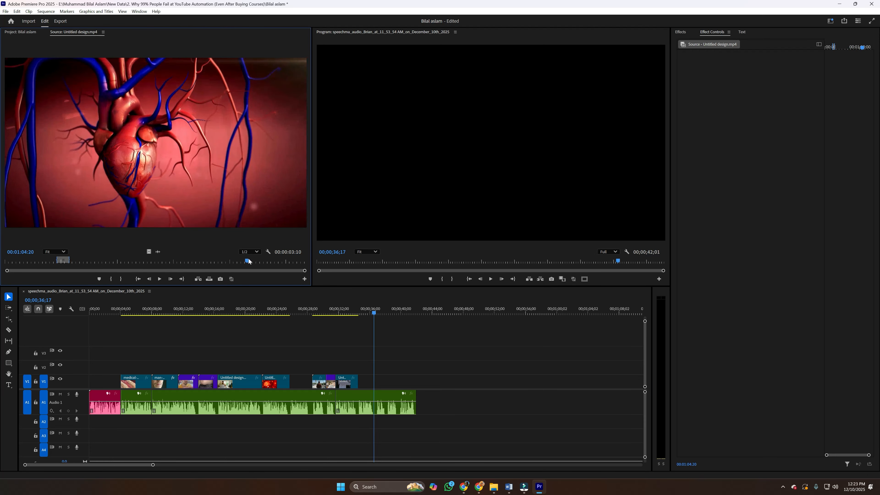
Mark the heart animation from 1:04:20 to 1:09:02 and drop it on V1 after the ECG clip.
{"action": "left_click", "coordinate": [110, 279]}
{"action": "left_click_drag", "start_coordinate": [244, 262], "coordinate": [263, 260]}
{"action": "left_click", "coordinate": [121, 279]}
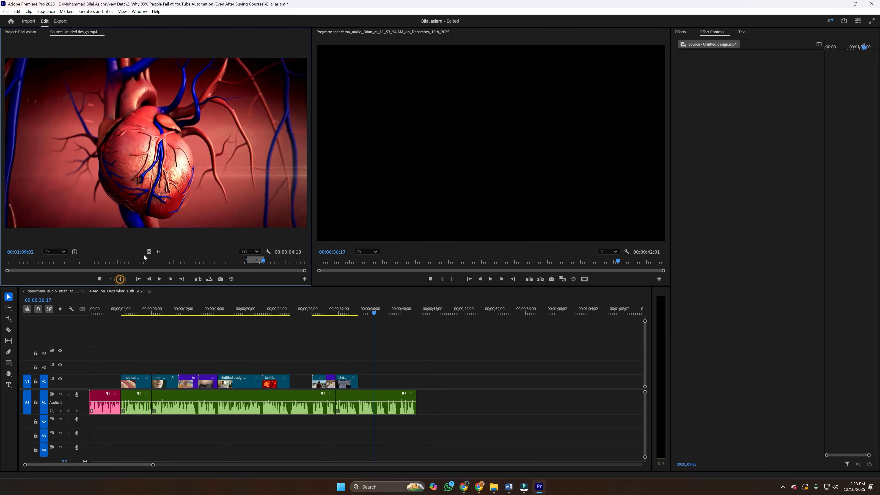
{"action": "left_click_drag", "start_coordinate": [148, 251], "coordinate": [359, 381]}
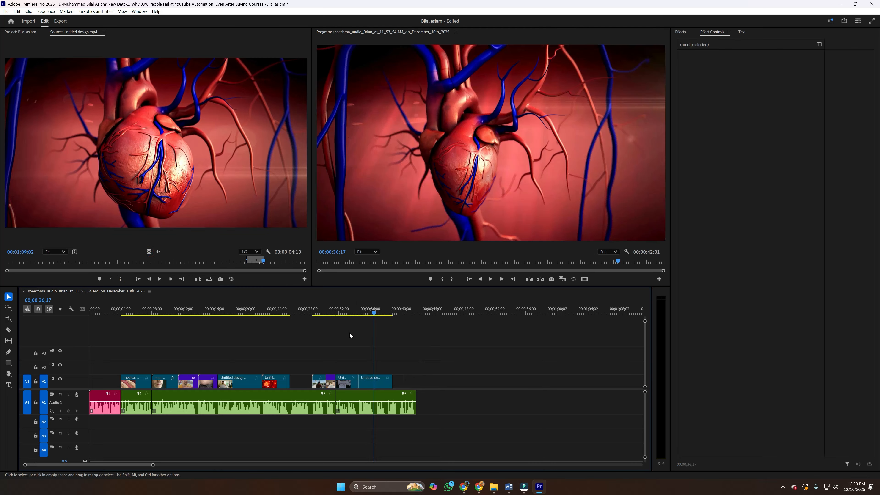
{"action": "left_click", "coordinate": [358, 310]}
{"action": "key", "text": "space"}
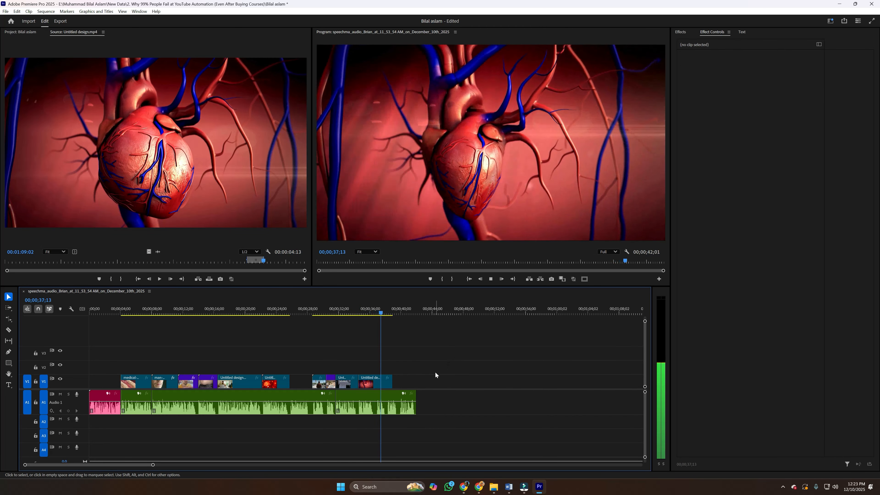
Trim the heart shot's end to 00;00;36;26 and play back the new ending.
{"action": "left_click", "coordinate": [377, 314]}
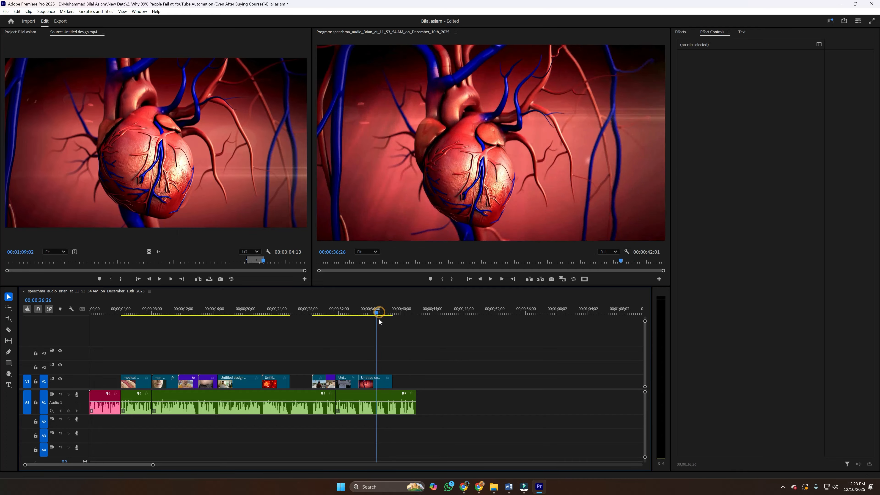
{"action": "left_click_drag", "start_coordinate": [392, 380], "coordinate": [380, 379]}
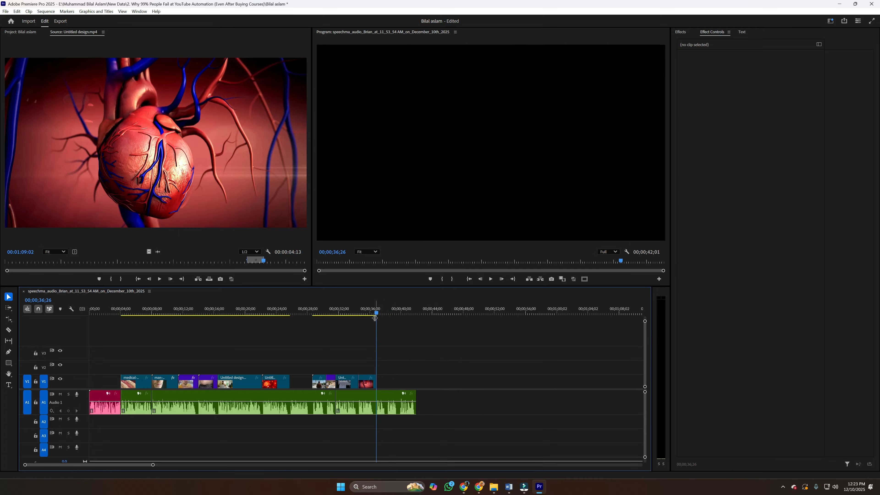
{"action": "left_click", "coordinate": [371, 310]}
{"action": "key", "text": "space"}
{"action": "key", "text": "space"}
{"action": "left_click_drag", "start_coordinate": [239, 262], "coordinate": [7, 270]}
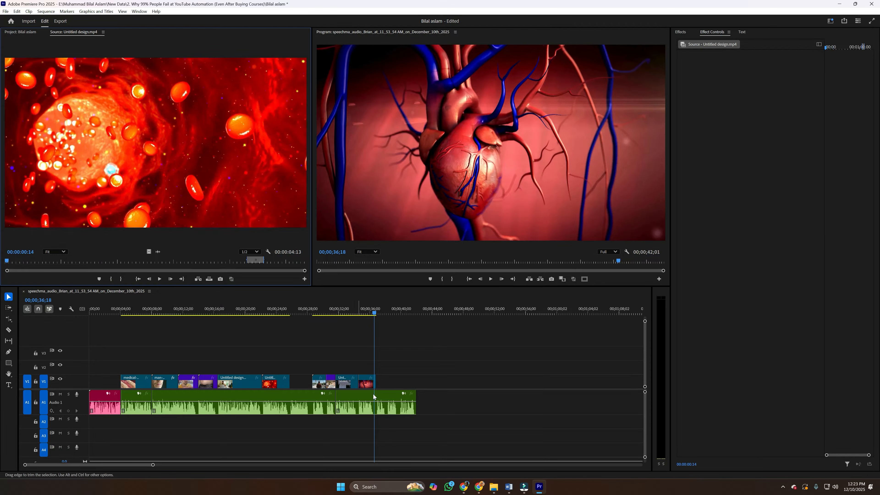
Trim the A1 voiceover's end to 36;26 to match the video.
{"action": "left_click", "coordinate": [395, 410]}
{"action": "left_click_drag", "start_coordinate": [415, 409], "coordinate": [376, 408]}
{"action": "left_click", "coordinate": [415, 407]}
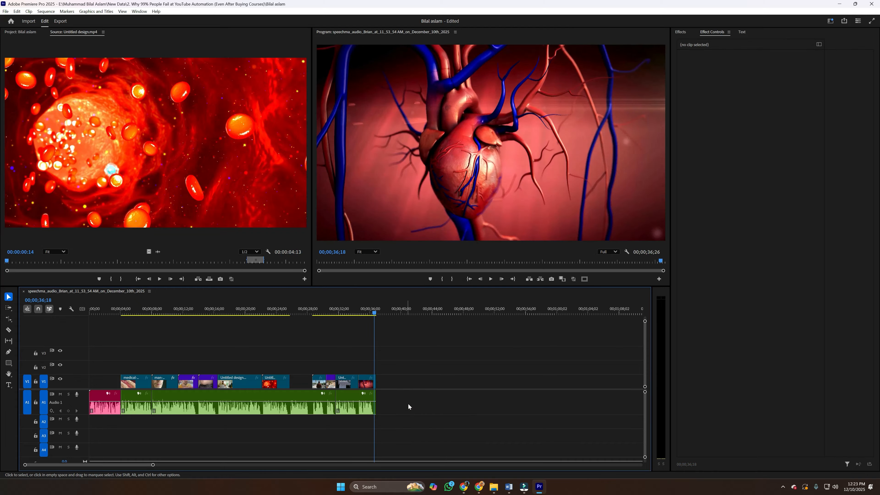
{"action": "key", "text": "Home"}
Play the full sequence, then zoom the timeline to the first 30 seconds and scrub to about 12 seconds.
{"action": "key", "text": "space"}
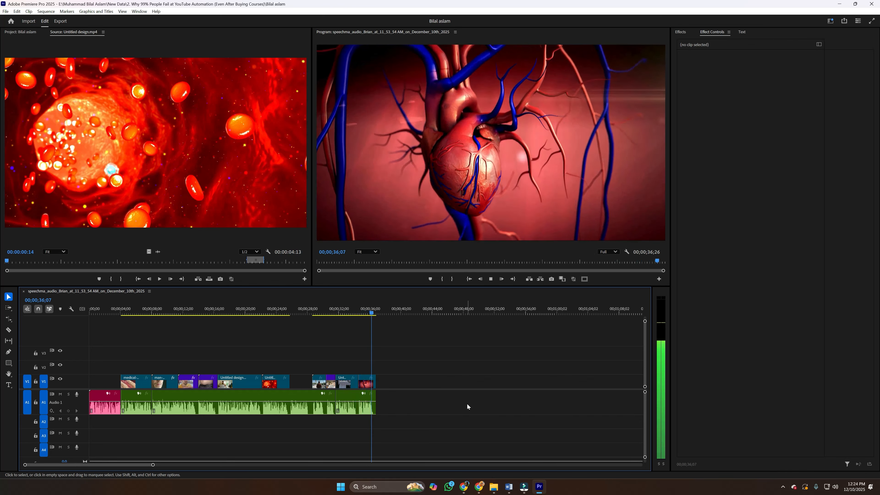
{"action": "key", "text": "space"}
{"action": "left_click_drag", "start_coordinate": [136, 313], "coordinate": [128, 313]}
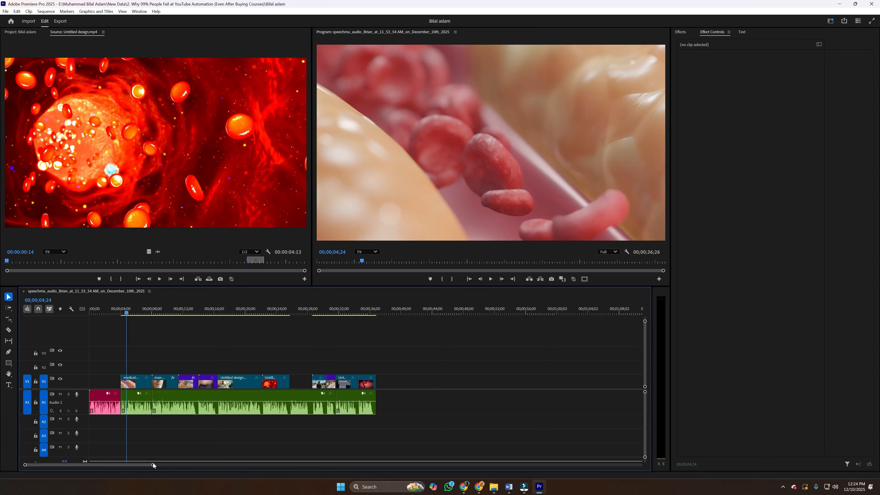
{"action": "left_click_drag", "start_coordinate": [153, 466], "coordinate": [96, 465]}
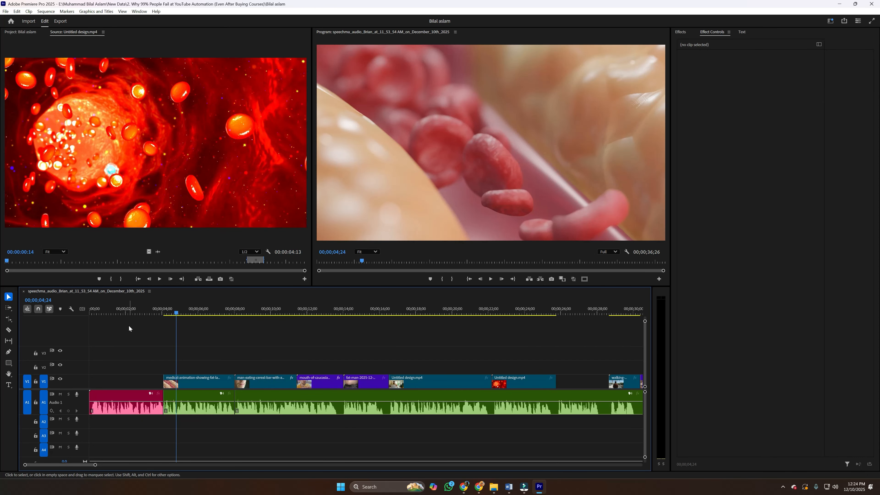
{"action": "left_click_drag", "start_coordinate": [160, 309], "coordinate": [248, 316]}
{"action": "key", "text": "space"}
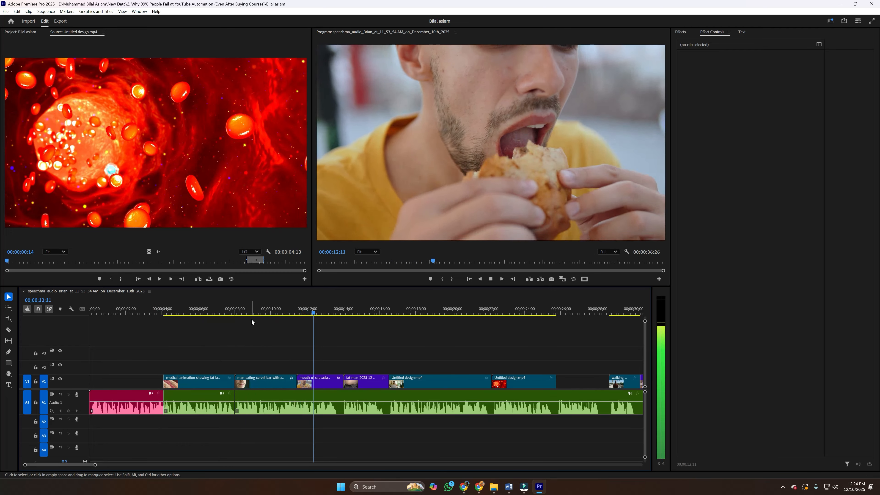
{"action": "mouse_move", "coordinate": [316, 313]}
{"action": "left_mouse_down"}
{"action": "mouse_move", "coordinate": [303, 315]}
{"action": "mouse_move", "coordinate": [320, 315]}
{"action": "left_mouse_up"}
Trim the mouth close-up clip's start to the playhead and replay from about 10 seconds.
{"action": "left_click", "coordinate": [321, 383]}
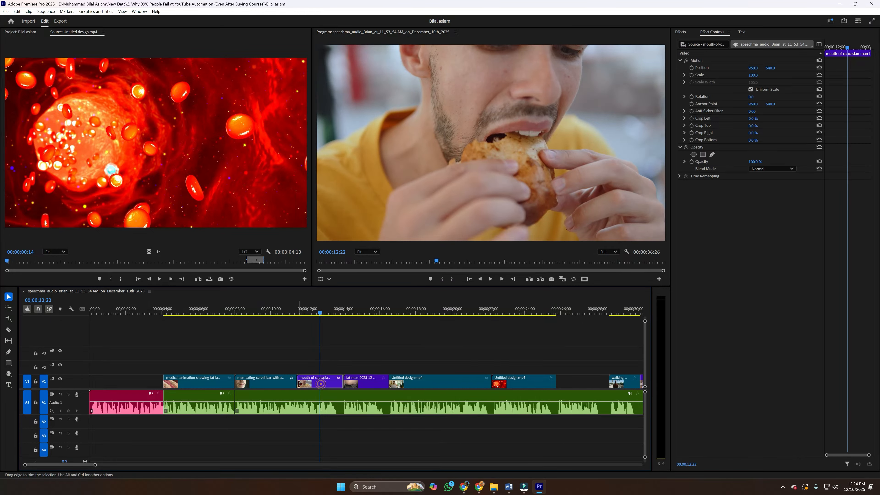
{"action": "left_click_drag", "start_coordinate": [322, 383], "coordinate": [343, 382]}
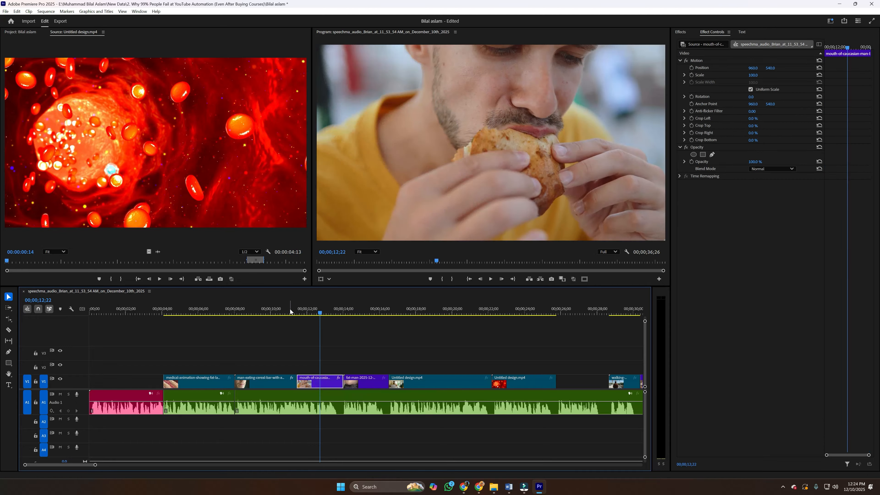
{"action": "left_click", "coordinate": [291, 310]}
{"action": "left_click", "coordinate": [335, 341]}
{"action": "key", "text": "space"}
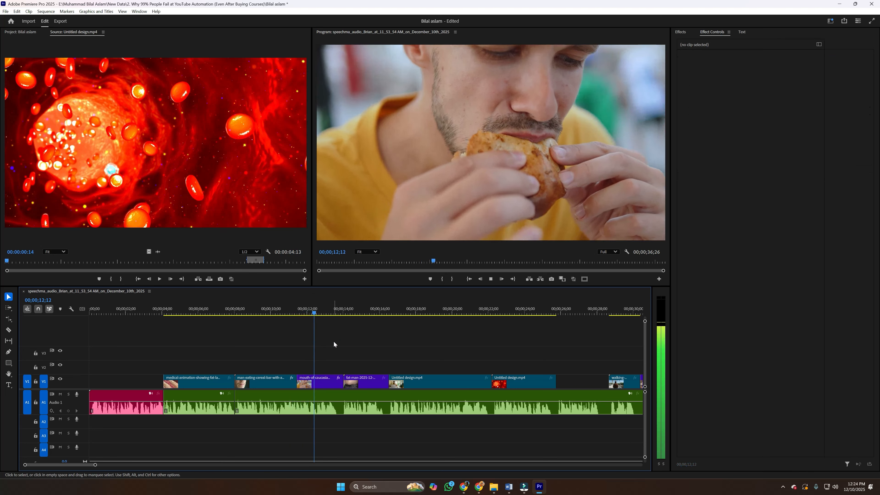
Scale the mouth close-up clip to 102% and review it in playback.
{"action": "left_click", "coordinate": [329, 381]}
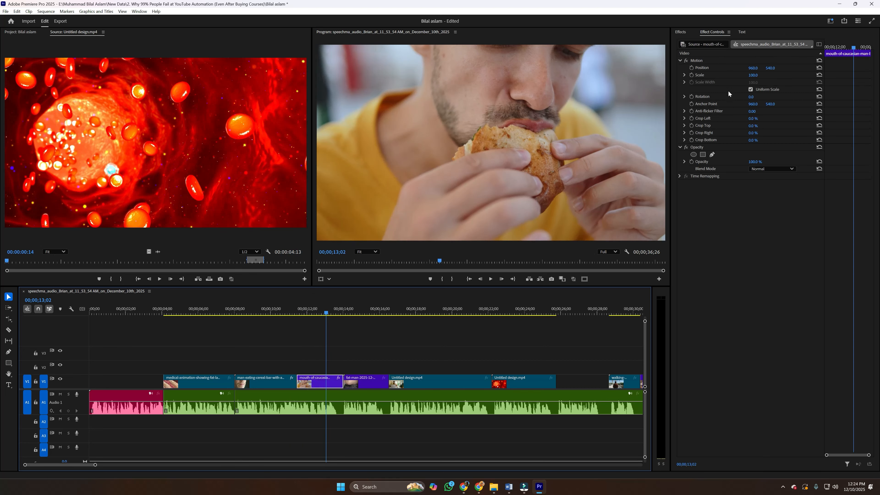
{"action": "left_click_drag", "start_coordinate": [752, 75], "coordinate": [754, 76]}
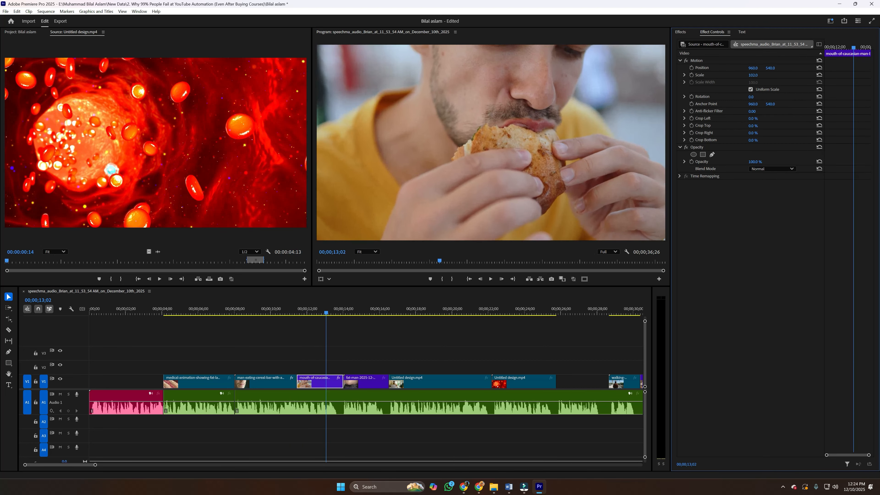
{"action": "left_click", "coordinate": [394, 348]}
{"action": "key", "text": "space"}
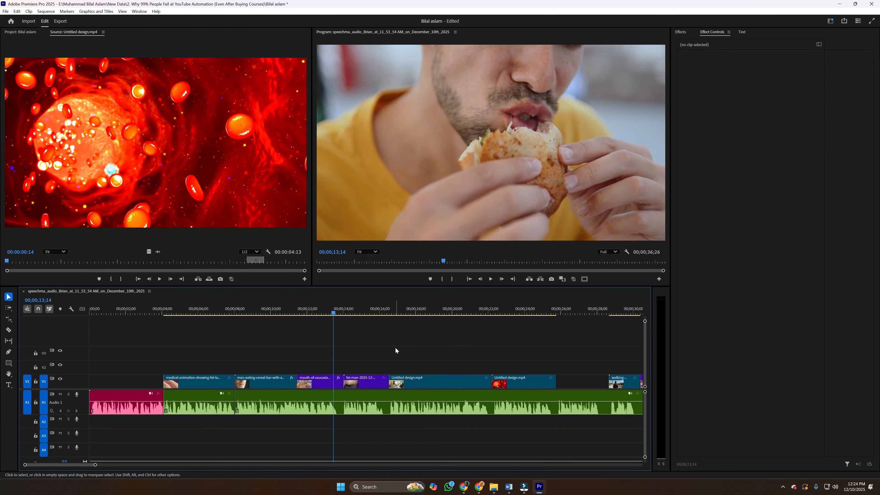
{"action": "key", "text": "space"}
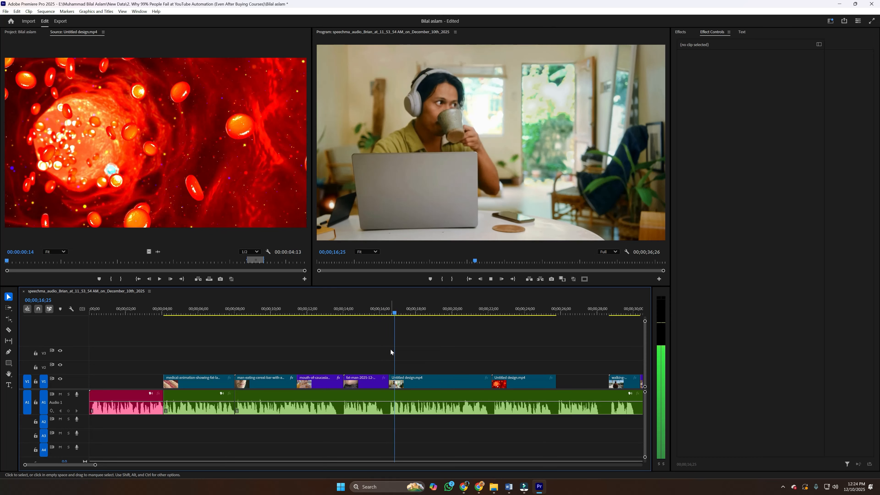
{"action": "key", "text": "space"}
Save the project with Ctrl+S and replay the sequence from about 26 seconds.
{"action": "key", "text": "ctrl+s"}
{"action": "left_click", "coordinate": [437, 355]}
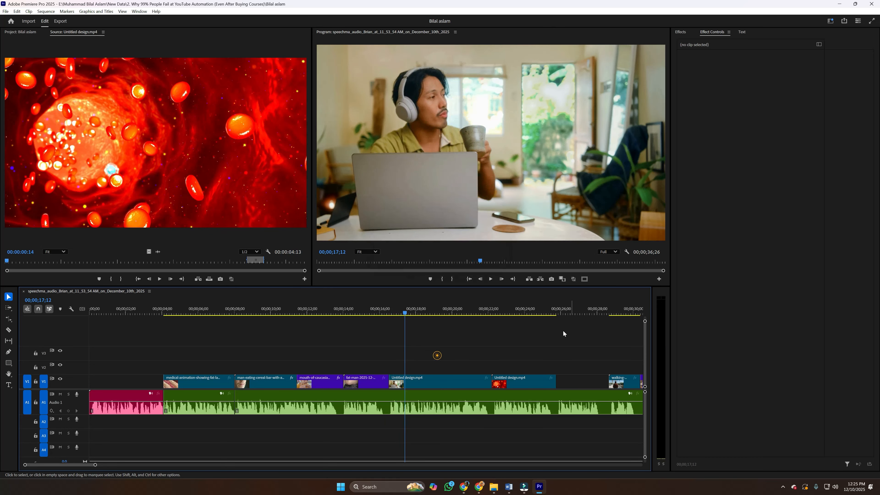
{"action": "key", "text": "space"}
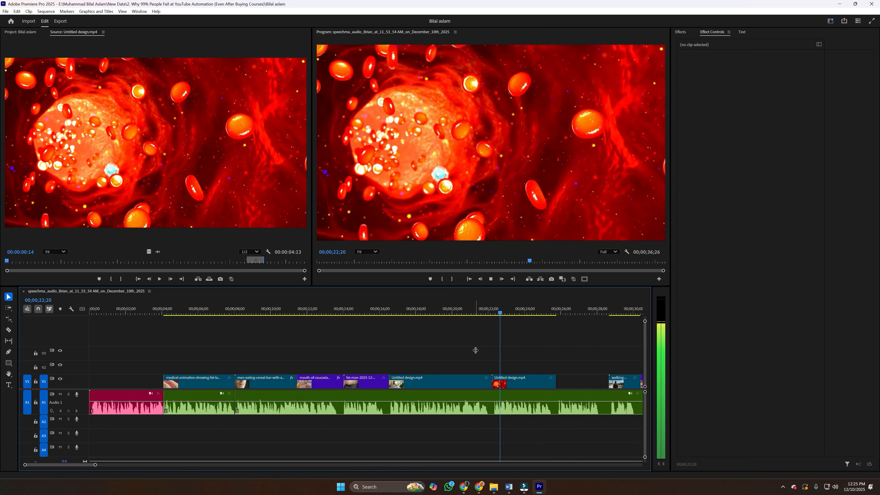
{"action": "left_click_drag", "start_coordinate": [143, 310], "coordinate": [66, 311]}
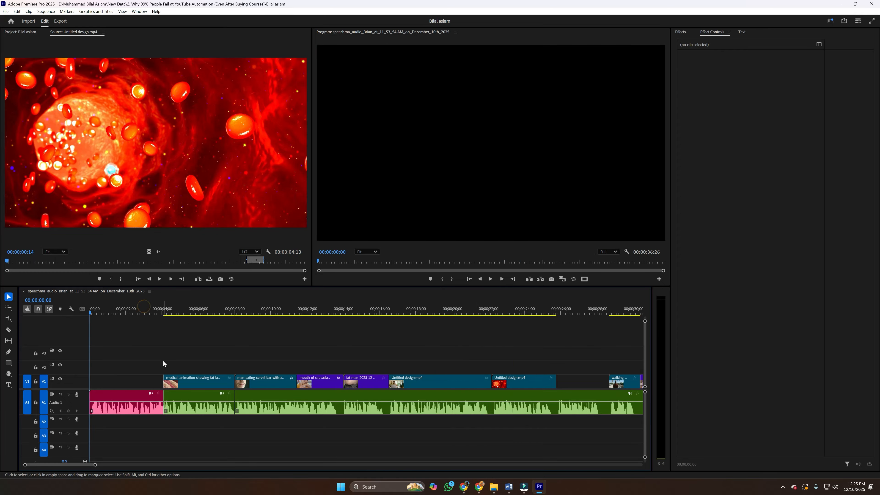
{"action": "left_click", "coordinate": [562, 310]}
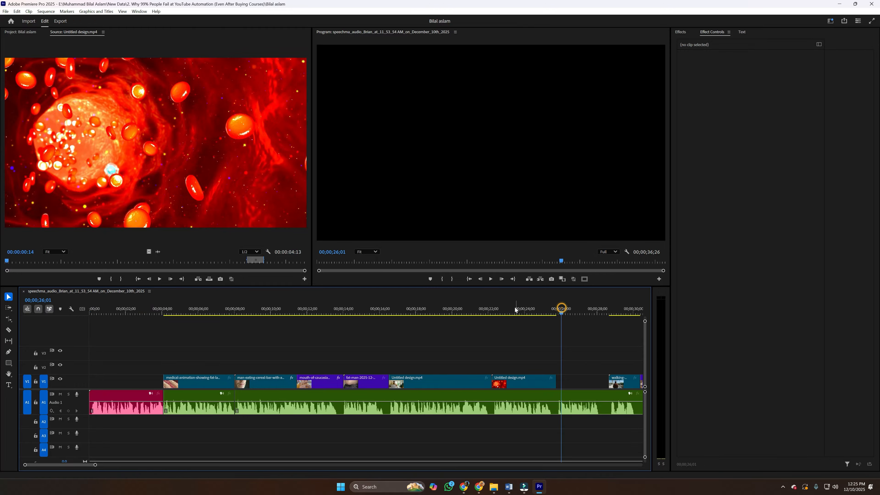
{"action": "key", "text": "space"}
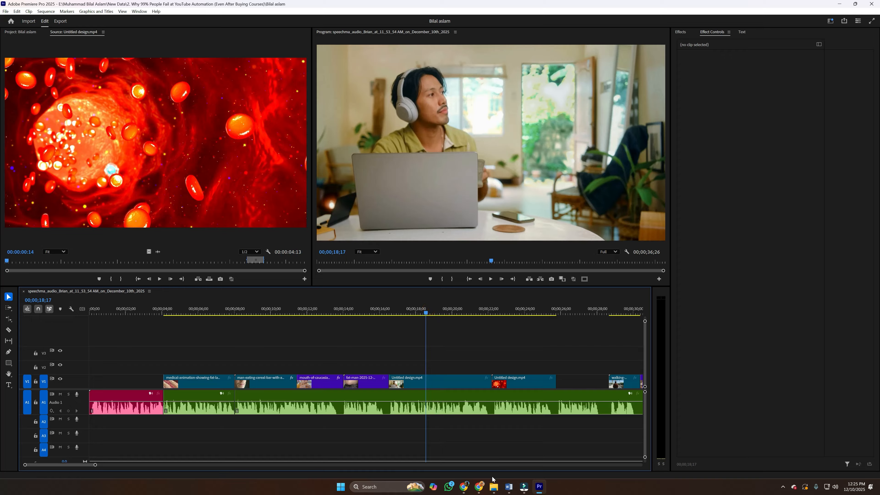
{"action": "left_click", "coordinate": [479, 487]}
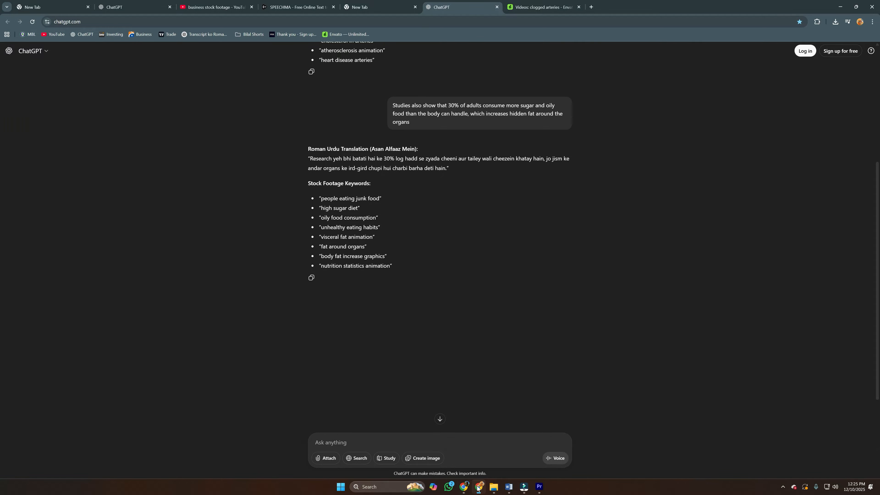
Reach PNGWing through a wings PNG web search and search it for heart images.
{"action": "left_click", "coordinate": [591, 7]}
{"action": "type", "text": "win"}
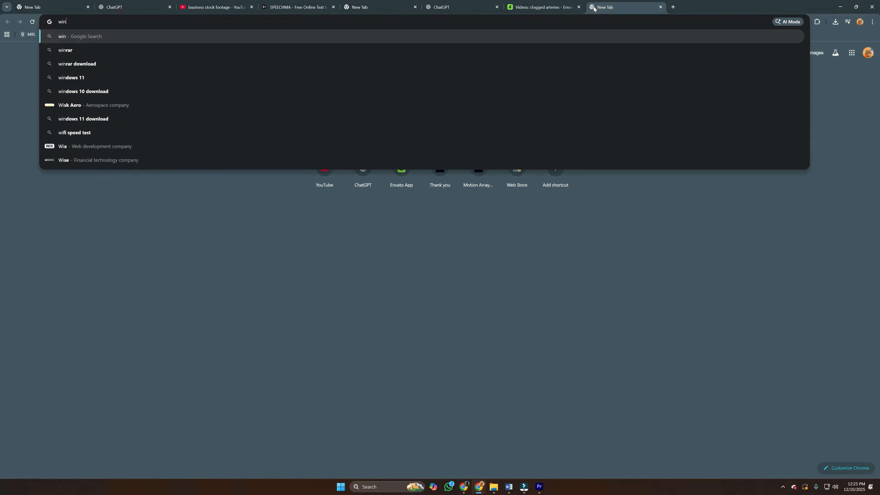
{"action": "type", "text": "gspng"}
{"action": "key", "text": "Return"}
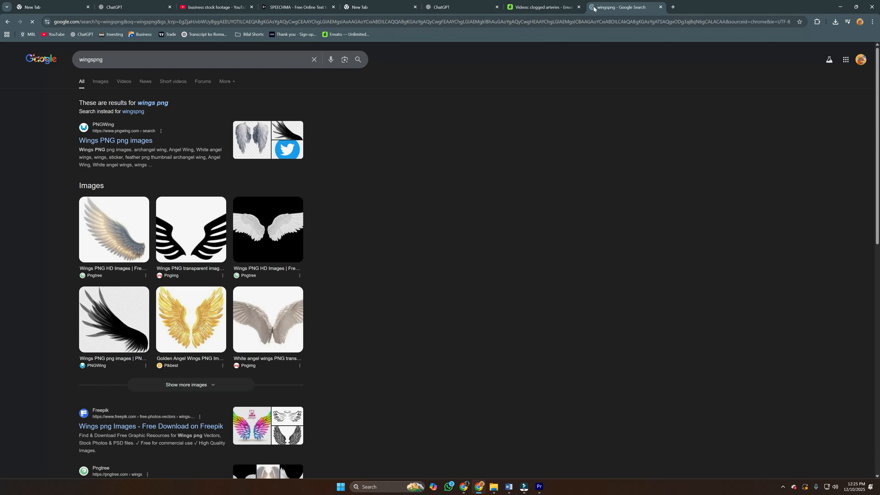
{"action": "left_click", "coordinate": [124, 139]}
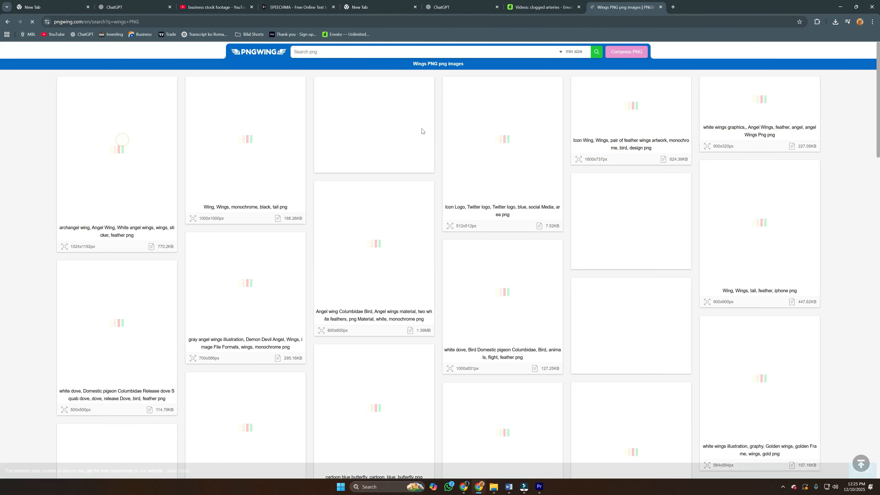
{"action": "left_click", "coordinate": [314, 48]}
{"action": "type", "text": "heart"}
{"action": "key", "text": "Return"}
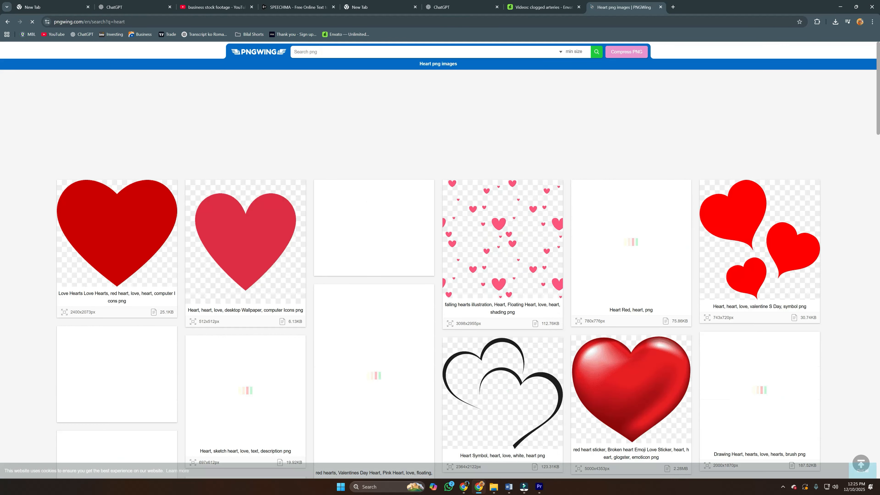
{"action": "scroll", "coordinate": [331, 79], "scroll_direction": "down", "scroll_amount": 10}
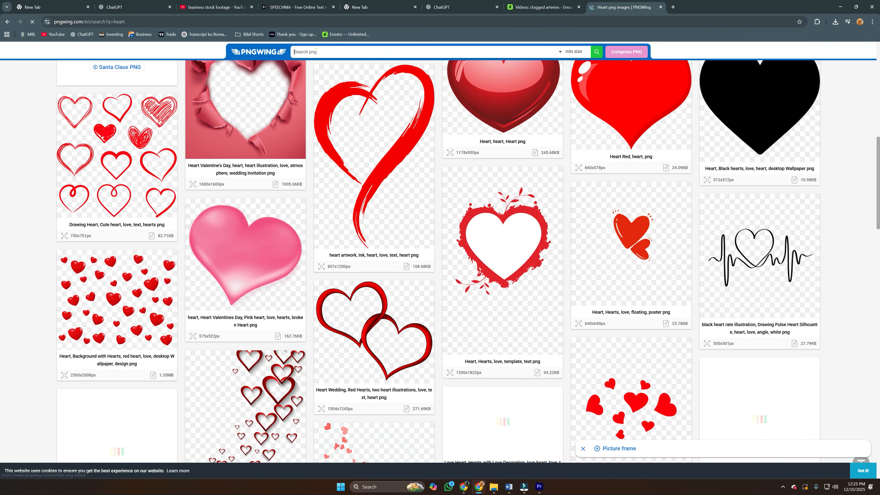
Search PNGWing for human heart and open candidate heart image pages.
{"action": "left_click", "coordinate": [316, 49]}
{"action": "type", "text": "human he"}
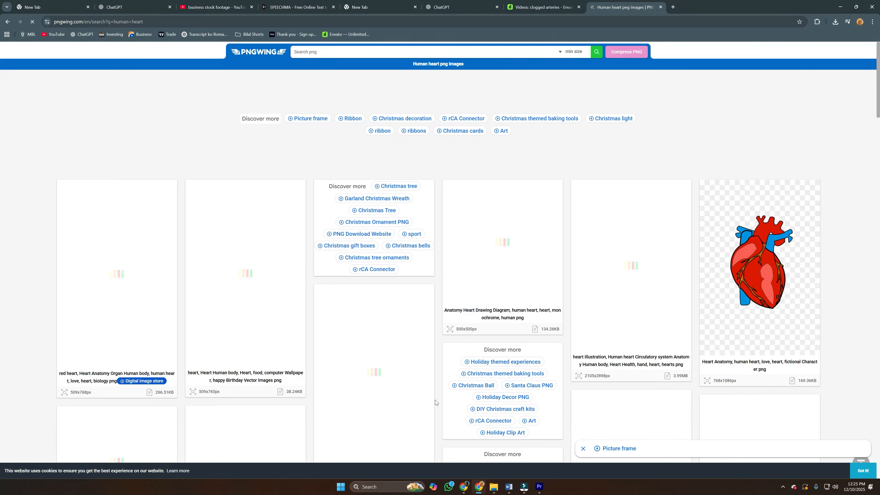
{"action": "left_click", "coordinate": [765, 251]}
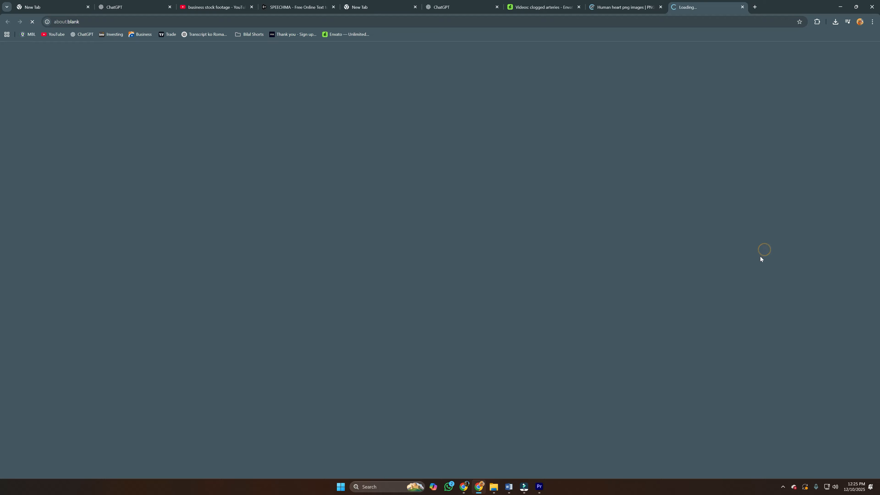
{"action": "left_click", "coordinate": [632, 3]}
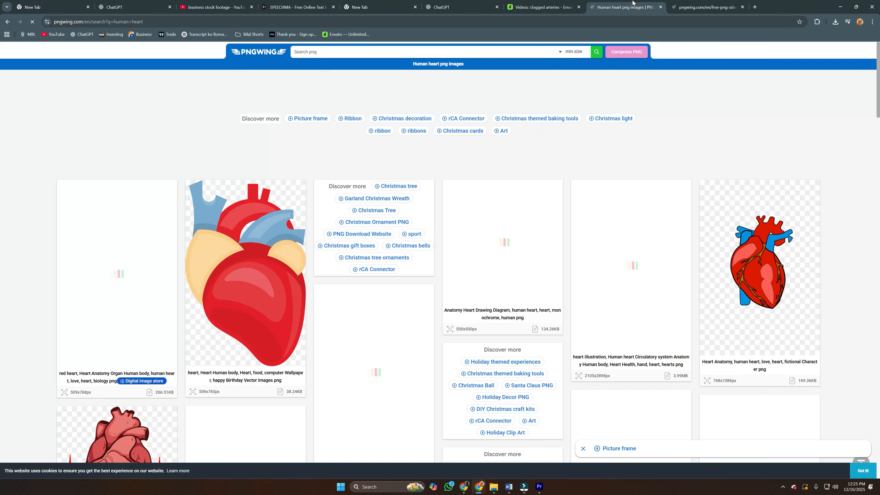
{"action": "scroll", "coordinate": [499, 254], "scroll_direction": "down", "scroll_amount": 3}
{"action": "scroll", "coordinate": [498, 254], "scroll_direction": "up", "scroll_amount": 3}
{"action": "scroll", "coordinate": [497, 254], "scroll_direction": "down", "scroll_amount": 1}
{"action": "left_click", "coordinate": [122, 419]}
{"action": "left_click", "coordinate": [756, 1]}
Close the extra browser tabs, including Envato, ChatGPT, SPEECHMA and YouTube stock footage.
{"action": "left_click", "coordinate": [796, 7]}
{"action": "left_click", "coordinate": [624, 2]}
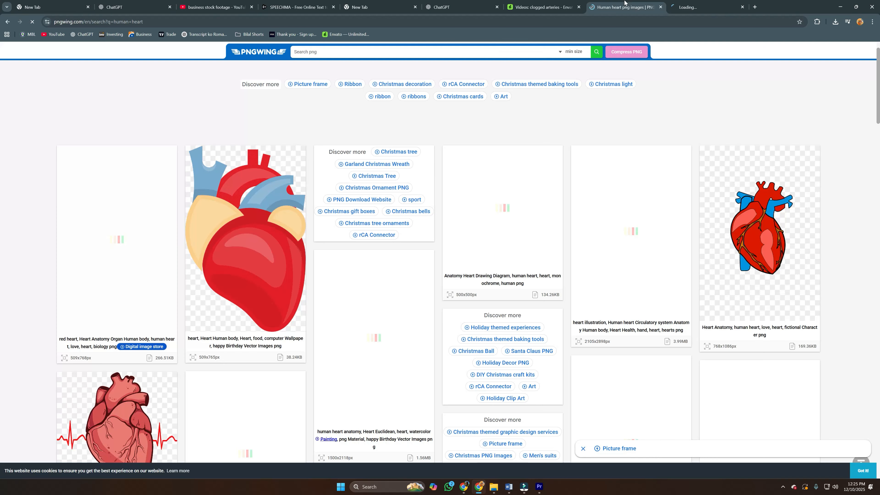
{"action": "left_click", "coordinate": [662, 8]}
{"action": "left_click", "coordinate": [574, 3]}
{"action": "left_click", "coordinate": [578, 7]}
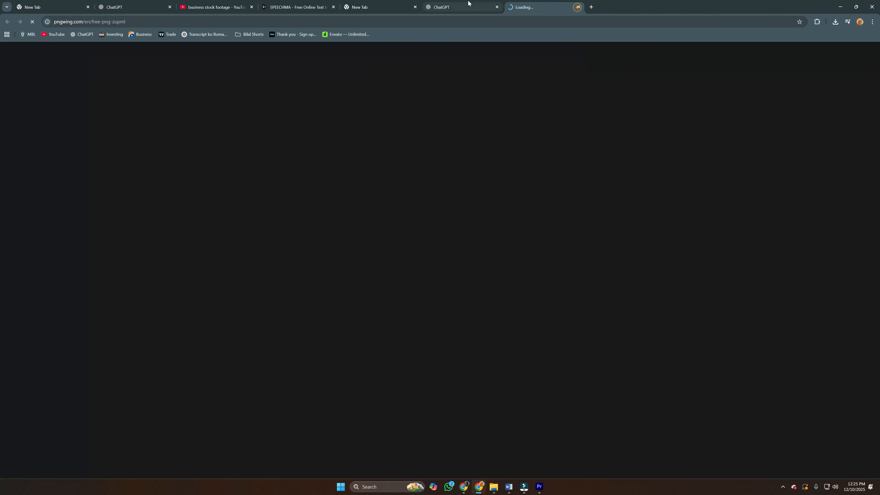
{"action": "left_click", "coordinate": [468, 2]}
{"action": "left_click", "coordinate": [497, 7]}
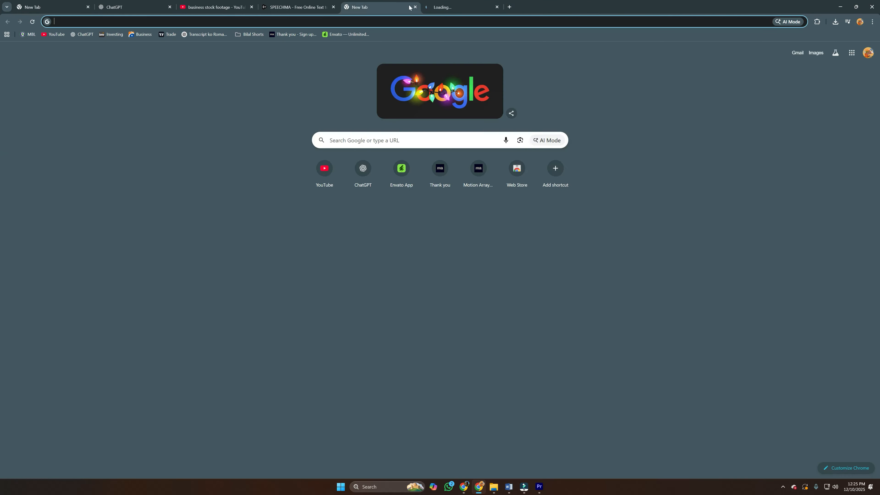
{"action": "left_click", "coordinate": [416, 7]}
{"action": "left_click", "coordinate": [334, 7]}
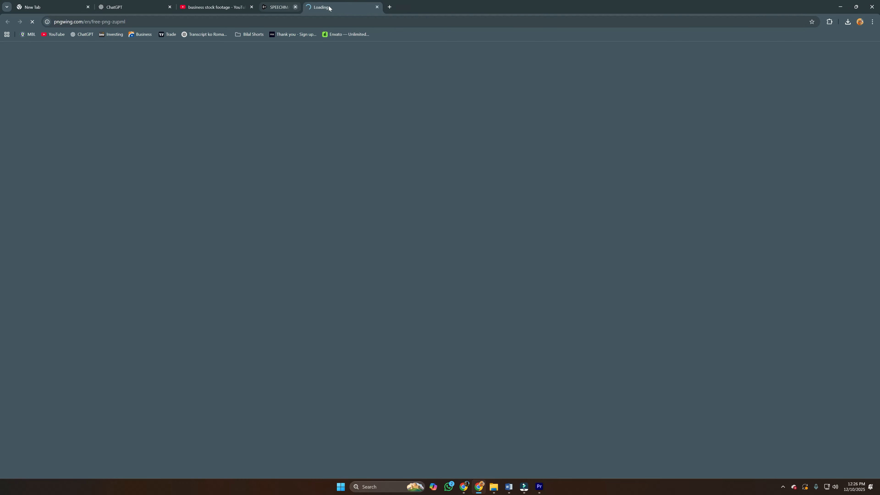
{"action": "left_click", "coordinate": [252, 7]}
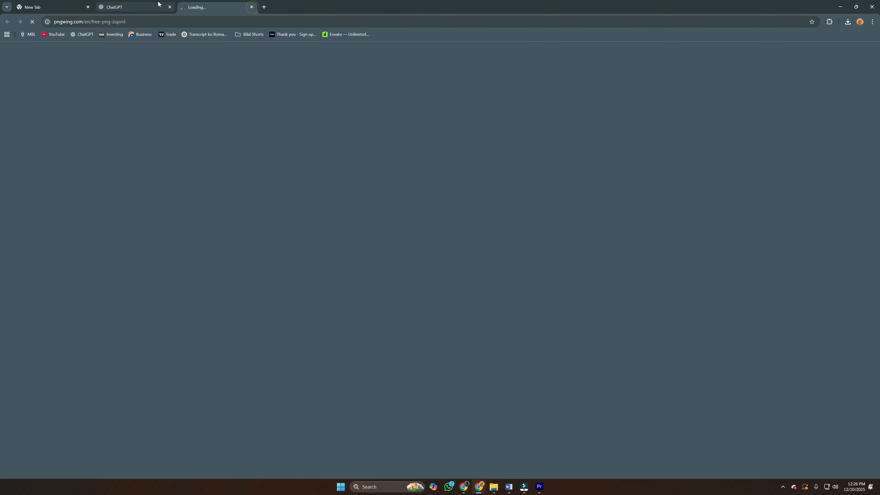
{"action": "left_click", "coordinate": [169, 7]}
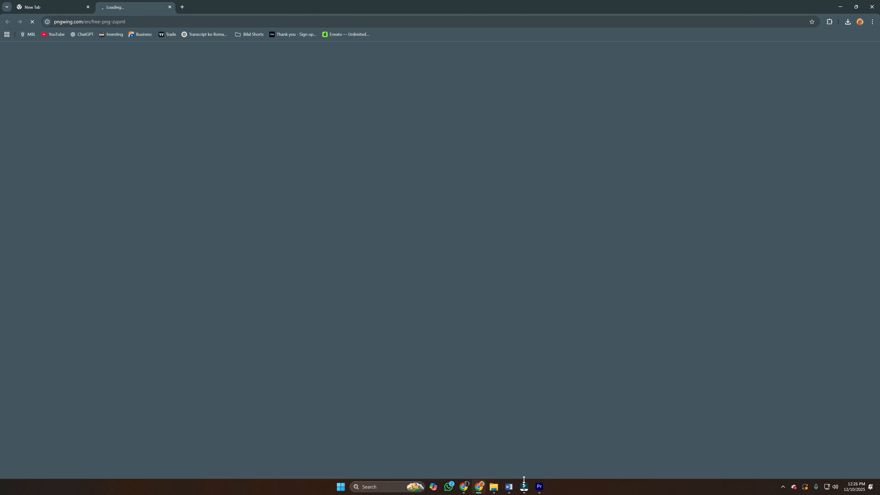
Download the Heart Drawing Anatomy Diagram PNG from its PNGWing page.
{"action": "mouse_move", "coordinate": [479, 489]}
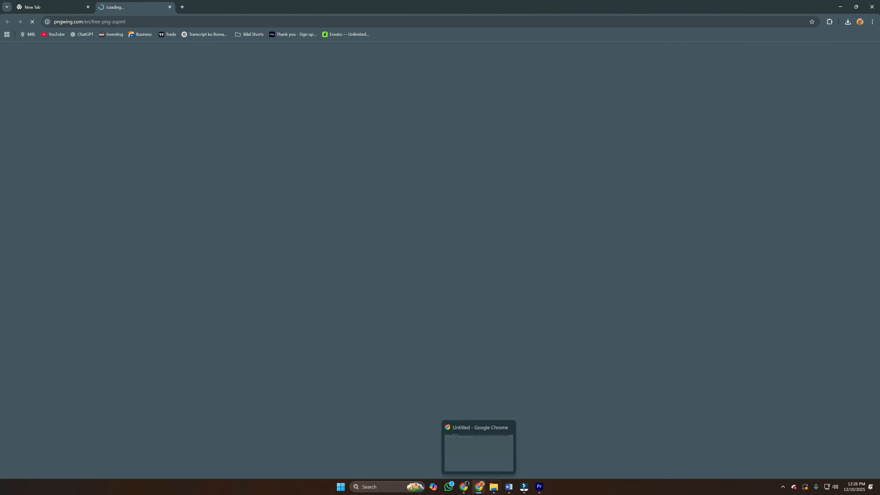
{"action": "left_click", "coordinate": [182, 7]}
{"action": "type", "text": "heart pn"}
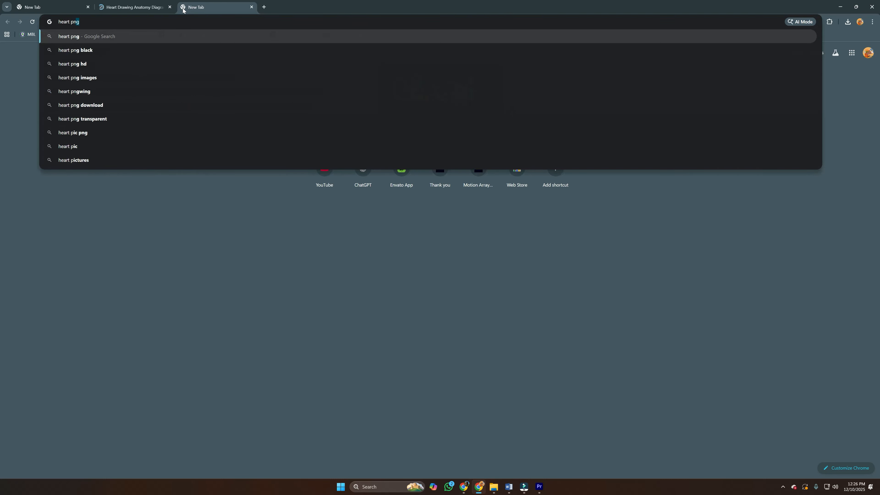
{"action": "key", "text": "Return"}
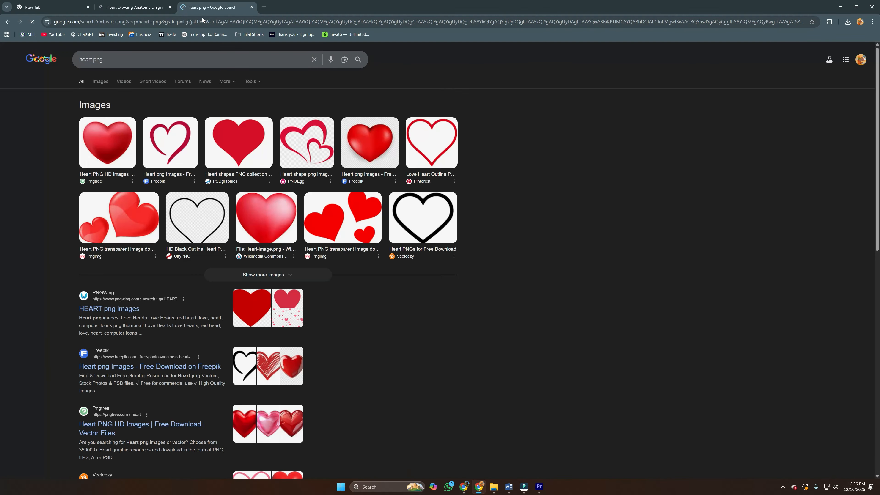
{"action": "left_click", "coordinate": [79, 57]}
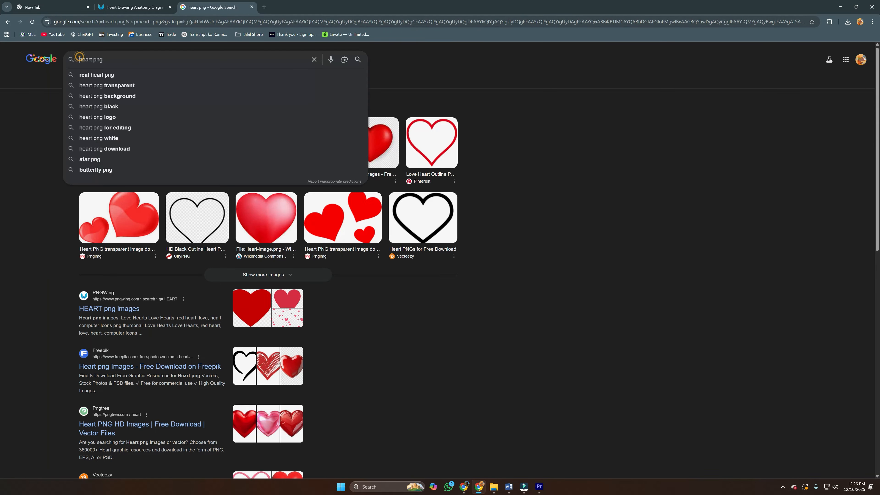
{"action": "key", "text": "ctrl+shift+Tab"}
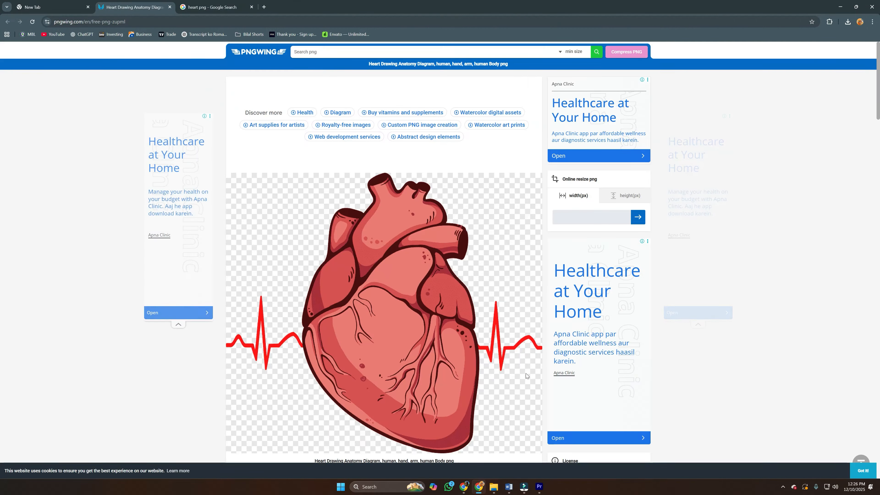
{"action": "scroll", "coordinate": [378, 350], "scroll_direction": "down", "scroll_amount": 5}
{"action": "left_click", "coordinate": [367, 347]}
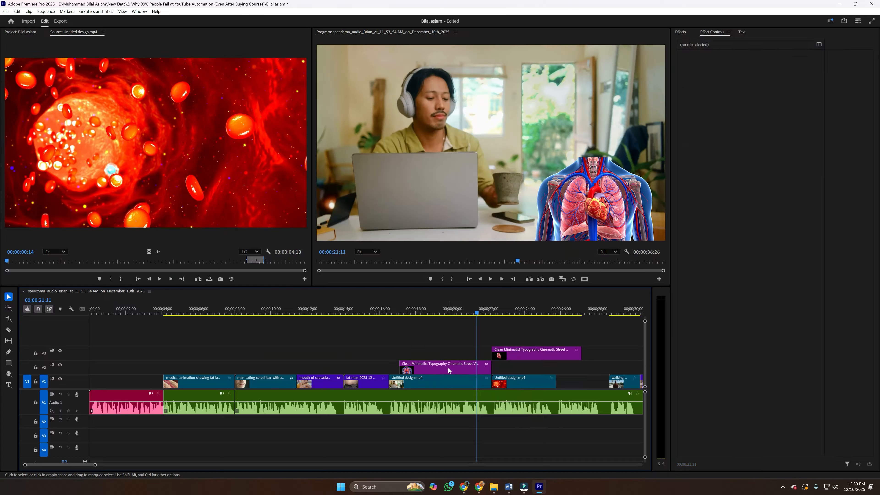
Delete the old V2 clip and move the heart overlay onto video track 2.
{"action": "left_click", "coordinate": [447, 367]}
{"action": "key", "text": "Delete"}
{"action": "left_click_drag", "start_coordinate": [548, 353], "coordinate": [481, 367]}
{"action": "left_click", "coordinate": [497, 161]}
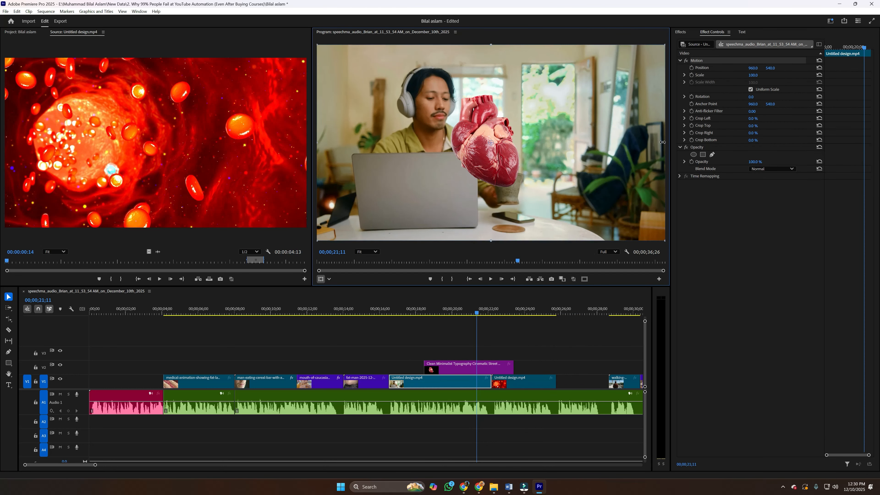
Undo the background resize, then resize the heart overlay and move it to the frame's right.
{"action": "left_click_drag", "start_coordinate": [662, 142], "coordinate": [636, 142]}
{"action": "key", "text": "ctrl+z"}
{"action": "left_click", "coordinate": [469, 367]}
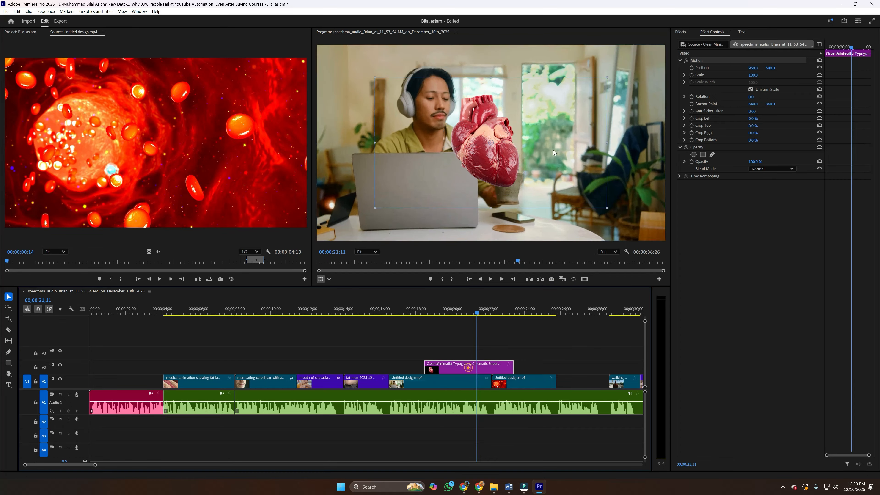
{"action": "left_click_drag", "start_coordinate": [607, 208], "coordinate": [573, 188]}
{"action": "left_click_drag", "start_coordinate": [529, 168], "coordinate": [597, 190]}
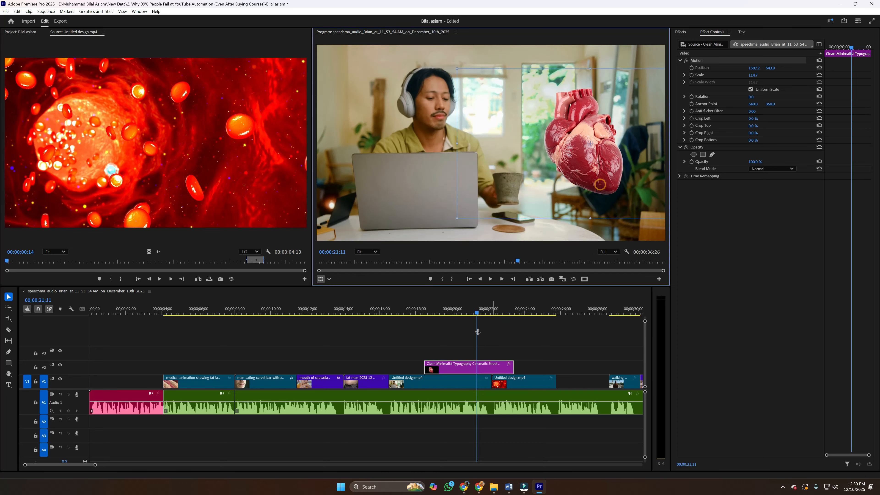
{"action": "left_click", "coordinate": [413, 311]}
{"action": "key", "text": "space"}
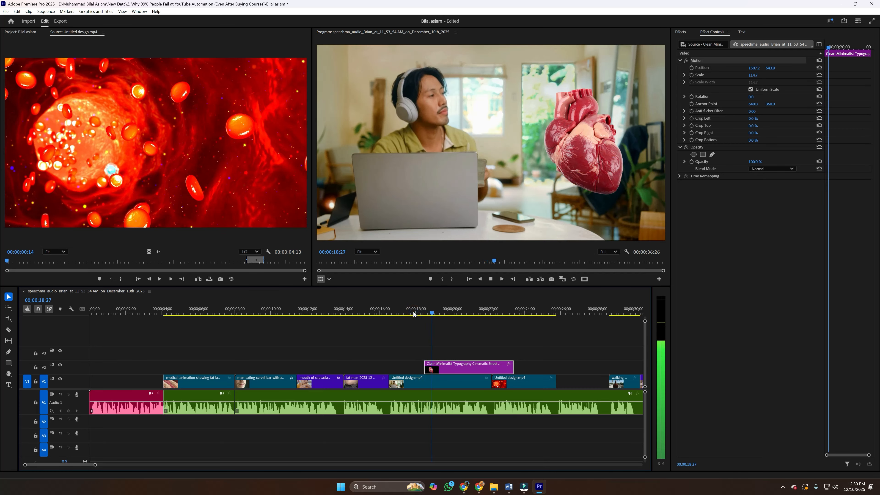
{"action": "key", "text": "space"}
Trim the heart clip's in point to start later and review it around 20;21.
{"action": "left_click_drag", "start_coordinate": [428, 368], "coordinate": [445, 365]}
{"action": "left_click", "coordinate": [435, 312]}
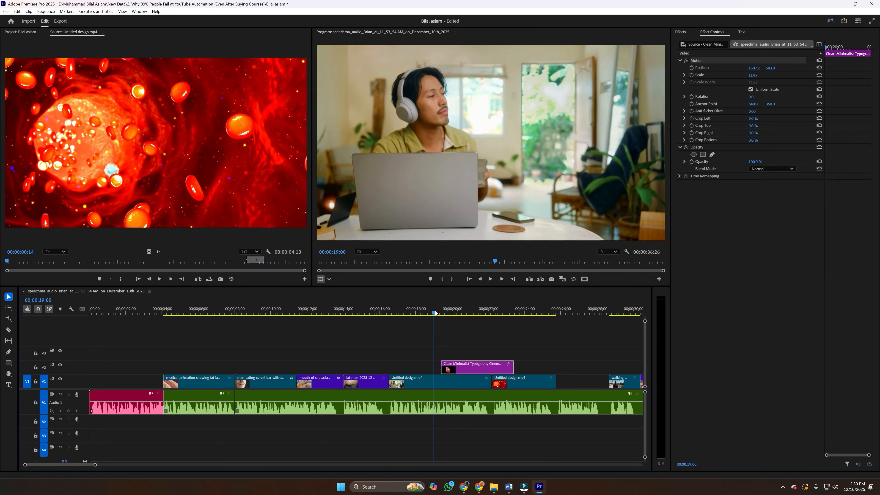
{"action": "key", "text": "space"}
{"action": "key", "text": "space"}
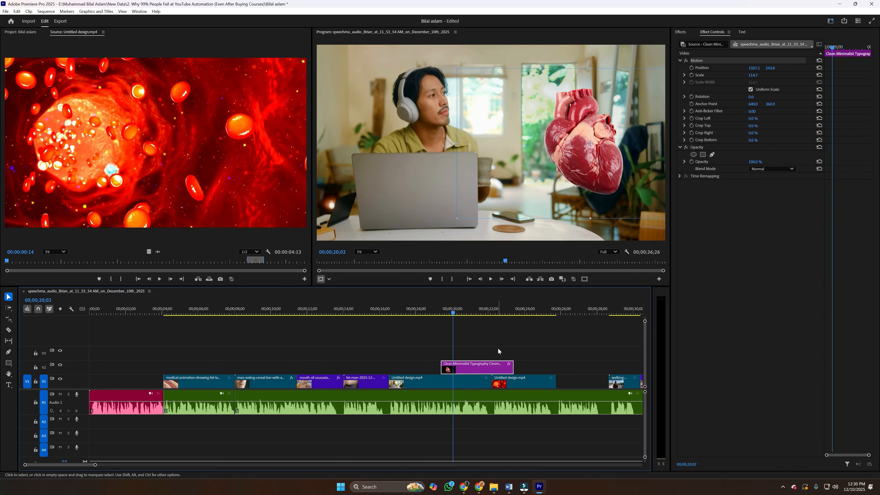
{"action": "left_click_drag", "start_coordinate": [445, 309], "coordinate": [437, 312]}
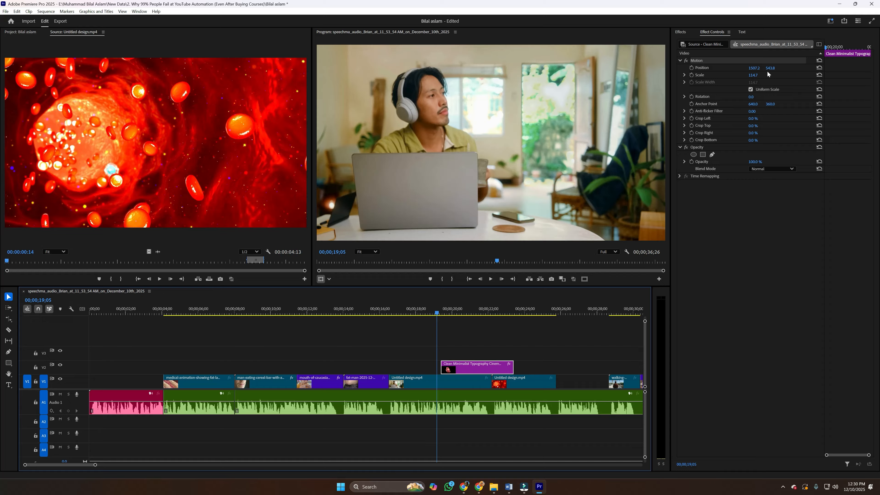
{"action": "left_click", "coordinate": [465, 311]}
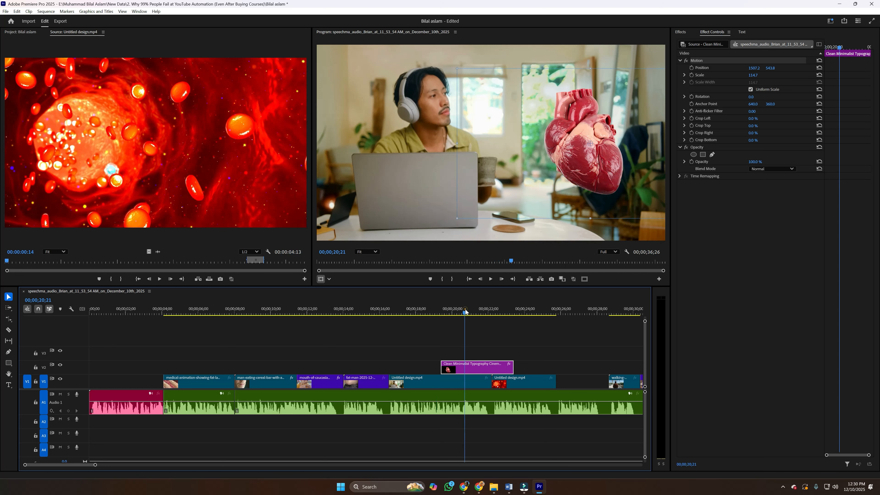
Lower the heart, reset its Rotation to 0, and scale it to about 100.5%.
{"action": "mouse_move", "coordinate": [770, 69]}
{"action": "left_mouse_down"}
{"action": "mouse_move", "coordinate": [853, 68]}
{"action": "mouse_move", "coordinate": [771, 68]}
{"action": "mouse_move", "coordinate": [765, 76]}
{"action": "left_mouse_up"}
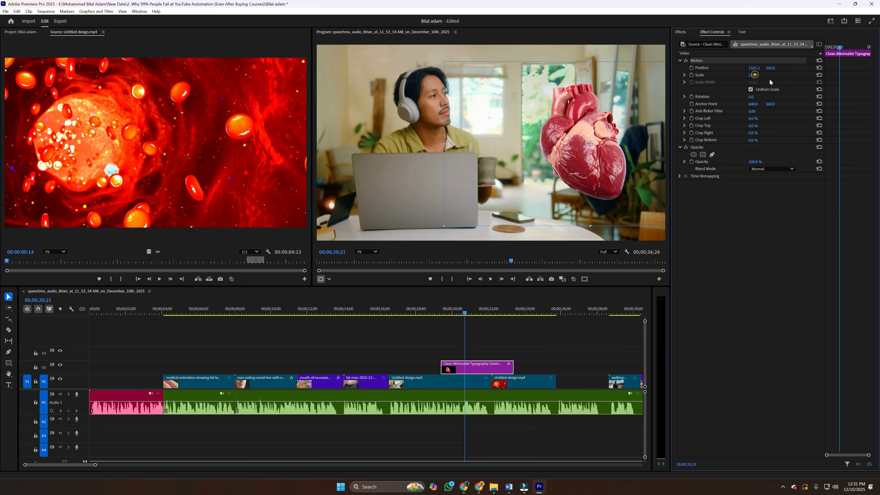
{"action": "left_click_drag", "start_coordinate": [751, 97], "coordinate": [755, 97]}
{"action": "left_click", "coordinate": [756, 97]}
{"action": "type", "text": "0"}
{"action": "key", "text": "Return"}
{"action": "left_click_drag", "start_coordinate": [591, 226], "coordinate": [590, 210]}
{"action": "left_click_drag", "start_coordinate": [599, 175], "coordinate": [595, 184]}
{"action": "left_click", "coordinate": [503, 339]}
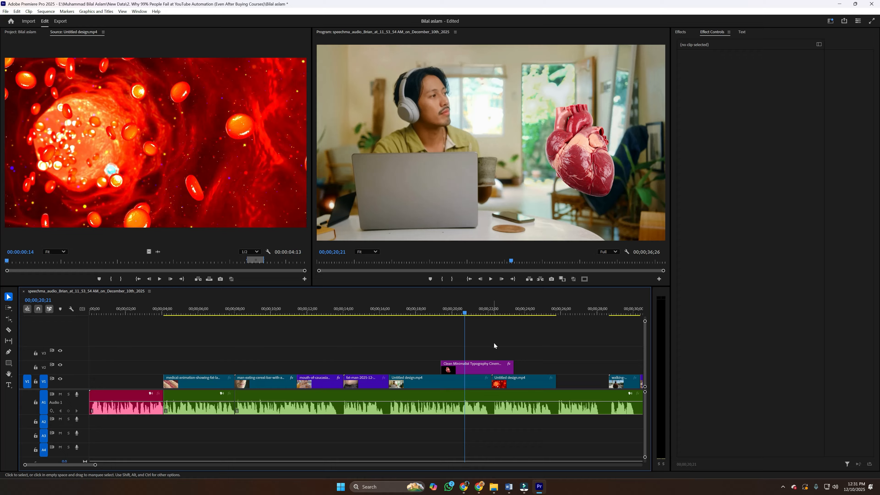
Add a Position keyframe at 1482.6, 591.5 on the V2 heart, then park the playhead at 00;00;19;22.
{"action": "left_click", "coordinate": [484, 368]}
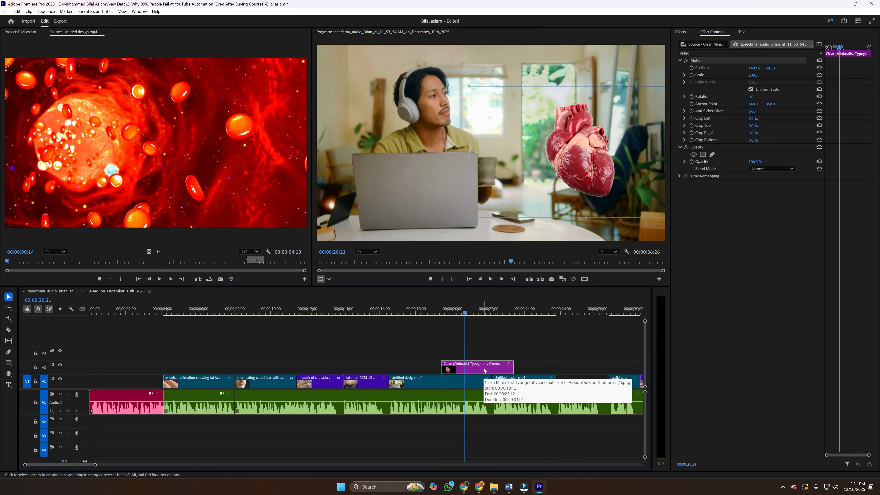
{"action": "left_click", "coordinate": [727, 230]}
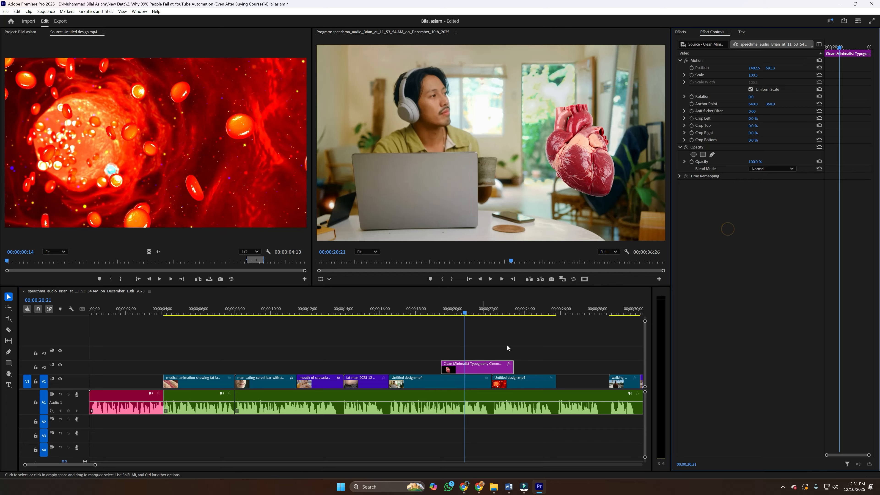
{"action": "left_click", "coordinate": [692, 69]}
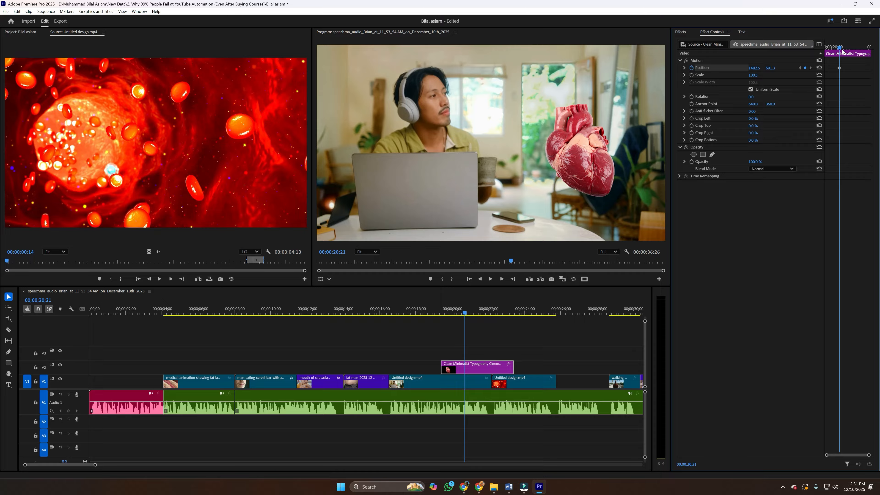
{"action": "mouse_move", "coordinate": [464, 313]}
{"action": "left_mouse_down"}
{"action": "mouse_move", "coordinate": [451, 315]}
{"action": "mouse_move", "coordinate": [469, 318]}
{"action": "mouse_move", "coordinate": [456, 322]}
{"action": "mouse_move", "coordinate": [462, 327]}
{"action": "left_mouse_up"}
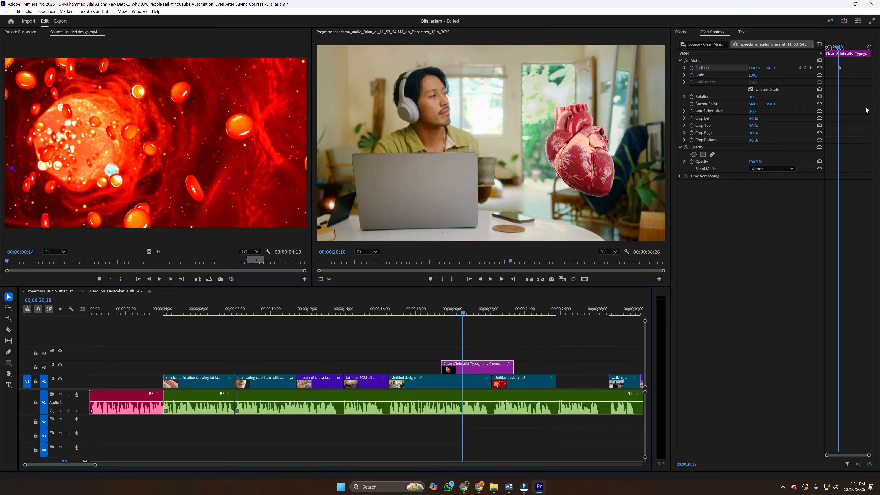
{"action": "mouse_move", "coordinate": [835, 49]}
{"action": "left_mouse_down"}
{"action": "mouse_move", "coordinate": [852, 52]}
{"action": "mouse_move", "coordinate": [830, 58]}
{"action": "mouse_move", "coordinate": [841, 61]}
{"action": "left_mouse_up"}
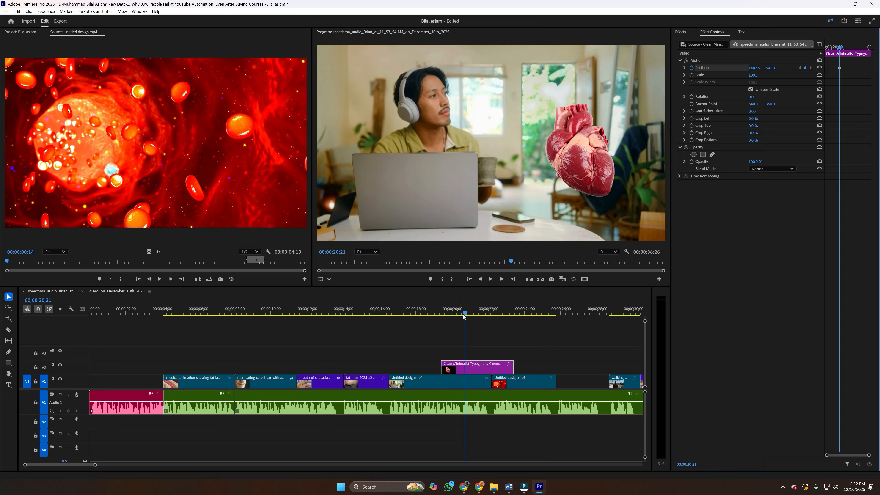
{"action": "left_click_drag", "start_coordinate": [417, 317], "coordinate": [464, 332]}
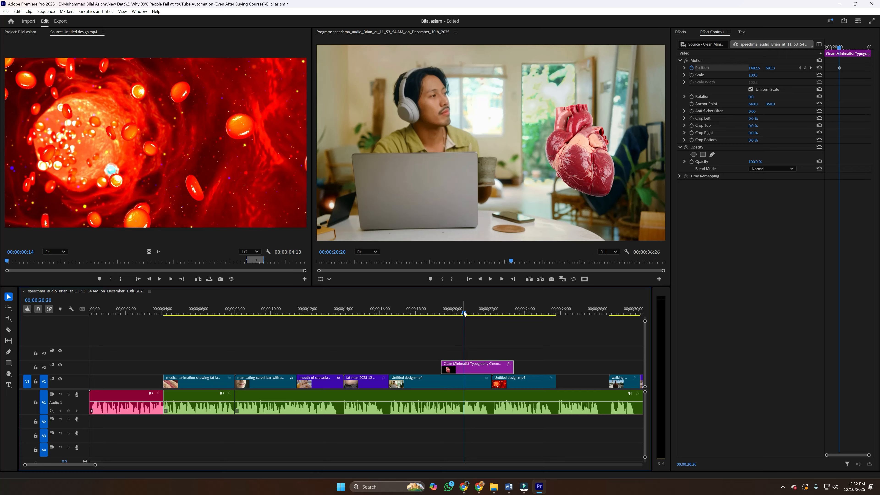
{"action": "left_click_drag", "start_coordinate": [464, 313], "coordinate": [447, 317]}
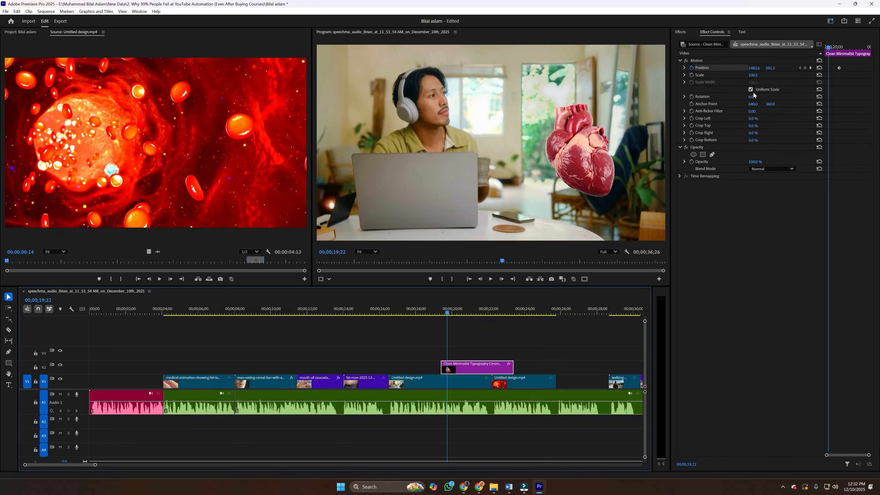
{"action": "left_click", "coordinate": [589, 149]}
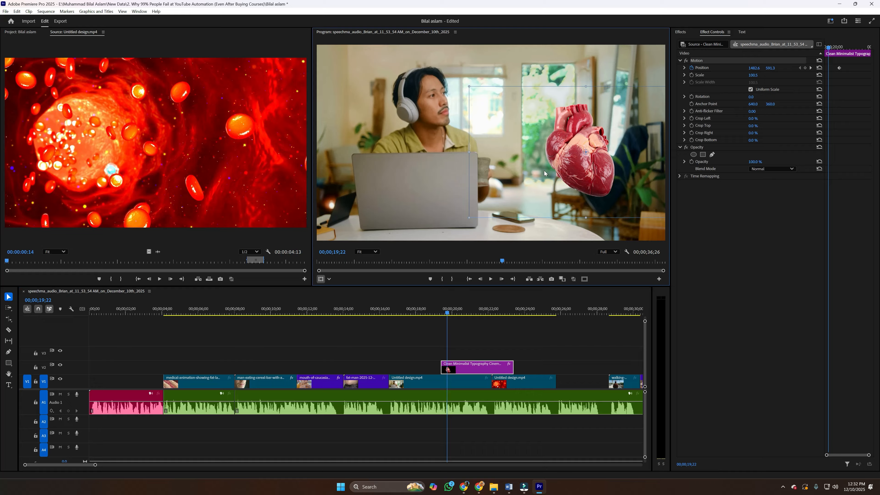
Push the heart off the right edge of the frame as its starting Position keyframe.
{"action": "left_click_drag", "start_coordinate": [560, 165], "coordinate": [651, 165]}
{"action": "key", "text": "ctrl+z"}
{"action": "left_click_drag", "start_coordinate": [588, 160], "coordinate": [740, 161]}
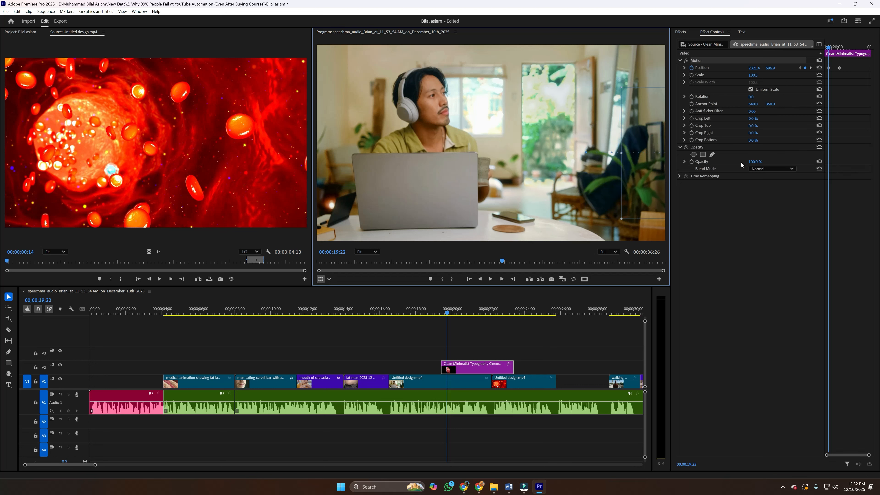
{"action": "key", "text": "ctrl+z"}
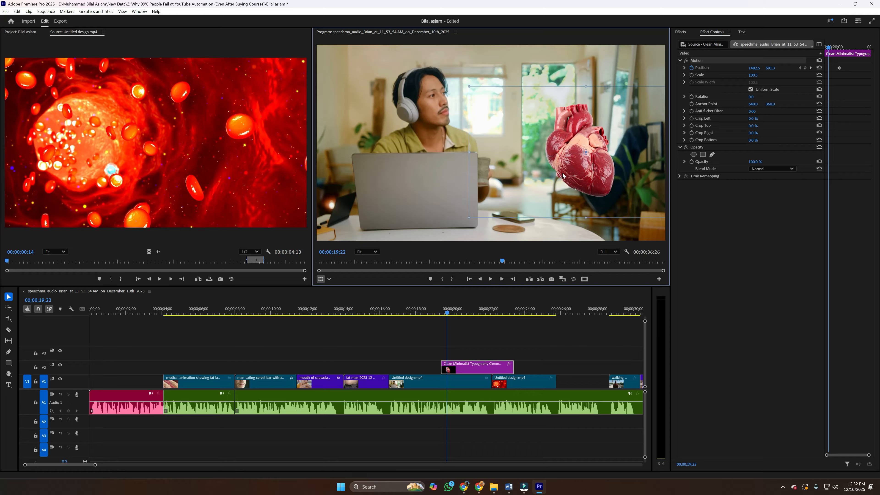
{"action": "left_click_drag", "start_coordinate": [570, 169], "coordinate": [692, 168]}
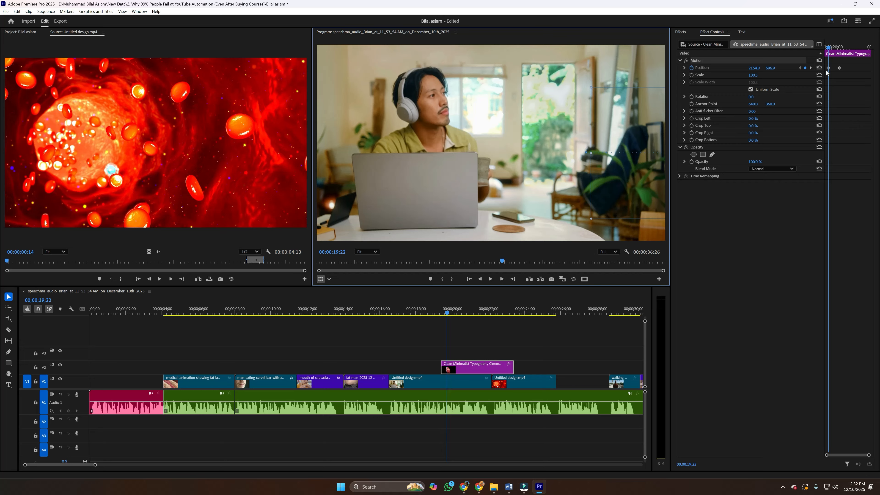
{"action": "key", "text": "ctrl+z"}
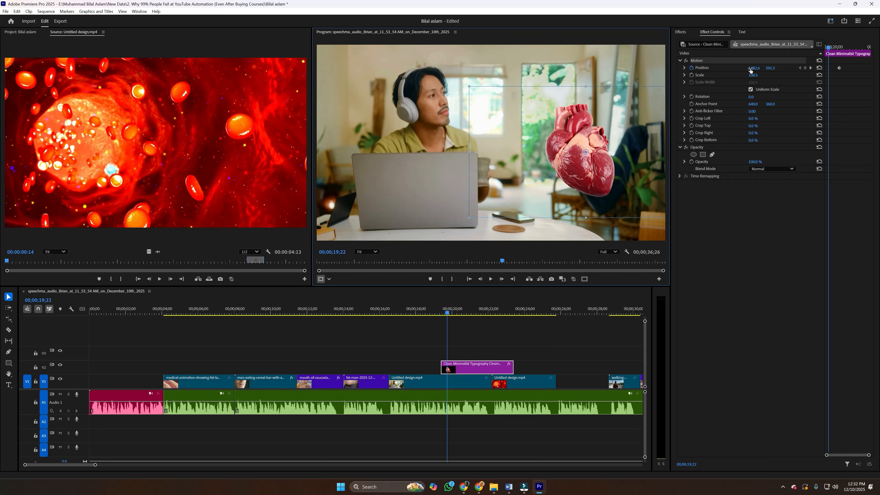
{"action": "left_click_drag", "start_coordinate": [752, 69], "coordinate": [831, 69]}
Play the slide-in back from 19;12 and reselect the heart clip to show its keyframes.
{"action": "left_click", "coordinate": [441, 313]}
{"action": "key", "text": "space"}
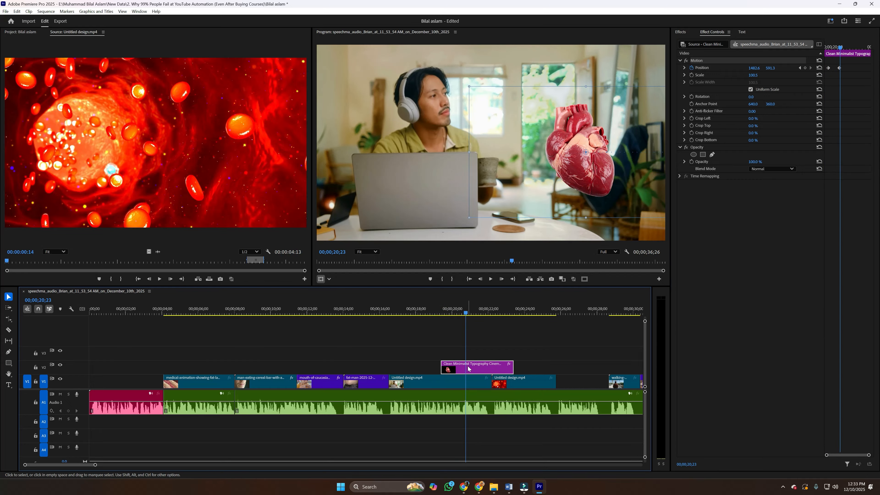
{"action": "left_click", "coordinate": [495, 345]}
{"action": "left_click", "coordinate": [483, 371]}
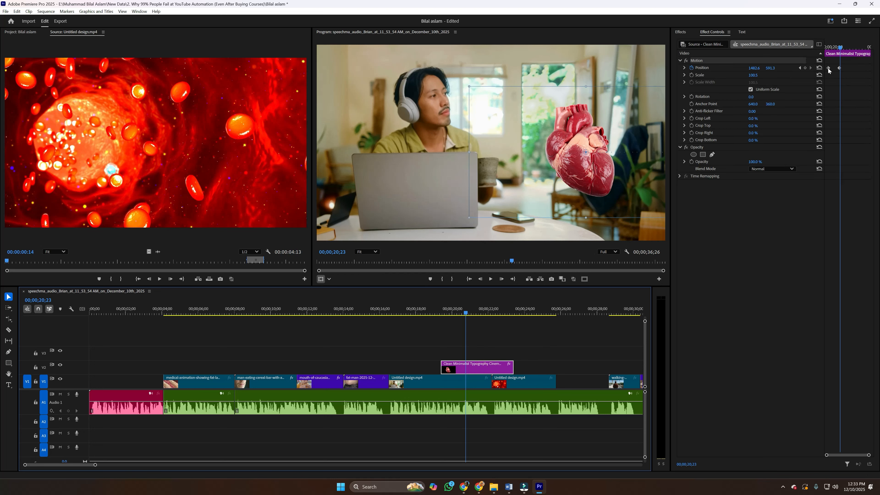
Retime the heart's Position keyframes, nudging the resting keyframe earlier, and replay the slide-in.
{"action": "left_click_drag", "start_coordinate": [840, 68], "coordinate": [855, 69]}
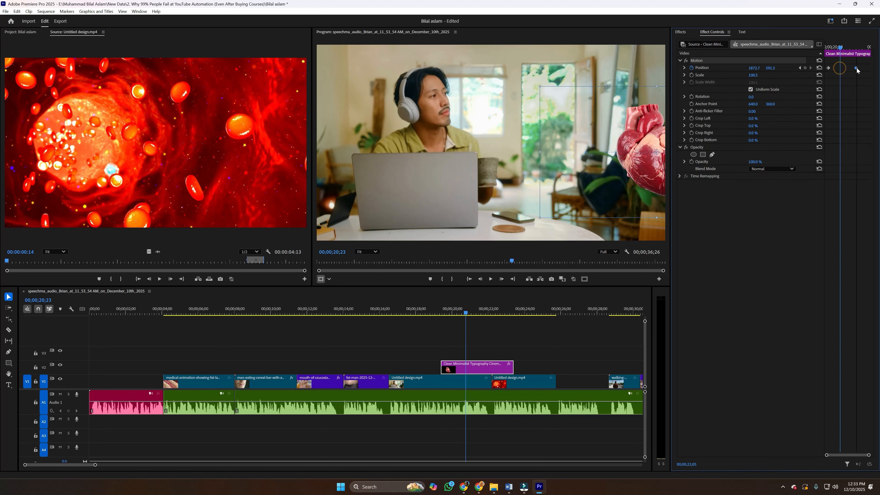
{"action": "left_click", "coordinate": [448, 313]}
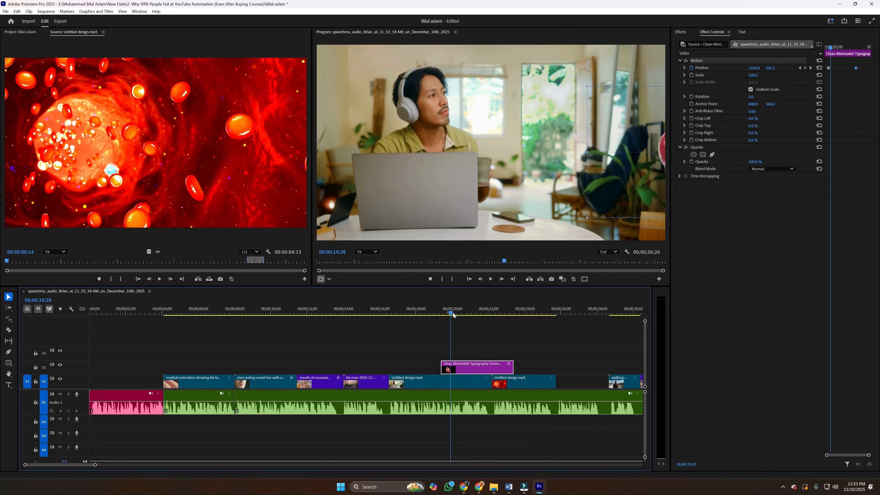
{"action": "key", "text": "space"}
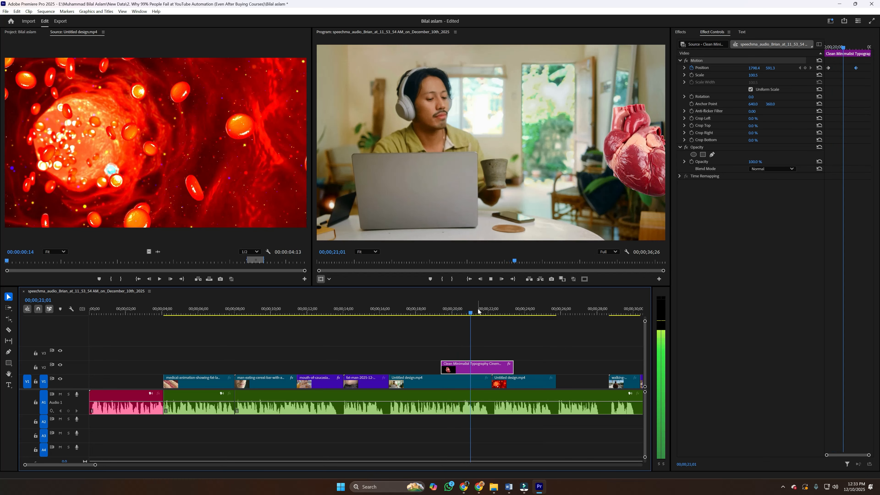
{"action": "left_click_drag", "start_coordinate": [855, 68], "coordinate": [807, 50]}
{"action": "key", "text": "space"}
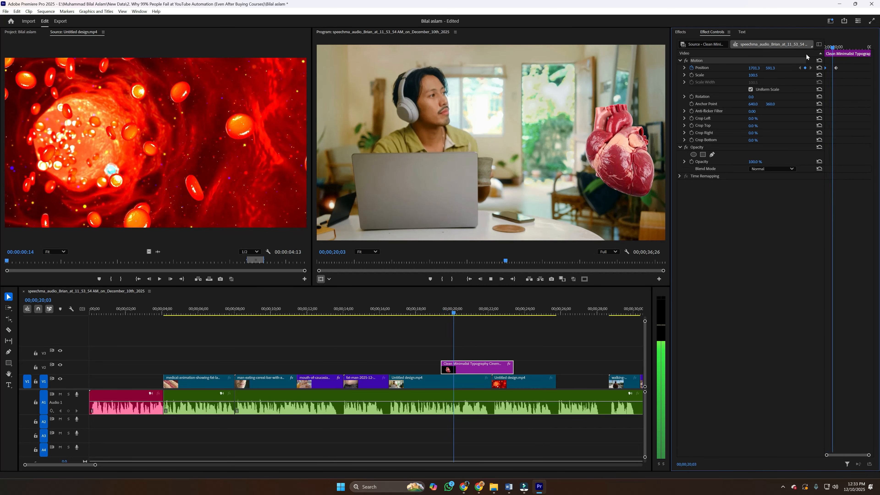
{"action": "key", "text": "space"}
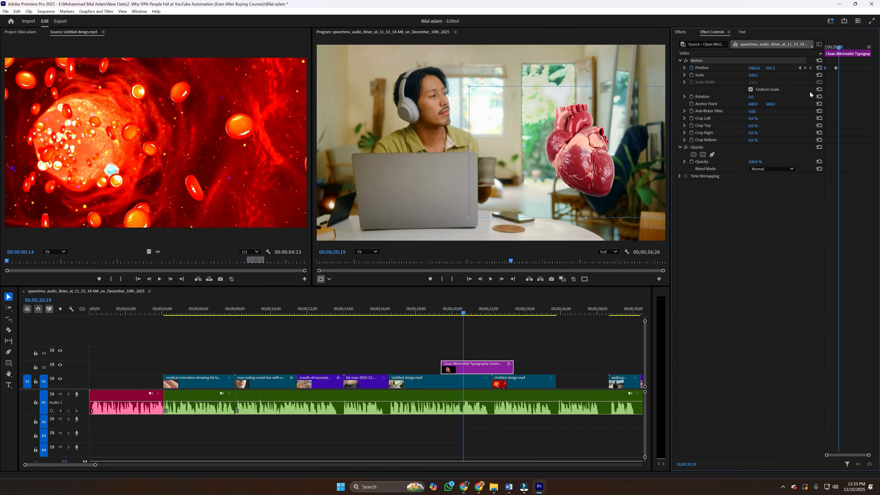
Apply Ease Out temporal interpolation to the heart's Position keyframe.
{"action": "right_click", "coordinate": [825, 69]}
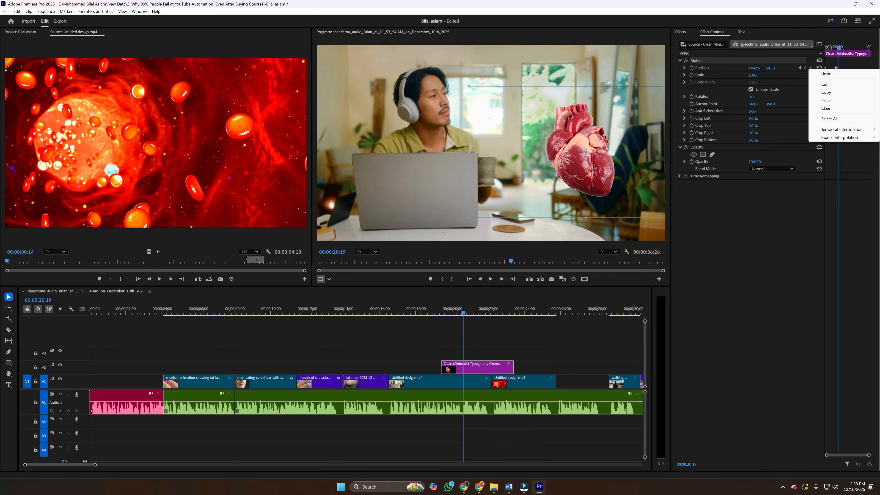
{"action": "mouse_move", "coordinate": [841, 130]}
{"action": "left_click", "coordinate": [777, 180]}
Apply Ease In to the resting Position keyframe and reveal the Position velocity graph.
{"action": "right_click", "coordinate": [834, 68]}
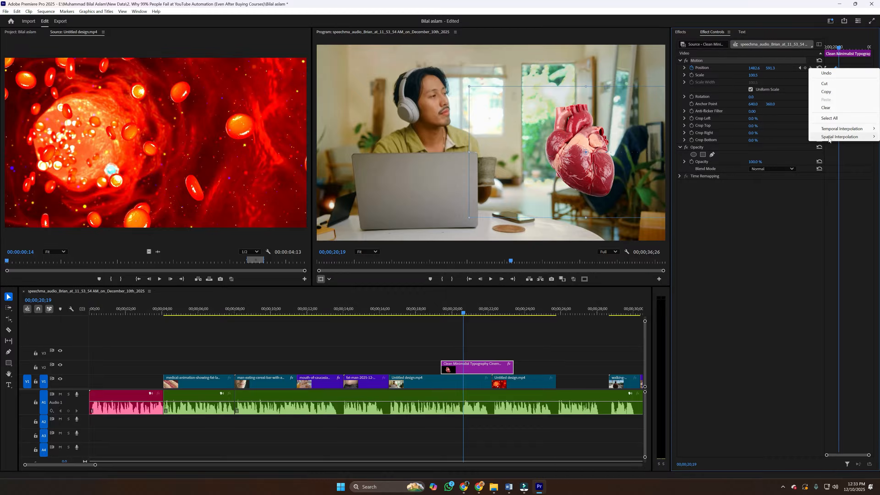
{"action": "mouse_move", "coordinate": [837, 130]}
{"action": "left_click", "coordinate": [774, 171]}
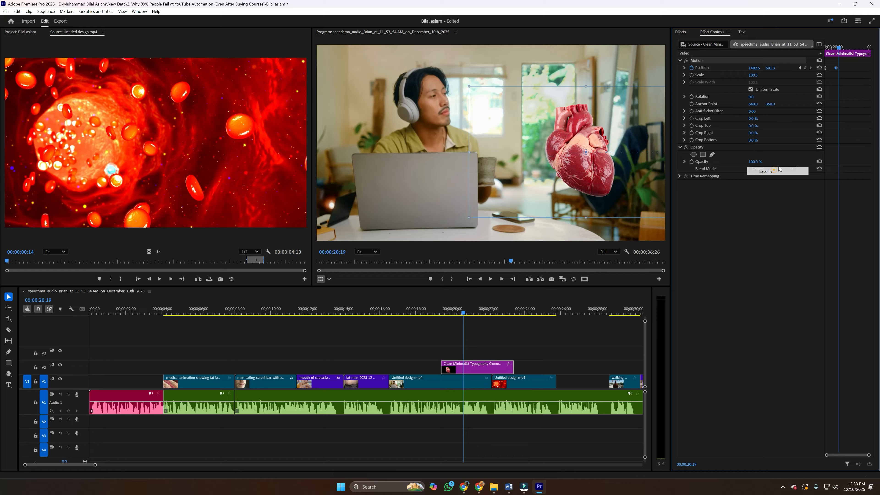
{"action": "left_click", "coordinate": [684, 68]}
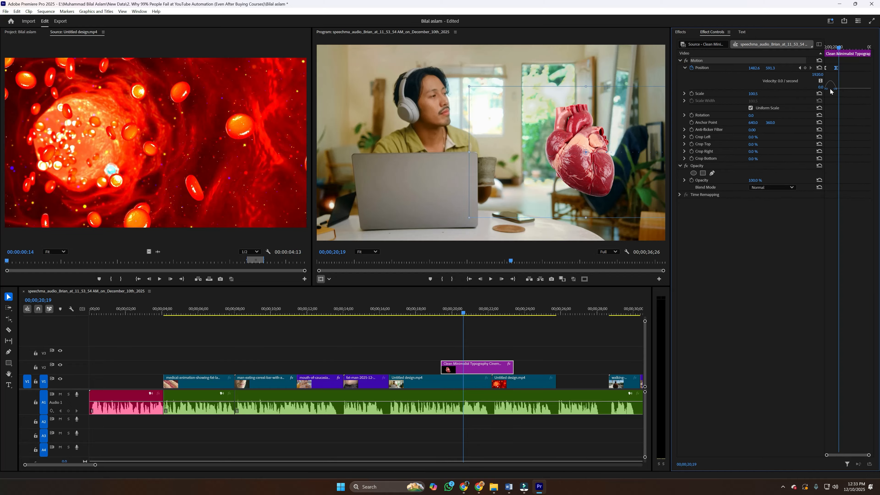
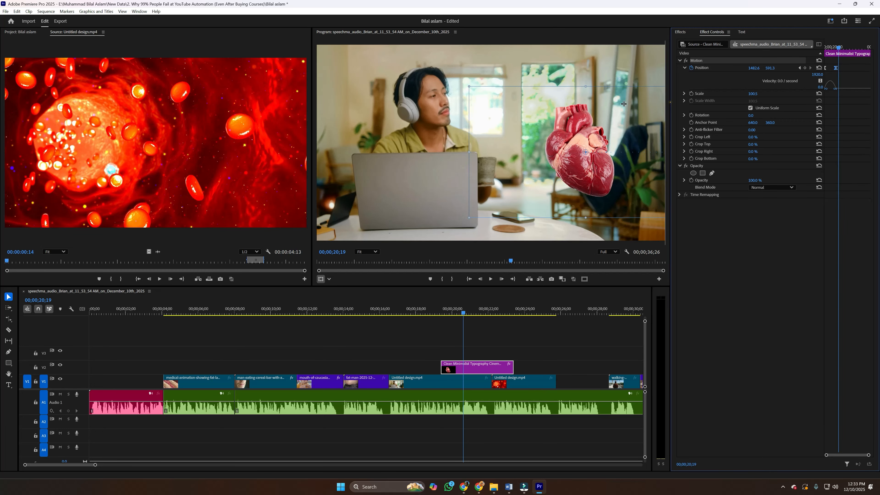
Widen Effect Controls and drag the Position velocity handle left so the slide-in starts fast.
{"action": "left_click_drag", "start_coordinate": [670, 101], "coordinate": [601, 101]}
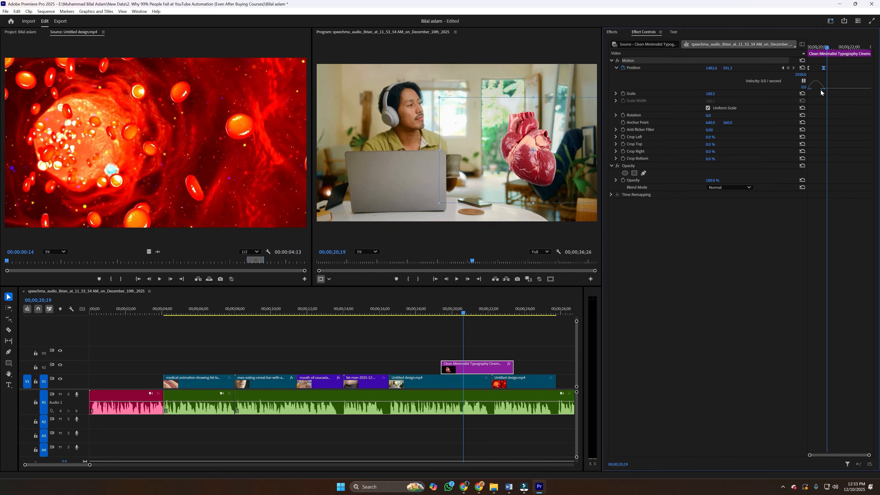
{"action": "left_click_drag", "start_coordinate": [819, 90], "coordinate": [815, 90]}
{"action": "left_click", "coordinate": [806, 47]}
{"action": "key", "text": "space"}
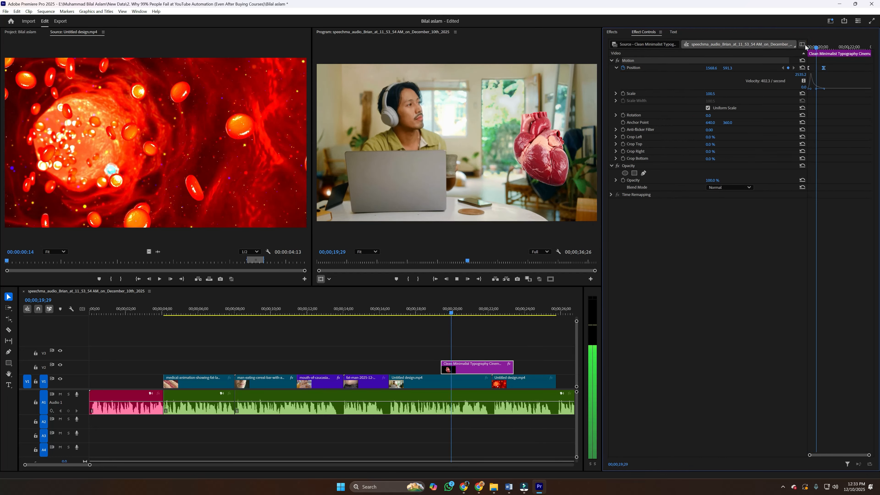
{"action": "key", "text": "space"}
Move the end Position keyframe later, preview the slide-in, and collapse the velocity graph.
{"action": "left_click_drag", "start_coordinate": [834, 71], "coordinate": [843, 71]}
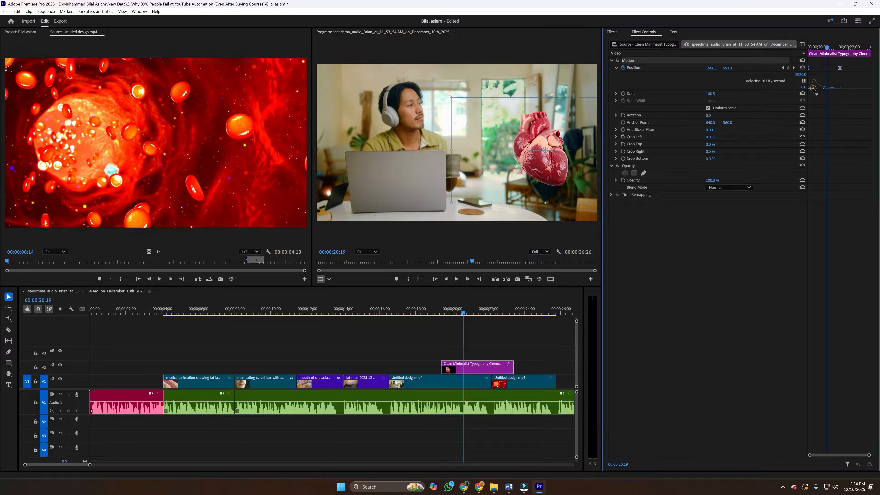
{"action": "left_click", "coordinate": [808, 48]}
{"action": "key", "text": "space"}
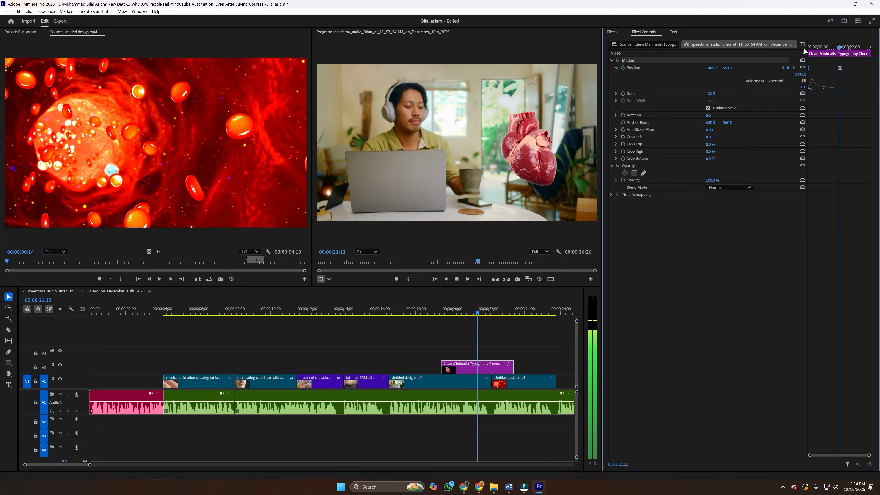
{"action": "key", "text": "space"}
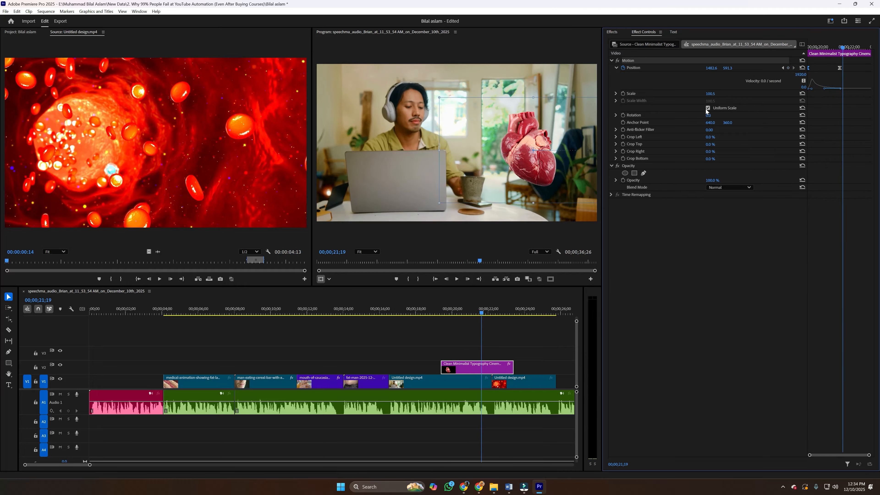
{"action": "left_click", "coordinate": [616, 68]}
{"action": "left_click", "coordinate": [611, 61]}
{"action": "left_click", "coordinate": [611, 61]}
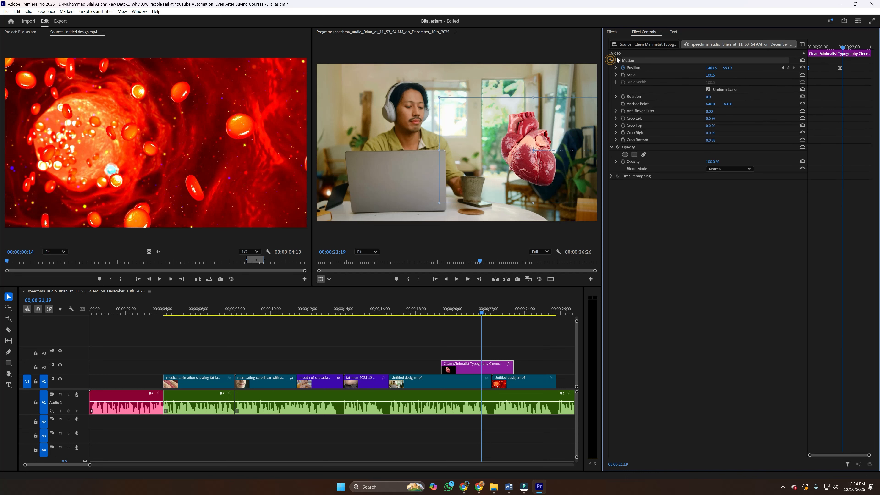
Delete the heart's Position keyframes via the stopwatch and park the playhead at about 20;27.
{"action": "left_click", "coordinate": [622, 67]}
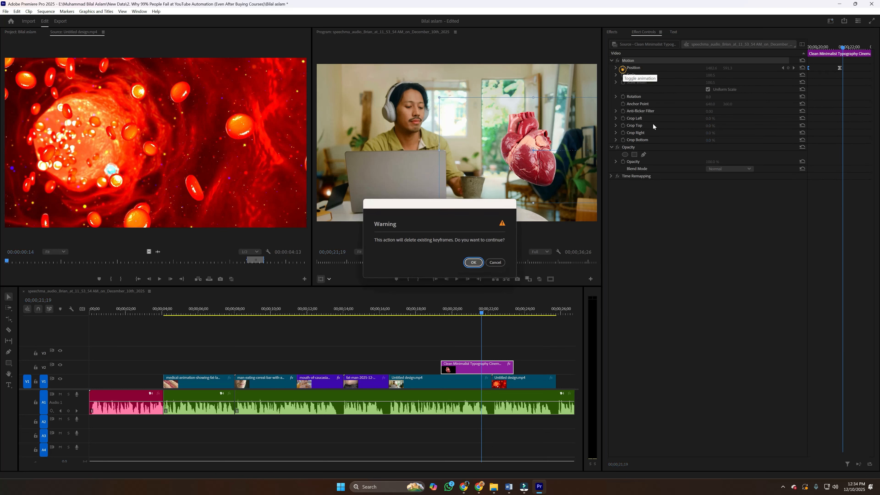
{"action": "left_click", "coordinate": [471, 262]}
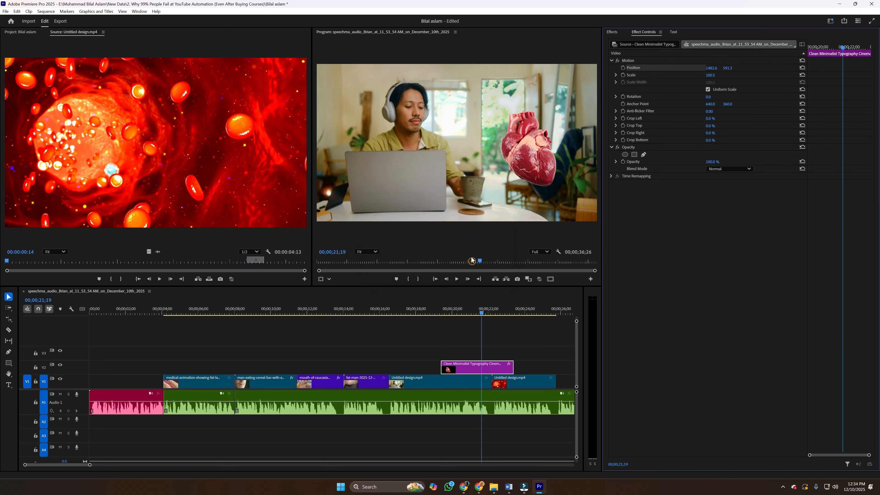
{"action": "left_click", "coordinate": [451, 311]}
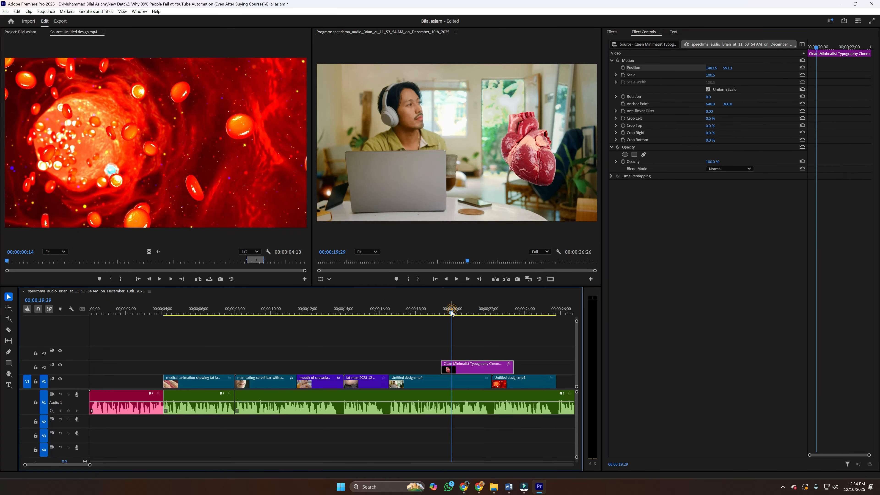
{"action": "left_click", "coordinate": [431, 313]}
{"action": "left_click_drag", "start_coordinate": [433, 314], "coordinate": [466, 317]}
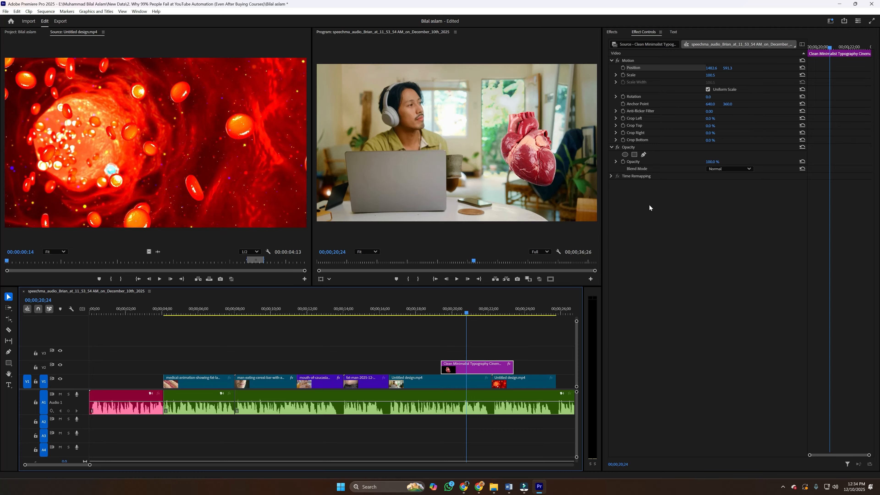
{"action": "left_click_drag", "start_coordinate": [467, 313], "coordinate": [481, 314]}
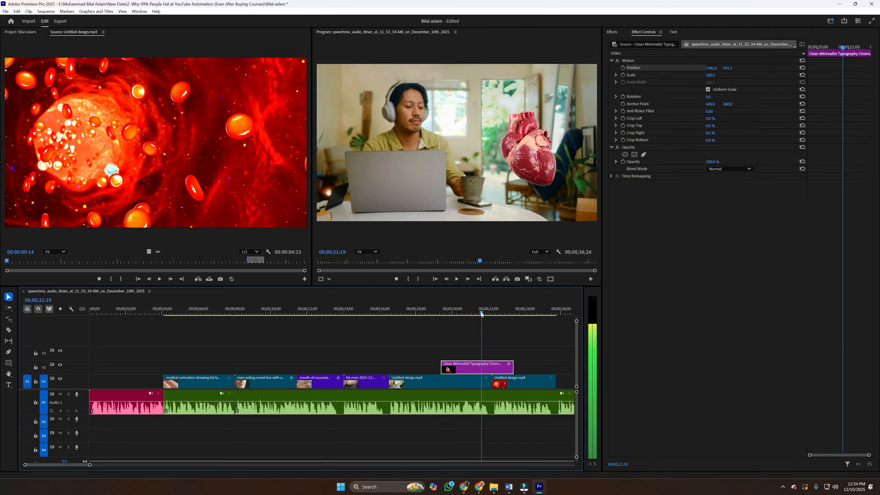
{"action": "mouse_move", "coordinate": [481, 314]}
{"action": "left_mouse_down"}
{"action": "mouse_move", "coordinate": [446, 314]}
{"action": "mouse_move", "coordinate": [468, 317]}
{"action": "left_mouse_up"}
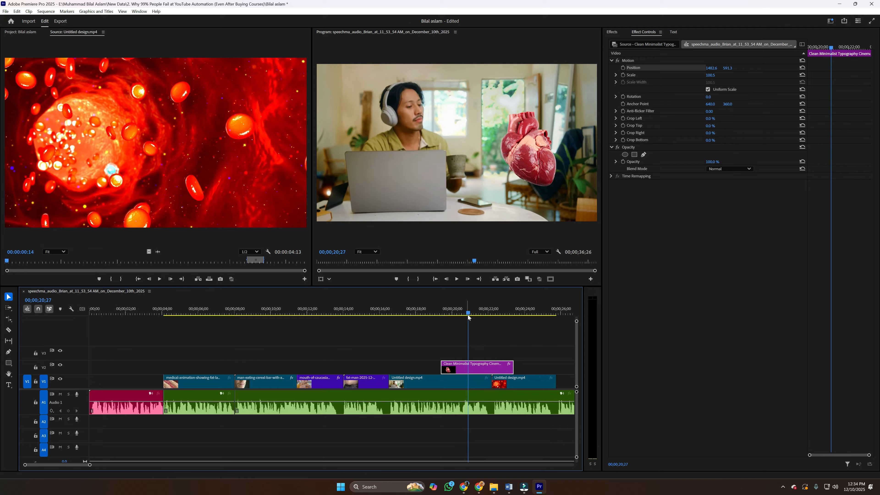
Keyframe Position at 20;27, then set Y to 1165.3 at 19;12 so the heart rises from below.
{"action": "left_click", "coordinate": [623, 68]}
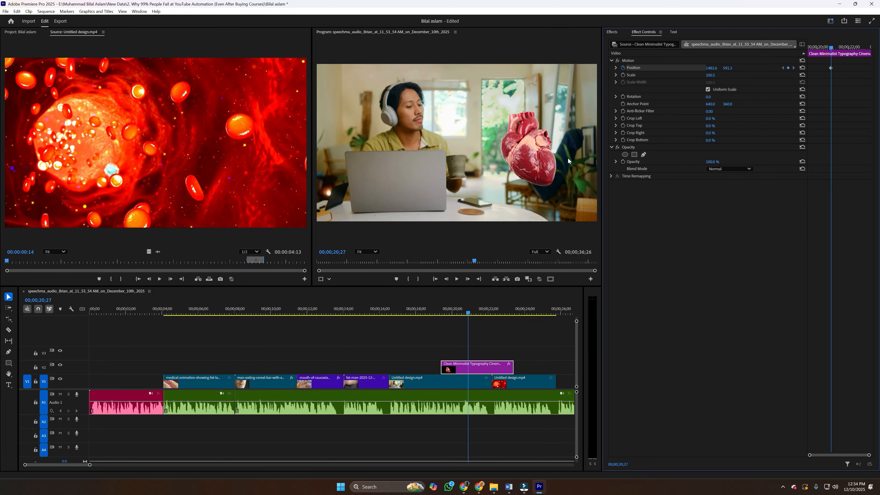
{"action": "left_click_drag", "start_coordinate": [468, 313], "coordinate": [437, 313]}
{"action": "key", "text": "space"}
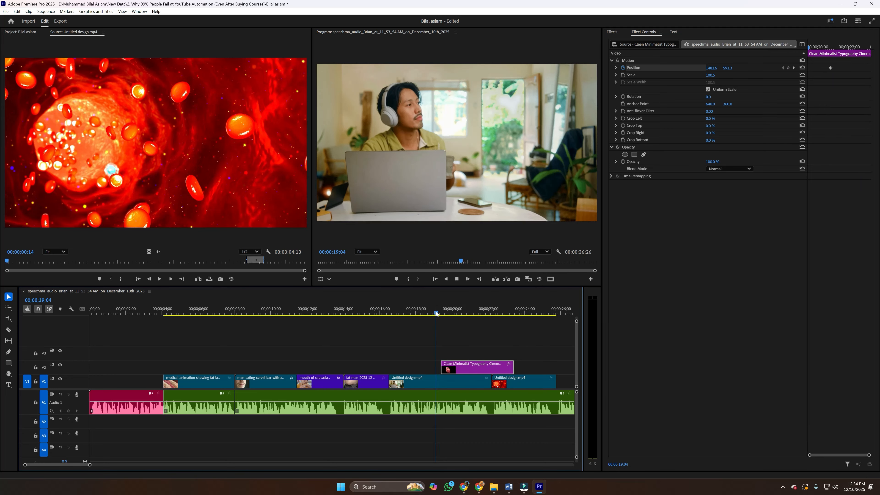
{"action": "left_click_drag", "start_coordinate": [437, 313], "coordinate": [433, 310]}
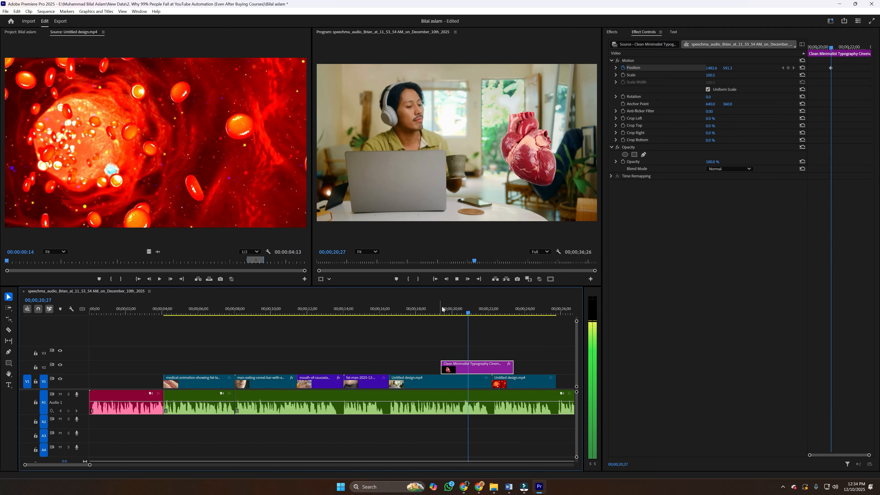
{"action": "key", "text": "space"}
{"action": "left_click_drag", "start_coordinate": [456, 313], "coordinate": [442, 316]}
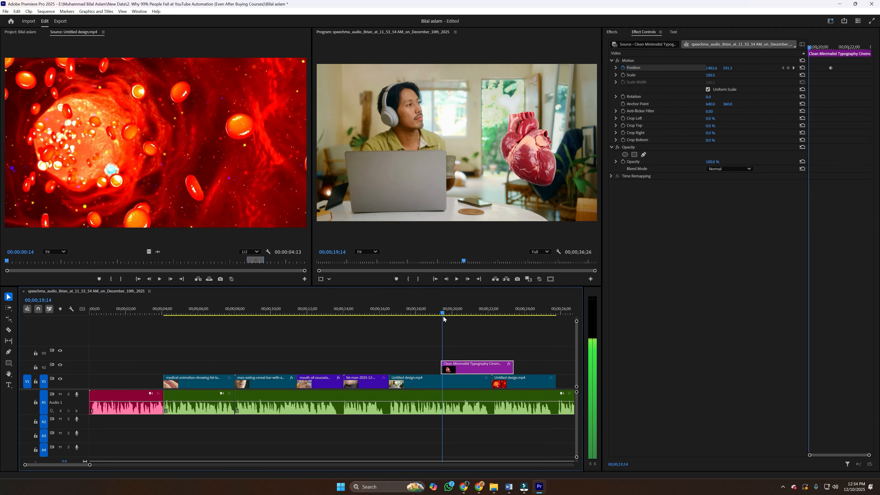
{"action": "left_click_drag", "start_coordinate": [443, 315], "coordinate": [441, 316]}
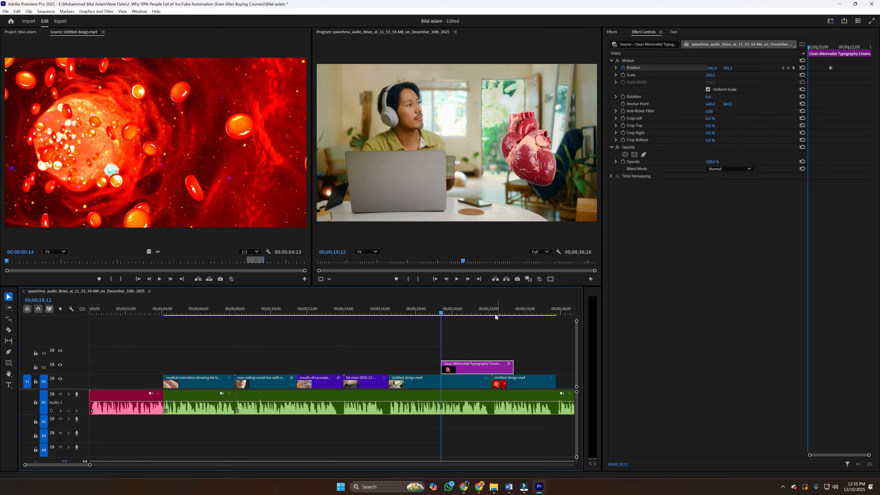
{"action": "left_click_drag", "start_coordinate": [727, 68], "coordinate": [879, 67]}
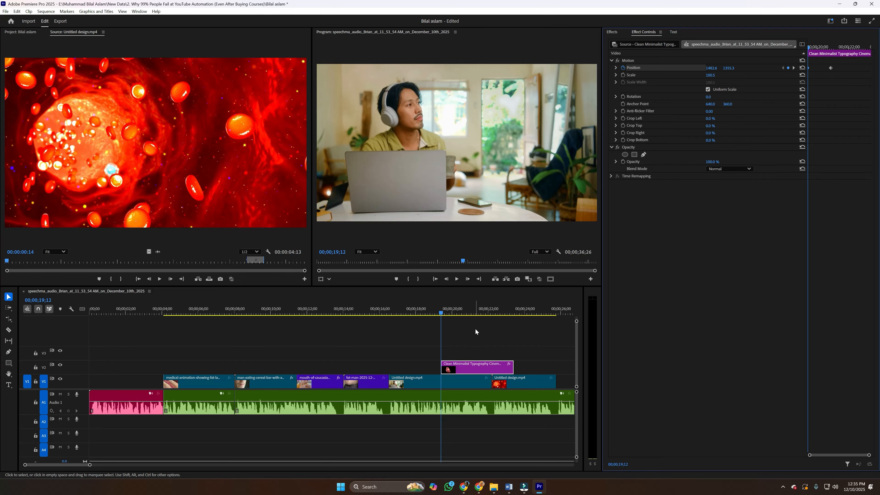
{"action": "key", "text": "space"}
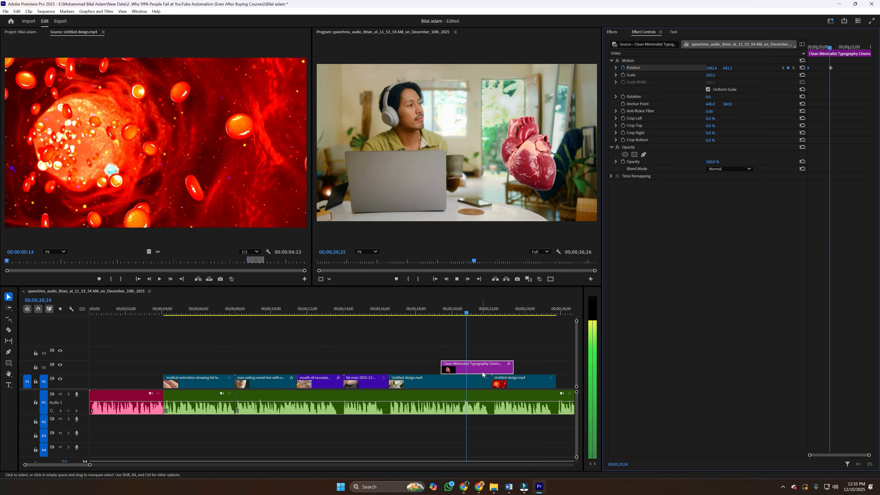
{"action": "key", "text": "space"}
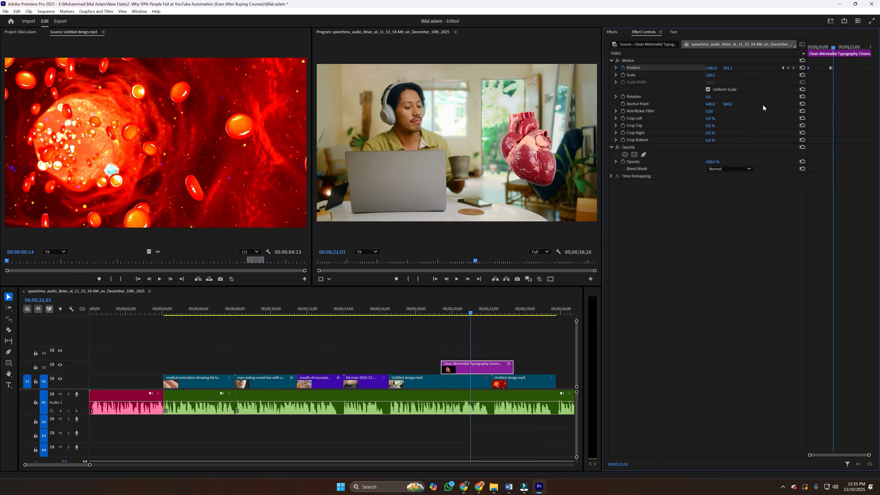
Give the Position keyframe Ease Out temporal interpolation and set its spatial interpolation.
{"action": "right_click", "coordinate": [809, 70]}
{"action": "left_click", "coordinate": [839, 129]}
{"action": "left_click", "coordinate": [765, 180]}
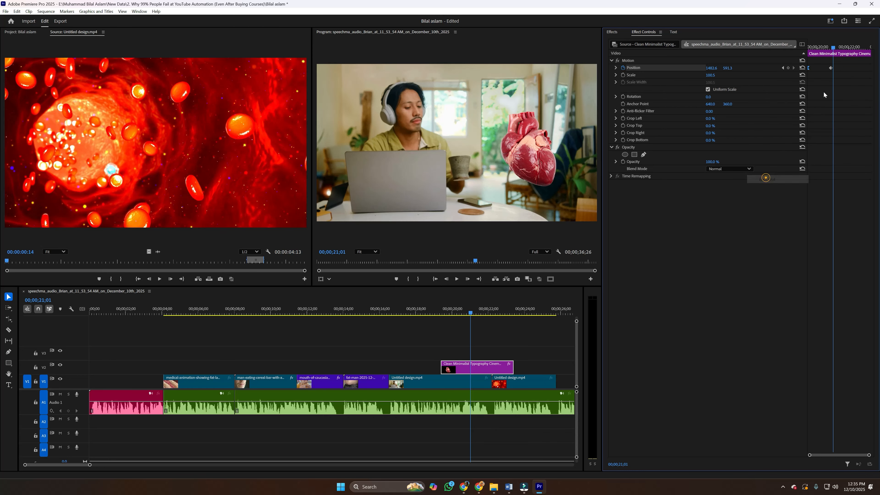
{"action": "right_click", "coordinate": [832, 70]}
{"action": "mouse_move", "coordinate": [831, 138]}
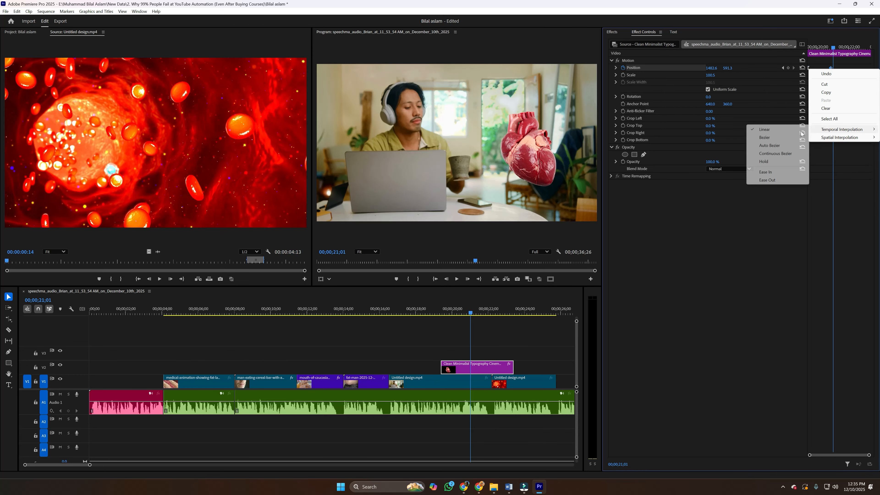
{"action": "left_click", "coordinate": [761, 169]}
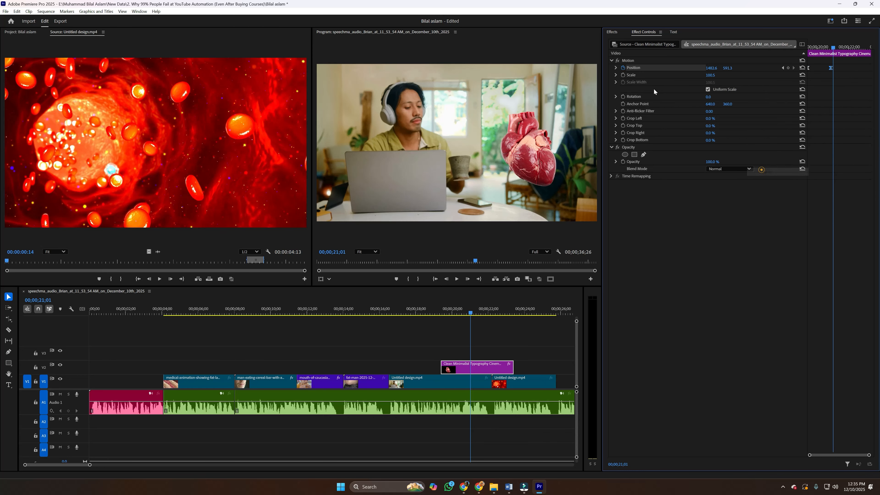
Drag the Position velocity handle left so speed peaks early, then preview the rise.
{"action": "left_click", "coordinate": [615, 68]}
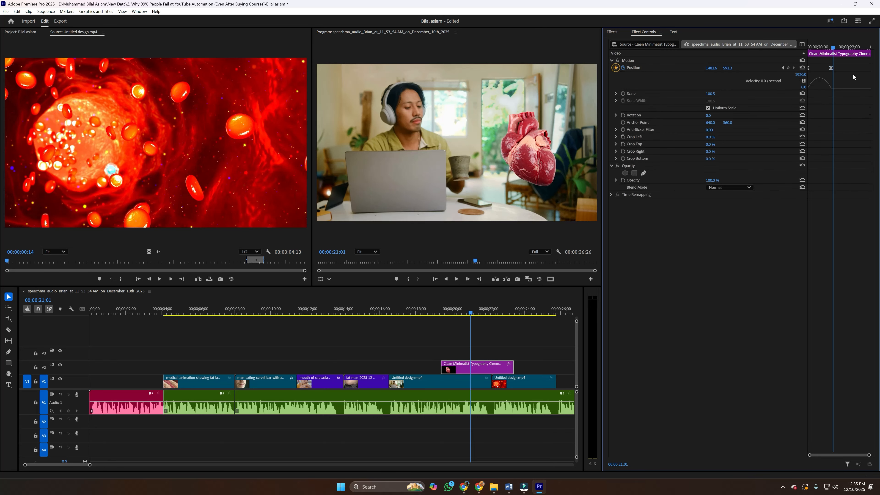
{"action": "left_click", "coordinate": [830, 68]}
{"action": "left_click_drag", "start_coordinate": [827, 89], "coordinate": [819, 89]}
{"action": "left_click_drag", "start_coordinate": [819, 45], "coordinate": [806, 48]}
{"action": "key", "text": "space"}
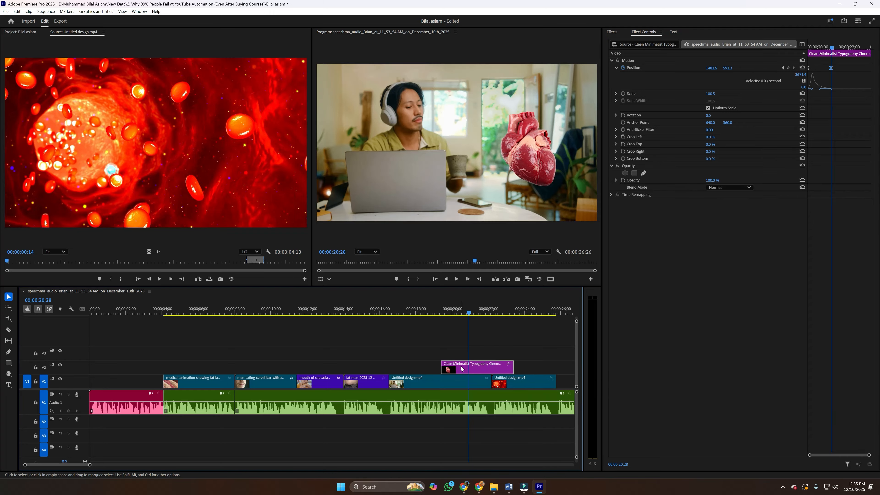
Copy the heart title clip onto V3, moving it to the frame's left side and earlier.
{"action": "left_click_drag", "start_coordinate": [460, 368], "coordinate": [458, 354]}
{"action": "left_click", "coordinate": [533, 168]}
{"action": "left_click_drag", "start_coordinate": [473, 167], "coordinate": [321, 168]}
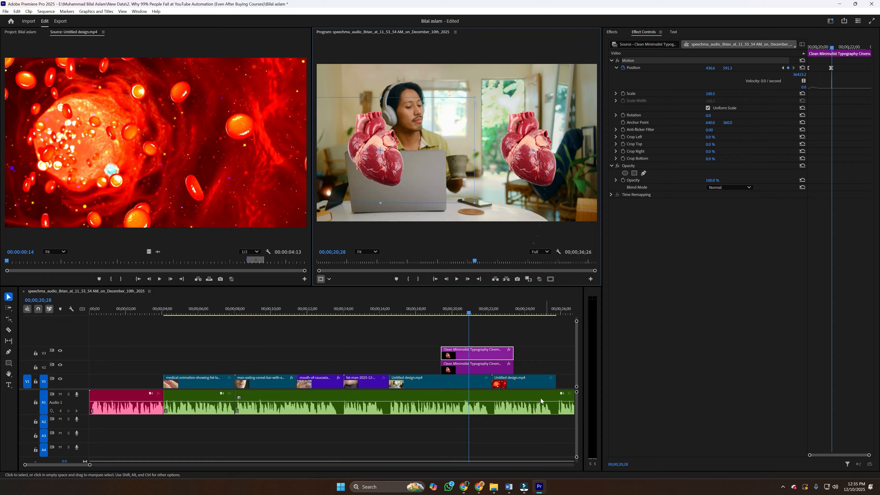
{"action": "left_click_drag", "start_coordinate": [478, 354], "coordinate": [385, 353]}
Delete the V3 copy, replay the heart's entrance, and show the Project bin.
{"action": "key", "text": "Delete"}
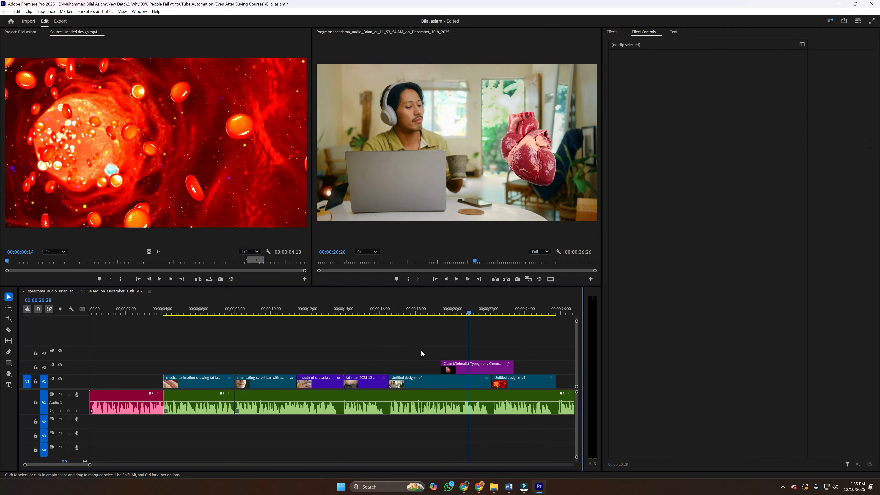
{"action": "left_click", "coordinate": [445, 310]}
{"action": "key", "text": "space"}
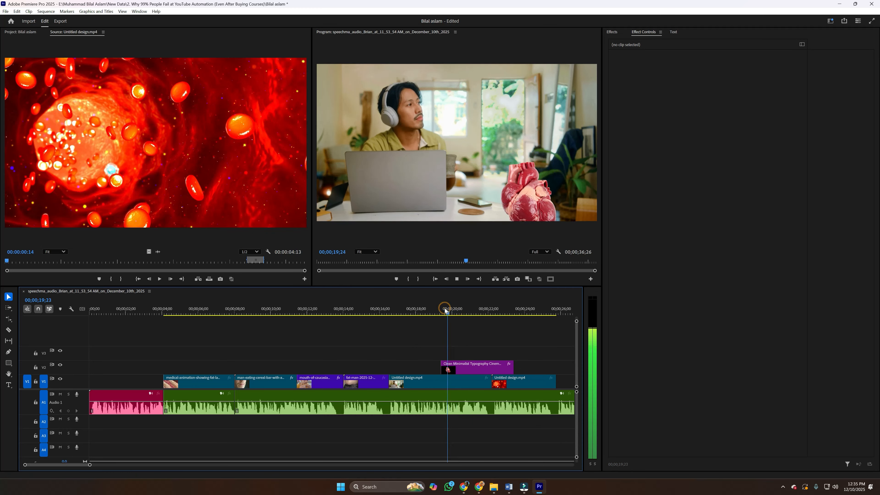
{"action": "key", "text": "space"}
{"action": "left_click", "coordinate": [475, 366]}
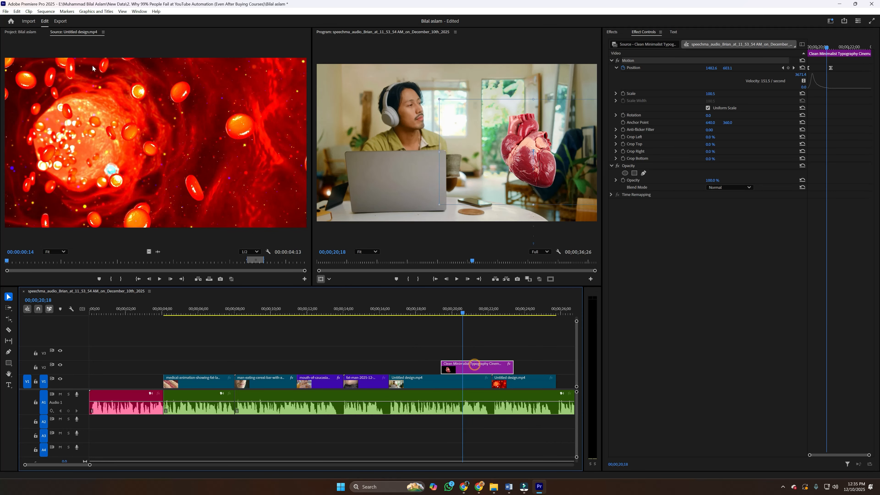
{"action": "left_click", "coordinate": [25, 33]}
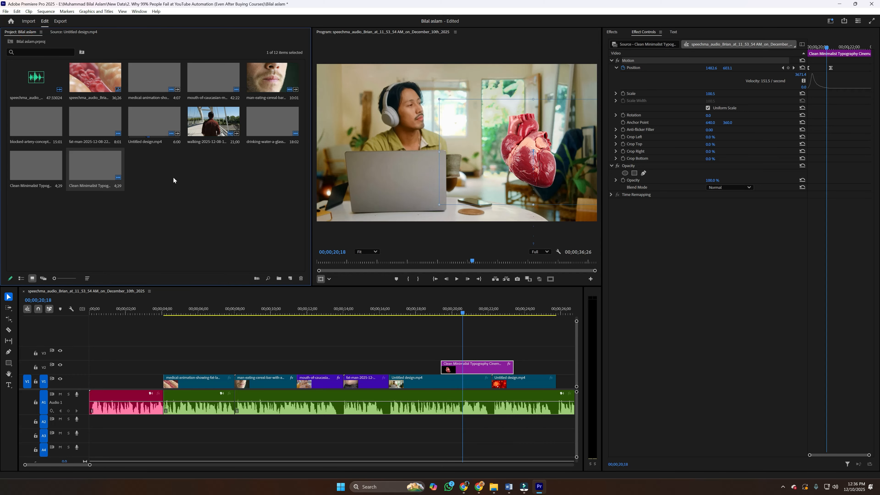
Add a second heart graphic on V3 beside the man's head and shorten it.
{"action": "left_click_drag", "start_coordinate": [361, 262], "coordinate": [446, 353]}
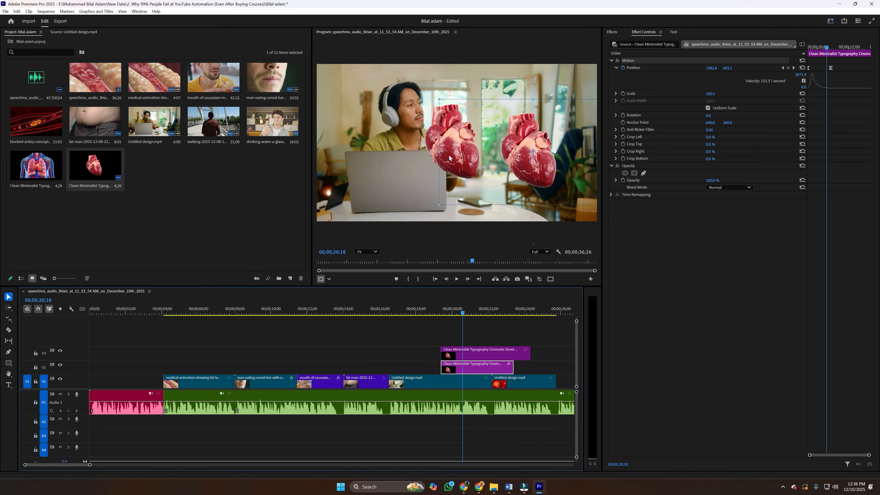
{"action": "left_click_drag", "start_coordinate": [449, 157], "coordinate": [363, 166]}
{"action": "left_click_drag", "start_coordinate": [530, 353], "coordinate": [484, 352]}
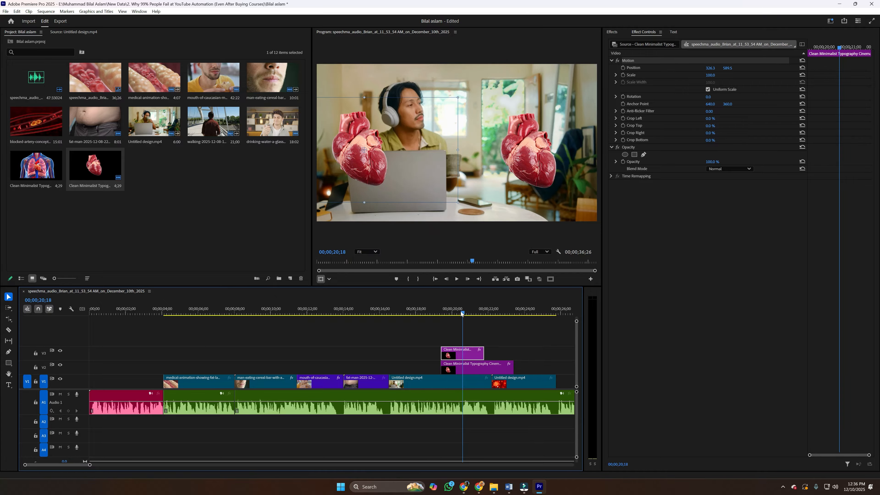
{"action": "left_click_drag", "start_coordinate": [462, 313], "coordinate": [459, 313]}
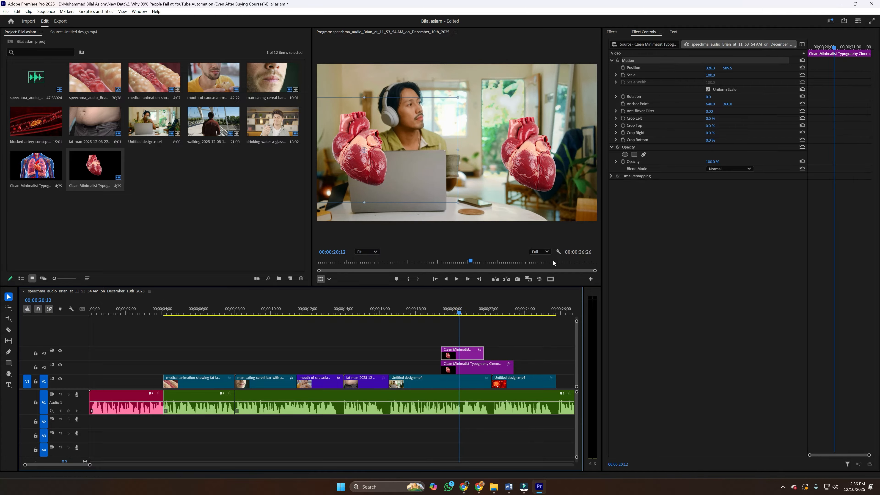
Inspect both heart clips' motion settings, then ready the Effects panel search box.
{"action": "left_click", "coordinate": [472, 369]}
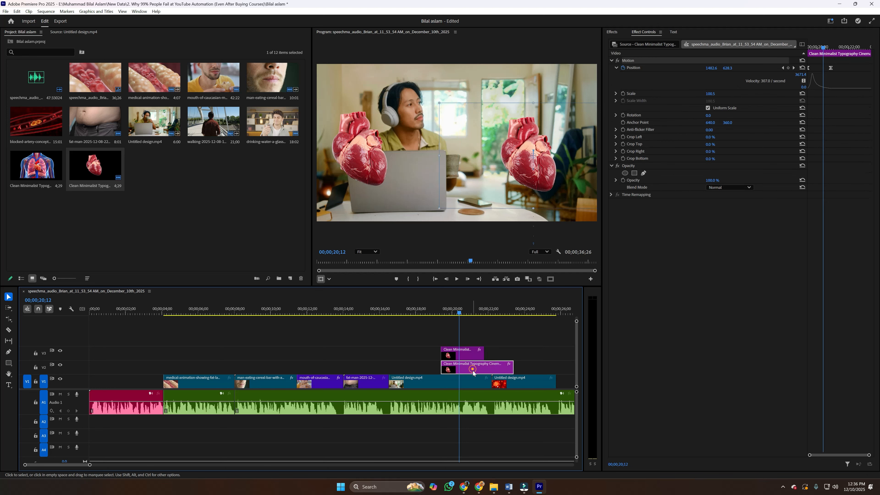
{"action": "left_click", "coordinate": [470, 351]}
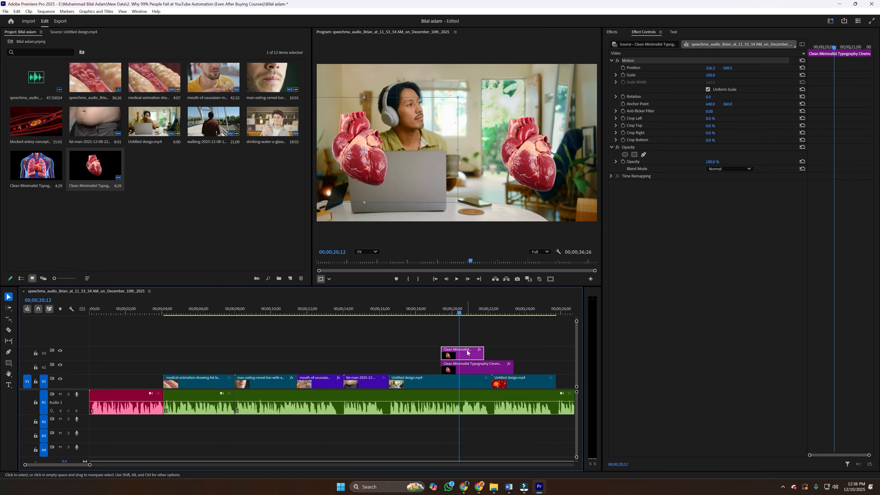
{"action": "left_click", "coordinate": [612, 32]}
{"action": "left_click", "coordinate": [633, 42]}
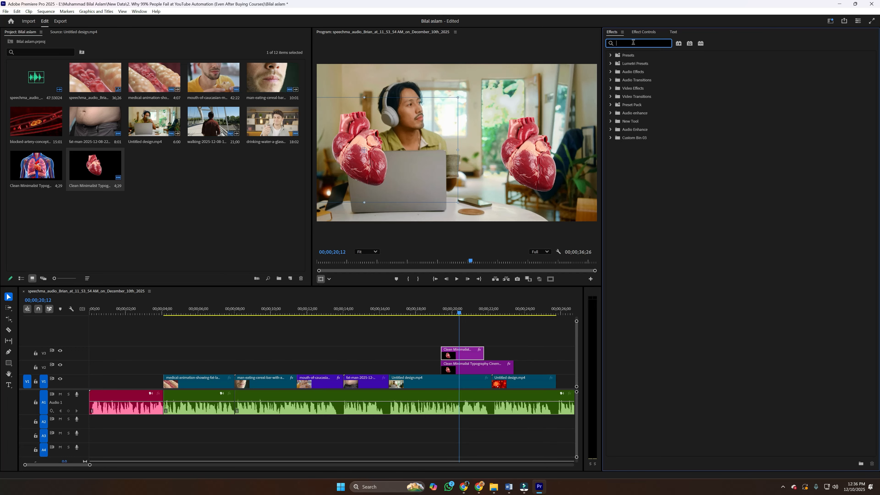
Search 'transfor' and apply the Transform video effect to the V3 heart clip.
{"action": "type", "text": "transfor"}
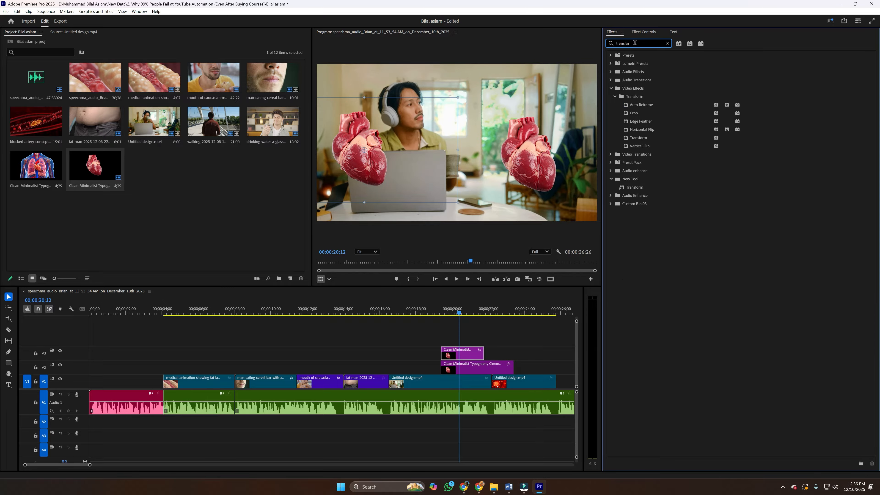
{"action": "left_click", "coordinate": [638, 137]}
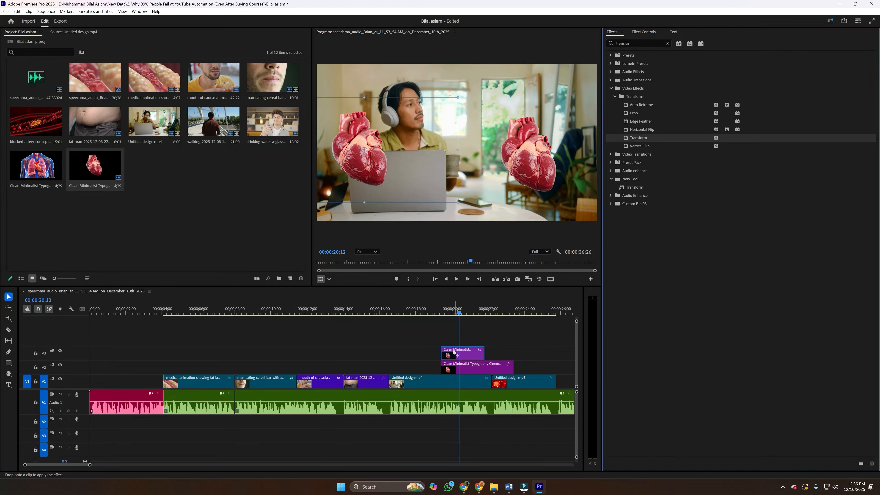
{"action": "left_click", "coordinate": [646, 32]}
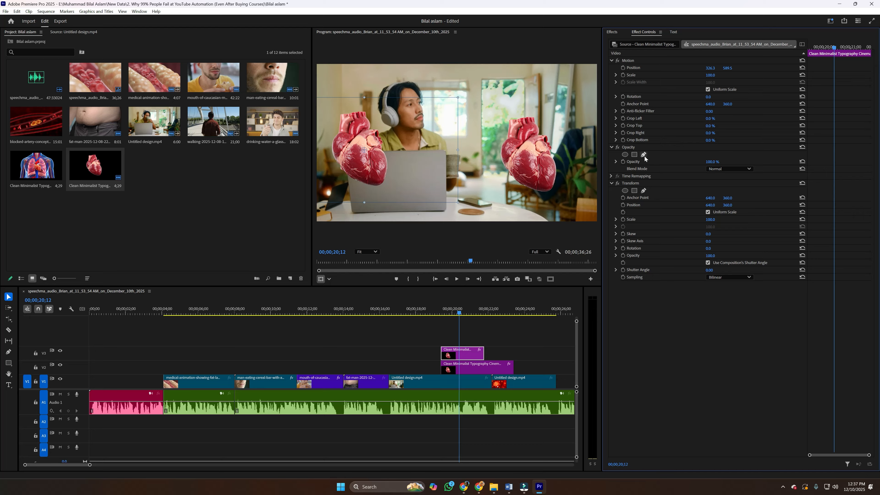
Select the heart's Transform effect and hide the right heart's V2 track from the preview.
{"action": "left_click", "coordinate": [628, 61]}
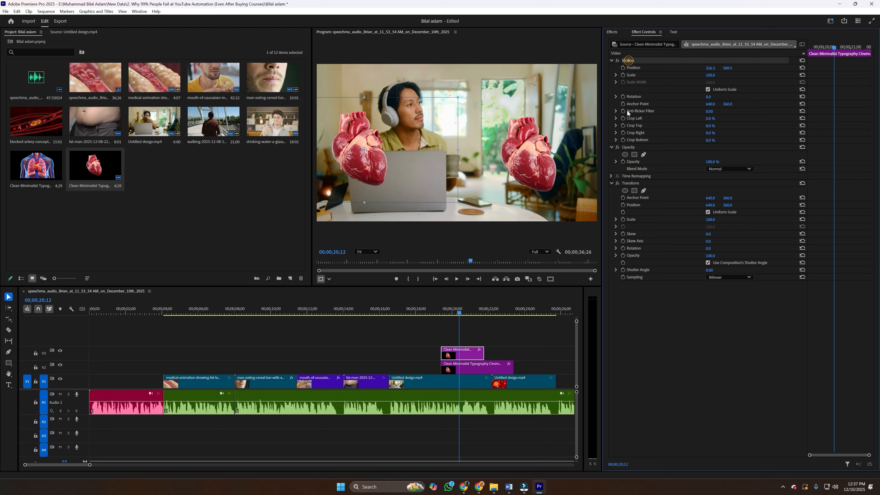
{"action": "left_click", "coordinate": [626, 147]}
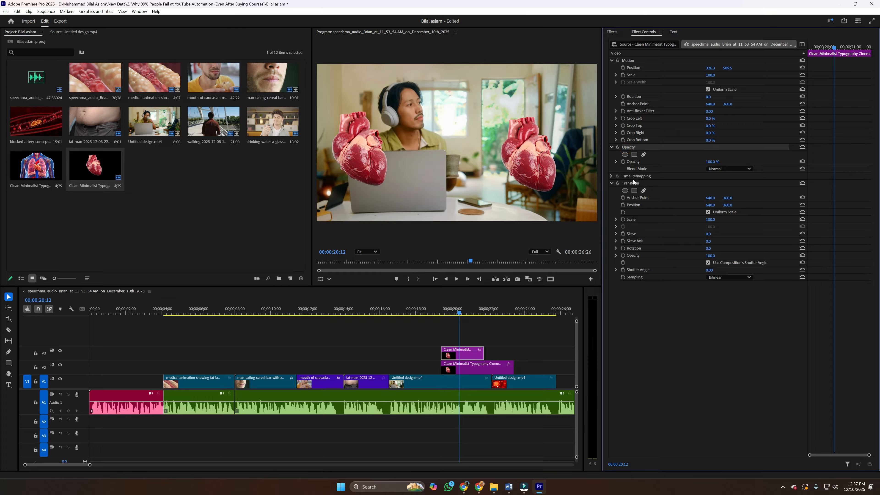
{"action": "left_click", "coordinate": [643, 185]}
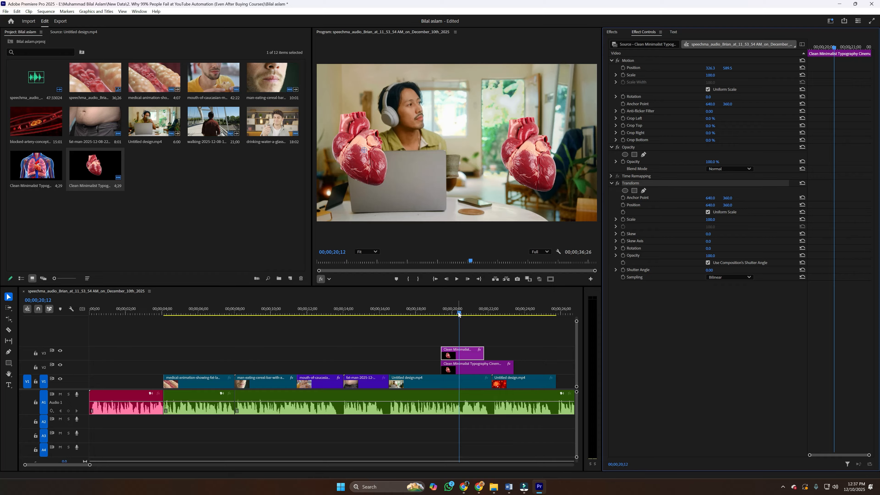
{"action": "left_click_drag", "start_coordinate": [459, 316], "coordinate": [464, 313]}
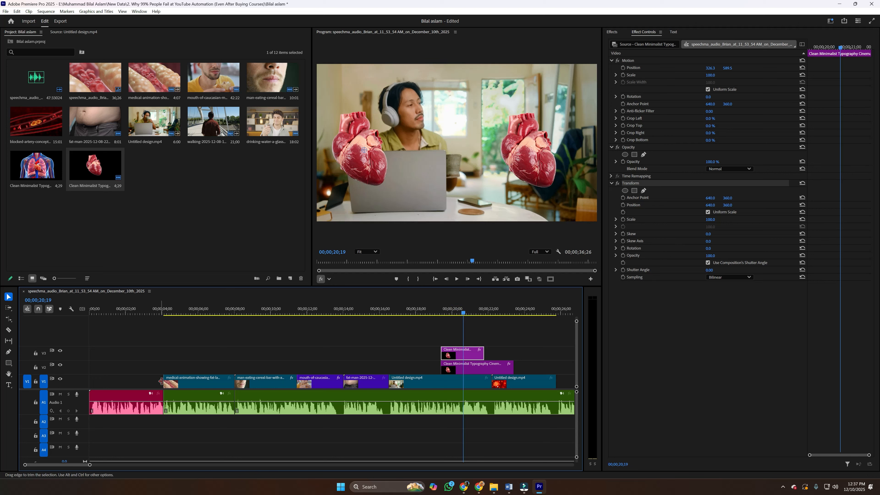
{"action": "left_click", "coordinate": [60, 365]}
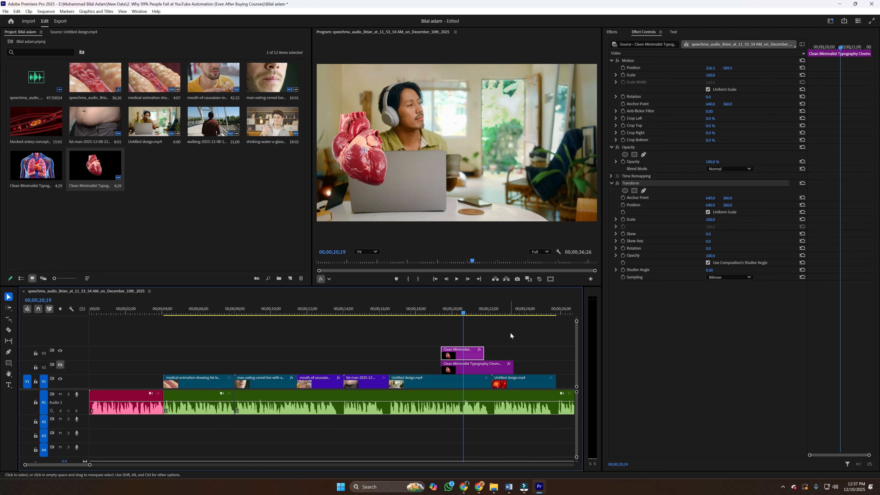
Keyframe Transform Position, setting Y to 1117 earlier so the left heart rises from below.
{"action": "left_click", "coordinate": [623, 205]}
{"action": "left_click_drag", "start_coordinate": [464, 314], "coordinate": [441, 313]}
{"action": "left_click_drag", "start_coordinate": [727, 205], "coordinate": [780, 205]}
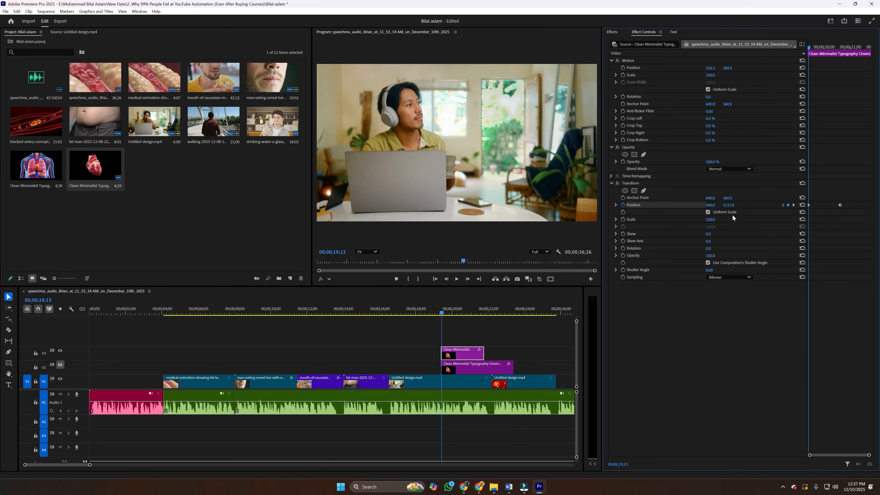
{"action": "left_click", "coordinate": [491, 333]}
{"action": "key", "text": "space"}
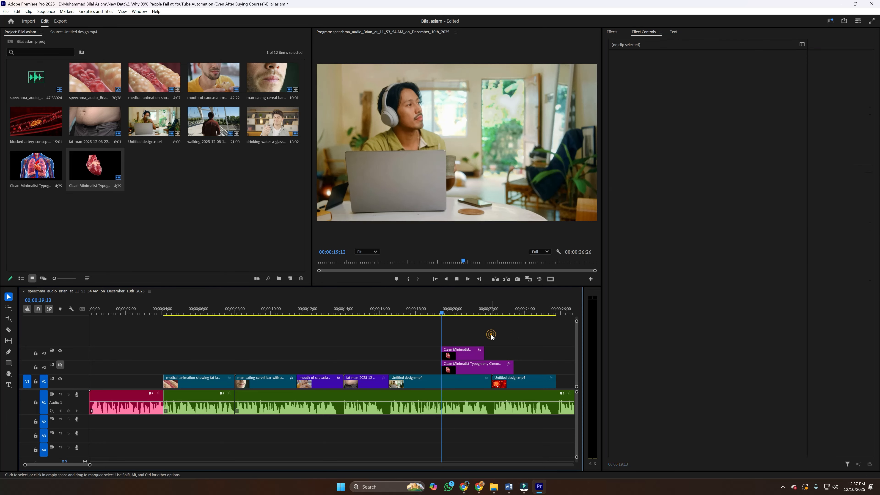
{"action": "key", "text": "space"}
{"action": "left_click", "coordinate": [465, 355]}
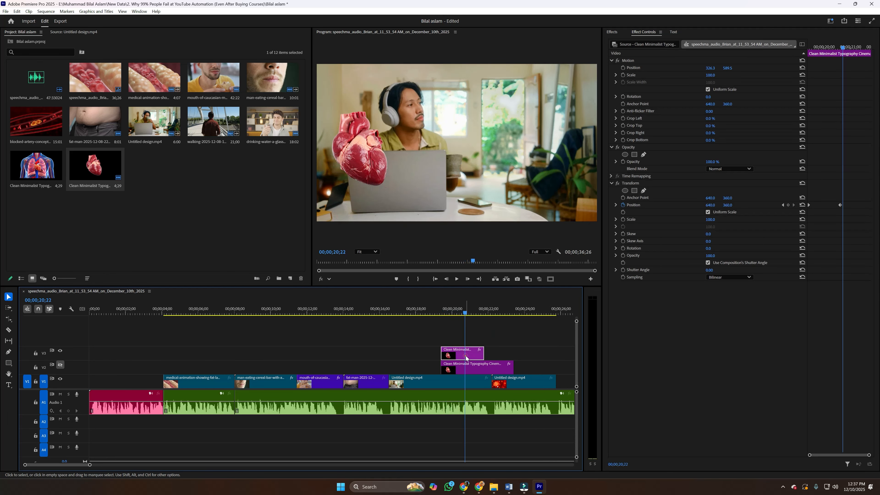
{"action": "left_click", "coordinate": [616, 205]}
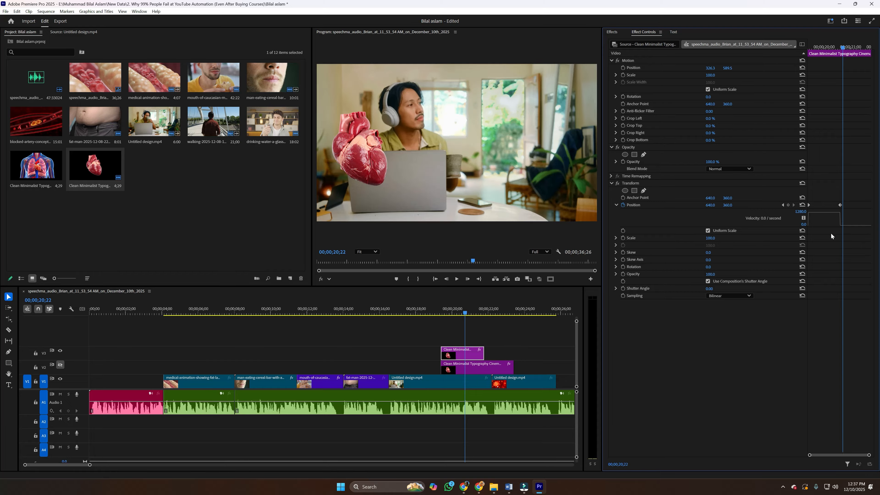
Apply Ease Out temporal interpolation to the Transform Position keyframes.
{"action": "right_click", "coordinate": [809, 205]}
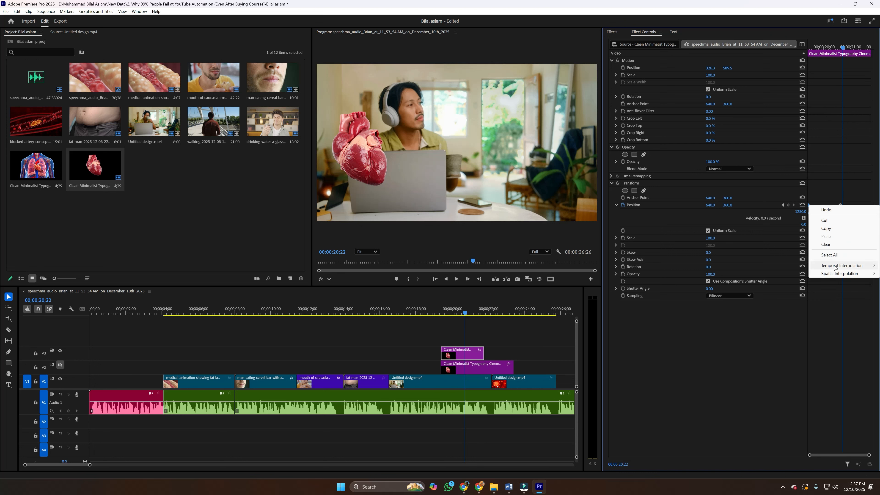
{"action": "mouse_move", "coordinate": [835, 268]}
{"action": "left_click", "coordinate": [767, 316]}
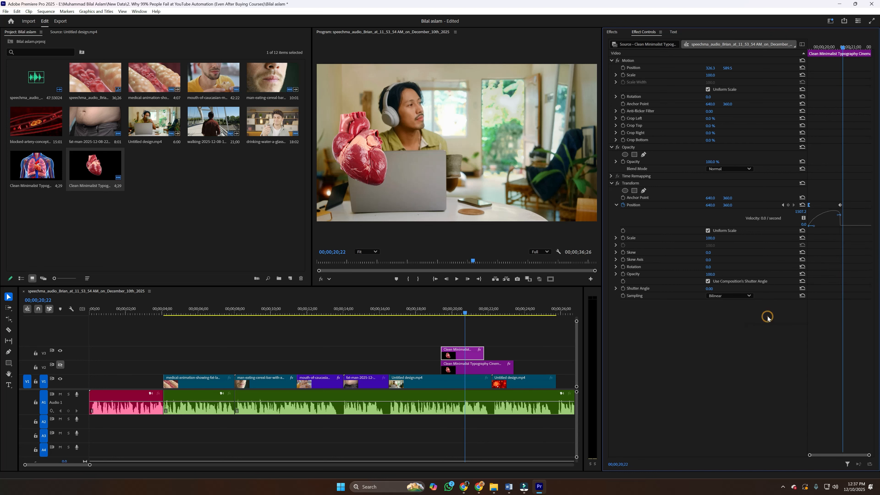
{"action": "right_click", "coordinate": [840, 205]}
{"action": "mouse_move", "coordinate": [845, 267]}
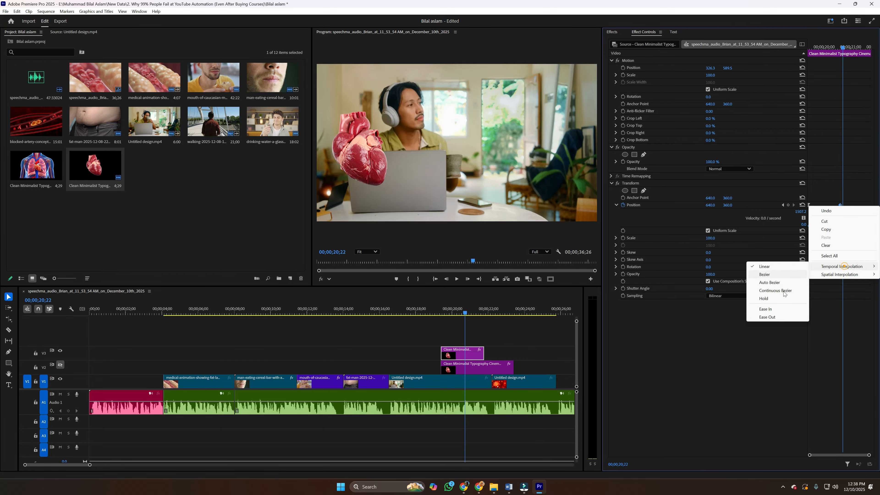
{"action": "left_click", "coordinate": [767, 317]}
Set Ease In on the end keyframe and reshape the velocity curve so speed peaks early.
{"action": "right_click", "coordinate": [841, 207]}
{"action": "mouse_move", "coordinate": [838, 266]}
{"action": "left_click", "coordinate": [772, 308]}
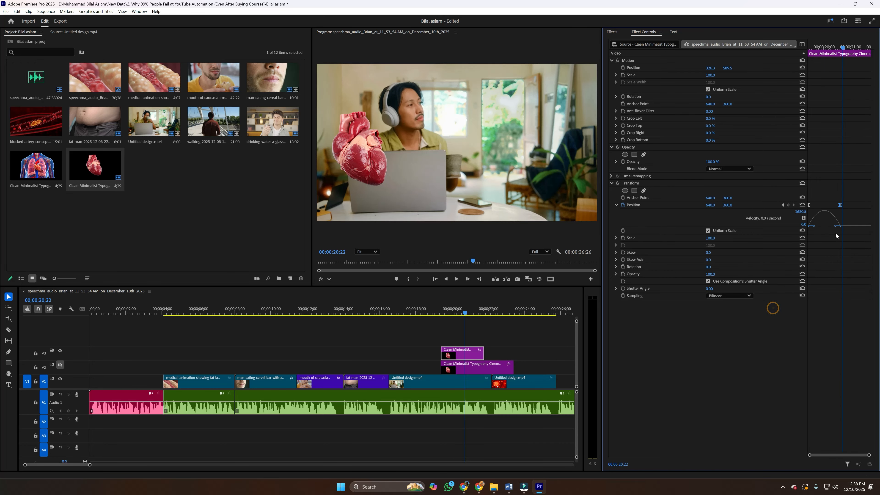
{"action": "left_click_drag", "start_coordinate": [836, 226], "coordinate": [813, 226]}
{"action": "left_click_drag", "start_coordinate": [830, 48], "coordinate": [793, 59]}
Set the Transform shutter angle to 360 for motion blur and preview the rise.
{"action": "key", "text": "space"}
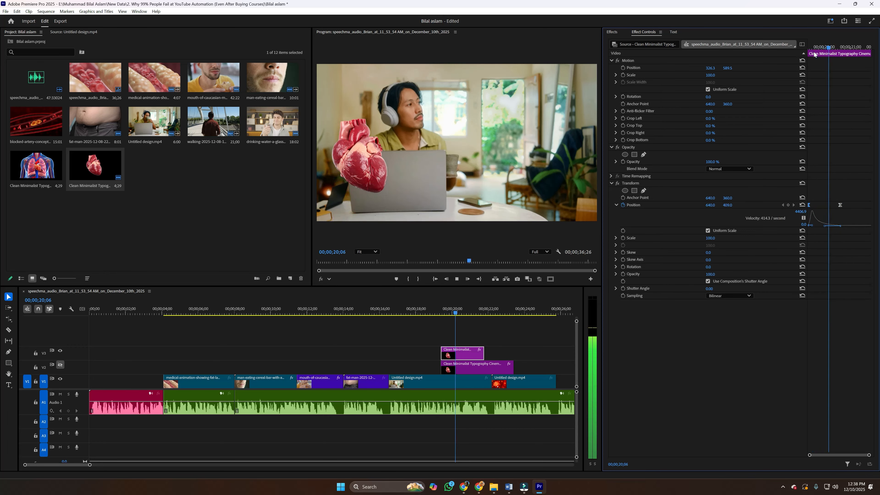
{"action": "key", "text": "space"}
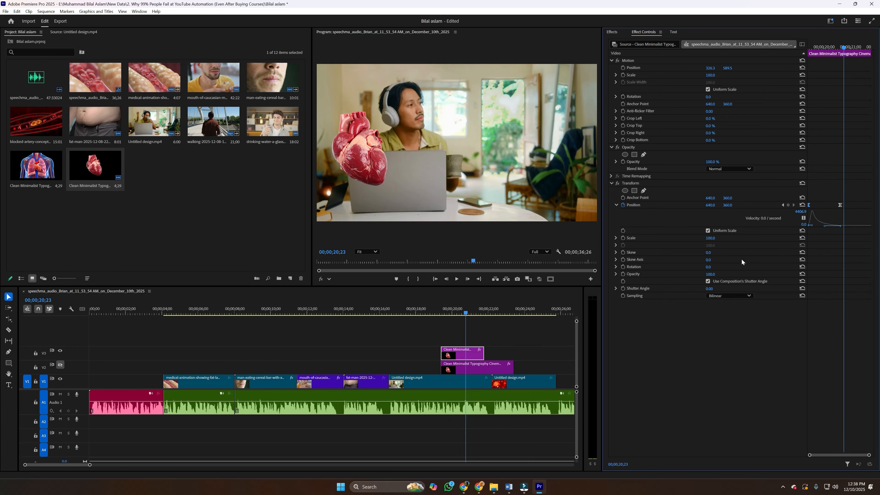
{"action": "left_click", "coordinate": [707, 290]}
{"action": "type", "text": "360"}
{"action": "key", "text": "Return"}
{"action": "left_click", "coordinate": [440, 309]}
{"action": "key", "text": "space"}
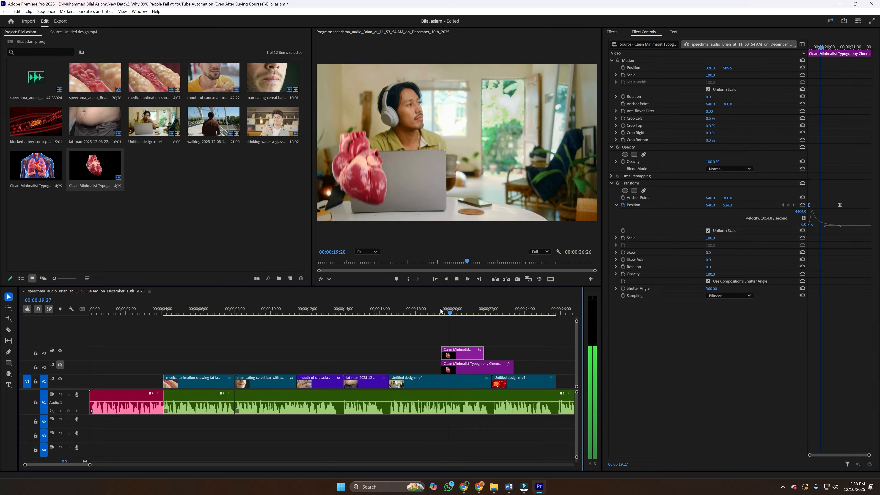
{"action": "key", "text": "space"}
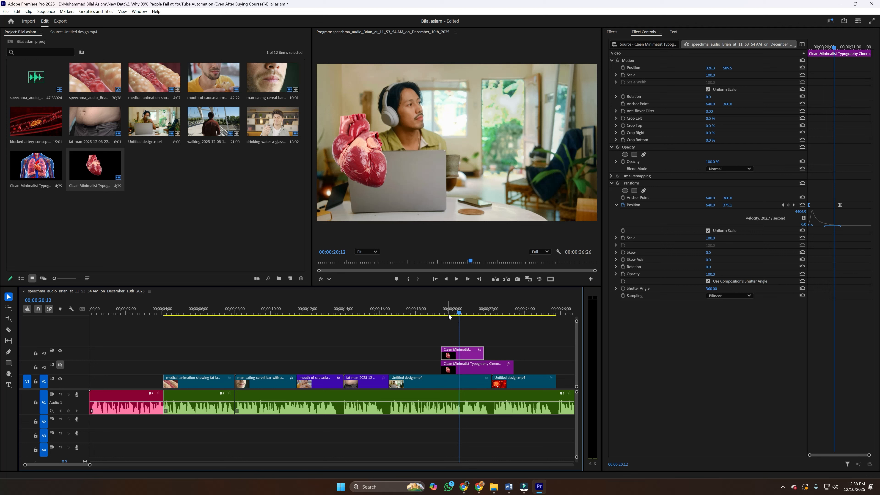
Solo each heart's track in turn and play back its rising animation.
{"action": "left_click", "coordinate": [61, 364]}
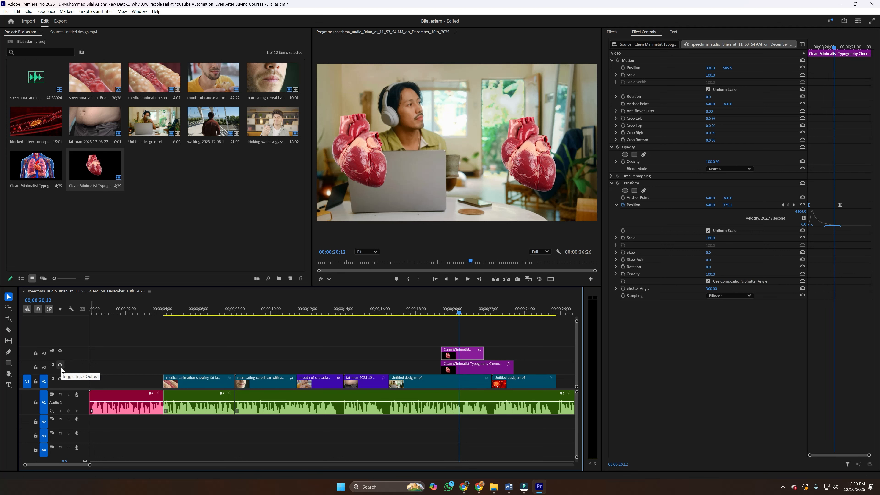
{"action": "left_click", "coordinate": [60, 364]}
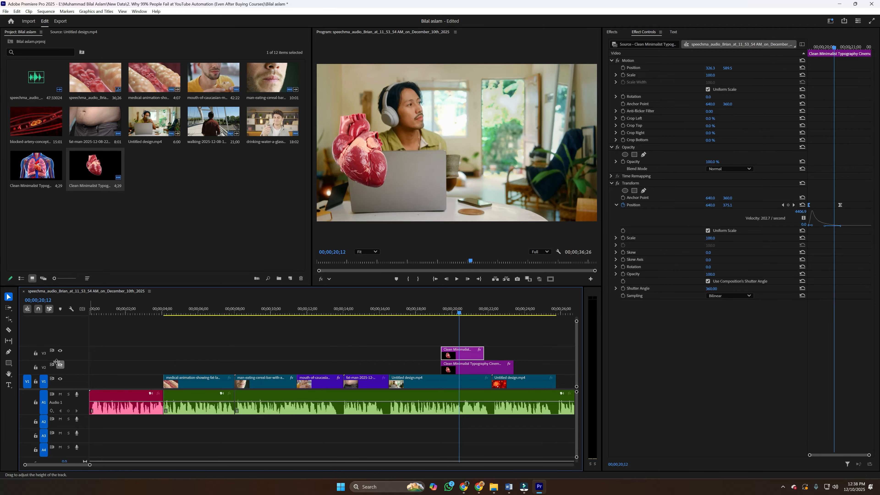
{"action": "left_click", "coordinate": [60, 365]}
{"action": "left_click", "coordinate": [60, 350]}
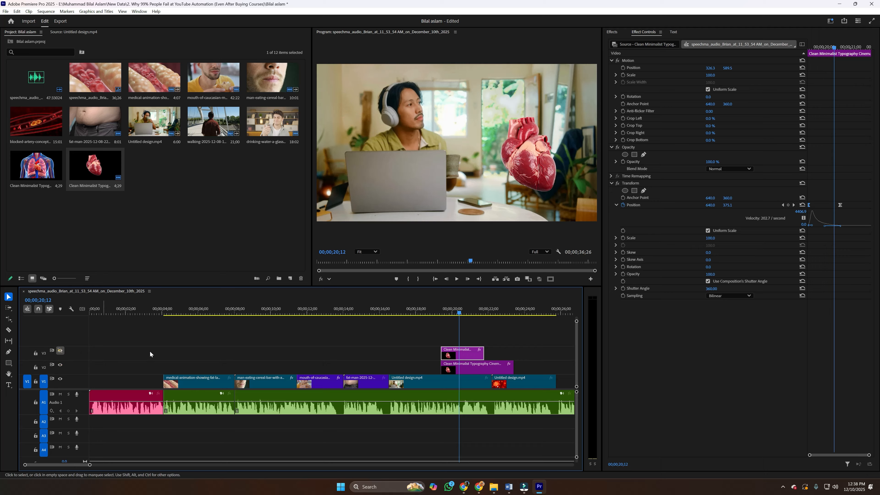
{"action": "left_click", "coordinate": [439, 309]}
{"action": "key", "text": "space"}
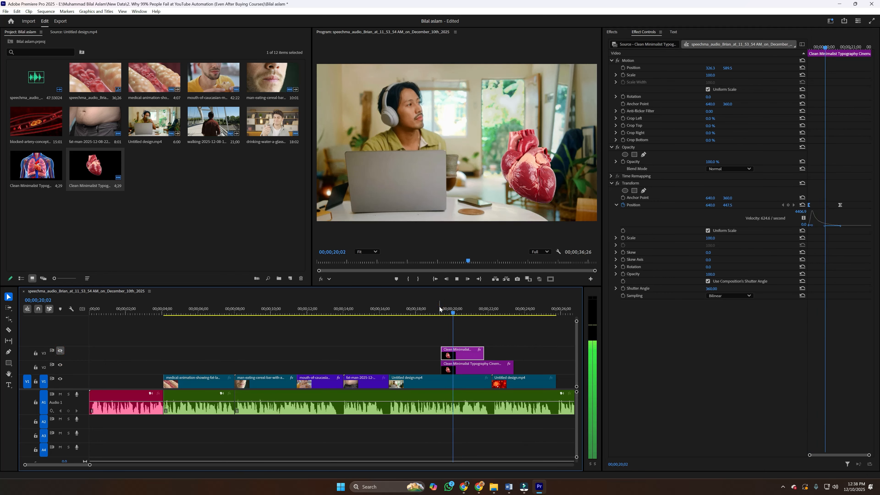
{"action": "key", "text": "space"}
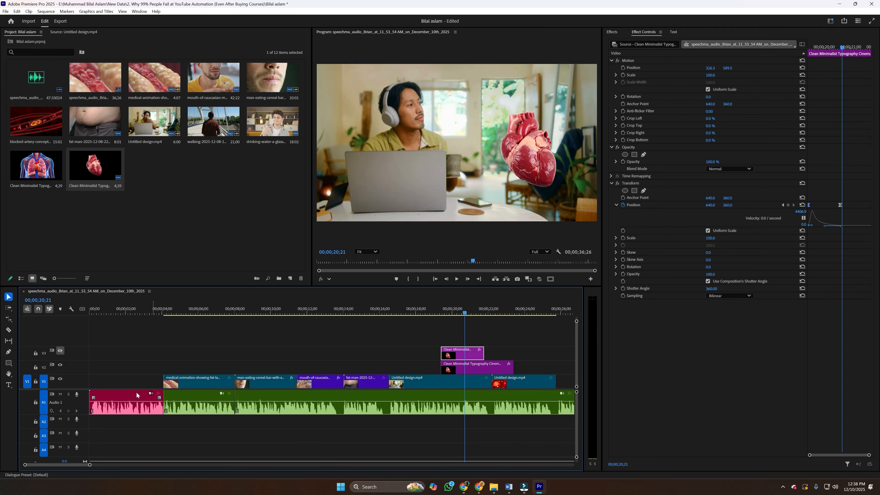
{"action": "left_click", "coordinate": [61, 365]}
{"action": "left_click", "coordinate": [60, 350]}
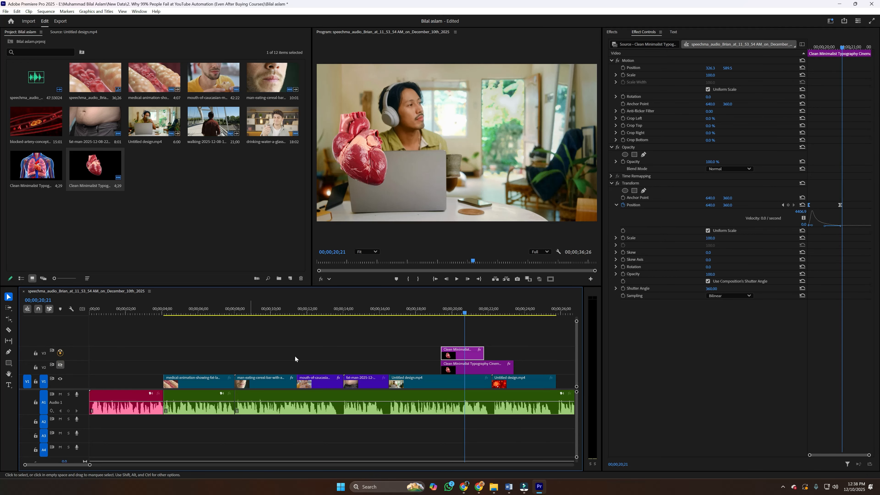
{"action": "left_click", "coordinate": [439, 313]}
{"action": "key", "text": "space"}
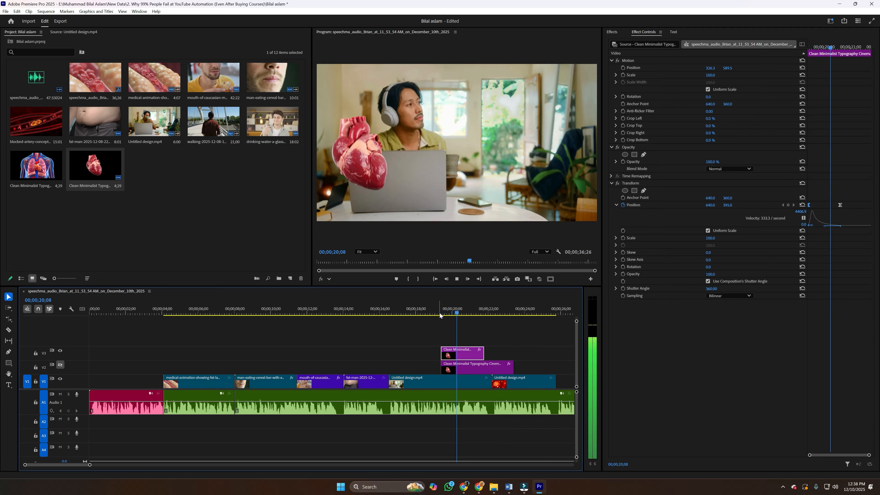
{"action": "key", "text": "space"}
Show both heart tracks again and preview the two hearts flying into place together.
{"action": "left_click", "coordinate": [60, 363]}
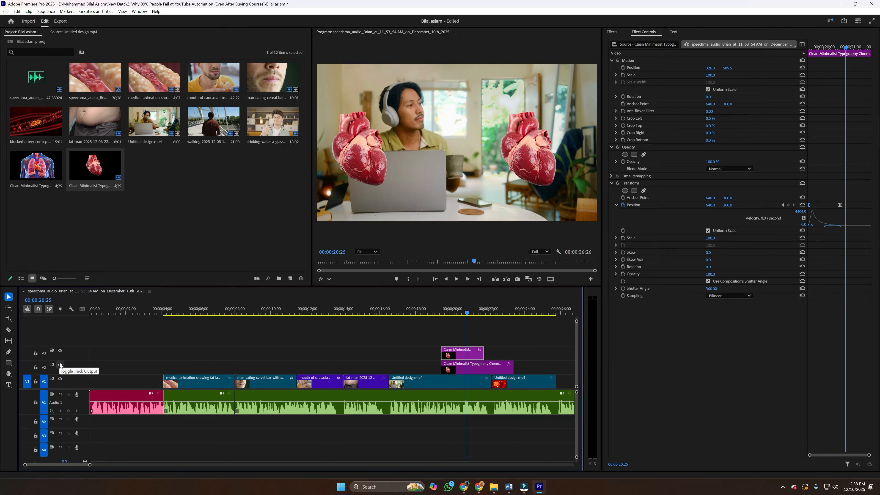
{"action": "left_click", "coordinate": [441, 312]}
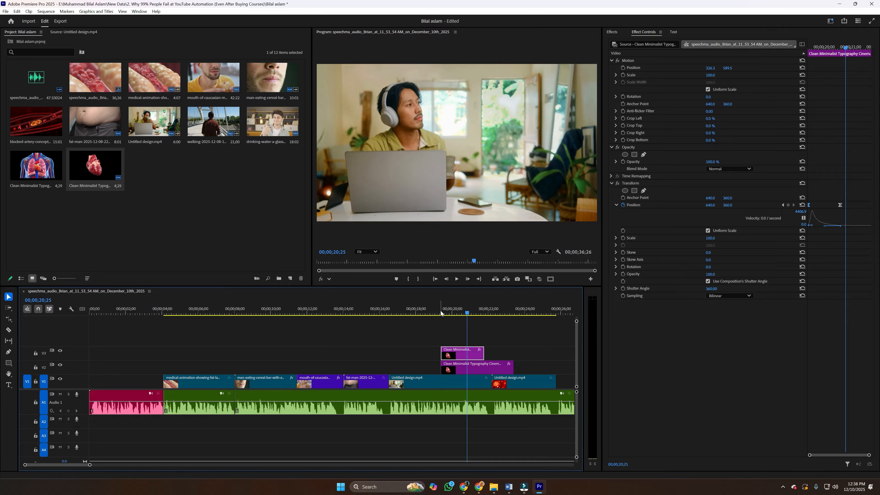
{"action": "key", "text": "space"}
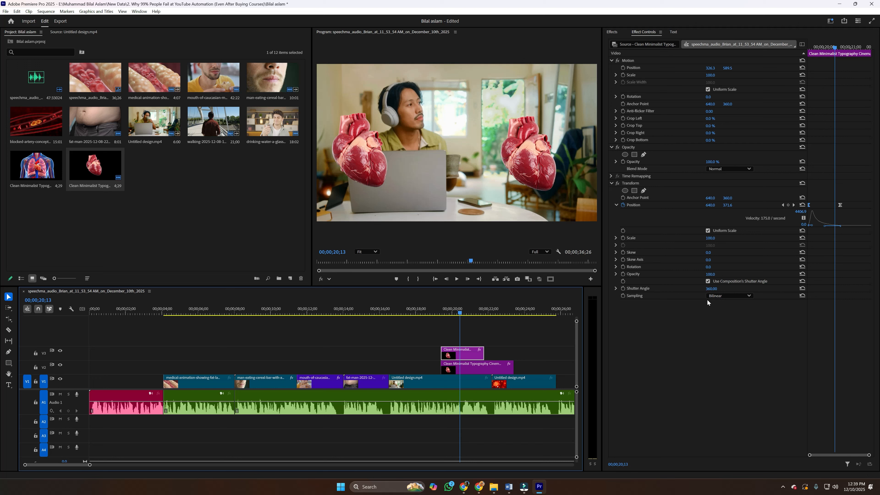
{"action": "left_click", "coordinate": [447, 313]}
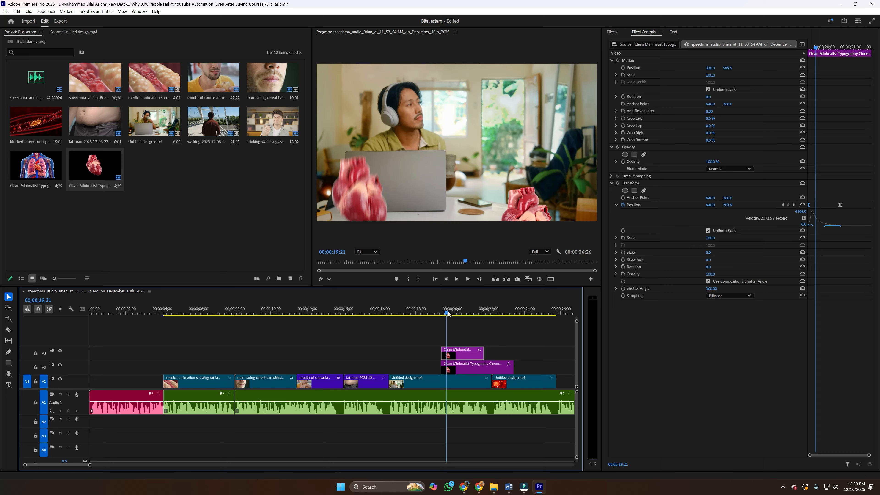
{"action": "left_click_drag", "start_coordinate": [447, 312], "coordinate": [450, 313]}
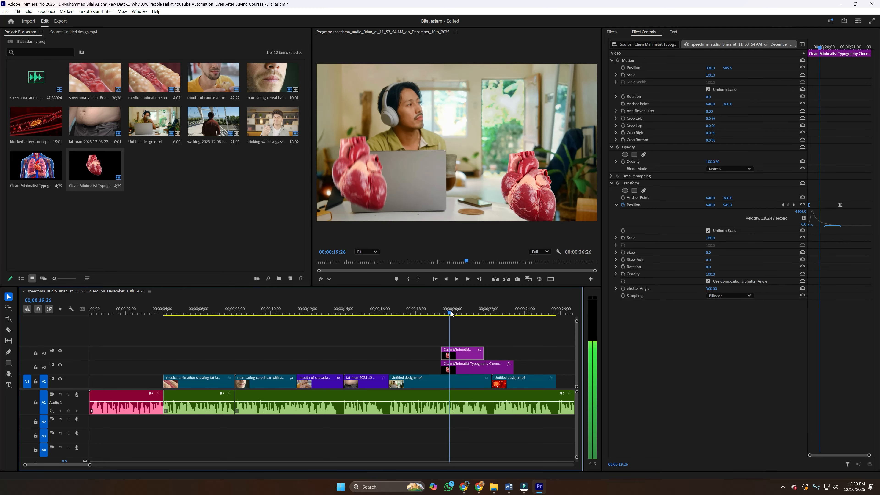
{"action": "left_click_drag", "start_coordinate": [450, 314], "coordinate": [452, 313]}
{"action": "key", "text": "space"}
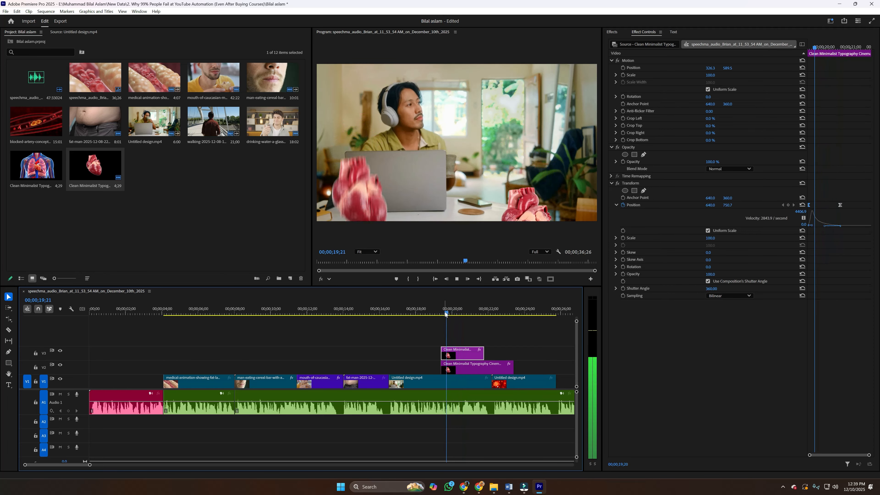
{"action": "key", "text": "space"}
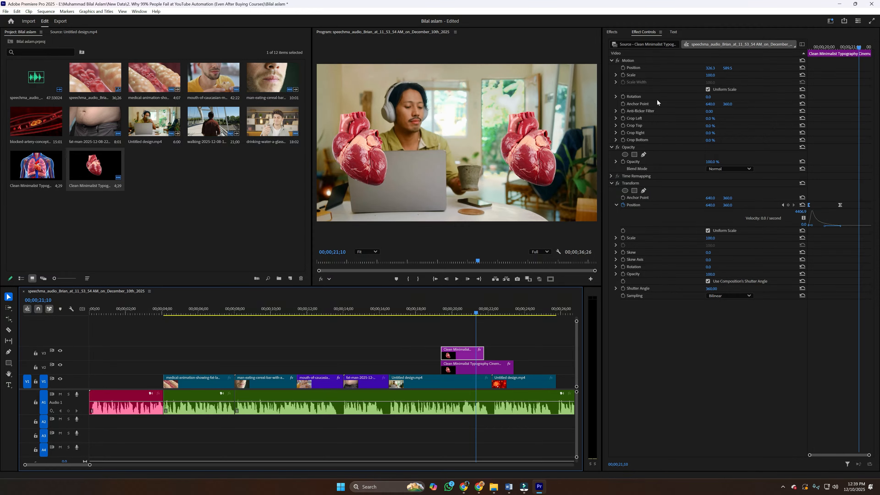
{"action": "left_click", "coordinate": [613, 32]}
Add a Drop Shadow to the top heart clip on V3 and raise its Distance to 10.
{"action": "left_click", "coordinate": [633, 42]}
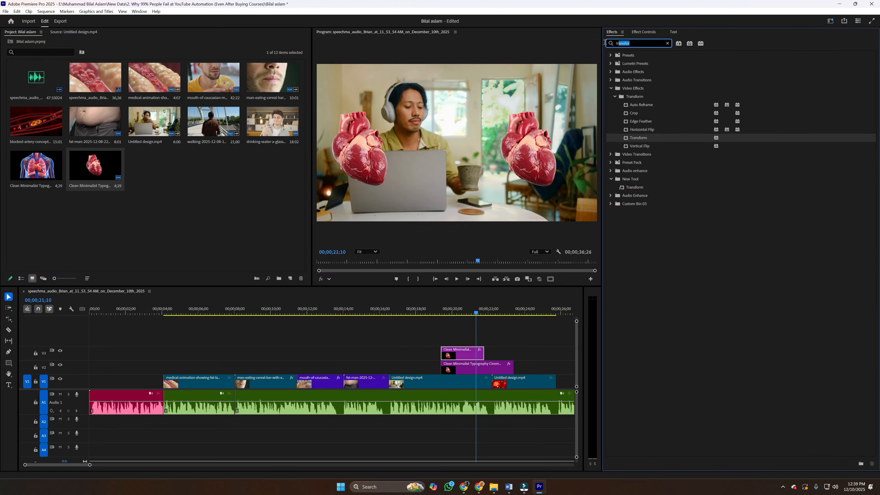
{"action": "type", "text": "shadow"}
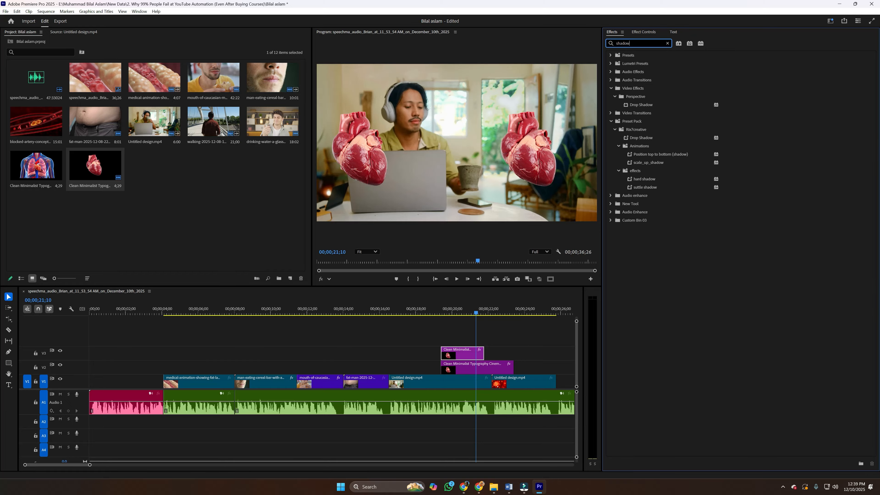
{"action": "left_click_drag", "start_coordinate": [641, 105], "coordinate": [460, 352]}
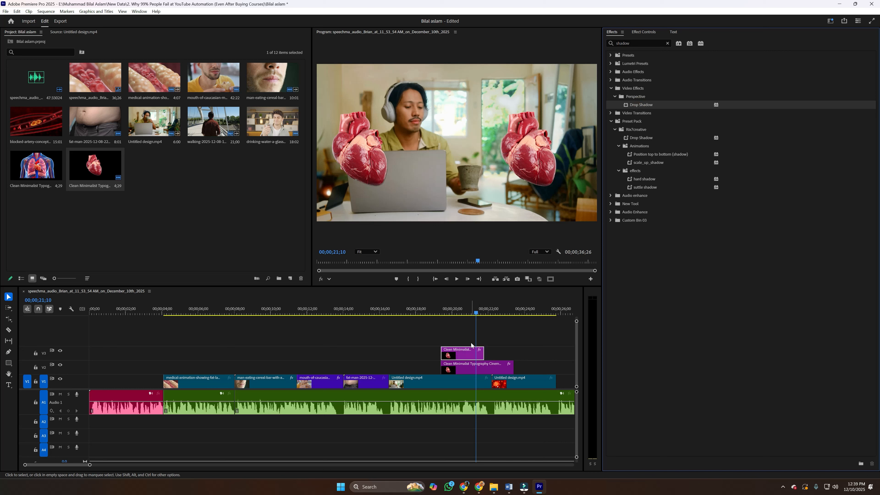
{"action": "left_click", "coordinate": [644, 35]}
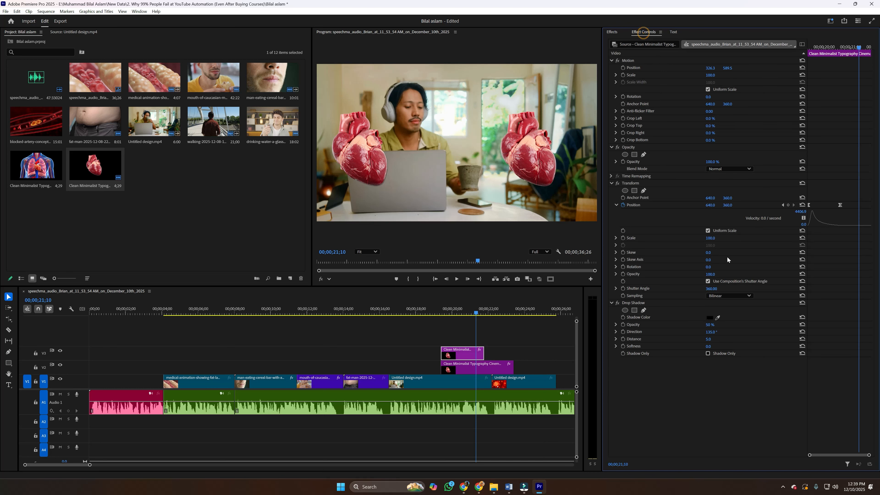
{"action": "left_click", "coordinate": [634, 302]}
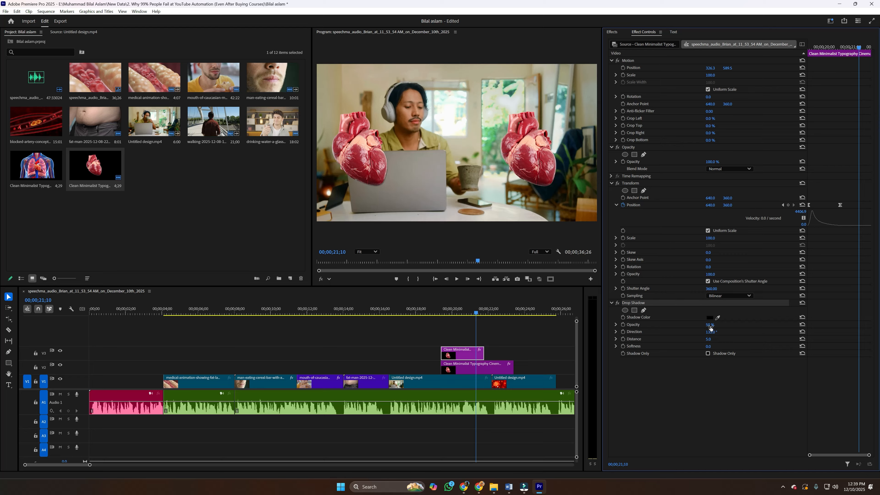
{"action": "mouse_move", "coordinate": [708, 341]}
{"action": "left_mouse_down"}
{"action": "mouse_move", "coordinate": [730, 334]}
{"action": "mouse_move", "coordinate": [712, 324]}
{"action": "mouse_move", "coordinate": [721, 324]}
{"action": "mouse_move", "coordinate": [721, 346]}
{"action": "left_mouse_up"}
{"action": "left_click", "coordinate": [435, 308]}
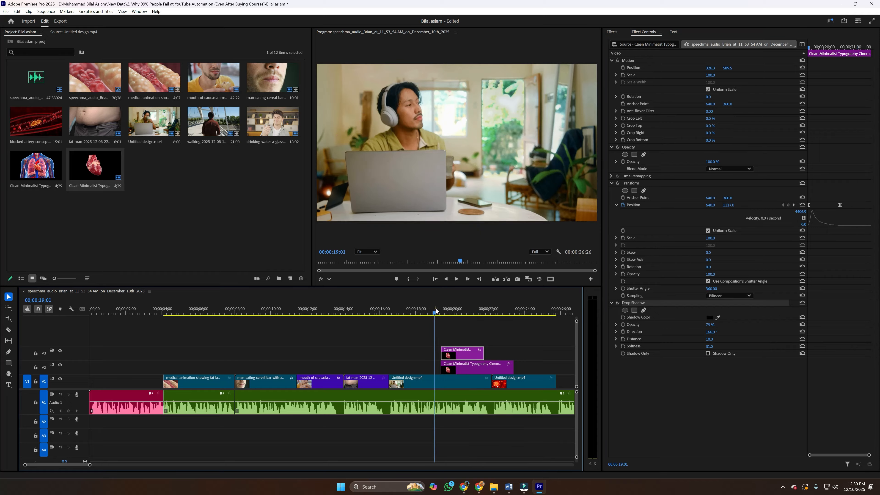
Trim the second heart clip on V2 to end with the first, then review the playback.
{"action": "key", "text": "space"}
{"action": "key", "text": "space"}
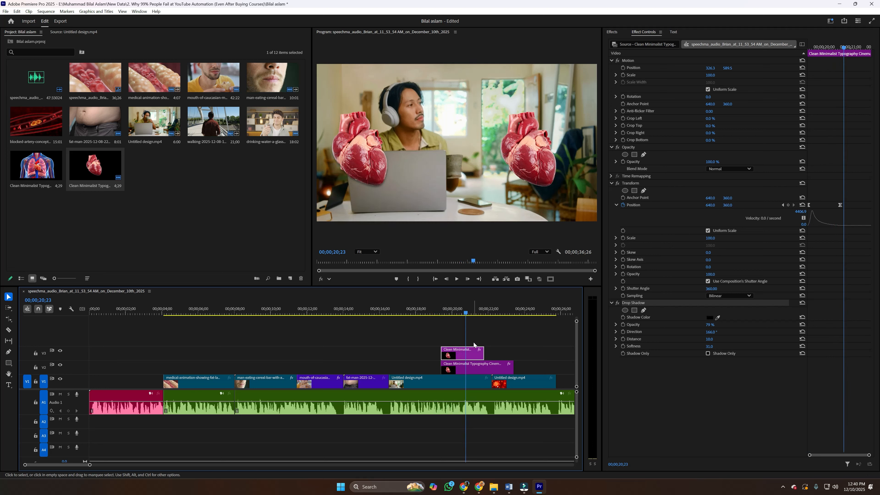
{"action": "left_click_drag", "start_coordinate": [513, 367], "coordinate": [491, 353]}
{"action": "left_click", "coordinate": [436, 311]}
{"action": "key", "text": "space"}
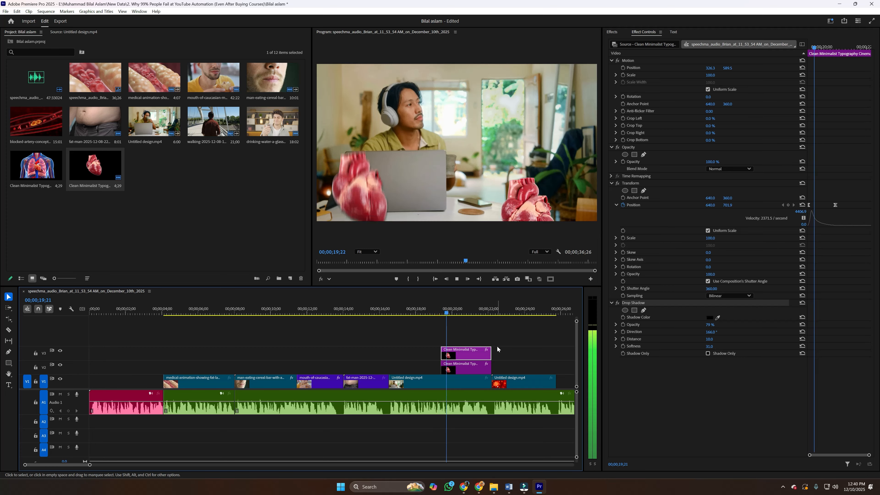
{"action": "left_click", "coordinate": [436, 312]}
{"action": "key", "text": "space"}
{"action": "key", "text": "space"}
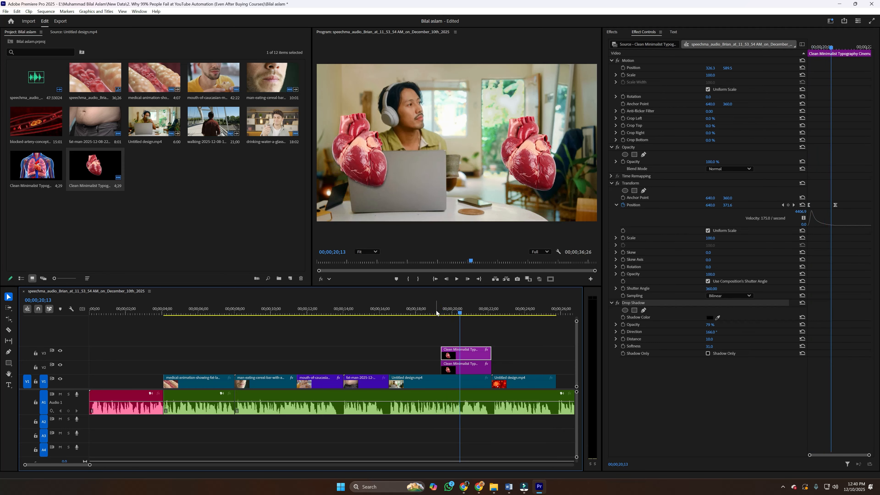
Cut the Untitled design.mp4 background on V1 where the hearts begin.
{"action": "left_click", "coordinate": [441, 311]}
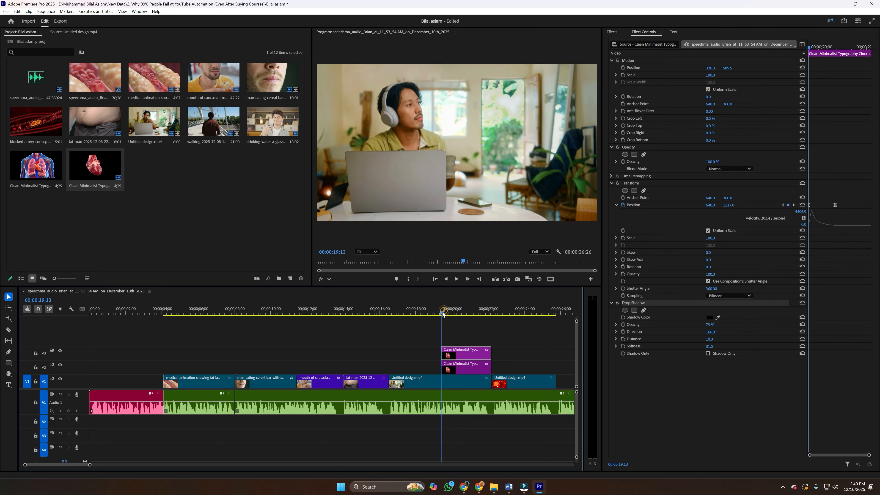
{"action": "left_click", "coordinate": [443, 381]}
{"action": "key", "text": "c"}
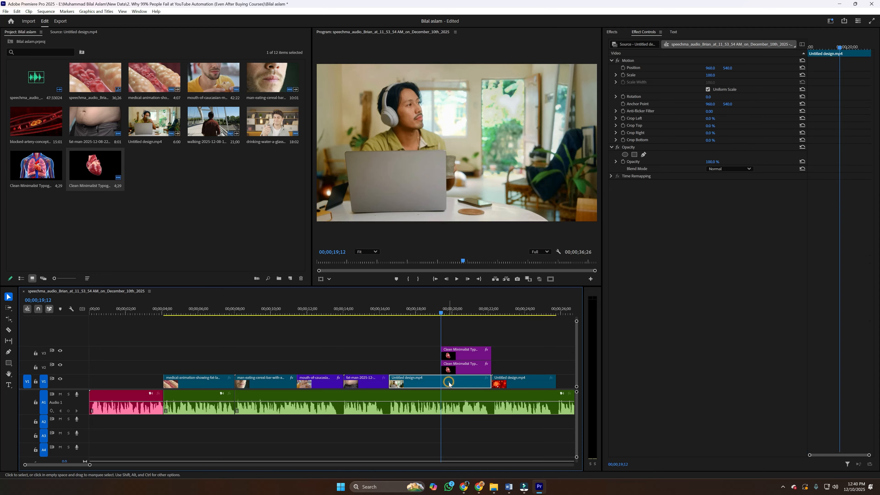
{"action": "left_click", "coordinate": [442, 383]}
{"action": "key", "text": "v"}
{"action": "left_click", "coordinate": [431, 308]}
{"action": "key", "text": "space"}
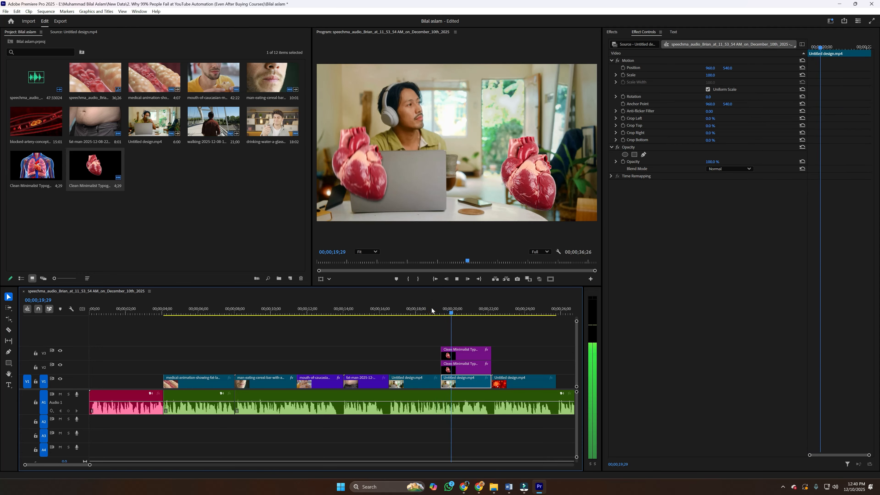
{"action": "key", "text": "space"}
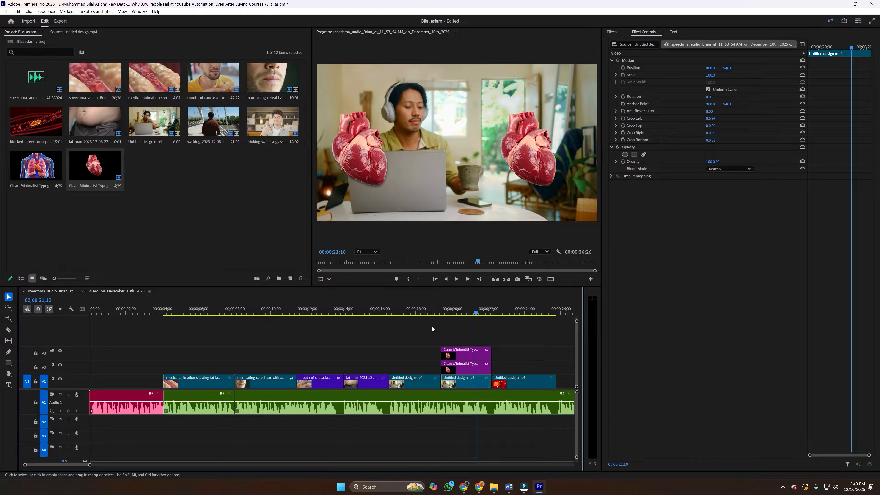
Apply Gaussian Blur to the background segment with Blurriness 24 and preview it.
{"action": "left_click", "coordinate": [612, 32]}
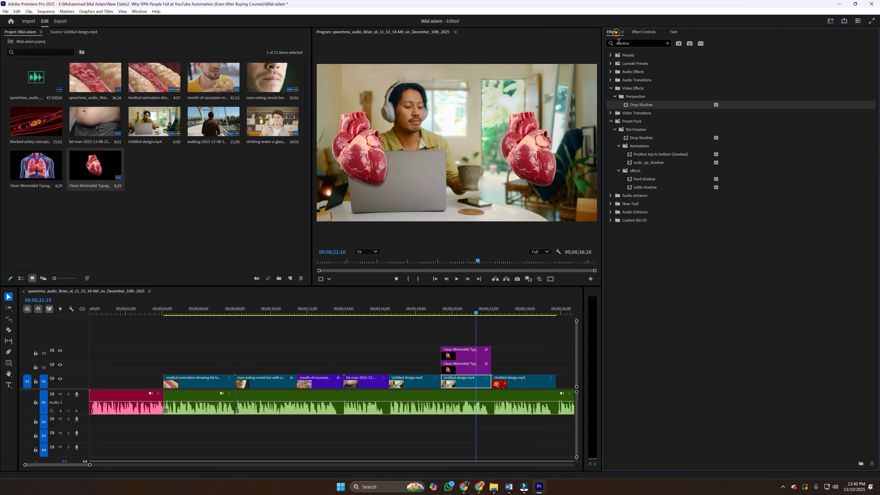
{"action": "left_click", "coordinate": [611, 44]}
{"action": "type", "text": "blur"}
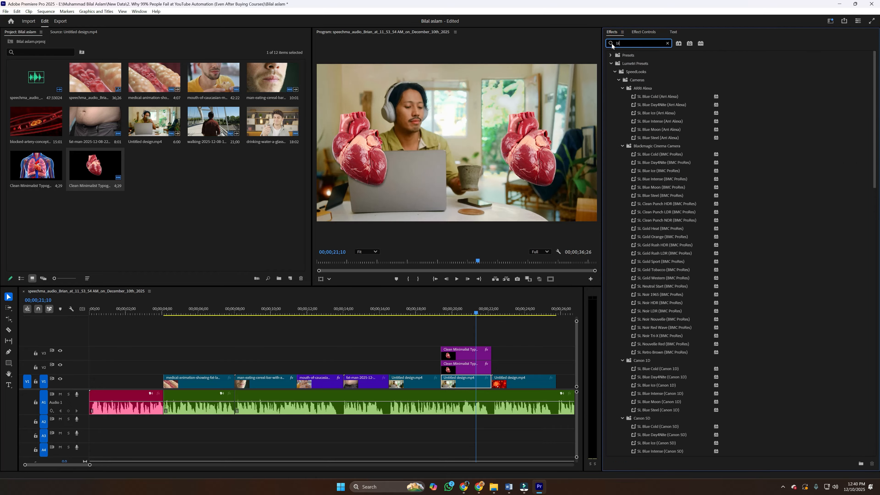
{"action": "left_click_drag", "start_coordinate": [638, 121], "coordinate": [458, 384]}
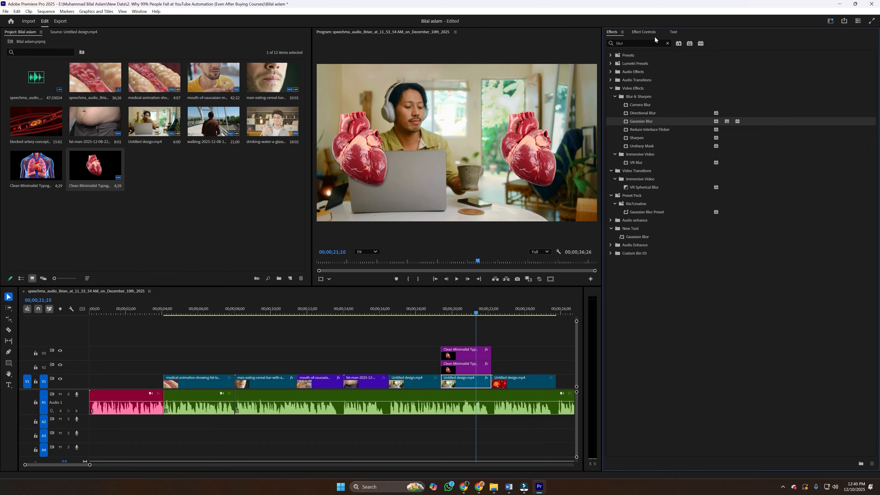
{"action": "left_click", "coordinate": [644, 32]}
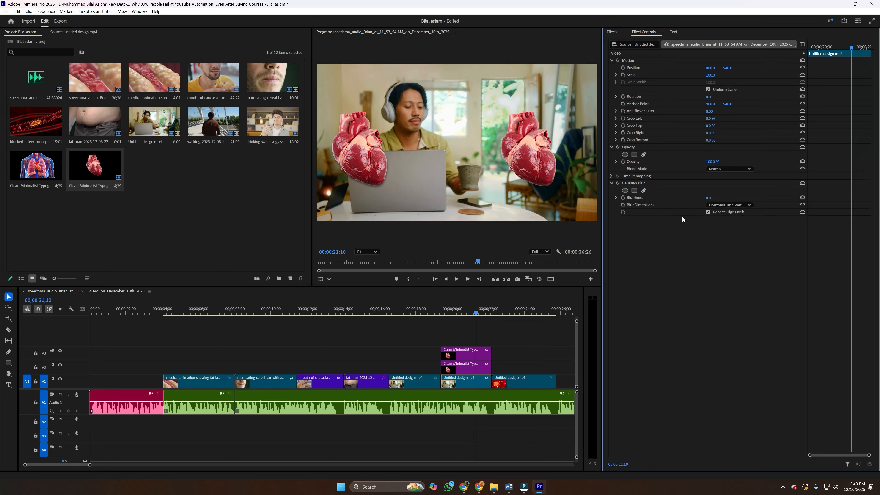
{"action": "left_click_drag", "start_coordinate": [707, 199], "coordinate": [717, 199]}
{"action": "left_click", "coordinate": [434, 308]}
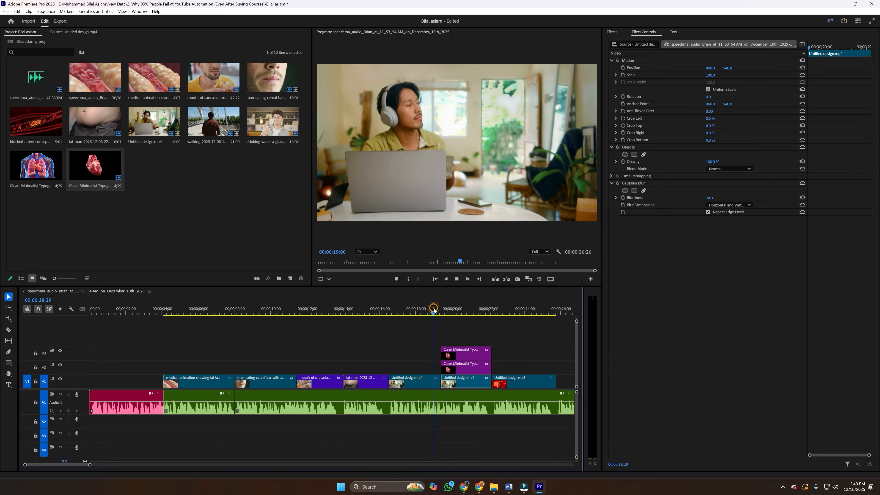
{"action": "key", "text": "space"}
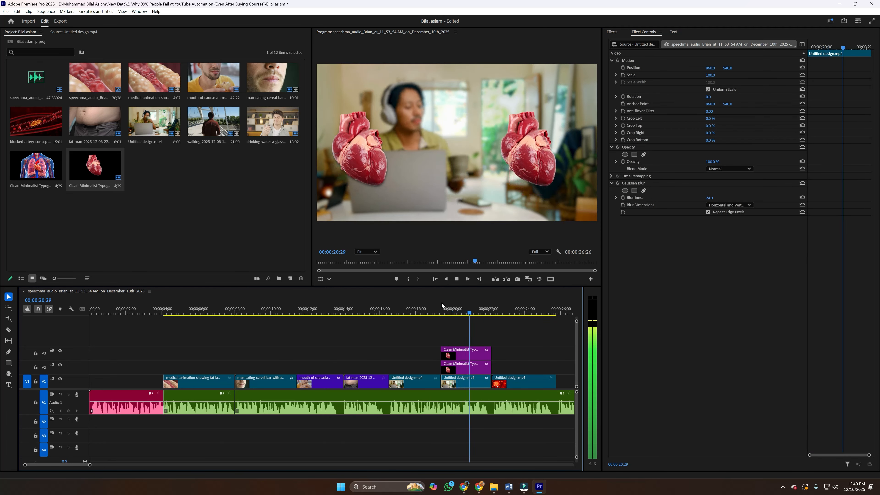
{"action": "key", "text": "space"}
{"action": "left_click", "coordinate": [434, 314]}
{"action": "key", "text": "space"}
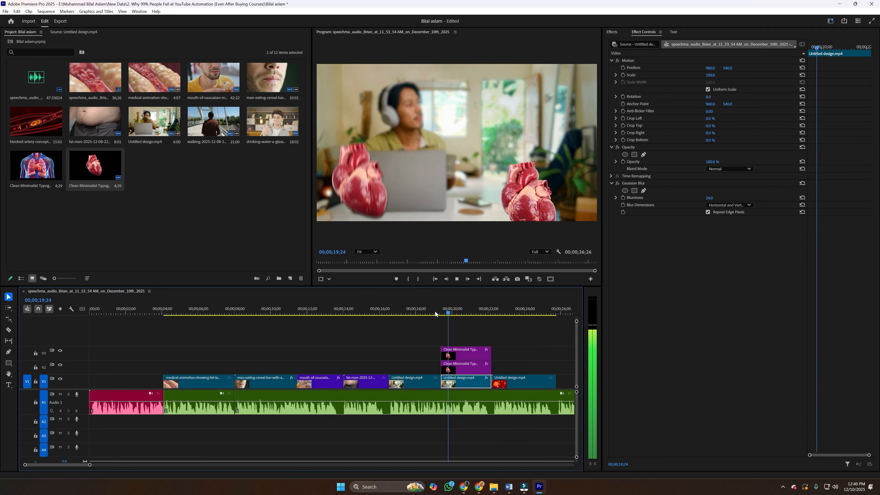
{"action": "key", "text": "space"}
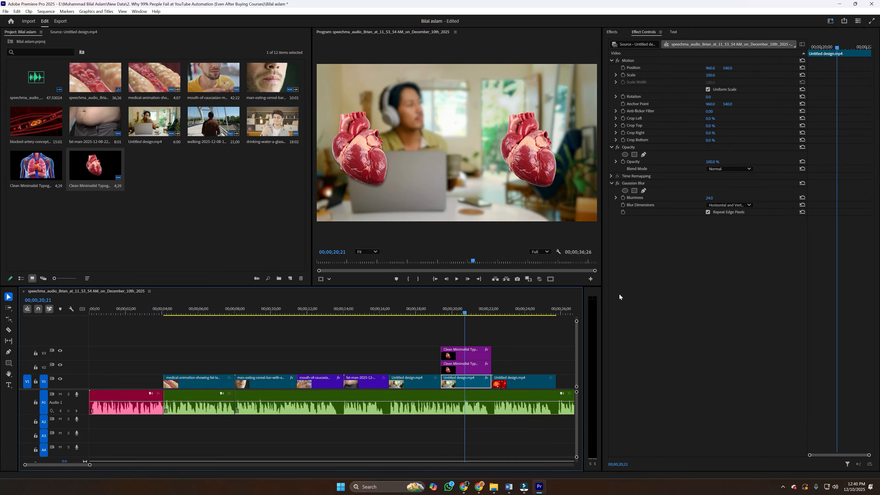
Undo the blur, lower the background's opacity to 71%, and save the project.
{"action": "key", "text": "ctrl+z"}
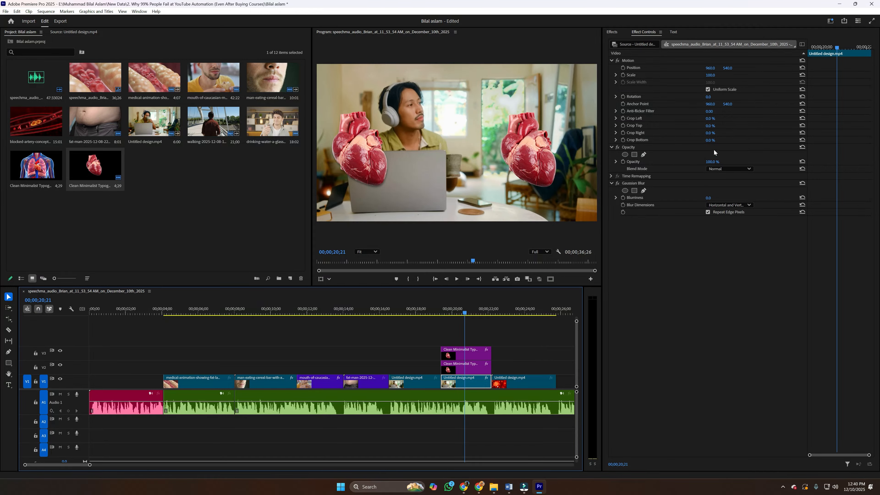
{"action": "left_click_drag", "start_coordinate": [712, 163], "coordinate": [701, 162]}
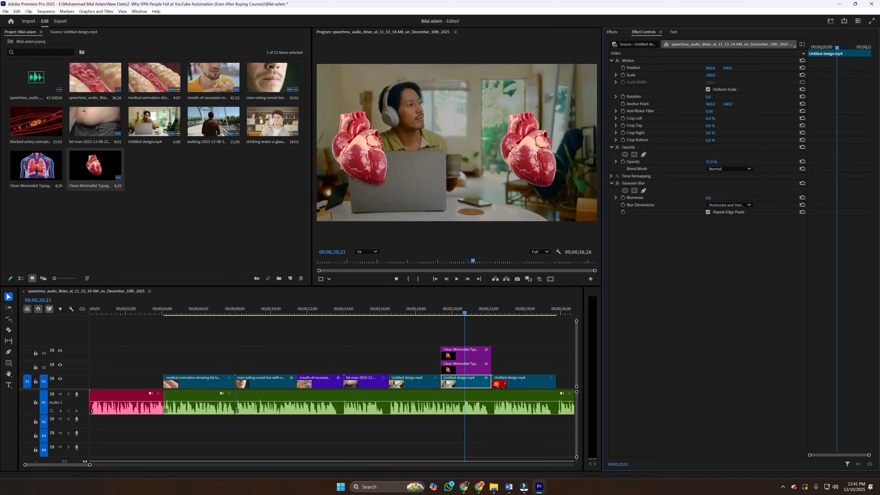
{"action": "left_click", "coordinate": [434, 306]}
{"action": "key", "text": "space"}
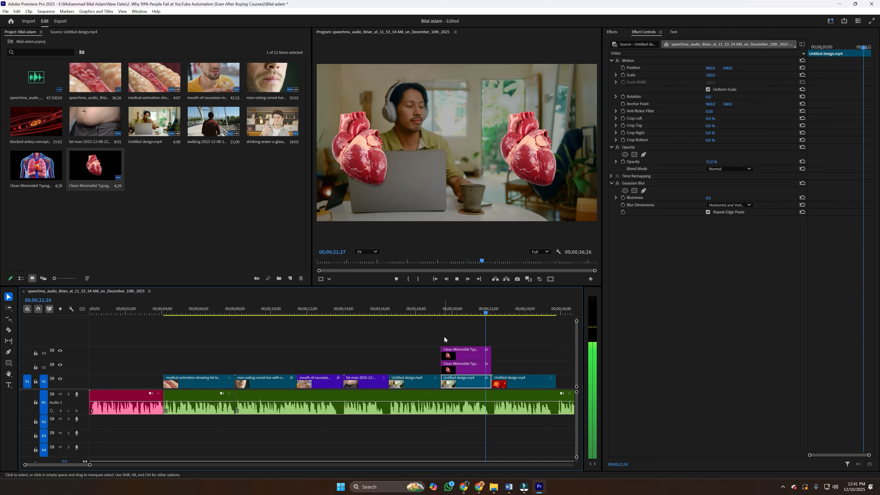
{"action": "key", "text": "space"}
{"action": "key", "text": "ctrl+s"}
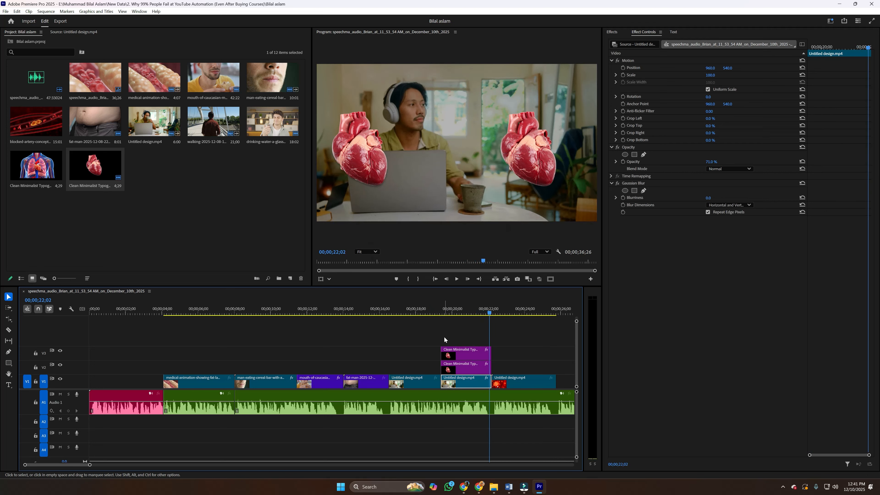
{"action": "left_click", "coordinate": [468, 334]}
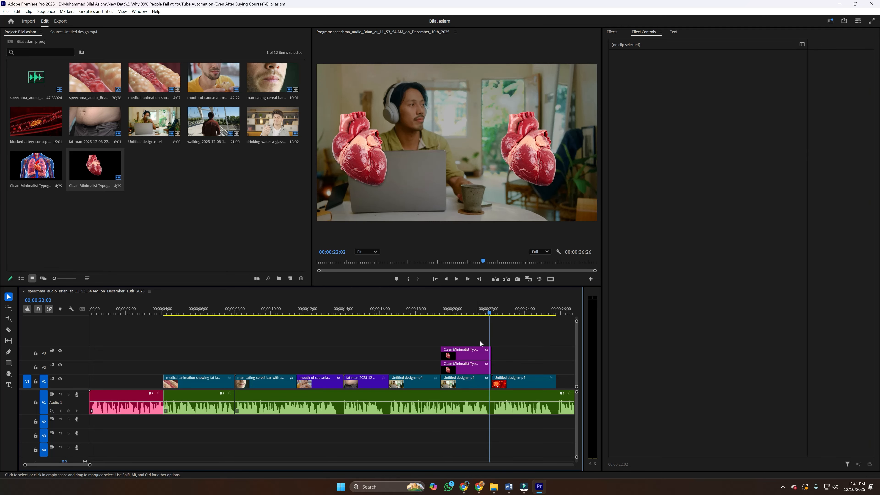
{"action": "left_click", "coordinate": [467, 353]}
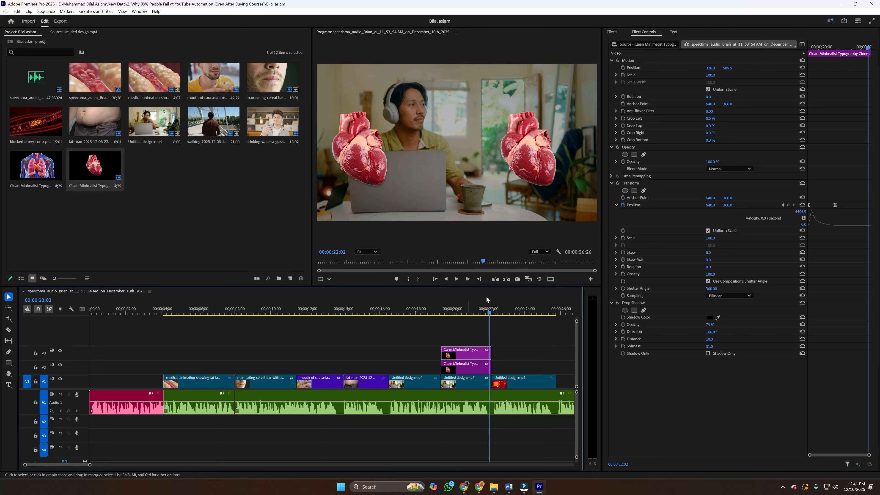
{"action": "left_click", "coordinate": [612, 32]}
{"action": "double_click", "coordinate": [620, 43]}
{"action": "type", "text": "ti"}
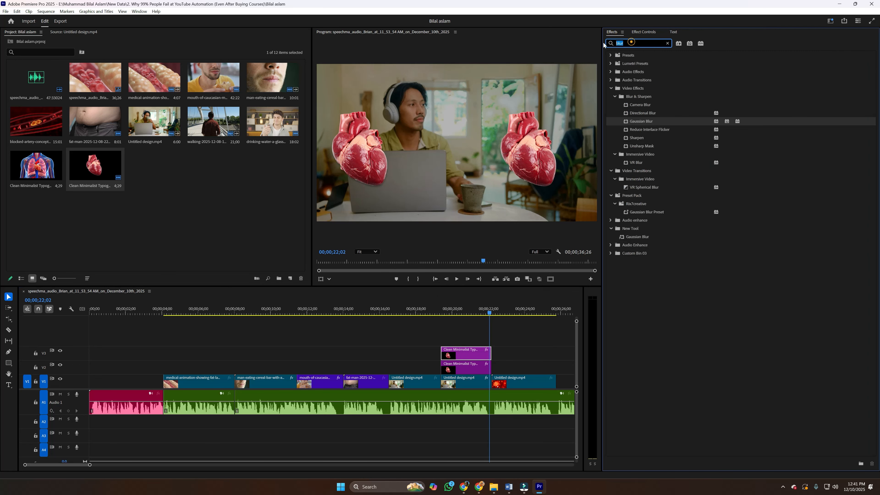
{"action": "type", "text": "nt"}
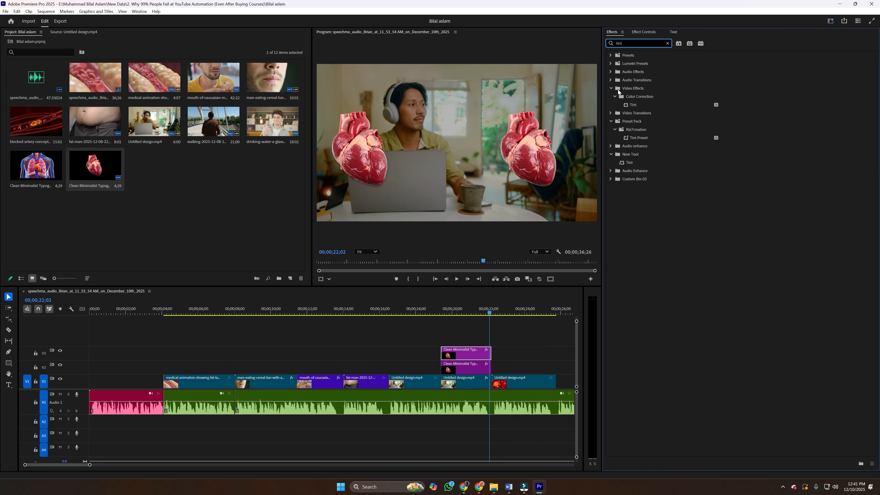
{"action": "left_click_drag", "start_coordinate": [631, 104], "coordinate": [462, 350]}
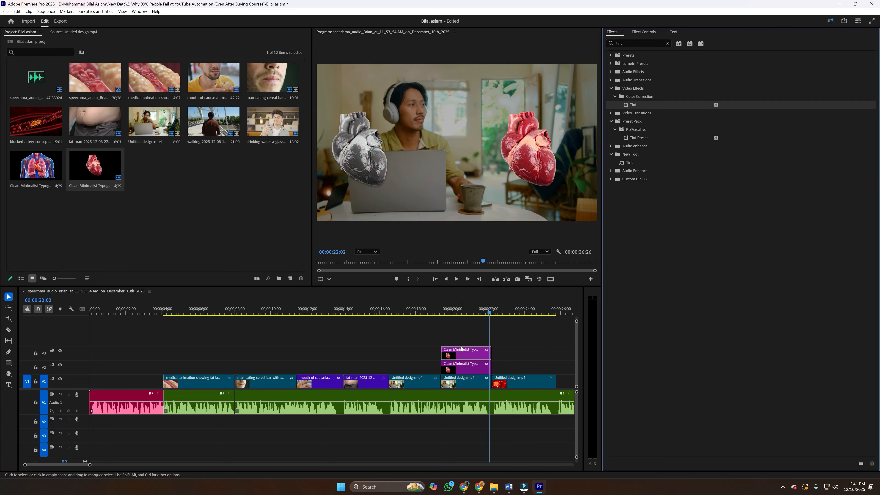
{"action": "left_click", "coordinate": [644, 31]}
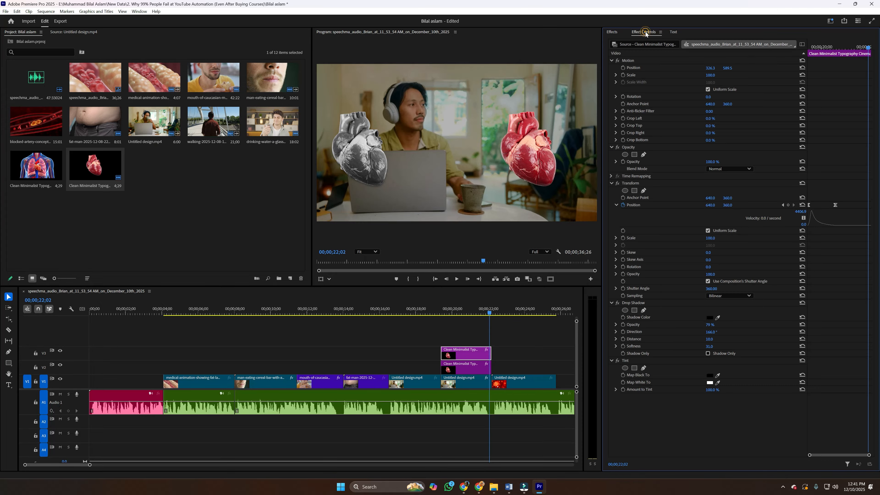
{"action": "left_click", "coordinate": [709, 382]}
{"action": "left_click_drag", "start_coordinate": [423, 264], "coordinate": [390, 206]}
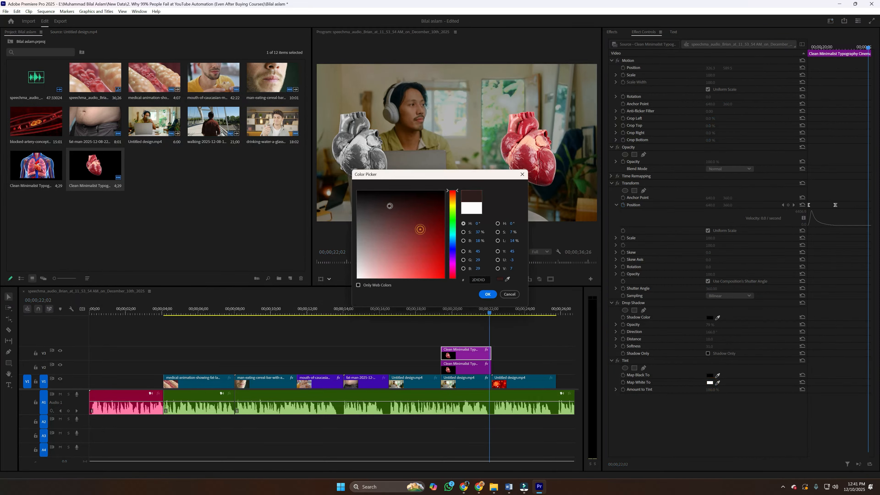
{"action": "left_click", "coordinate": [452, 207]}
{"action": "left_click", "coordinate": [415, 265]}
{"action": "left_click_drag", "start_coordinate": [414, 264], "coordinate": [416, 265]}
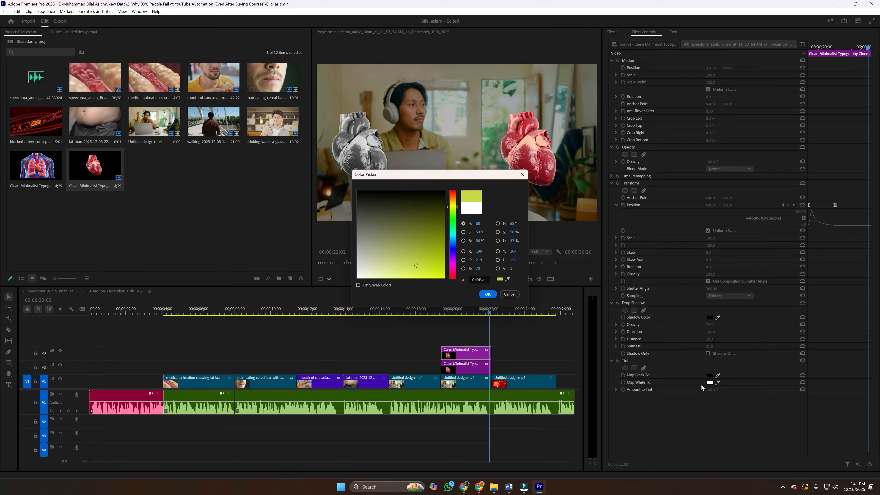
{"action": "left_click", "coordinate": [486, 295]}
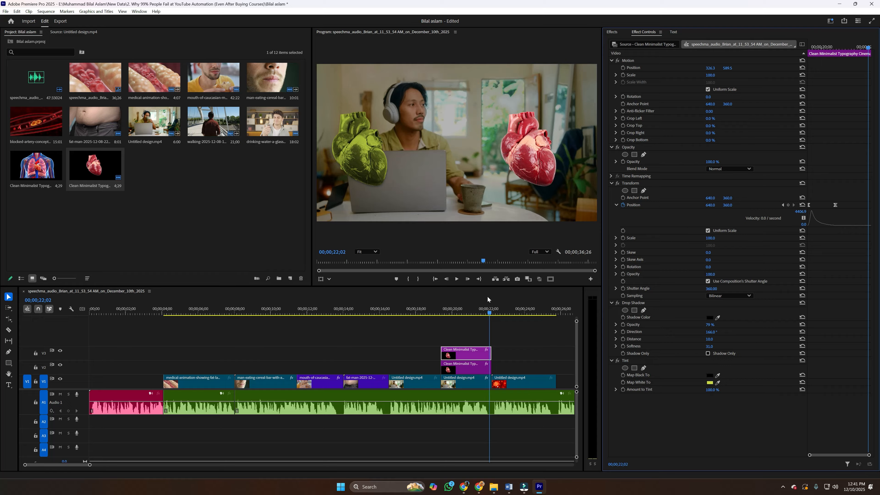
{"action": "key", "text": "ctrl+z"}
{"action": "key", "text": "ctrl+z"}
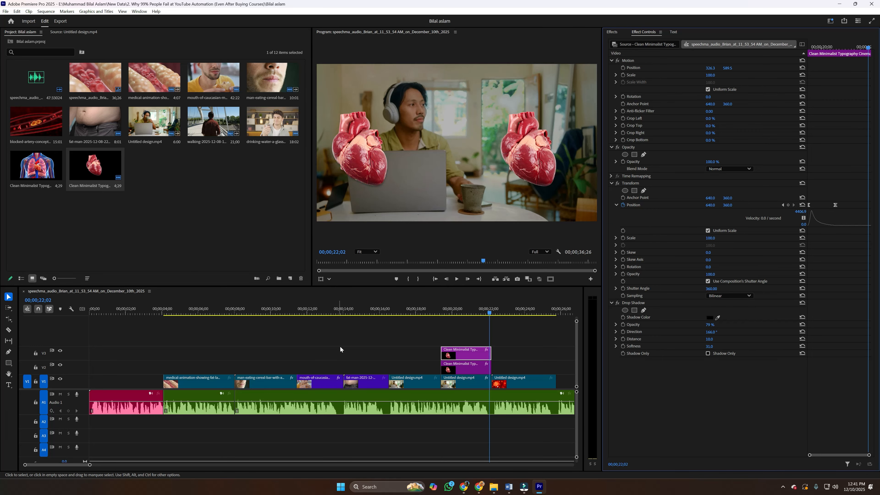
{"action": "key", "text": "space"}
{"action": "left_click_drag", "start_coordinate": [90, 465], "coordinate": [116, 471]}
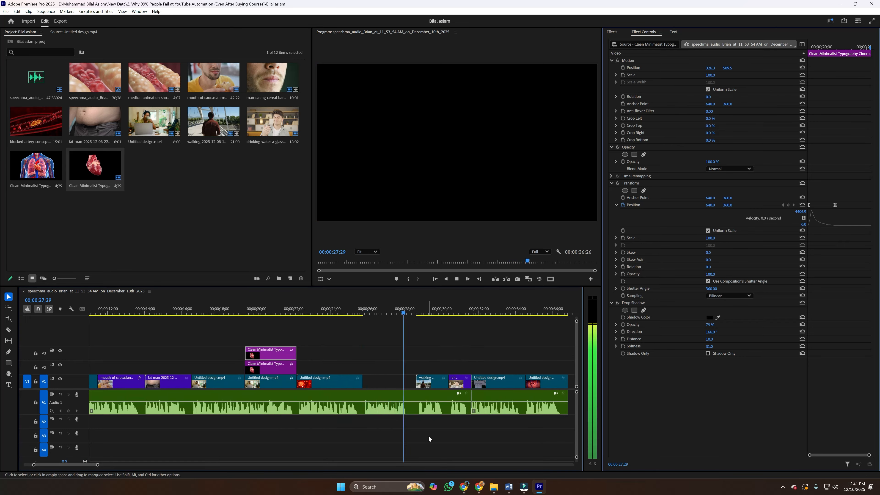
Save the project and return the playhead to 00;00;00;00.
{"action": "key", "text": "space"}
{"action": "key", "text": "ctrl+s"}
{"action": "left_click_drag", "start_coordinate": [186, 310], "coordinate": [27, 309]}
{"action": "key", "text": "space"}
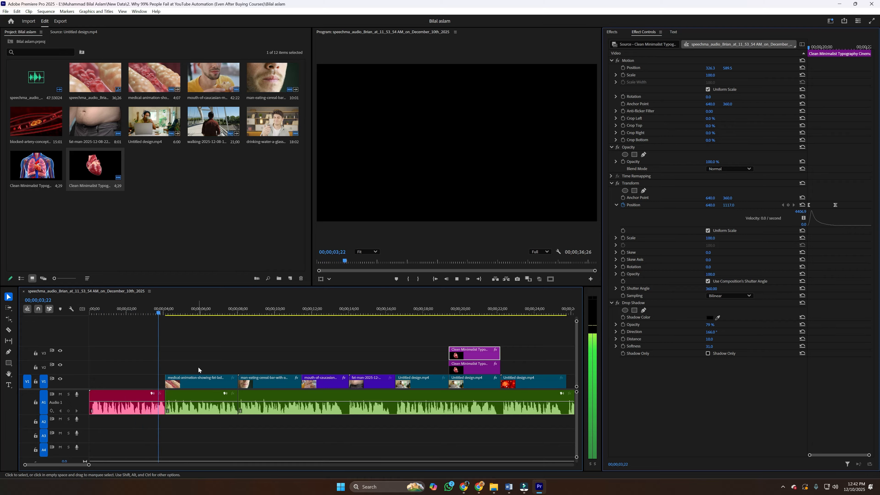
{"action": "key", "text": "space"}
{"action": "left_click_drag", "start_coordinate": [122, 307], "coordinate": [80, 308]}
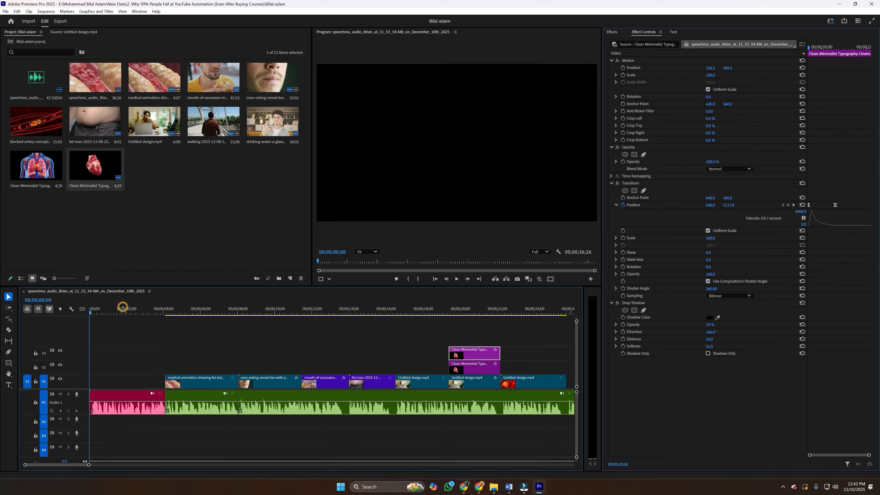
Drag Screenshoot.png from the Data folder onto V2 at the very start of the sequence.
{"action": "mouse_move", "coordinate": [493, 487]}
{"action": "left_click", "coordinate": [473, 462]}
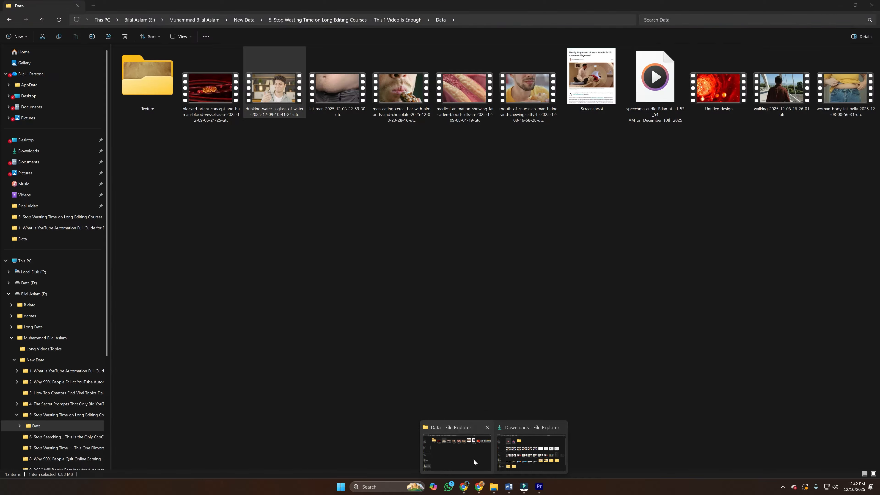
{"action": "left_click", "coordinate": [362, 227]}
{"action": "left_click_drag", "start_coordinate": [591, 80], "coordinate": [89, 367]}
{"action": "left_click_drag", "start_coordinate": [183, 366], "coordinate": [137, 367]}
{"action": "key", "text": "space"}
{"action": "key", "text": "space"}
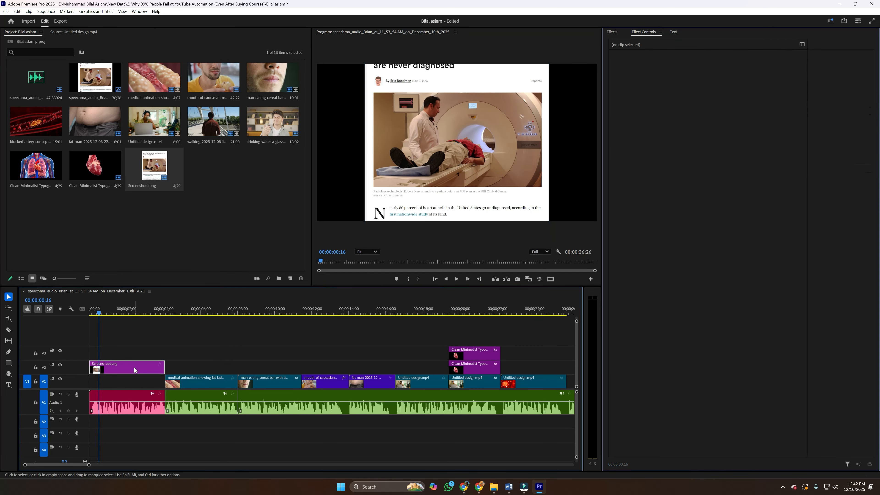
Scale the article screenshot to 65% and save the project.
{"action": "left_click_drag", "start_coordinate": [710, 75], "coordinate": [698, 75]}
{"action": "left_click", "coordinate": [177, 348]}
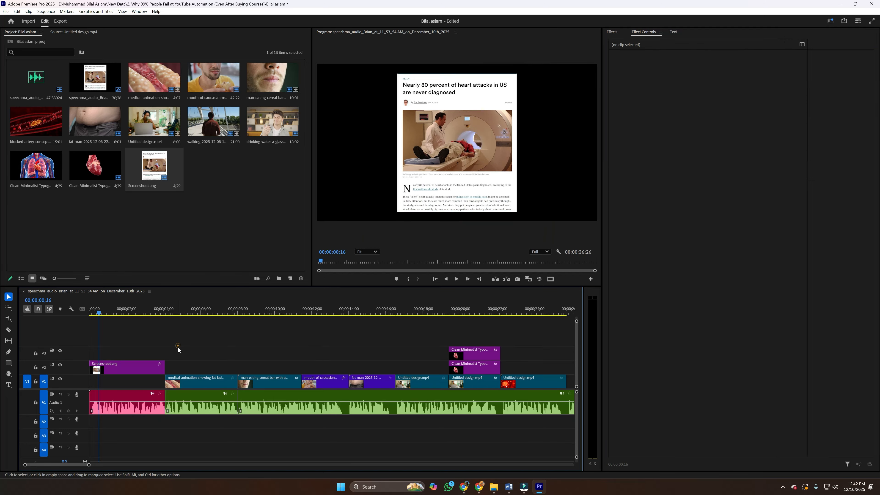
{"action": "key", "text": "space"}
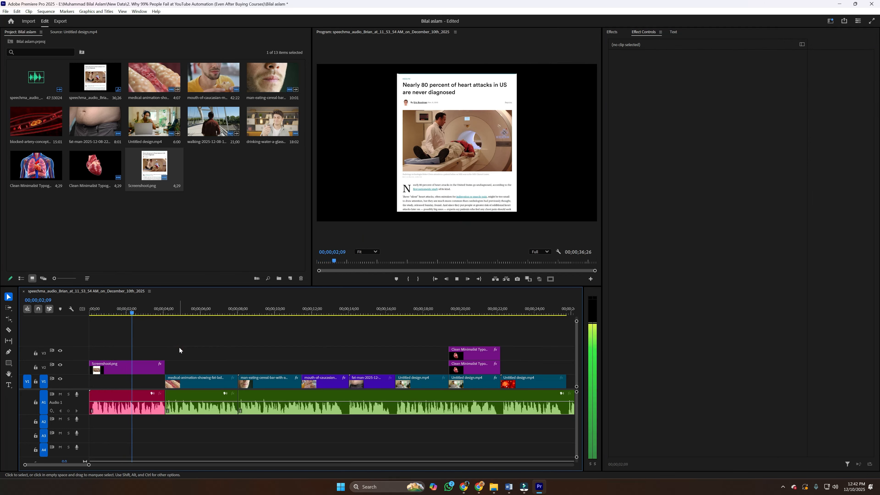
{"action": "key", "text": "space"}
{"action": "key", "text": "ctrl+s"}
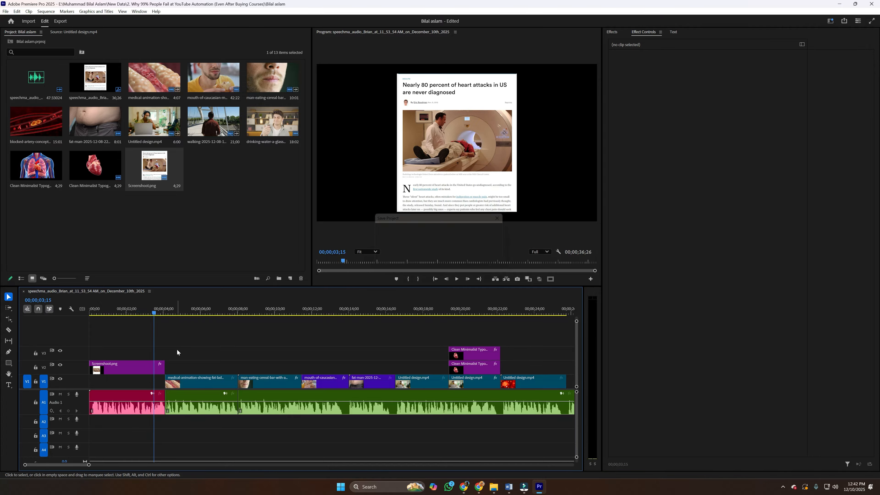
Drag Logo Texture Blue BG from the Texture folder into the sequence at its start.
{"action": "left_click", "coordinate": [537, 488]}
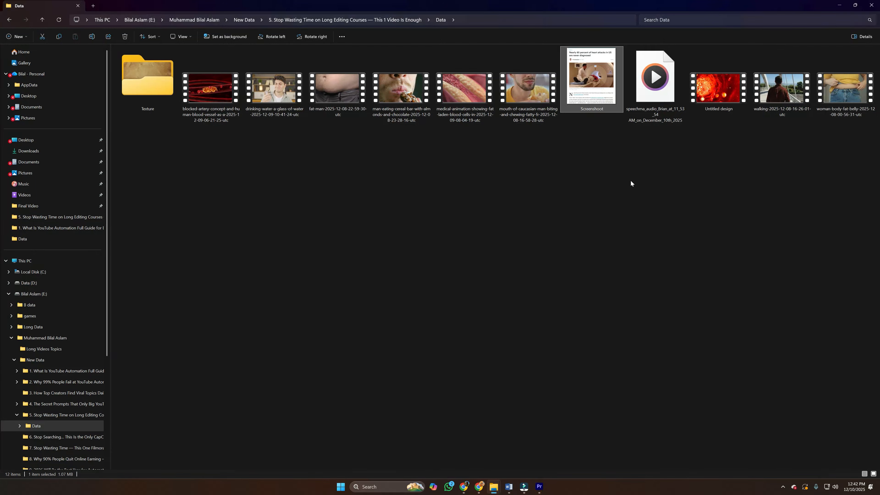
{"action": "double_click", "coordinate": [152, 84]}
{"action": "left_click_drag", "start_coordinate": [158, 88], "coordinate": [90, 343]}
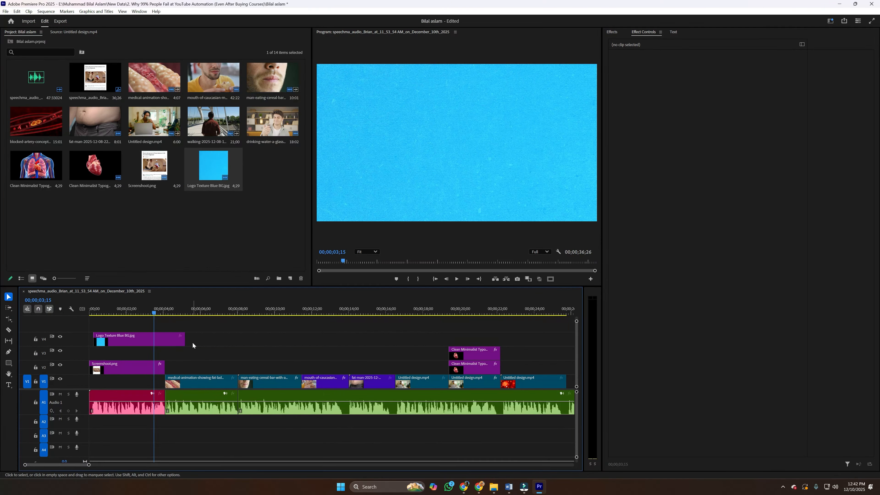
Move the Logo Texture Blue BG clip to V1 under Screenshoot.png and nudge the screenshot slightly left.
{"action": "left_click_drag", "start_coordinate": [146, 342], "coordinate": [165, 380]}
{"action": "left_click", "coordinate": [137, 342]}
{"action": "left_click", "coordinate": [105, 307]}
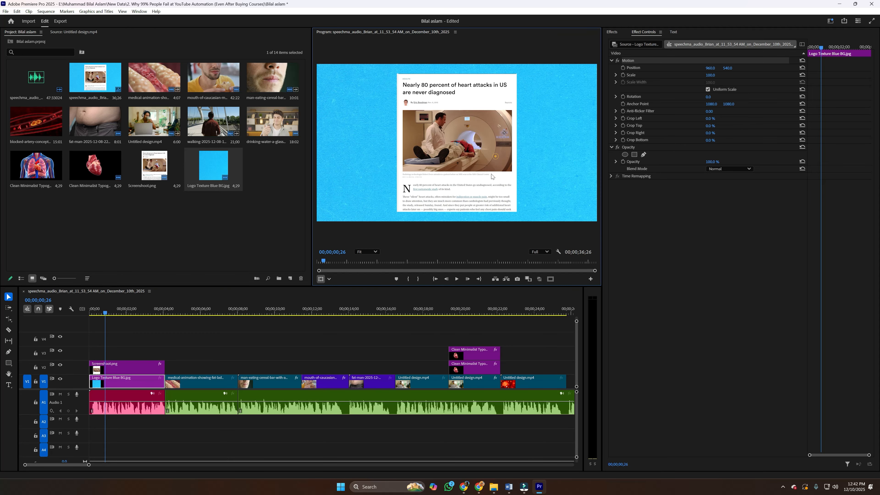
{"action": "left_click", "coordinate": [138, 366]}
{"action": "left_click_drag", "start_coordinate": [476, 152], "coordinate": [474, 151]}
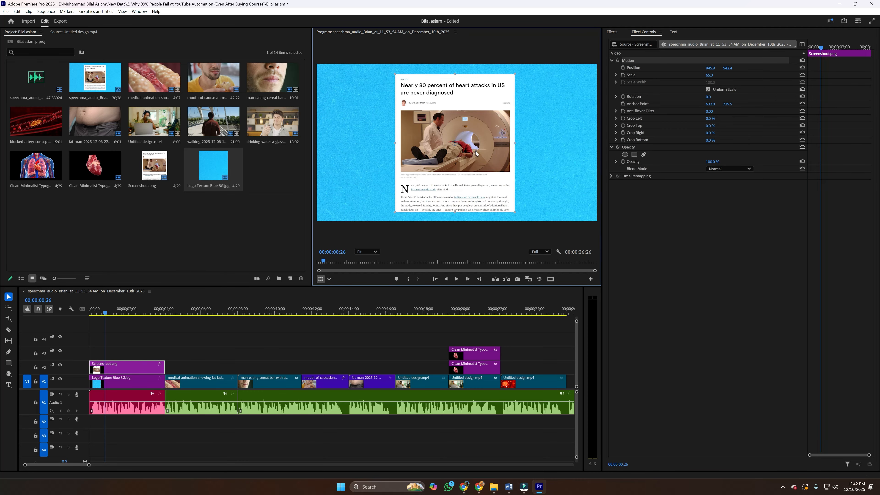
{"action": "left_click", "coordinate": [278, 337]}
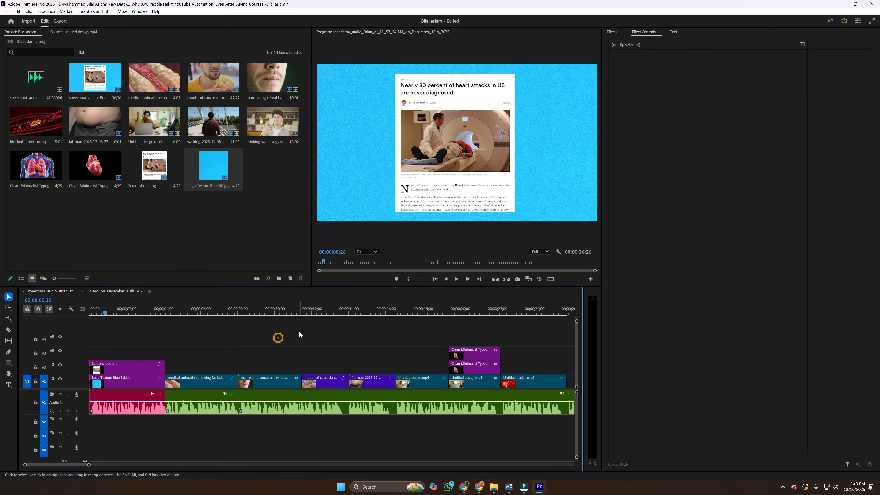
Draw a rectangle over the article's first text line and give it a bright yellow fill.
{"action": "left_click", "coordinate": [10, 363]}
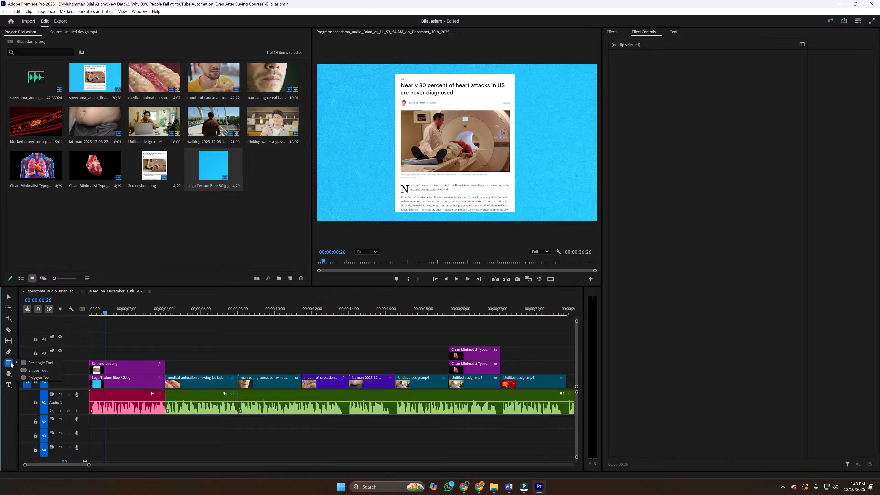
{"action": "left_click", "coordinate": [36, 366]}
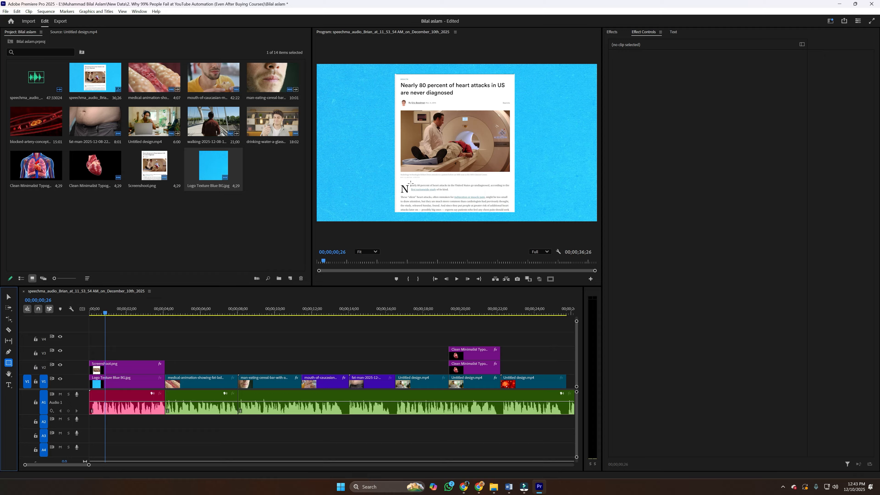
{"action": "left_click_drag", "start_coordinate": [410, 183], "coordinate": [510, 190]}
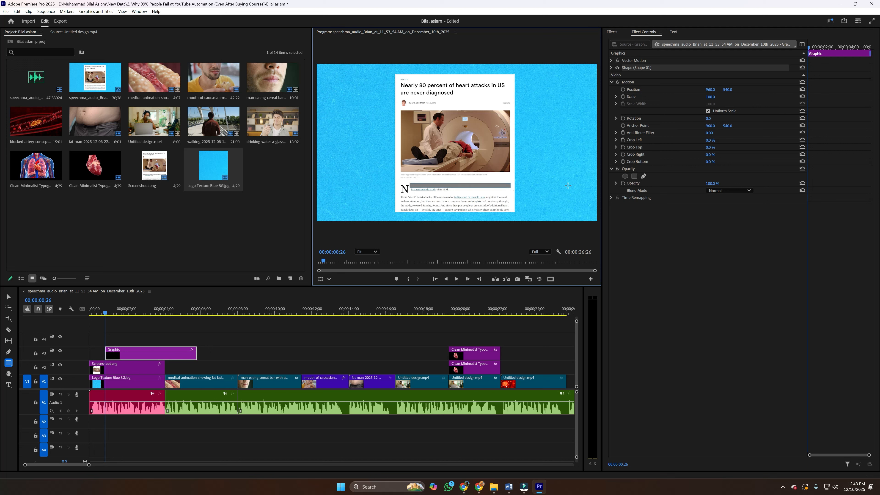
{"action": "left_click", "coordinate": [610, 67]}
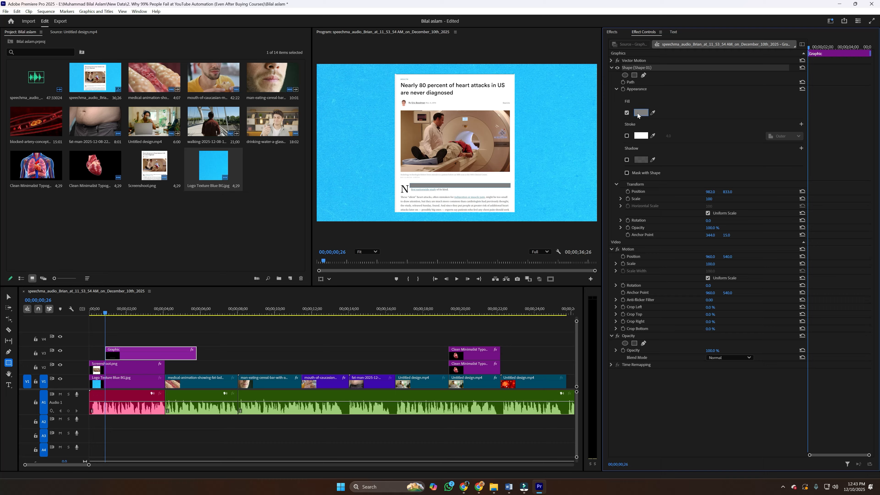
{"action": "left_click", "coordinate": [637, 113]}
{"action": "left_click", "coordinate": [453, 217]}
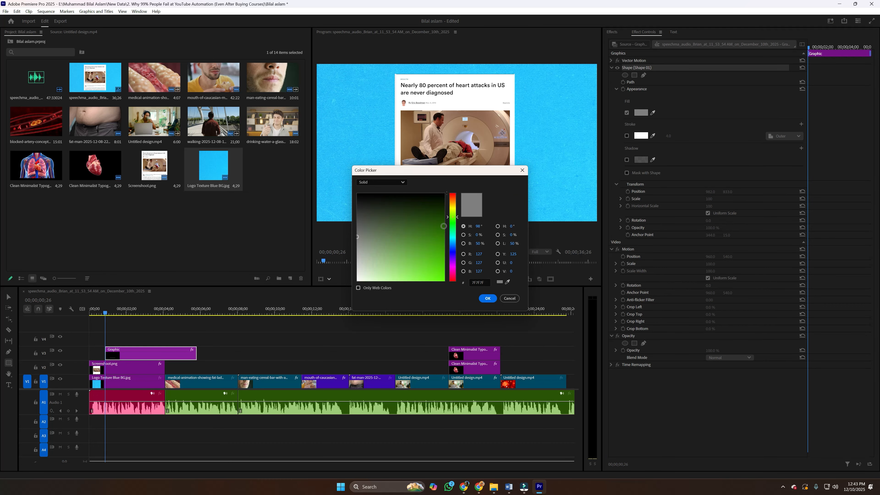
{"action": "left_click_drag", "start_coordinate": [427, 251], "coordinate": [444, 281]}
{"action": "left_click", "coordinate": [484, 298]}
{"action": "mouse_move", "coordinate": [455, 243]}
{"action": "left_mouse_down"}
{"action": "mouse_move", "coordinate": [454, 252]}
{"action": "mouse_move", "coordinate": [433, 240]}
{"action": "mouse_move", "coordinate": [443, 228]}
{"action": "mouse_move", "coordinate": [433, 243]}
{"action": "mouse_move", "coordinate": [441, 278]}
{"action": "left_mouse_up"}
{"action": "left_click", "coordinate": [452, 210]}
{"action": "left_click", "coordinate": [486, 298]}
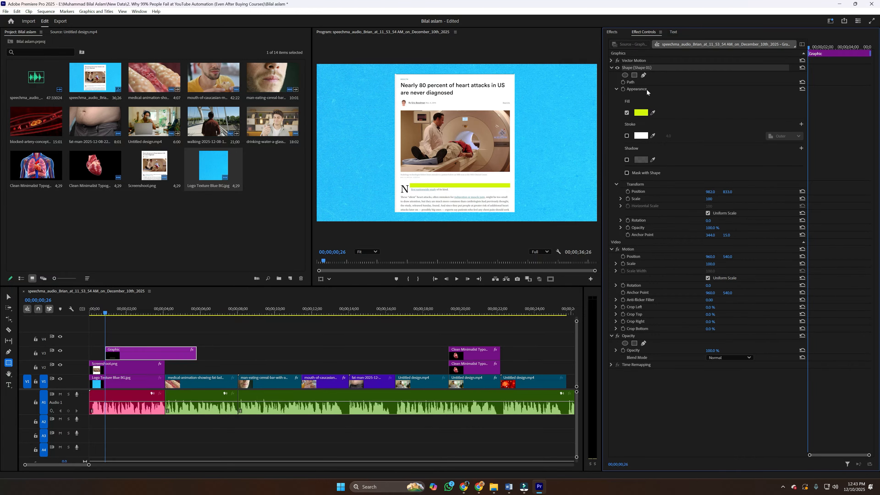
Set the bar's blend mode to Multiply and move its Graphic clip to the sequence start.
{"action": "left_click", "coordinate": [726, 357]}
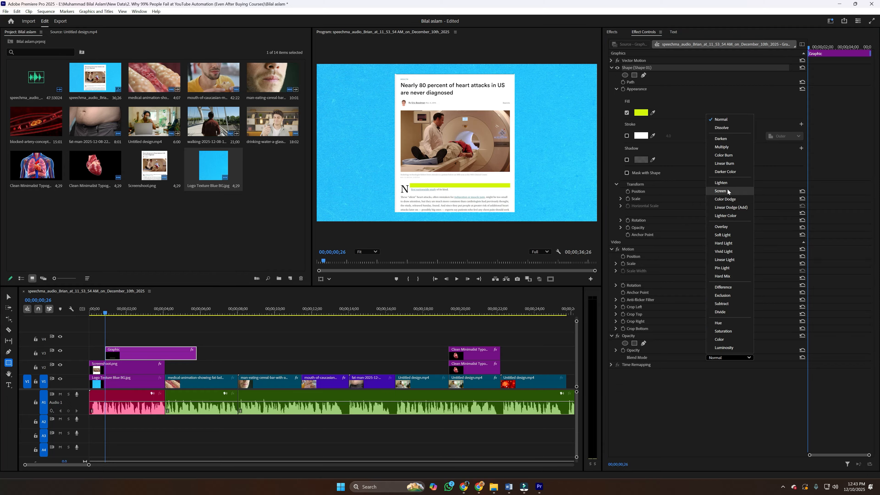
{"action": "left_click", "coordinate": [721, 226]}
{"action": "left_click", "coordinate": [715, 357]}
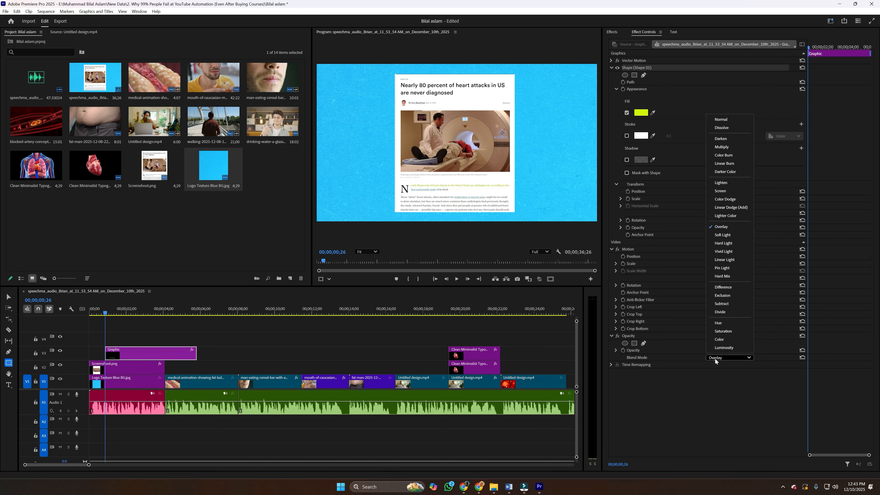
{"action": "left_click", "coordinate": [731, 148]}
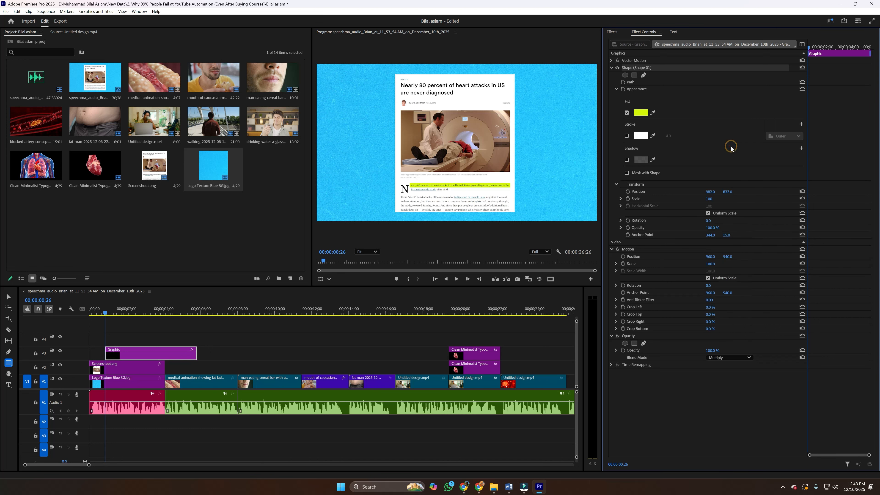
{"action": "left_click_drag", "start_coordinate": [145, 351], "coordinate": [164, 352]}
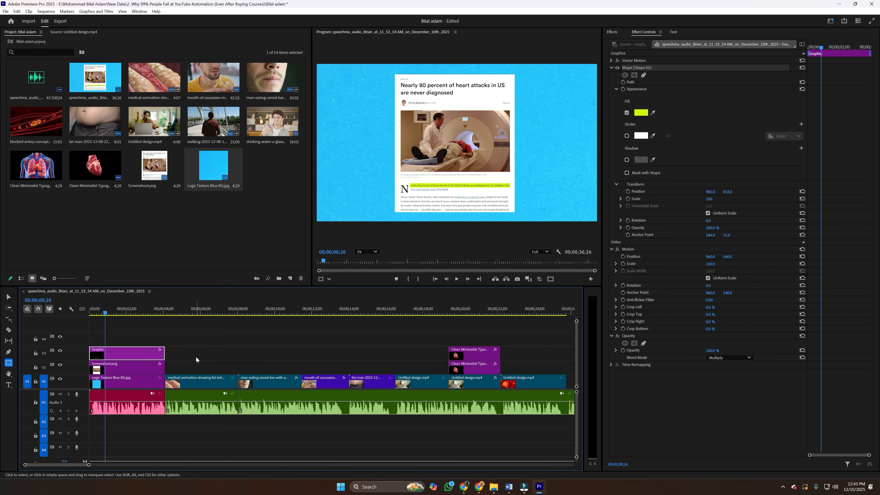
Move the highlight Graphic clip on V3 later so it starts around 00;00;05.
{"action": "left_click", "coordinate": [88, 310]}
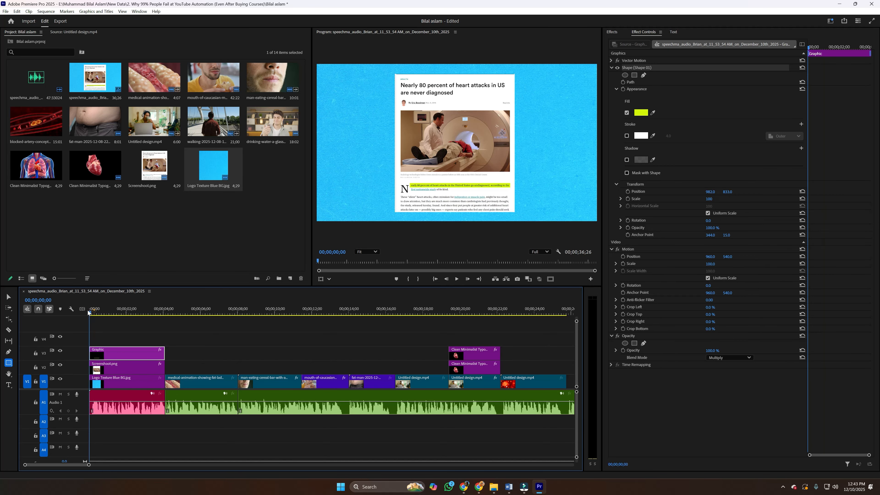
{"action": "key", "text": "space"}
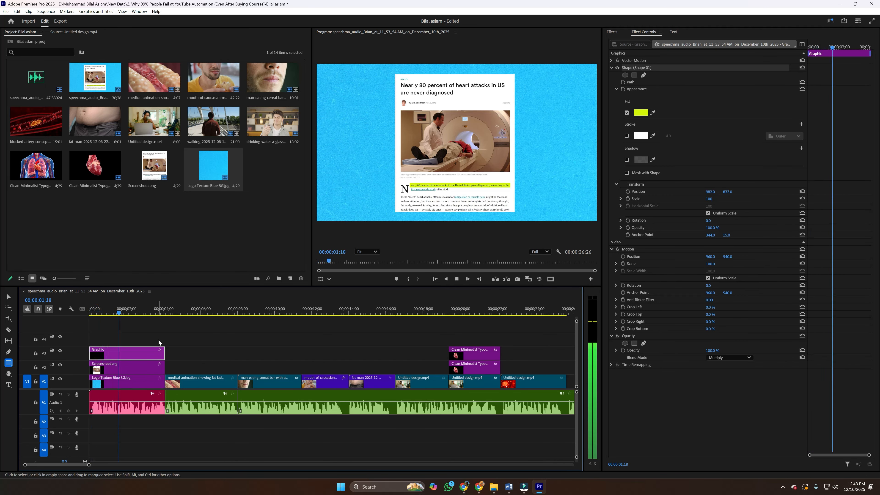
{"action": "key", "text": "space"}
{"action": "left_click", "coordinate": [121, 351]}
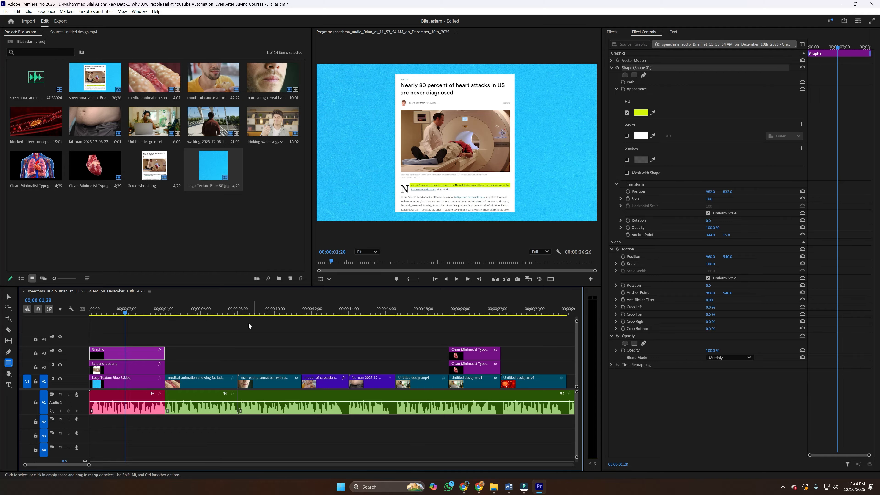
{"action": "left_click_drag", "start_coordinate": [125, 313], "coordinate": [128, 312]}
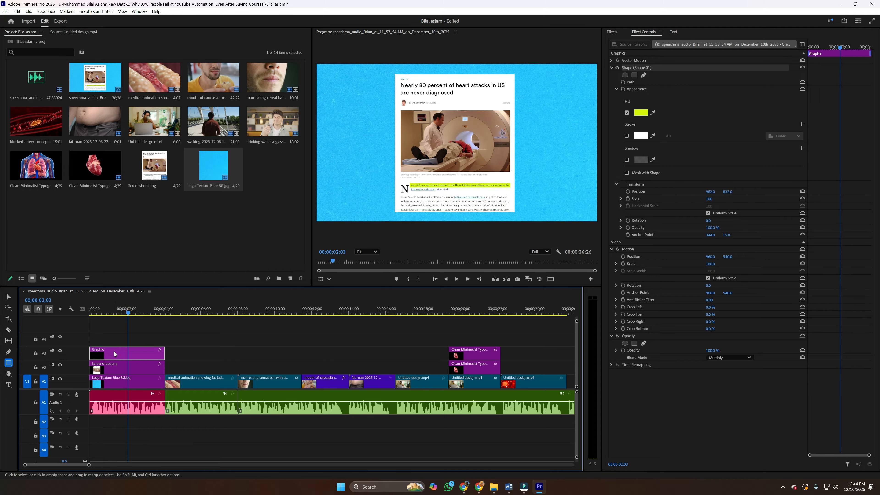
{"action": "left_click_drag", "start_coordinate": [118, 355], "coordinate": [220, 357]}
{"action": "mouse_move", "coordinate": [99, 314]}
{"action": "left_mouse_down"}
{"action": "mouse_move", "coordinate": [92, 313]}
{"action": "mouse_move", "coordinate": [111, 313]}
{"action": "left_mouse_up"}
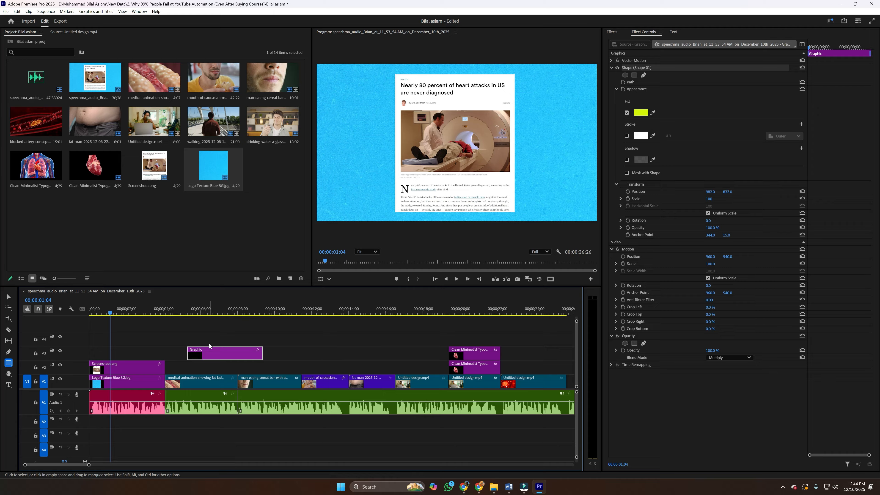
Select Screenshot.png on V2 and bring up the Effects search.
{"action": "left_click", "coordinate": [109, 369]}
{"action": "left_click", "coordinate": [612, 32]}
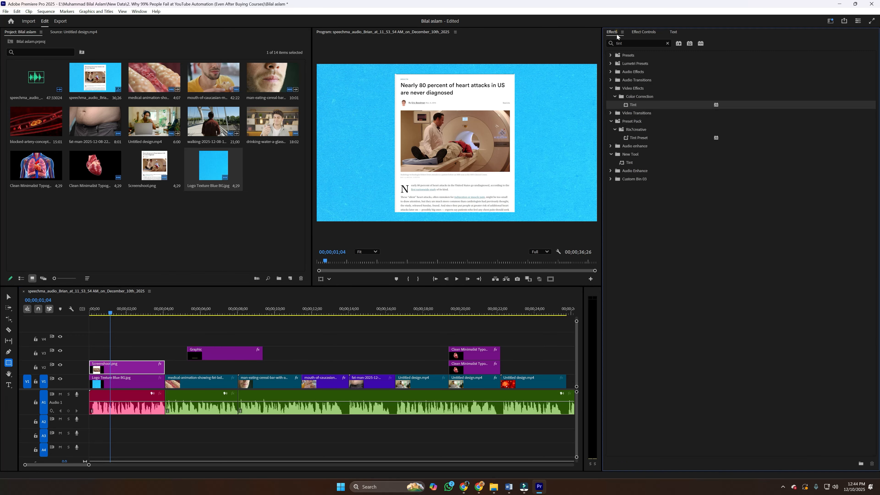
{"action": "left_click", "coordinate": [626, 43]}
Apply the Transform effect to Screenshot.png and set a Position keyframe near the clip start.
{"action": "type", "text": "trans"}
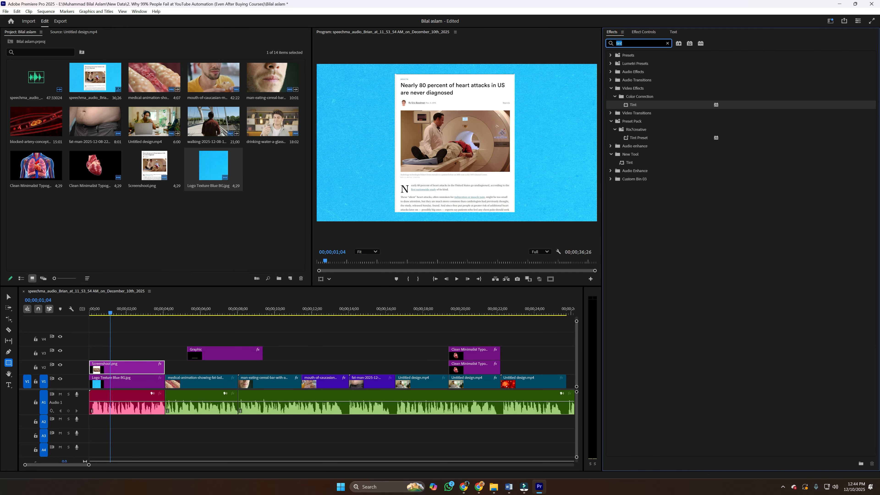
{"action": "type", "text": "f"}
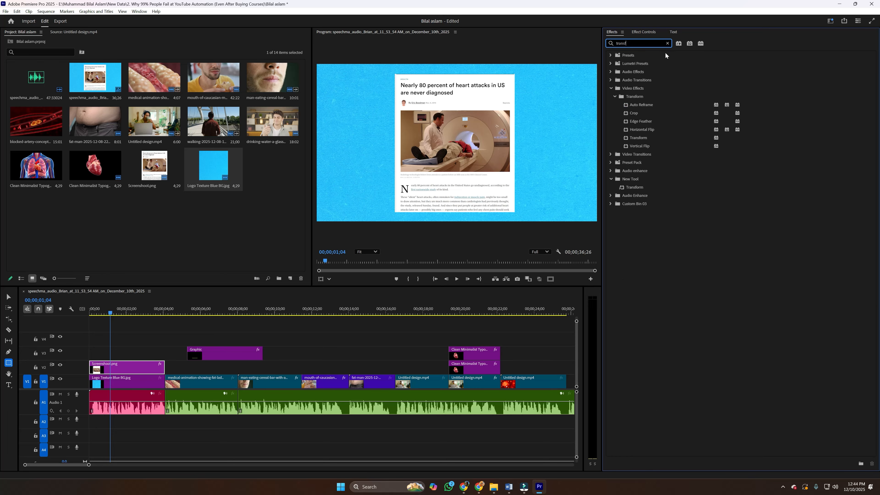
{"action": "left_click", "coordinate": [638, 139]}
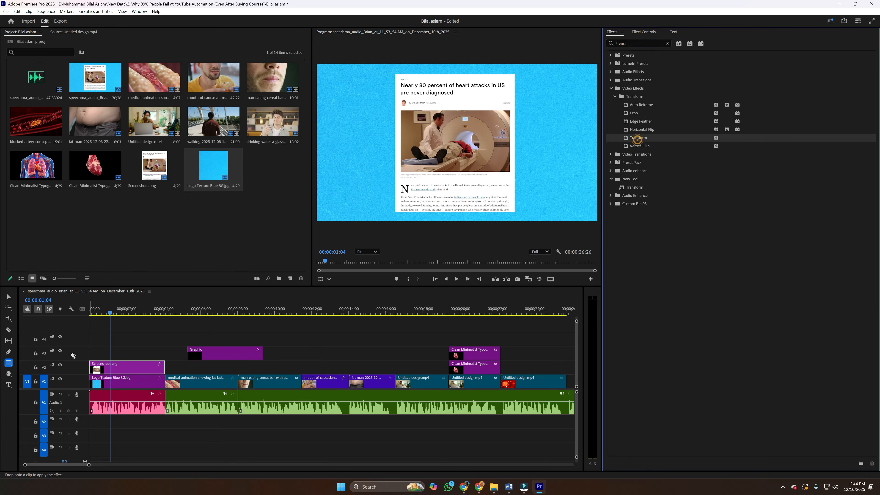
{"action": "left_click", "coordinate": [644, 32]}
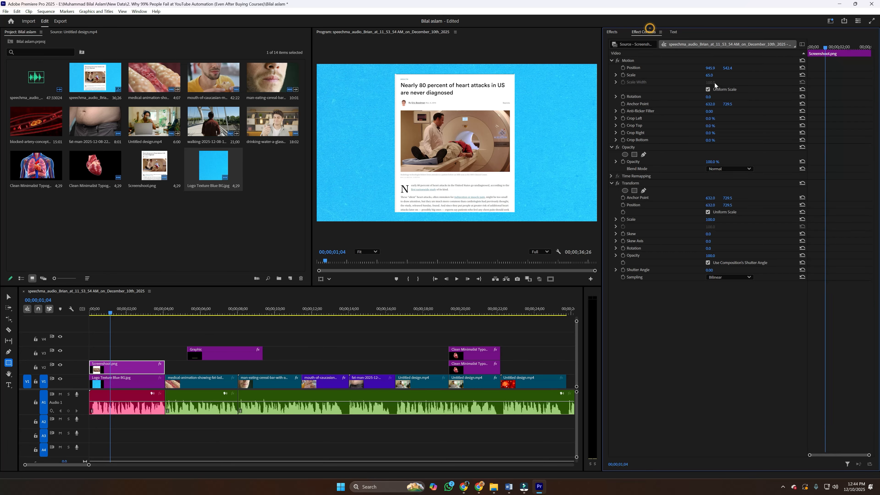
{"action": "left_click", "coordinate": [623, 67]}
{"action": "left_click", "coordinate": [90, 316]}
{"action": "left_click_drag", "start_coordinate": [90, 317], "coordinate": [92, 316]}
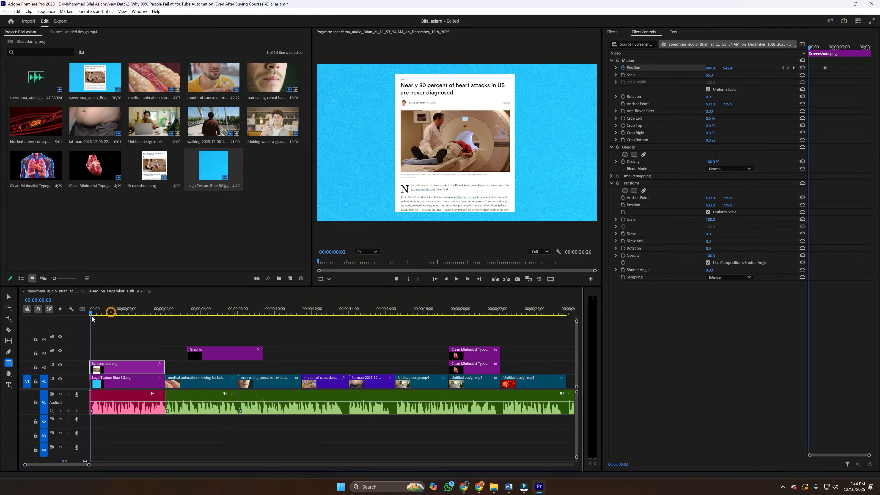
{"action": "left_click", "coordinate": [477, 166]}
Push the screenshot below the frame at the start so it slides up into place.
{"action": "left_click", "coordinate": [9, 297]}
{"action": "left_click", "coordinate": [443, 184]}
{"action": "left_click_drag", "start_coordinate": [477, 157], "coordinate": [471, 306]}
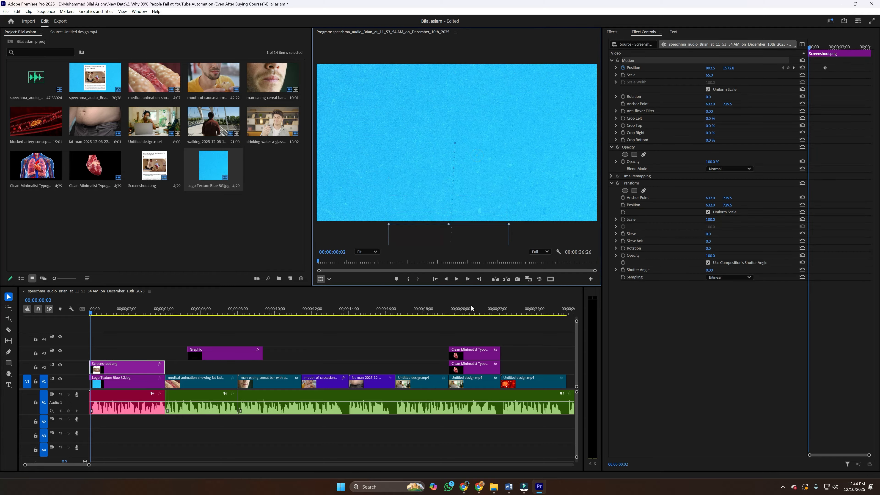
{"action": "key", "text": "space"}
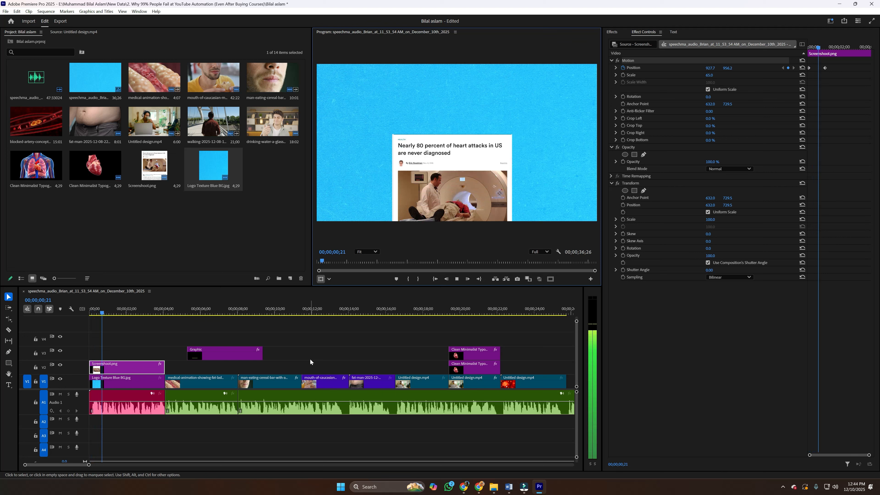
{"action": "key", "text": "space"}
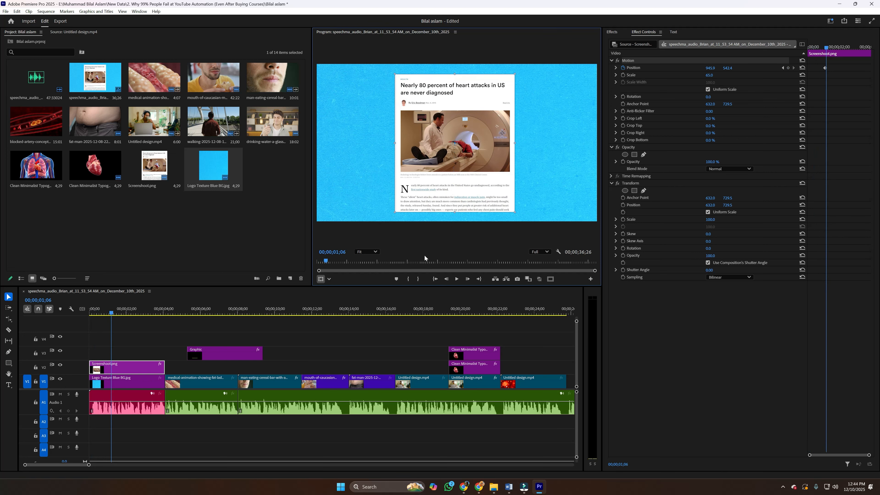
{"action": "left_click_drag", "start_coordinate": [461, 187], "coordinate": [457, 295]}
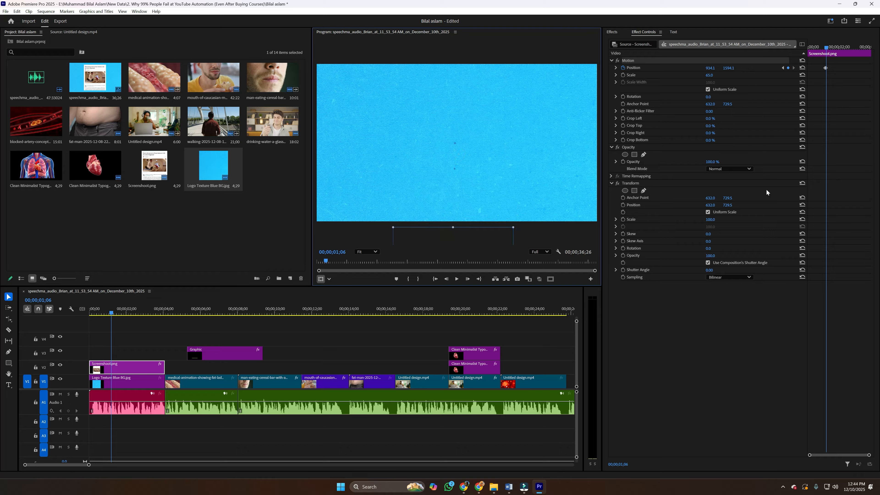
{"action": "key", "text": "ctrl+z"}
{"action": "key", "text": "ctrl+z"}
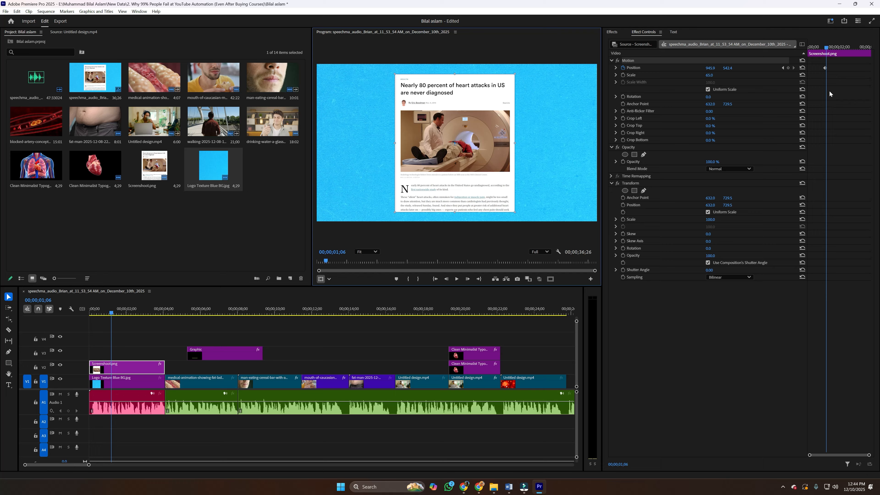
{"action": "left_click_drag", "start_coordinate": [824, 51], "coordinate": [810, 48]}
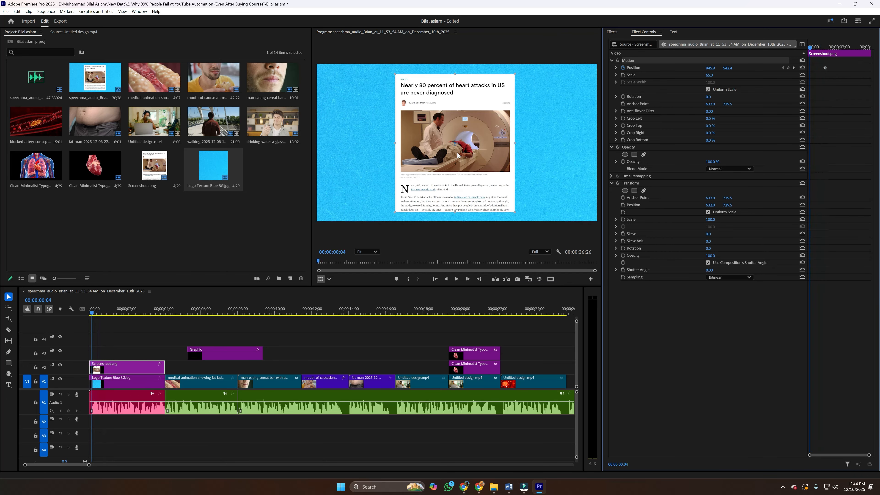
{"action": "left_click_drag", "start_coordinate": [458, 153], "coordinate": [461, 294]}
{"action": "key", "text": "space"}
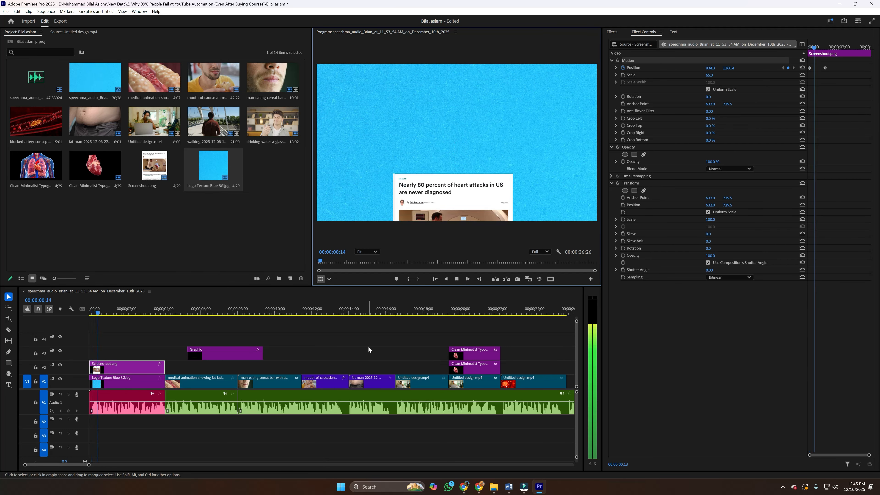
{"action": "key", "text": "space"}
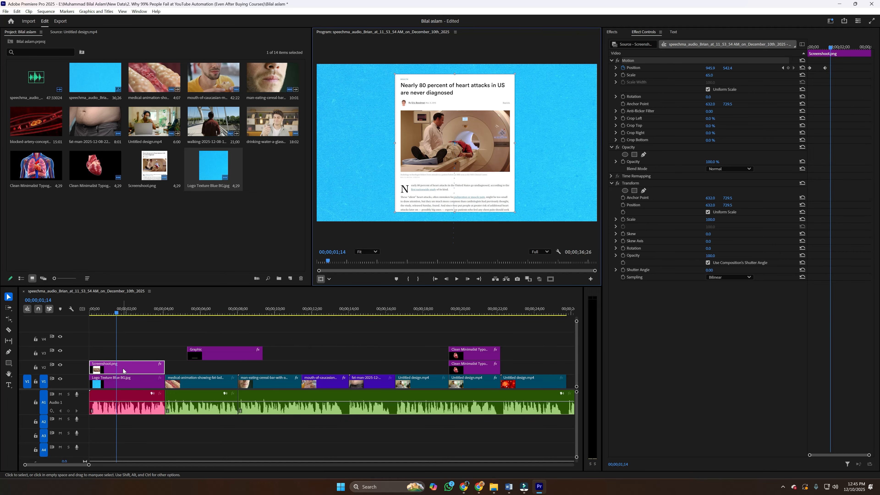
Set Transform's Shutter Angle to 360 and play the slide-in with motion blur.
{"action": "left_click", "coordinate": [709, 270]}
{"action": "type", "text": "3"}
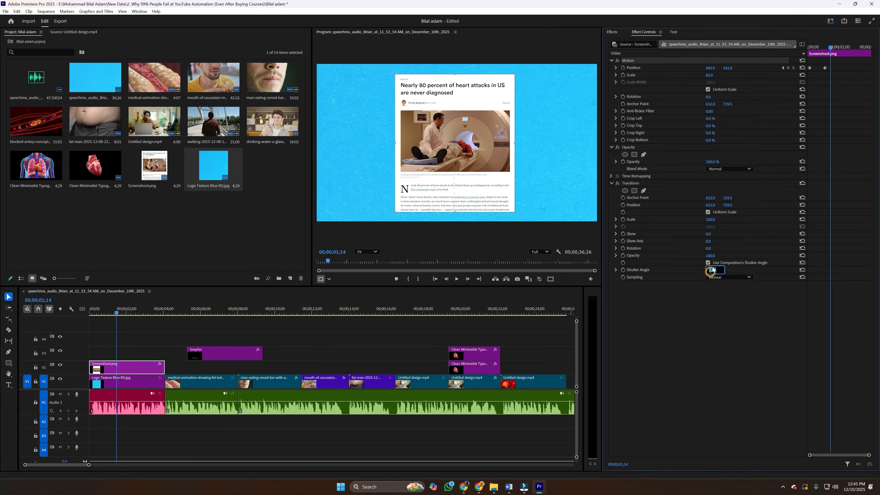
{"action": "type", "text": "60"}
{"action": "key", "text": "Return"}
{"action": "left_click_drag", "start_coordinate": [108, 310], "coordinate": [71, 315]}
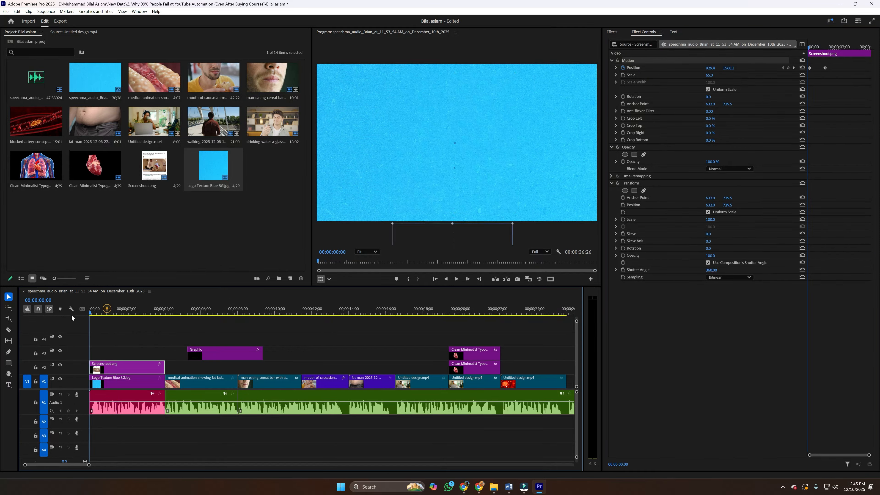
{"action": "key", "text": "space"}
{"action": "key", "text": "space"}
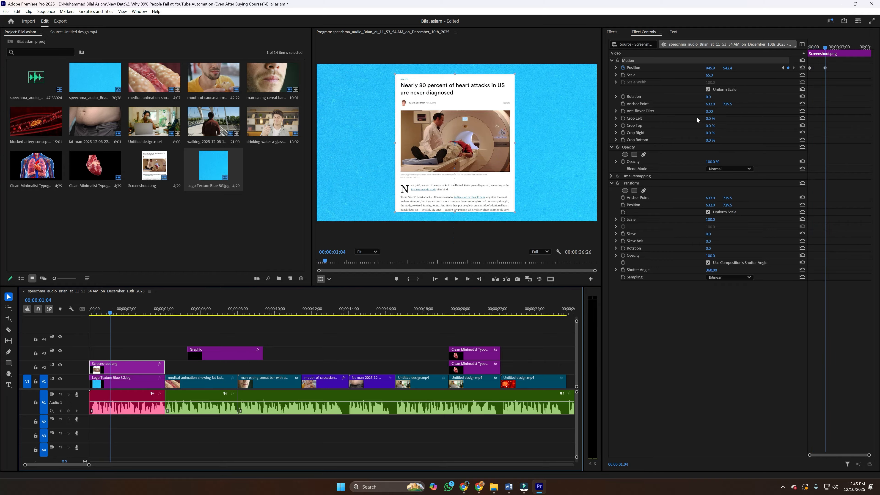
Set the Position keyframes to Easy Ease and steepen the velocity curve handles.
{"action": "right_click", "coordinate": [811, 68]}
{"action": "left_click", "coordinate": [845, 128]}
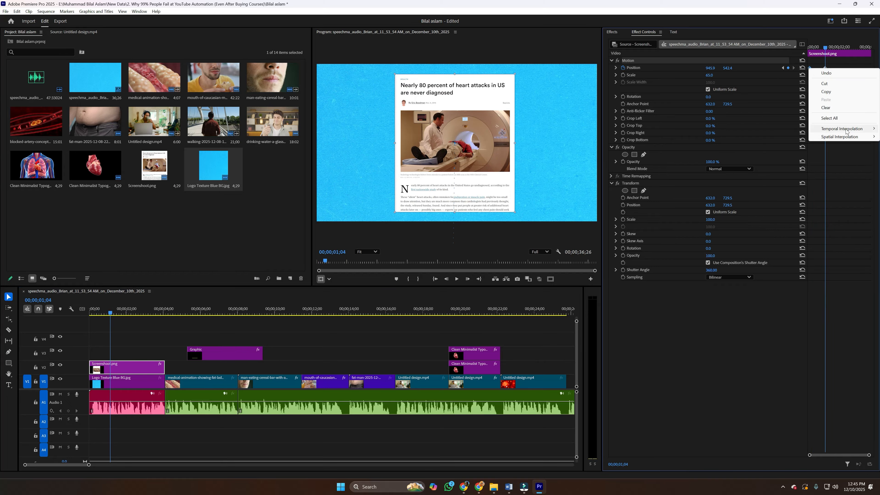
{"action": "left_click", "coordinate": [784, 162]}
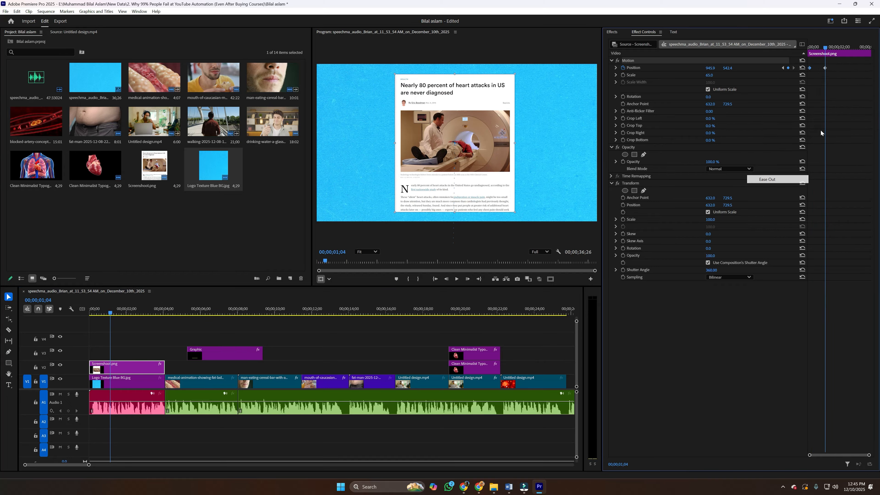
{"action": "right_click", "coordinate": [824, 66]}
{"action": "mouse_move", "coordinate": [835, 125]}
{"action": "left_click", "coordinate": [765, 169]}
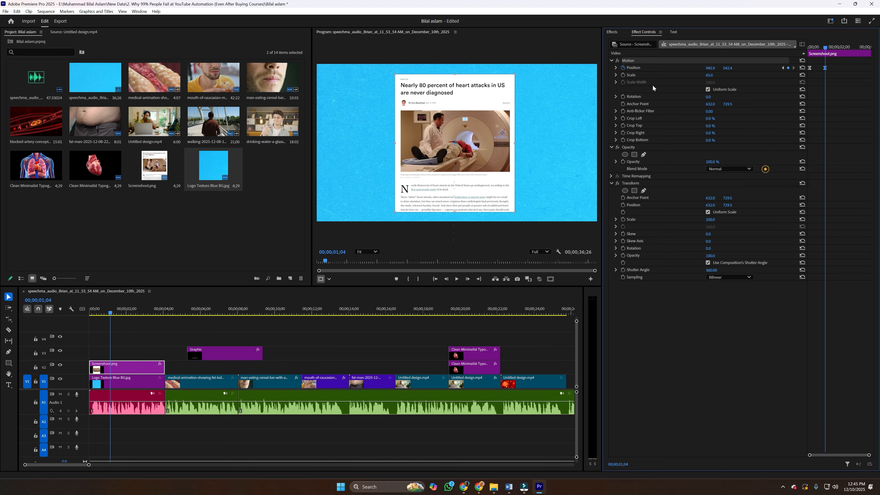
{"action": "left_click", "coordinate": [616, 68]}
{"action": "left_click_drag", "start_coordinate": [822, 90], "coordinate": [814, 91]}
{"action": "left_click", "coordinate": [811, 90]}
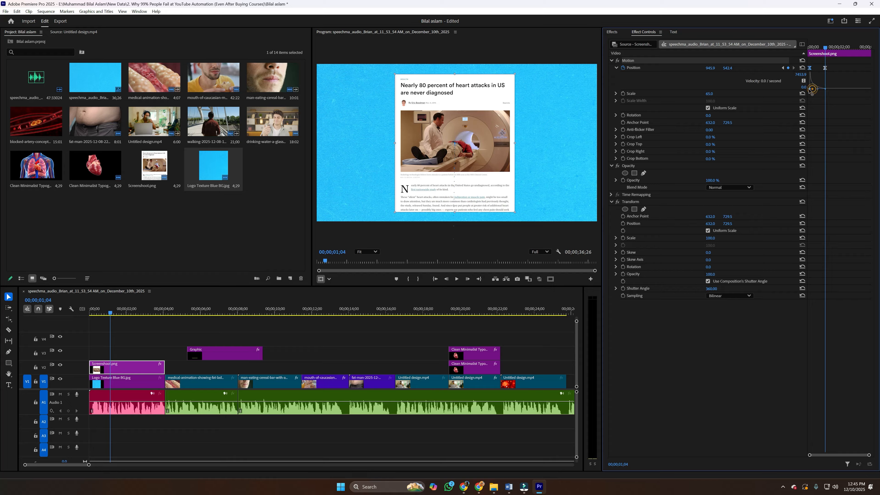
{"action": "left_click_drag", "start_coordinate": [810, 89], "coordinate": [807, 69]}
Retime the end Position keyframe so the screenshot rushes up then settles.
{"action": "key", "text": "space"}
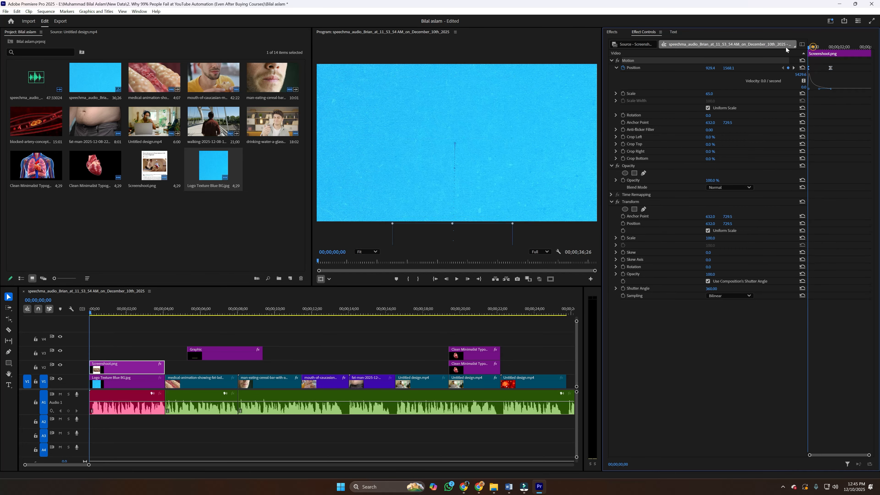
{"action": "key", "text": "space"}
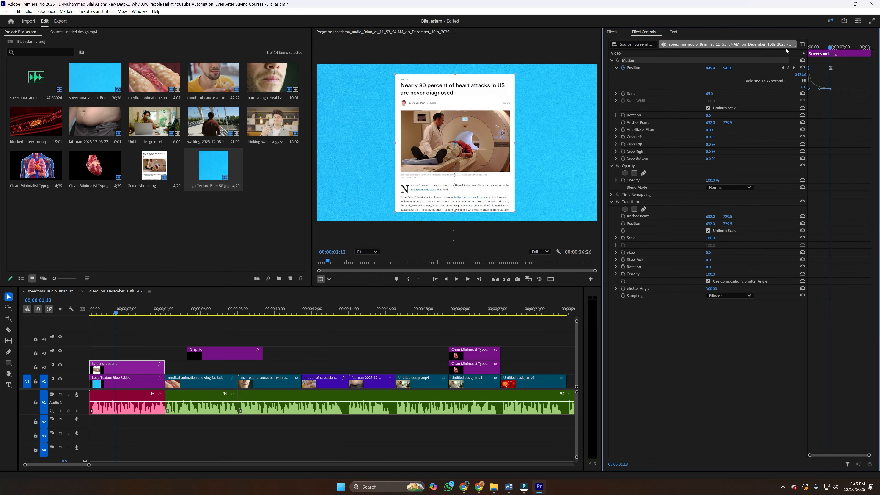
{"action": "left_click_drag", "start_coordinate": [831, 68], "coordinate": [807, 53]}
{"action": "key", "text": "space"}
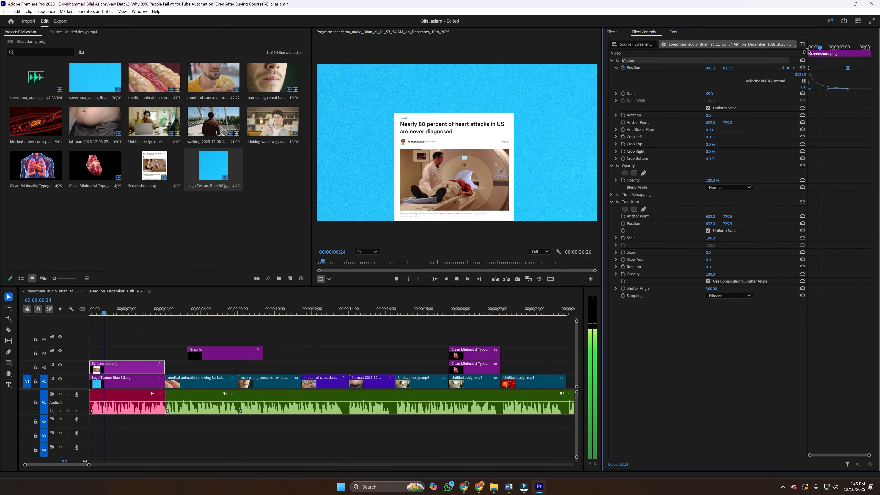
{"action": "key", "text": "space"}
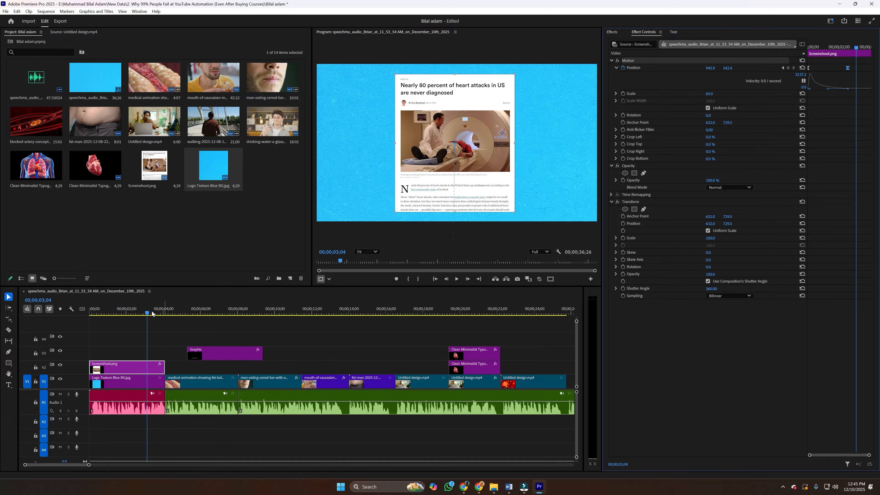
{"action": "left_click_drag", "start_coordinate": [848, 69], "coordinate": [796, 54]}
{"action": "key", "text": "space"}
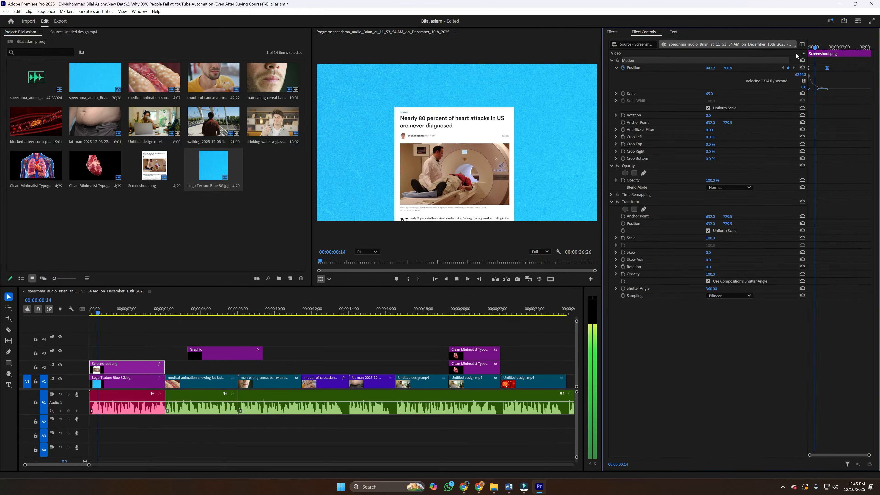
Delete the old highlight Graphic clip from V3 and replay from the start.
{"action": "left_click", "coordinate": [216, 356]}
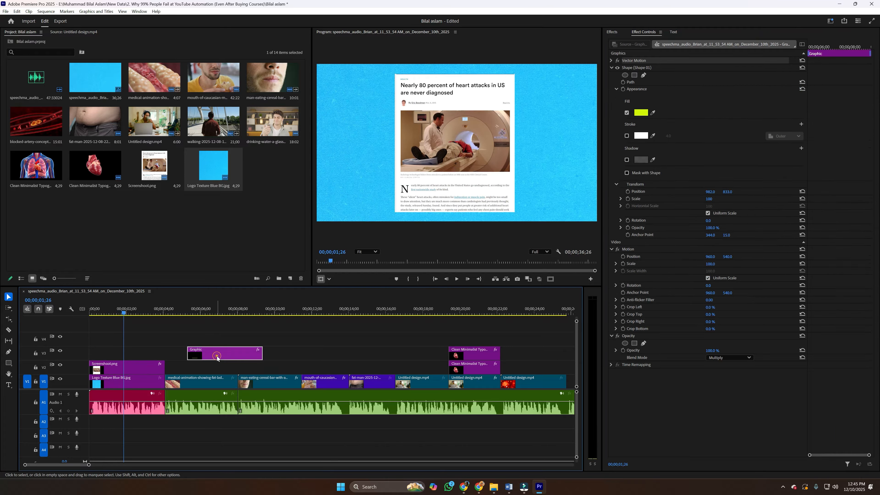
{"action": "key", "text": "Delete"}
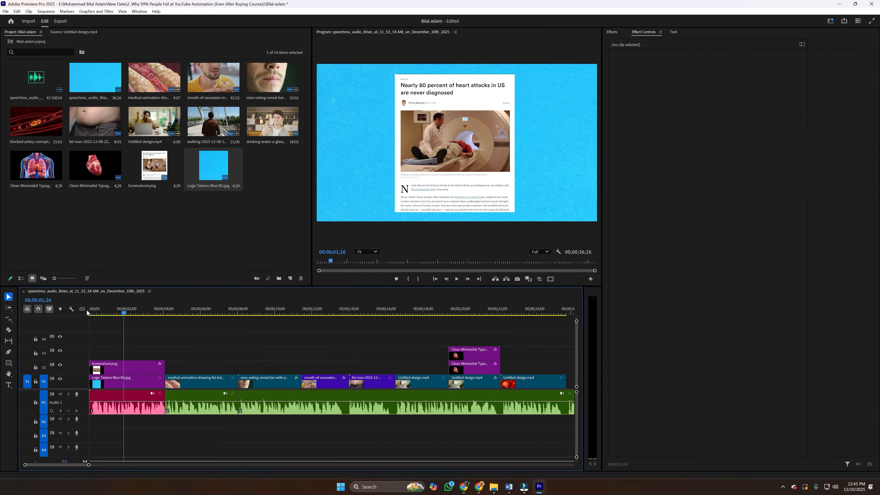
{"action": "left_click", "coordinate": [93, 311]}
{"action": "key", "text": "space"}
{"action": "key", "text": "space"}
Apply Roughen Edges to the Screenshot.png clip for torn edges with border 75.
{"action": "left_click", "coordinate": [117, 370]}
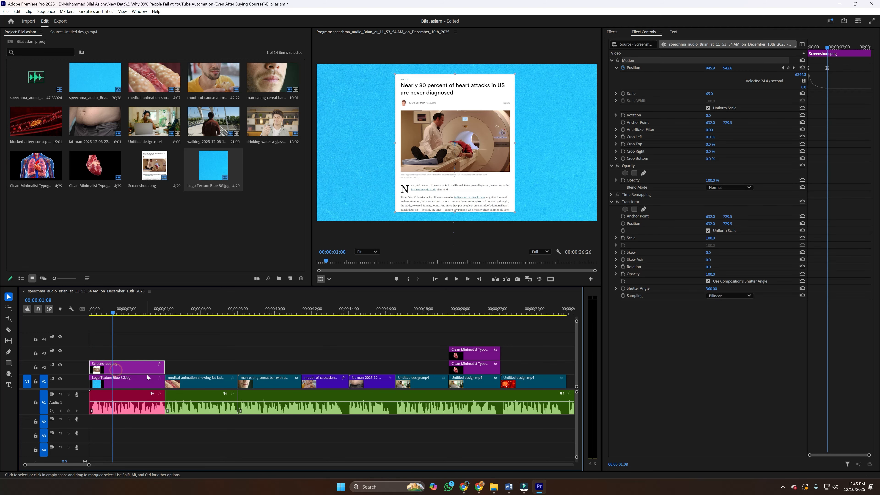
{"action": "left_click", "coordinate": [611, 32]}
{"action": "double_click", "coordinate": [630, 43]}
{"action": "type", "text": "roug"}
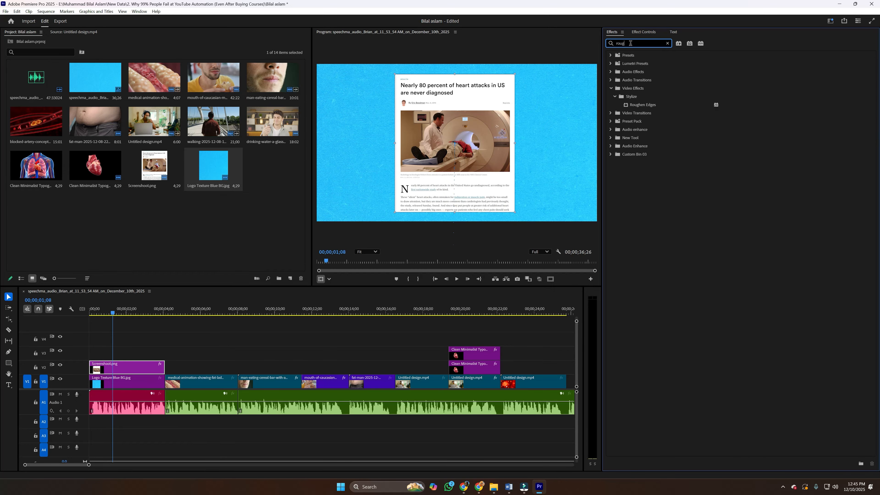
{"action": "left_click_drag", "start_coordinate": [642, 105], "coordinate": [128, 372]}
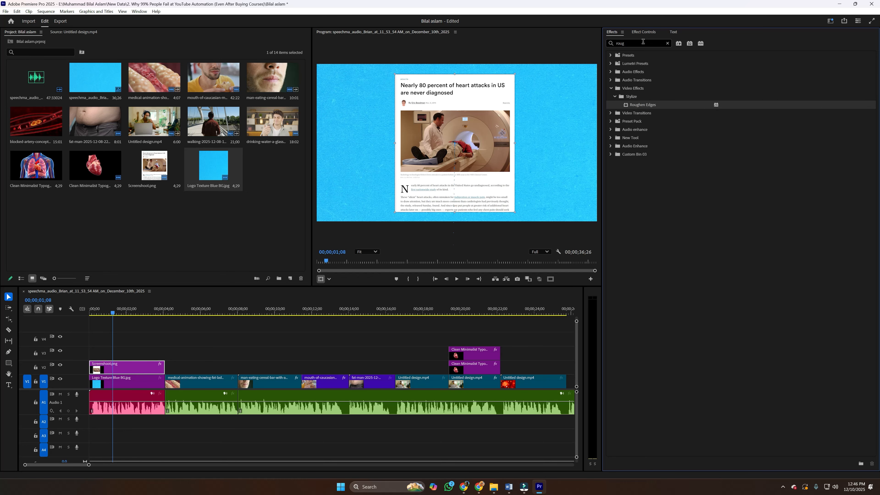
{"action": "left_click", "coordinate": [644, 32]}
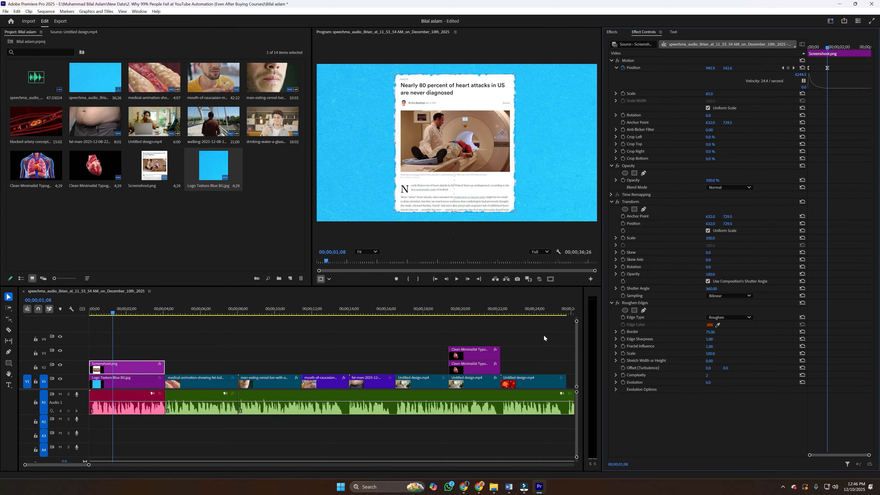
Play the intro to check the torn-edge screenshot over the blue background.
{"action": "left_click", "coordinate": [384, 333]}
{"action": "left_click_drag", "start_coordinate": [109, 316], "coordinate": [77, 313]}
{"action": "key", "text": "space"}
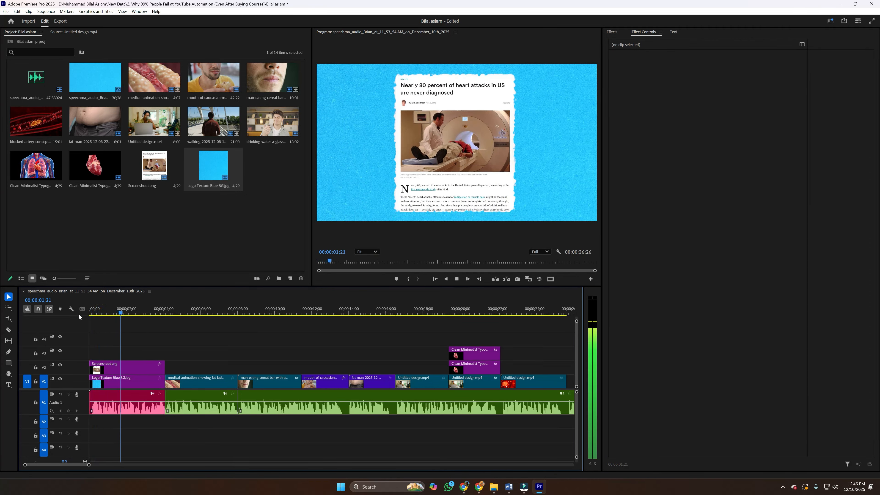
{"action": "key", "text": "space"}
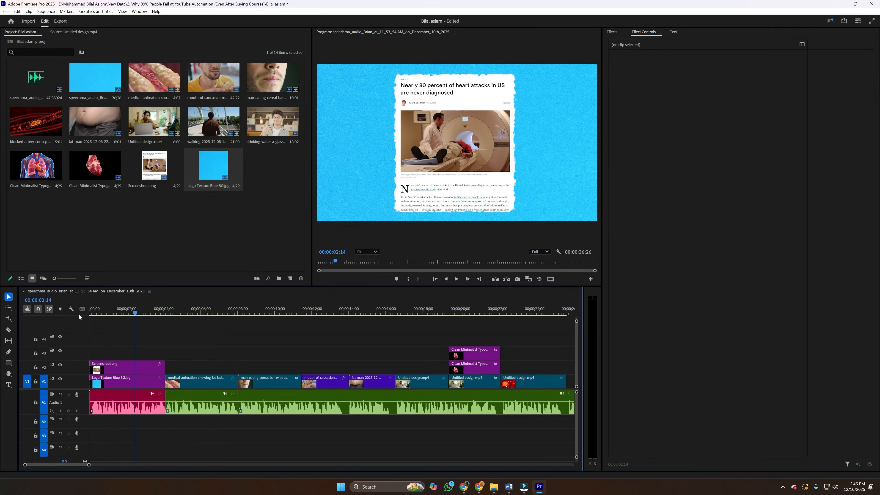
{"action": "left_click_drag", "start_coordinate": [108, 310], "coordinate": [76, 315]}
{"action": "key", "text": "space"}
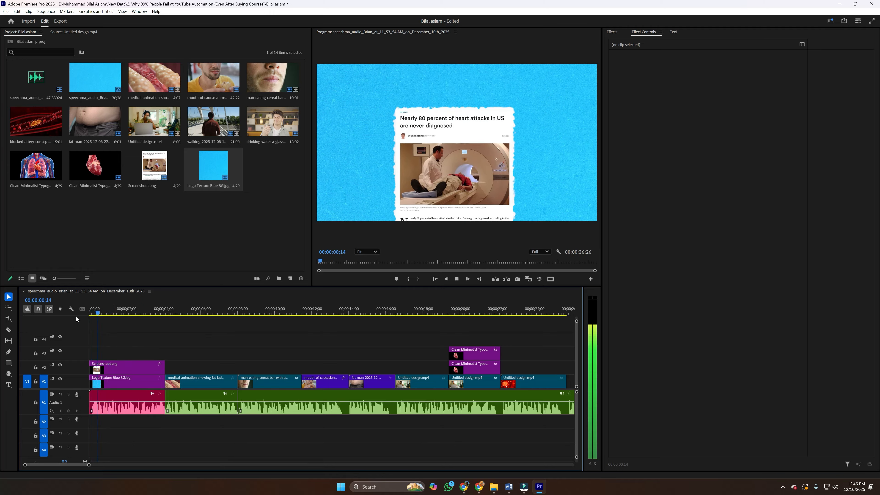
{"action": "key", "text": "space"}
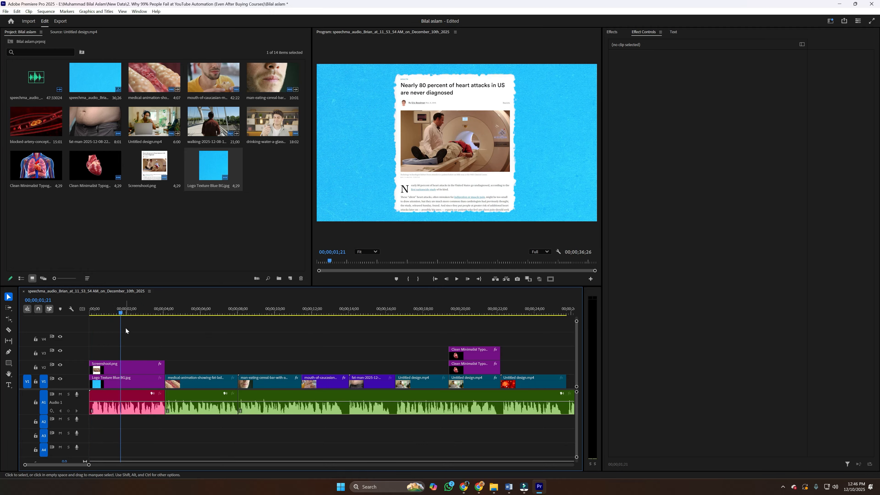
{"action": "left_click", "coordinate": [122, 369]}
{"action": "left_click", "coordinate": [8, 362]}
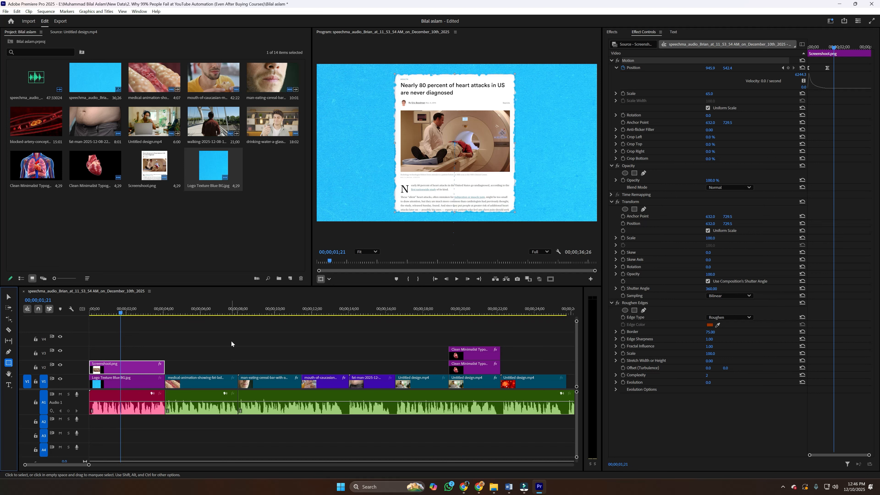
Draw a yellow highlight bar over the first text line, set to Multiply and narrowed.
{"action": "left_click", "coordinate": [203, 352]}
{"action": "left_click_drag", "start_coordinate": [409, 181], "coordinate": [512, 187]}
{"action": "left_click", "coordinate": [8, 297]}
{"action": "left_click", "coordinate": [483, 187]}
{"action": "left_click", "coordinate": [483, 187]}
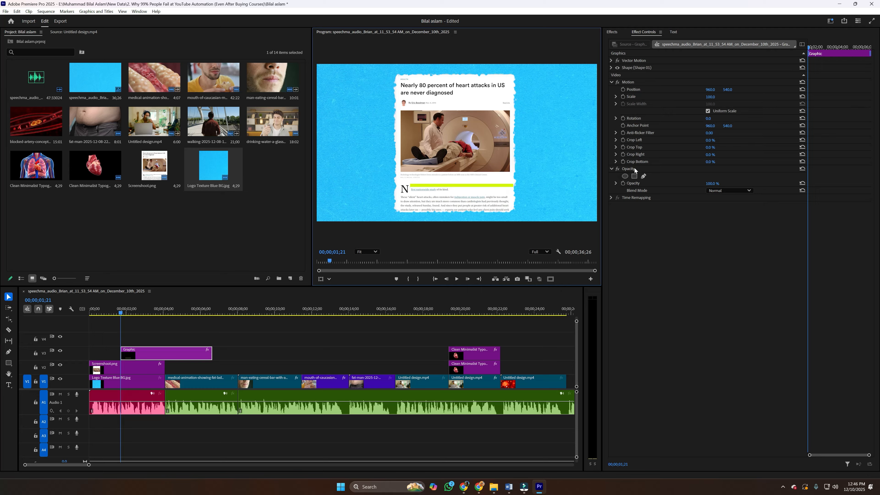
{"action": "left_click", "coordinate": [726, 190]}
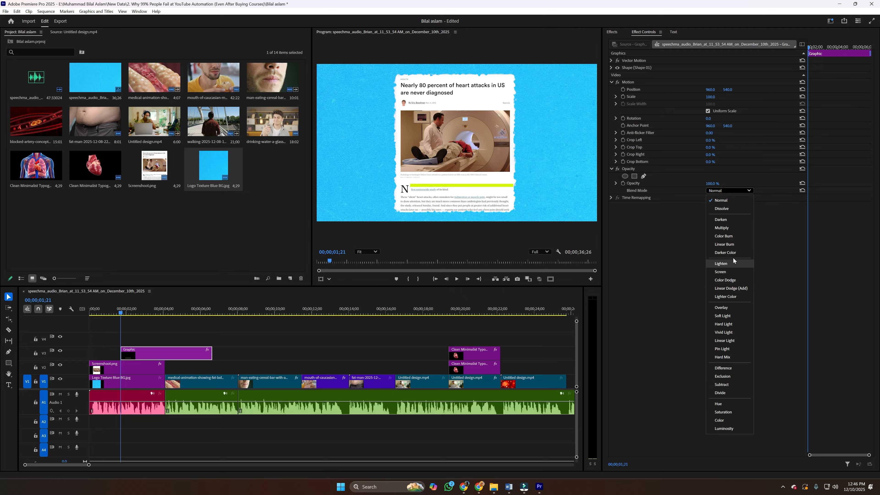
{"action": "left_click", "coordinate": [727, 229]}
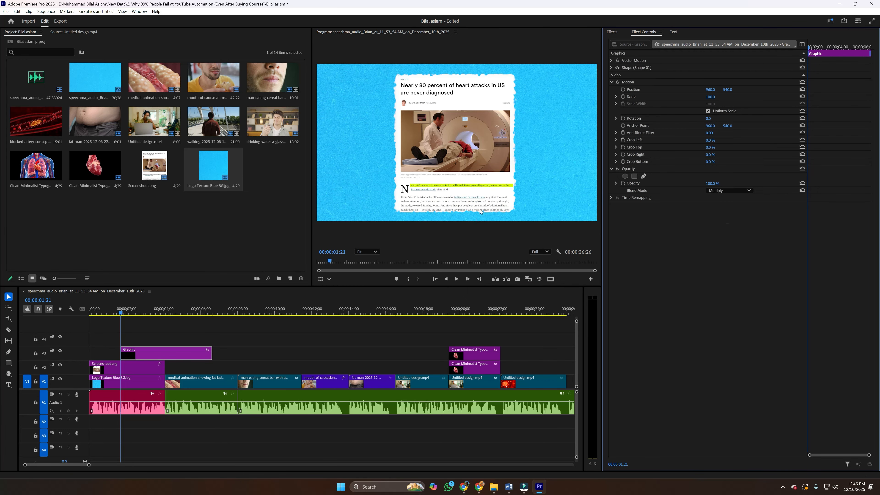
{"action": "scroll", "coordinate": [377, 215], "scroll_direction": "up", "scroll_amount": 5}
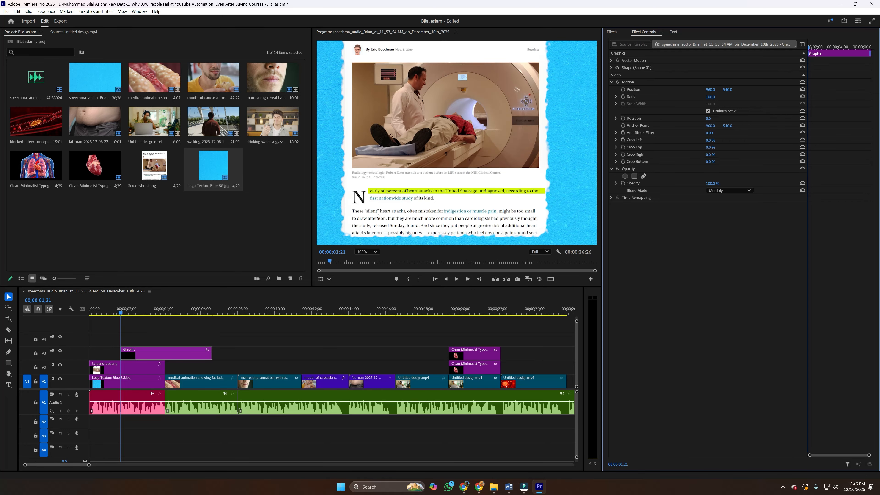
{"action": "left_click", "coordinate": [507, 192]}
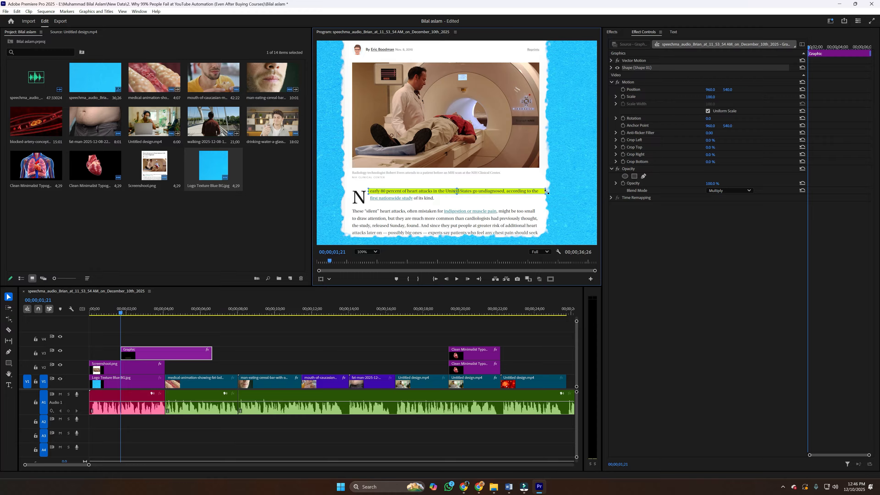
{"action": "left_click_drag", "start_coordinate": [542, 191], "coordinate": [536, 191]}
{"action": "left_click", "coordinate": [246, 338]}
Move the Graphic clip to the start, then trim its in-point so the highlight appears later.
{"action": "left_click_drag", "start_coordinate": [162, 350], "coordinate": [136, 352]}
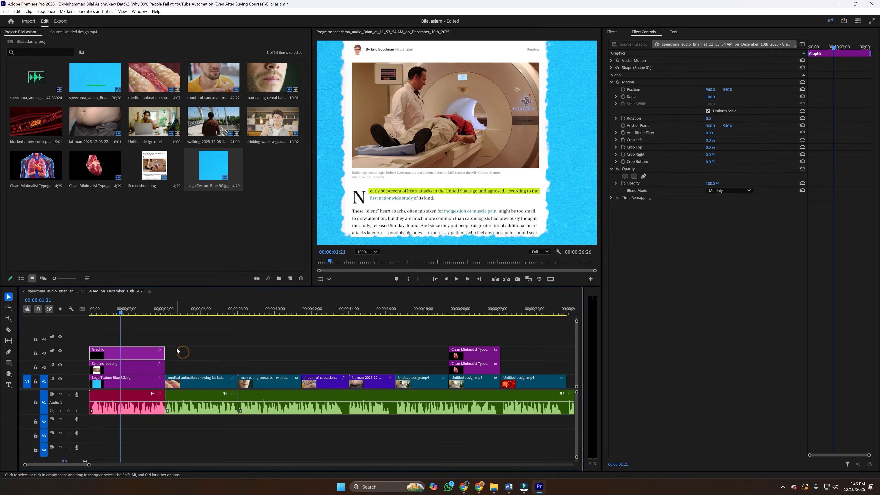
{"action": "left_click", "coordinate": [90, 313]}
{"action": "key", "text": "space"}
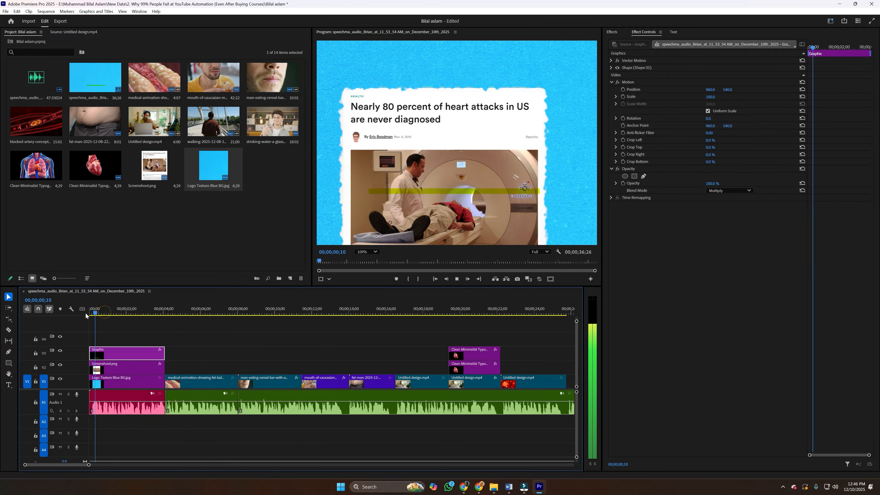
{"action": "key", "text": "space"}
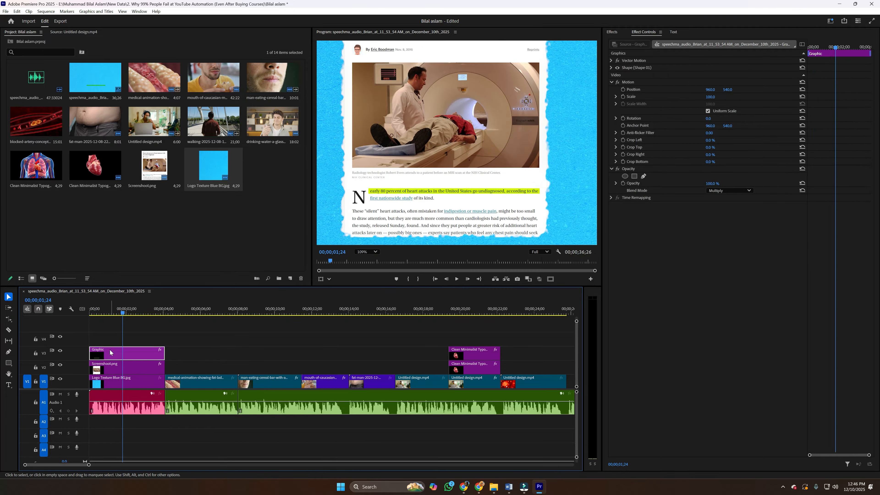
{"action": "left_click_drag", "start_coordinate": [92, 352], "coordinate": [116, 353]}
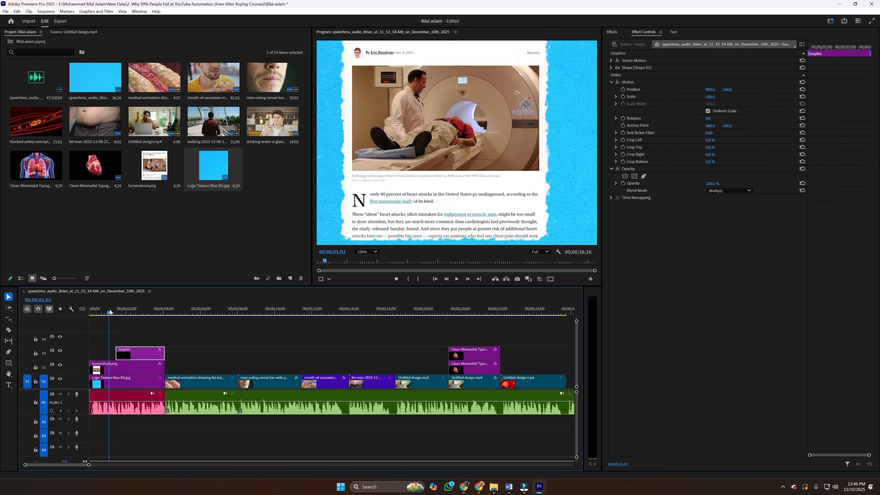
{"action": "key", "text": "space"}
{"action": "key", "text": "space"}
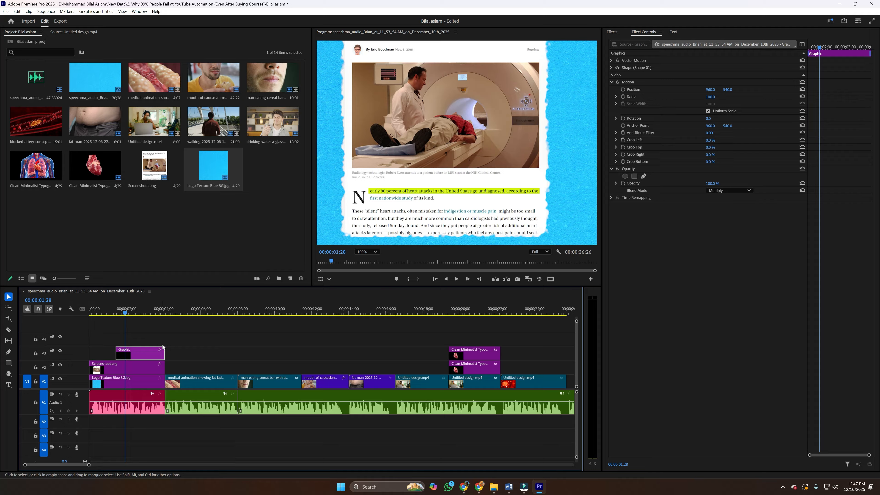
{"action": "left_click", "coordinate": [612, 32]}
Apply Crop to the highlight Graphic clip and keyframe Left and Right at 0%.
{"action": "left_click", "coordinate": [631, 43]}
{"action": "key", "text": "ctrl+a"}
{"action": "type", "text": "crop"}
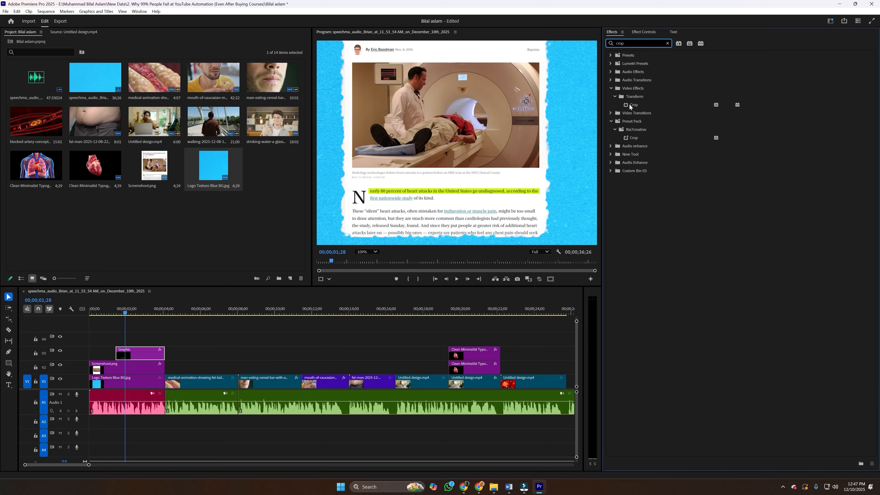
{"action": "left_click_drag", "start_coordinate": [629, 107], "coordinate": [140, 354]}
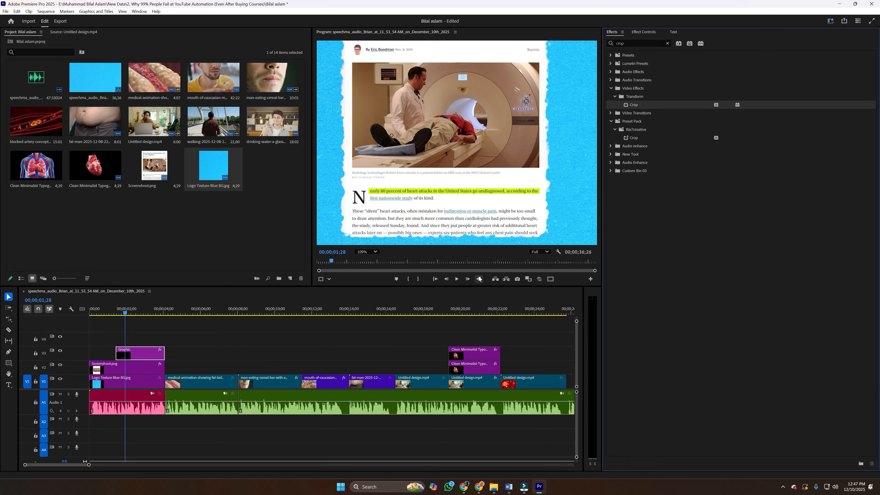
{"action": "left_click", "coordinate": [639, 33]}
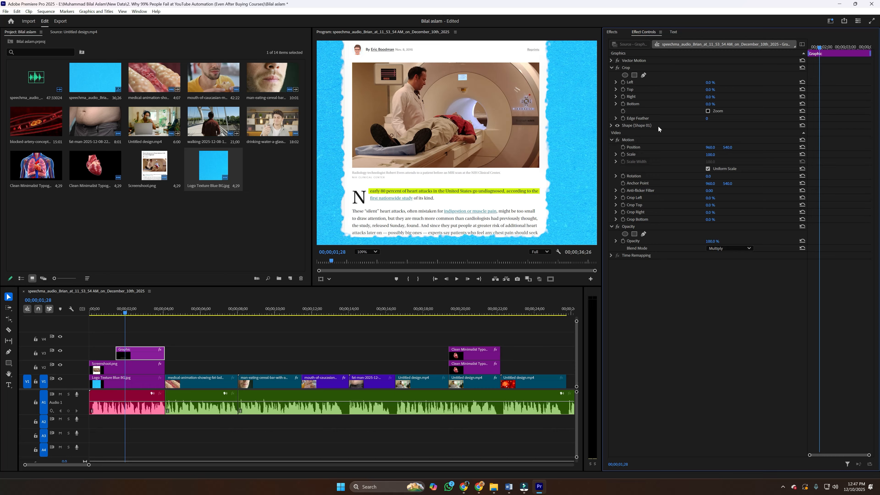
{"action": "left_click", "coordinate": [626, 68]}
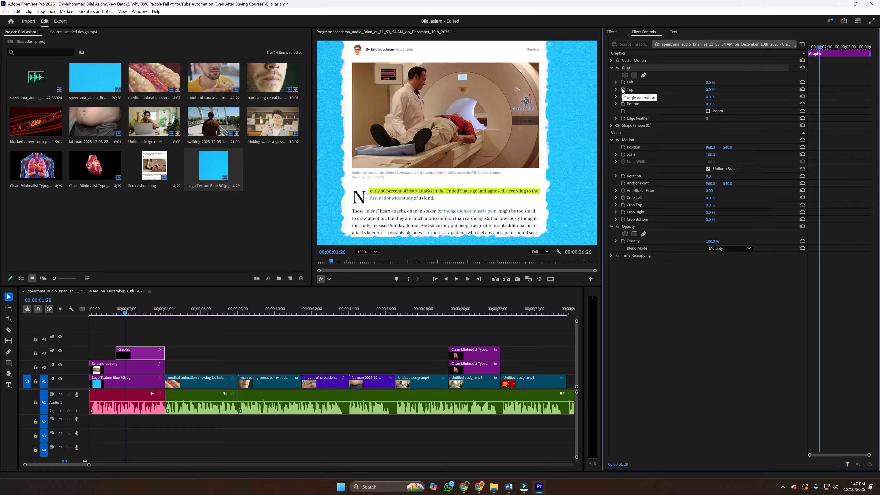
{"action": "left_click", "coordinate": [622, 82]}
{"action": "left_click", "coordinate": [623, 97]}
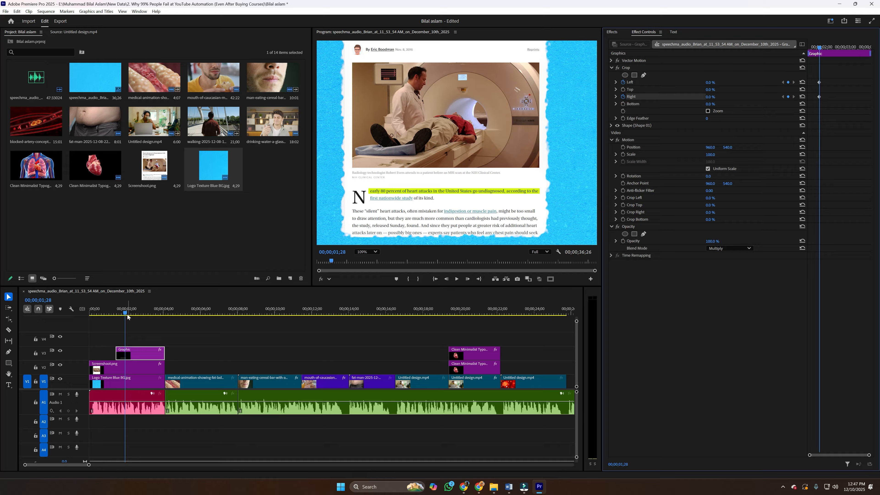
Nudge the playhead earlier and shift the blue background left in the preview.
{"action": "left_click_drag", "start_coordinate": [124, 313], "coordinate": [118, 315]}
{"action": "left_click", "coordinate": [464, 134]}
{"action": "scroll", "coordinate": [521, 144], "scroll_direction": "down", "scroll_amount": 2}
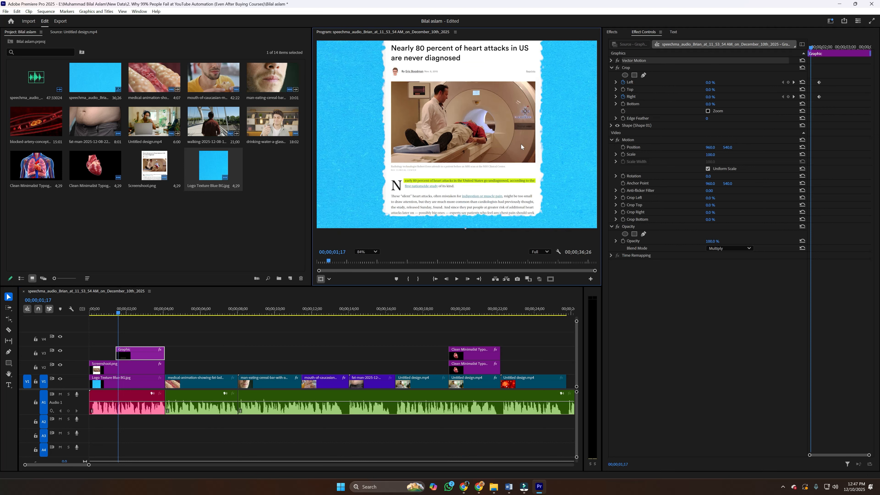
{"action": "scroll", "coordinate": [521, 145], "scroll_direction": "down", "scroll_amount": 2}
{"action": "left_click_drag", "start_coordinate": [481, 230], "coordinate": [458, 231]}
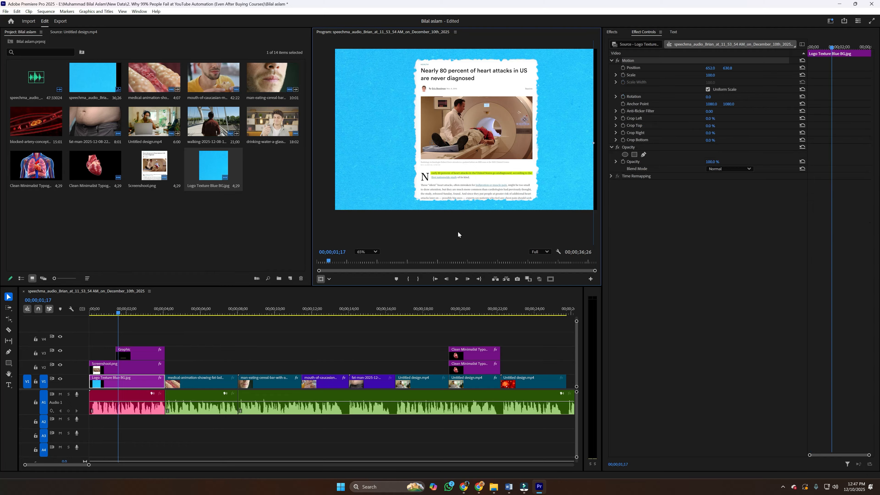
Undo the accidental background and highlight moves, restoring both to their original size and position.
{"action": "key", "text": "ctrl+z"}
{"action": "scroll", "coordinate": [460, 199], "scroll_direction": "down", "scroll_amount": 2}
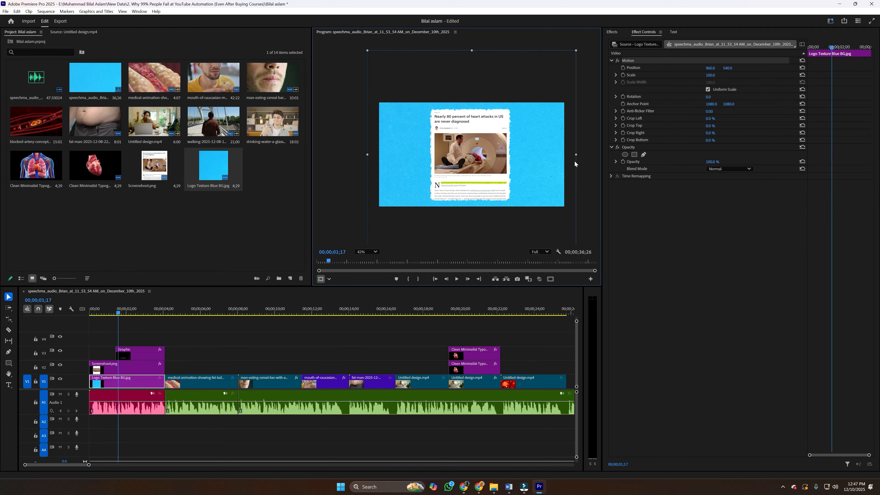
{"action": "left_click_drag", "start_coordinate": [575, 155], "coordinate": [513, 169]}
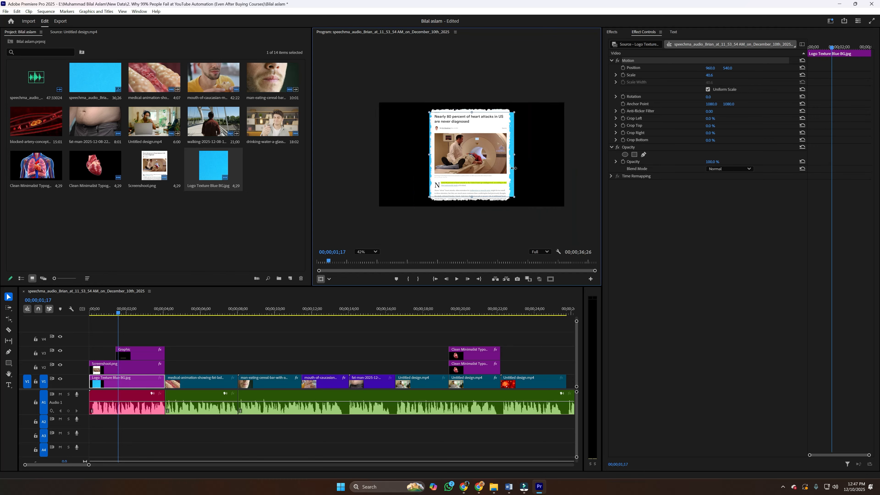
{"action": "key", "text": "ctrl+z"}
{"action": "left_click", "coordinate": [143, 352]}
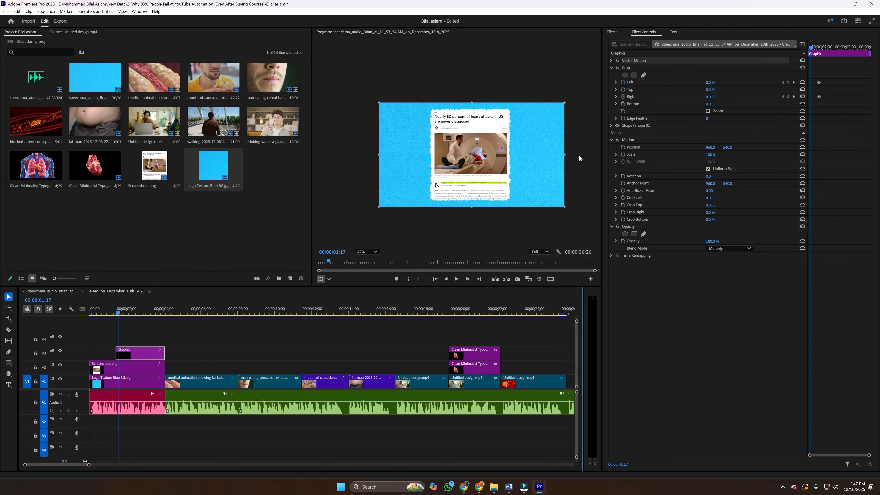
{"action": "left_click", "coordinate": [562, 156]}
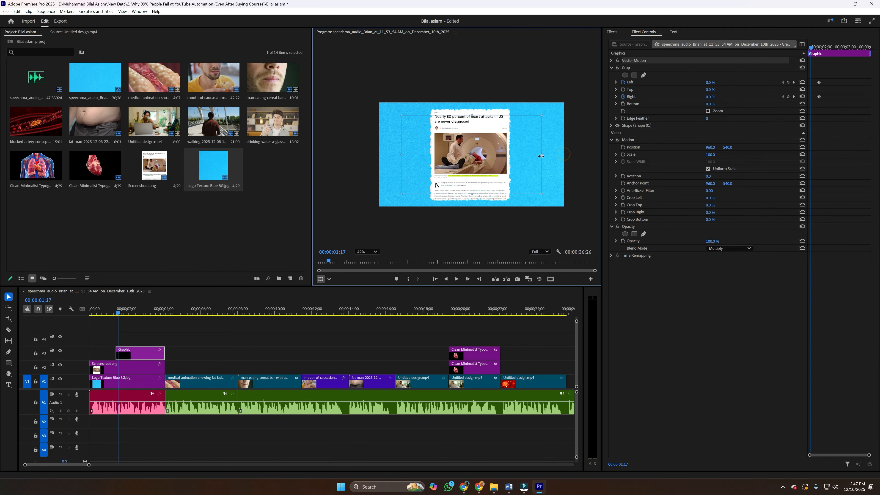
{"action": "key", "text": "ctrl+z"}
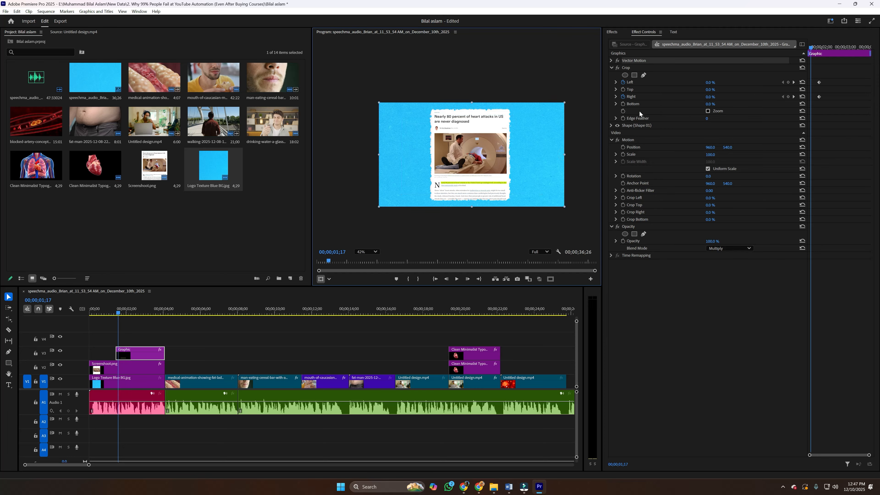
Pull the highlight's Right crop inward and move the wipe's end keyframe later.
{"action": "left_click", "coordinate": [635, 66]}
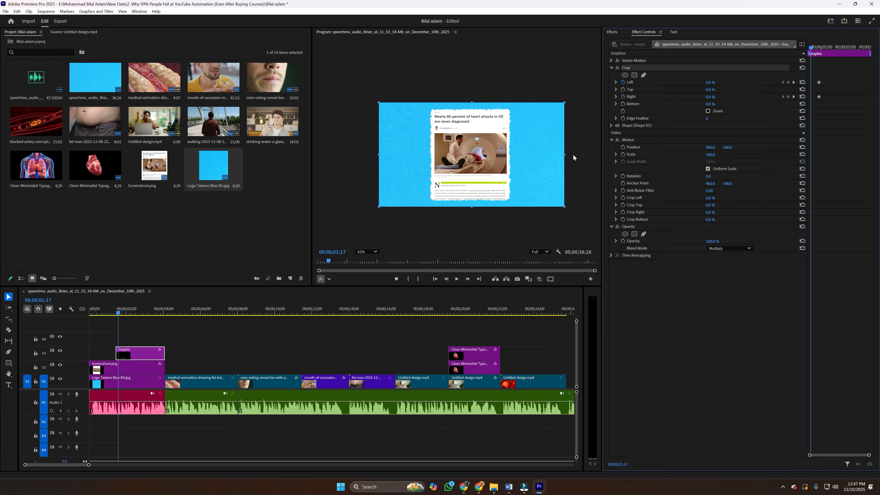
{"action": "left_click_drag", "start_coordinate": [564, 155], "coordinate": [442, 153]}
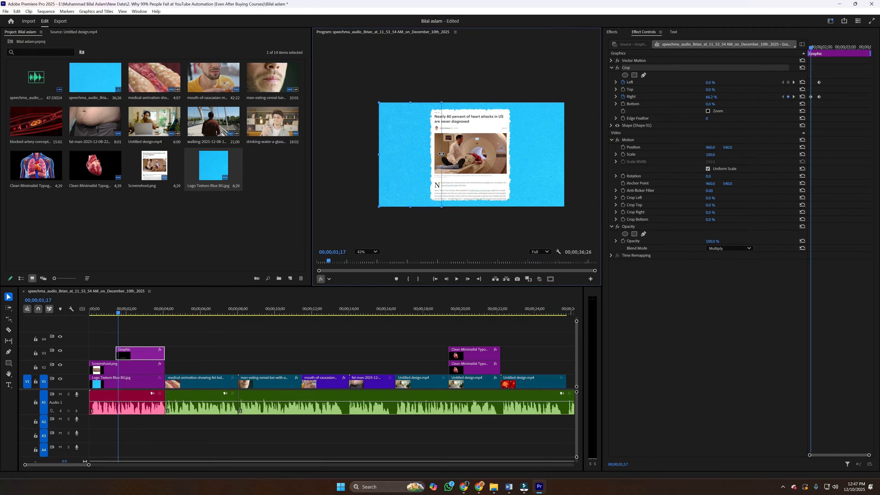
{"action": "left_click", "coordinate": [222, 338]}
{"action": "key", "text": "space"}
{"action": "key", "text": "space"}
{"action": "left_click", "coordinate": [154, 354]}
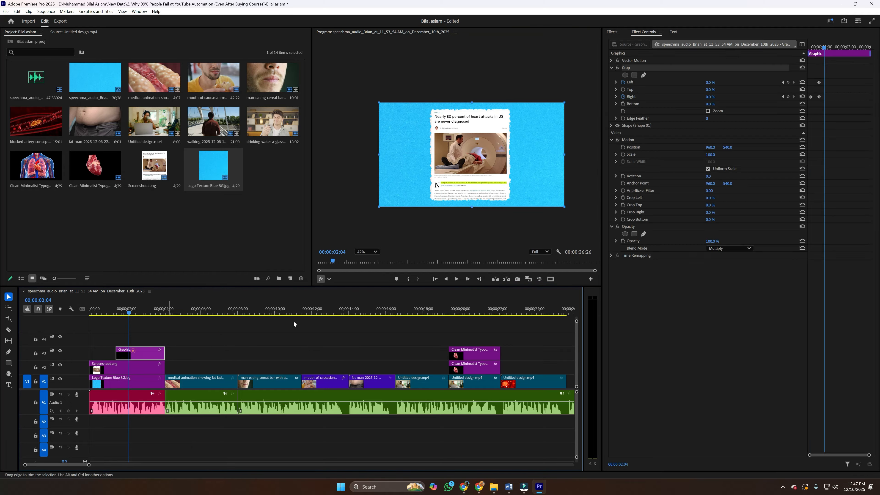
{"action": "left_click_drag", "start_coordinate": [819, 96], "coordinate": [852, 99]}
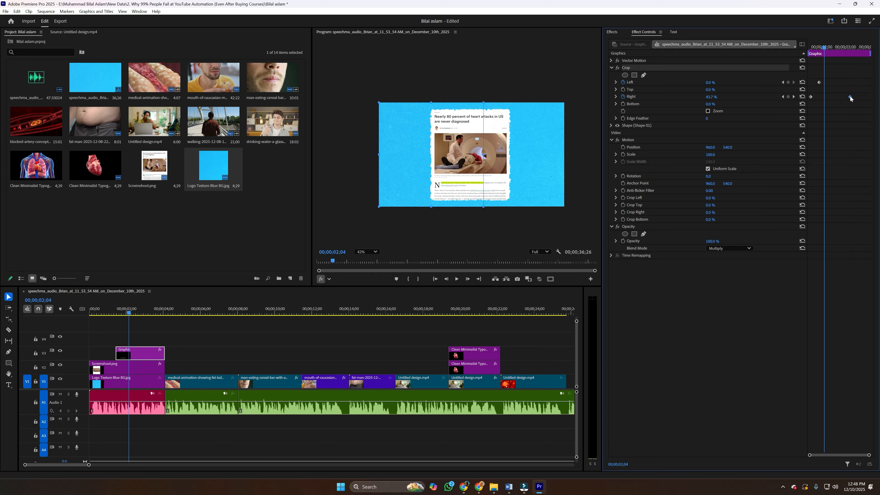
{"action": "left_click", "coordinate": [809, 47]}
{"action": "key", "text": "space"}
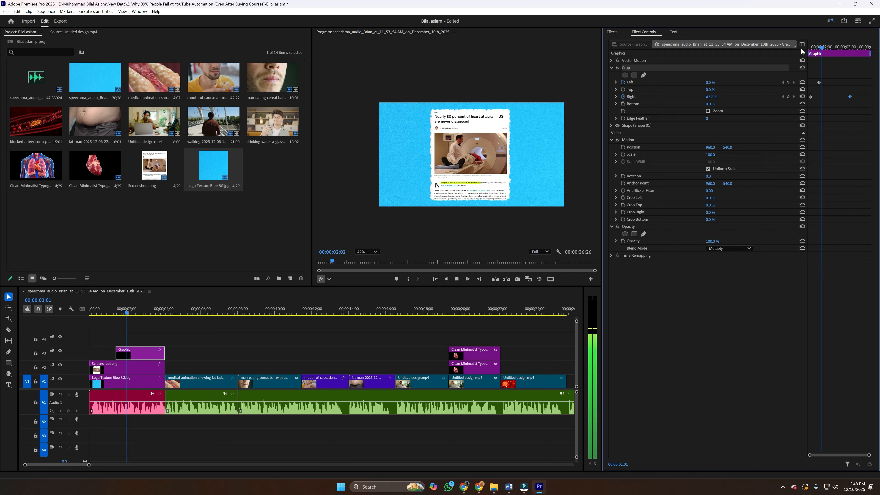
{"action": "key", "text": "space"}
Give the wipe's end keyframe Ease In and preview the smoother sweep.
{"action": "scroll", "coordinate": [455, 204], "scroll_direction": "up", "scroll_amount": 3}
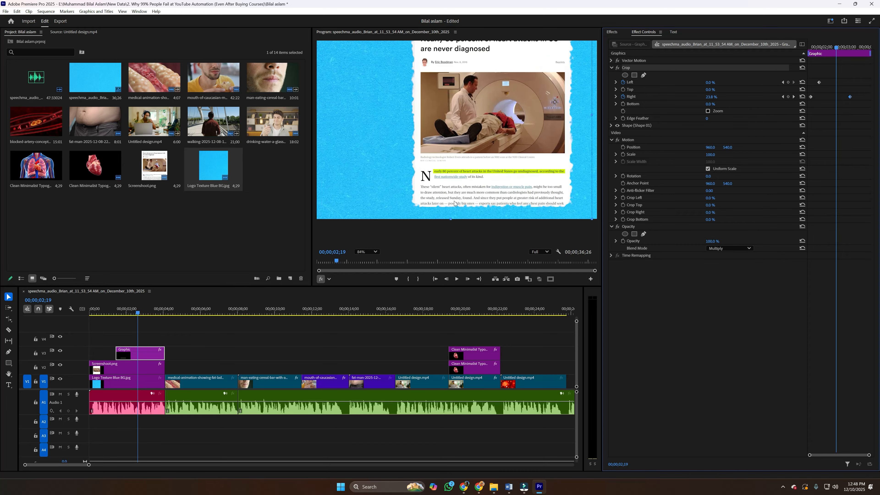
{"action": "left_click", "coordinate": [114, 314]}
{"action": "key", "text": "space"}
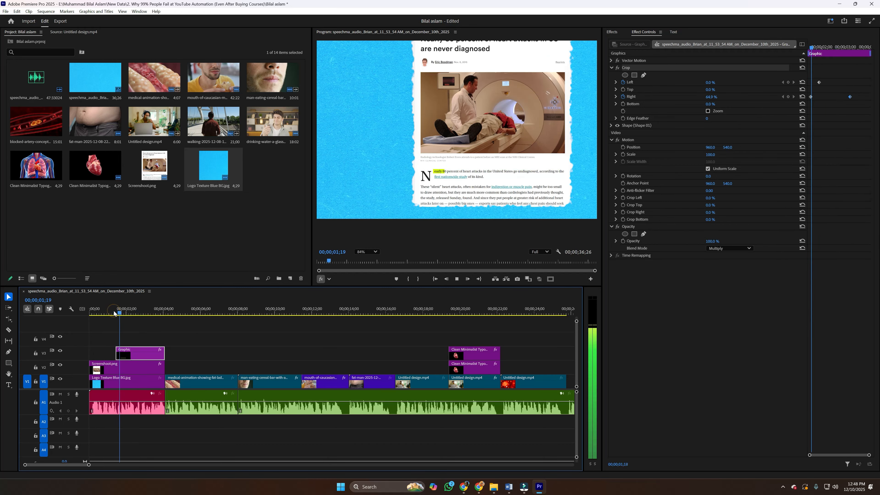
{"action": "key", "text": "space"}
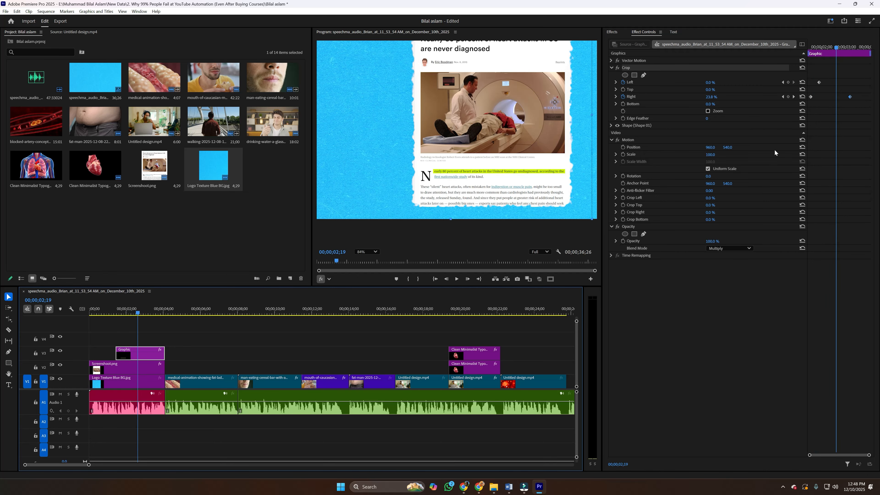
{"action": "right_click", "coordinate": [810, 97]}
{"action": "left_click", "coordinate": [838, 202]}
{"action": "right_click", "coordinate": [849, 97]}
{"action": "left_click", "coordinate": [850, 198]}
{"action": "left_click_drag", "start_coordinate": [824, 49], "coordinate": [790, 55]}
{"action": "key", "text": "space"}
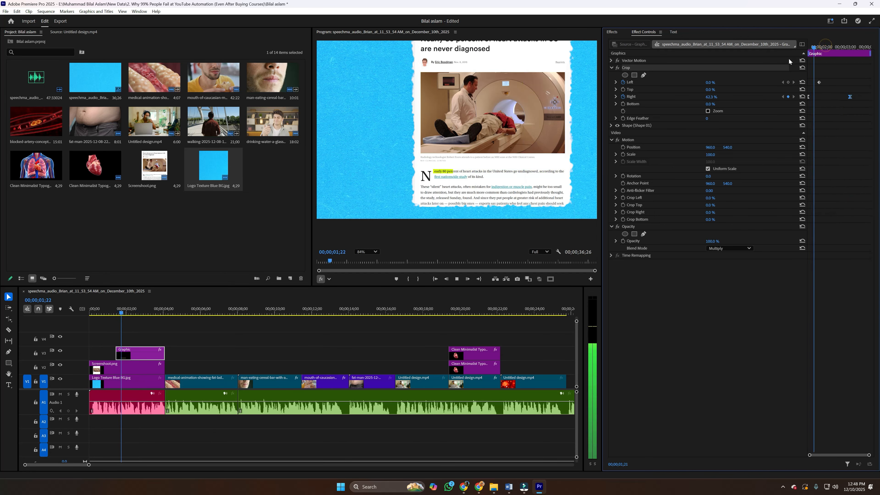
{"action": "key", "text": "space"}
Set the Program monitor zoom to Fit with the playhead near the opening.
{"action": "left_click", "coordinate": [367, 252]}
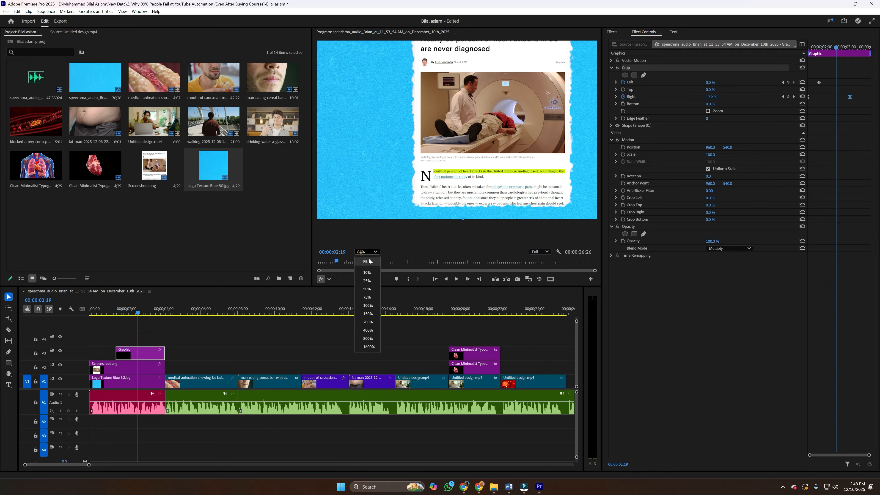
{"action": "left_click", "coordinate": [366, 258]}
{"action": "left_click", "coordinate": [140, 324]}
{"action": "left_click", "coordinate": [115, 314]}
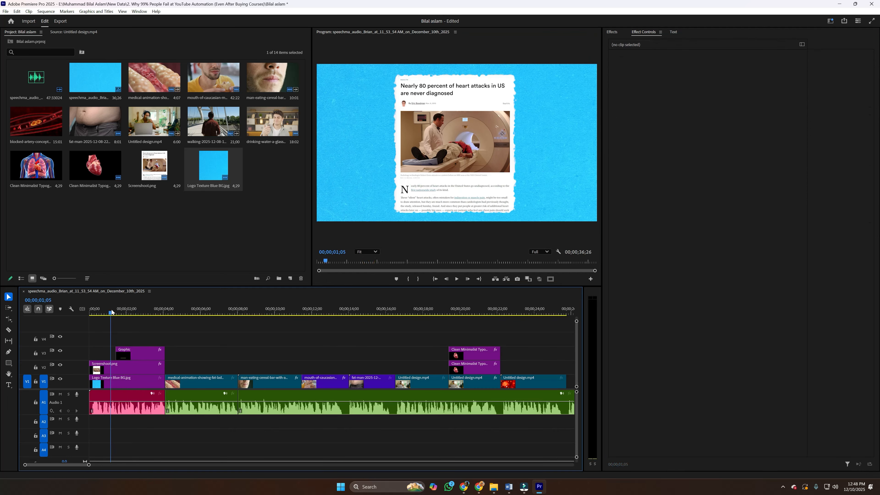
Preview the opening sequence and save the project.
{"action": "key", "text": "space"}
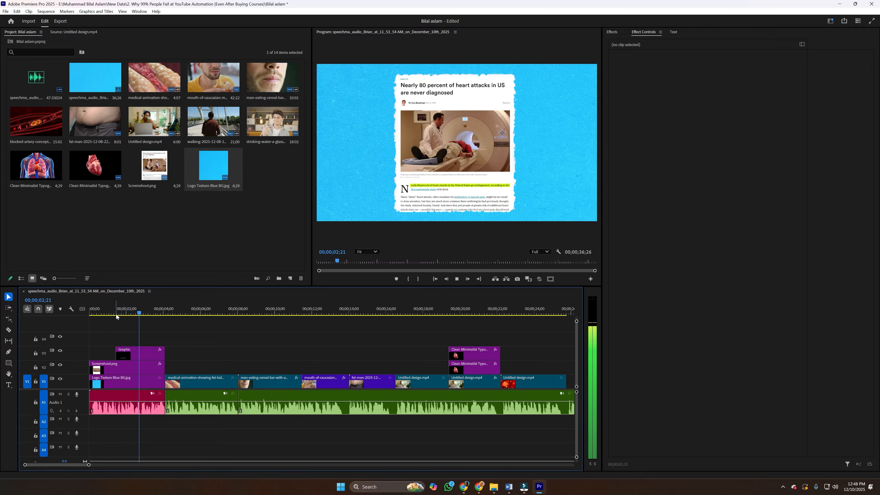
{"action": "key", "text": "space"}
{"action": "key", "text": "ctrl+s"}
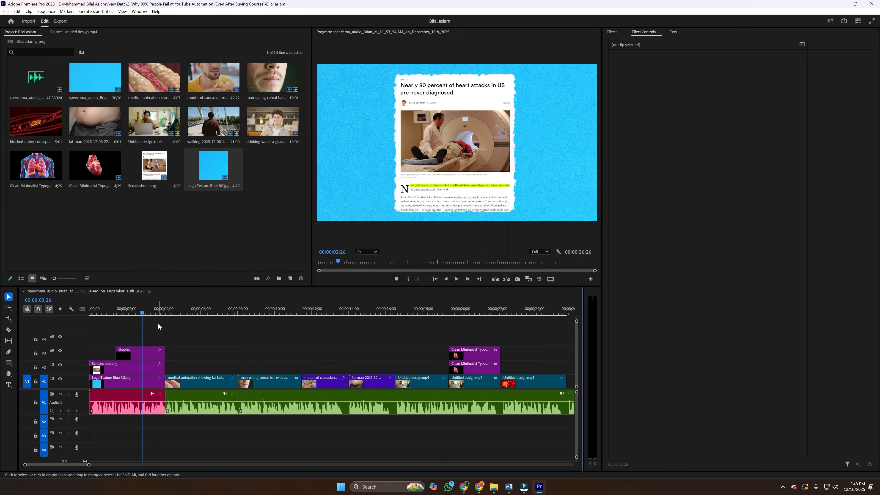
Apply Drop Shadow to the article screenshot clip, replay from the start and save.
{"action": "left_click", "coordinate": [612, 31]}
{"action": "double_click", "coordinate": [636, 43]}
{"action": "type", "text": "dro"}
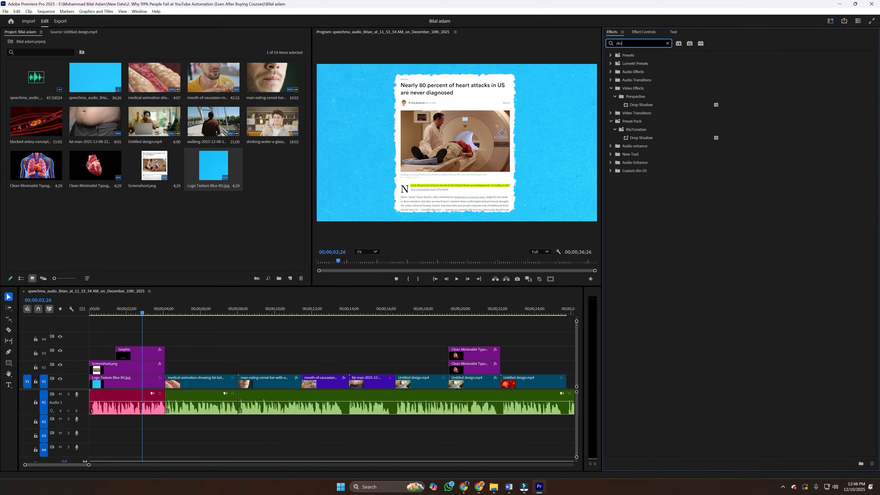
{"action": "type", "text": "p"}
{"action": "left_click_drag", "start_coordinate": [639, 104], "coordinate": [119, 365]}
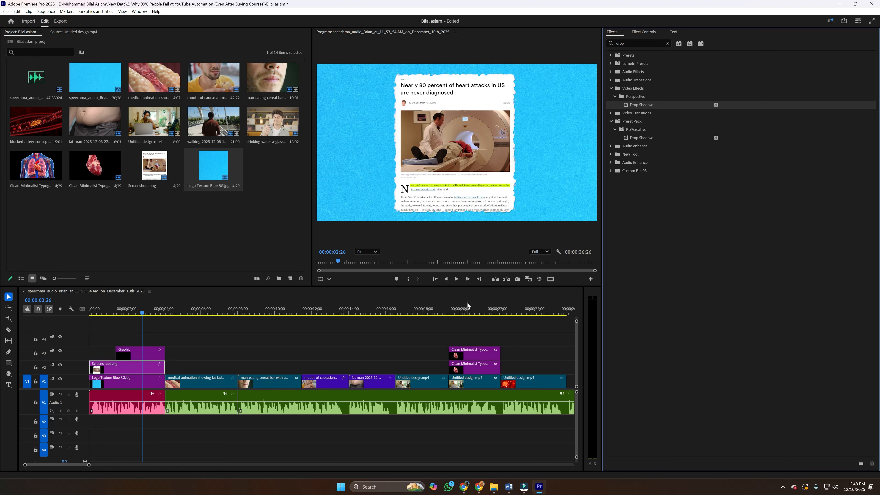
{"action": "key", "text": "Home"}
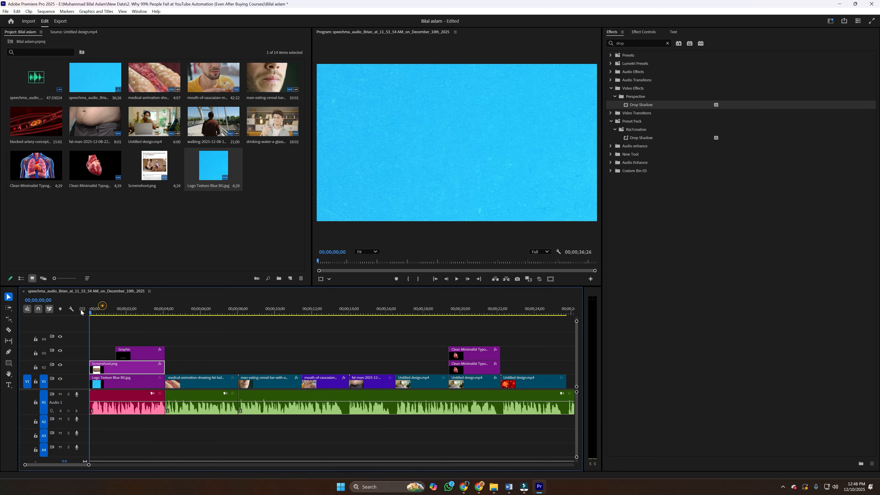
{"action": "key", "text": "space"}
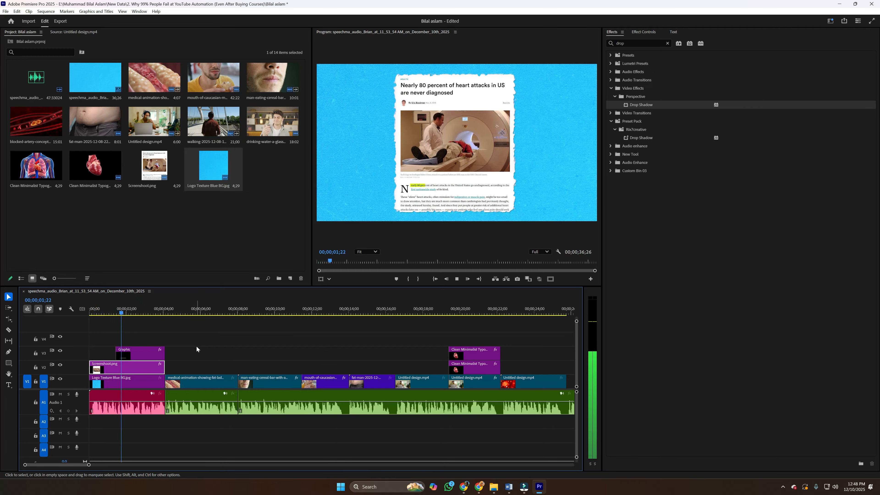
{"action": "key", "text": "ctrl+s"}
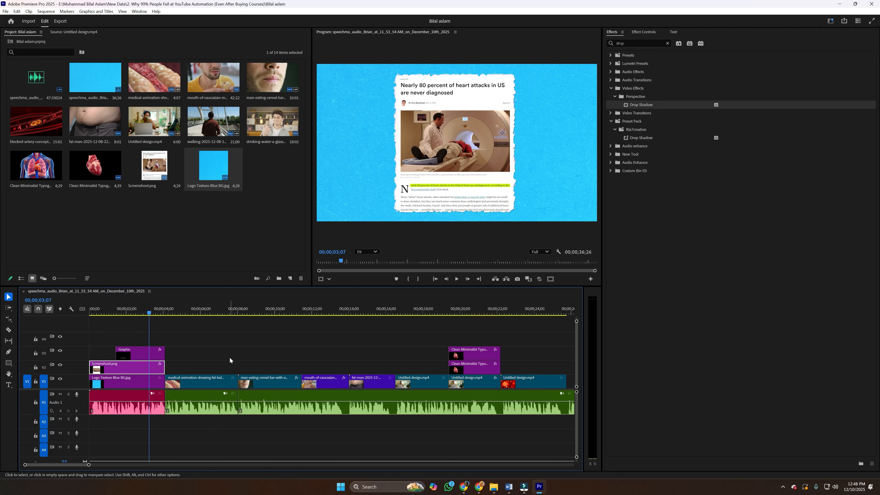
{"action": "key", "text": "space"}
Select the medical artery animation clip in the timeline.
{"action": "left_click", "coordinate": [237, 355]}
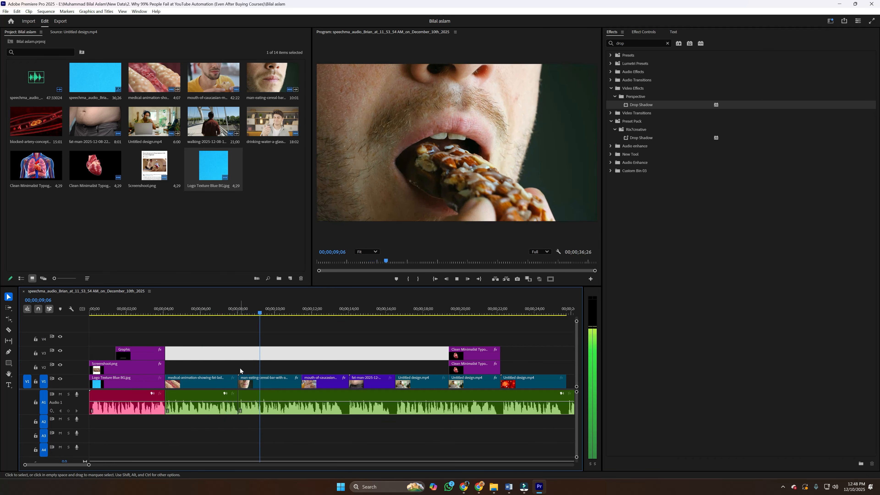
{"action": "left_click", "coordinate": [202, 302]}
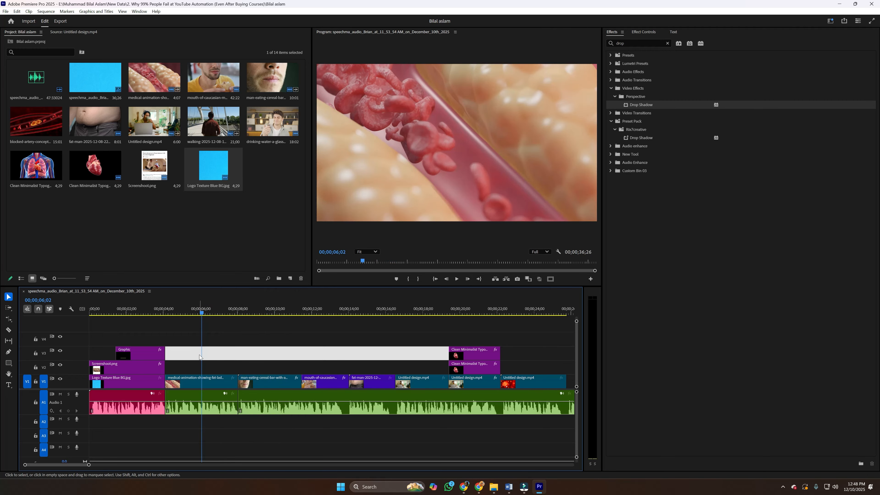
{"action": "left_click", "coordinate": [194, 382]}
Find the Crop effect and apply it to the medical-animation clip, showing its settings.
{"action": "double_click", "coordinate": [636, 44]}
{"action": "type", "text": "crop"}
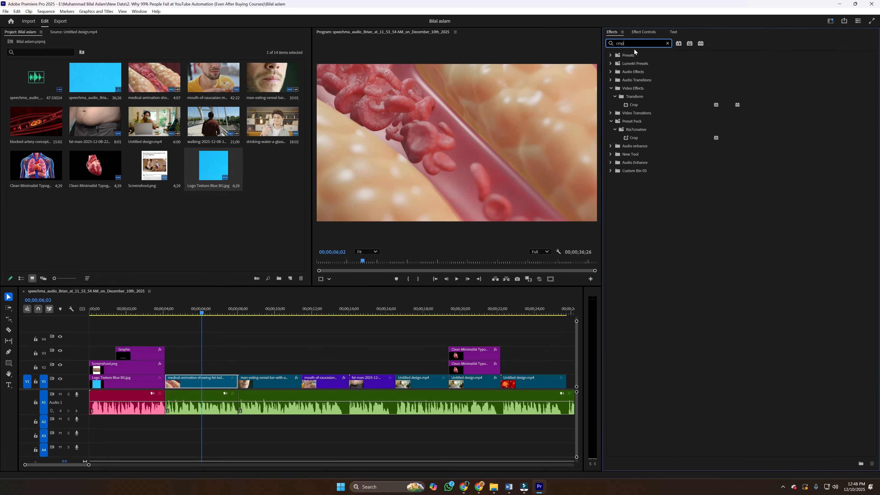
{"action": "left_click_drag", "start_coordinate": [629, 104], "coordinate": [194, 386]}
{"action": "left_click", "coordinate": [648, 33]}
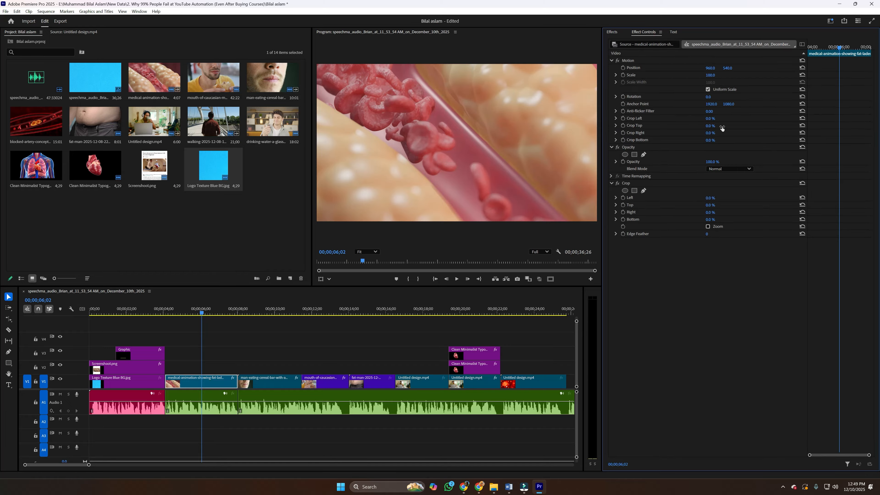
Trial-crop the clip: 32% off the left, then trim top, right and bottom edges.
{"action": "left_click", "coordinate": [628, 182]}
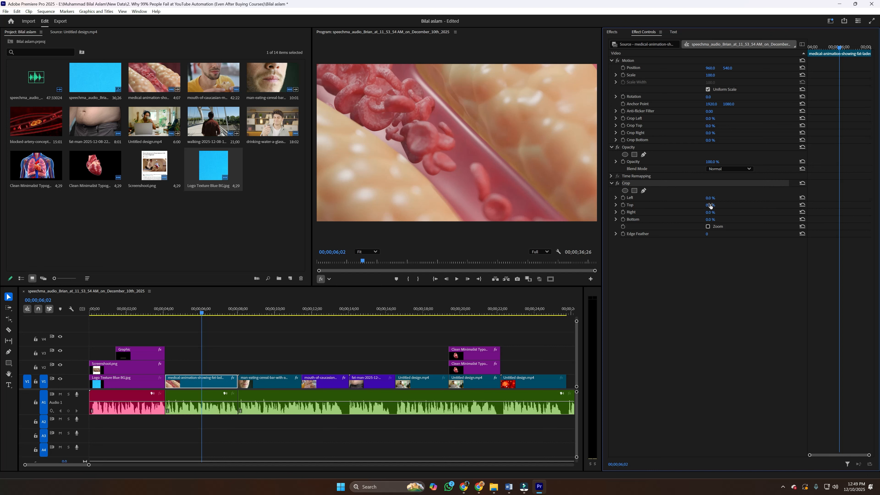
{"action": "mouse_move", "coordinate": [710, 199]}
{"action": "left_mouse_down"}
{"action": "mouse_move", "coordinate": [734, 200]}
{"action": "mouse_move", "coordinate": [715, 198]}
{"action": "left_mouse_up"}
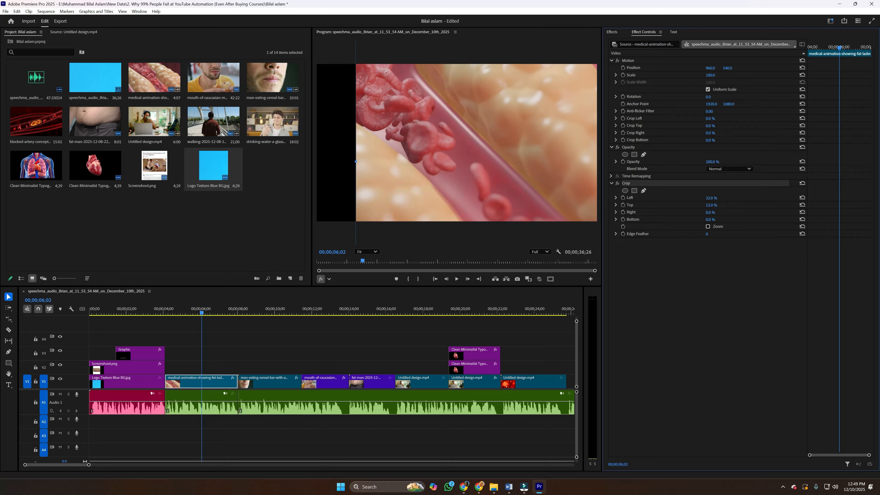
{"action": "mouse_move", "coordinate": [711, 205]}
{"action": "left_mouse_down"}
{"action": "mouse_move", "coordinate": [722, 213]}
{"action": "mouse_move", "coordinate": [715, 219]}
{"action": "left_mouse_up"}
{"action": "left_click", "coordinate": [457, 194]}
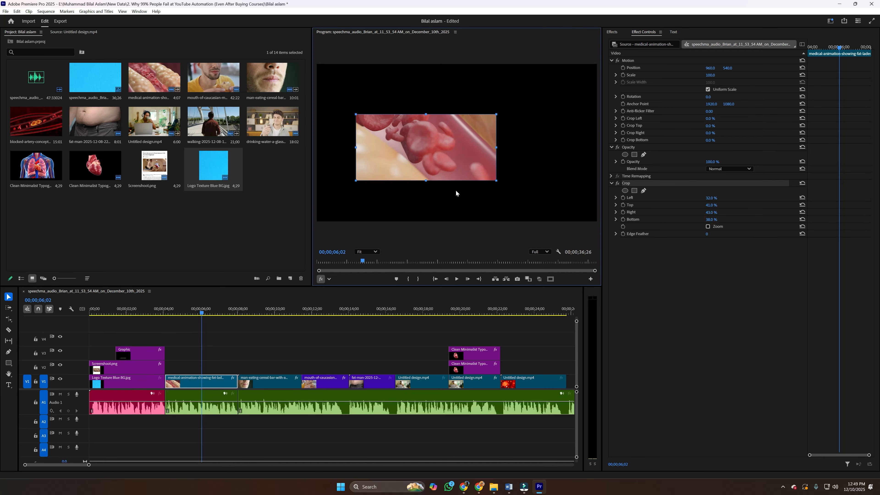
{"action": "mouse_move", "coordinate": [496, 180]}
{"action": "left_mouse_down"}
{"action": "mouse_move", "coordinate": [517, 188]}
{"action": "mouse_move", "coordinate": [488, 187]}
{"action": "left_mouse_up"}
Move the cropped clip up and right and scale it to 159.
{"action": "left_click", "coordinate": [329, 279]}
{"action": "left_click", "coordinate": [341, 290]}
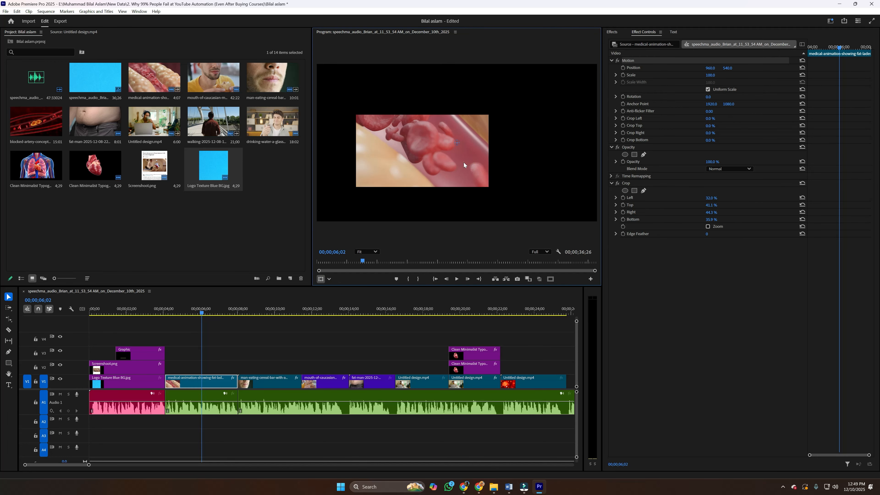
{"action": "left_click_drag", "start_coordinate": [460, 154], "coordinate": [448, 143]}
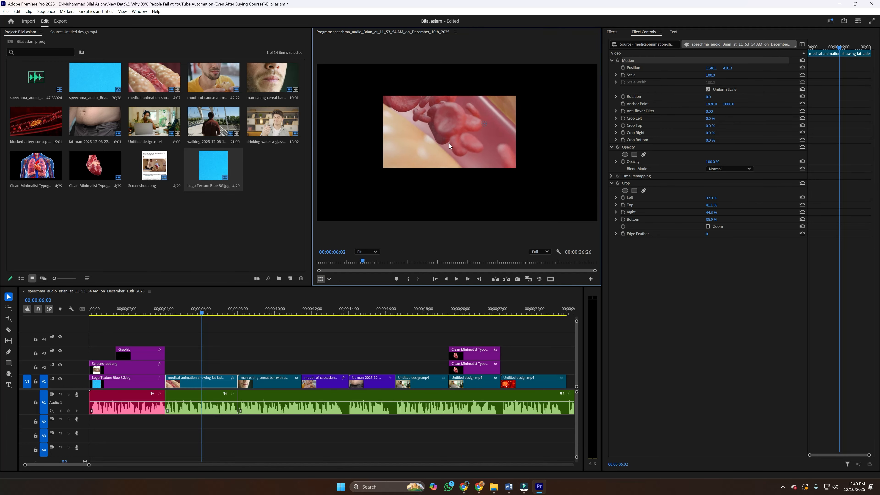
{"action": "left_click_drag", "start_coordinate": [710, 75], "coordinate": [730, 75]}
Undo the motion and crop changes back to 0%, deselect the clip, and save the project.
{"action": "key", "text": "ctrl+z"}
{"action": "key", "text": "ctrl+z"}
{"action": "key", "text": "ctrl+z"}
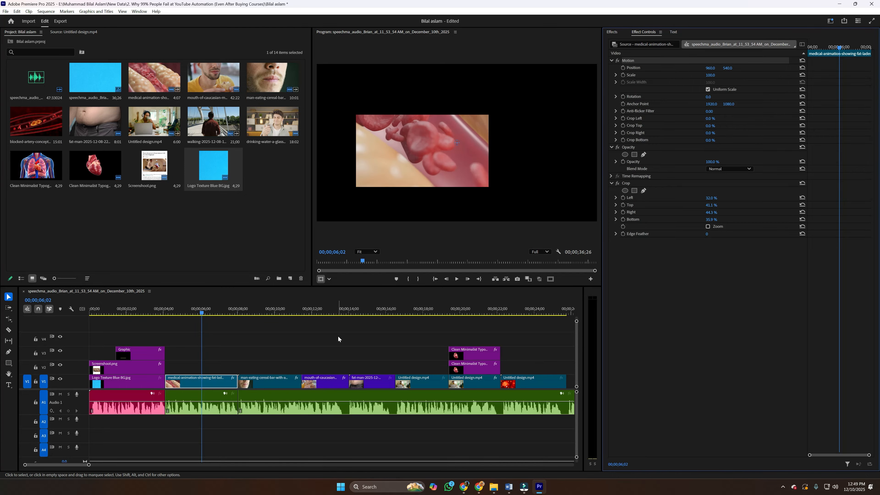
{"action": "key", "text": "ctrl+z"}
{"action": "key", "text": "ctrl+z"}
{"action": "key", "text": "ctrl+z"}
{"action": "key", "text": "ctrl+z"}
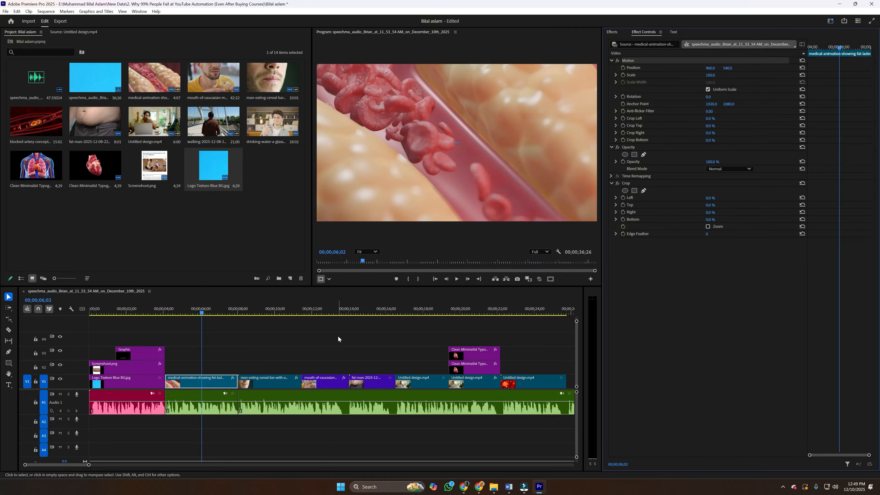
{"action": "left_click", "coordinate": [159, 311]}
{"action": "left_click", "coordinate": [226, 357]}
{"action": "key", "text": "ctrl+s"}
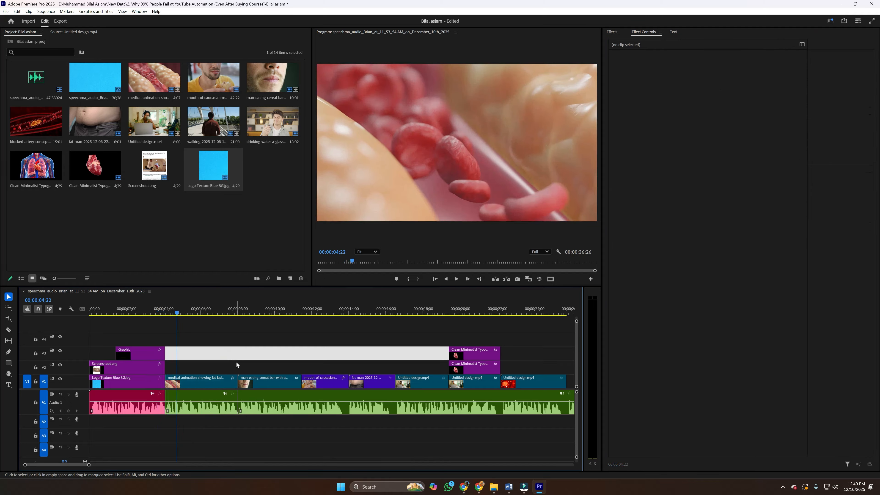
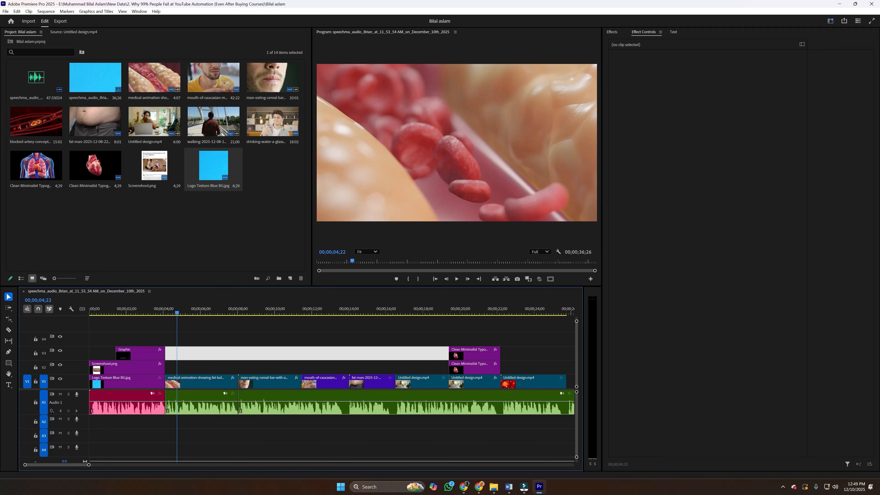
Zoom out the timeline and move the two heart clips up to higher tracks.
{"action": "left_click", "coordinate": [287, 339]}
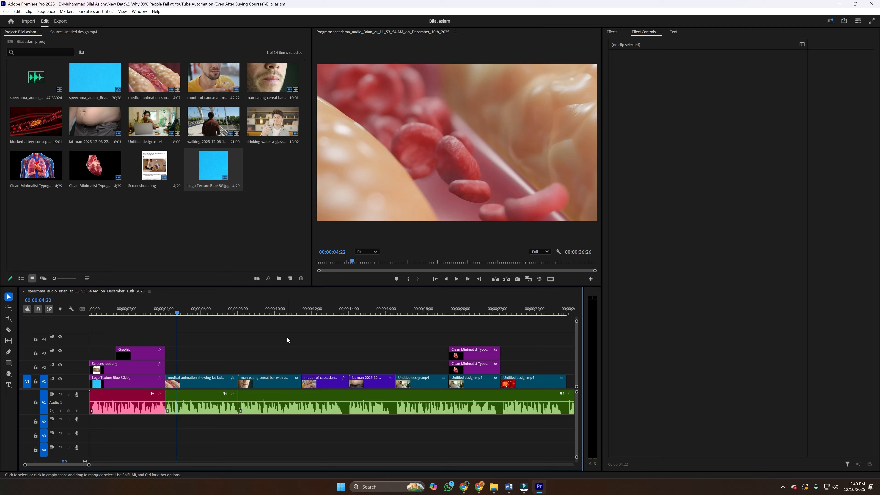
{"action": "left_click_drag", "start_coordinate": [90, 467], "coordinate": [222, 466]}
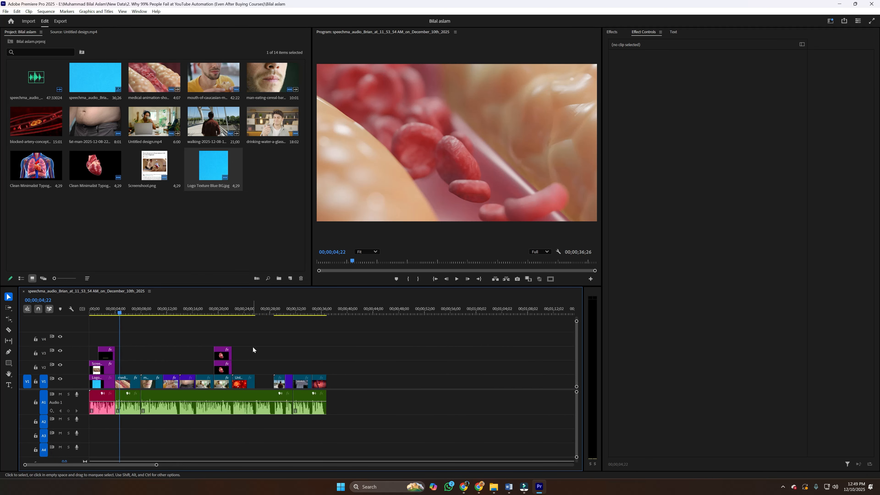
{"action": "mouse_move", "coordinate": [250, 333]}
{"action": "left_mouse_down"}
{"action": "mouse_move", "coordinate": [226, 368]}
{"action": "mouse_move", "coordinate": [225, 346]}
{"action": "left_mouse_up"}
{"action": "key", "text": "Delete"}
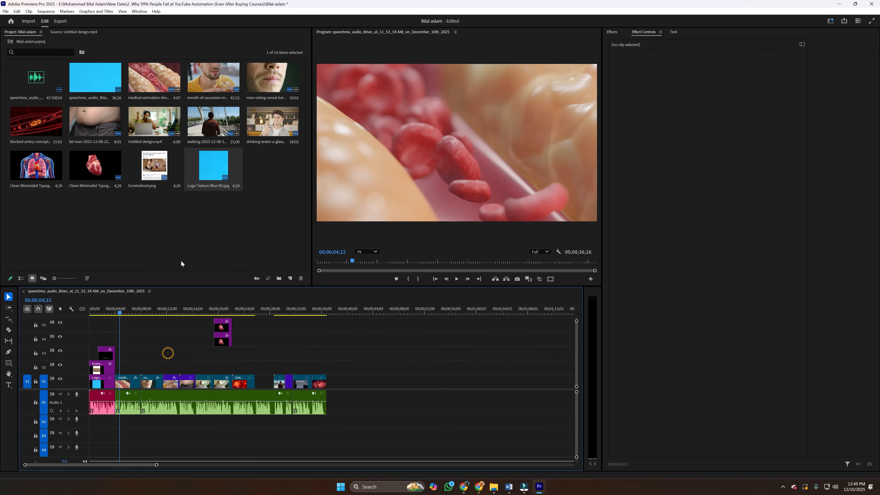
Create a new Adjustment Layer and place it on track V4.
{"action": "right_click", "coordinate": [157, 214]}
{"action": "mouse_move", "coordinate": [199, 246]}
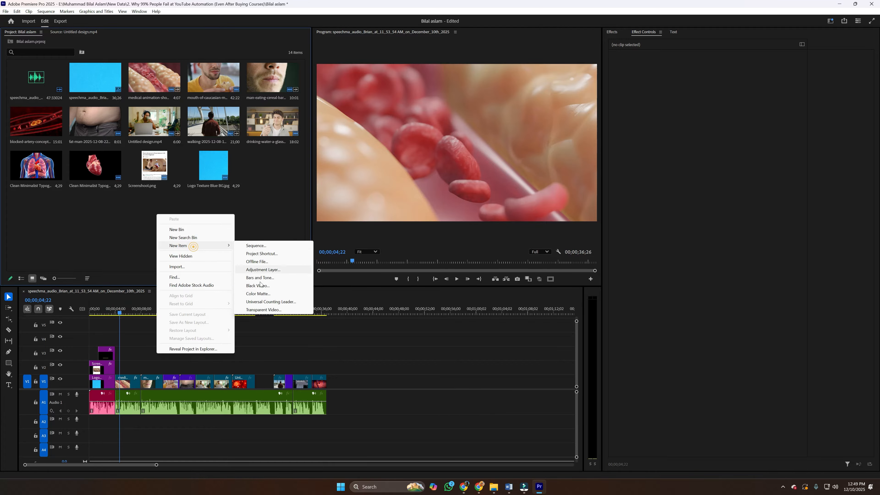
{"action": "left_click", "coordinate": [258, 270]}
{"action": "left_click", "coordinate": [458, 273]}
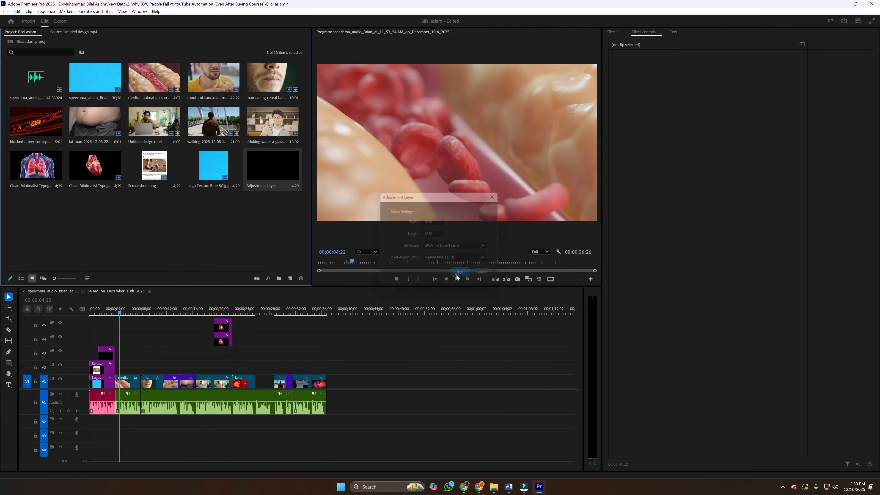
{"action": "left_click_drag", "start_coordinate": [243, 242], "coordinate": [125, 343]}
{"action": "left_click", "coordinate": [139, 343]}
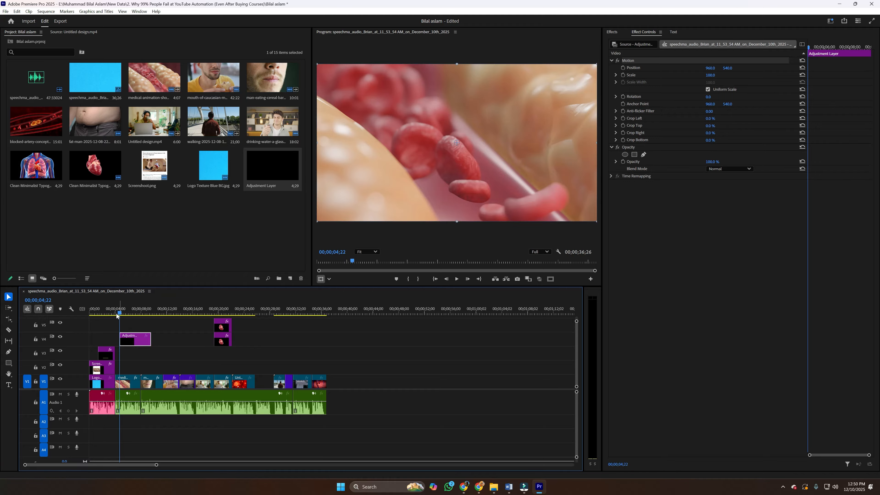
Move the adjustment layer to the sequence start, drop the hearts to V3/V2, and extend it to the end.
{"action": "left_click", "coordinate": [126, 313]}
{"action": "left_click_drag", "start_coordinate": [135, 343], "coordinate": [104, 343]}
{"action": "left_click_drag", "start_coordinate": [251, 325], "coordinate": [222, 368]}
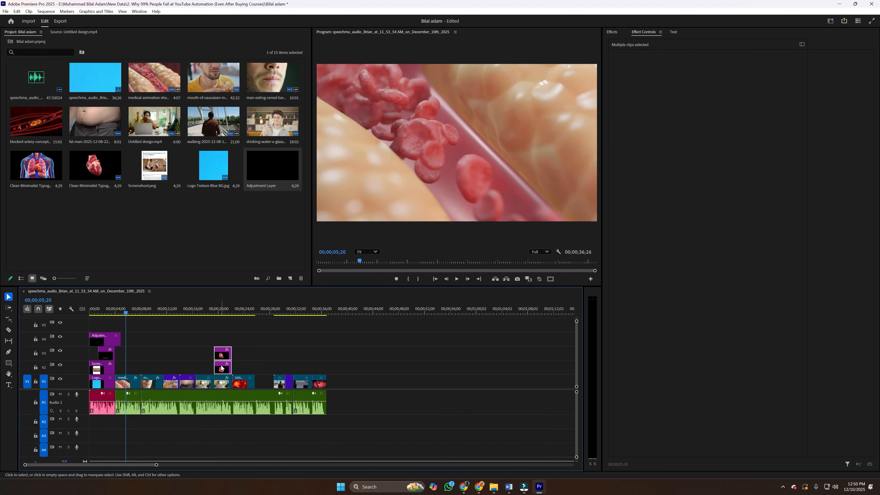
{"action": "left_click_drag", "start_coordinate": [119, 343], "coordinate": [304, 345]}
{"action": "left_click", "coordinate": [292, 345]}
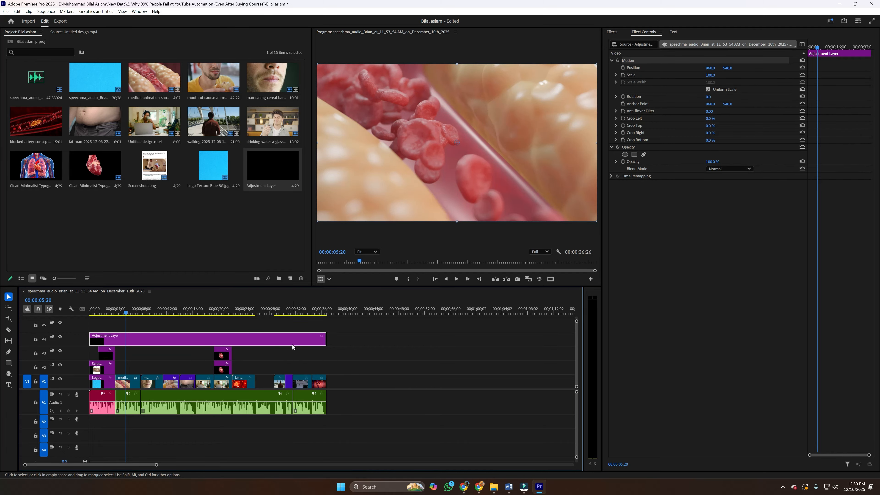
{"action": "left_click_drag", "start_coordinate": [140, 309], "coordinate": [151, 310]}
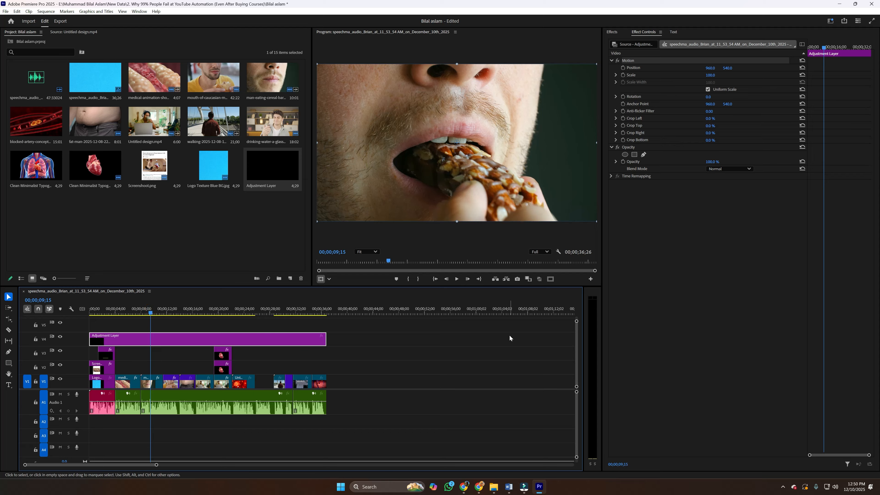
Apply Gaussian Blur to the adjustment layer and add an ellipse mask.
{"action": "left_click", "coordinate": [462, 378]}
{"action": "left_click", "coordinate": [306, 341]}
{"action": "left_click", "coordinate": [612, 31]}
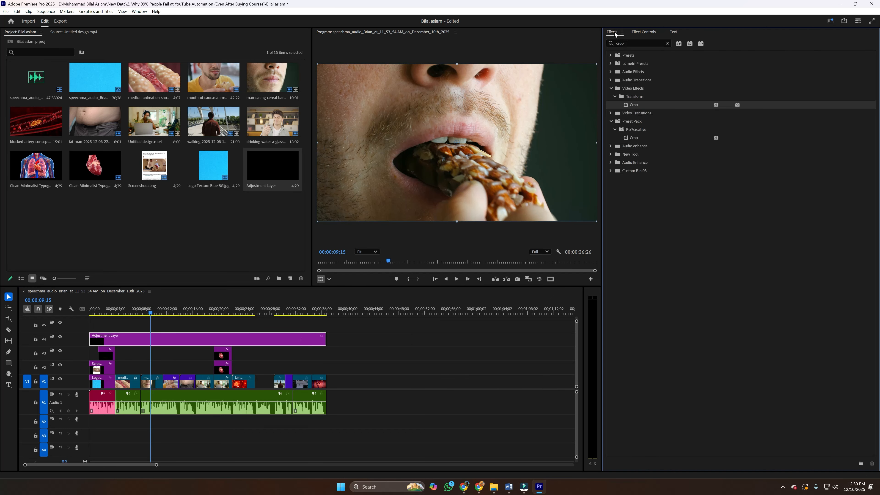
{"action": "left_click", "coordinate": [633, 42]}
{"action": "type", "text": "blur"}
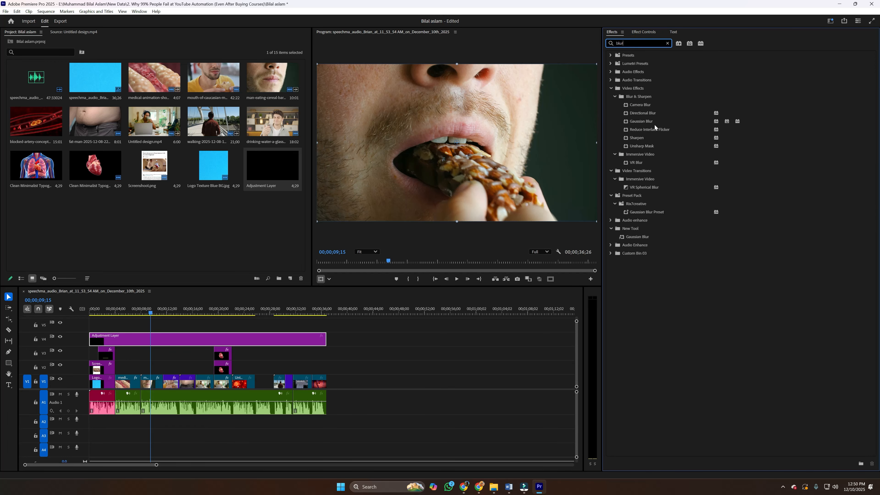
{"action": "left_click_drag", "start_coordinate": [642, 122], "coordinate": [264, 337]}
{"action": "left_click", "coordinate": [643, 32]}
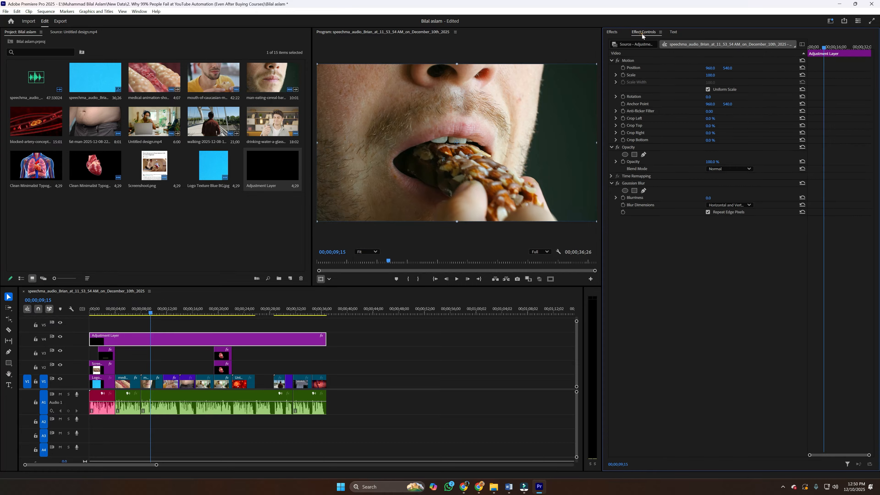
{"action": "left_click", "coordinate": [625, 190]}
Reshape and position the mask oval around the man's mouth.
{"action": "left_click_drag", "start_coordinate": [422, 142], "coordinate": [362, 142]}
{"action": "left_click_drag", "start_coordinate": [427, 182], "coordinate": [427, 204]}
{"action": "left_click_drag", "start_coordinate": [493, 156], "coordinate": [544, 162]}
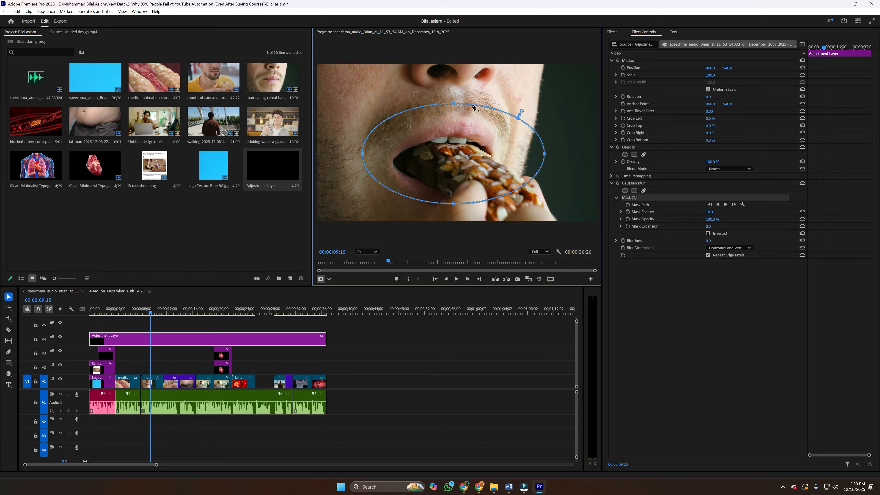
{"action": "left_click_drag", "start_coordinate": [454, 103], "coordinate": [453, 70]}
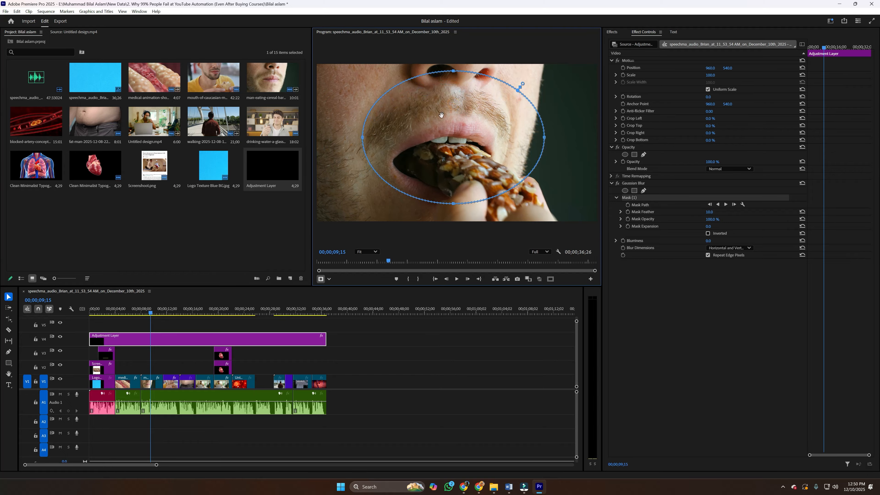
{"action": "left_click_drag", "start_coordinate": [453, 204], "coordinate": [453, 216]}
{"action": "left_click_drag", "start_coordinate": [467, 184], "coordinate": [466, 182]}
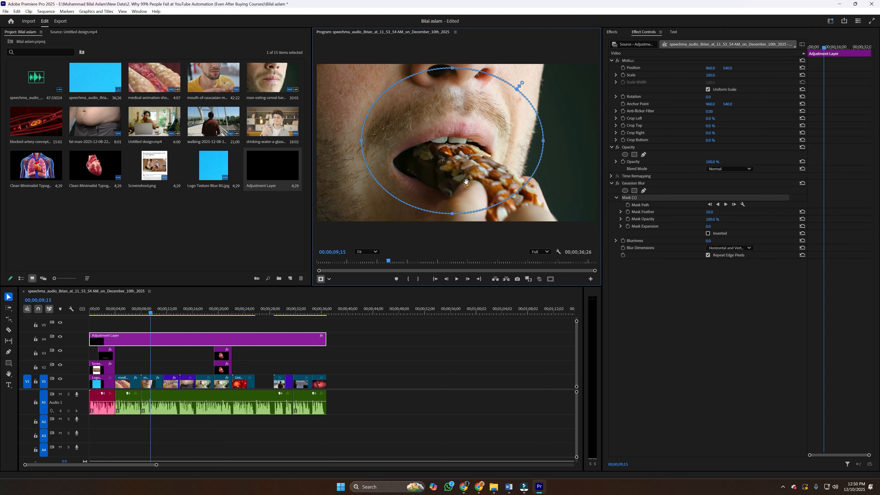
{"action": "left_click_drag", "start_coordinate": [545, 142], "coordinate": [568, 142]}
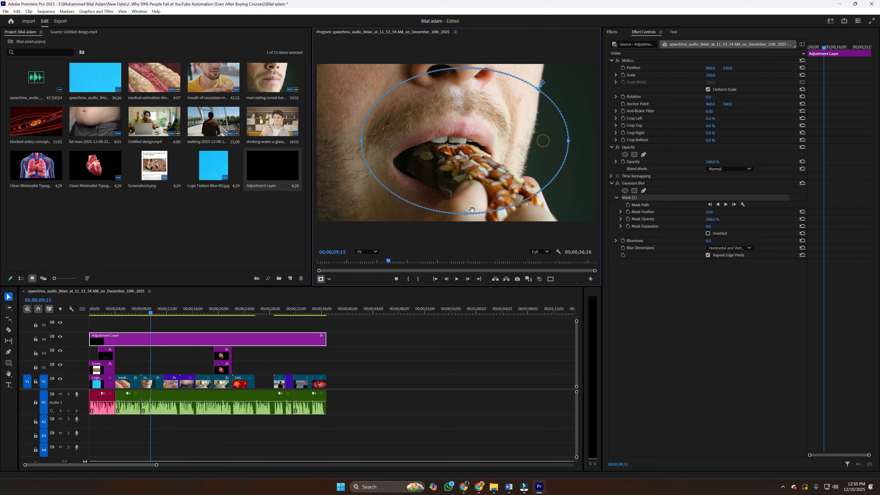
{"action": "left_click_drag", "start_coordinate": [463, 219], "coordinate": [464, 223]}
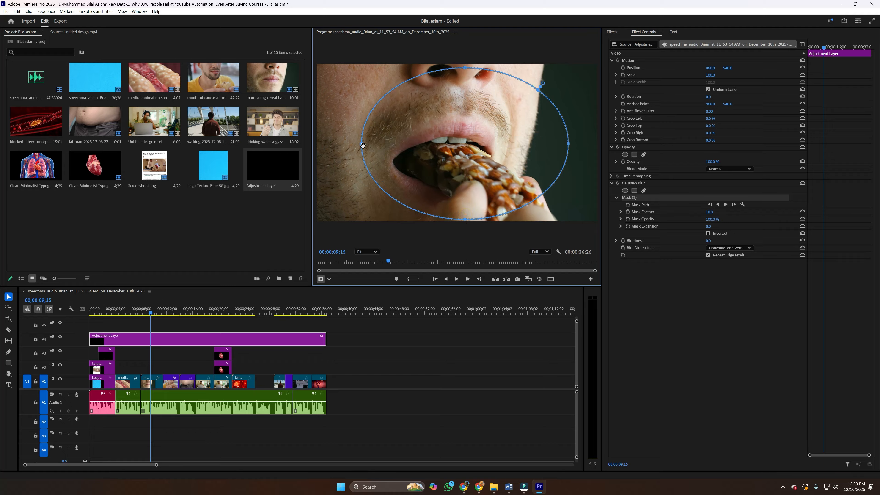
{"action": "left_click_drag", "start_coordinate": [360, 146], "coordinate": [357, 146]}
{"action": "left_click_drag", "start_coordinate": [476, 153], "coordinate": [466, 152]}
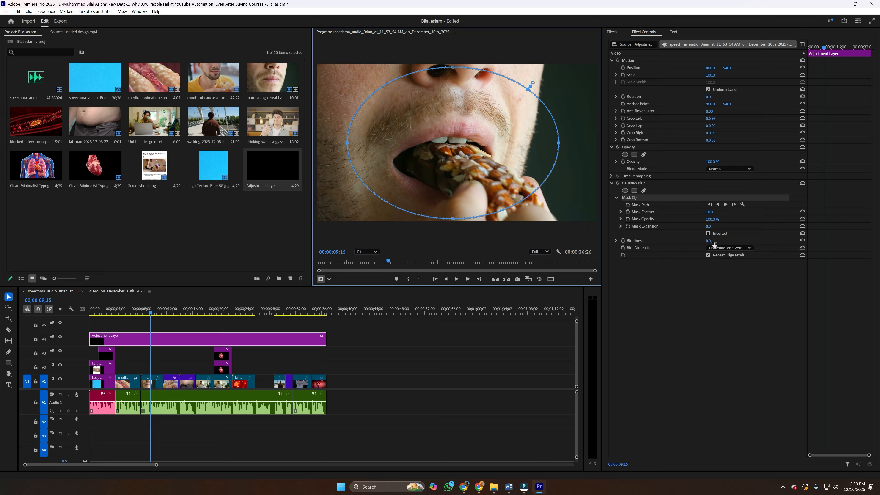
Raise Blurriness to 210 and set Mask Feather to 246, hiding the mask outline.
{"action": "left_click_drag", "start_coordinate": [712, 244], "coordinate": [719, 244]}
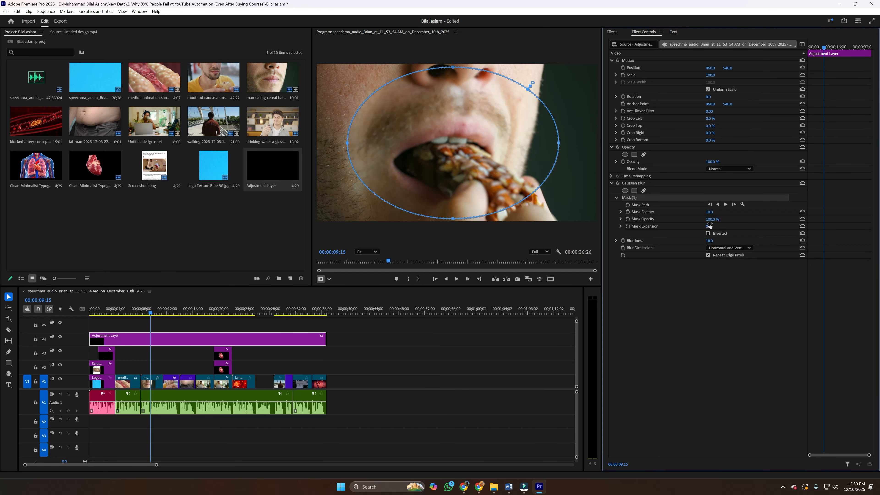
{"action": "left_click_drag", "start_coordinate": [533, 83], "coordinate": [539, 74]}
{"action": "left_click_drag", "start_coordinate": [709, 212], "coordinate": [790, 226]}
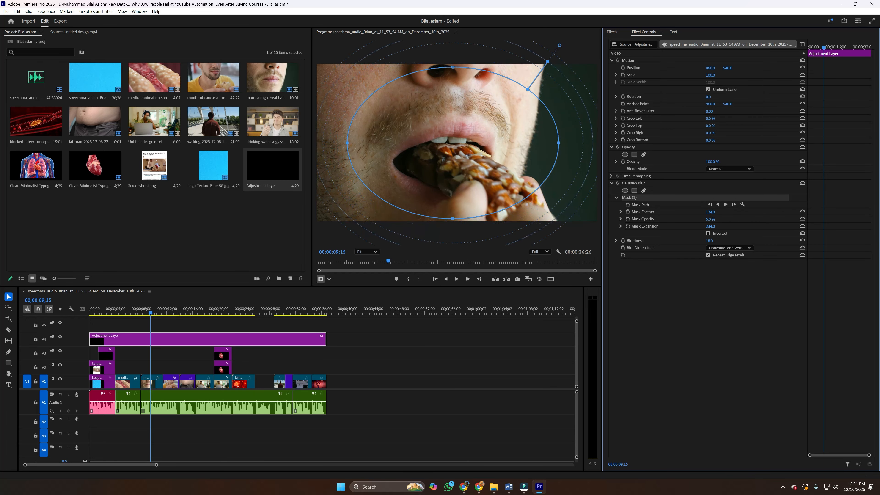
{"action": "left_click", "coordinate": [710, 211]}
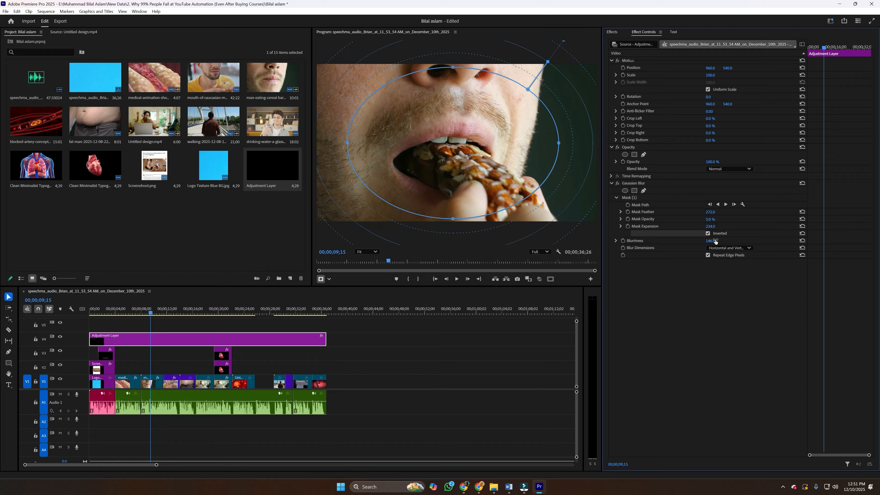
{"action": "left_click", "coordinate": [665, 287]}
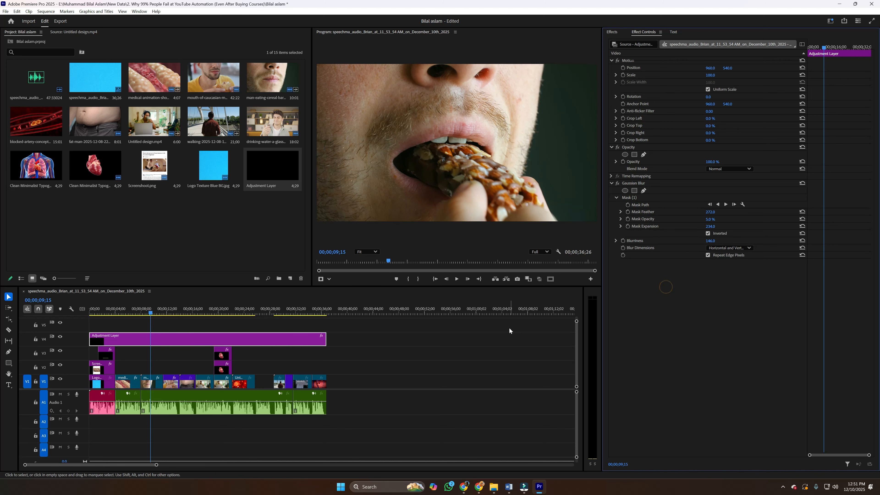
{"action": "left_click_drag", "start_coordinate": [716, 241], "coordinate": [738, 242]}
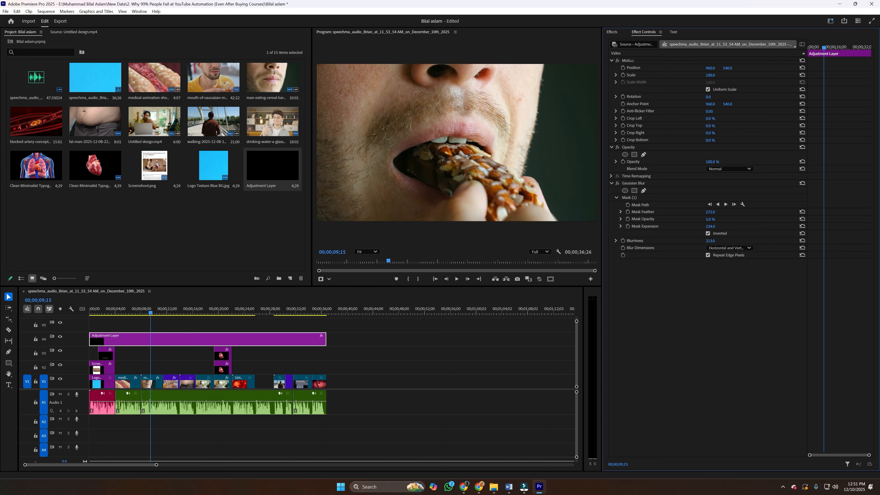
{"action": "mouse_move", "coordinate": [710, 212]}
{"action": "left_mouse_down"}
{"action": "mouse_move", "coordinate": [701, 212]}
{"action": "mouse_move", "coordinate": [713, 227]}
{"action": "mouse_move", "coordinate": [715, 212]}
{"action": "left_mouse_up"}
Preview the blurred section around 00;00;11;11 and raise Blurriness to 309.
{"action": "left_click", "coordinate": [163, 309]}
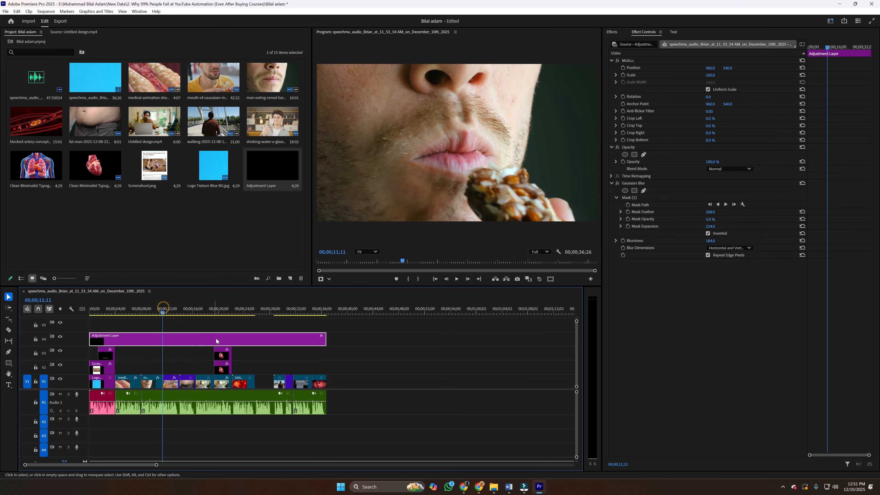
{"action": "key", "text": "space"}
{"action": "key", "text": "space"}
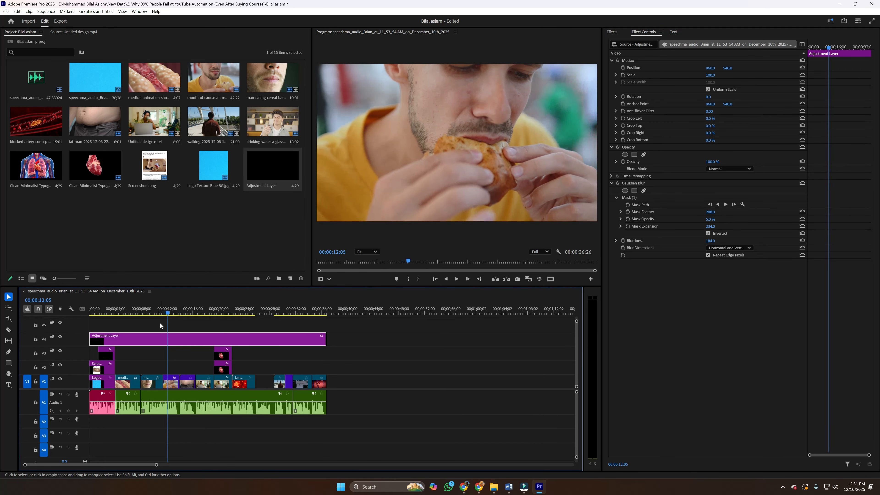
{"action": "left_click", "coordinate": [142, 308]}
{"action": "key", "text": "space"}
{"action": "key", "text": "space"}
{"action": "left_click", "coordinate": [743, 281]}
{"action": "left_click_drag", "start_coordinate": [710, 241], "coordinate": [754, 241]}
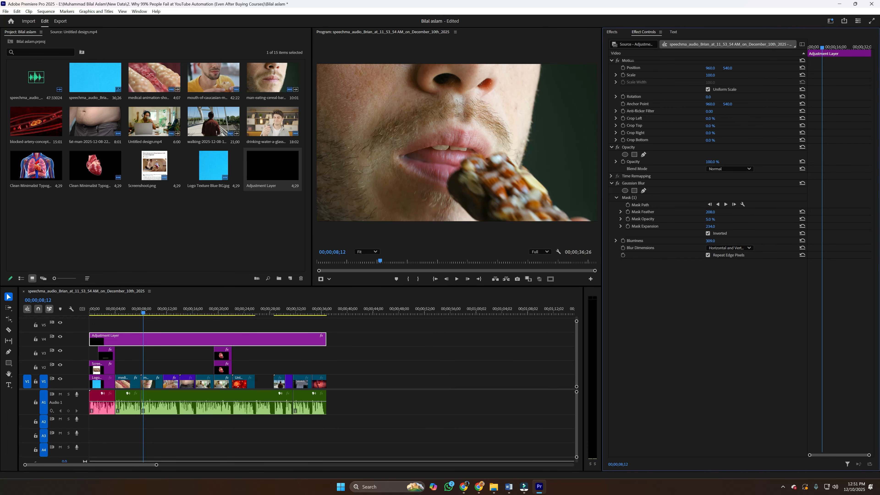
Remove the applied effects from the adjustment layer clip.
{"action": "right_click", "coordinate": [182, 339]}
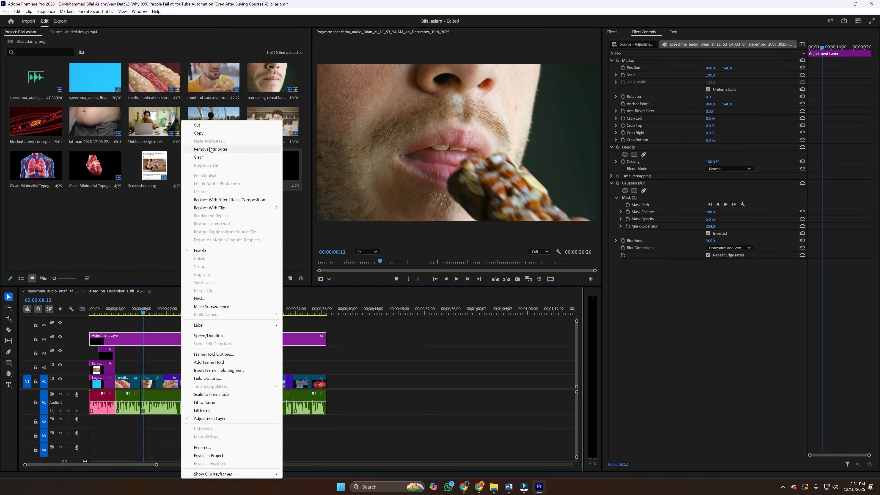
{"action": "left_click", "coordinate": [651, 316]}
{"action": "right_click", "coordinate": [139, 342]}
{"action": "left_click", "coordinate": [169, 149]}
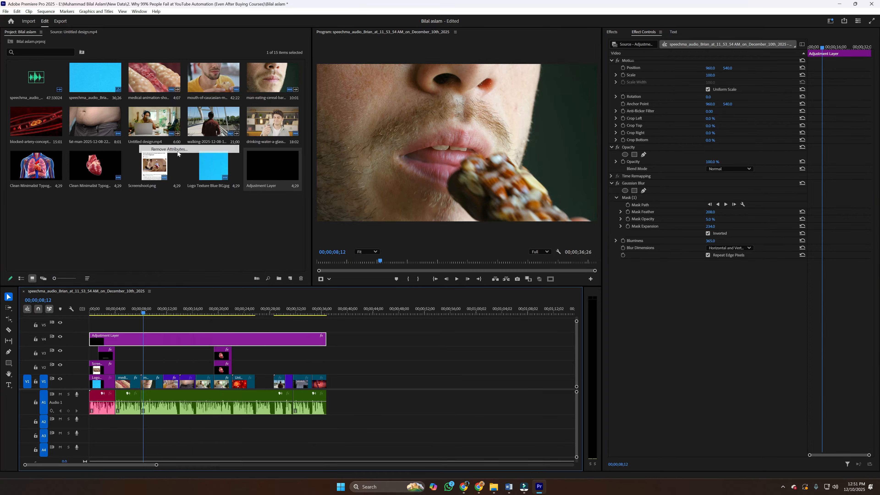
Reapply Gaussian Blur with an ellipse mask to the V4 adjustment layer, Blurriness 81.
{"action": "left_click", "coordinate": [471, 332]}
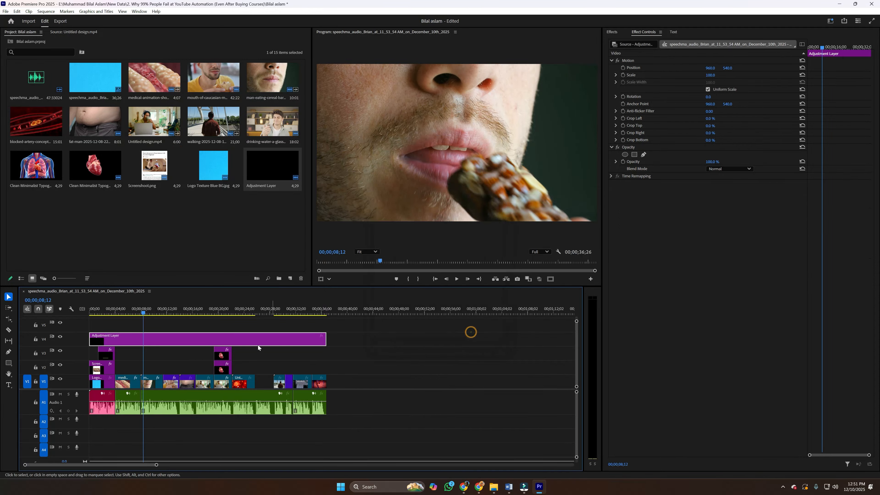
{"action": "left_click", "coordinate": [612, 32]}
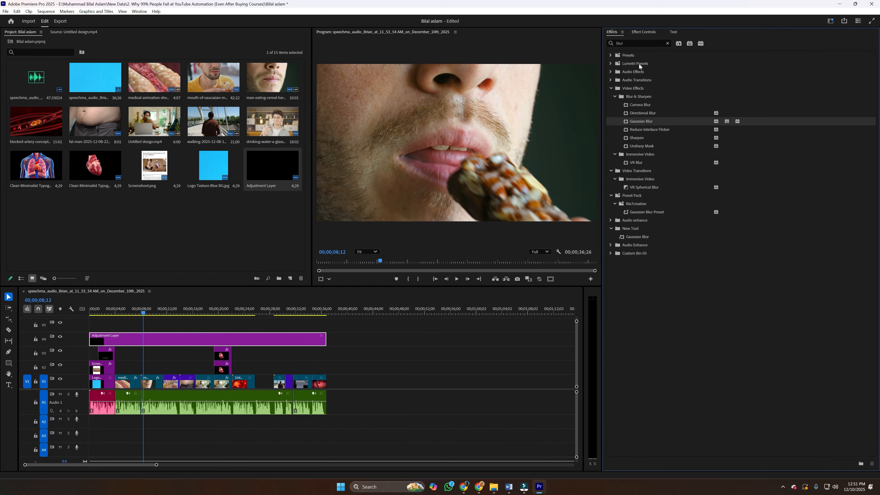
{"action": "left_click_drag", "start_coordinate": [641, 120], "coordinate": [265, 339]}
{"action": "left_click", "coordinate": [643, 32]}
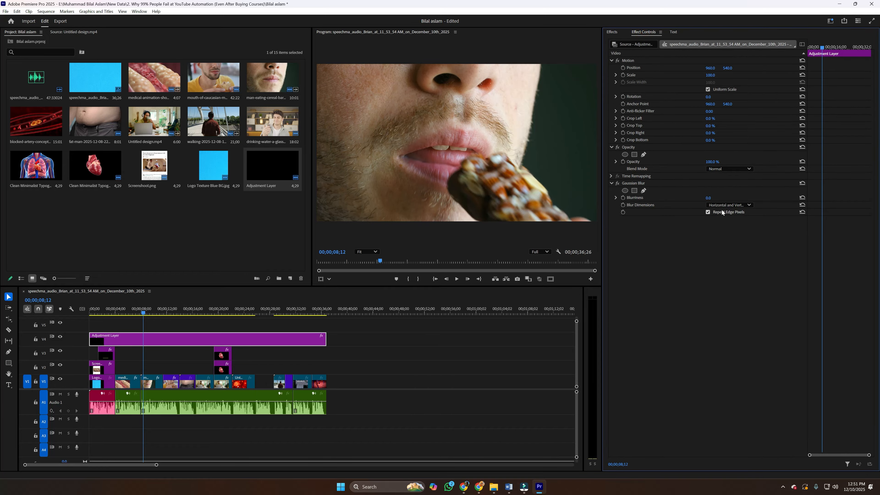
{"action": "left_click", "coordinate": [624, 190]}
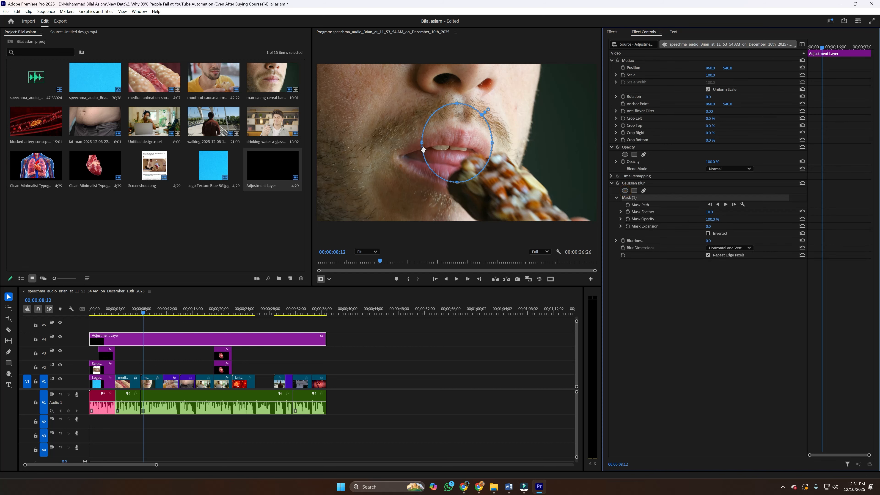
{"action": "left_click_drag", "start_coordinate": [708, 241], "coordinate": [736, 241]}
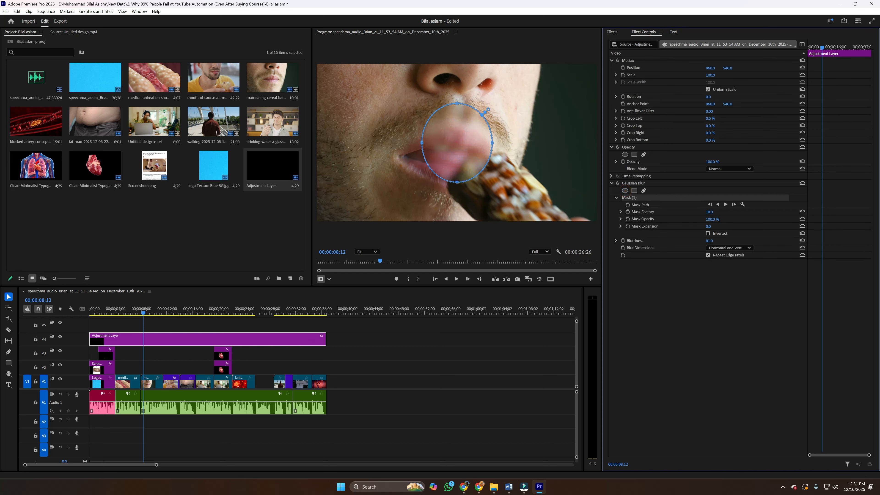
Resize the mask oval to cover the mouth and chin up to the nose.
{"action": "left_click_drag", "start_coordinate": [422, 142], "coordinate": [352, 142]}
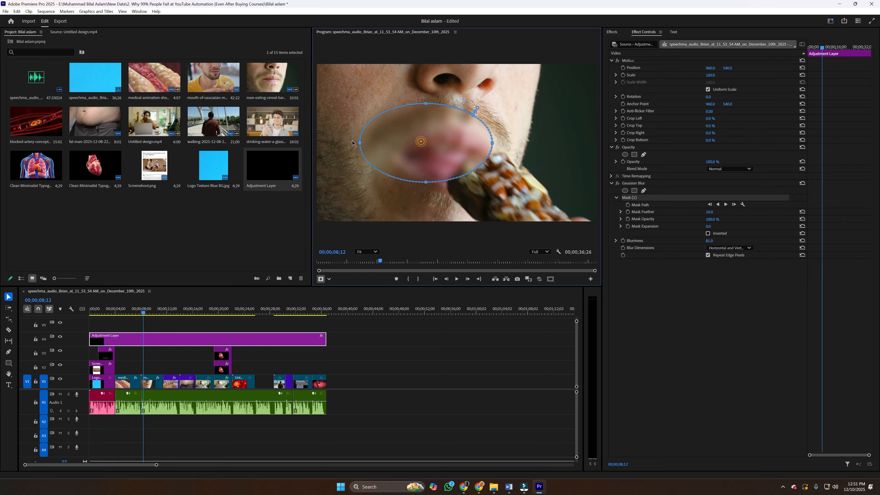
{"action": "left_click_drag", "start_coordinate": [422, 182], "coordinate": [422, 210]}
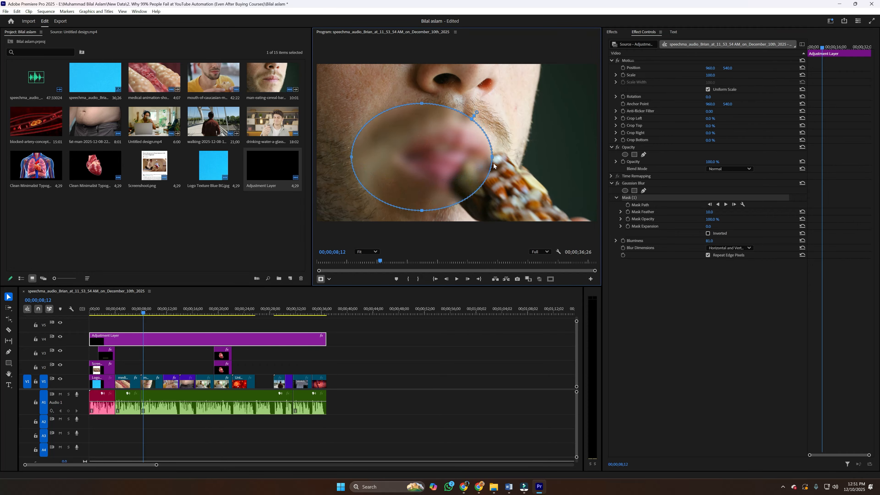
{"action": "left_click_drag", "start_coordinate": [492, 157], "coordinate": [559, 157]}
{"action": "mouse_move", "coordinate": [456, 103]}
{"action": "left_mouse_down"}
{"action": "mouse_move", "coordinate": [456, 71]}
{"action": "mouse_move", "coordinate": [462, 118]}
{"action": "left_mouse_up"}
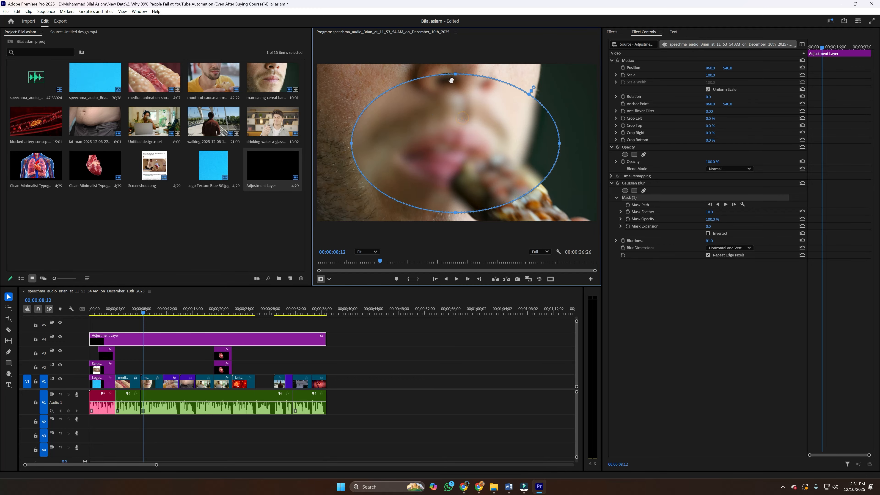
{"action": "left_click_drag", "start_coordinate": [455, 76], "coordinate": [456, 69]}
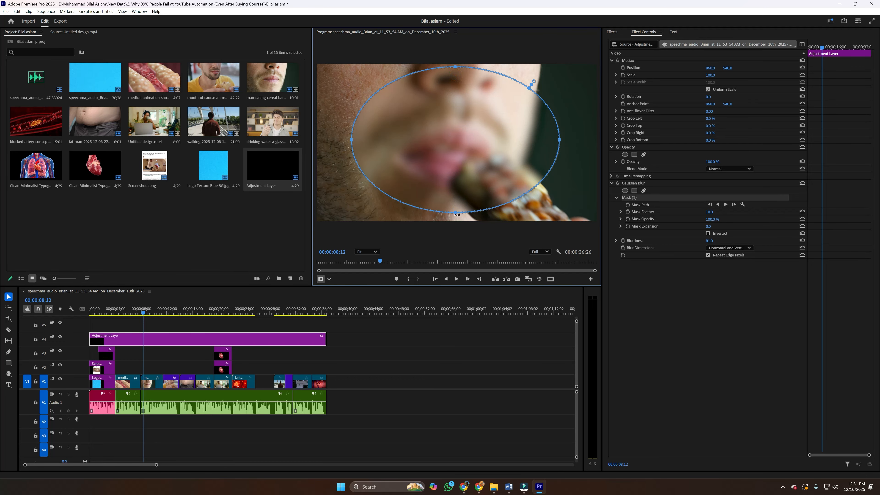
{"action": "left_click_drag", "start_coordinate": [457, 216], "coordinate": [456, 218]}
Set Mask Feather to 260, expand the mask, invert it, and lower Blurriness to 39.
{"action": "left_click_drag", "start_coordinate": [705, 213], "coordinate": [790, 212]}
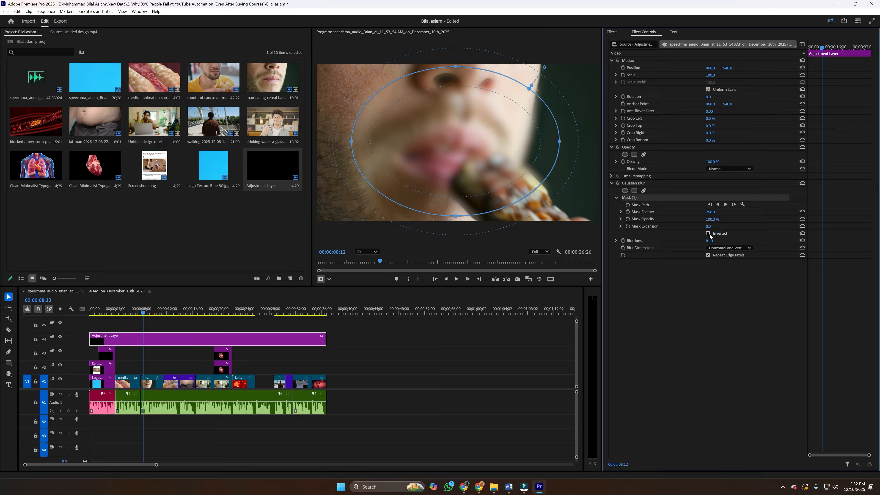
{"action": "left_click_drag", "start_coordinate": [709, 226], "coordinate": [744, 226]}
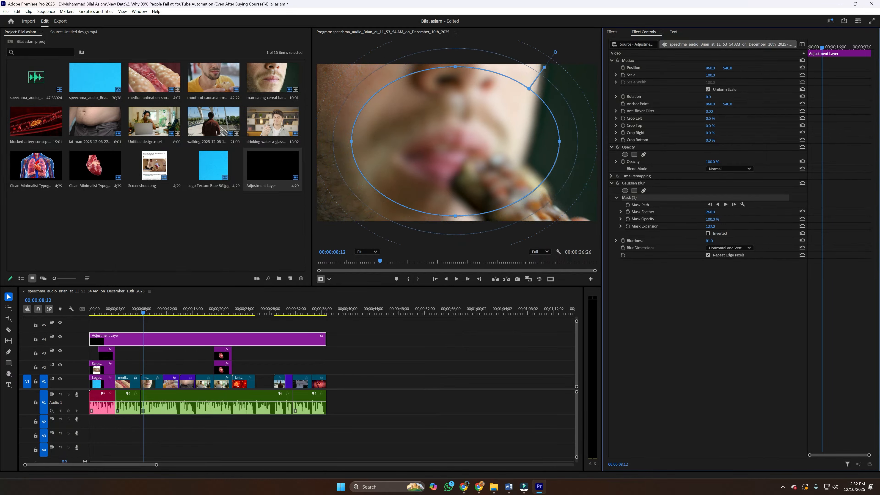
{"action": "left_click", "coordinate": [707, 233]}
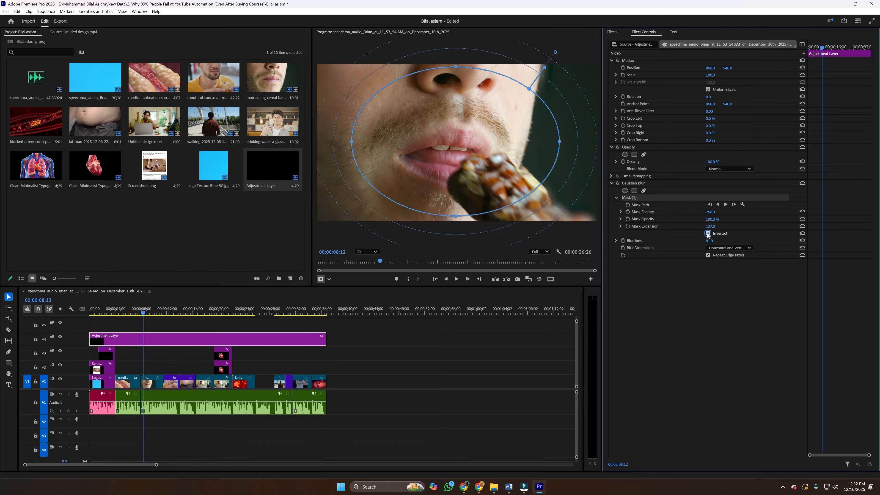
{"action": "left_click_drag", "start_coordinate": [709, 241], "coordinate": [697, 241]}
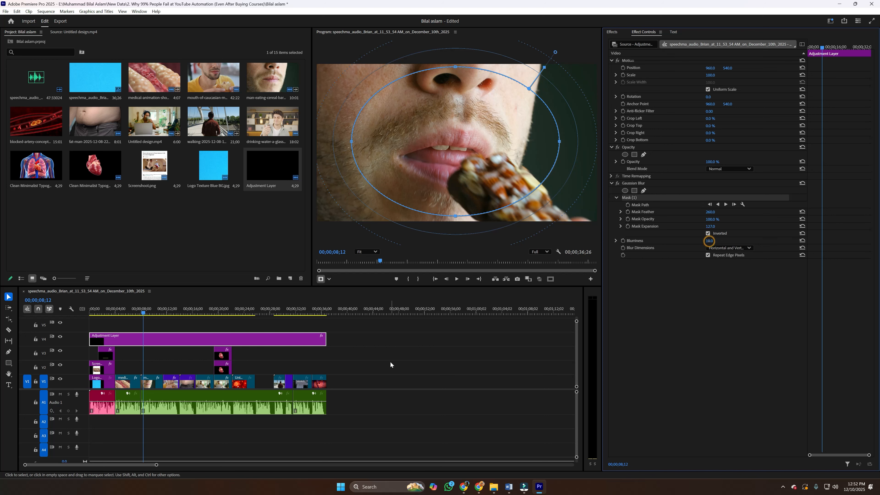
Preview the blur around 29 seconds and save the project.
{"action": "left_click", "coordinate": [403, 351]}
{"action": "key", "text": "space"}
{"action": "key", "text": "space"}
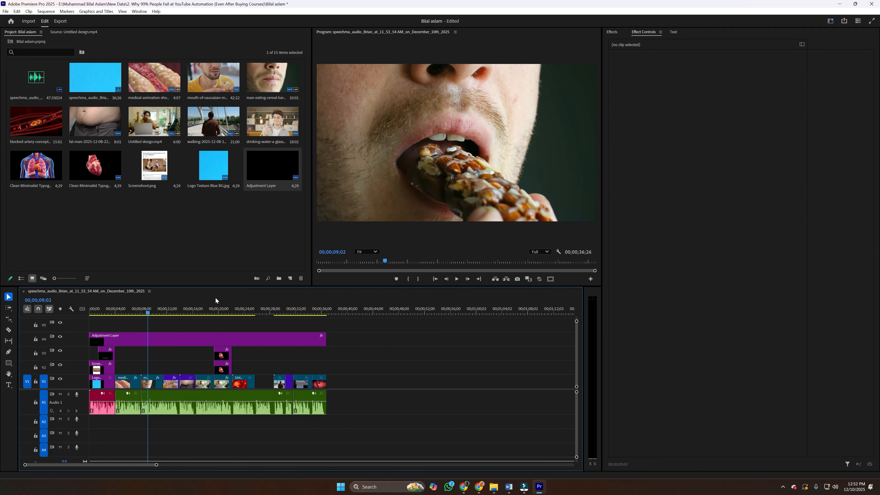
{"action": "left_click", "coordinate": [278, 309]}
{"action": "key", "text": "space"}
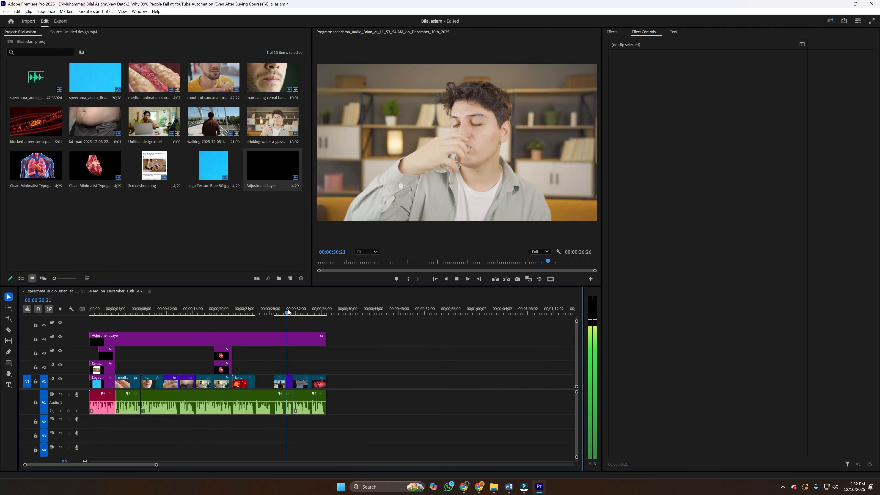
{"action": "key", "text": "ctrl+s"}
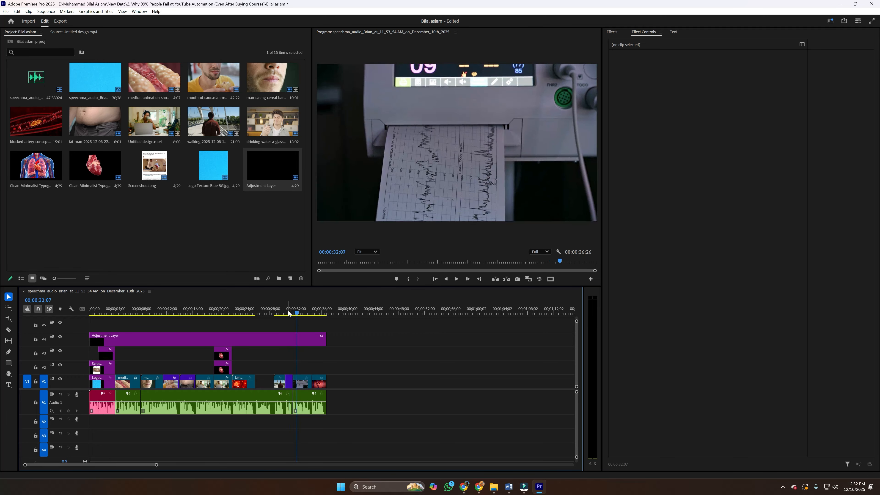
Place a second adjustment layer on V5, trimmed to match the V4 layer.
{"action": "left_click", "coordinate": [279, 338]}
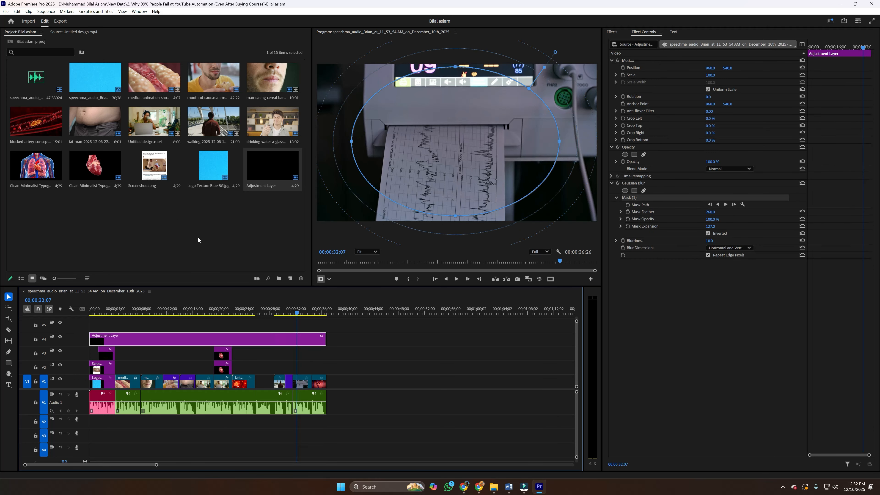
{"action": "left_click_drag", "start_coordinate": [270, 172], "coordinate": [326, 325]}
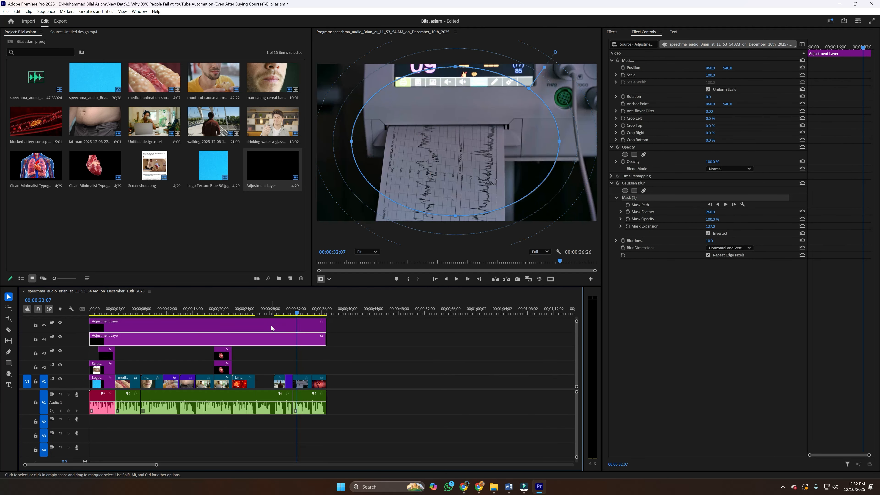
{"action": "left_click", "coordinate": [270, 325]}
Search the Effects panel for a vignette effect.
{"action": "left_click", "coordinate": [612, 32]}
{"action": "double_click", "coordinate": [629, 43]}
{"action": "type", "text": "vintag"}
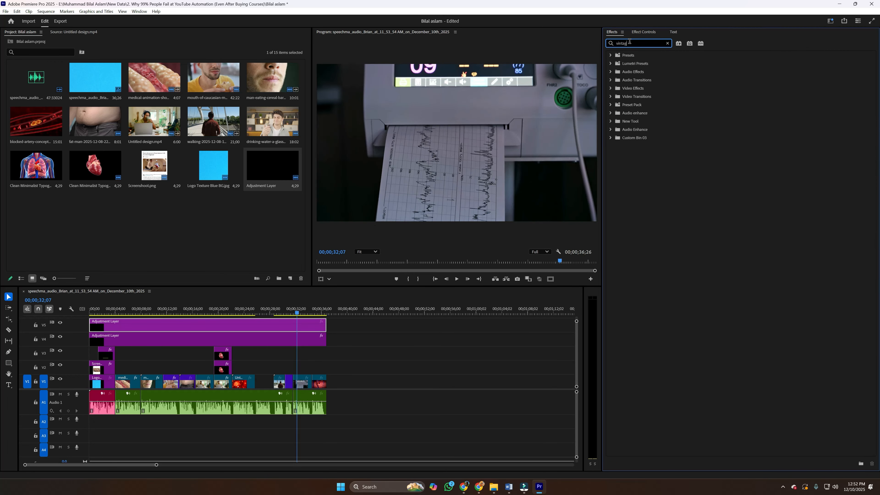
{"action": "key", "text": "BackSpace"}
{"action": "key", "text": "BackSpace"}
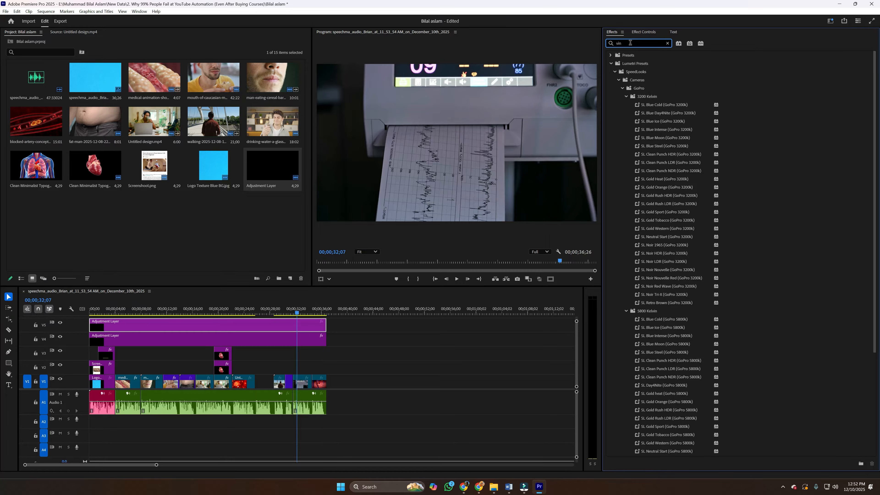
{"action": "scroll", "coordinate": [696, 84], "scroll_direction": "down", "scroll_amount": 3}
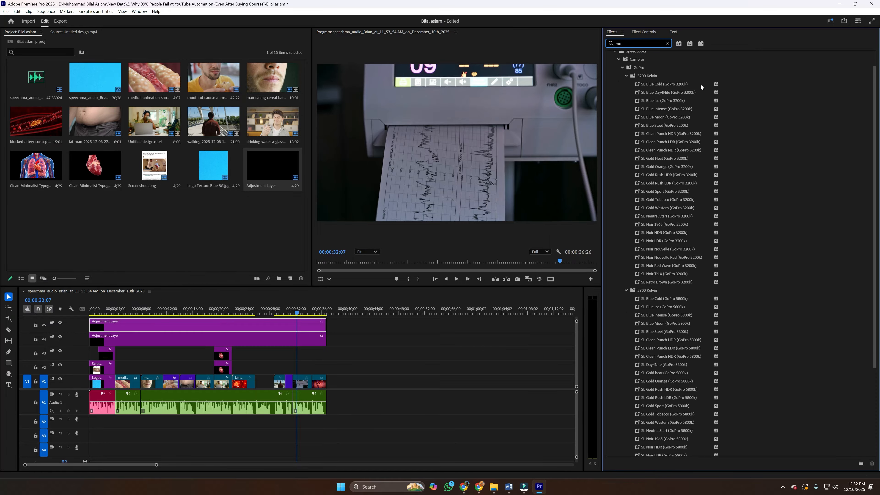
{"action": "key", "text": "BackSpace"}
{"action": "key", "text": "BackSpace"}
{"action": "key", "text": "BackSpace"}
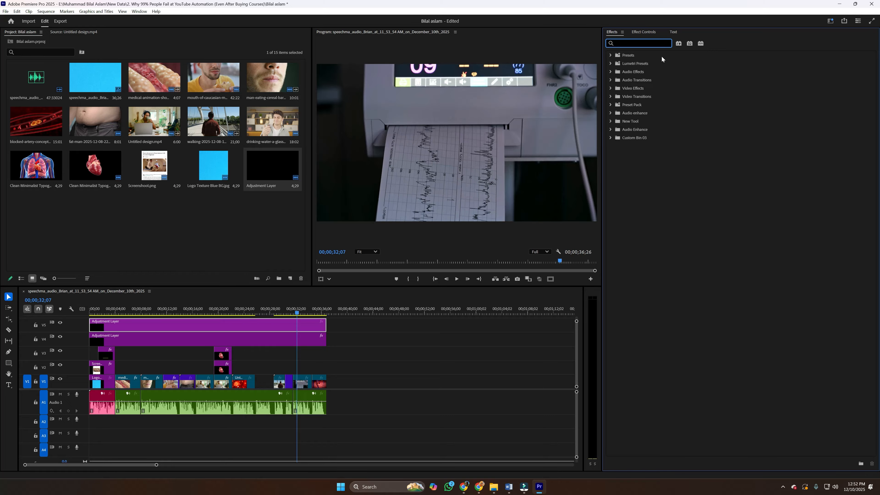
{"action": "left_click", "coordinate": [651, 33]}
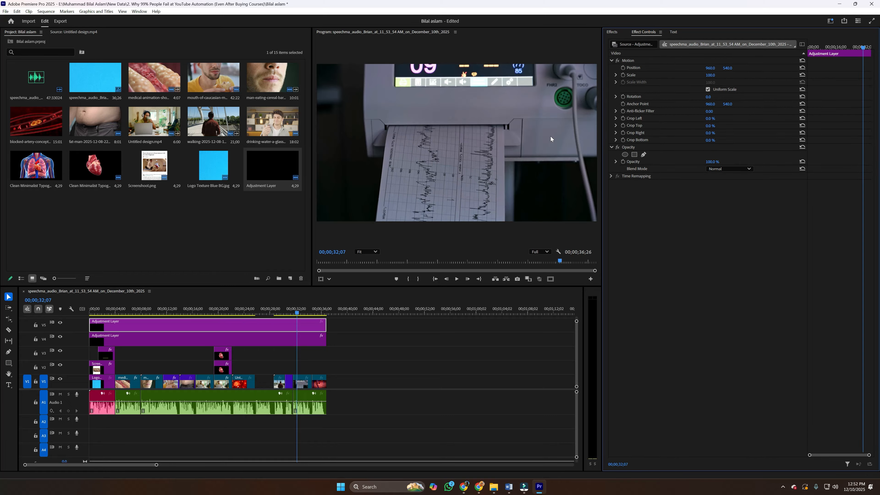
Add a Lumetri Color vignette with Amount -0.6 to the V5 adjustment layer.
{"action": "left_click", "coordinate": [139, 12]}
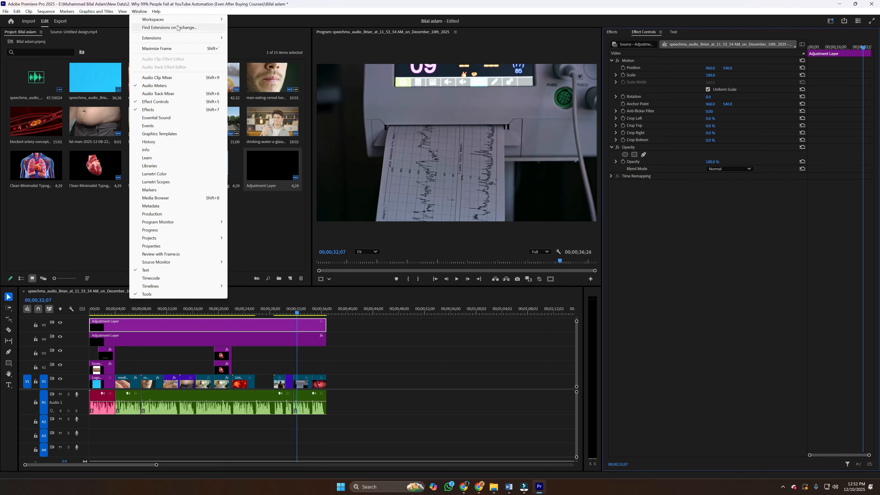
{"action": "mouse_move", "coordinate": [152, 21]}
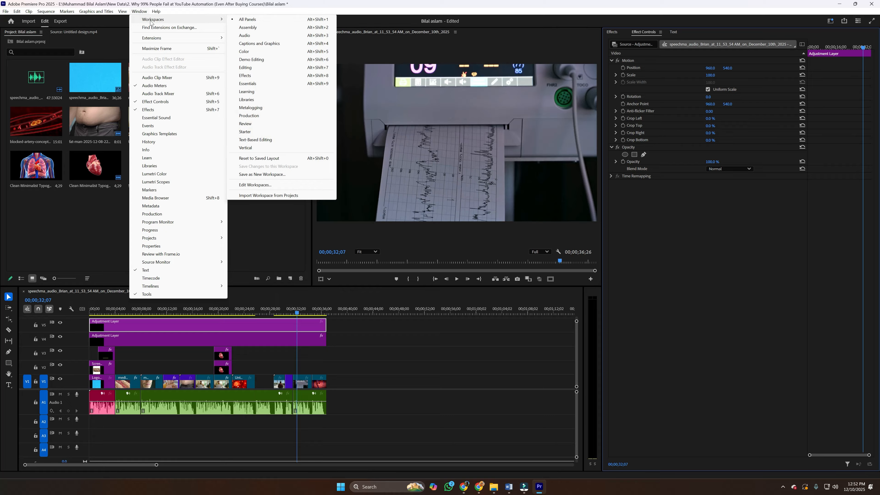
{"action": "left_click", "coordinate": [175, 175]}
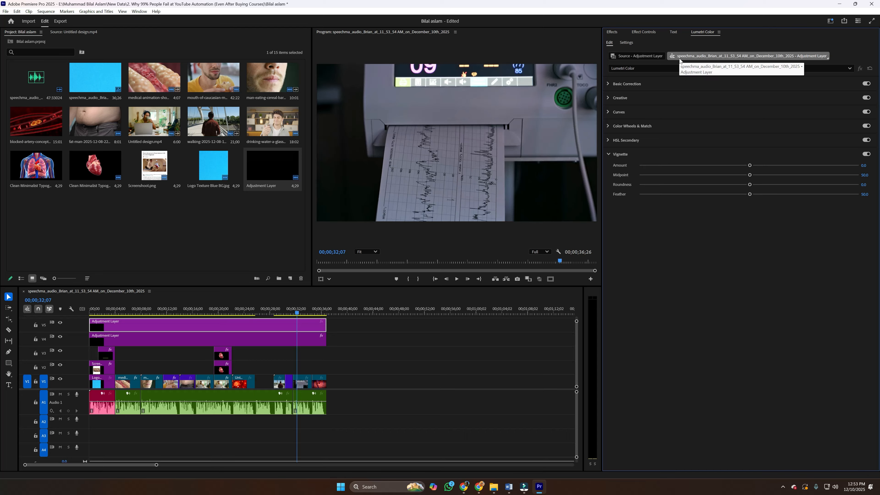
{"action": "left_click", "coordinate": [694, 244]}
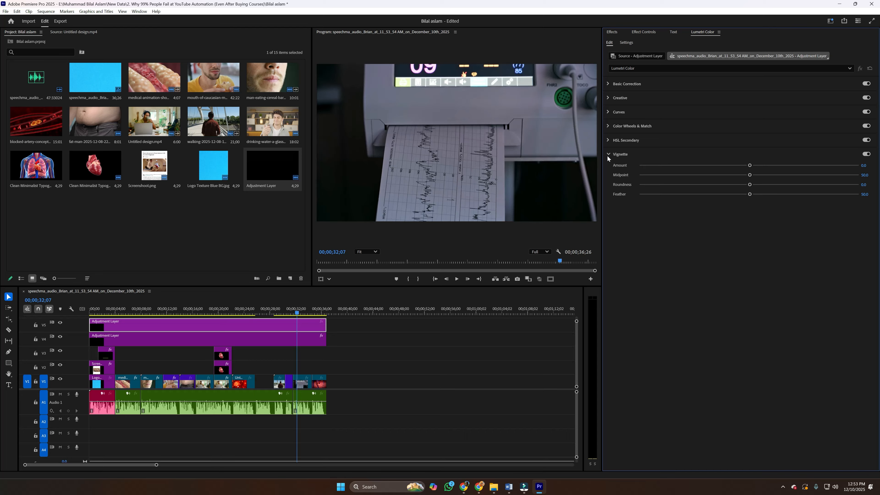
{"action": "left_click_drag", "start_coordinate": [297, 312], "coordinate": [277, 312]}
{"action": "left_click_drag", "start_coordinate": [750, 166], "coordinate": [726, 173]}
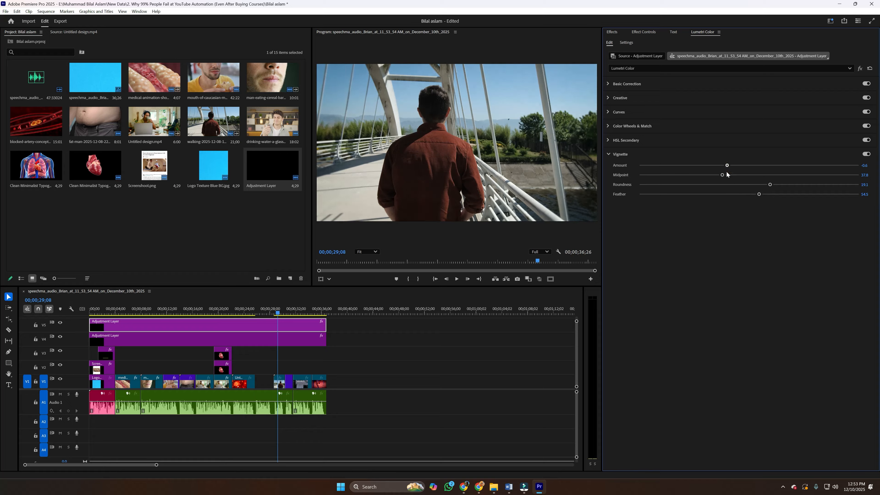
{"action": "left_click", "coordinate": [154, 311]}
Preview the vignette, toggling V4 and V5 track output to compare.
{"action": "key", "text": "space"}
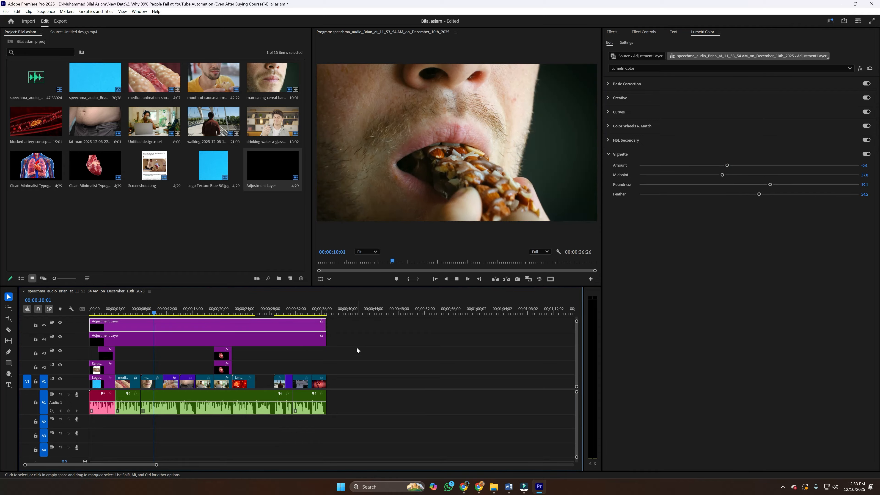
{"action": "left_click", "coordinate": [381, 358]}
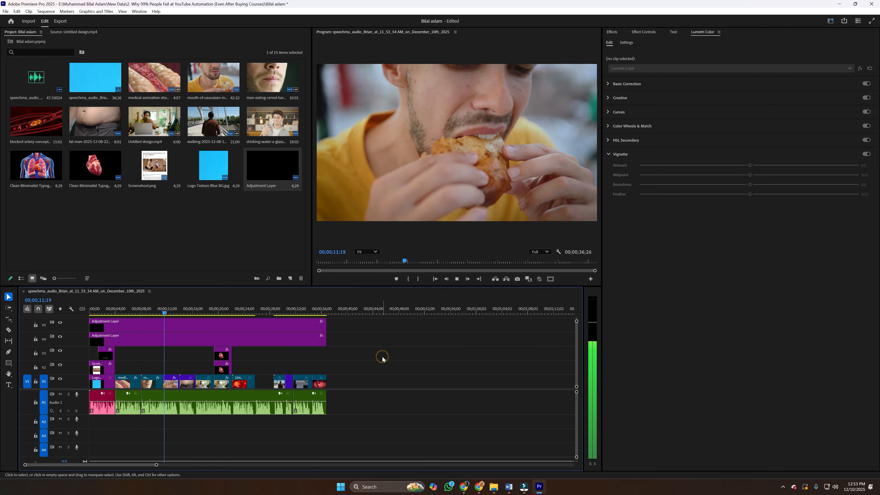
{"action": "key", "text": "space"}
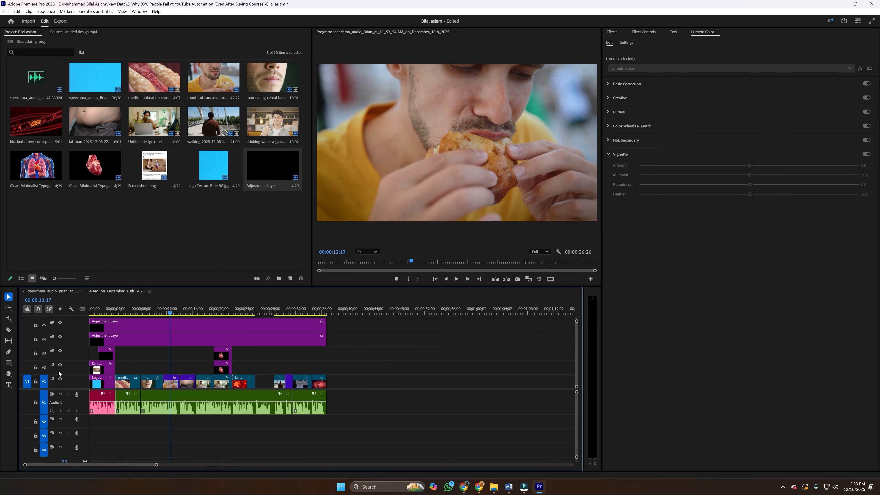
{"action": "left_click", "coordinate": [60, 337]}
{"action": "left_click", "coordinate": [61, 323]}
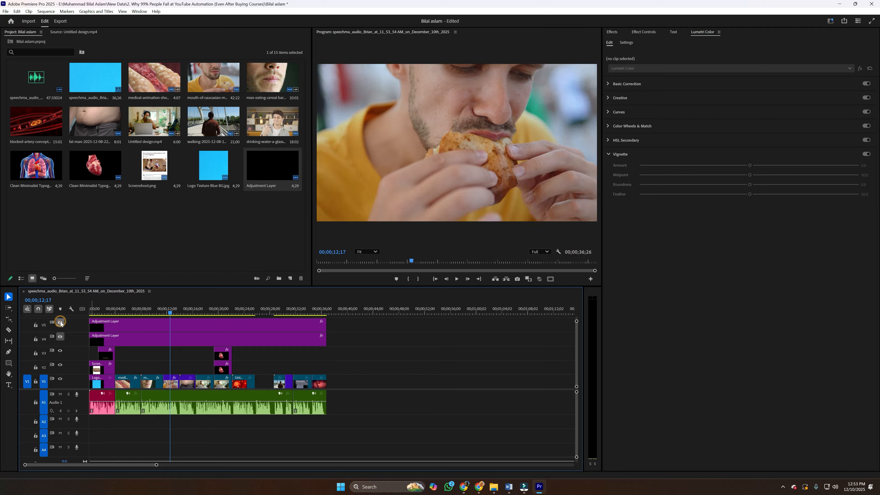
{"action": "left_click", "coordinate": [61, 323]}
{"action": "left_click", "coordinate": [63, 339]}
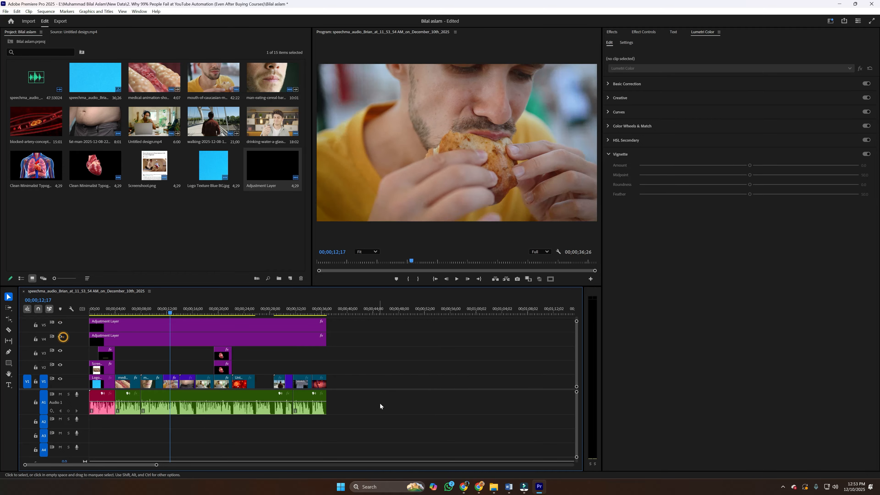
Save the project and place Like Bubscribe Shorts.mp4 on a new V6 track.
{"action": "key", "text": "ctrl+s"}
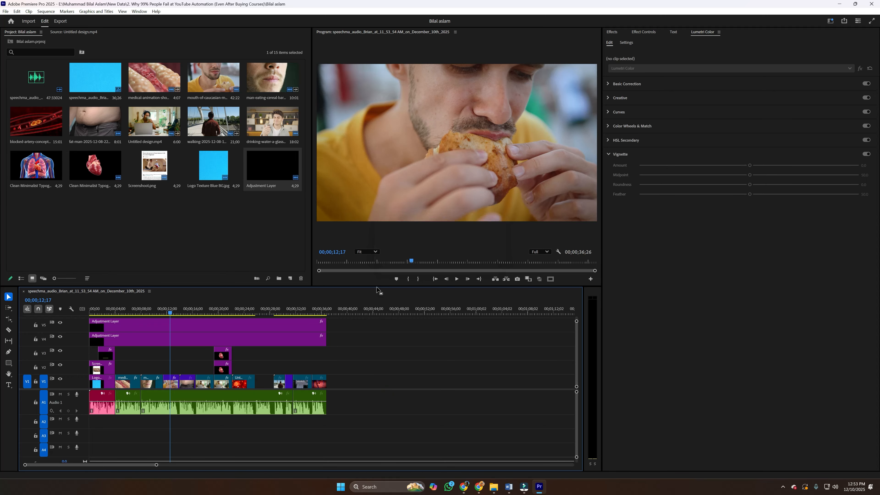
{"action": "left_click_drag", "start_coordinate": [377, 287], "coordinate": [371, 212]}
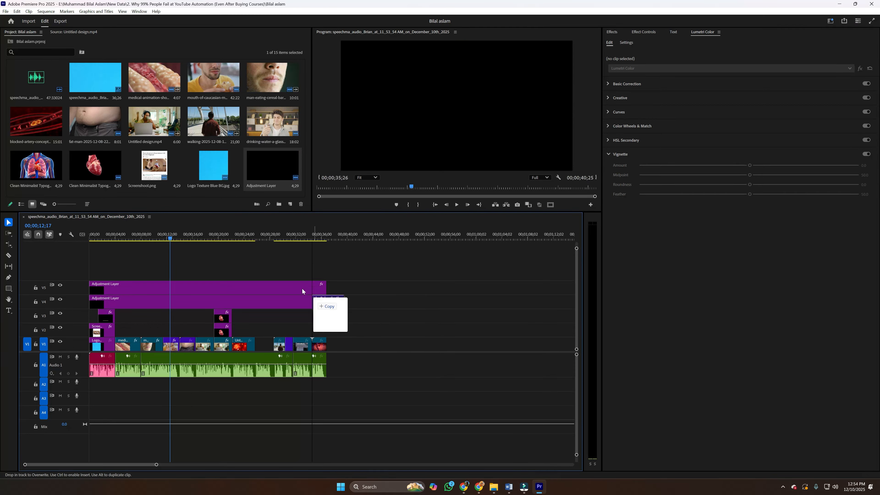
{"action": "left_click_drag", "start_coordinate": [304, 291], "coordinate": [280, 274]}
Apply the Color Key effect to the Like Bubscribe clip on V6.
{"action": "left_click", "coordinate": [281, 238]}
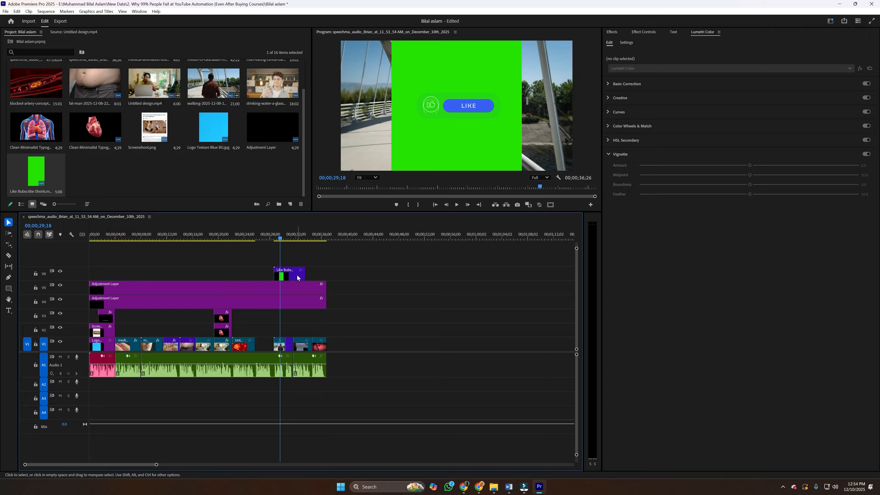
{"action": "left_click", "coordinate": [288, 275]}
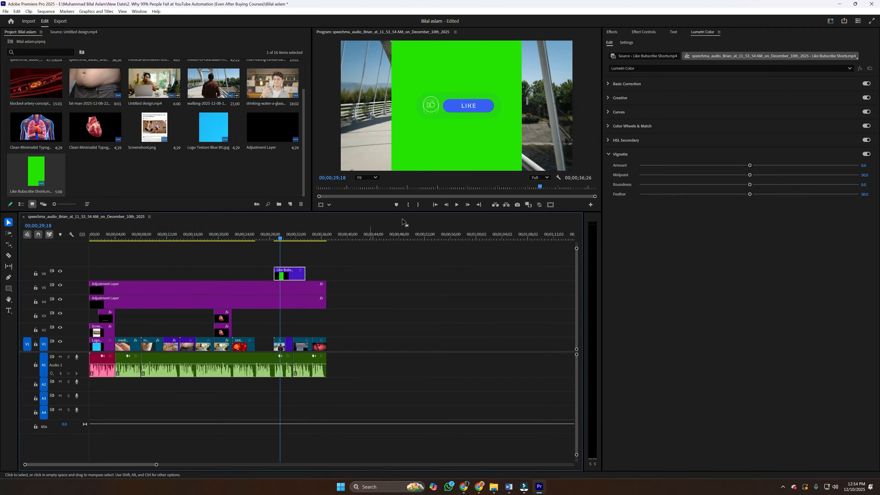
{"action": "left_click", "coordinate": [613, 32]}
{"action": "left_click", "coordinate": [626, 43]}
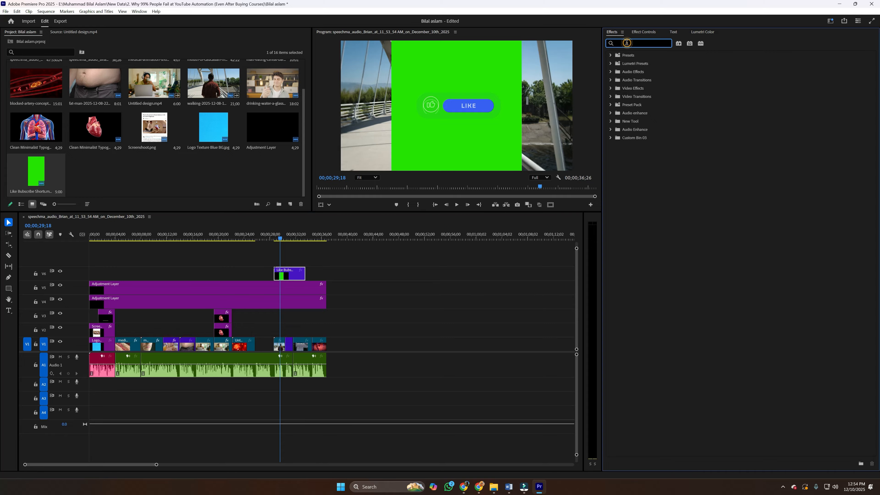
{"action": "type", "text": "colo"}
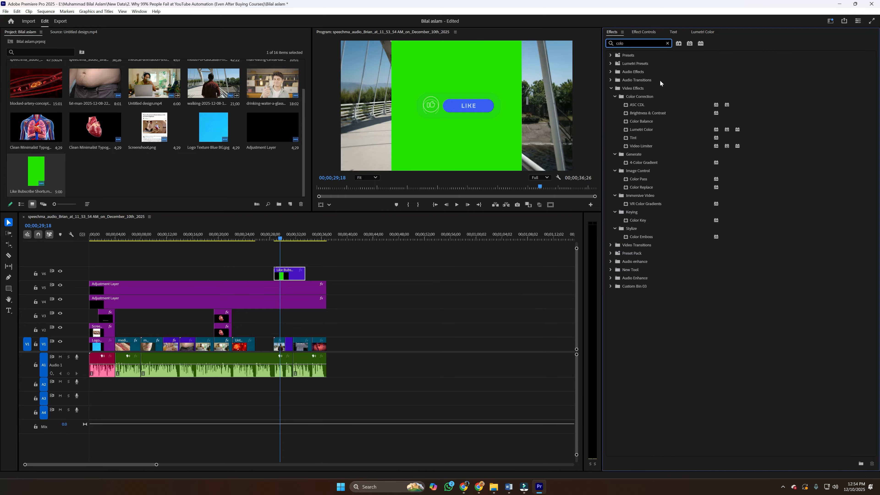
{"action": "left_click_drag", "start_coordinate": [637, 222], "coordinate": [291, 273]}
{"action": "left_click", "coordinate": [640, 31]}
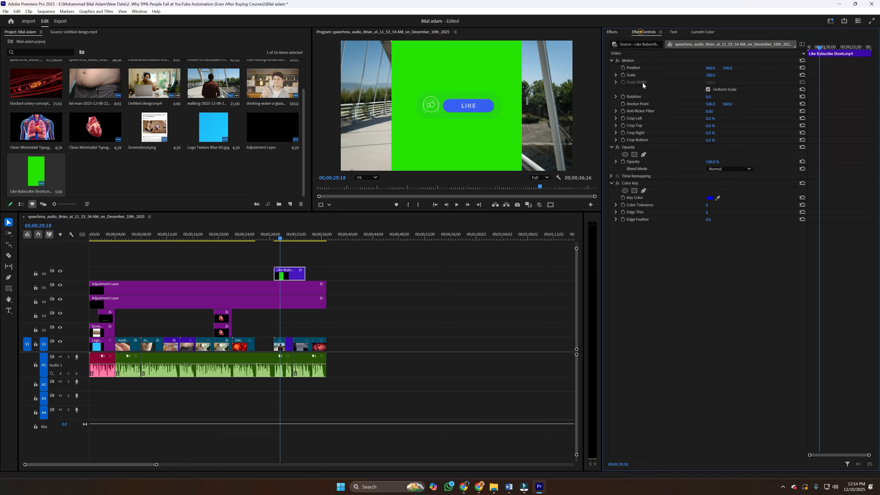
{"action": "left_click", "coordinate": [624, 182]}
Sample the green background as the key colour and raise Color Tolerance.
{"action": "left_click", "coordinate": [717, 199]}
{"action": "left_click", "coordinate": [493, 148]}
{"action": "left_click", "coordinate": [717, 198]}
{"action": "left_click", "coordinate": [453, 151]}
{"action": "left_click", "coordinate": [292, 237]}
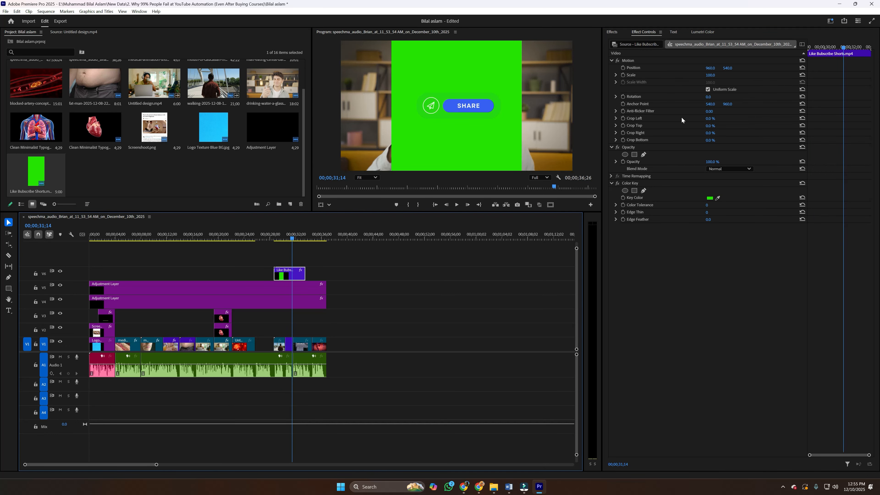
{"action": "mouse_move", "coordinate": [707, 205]}
{"action": "left_mouse_down"}
{"action": "mouse_move", "coordinate": [747, 205]}
{"action": "mouse_move", "coordinate": [698, 205]}
{"action": "mouse_move", "coordinate": [714, 205]}
{"action": "left_mouse_up"}
Preview with Color Tolerance at 103, then delete the Like Bubscribe clip.
{"action": "key", "text": "space"}
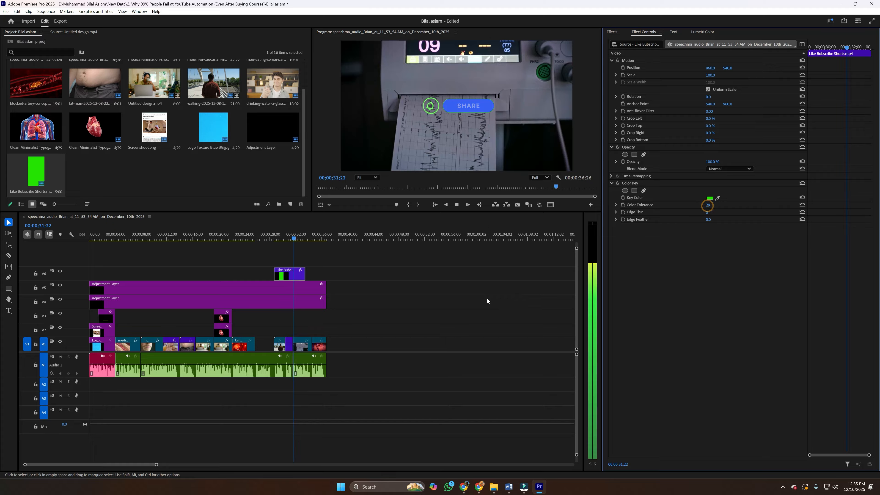
{"action": "key", "text": "space"}
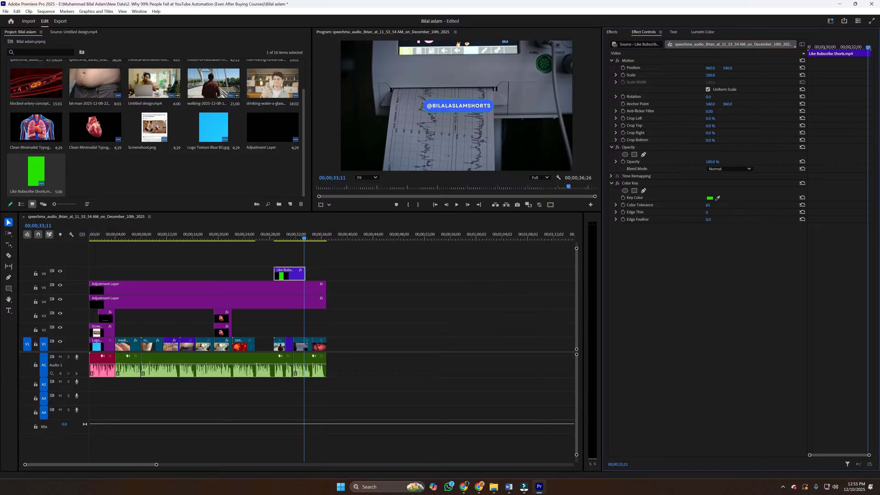
{"action": "left_click_drag", "start_coordinate": [715, 206], "coordinate": [714, 205]}
{"action": "left_click", "coordinate": [282, 238]}
{"action": "key", "text": "space"}
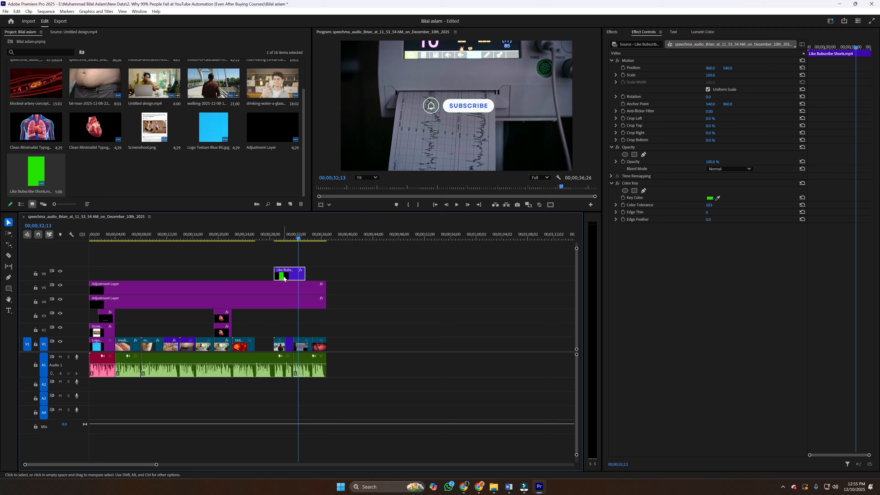
{"action": "key", "text": "Delete"}
{"action": "left_click", "coordinate": [85, 237]}
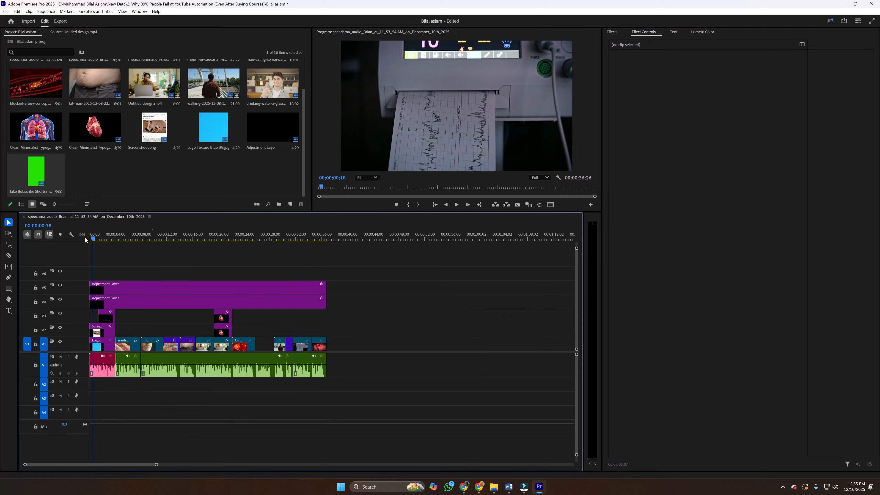
Play from the start, save, then replay from about 26 seconds to 28;09.
{"action": "key", "text": "space"}
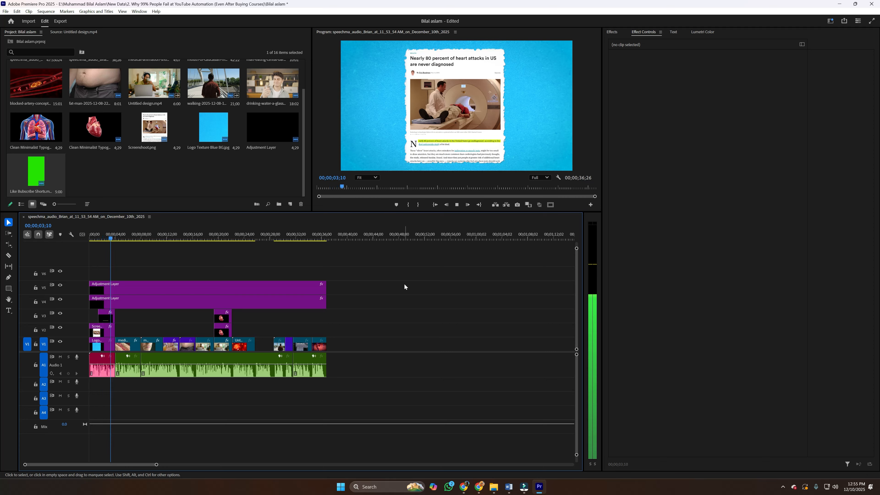
{"action": "key", "text": "ctrl+s"}
{"action": "left_click_drag", "start_coordinate": [263, 232], "coordinate": [257, 233]}
{"action": "key", "text": "space"}
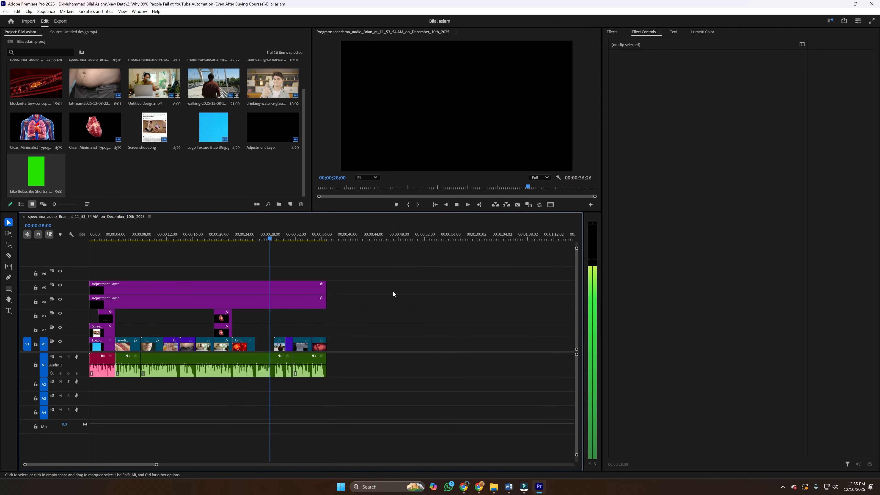
{"action": "key", "text": "space"}
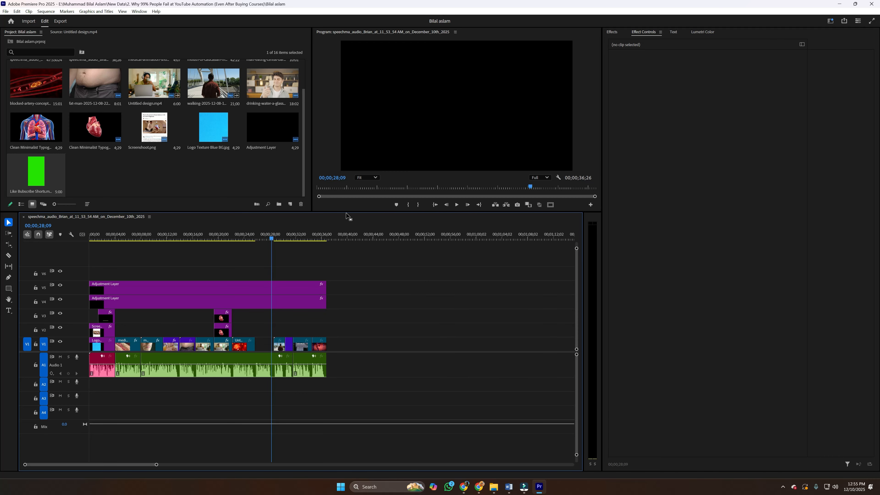
Open the Premiere Composer extension panel and enlarge it on the right.
{"action": "left_click", "coordinate": [138, 11]}
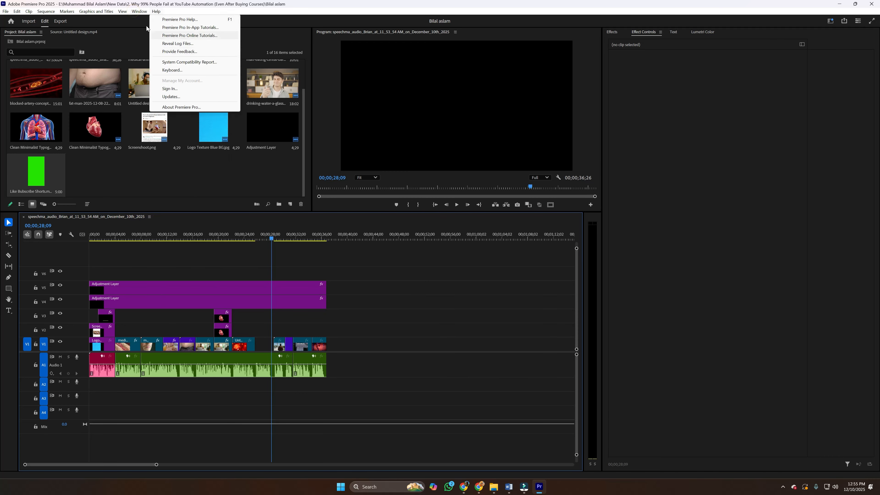
{"action": "mouse_move", "coordinate": [152, 40]}
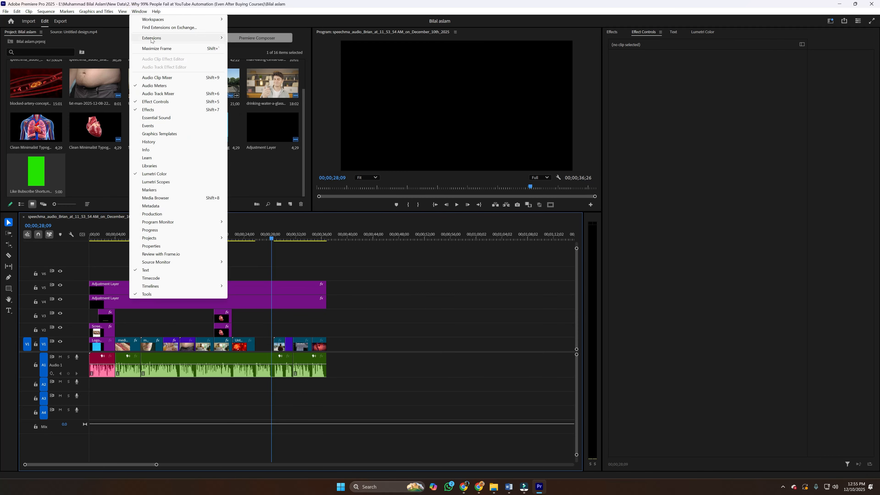
{"action": "left_click", "coordinate": [246, 37]}
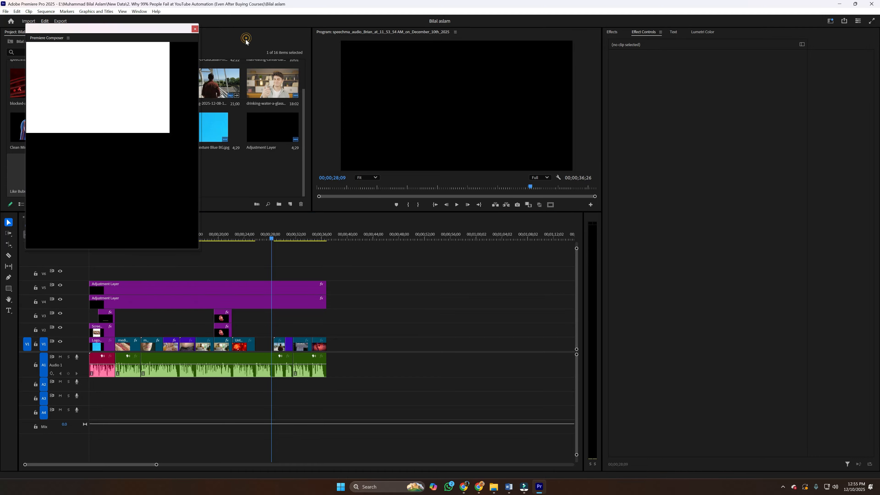
{"action": "left_click_drag", "start_coordinate": [126, 29], "coordinate": [745, 113]}
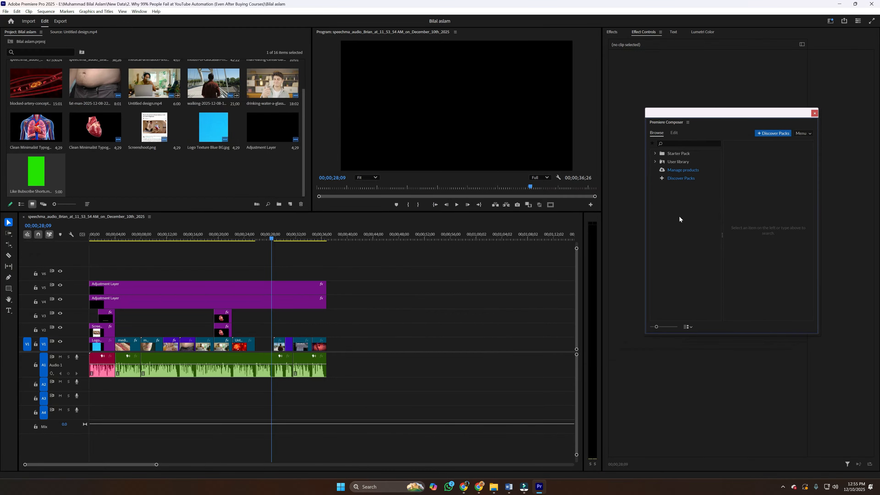
{"action": "left_click_drag", "start_coordinate": [646, 229], "coordinate": [609, 230]}
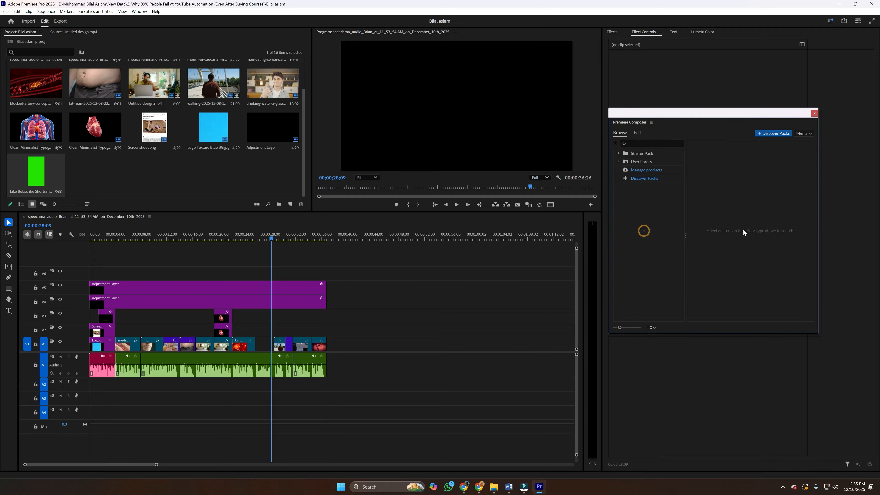
{"action": "left_click_drag", "start_coordinate": [819, 225], "coordinate": [847, 225]}
{"action": "left_click_drag", "start_coordinate": [747, 116], "coordinate": [773, 85]}
{"action": "left_click_drag", "start_coordinate": [772, 304], "coordinate": [778, 387]}
Add the Starter Pack's Multiline Fill Text preset to the timeline.
{"action": "left_click", "coordinate": [668, 123]}
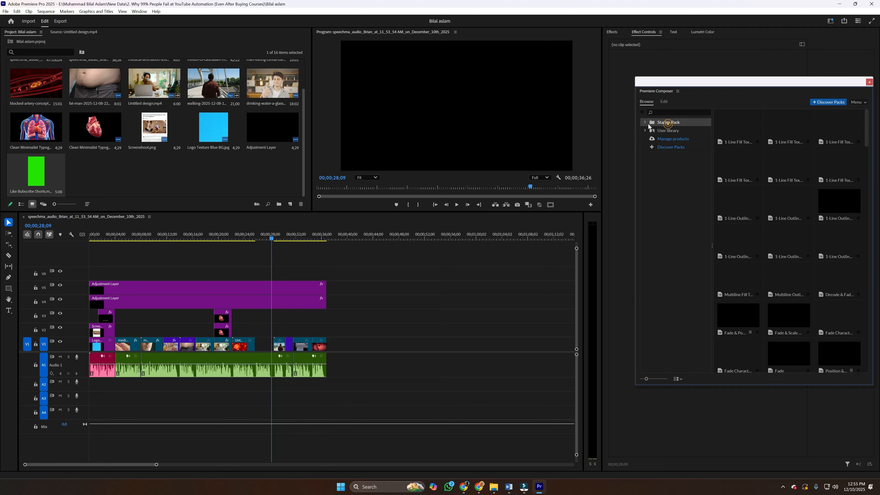
{"action": "left_click_drag", "start_coordinate": [634, 199], "coordinate": [507, 199]}
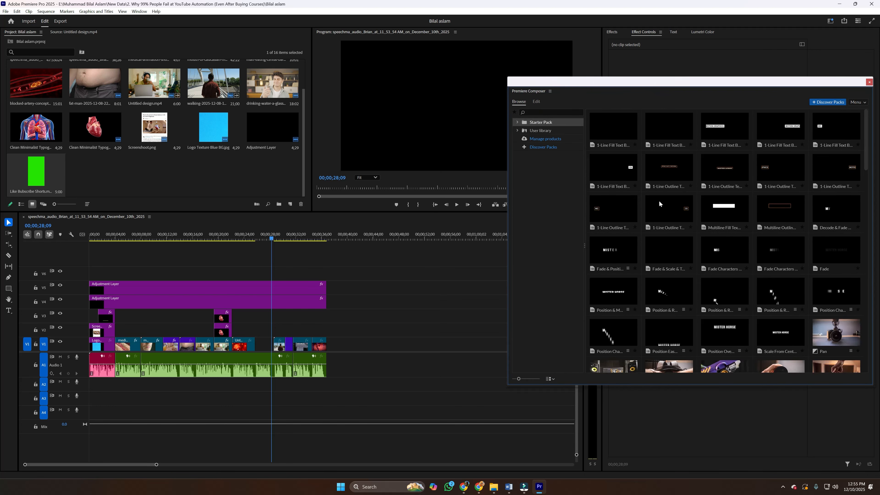
{"action": "left_click", "coordinate": [721, 211]}
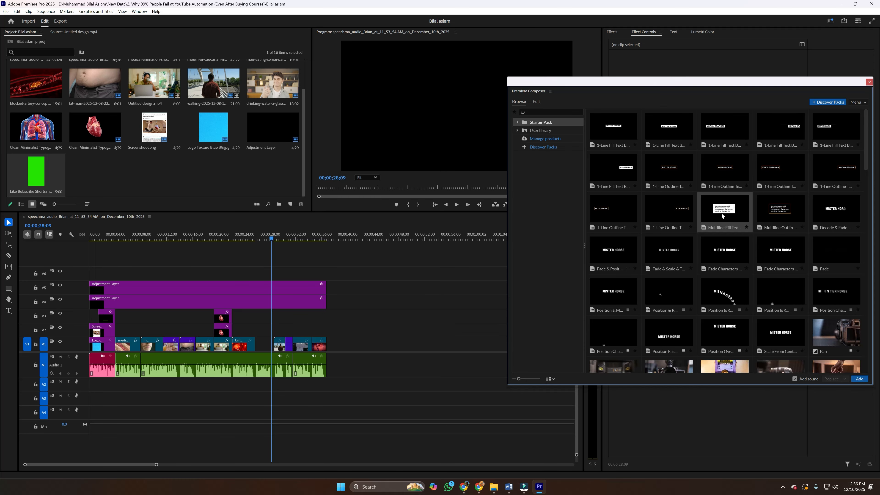
{"action": "left_click", "coordinate": [858, 379]}
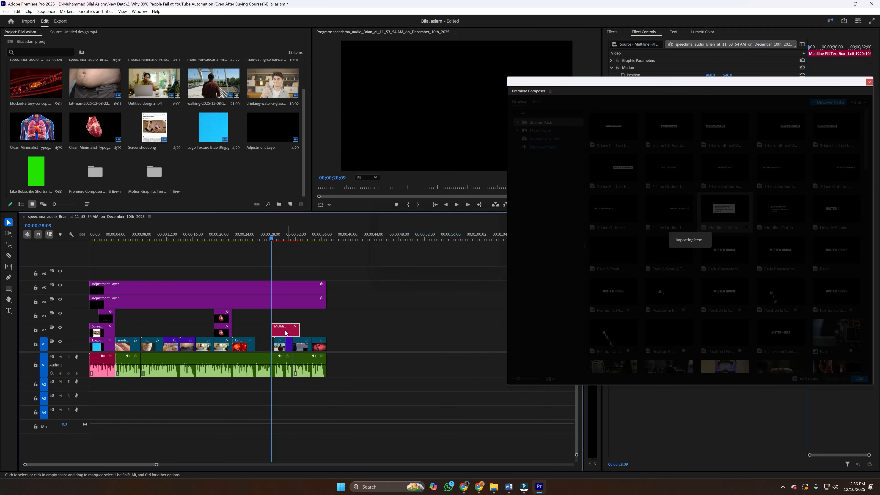
Nudge the Multiline text clip on V2 slightly earlier and move the Composer window aside.
{"action": "left_click_drag", "start_coordinate": [281, 330], "coordinate": [265, 330]}
{"action": "left_click", "coordinate": [259, 236]}
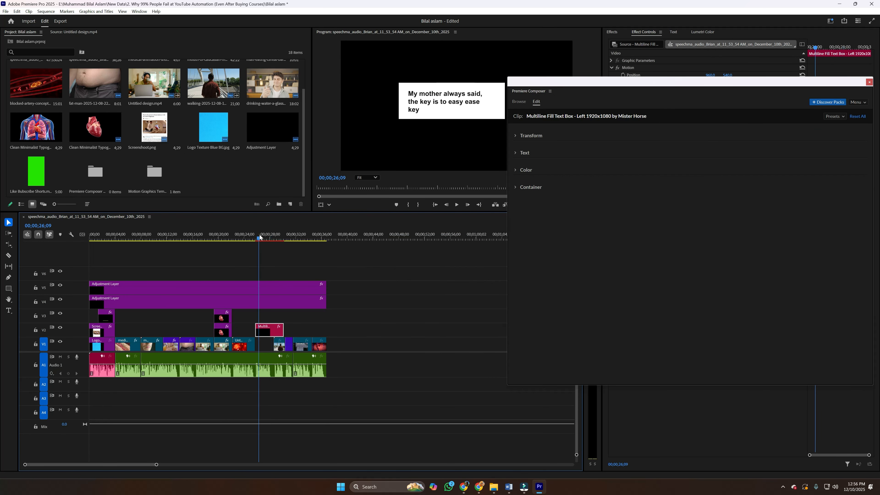
{"action": "left_click", "coordinate": [449, 101]}
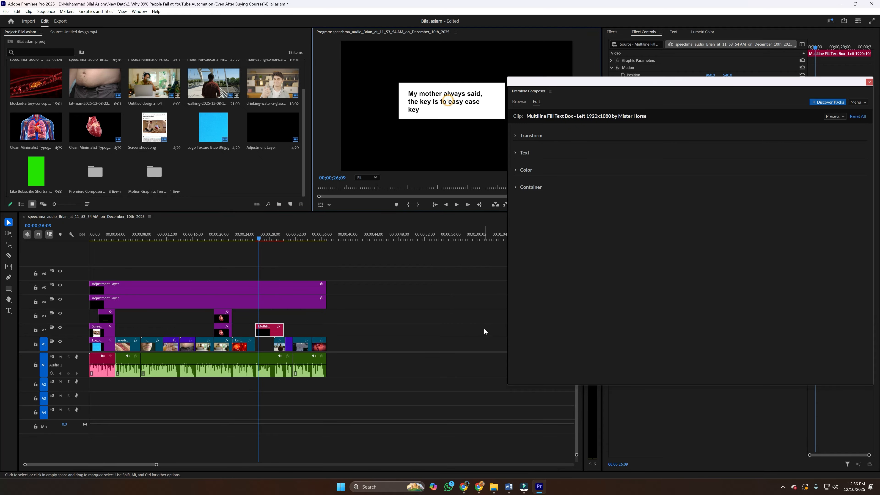
{"action": "left_click_drag", "start_coordinate": [551, 83], "coordinate": [528, 182]}
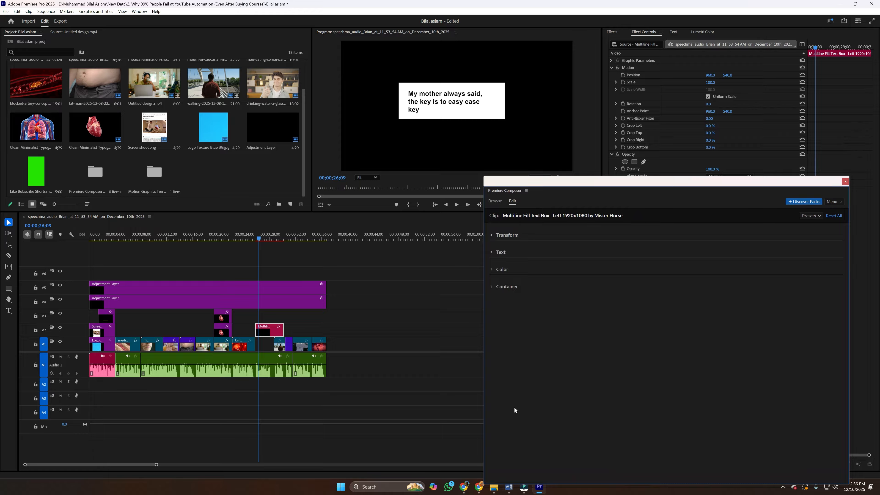
In the Word script, select the sentence about protecting your heart.
{"action": "mouse_move", "coordinate": [509, 486]}
{"action": "left_click", "coordinate": [515, 463]}
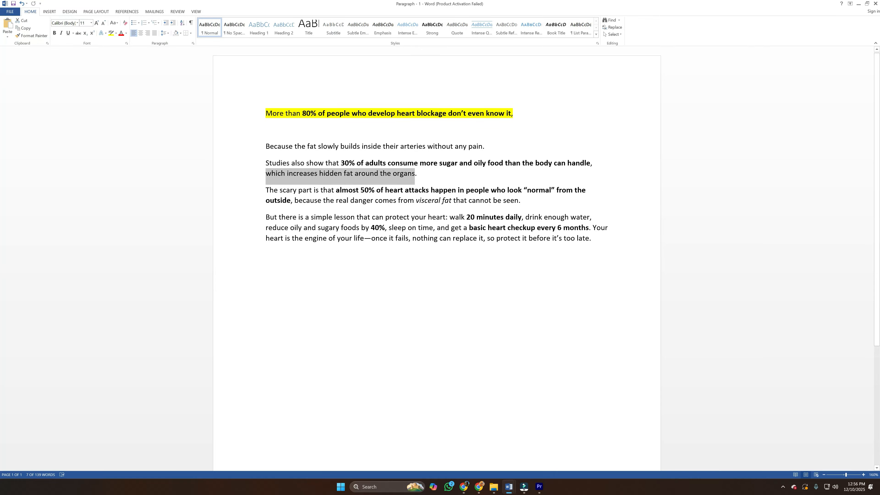
{"action": "left_click_drag", "start_coordinate": [279, 217], "coordinate": [445, 217]}
{"action": "key", "text": "ctrl+c"}
Back in Premiere, try shrinking the text box to 64 percent, then undo it.
{"action": "left_click", "coordinate": [541, 489]}
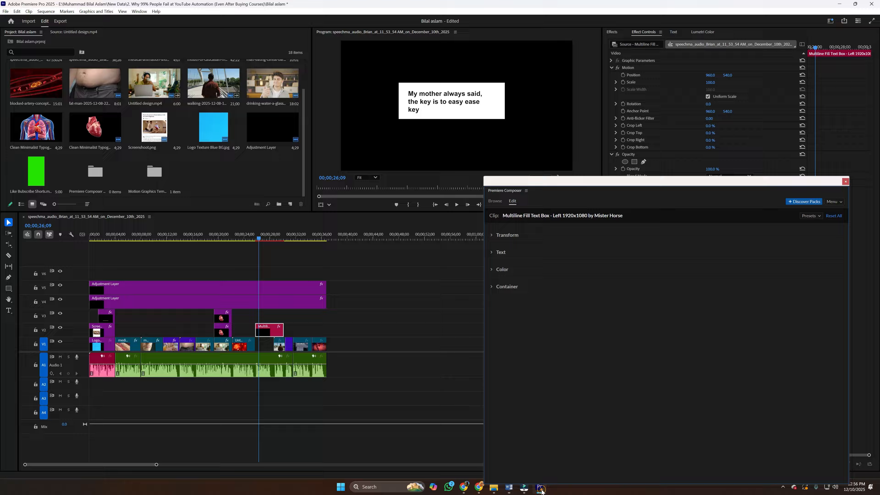
{"action": "left_click", "coordinate": [492, 235]}
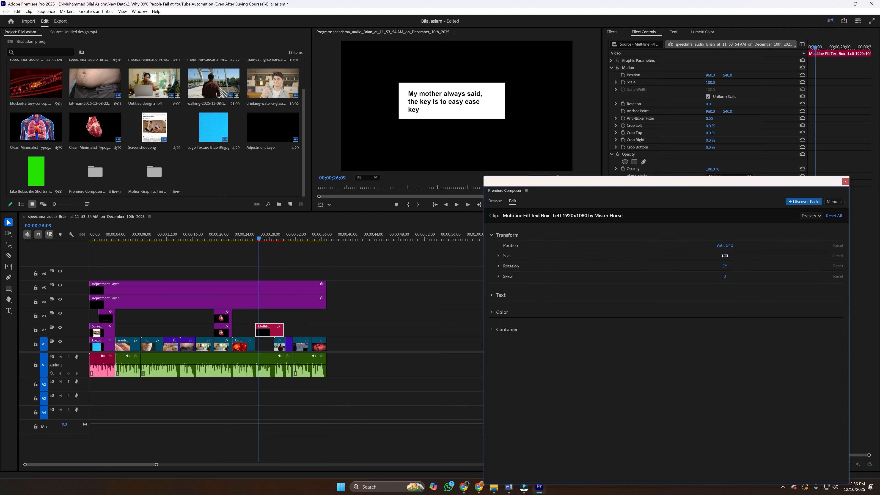
{"action": "left_click_drag", "start_coordinate": [715, 262], "coordinate": [720, 264]}
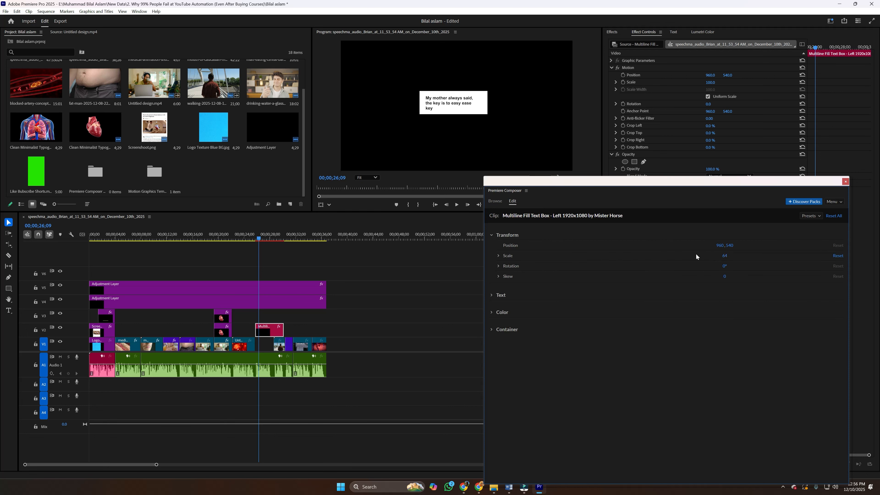
{"action": "key", "text": "ctrl+z"}
Paste the heart sentence into the text field and break it into three lines.
{"action": "left_click", "coordinate": [492, 295]}
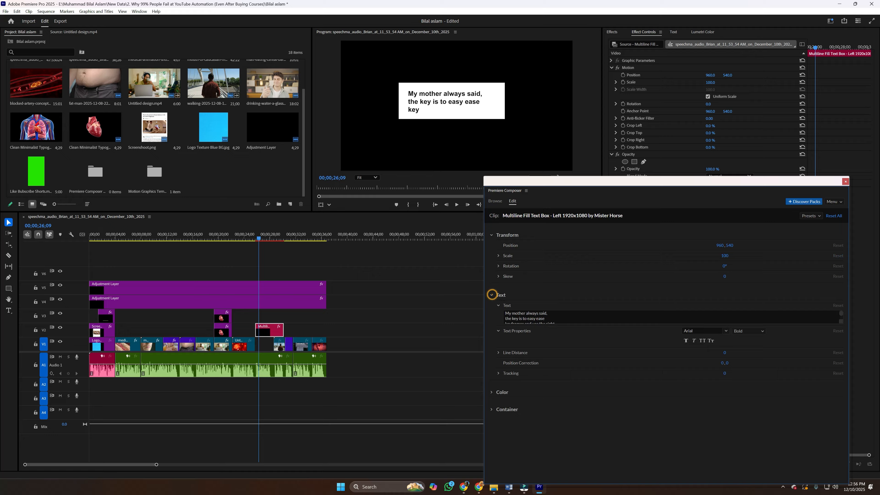
{"action": "left_click", "coordinate": [559, 317]}
{"action": "key", "text": "ctrl+a"}
{"action": "key", "text": "ctrl+v"}
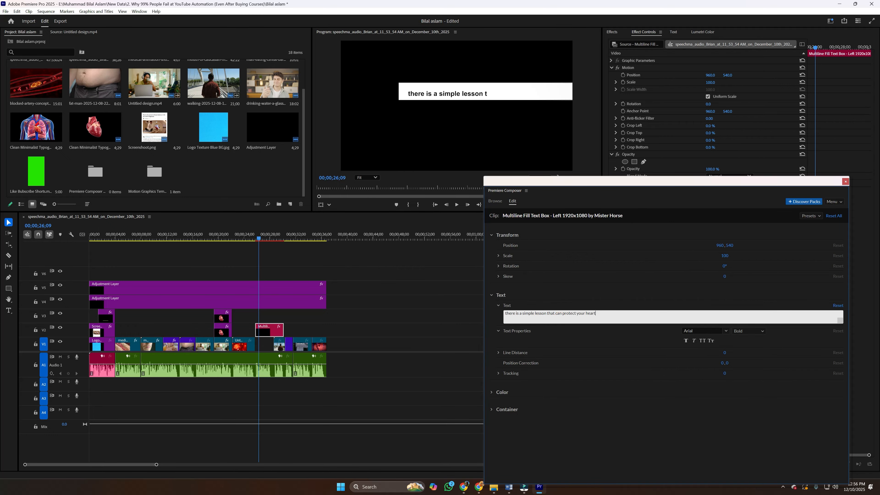
{"action": "left_click", "coordinate": [535, 314]}
{"action": "key", "text": "Return"}
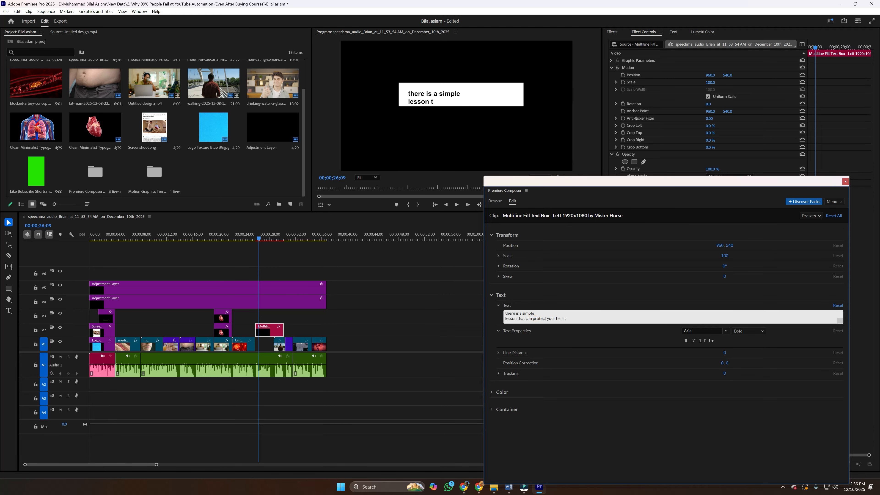
{"action": "left_click", "coordinate": [533, 319]}
{"action": "key", "text": "Return"}
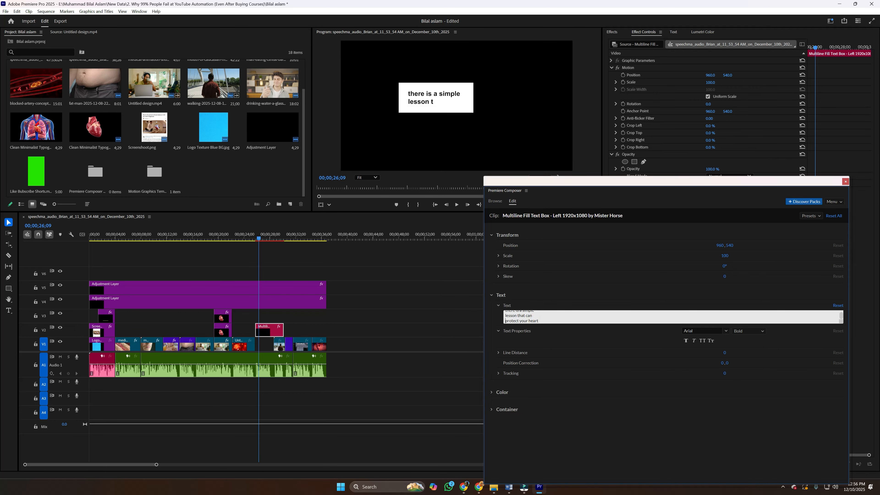
Preview the text box animation, then reselect it and capitalise the start of each line.
{"action": "left_click", "coordinate": [419, 307]}
{"action": "key", "text": "space"}
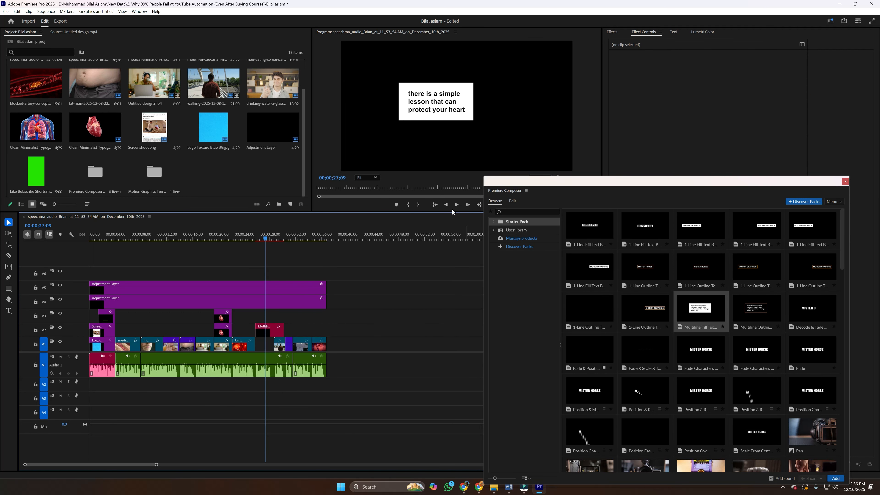
{"action": "double_click", "coordinate": [270, 331]}
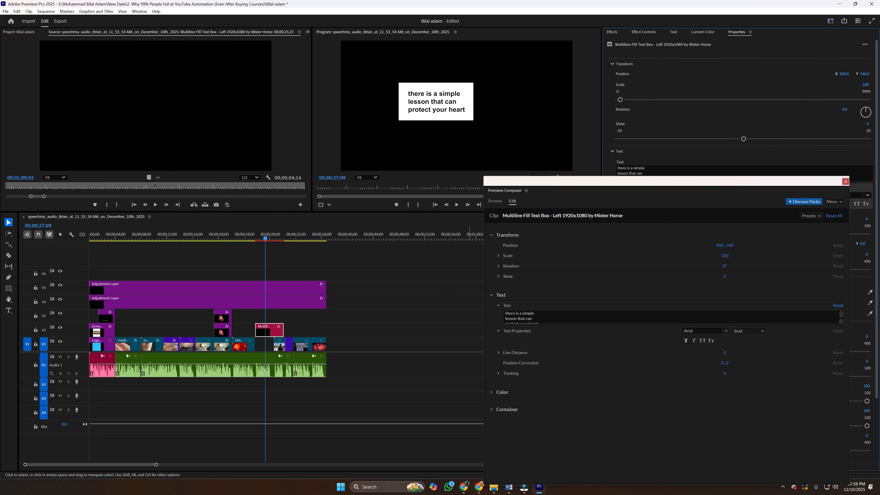
{"action": "left_click", "coordinate": [506, 313]}
{"action": "type", "text": "T"}
{"action": "type", "text": "L"}
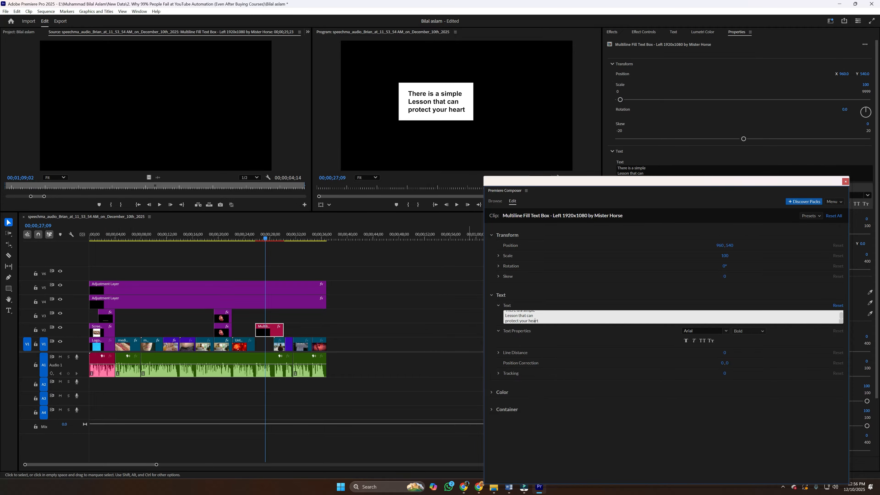
{"action": "type", "text": "P"}
Try a red container fill, revert to white, and set rounded corners to 43.
{"action": "left_click", "coordinate": [492, 393]}
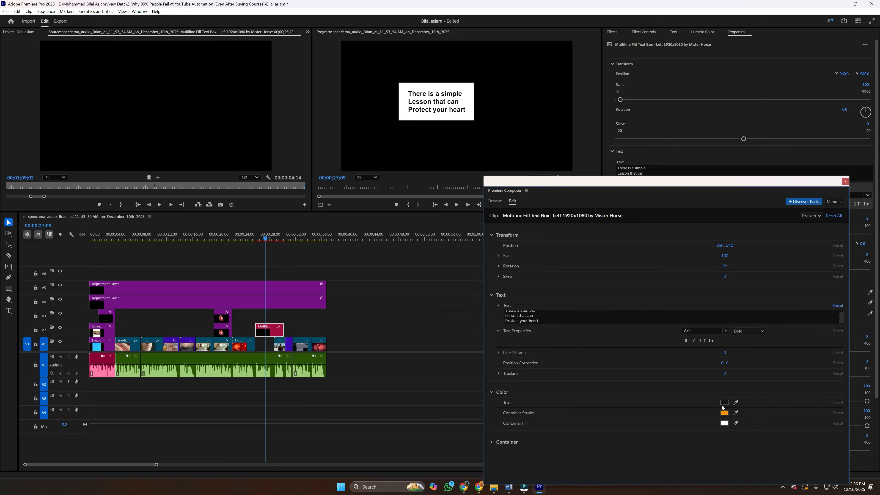
{"action": "left_click", "coordinate": [724, 423]}
{"action": "left_click_drag", "start_coordinate": [656, 368], "coordinate": [720, 371]}
{"action": "left_click", "coordinate": [660, 395]}
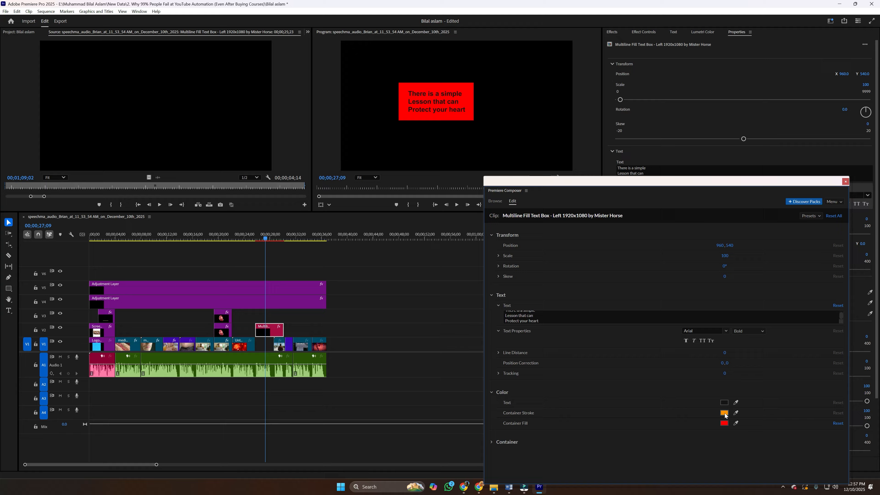
{"action": "key", "text": "ctrl+z"}
{"action": "left_click", "coordinate": [491, 442]}
{"action": "scroll", "coordinate": [595, 414], "scroll_direction": "down", "scroll_amount": 1}
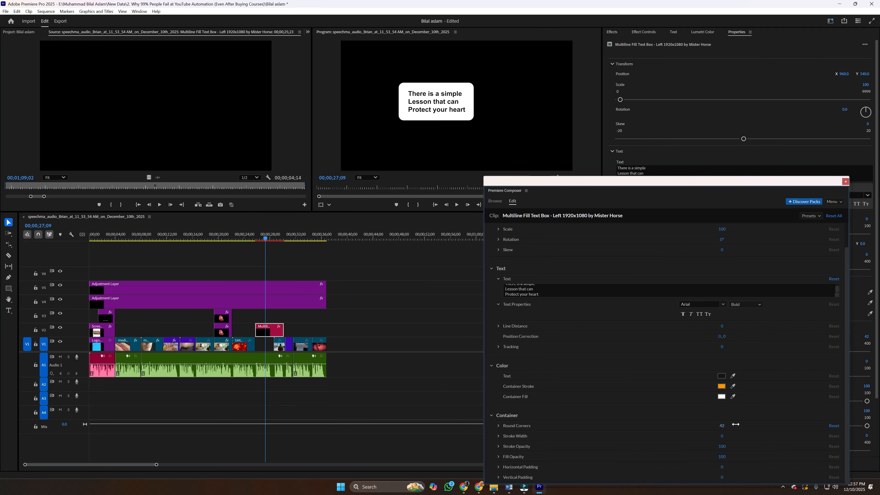
Trim the text box clip's end slightly earlier and play it back.
{"action": "left_click", "coordinate": [432, 342]}
{"action": "left_click_drag", "start_coordinate": [283, 329], "coordinate": [277, 329]}
{"action": "left_click", "coordinate": [259, 237]}
{"action": "left_click", "coordinate": [252, 237]}
{"action": "key", "text": "space"}
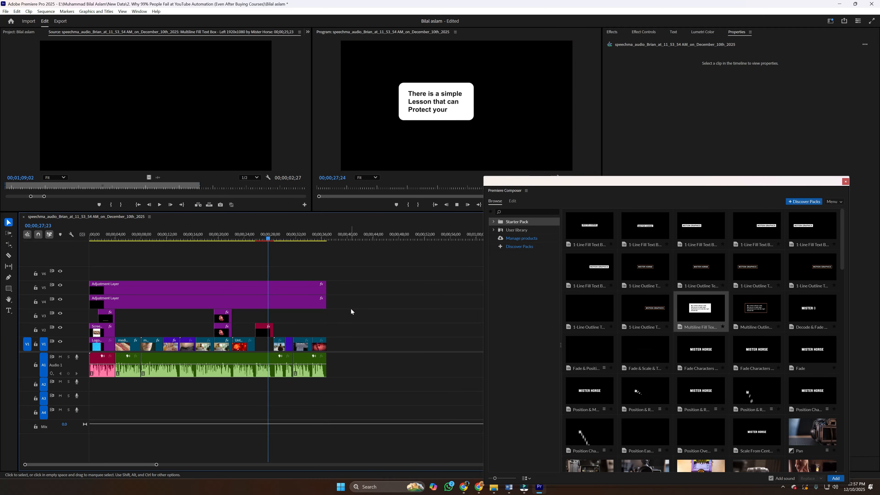
Undo the trim, razor the text box clip at the playhead and delete its right piece.
{"action": "key", "text": "space"}
{"action": "key", "text": "ctrl+z"}
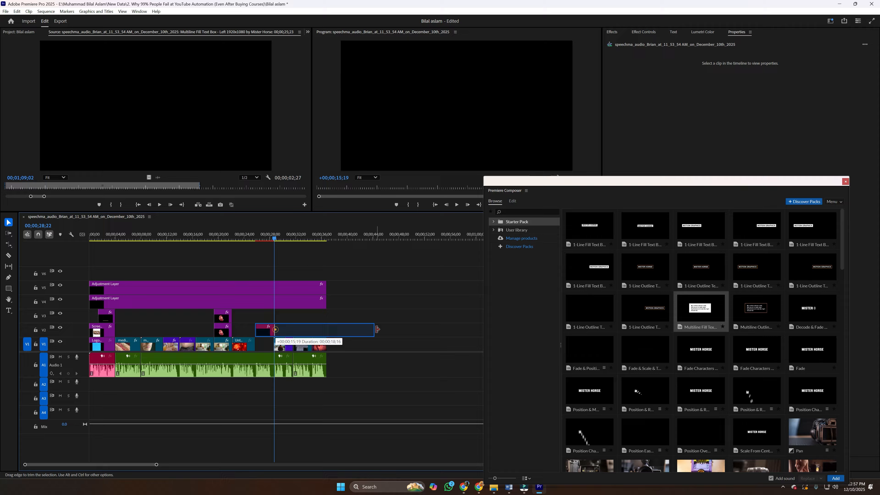
{"action": "key", "text": "c"}
{"action": "left_click", "coordinate": [281, 333]}
{"action": "key", "text": "v"}
{"action": "left_click", "coordinate": [329, 331]}
{"action": "key", "text": "Delete"}
Delete the remaining Multiline text box clip from V2.
{"action": "left_click", "coordinate": [256, 236]}
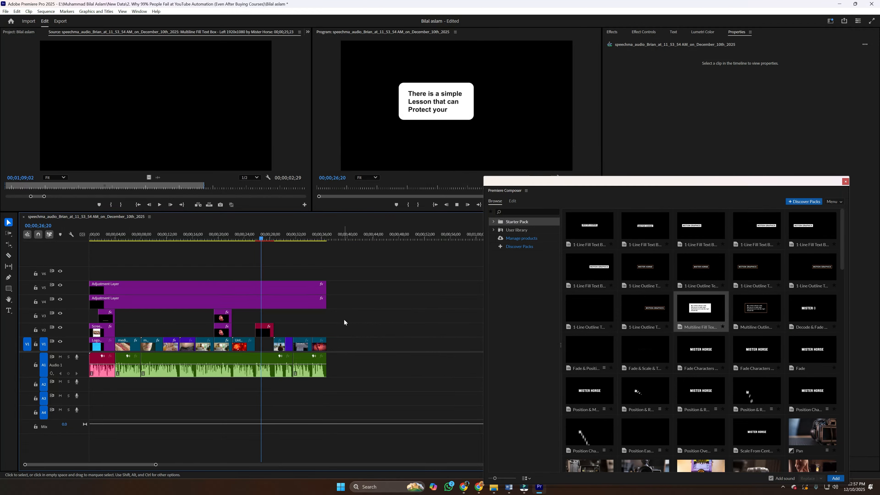
{"action": "key", "text": "space"}
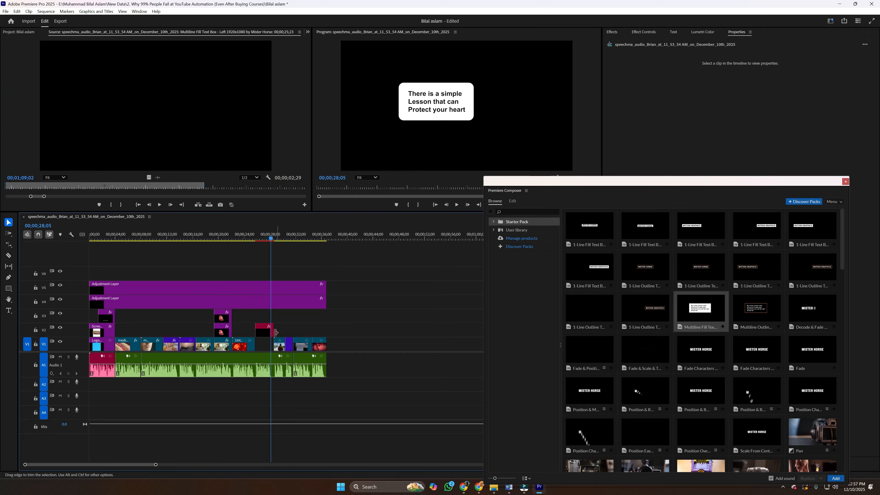
{"action": "left_click", "coordinate": [264, 333]}
{"action": "key", "text": "Delete"}
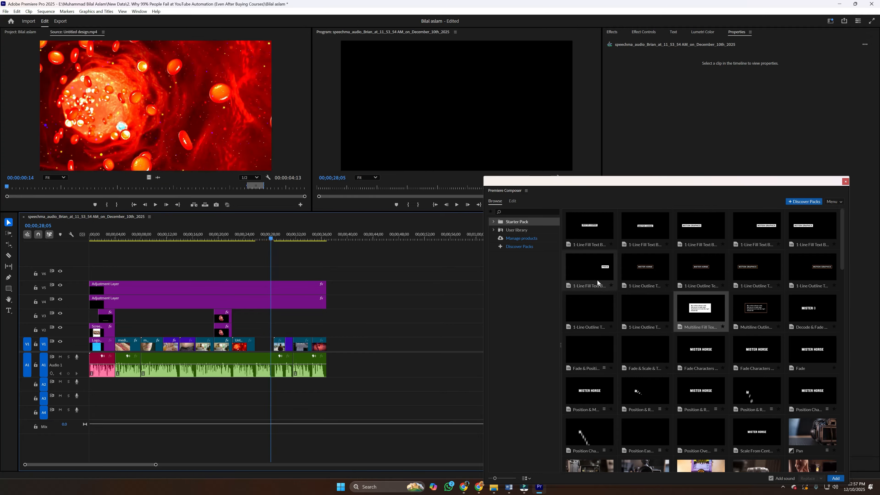
Add the Fade Characters title from the Fade & Position presets to the timeline.
{"action": "left_click", "coordinate": [591, 356]}
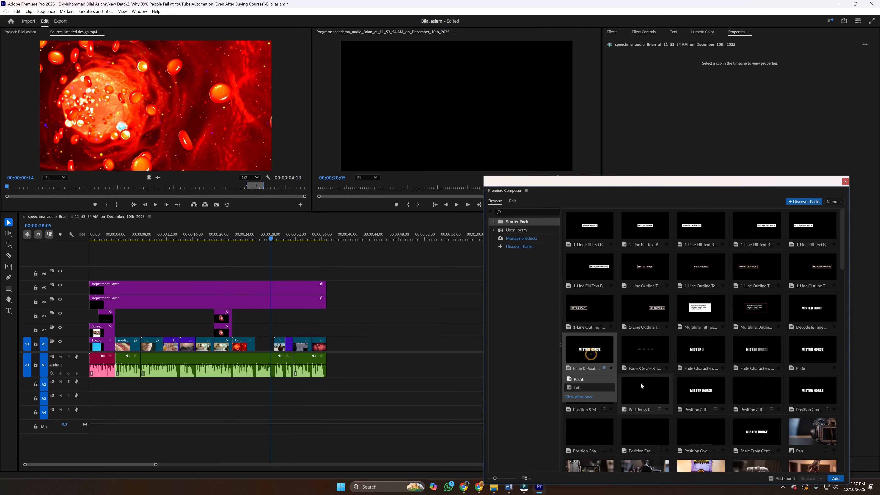
{"action": "left_click", "coordinate": [701, 350]}
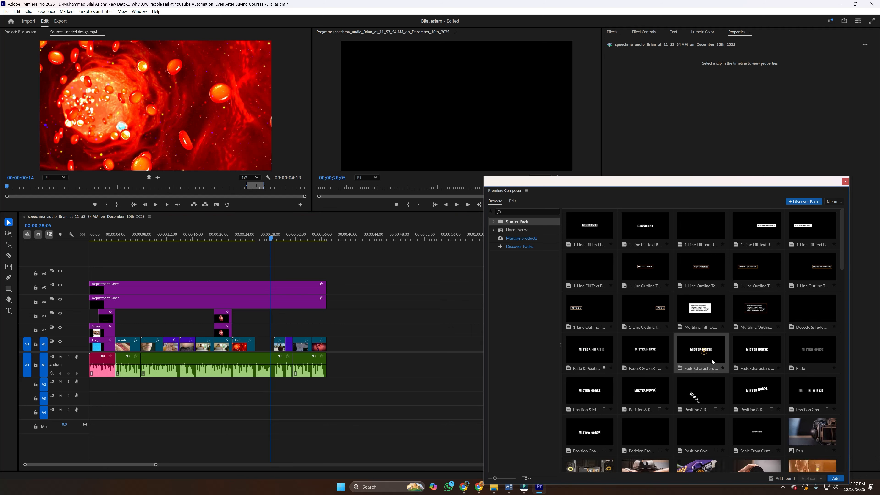
{"action": "left_click", "coordinate": [835, 478]}
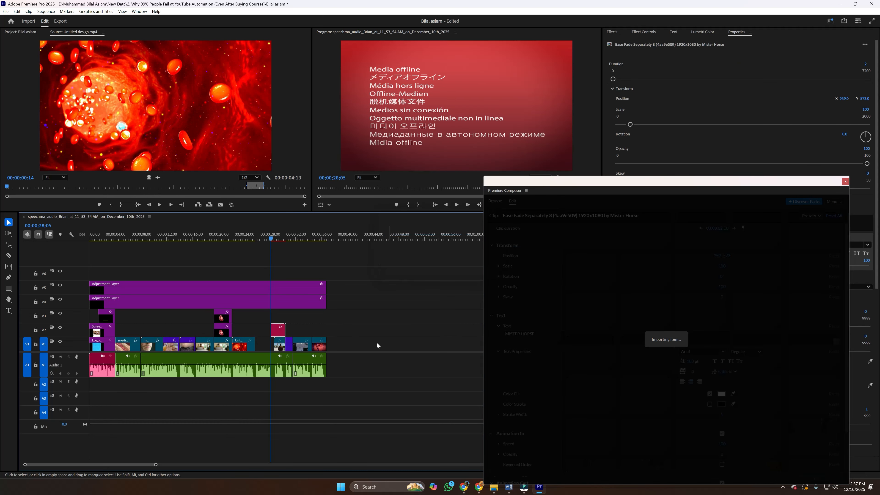
Move the title earlier, paste the heart sentence over MISTER HORSE, shrink and capitalise it.
{"action": "left_click_drag", "start_coordinate": [283, 331], "coordinate": [268, 331]}
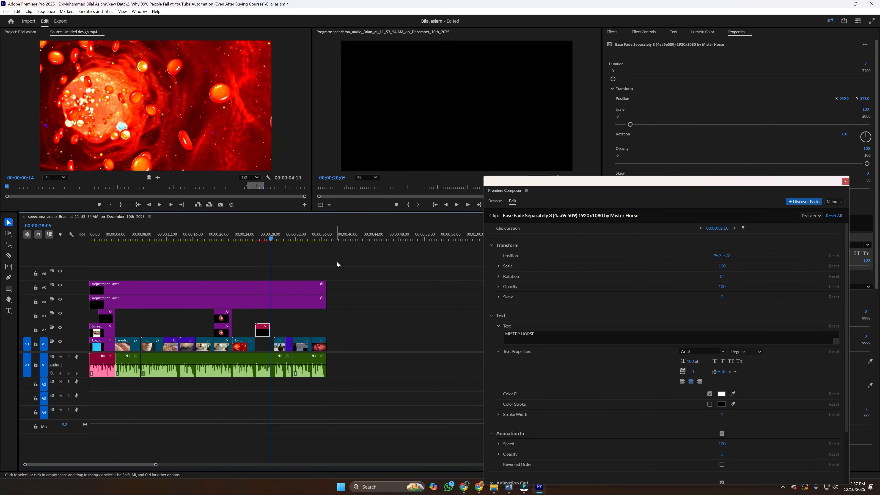
{"action": "left_click", "coordinate": [264, 236]}
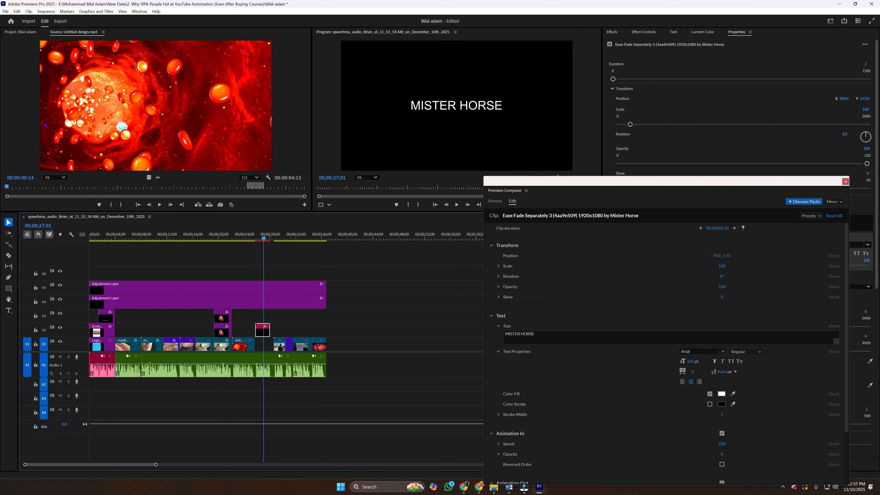
{"action": "left_click", "coordinate": [618, 338]}
{"action": "type", "text": "there is a simple lesson that can protect your heart"}
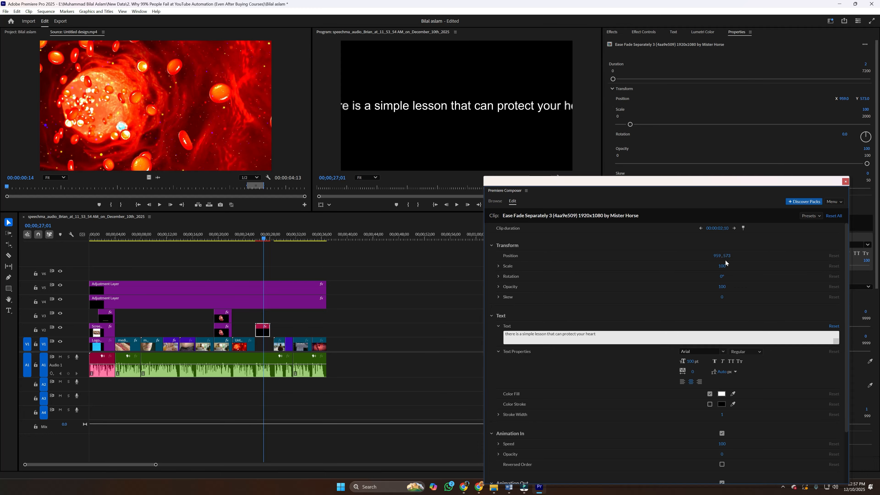
{"action": "mouse_move", "coordinate": [722, 265]}
{"action": "left_mouse_down"}
{"action": "mouse_move", "coordinate": [703, 265]}
{"action": "mouse_move", "coordinate": [711, 265]}
{"action": "left_mouse_up"}
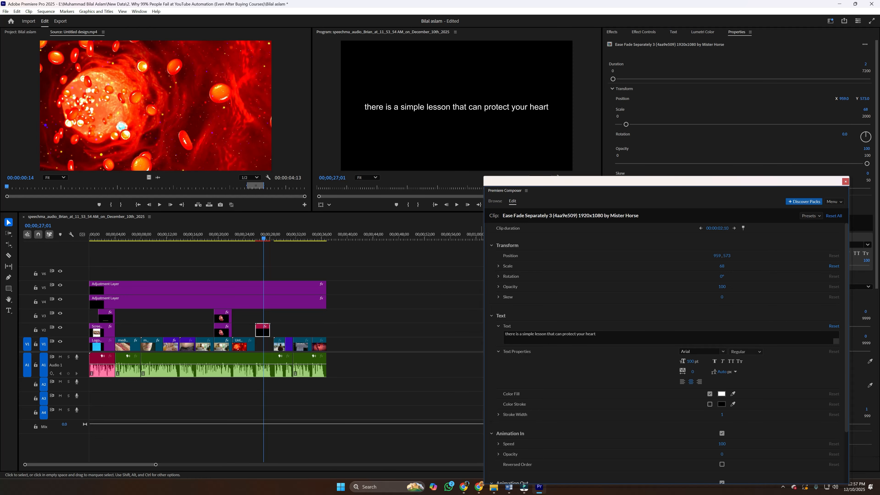
{"action": "left_click", "coordinate": [506, 333]}
{"action": "type", "text": "T"}
{"action": "key", "text": "Delete"}
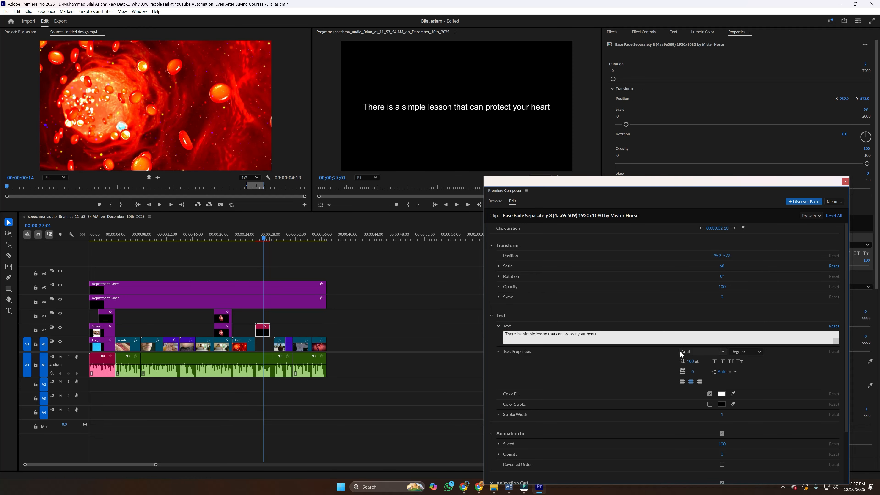
Set the title font to Bodoni MT and preview the animation.
{"action": "left_click", "coordinate": [703, 351]}
{"action": "left_click", "coordinate": [706, 322]}
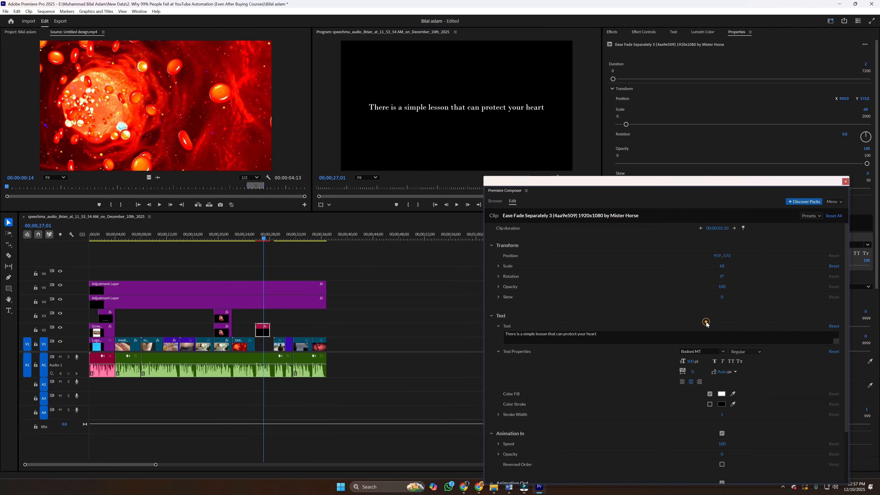
{"action": "left_click", "coordinate": [351, 393]}
{"action": "key", "text": "Up"}
{"action": "key", "text": "space"}
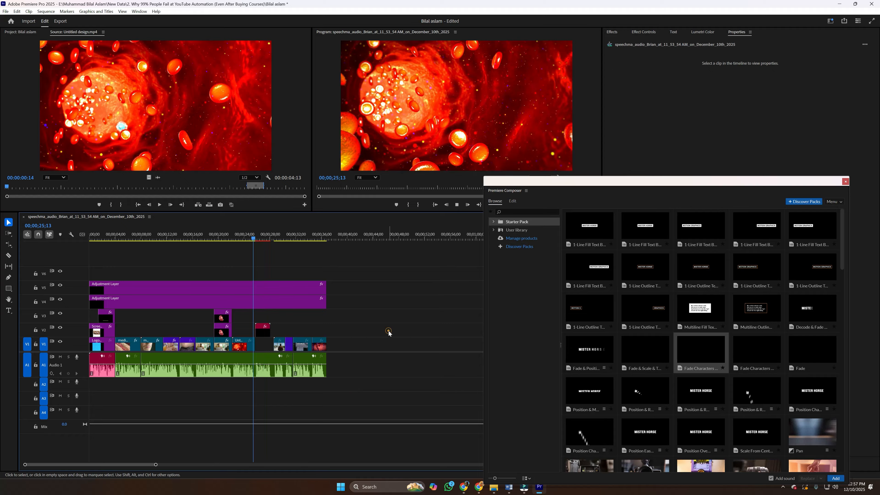
{"action": "key", "text": "space"}
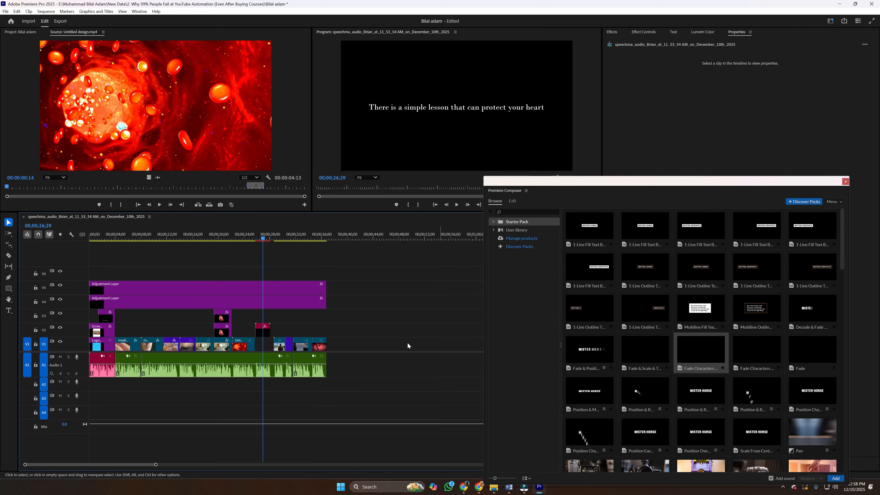
Switch the title font to Bell MT and play the animation again.
{"action": "left_click", "coordinate": [258, 331]}
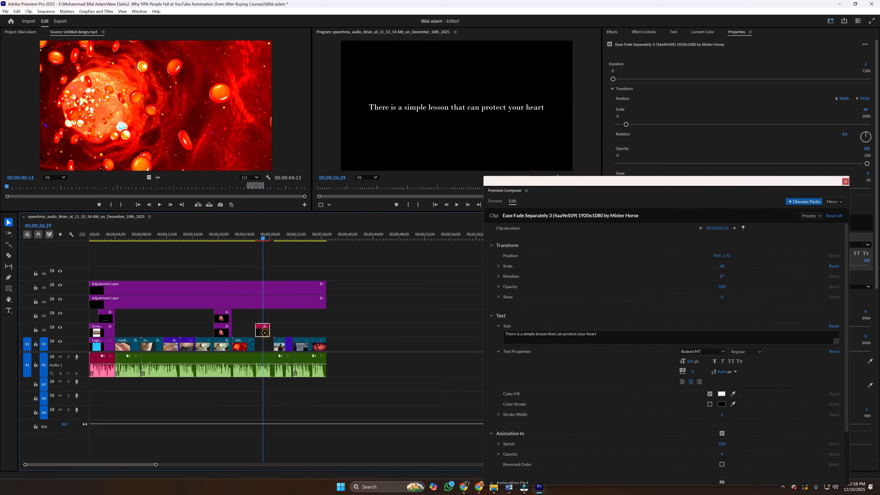
{"action": "left_click", "coordinate": [700, 353]}
{"action": "scroll", "coordinate": [706, 305], "scroll_direction": "up", "scroll_amount": 3}
{"action": "left_click", "coordinate": [704, 281]}
{"action": "left_click", "coordinate": [387, 342]}
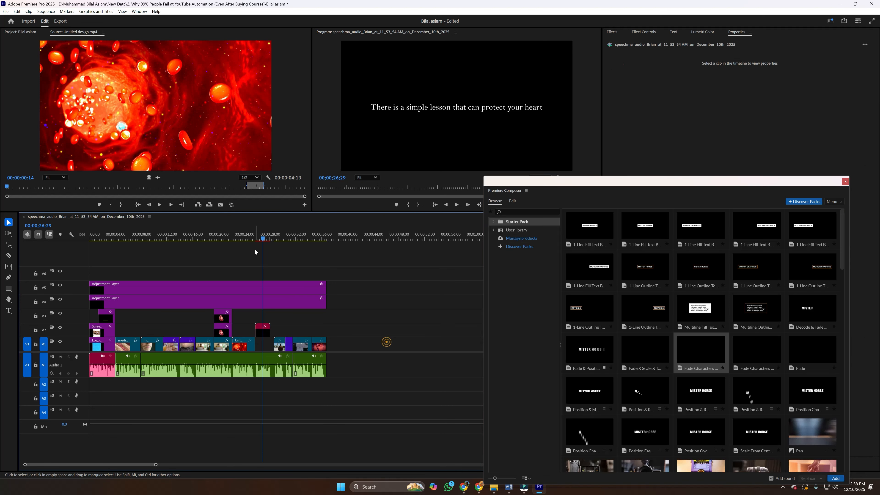
{"action": "left_click", "coordinate": [252, 238]}
{"action": "key", "text": "space"}
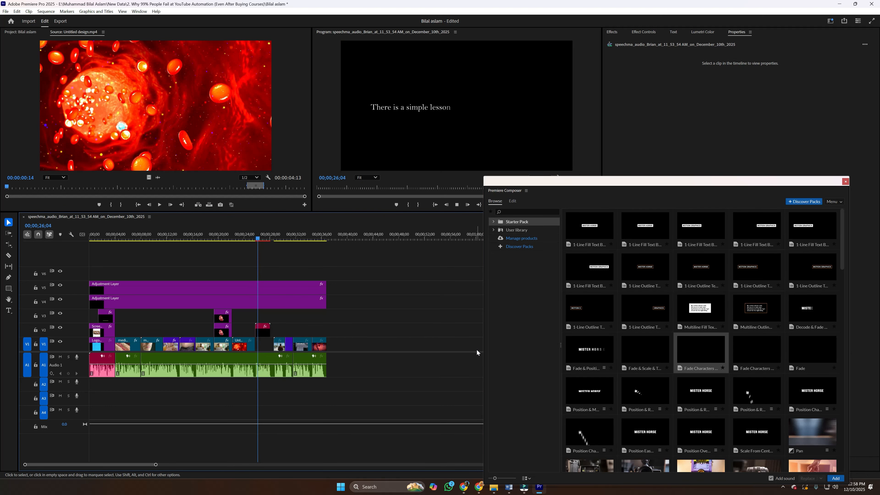
{"action": "key", "text": "space"}
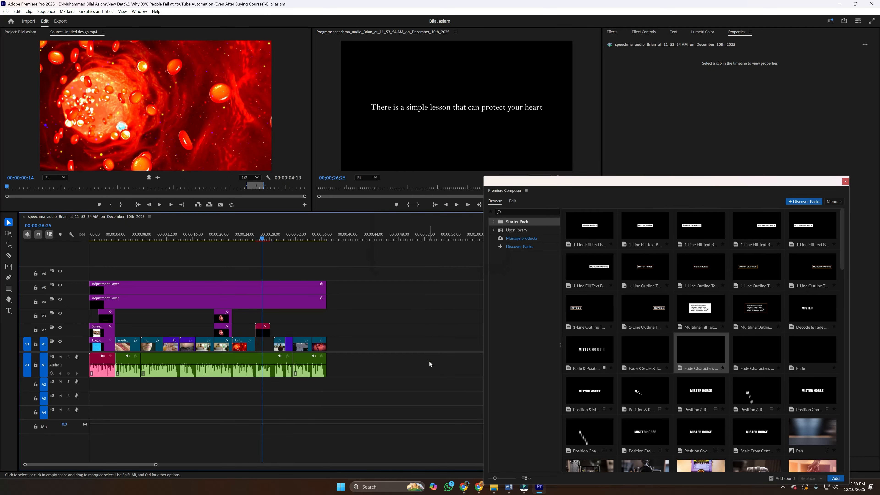
Create a light grey (BDBDBD) 1920x1080 Color Matte and place it on V1 under the title.
{"action": "left_click", "coordinate": [461, 297]}
{"action": "left_click_drag", "start_coordinate": [556, 181], "coordinate": [567, 132]}
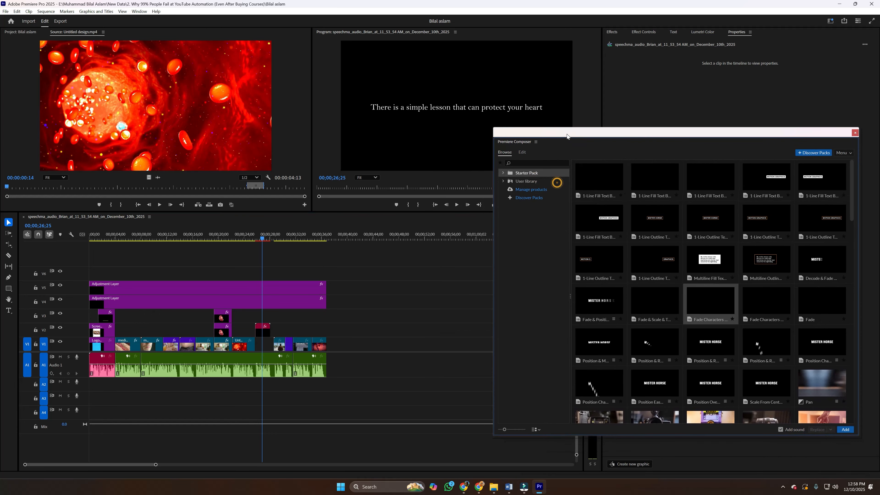
{"action": "left_click", "coordinate": [19, 33]}
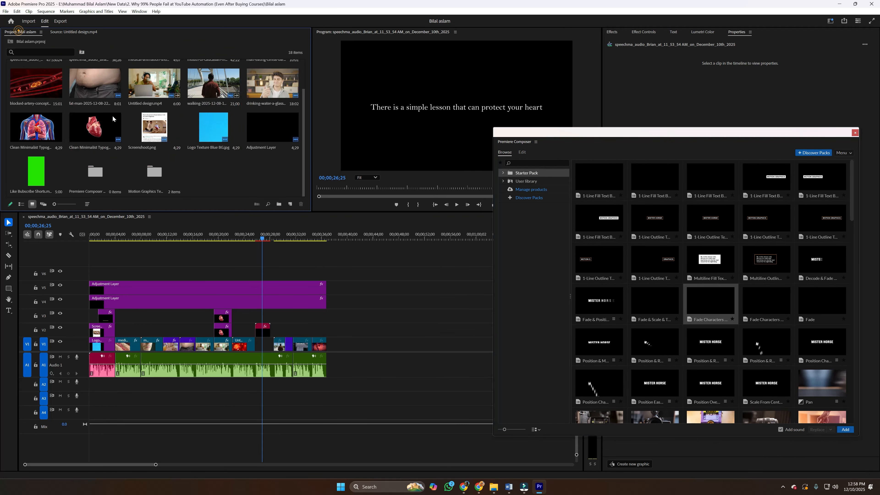
{"action": "right_click", "coordinate": [213, 169]}
{"action": "mouse_move", "coordinate": [238, 198]}
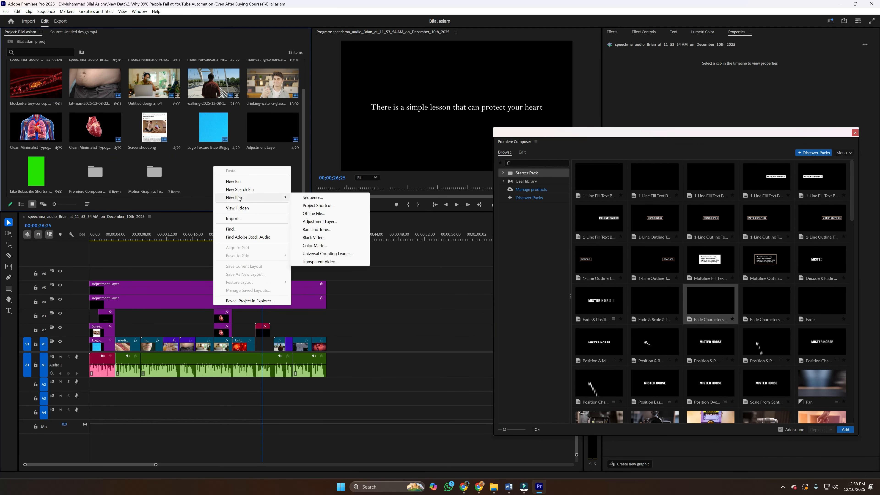
{"action": "left_click", "coordinate": [311, 246]}
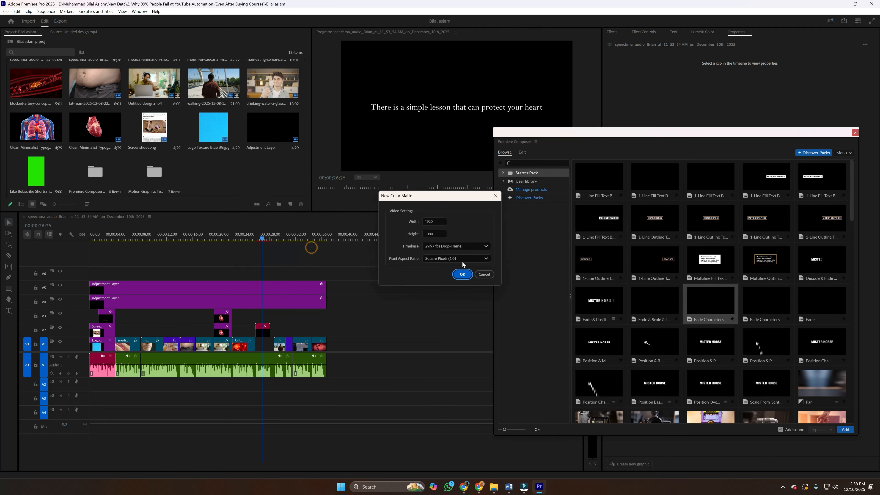
{"action": "left_click", "coordinate": [462, 274]}
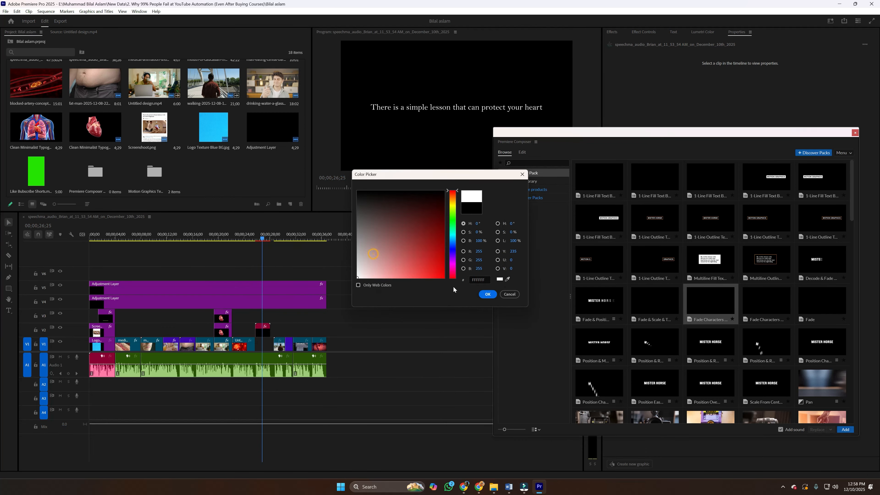
{"action": "left_click", "coordinate": [355, 257]}
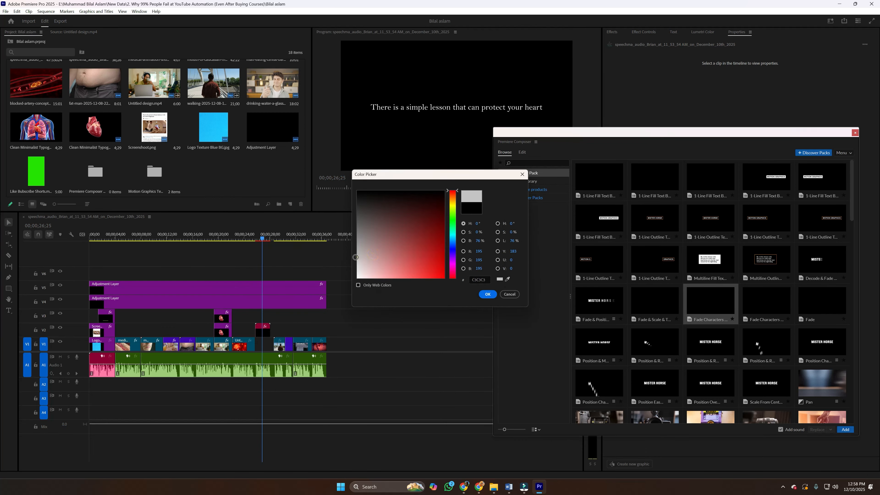
{"action": "left_click", "coordinate": [481, 292]}
{"action": "left_click", "coordinate": [434, 253]}
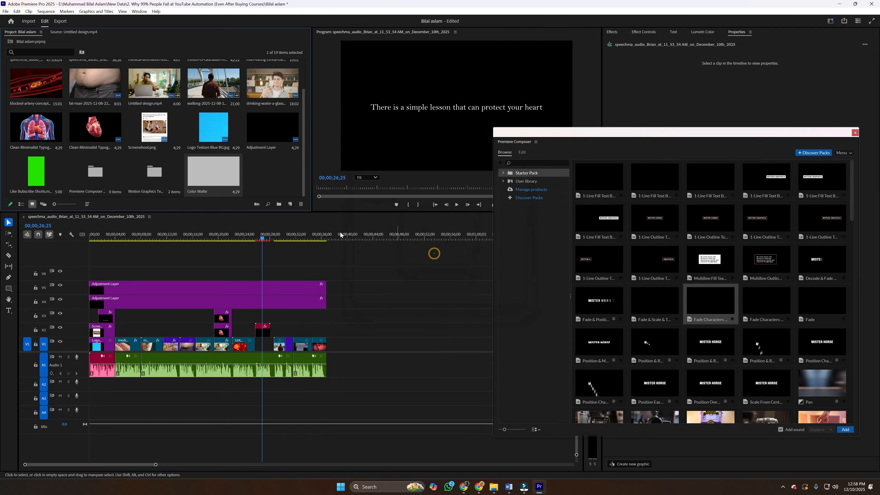
{"action": "left_click_drag", "start_coordinate": [213, 173], "coordinate": [269, 329]}
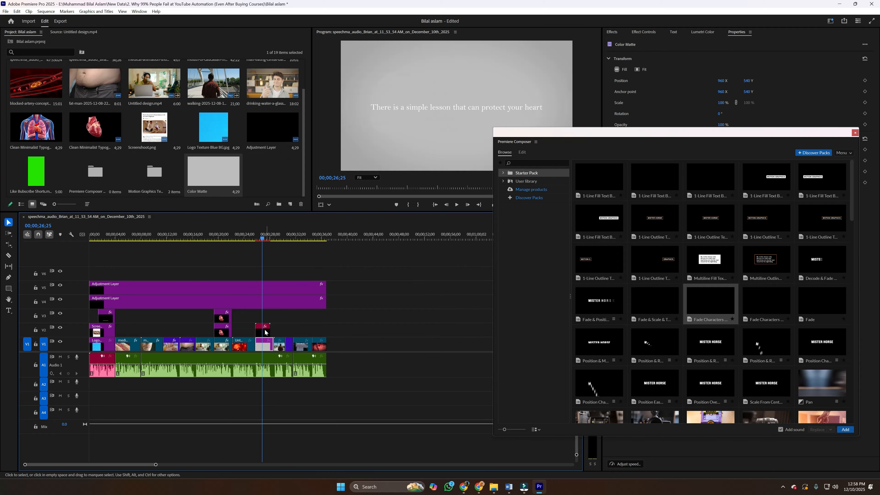
Darken the Color Matte to mid grey 818181 and play it back behind the title.
{"action": "double_click", "coordinate": [263, 344]}
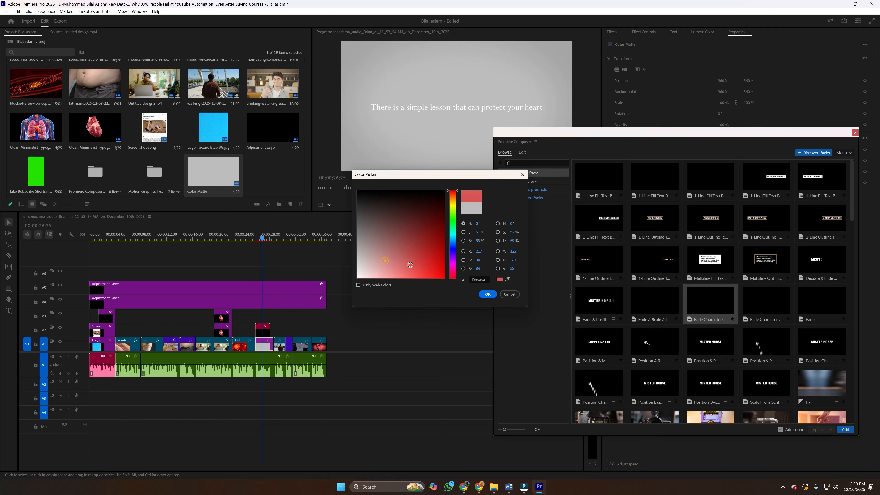
{"action": "left_click_drag", "start_coordinate": [364, 197], "coordinate": [347, 235]}
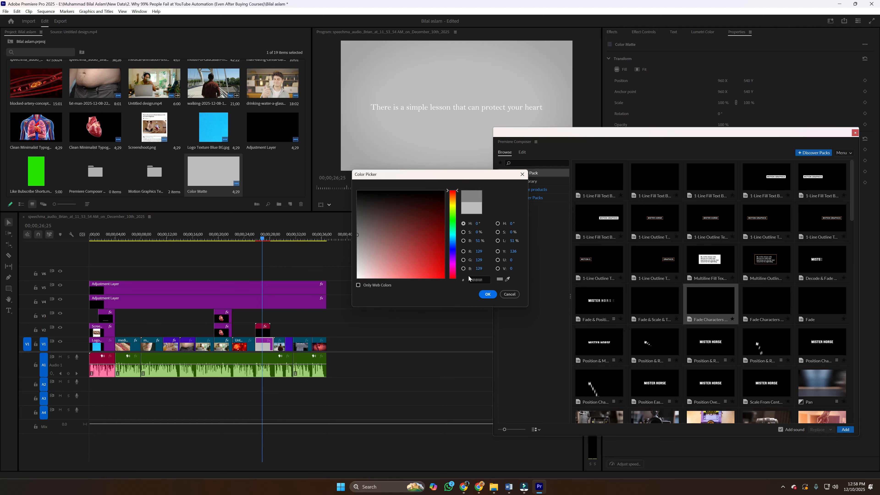
{"action": "left_click", "coordinate": [486, 293]}
{"action": "left_click", "coordinate": [425, 323]}
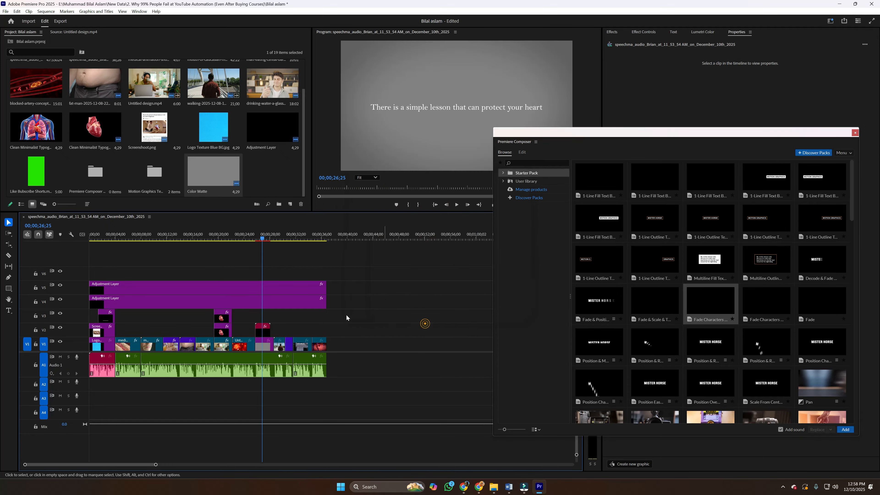
{"action": "left_click", "coordinate": [247, 234]}
{"action": "left_click", "coordinate": [359, 329]}
{"action": "key", "text": "space"}
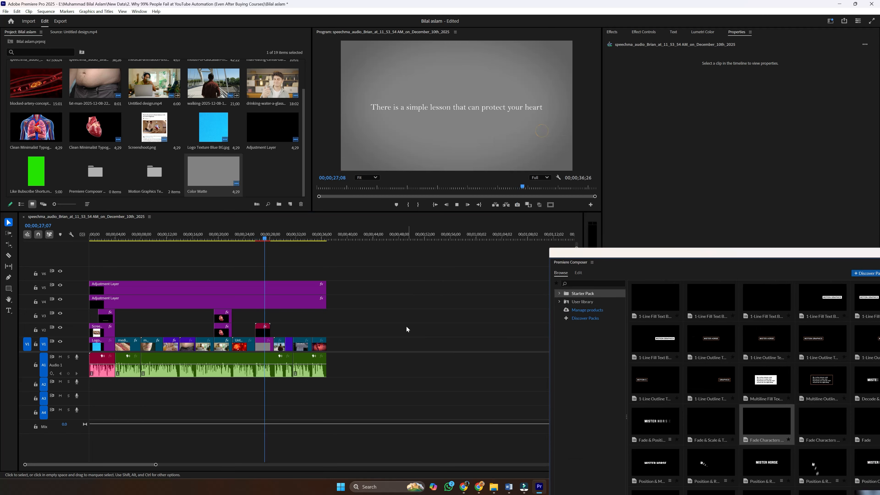
{"action": "key", "text": "space"}
{"action": "left_click", "coordinate": [264, 330]}
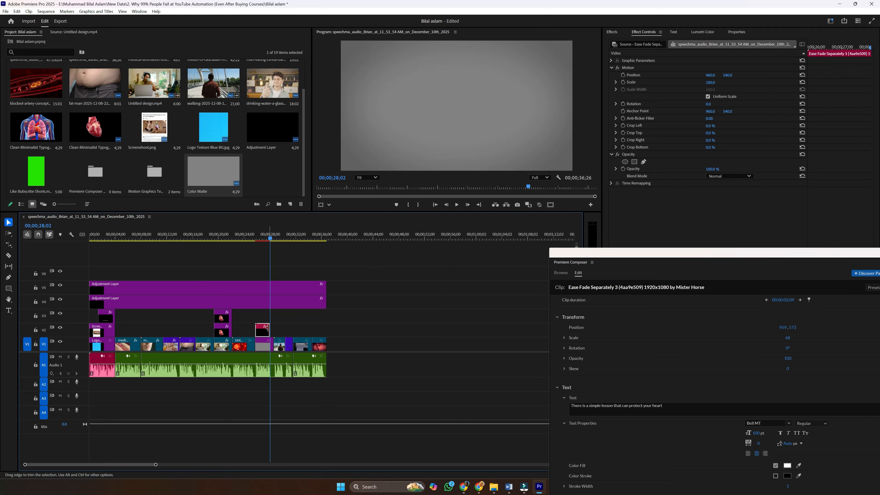
Place the playhead at the title's start and move the Composer settings beside the monitor.
{"action": "left_click", "coordinate": [263, 236]}
{"action": "left_click_drag", "start_coordinate": [263, 232], "coordinate": [264, 232]}
{"action": "scroll", "coordinate": [670, 430], "scroll_direction": "down", "scroll_amount": 2}
{"action": "scroll", "coordinate": [669, 439], "scroll_direction": "up", "scroll_amount": 1}
{"action": "scroll", "coordinate": [669, 438], "scroll_direction": "down", "scroll_amount": 1}
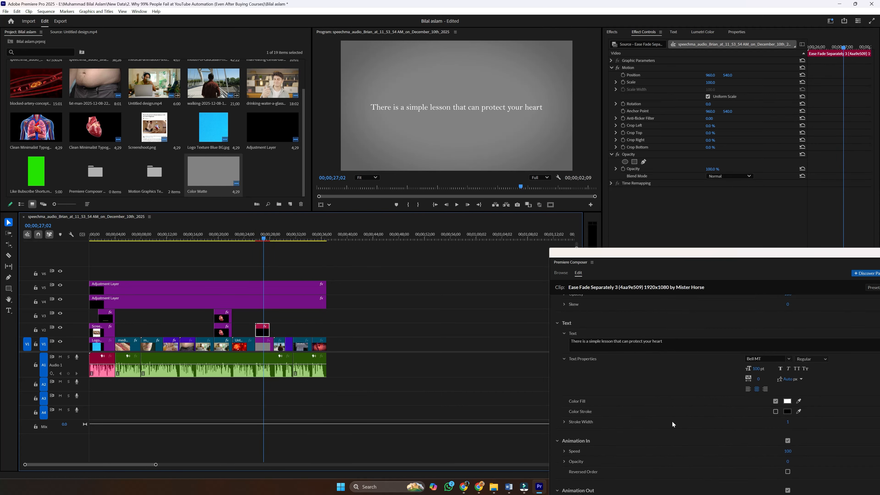
{"action": "left_click_drag", "start_coordinate": [666, 261], "coordinate": [452, 113]}
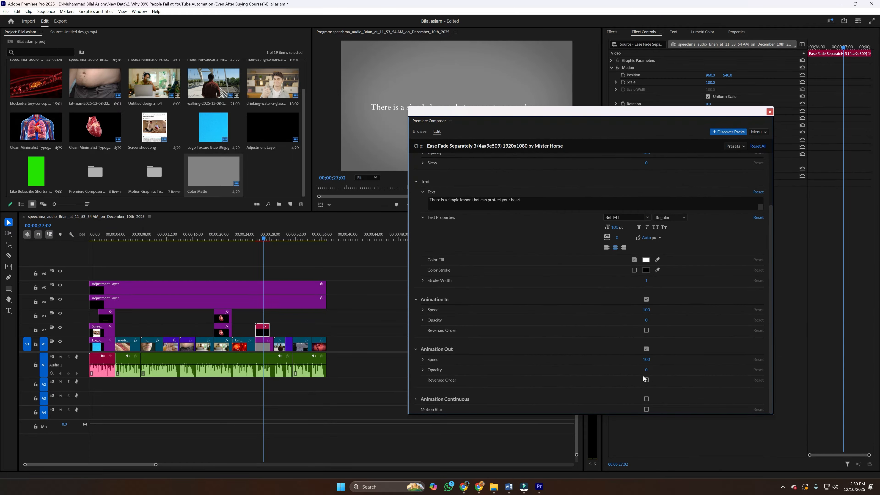
Preview the title animation and turn off Reversed Order for Animation Out.
{"action": "left_click", "coordinate": [257, 238]}
{"action": "left_click", "coordinate": [260, 239]}
{"action": "key", "text": "space"}
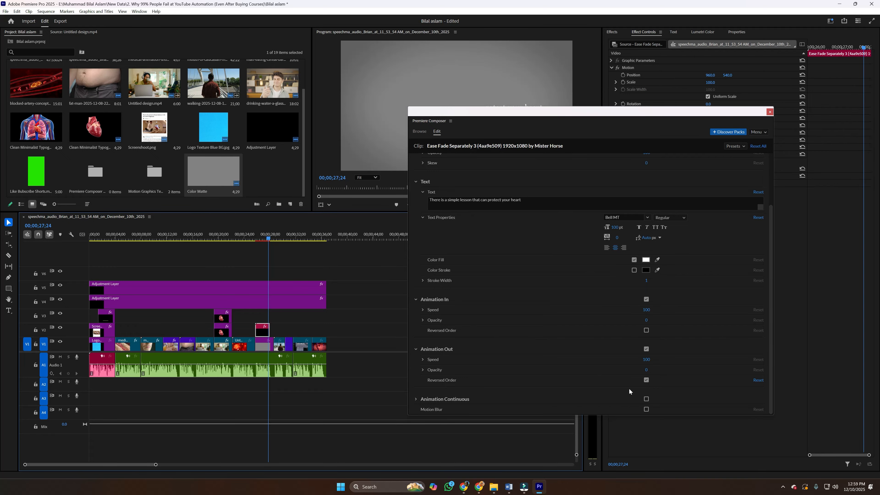
{"action": "left_click", "coordinate": [646, 381]}
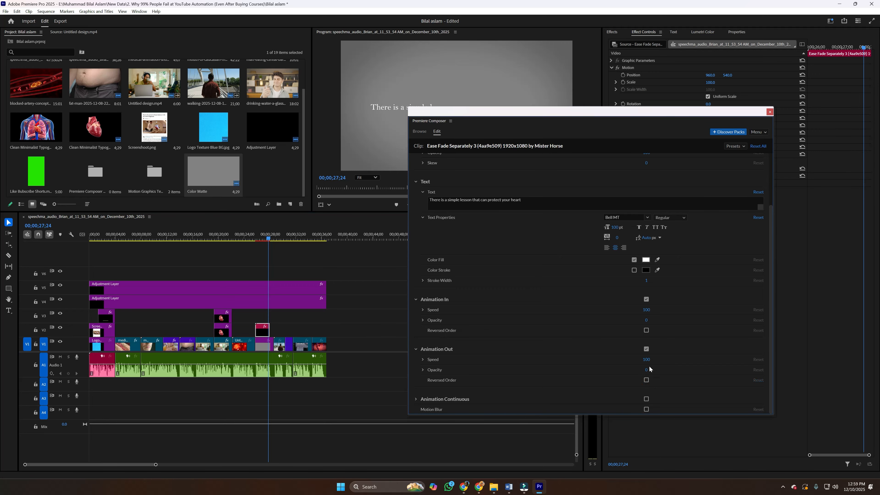
Preview the title from before the grey matte and move the Composer panel down-right.
{"action": "left_click", "coordinate": [258, 239]}
{"action": "key", "text": "space"}
{"action": "left_click", "coordinate": [355, 285]}
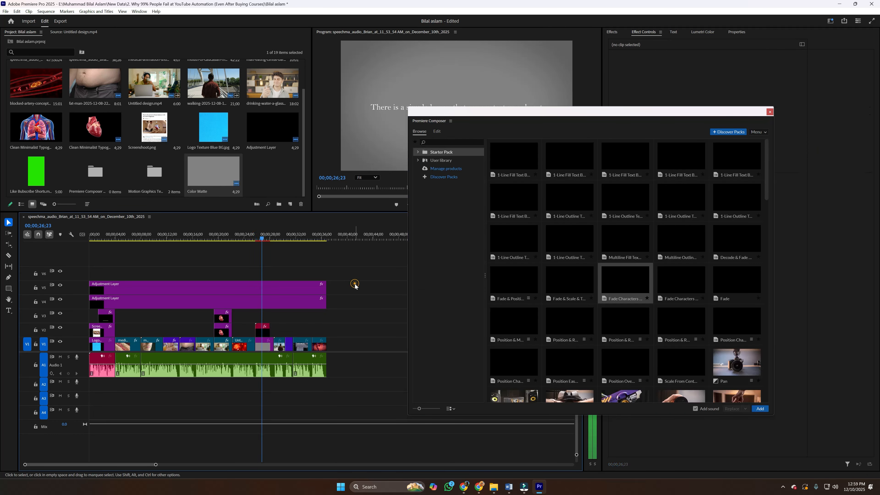
{"action": "key", "text": "space"}
{"action": "left_click_drag", "start_coordinate": [257, 238], "coordinate": [253, 237]}
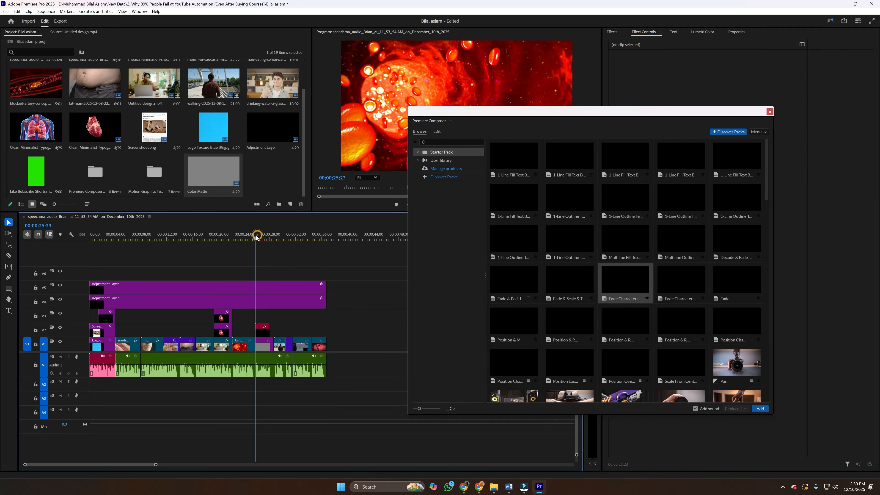
{"action": "key", "text": "space"}
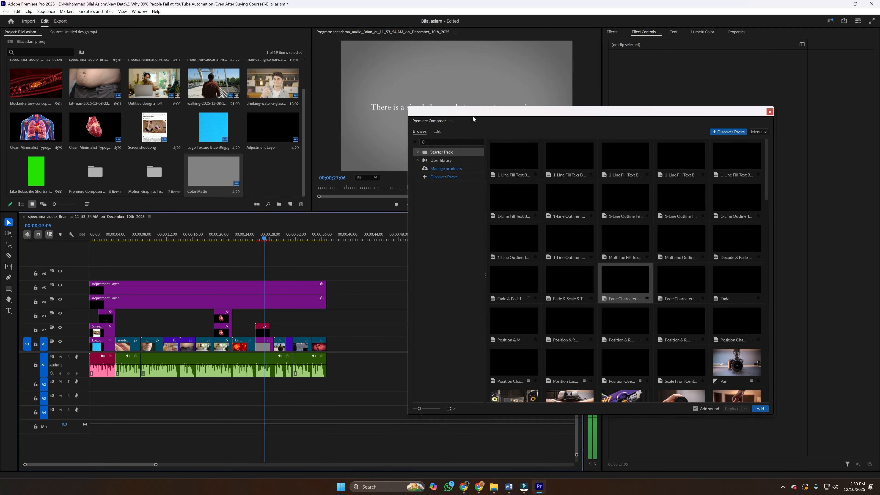
{"action": "left_click_drag", "start_coordinate": [471, 114], "coordinate": [598, 252]}
{"action": "key", "text": "space"}
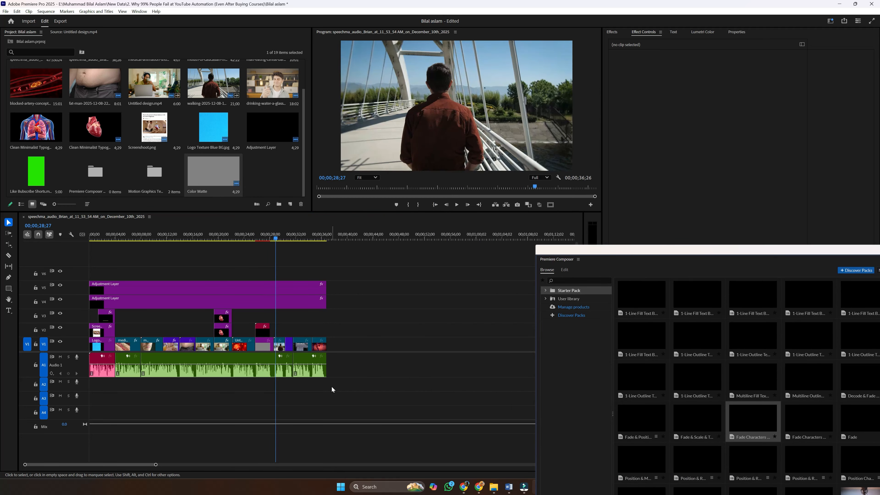
{"action": "left_click_drag", "start_coordinate": [157, 465], "coordinate": [94, 465]}
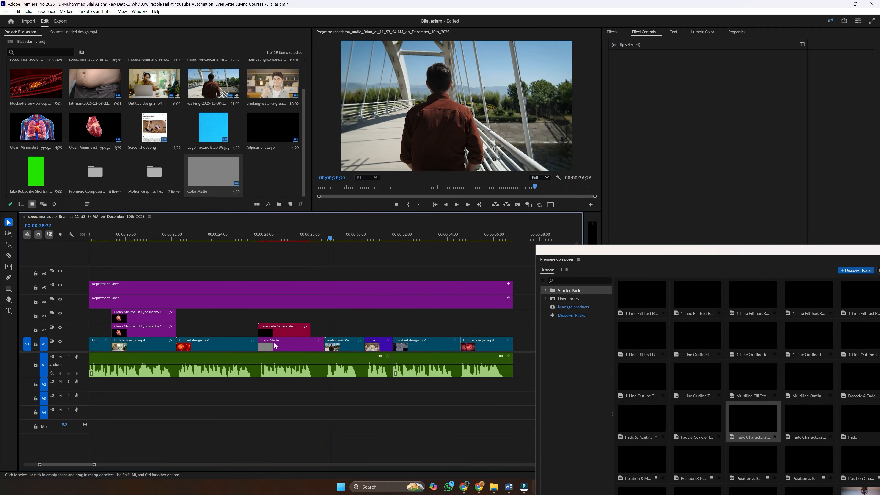
Trim the title to the matte's start and rate-stretch it to span the matte.
{"action": "left_click_drag", "start_coordinate": [282, 332], "coordinate": [258, 332]}
{"action": "left_click_drag", "start_coordinate": [286, 332], "coordinate": [329, 330]}
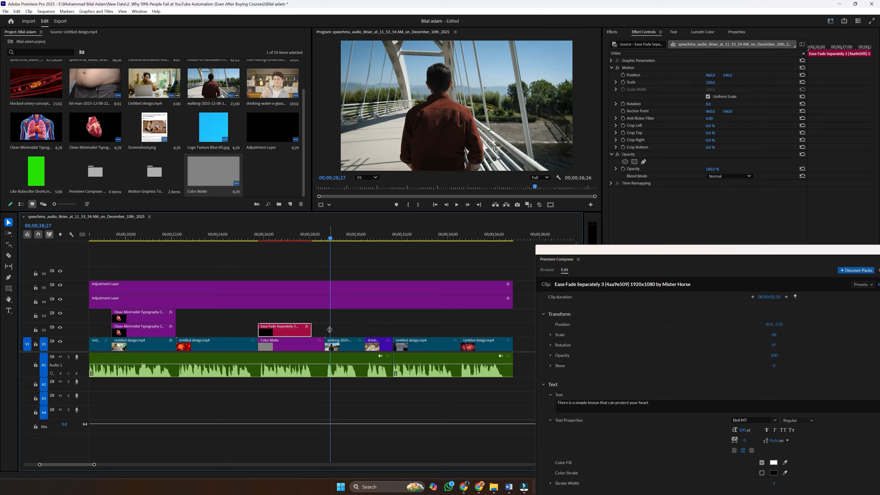
{"action": "key", "text": "r"}
{"action": "mouse_move", "coordinate": [311, 331]}
{"action": "left_mouse_down"}
{"action": "mouse_move", "coordinate": [376, 331]}
{"action": "mouse_move", "coordinate": [322, 330]}
{"action": "left_mouse_up"}
{"action": "key", "text": "v"}
Render and play the stretched title from around 26 seconds, then delete it.
{"action": "left_click", "coordinate": [258, 231]}
{"action": "key", "text": "space"}
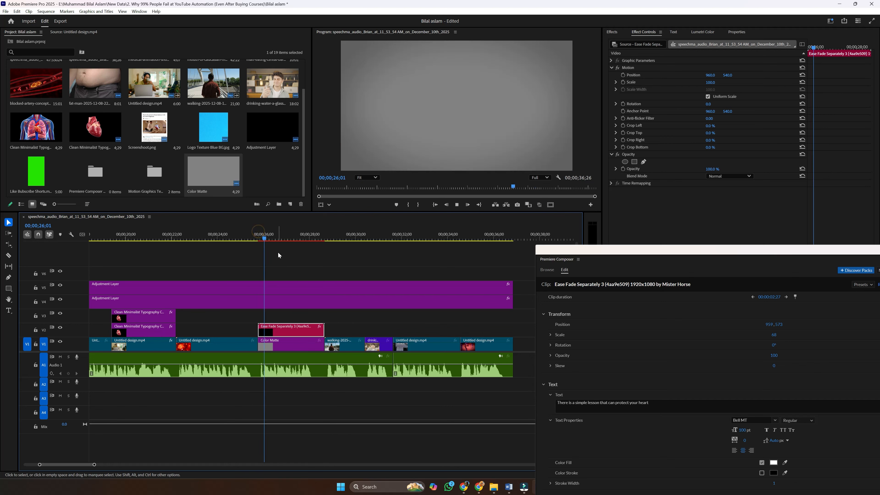
{"action": "key", "text": "space"}
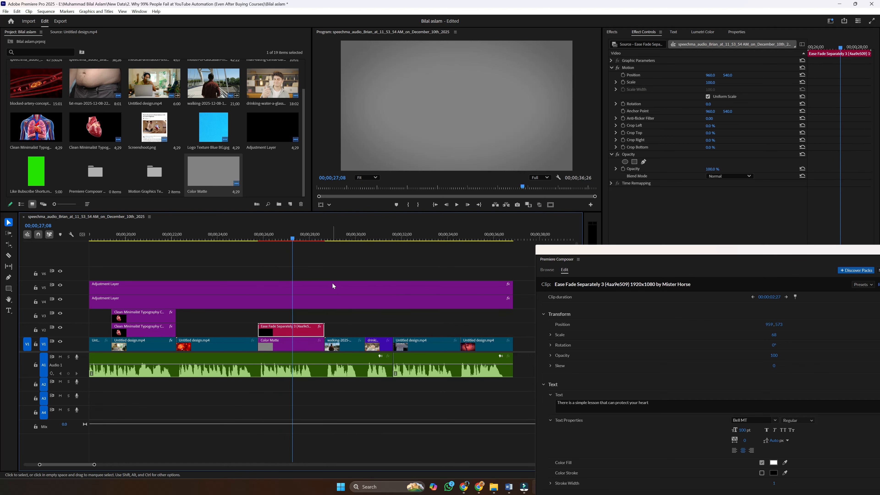
{"action": "key", "text": "Return"}
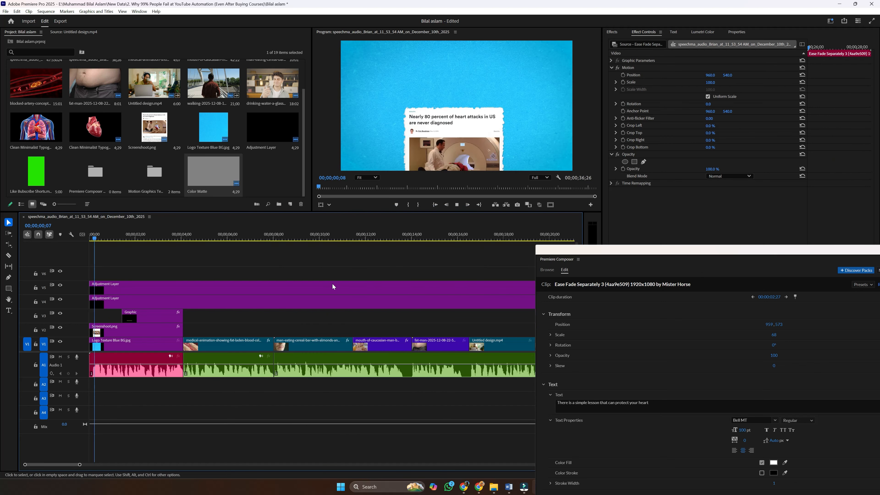
{"action": "left_click_drag", "start_coordinate": [79, 464], "coordinate": [174, 466]}
{"action": "left_click", "coordinate": [224, 236]}
{"action": "key", "text": "space"}
{"action": "key", "text": "space"}
{"action": "key", "text": "Delete"}
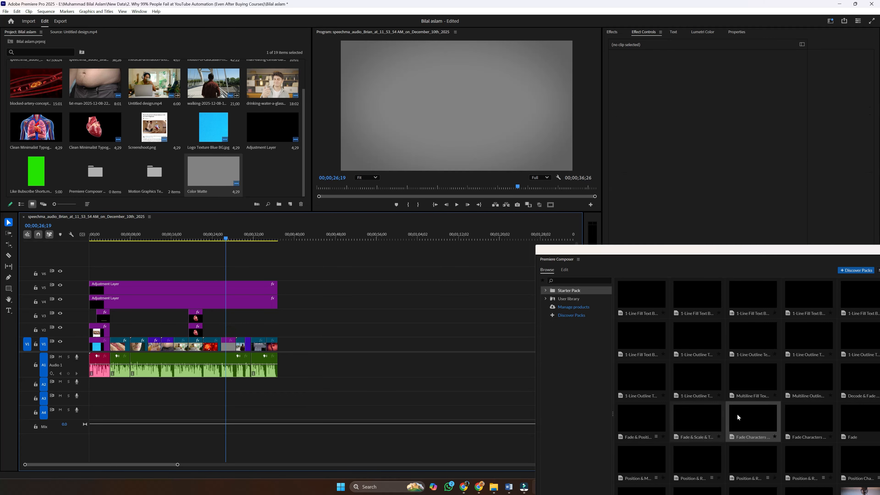
Add the Fade Characters Composer title at the playhead on V2 and trim its end.
{"action": "left_click_drag", "start_coordinate": [741, 249], "coordinate": [689, 163]}
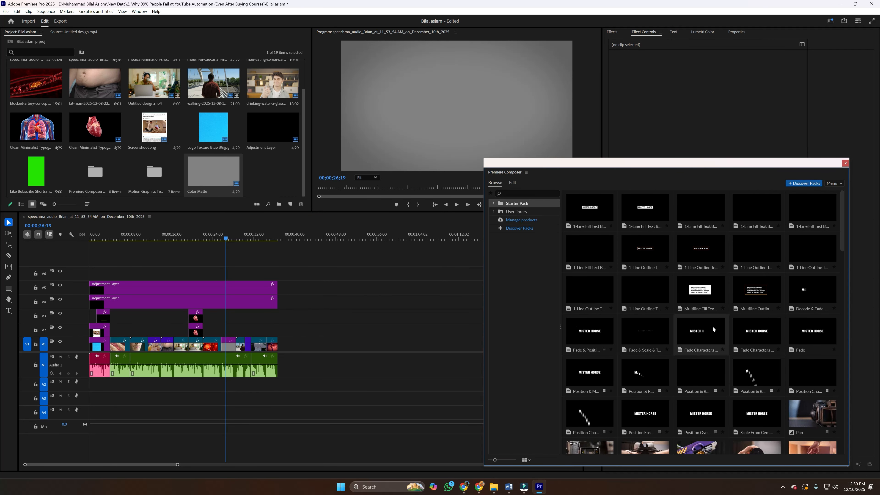
{"action": "left_click", "coordinate": [696, 334]}
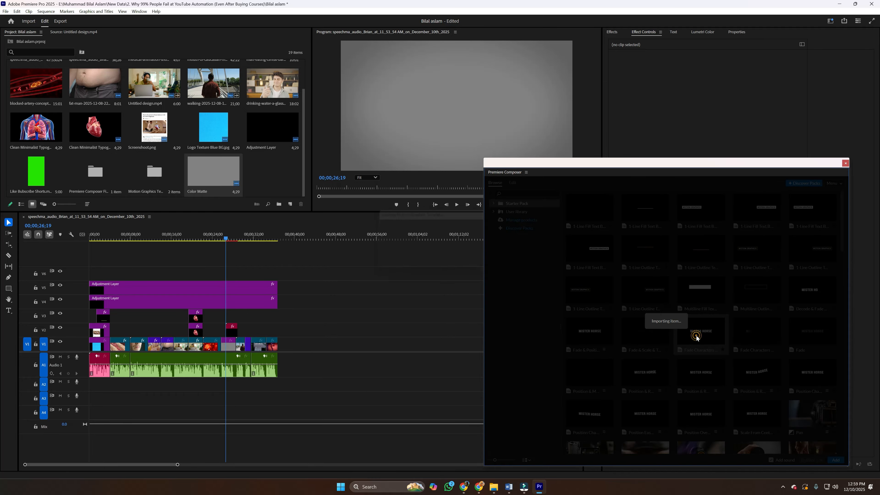
{"action": "left_click", "coordinate": [372, 343]}
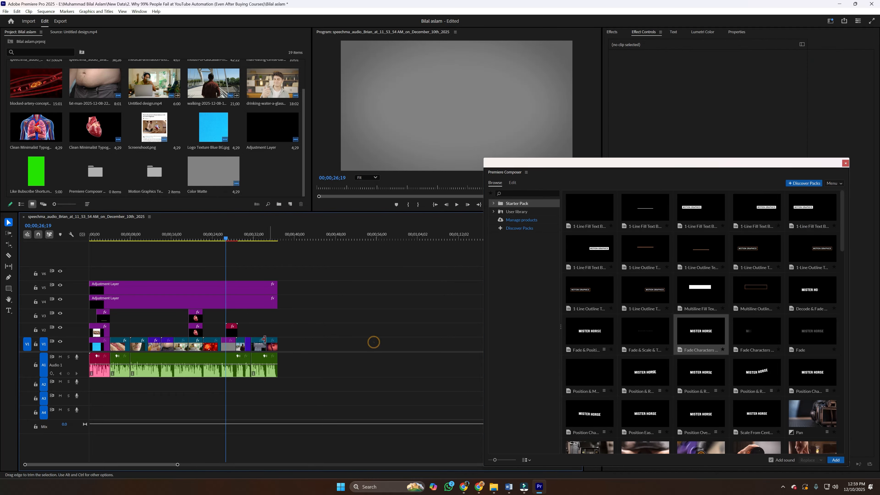
{"action": "mouse_move", "coordinate": [238, 331]}
{"action": "left_mouse_down"}
{"action": "mouse_move", "coordinate": [343, 331]}
{"action": "mouse_move", "coordinate": [206, 330]}
{"action": "mouse_move", "coordinate": [221, 330]}
{"action": "left_mouse_up"}
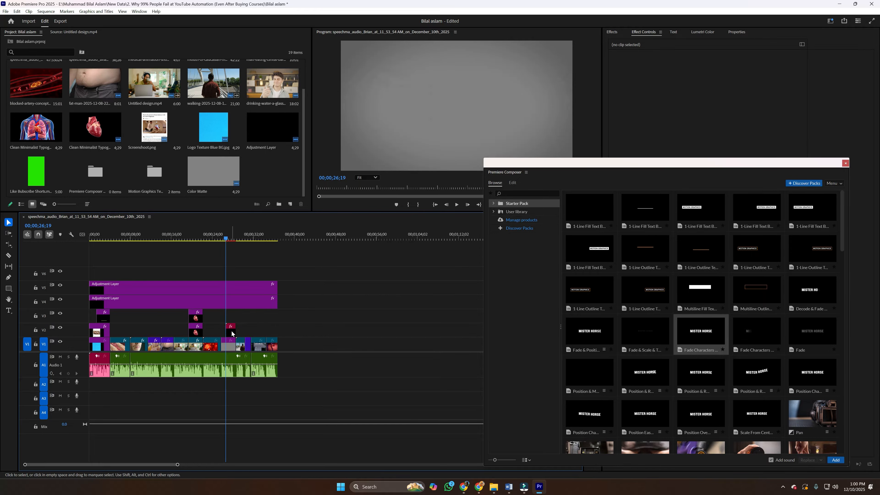
{"action": "left_click", "coordinate": [230, 331]}
Lengthen the title's duration in the template settings and nudge the clip slightly earlier.
{"action": "scroll", "coordinate": [641, 392], "scroll_direction": "down", "scroll_amount": 3}
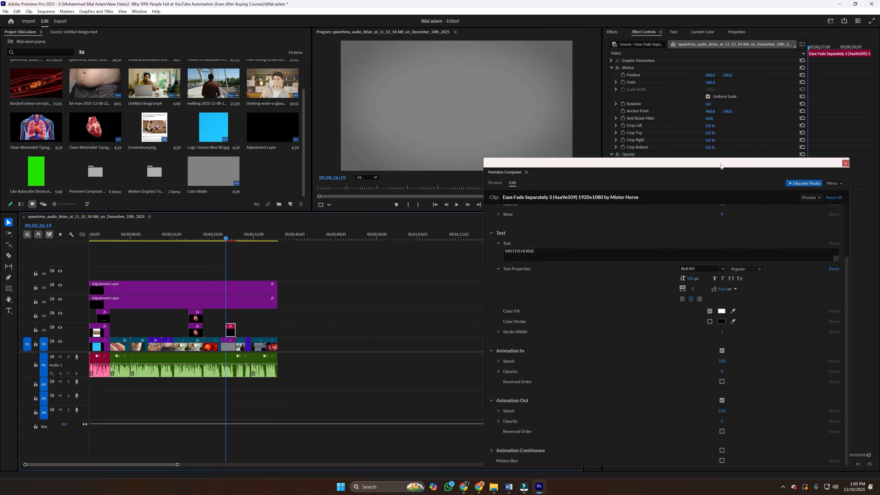
{"action": "left_click_drag", "start_coordinate": [720, 163], "coordinate": [708, 80]}
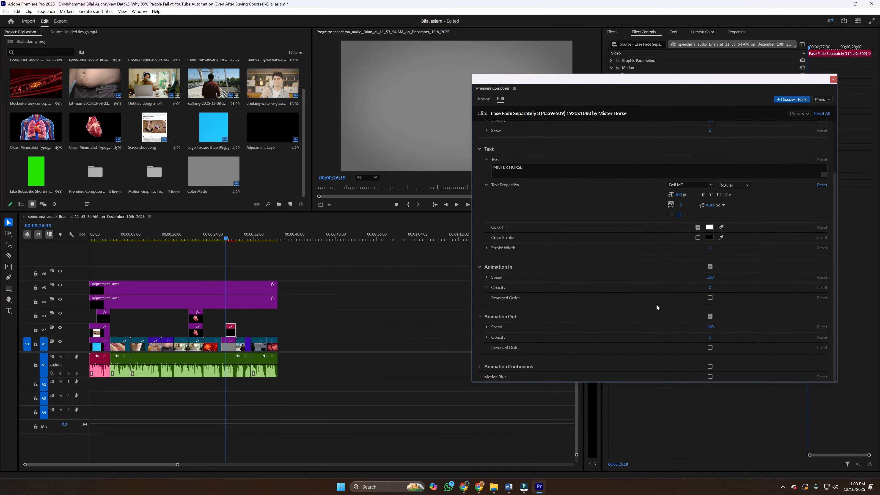
{"action": "scroll", "coordinate": [656, 299], "scroll_direction": "up", "scroll_amount": 2}
{"action": "scroll", "coordinate": [657, 299], "scroll_direction": "down", "scroll_amount": 2}
{"action": "scroll", "coordinate": [554, 335], "scroll_direction": "up", "scroll_amount": 1}
{"action": "scroll", "coordinate": [555, 337], "scroll_direction": "up", "scroll_amount": 1}
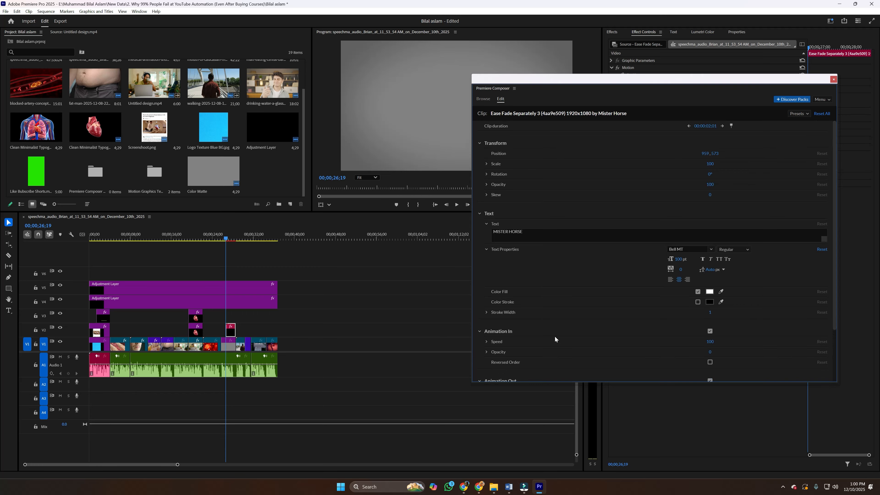
{"action": "left_click_drag", "start_coordinate": [716, 128], "coordinate": [766, 128]}
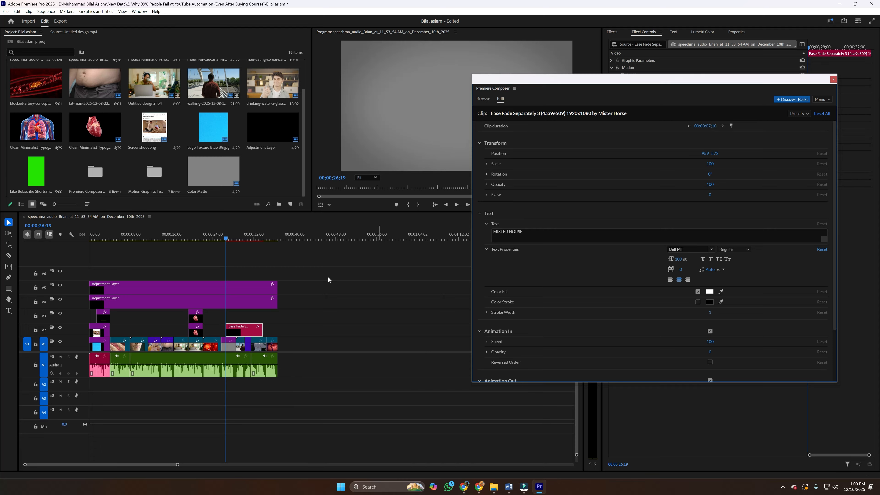
{"action": "left_click_drag", "start_coordinate": [244, 332], "coordinate": [240, 332]}
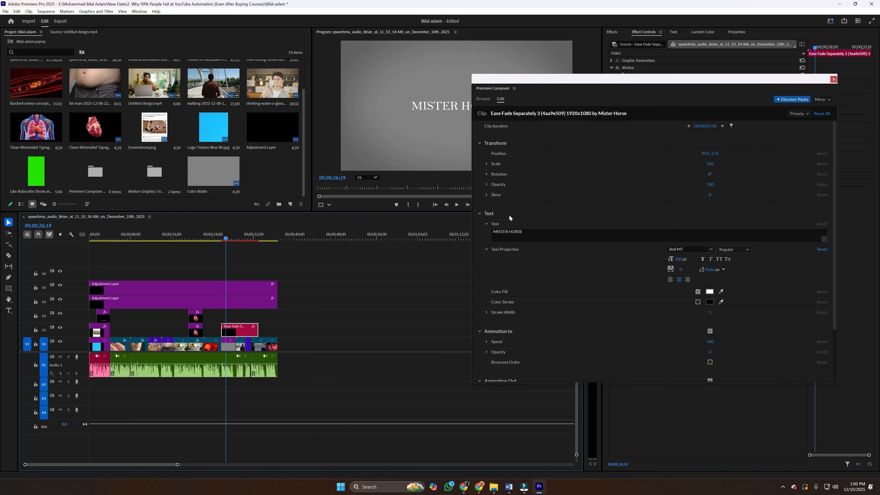
Replace the placeholder text with 'There is a simple lesson that can protect your heart', capitalising the T.
{"action": "left_click", "coordinate": [530, 236]}
{"action": "key", "text": "ctrl+a"}
{"action": "type", "text": "there is a simple lesson that can protect your heart"}
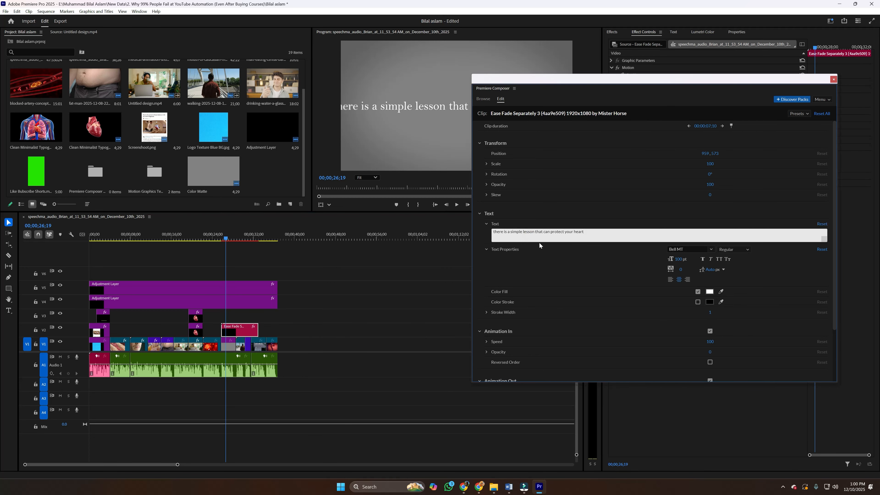
{"action": "left_click", "coordinate": [493, 234]}
{"action": "key", "text": "Delete"}
{"action": "type", "text": "T"}
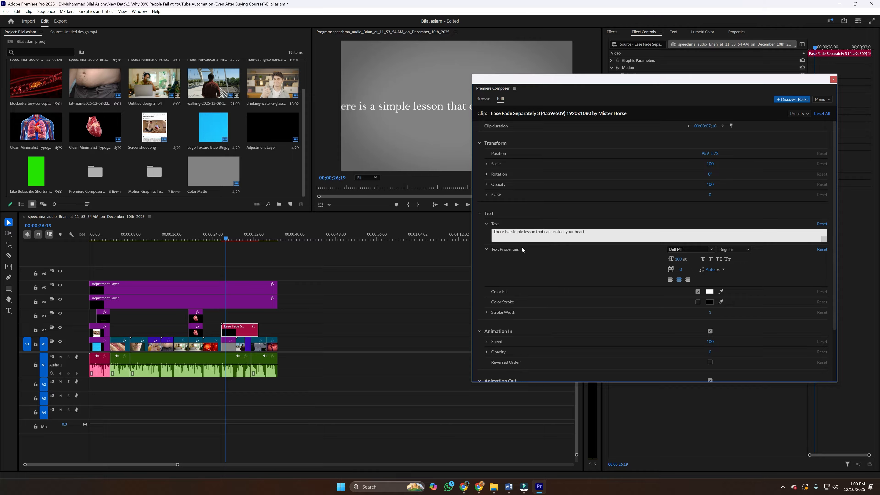
{"action": "left_click", "coordinate": [609, 275]}
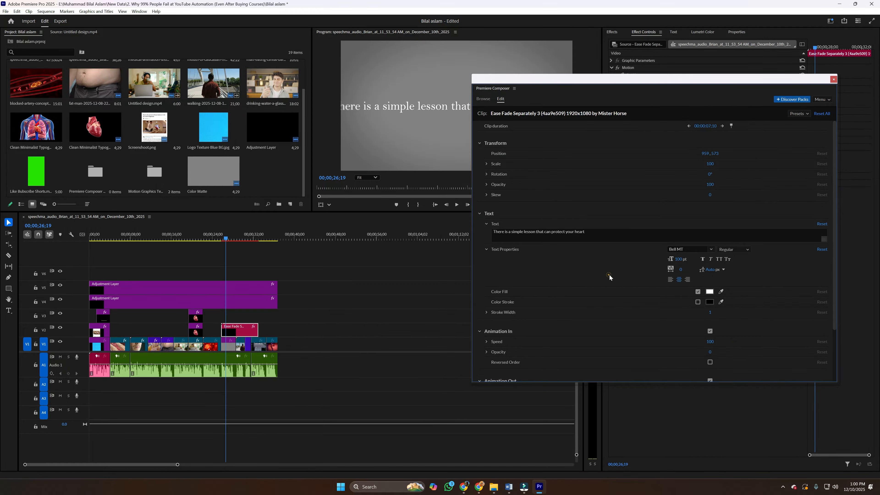
Set the intro animation speed to 100 and scale to 73, then razor-cut the caption clip.
{"action": "left_click_drag", "start_coordinate": [710, 341], "coordinate": [703, 344]}
{"action": "key", "text": "Return"}
{"action": "left_click_drag", "start_coordinate": [705, 163], "coordinate": [702, 163]}
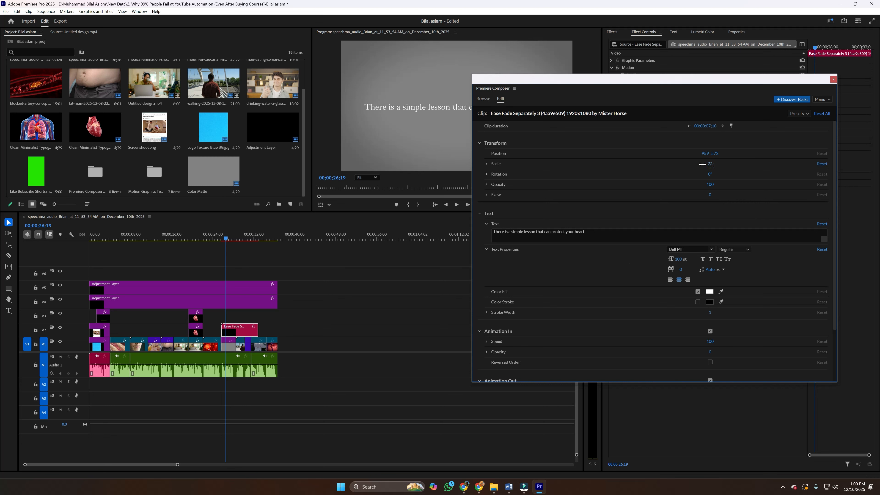
{"action": "key", "text": "c"}
{"action": "left_click", "coordinate": [236, 329]}
Play back the new caption from the previous edit point and save the project.
{"action": "key", "text": "v"}
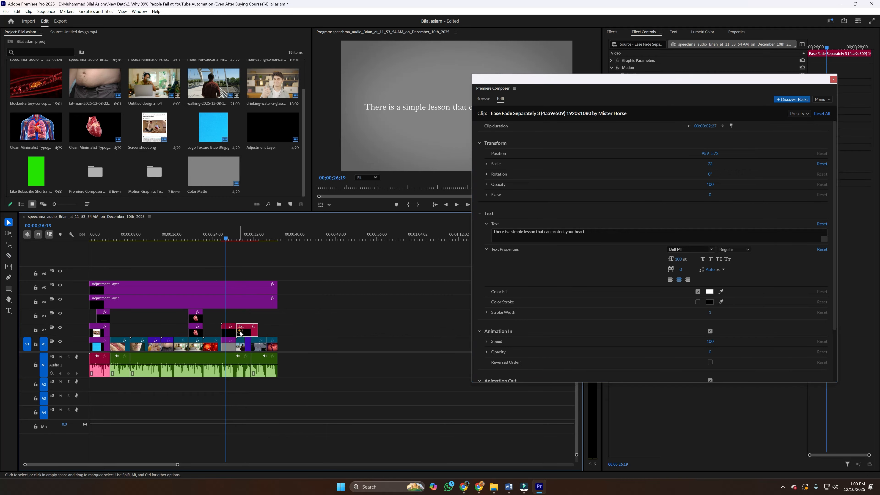
{"action": "left_click", "coordinate": [221, 263]}
{"action": "key", "text": "Up"}
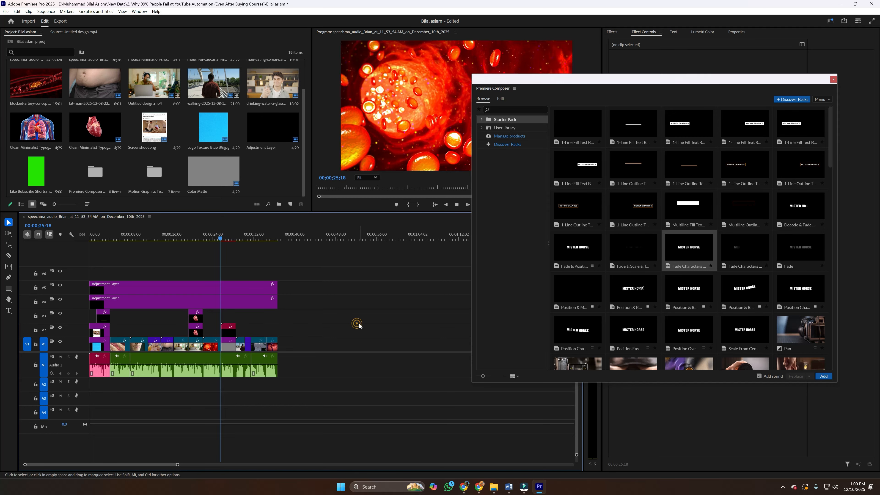
{"action": "key", "text": "space"}
{"action": "left_click_drag", "start_coordinate": [541, 80], "coordinate": [543, 241]}
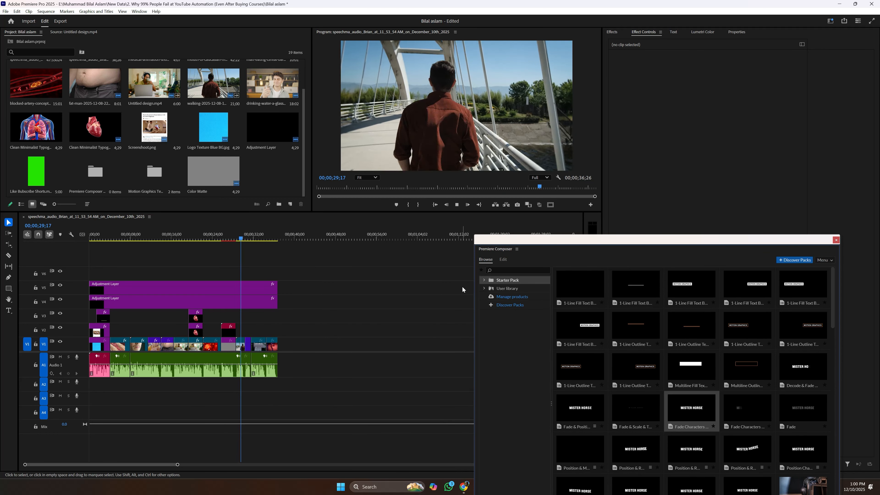
{"action": "key", "text": "space"}
{"action": "key", "text": "ctrl+s"}
Add a 1-Line Fill Text Box title at 29;27 and move it earlier on V2.
{"action": "left_click_drag", "start_coordinate": [238, 239], "coordinate": [236, 239]}
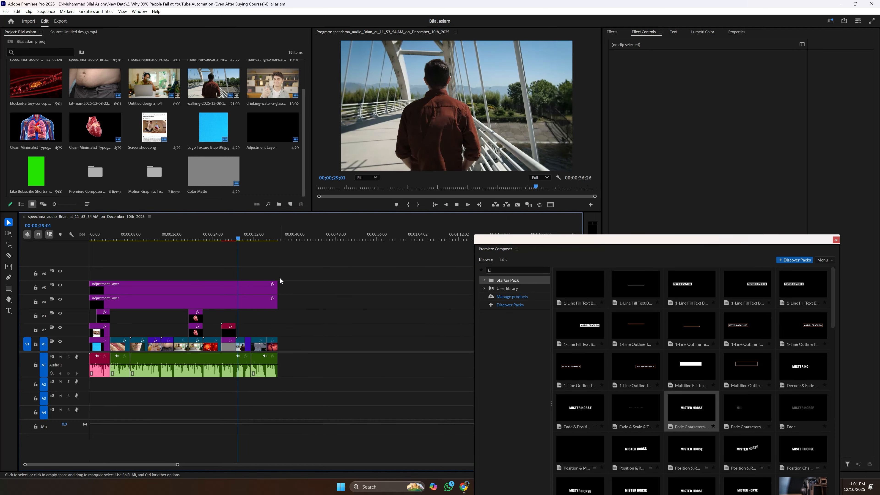
{"action": "key", "text": "space"}
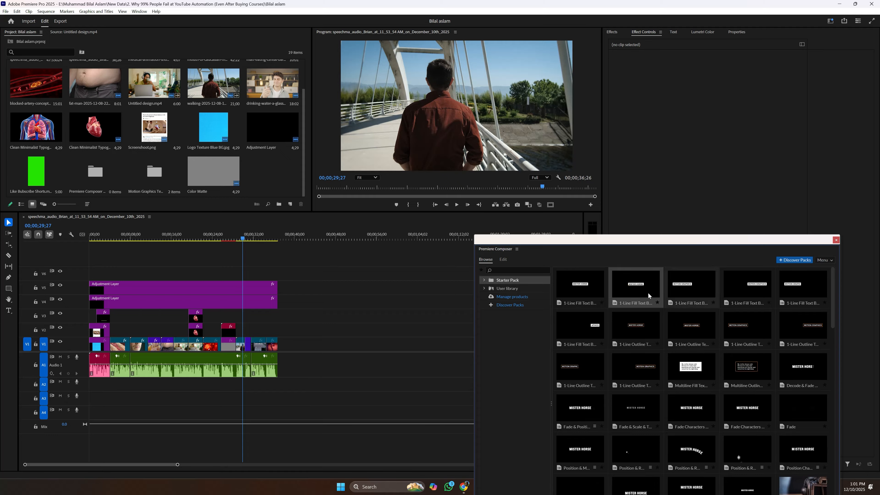
{"action": "left_click", "coordinate": [640, 291]}
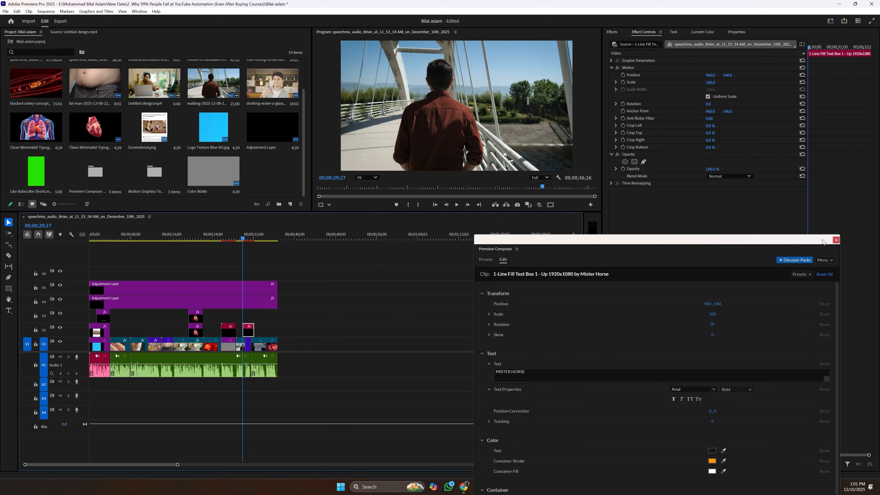
{"action": "left_click", "coordinate": [252, 330]}
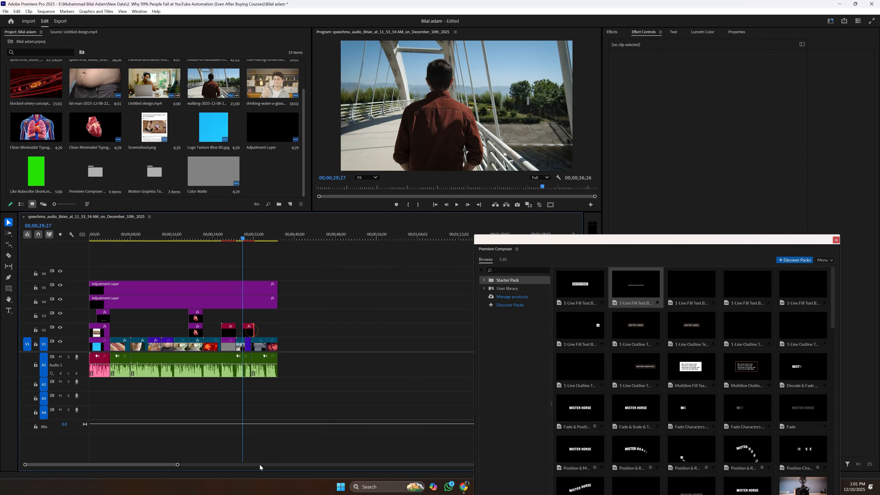
{"action": "left_click_drag", "start_coordinate": [177, 464], "coordinate": [108, 464]}
{"action": "left_click_drag", "start_coordinate": [351, 332], "coordinate": [346, 326]}
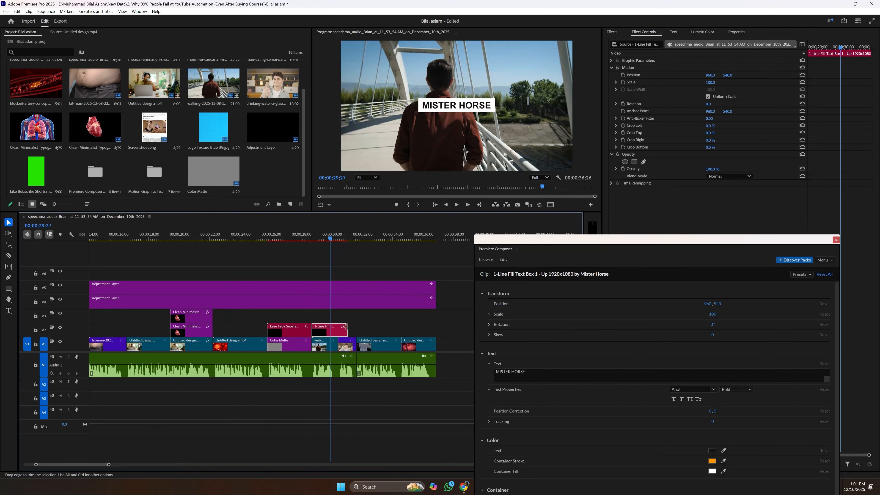
{"action": "left_click", "coordinate": [345, 327]}
Razor the text box at the playhead and delete its tail piece.
{"action": "key", "text": "c"}
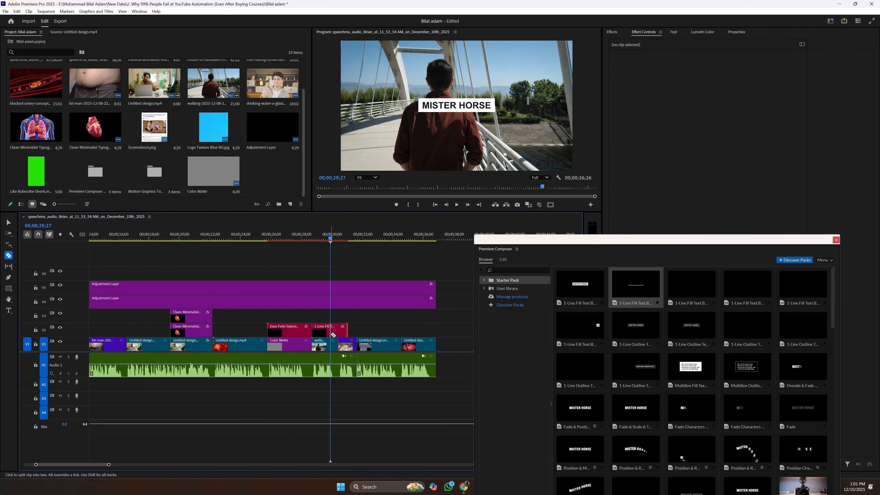
{"action": "left_click", "coordinate": [338, 332]}
{"action": "key", "text": "v"}
{"action": "left_click", "coordinate": [342, 331]}
{"action": "key", "text": "Delete"}
{"action": "left_click", "coordinate": [323, 332]}
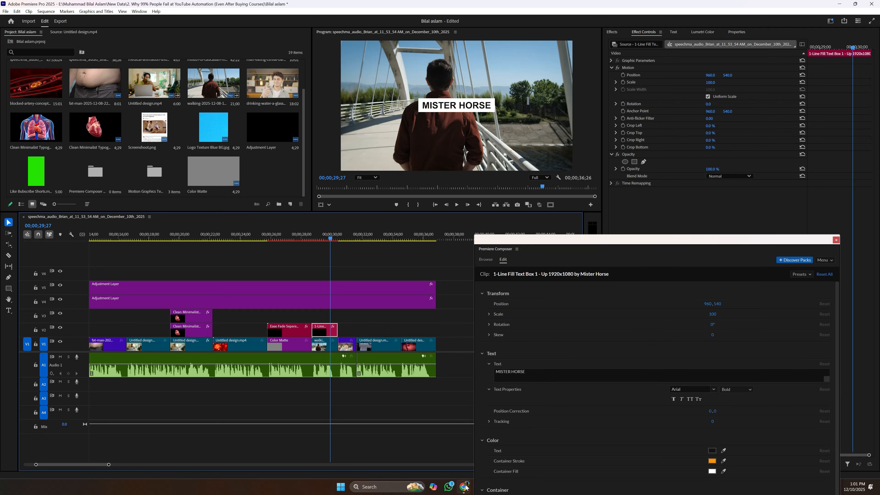
Select the phrase '20 minutes daily' in the Word script and return to Premiere.
{"action": "mouse_move", "coordinate": [463, 489]}
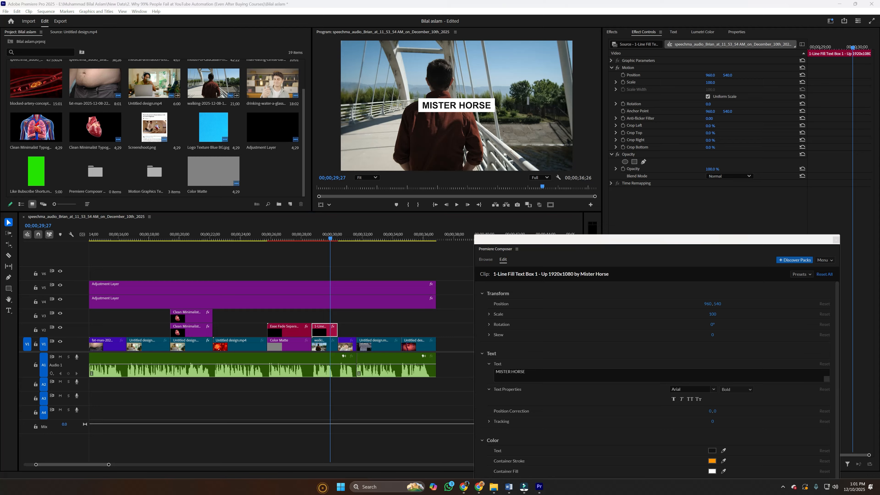
{"action": "mouse_move", "coordinate": [508, 487]}
{"action": "left_click", "coordinate": [529, 450]}
{"action": "left_click_drag", "start_coordinate": [466, 218], "coordinate": [521, 218]}
{"action": "key", "text": "ctrl+c"}
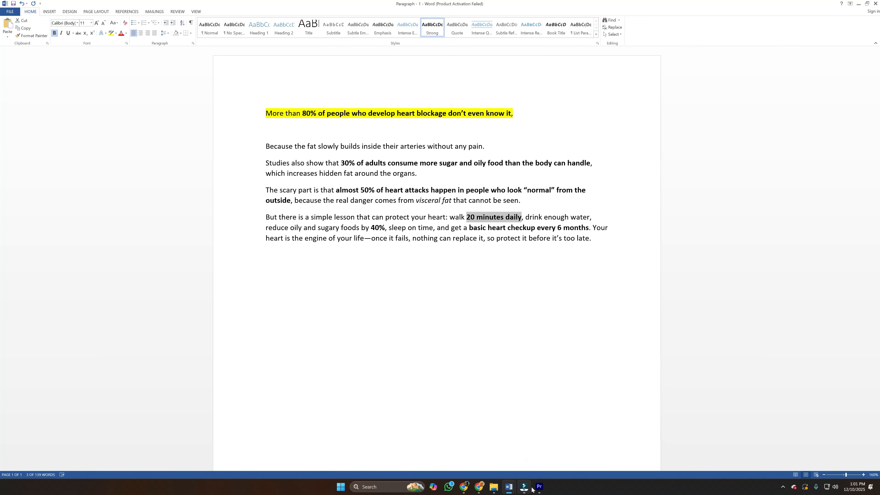
{"action": "left_click", "coordinate": [538, 486]}
Replace the text box's placeholder with '20 minutes daily' and adjust its round corners value.
{"action": "left_click", "coordinate": [541, 371]}
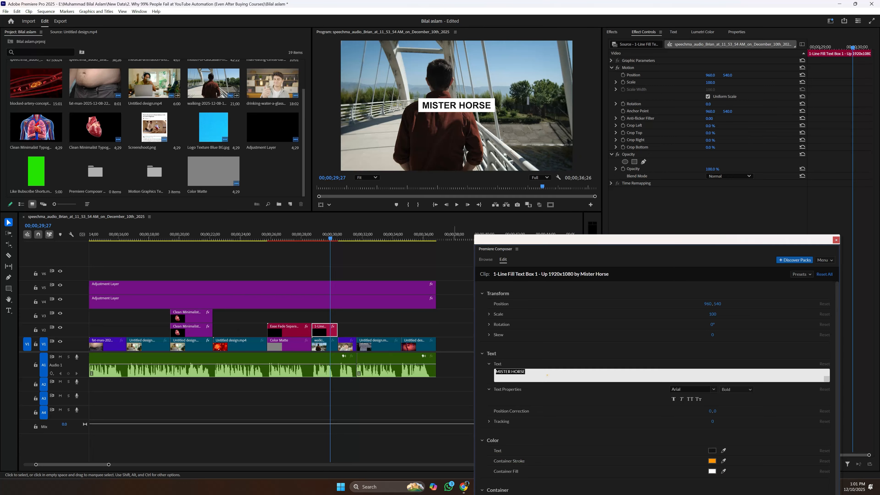
{"action": "key", "text": "ctrl+v"}
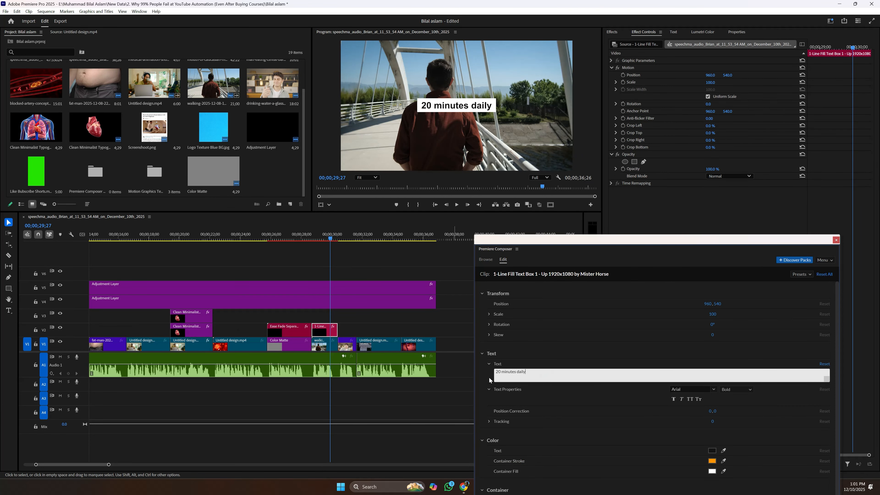
{"action": "scroll", "coordinate": [563, 435], "scroll_direction": "down", "scroll_amount": 1}
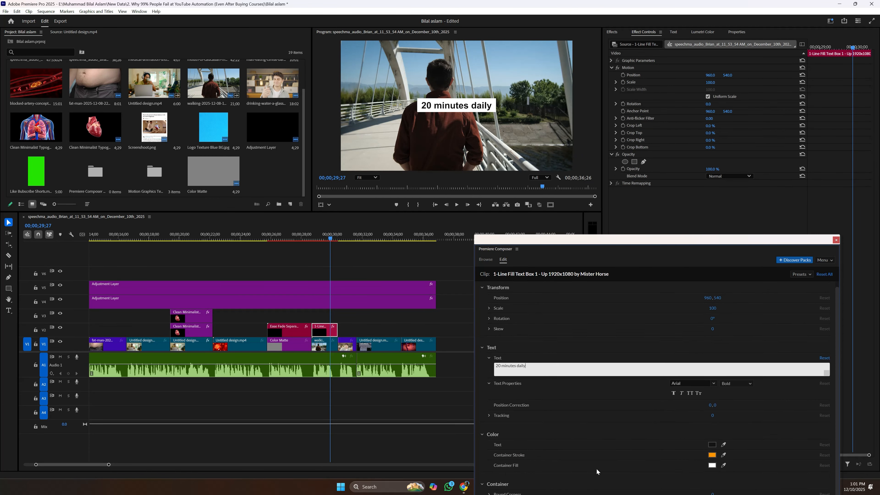
{"action": "left_click_drag", "start_coordinate": [710, 484], "coordinate": [725, 484]}
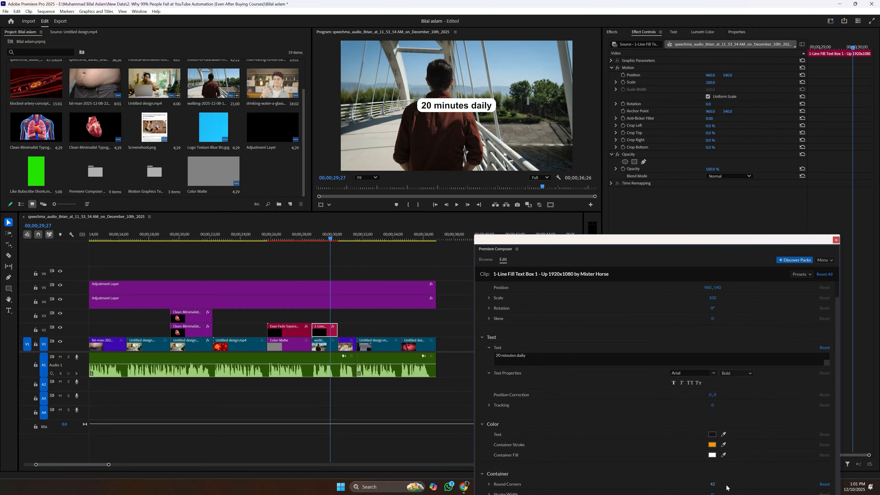
Move the '20 minutes daily' box to start at the next clip and preview it.
{"action": "left_click", "coordinate": [413, 417]}
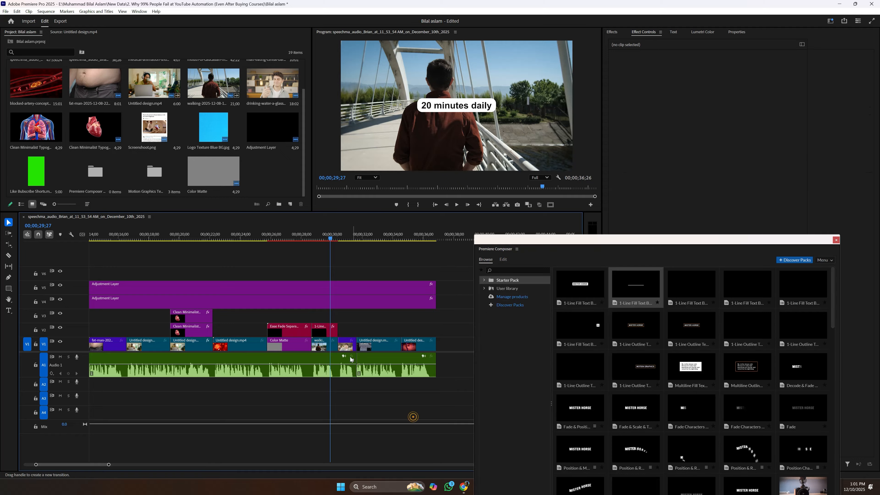
{"action": "left_click", "coordinate": [330, 333]}
{"action": "left_click_drag", "start_coordinate": [329, 334], "coordinate": [355, 334]}
{"action": "key", "text": "space"}
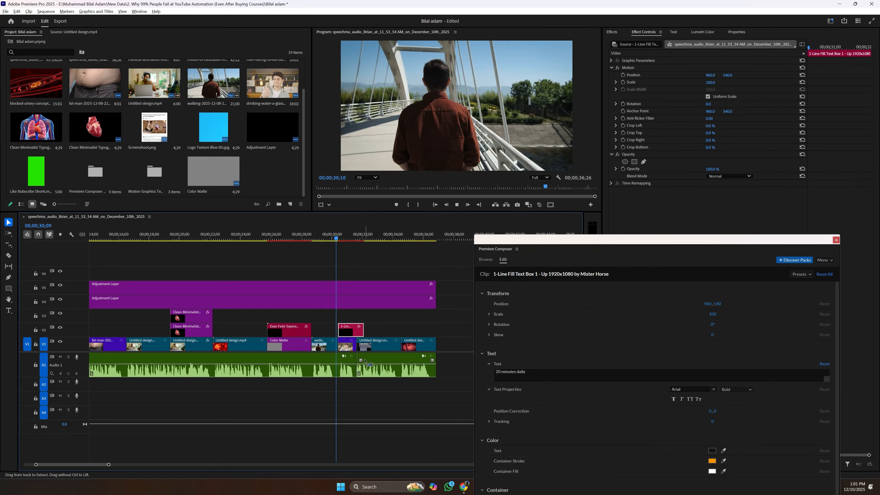
{"action": "key", "text": "ctrl+z"}
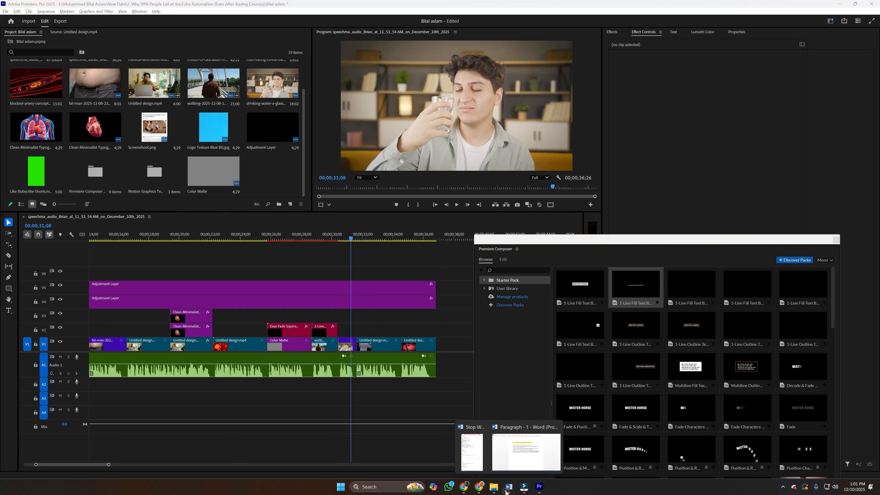
Select 'drink enough water' in the Word script, then reselect the caption clip in Premiere.
{"action": "left_click", "coordinate": [508, 486]}
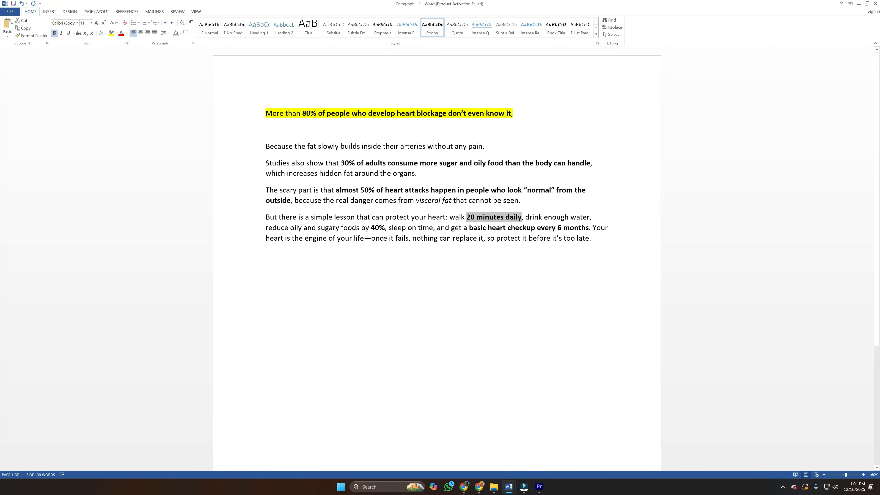
{"action": "left_click_drag", "start_coordinate": [525, 217], "coordinate": [589, 217]}
{"action": "key", "text": "ctrl+c"}
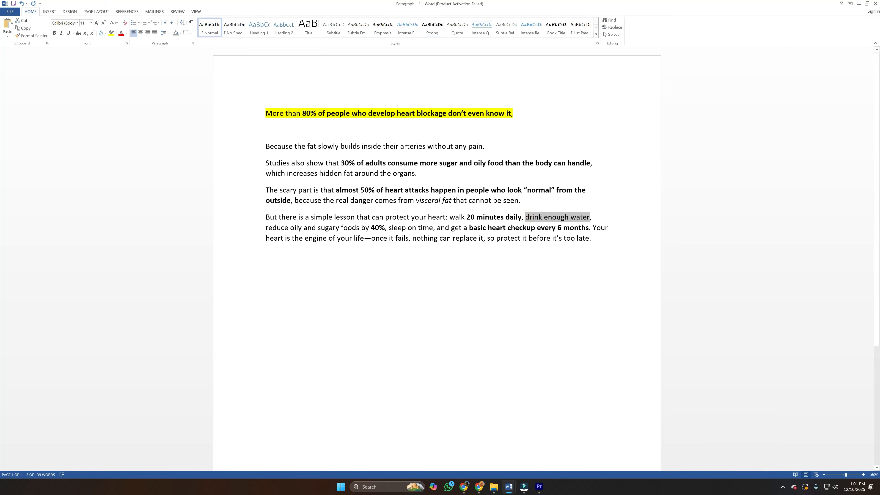
{"action": "left_click", "coordinate": [539, 487]}
{"action": "left_click", "coordinate": [324, 331]}
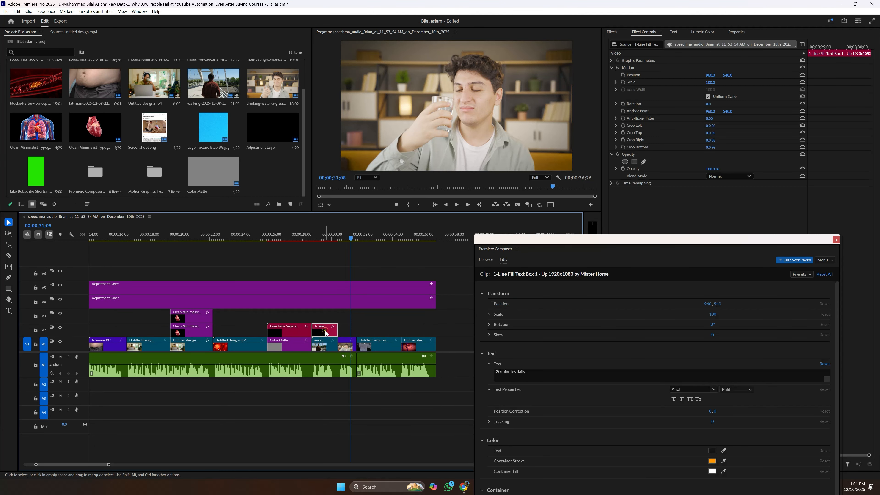
Duplicate the caption clip right after the original and change its text to 'Drink enough water'.
{"action": "left_click_drag", "start_coordinate": [325, 332], "coordinate": [354, 329]}
{"action": "left_click", "coordinate": [353, 329]}
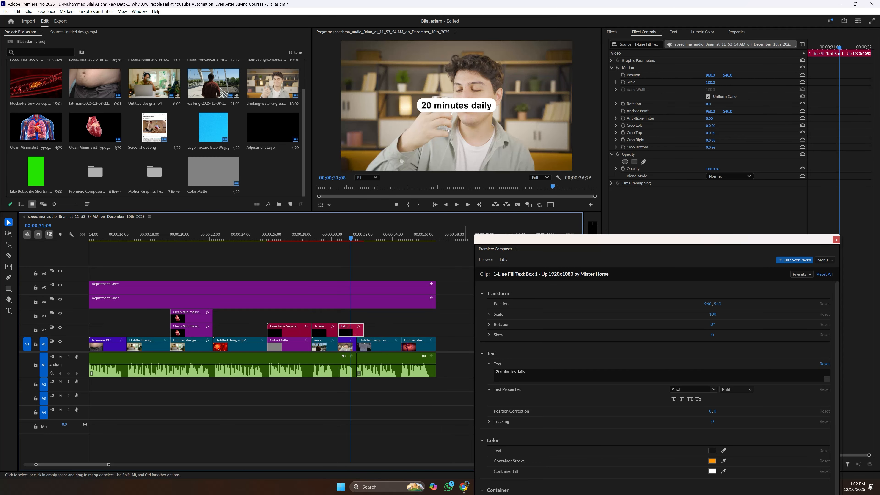
{"action": "left_click", "coordinate": [530, 374]}
{"action": "key", "text": "ctrl+a"}
{"action": "key", "text": "ctrl+v"}
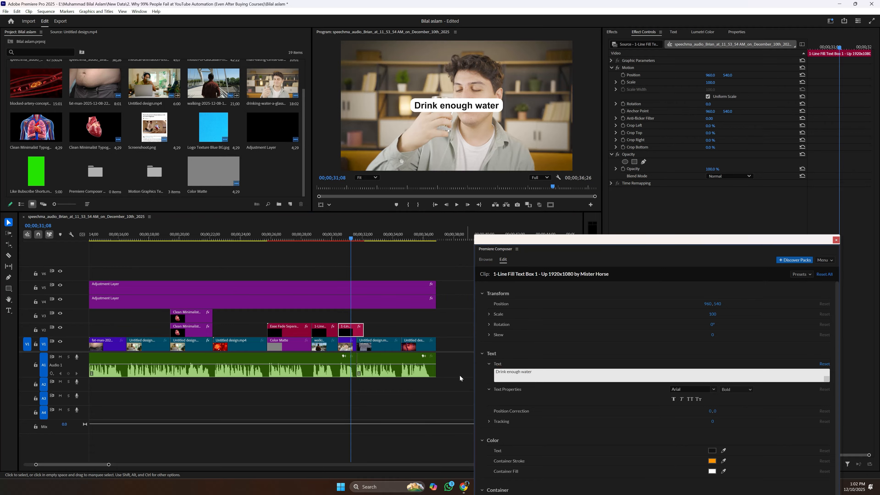
Preview the new caption, then drag 'Drink enough water' toward the bottom of the frame.
{"action": "left_click", "coordinate": [397, 394]}
{"action": "key", "text": "space"}
{"action": "key", "text": "space"}
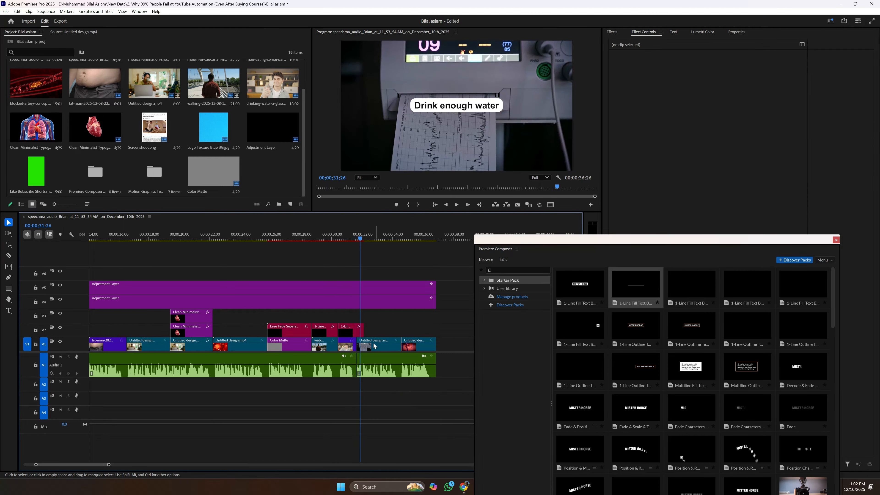
{"action": "key", "text": "v"}
{"action": "left_click", "coordinate": [361, 334]}
{"action": "key", "text": "Delete"}
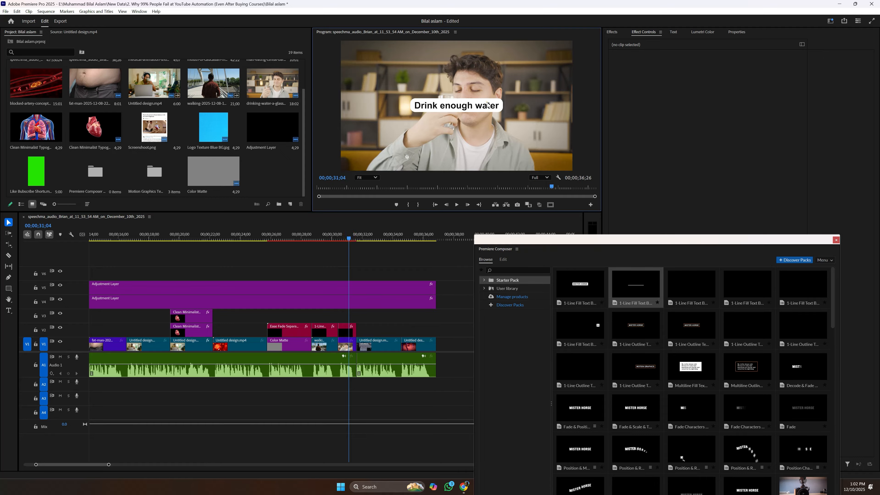
{"action": "left_click", "coordinate": [487, 105]}
{"action": "left_click", "coordinate": [346, 329]}
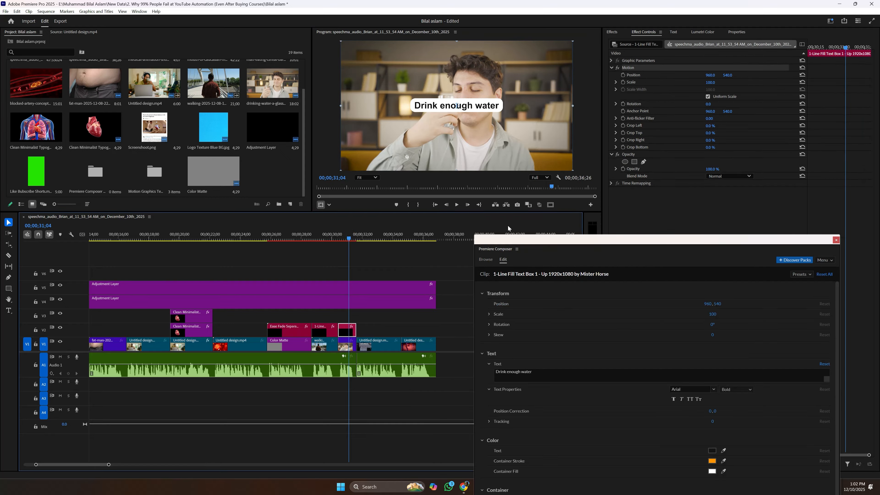
{"action": "left_click_drag", "start_coordinate": [479, 109], "coordinate": [483, 157]}
Jump back to the '20 minutes daily' caption and drag it lower in the frame.
{"action": "left_click", "coordinate": [328, 236]}
{"action": "left_click", "coordinate": [478, 115]}
{"action": "left_click_drag", "start_coordinate": [477, 115], "coordinate": [480, 163]}
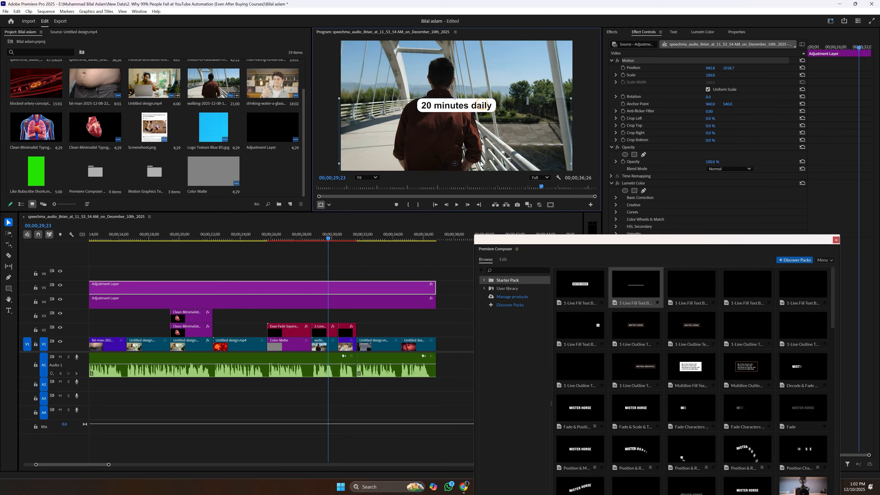
Move the '20 minutes daily' caption down to match the second caption's position.
{"action": "left_click", "coordinate": [452, 108]}
{"action": "left_click_drag", "start_coordinate": [475, 107], "coordinate": [480, 158]}
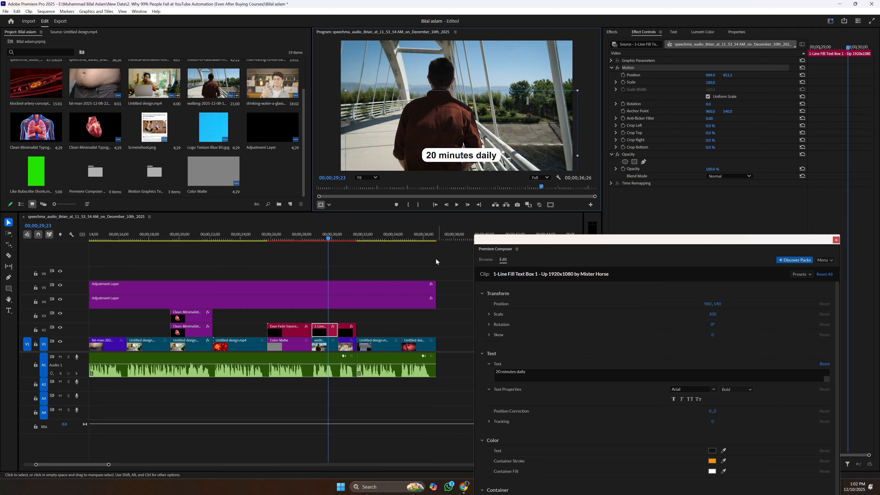
{"action": "left_click", "coordinate": [436, 263]}
Apply the Drop Shadow effect to the V2 caption clip, play it back, and save.
{"action": "left_click", "coordinate": [612, 32]}
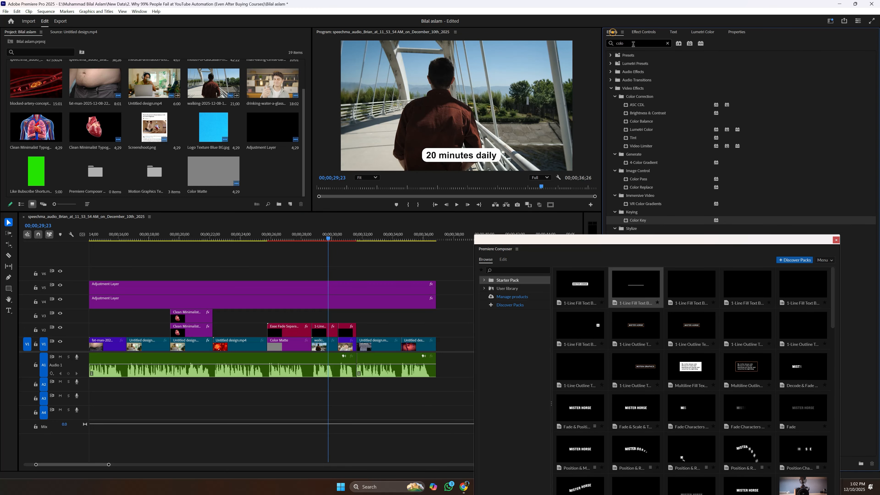
{"action": "type", "text": "drop"}
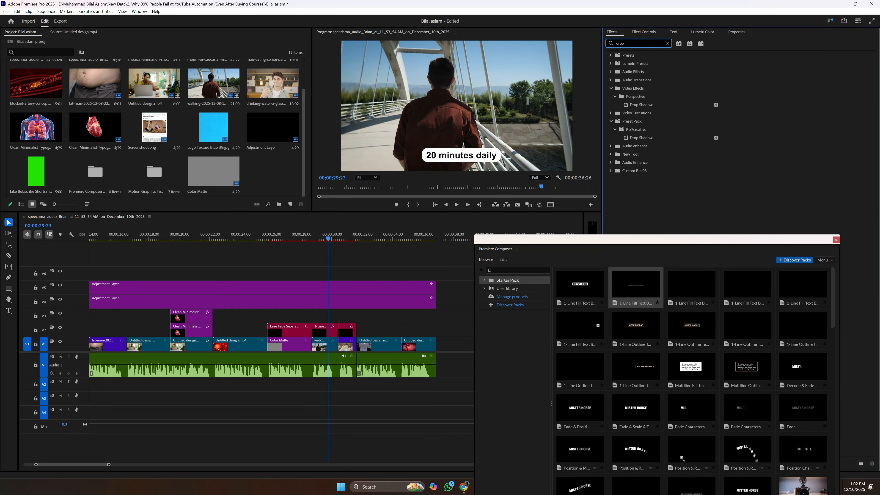
{"action": "left_click_drag", "start_coordinate": [641, 104], "coordinate": [576, 140]}
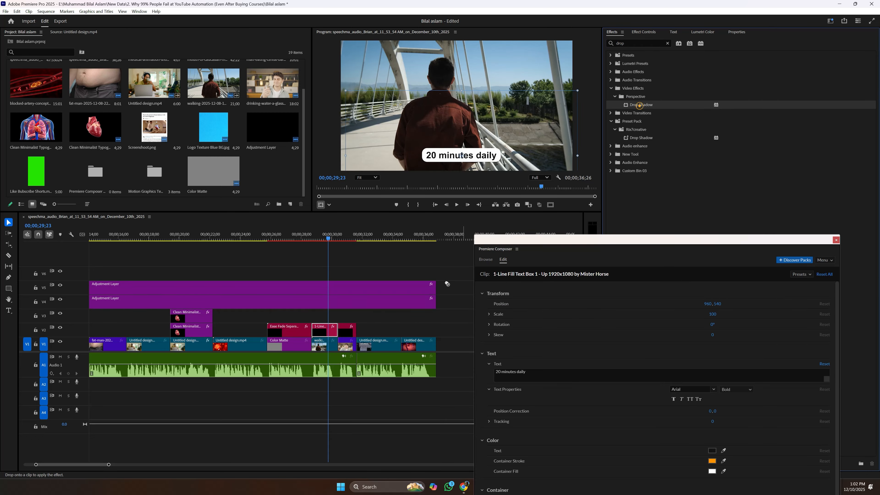
{"action": "left_click_drag", "start_coordinate": [352, 334], "coordinate": [351, 333]}
{"action": "left_click", "coordinate": [397, 330]}
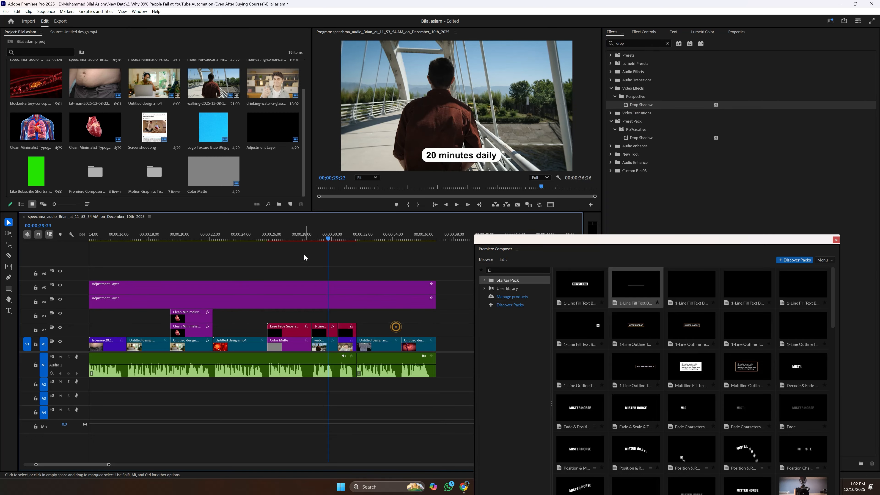
{"action": "key", "text": "space"}
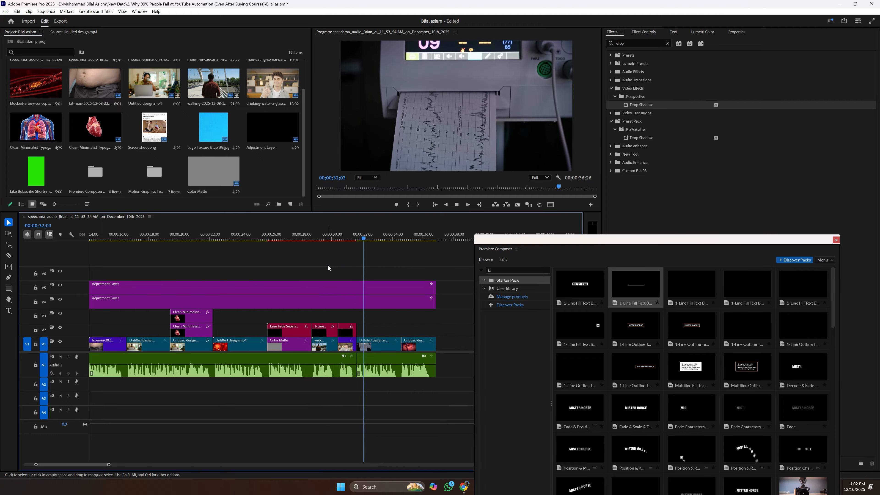
{"action": "key", "text": "ctrl+s"}
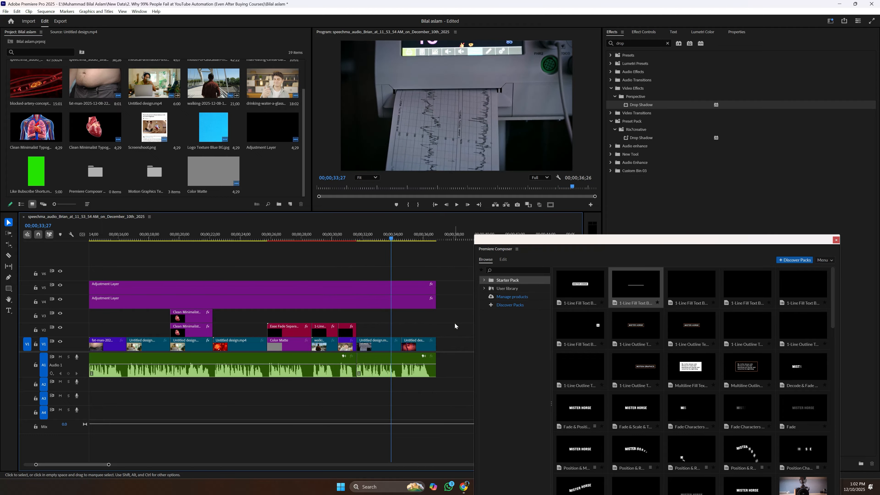
Park the playhead at 00;00;04;02 after adjusting the timeline zoom.
{"action": "left_click", "coordinate": [218, 237]}
{"action": "left_click_drag", "start_coordinate": [209, 239], "coordinate": [72, 257]}
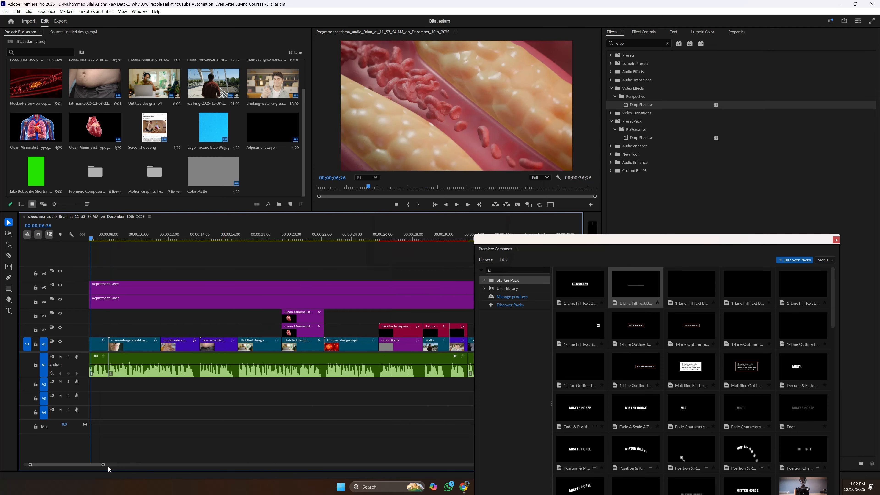
{"action": "left_click_drag", "start_coordinate": [103, 468], "coordinate": [201, 472]}
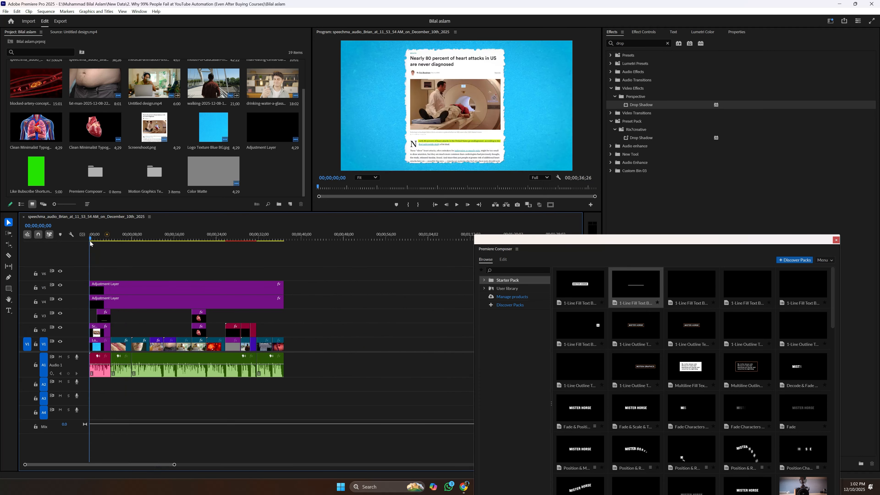
{"action": "left_click_drag", "start_coordinate": [176, 466], "coordinate": [135, 455]}
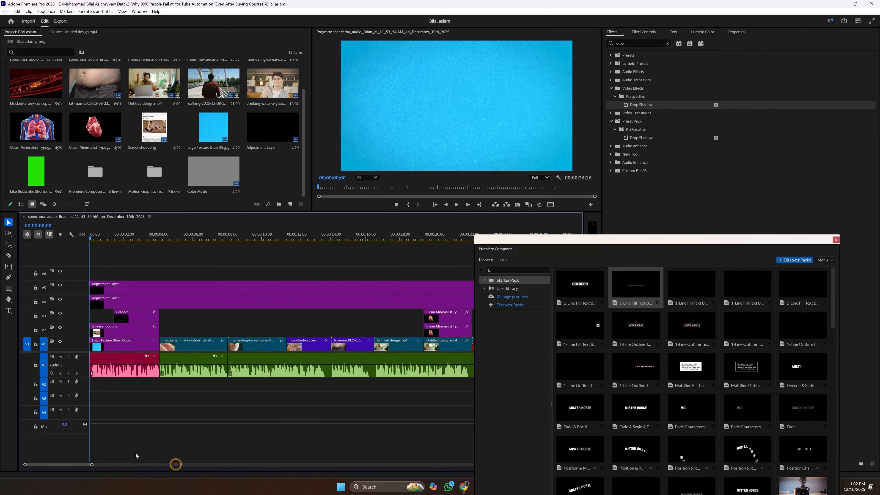
{"action": "left_click_drag", "start_coordinate": [168, 231], "coordinate": [161, 234]}
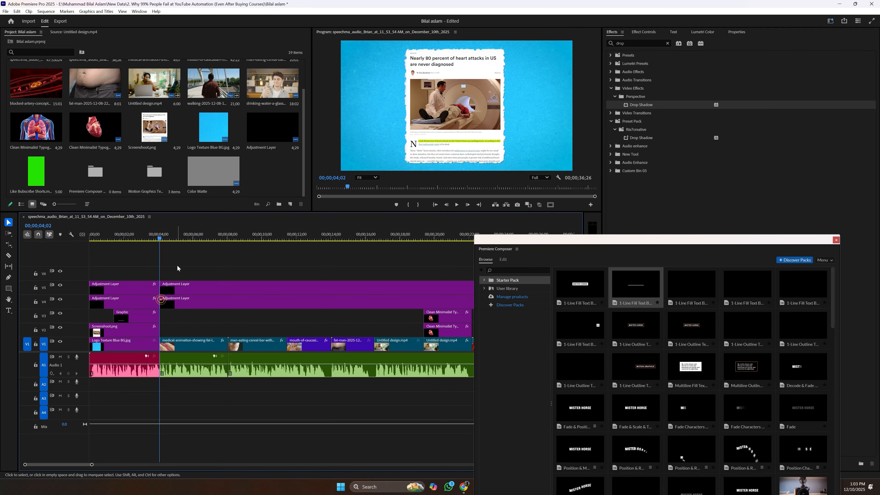
Raise the Premiere Composer window and scroll further down its preset grid.
{"action": "scroll", "coordinate": [681, 283], "scroll_direction": "down", "scroll_amount": 1}
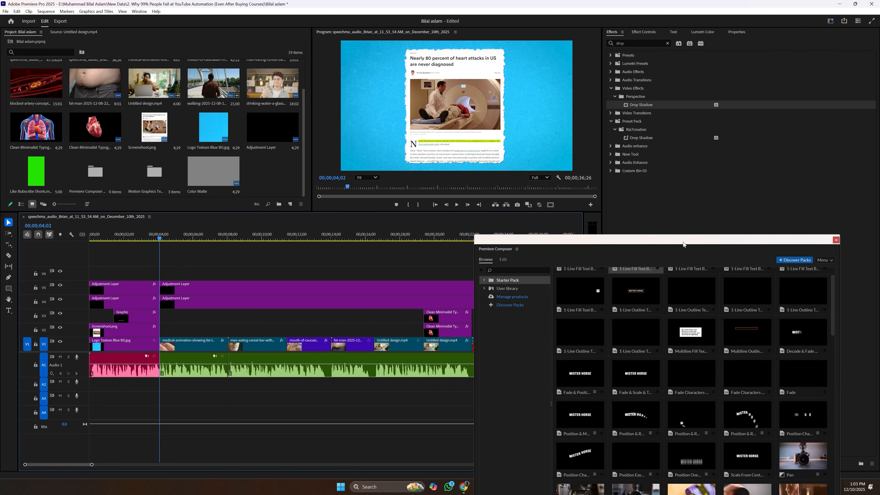
{"action": "left_click_drag", "start_coordinate": [683, 244], "coordinate": [679, 123]}
{"action": "scroll", "coordinate": [680, 309], "scroll_direction": "down", "scroll_amount": 2}
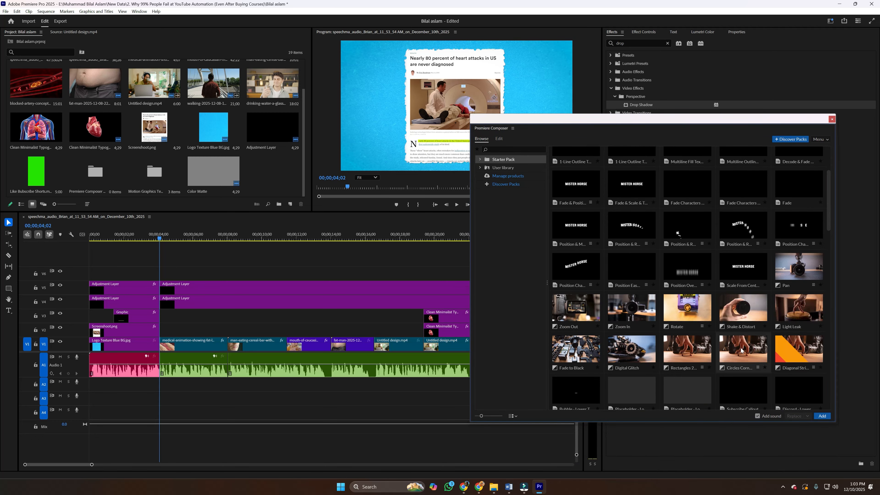
Undo an accidental 1-Line Fill Text box, then add a transition preset on V6 at 00;00;04;02.
{"action": "left_click", "coordinate": [822, 417]}
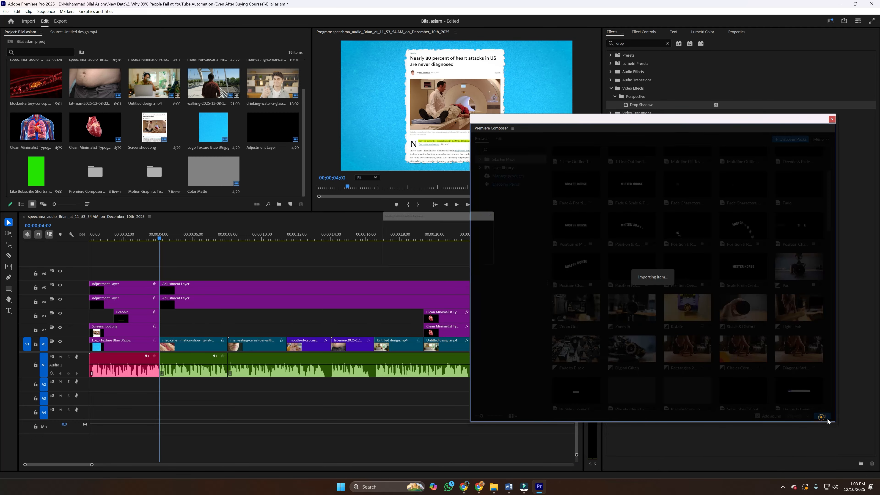
{"action": "left_click_drag", "start_coordinate": [183, 278], "coordinate": [168, 277]}
{"action": "key", "text": "ctrl+z"}
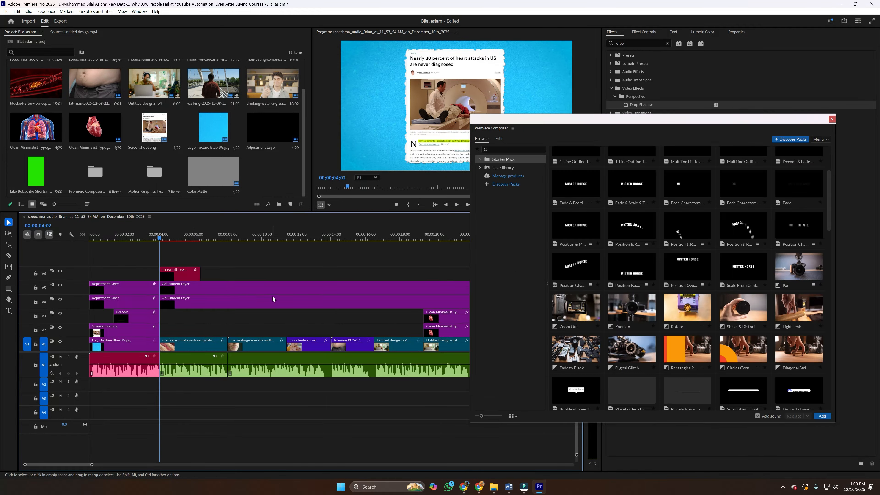
{"action": "key", "text": "ctrl+z"}
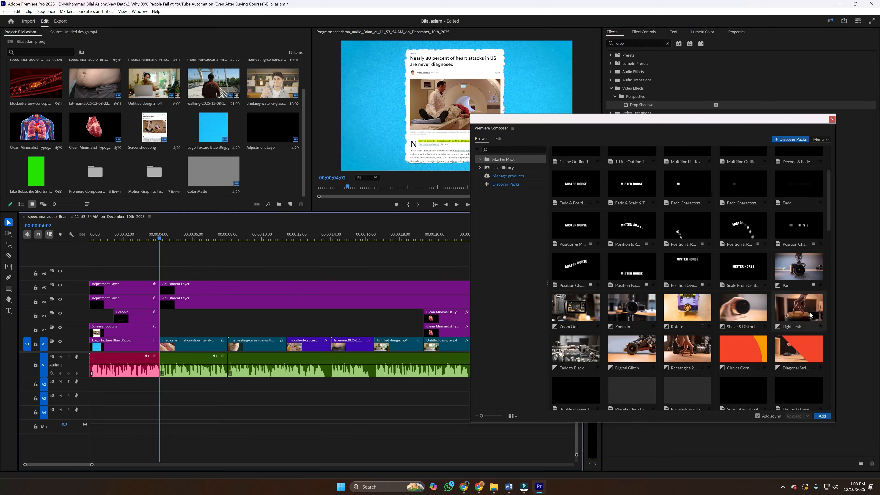
{"action": "left_click", "coordinate": [822, 416]}
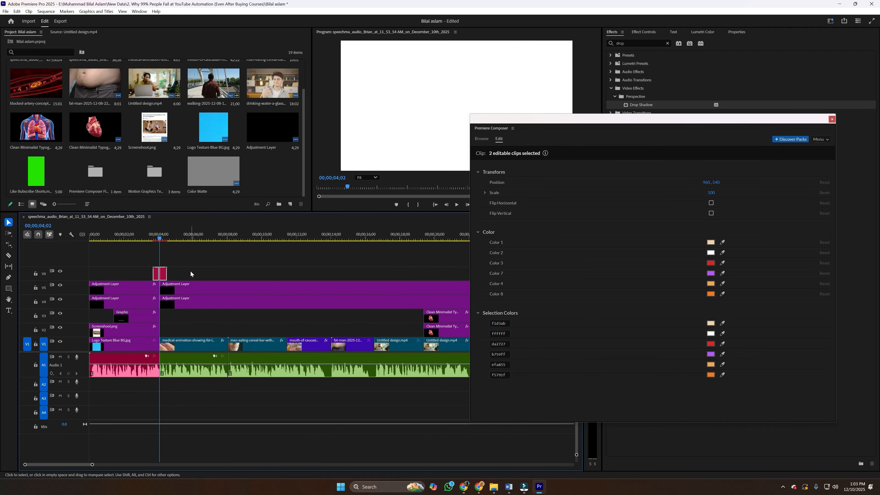
Preview the first transition, then add the Rotate transition at the next cut and play it back.
{"action": "key", "text": "space"}
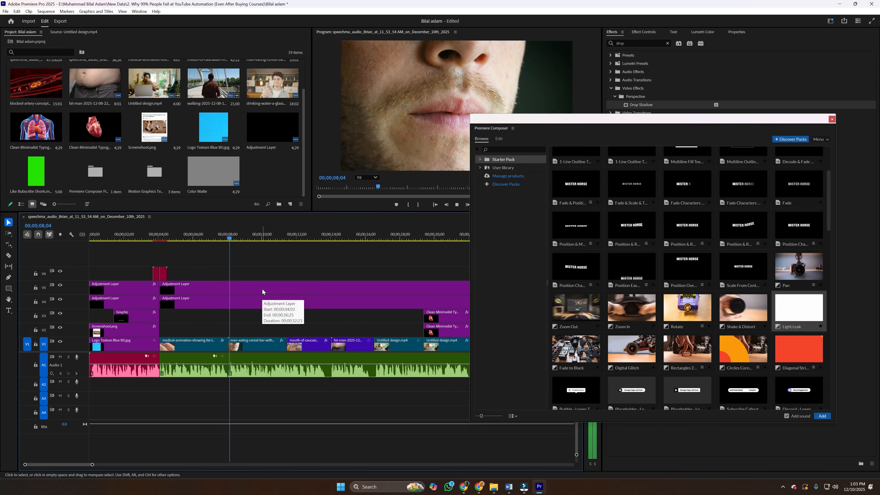
{"action": "key", "text": "space"}
{"action": "left_click_drag", "start_coordinate": [235, 239], "coordinate": [227, 239]}
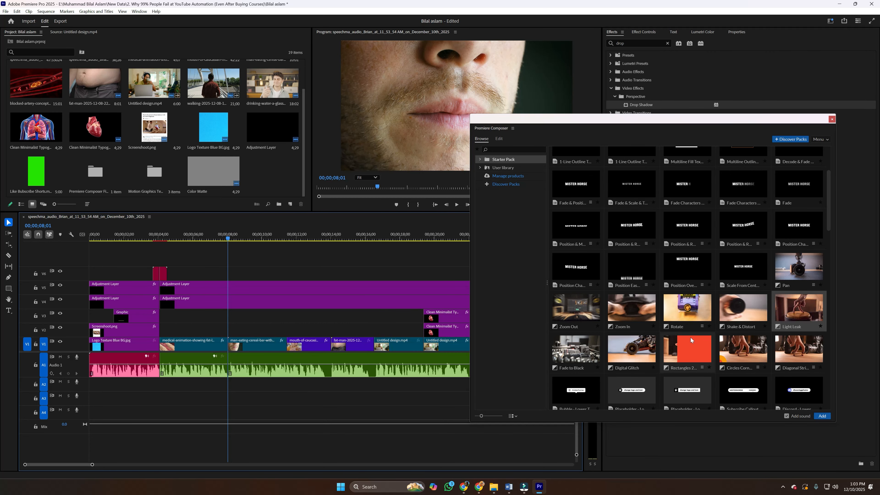
{"action": "left_click", "coordinate": [681, 307]}
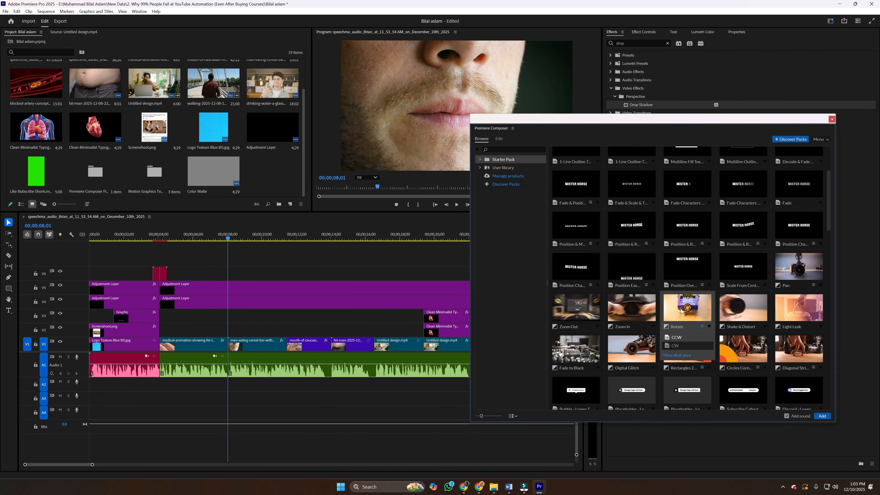
{"action": "left_click", "coordinate": [823, 415]}
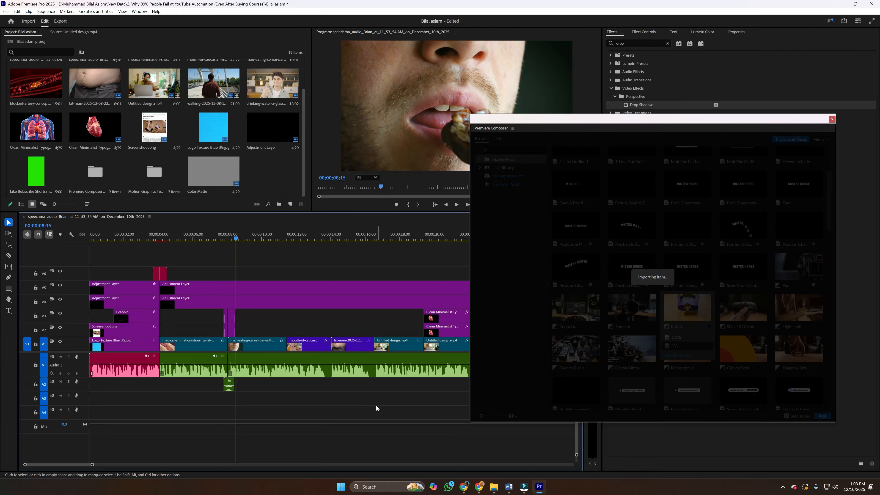
{"action": "left_click", "coordinate": [221, 240]}
{"action": "left_click", "coordinate": [285, 415]}
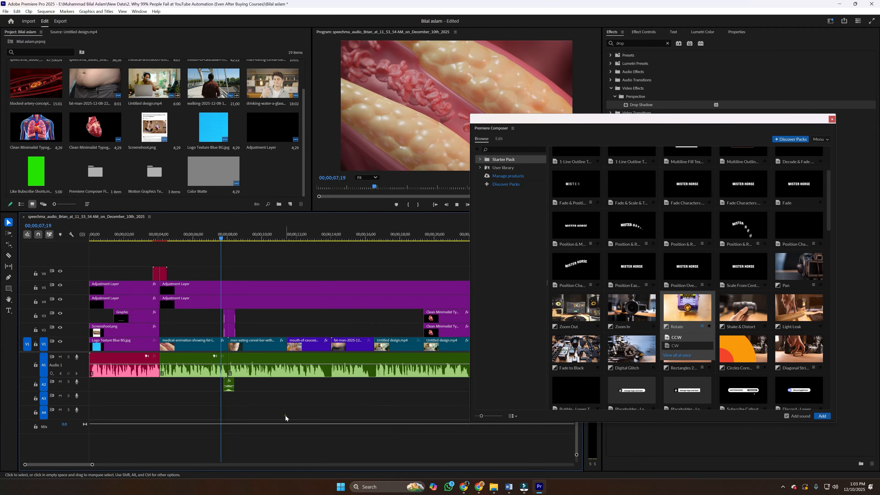
{"action": "key", "text": "space"}
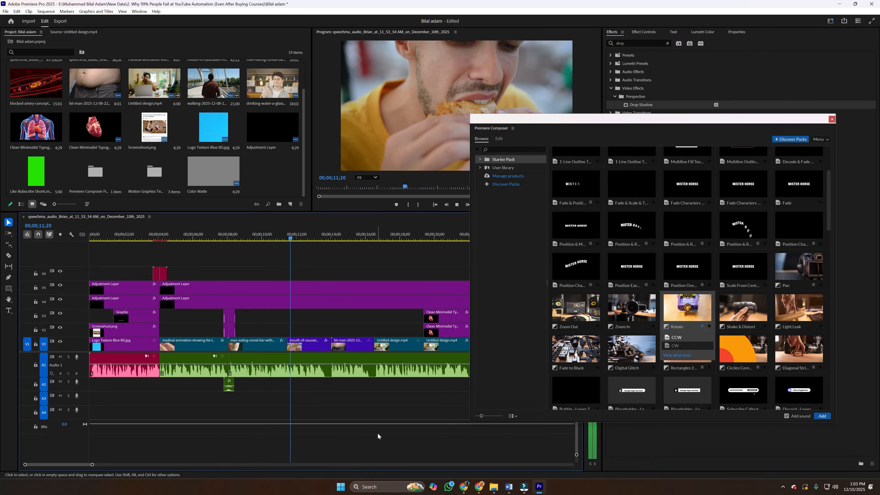
{"action": "key", "text": "space"}
Add another Composer transition at the 11;14 cut and preview it with the timeline zoomed out.
{"action": "left_click_drag", "start_coordinate": [299, 240], "coordinate": [288, 243]}
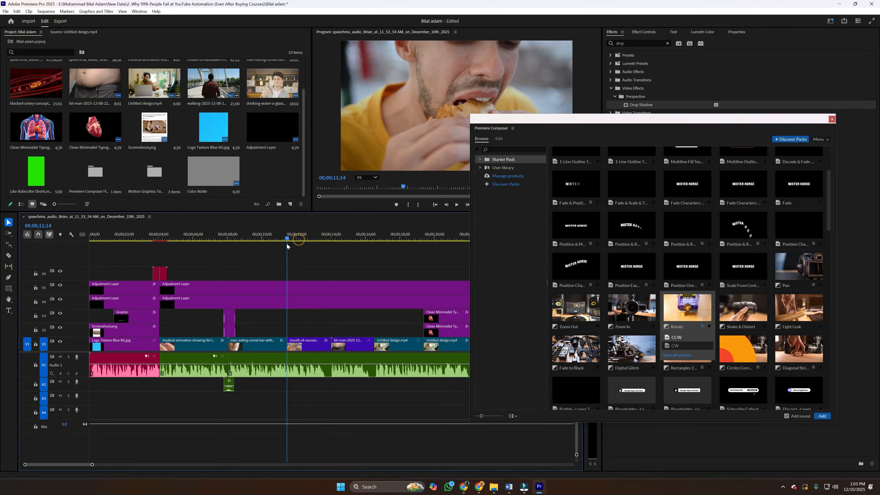
{"action": "left_click", "coordinate": [821, 416]}
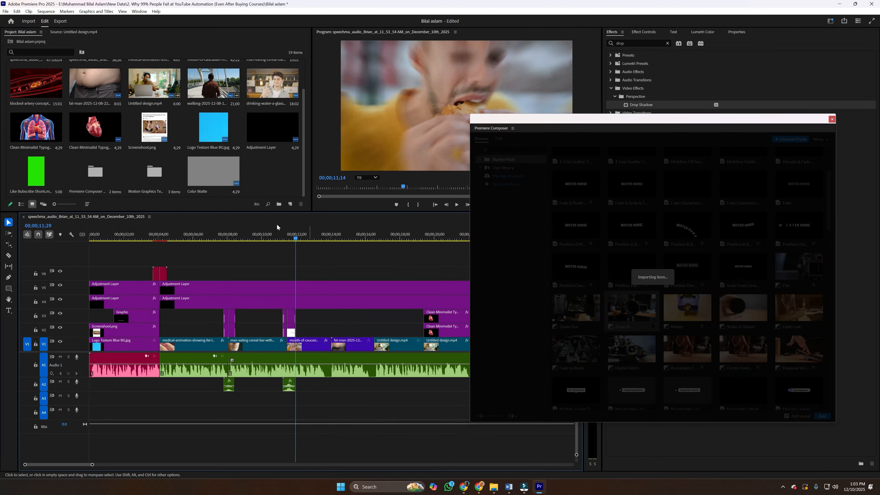
{"action": "left_click", "coordinate": [276, 238]}
{"action": "key", "text": "space"}
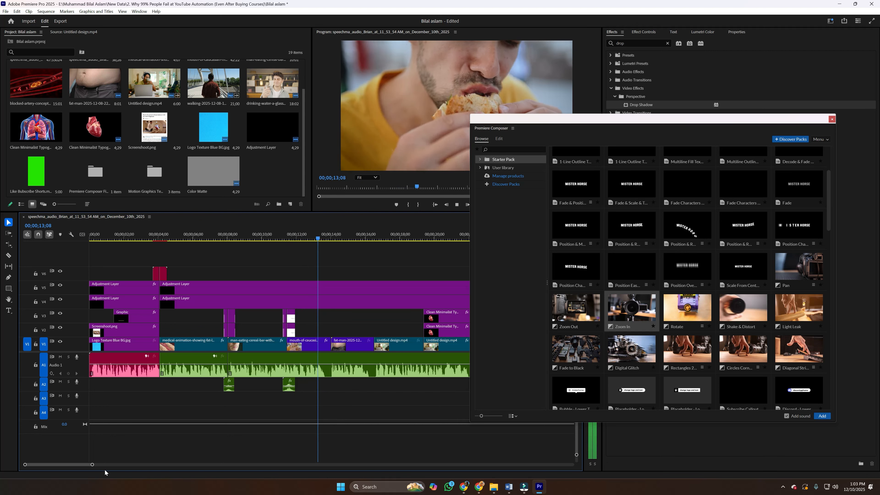
{"action": "left_click_drag", "start_coordinate": [92, 464], "coordinate": [112, 464]}
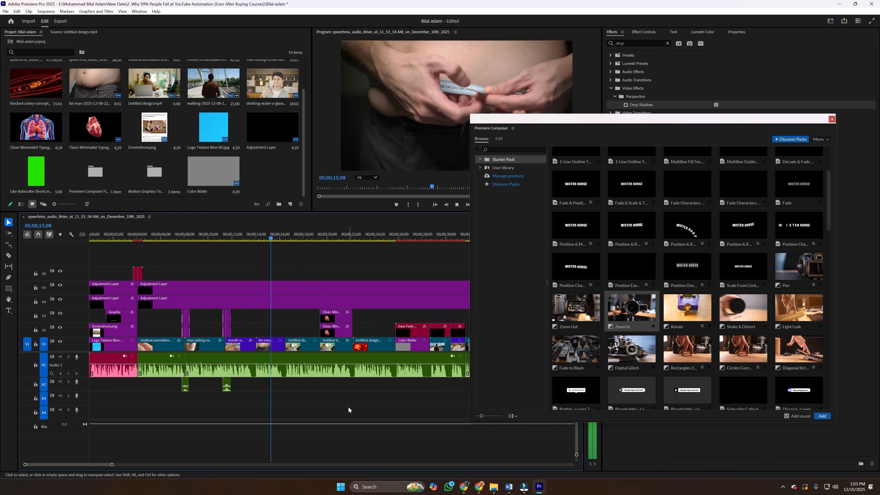
{"action": "key", "text": "space"}
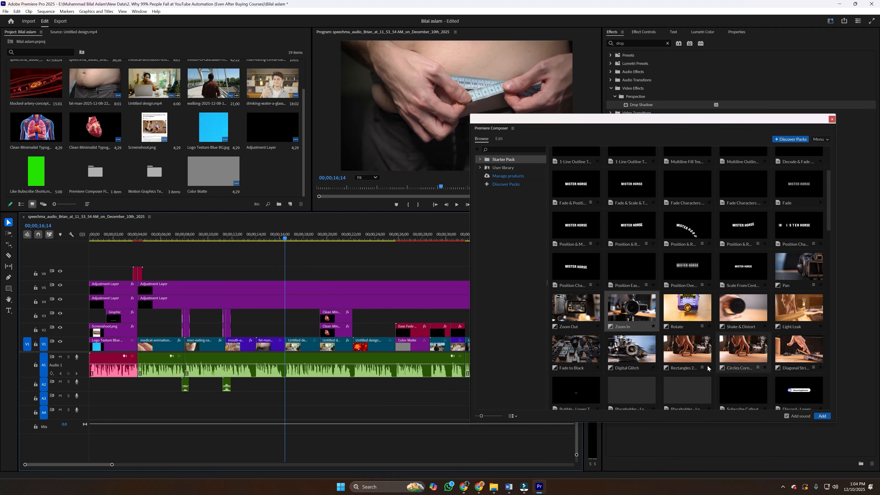
Add the Light Leak transition at the 16;14 cut between the belly and headphones clips.
{"action": "left_click_drag", "start_coordinate": [284, 241], "coordinate": [286, 243]}
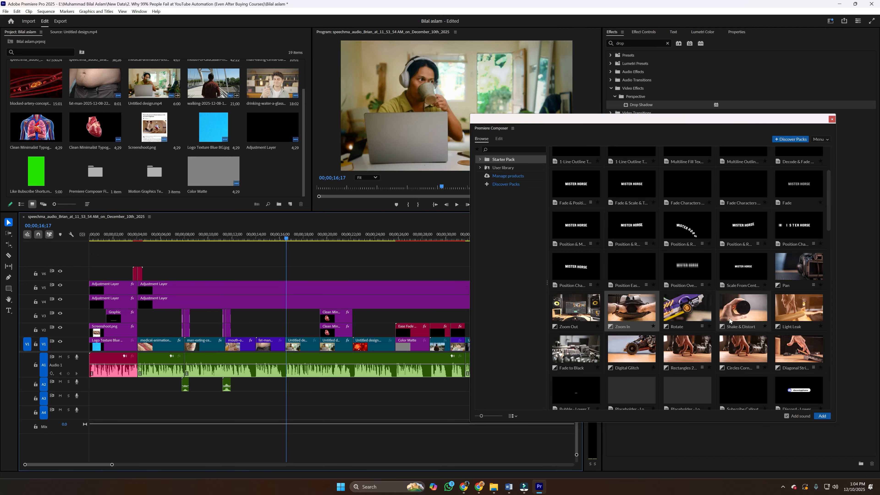
{"action": "left_click_drag", "start_coordinate": [287, 241], "coordinate": [285, 239]}
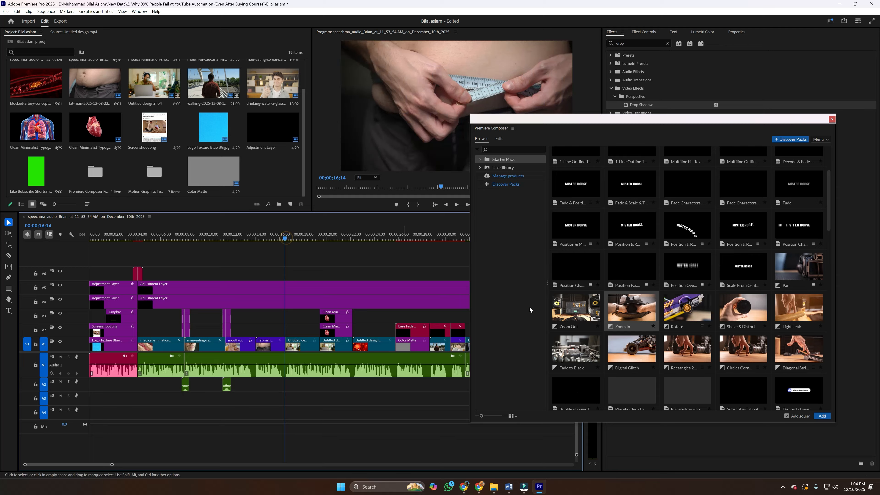
{"action": "left_click", "coordinate": [793, 316]}
{"action": "left_click", "coordinate": [820, 416]}
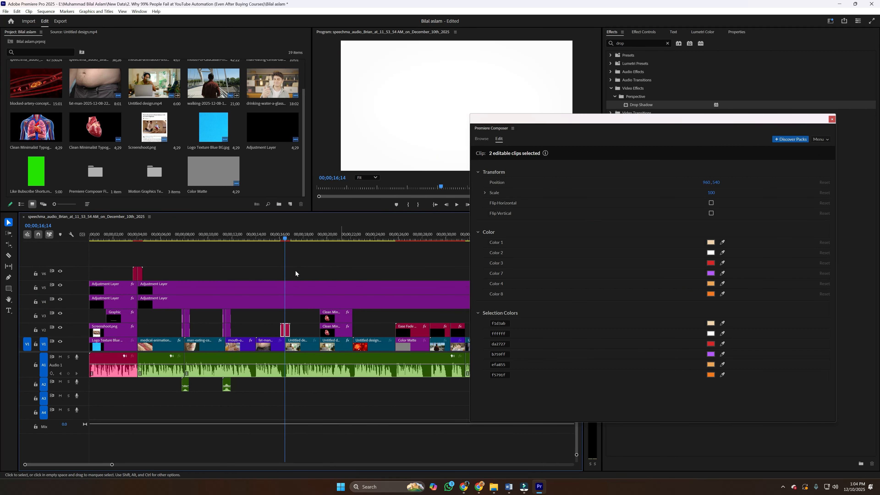
Play through the Light Leak transition to about 00;00;36;15, zoom the timeline out, and scroll Composer's presets.
{"action": "left_click", "coordinate": [276, 237]}
{"action": "key", "text": "space"}
{"action": "left_click", "coordinate": [334, 272]}
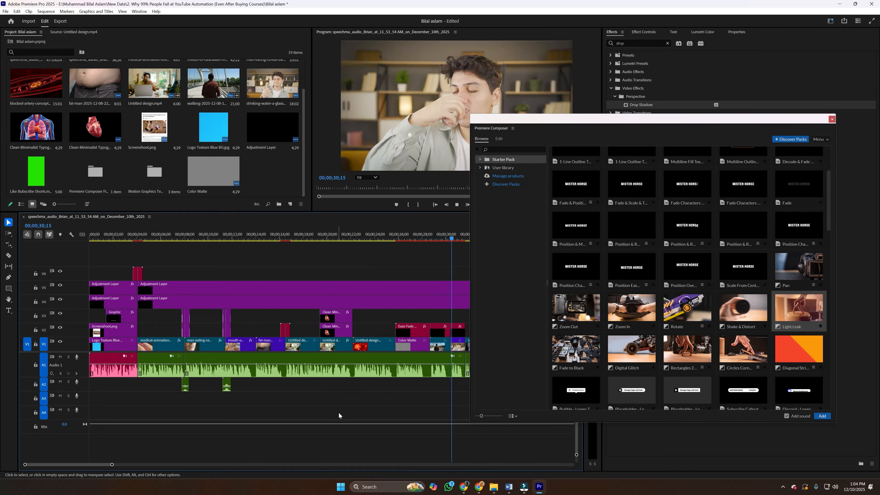
{"action": "left_click_drag", "start_coordinate": [111, 464], "coordinate": [176, 465]}
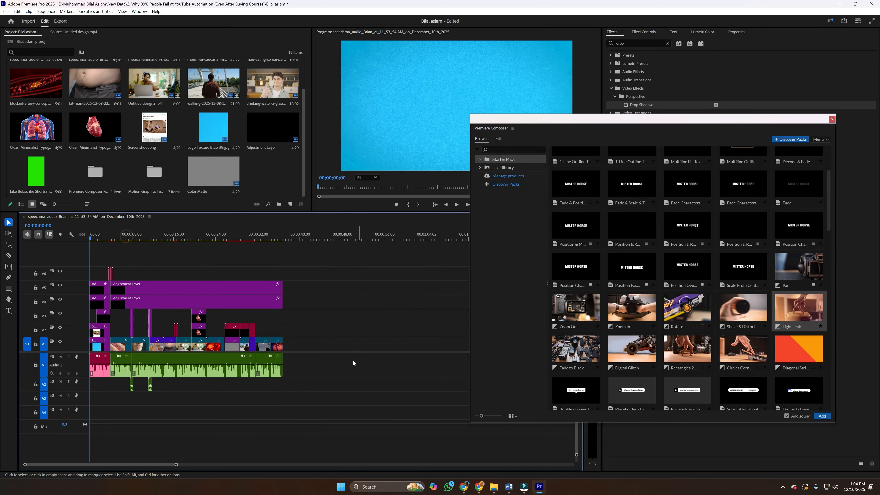
{"action": "scroll", "coordinate": [630, 283], "scroll_direction": "down", "scroll_amount": 1}
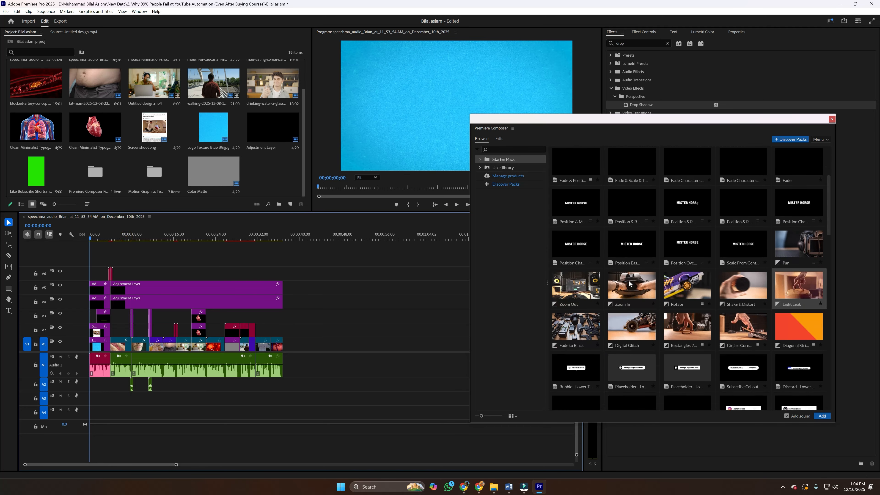
{"action": "scroll", "coordinate": [630, 284], "scroll_direction": "down", "scroll_amount": 10}
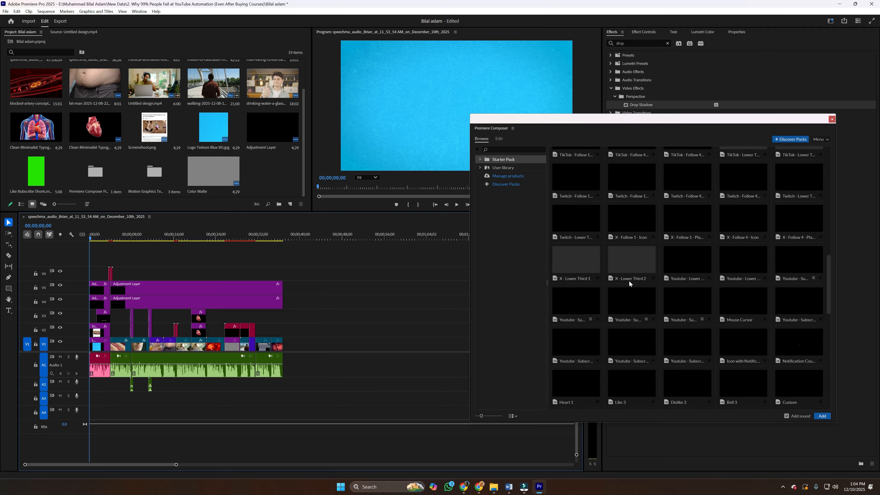
Preview Clean Bass Drop, Arpeggiated UI and Dramatic Approach, then add Dramatic Approach at the start.
{"action": "left_click_drag", "start_coordinate": [828, 299], "coordinate": [824, 373]}
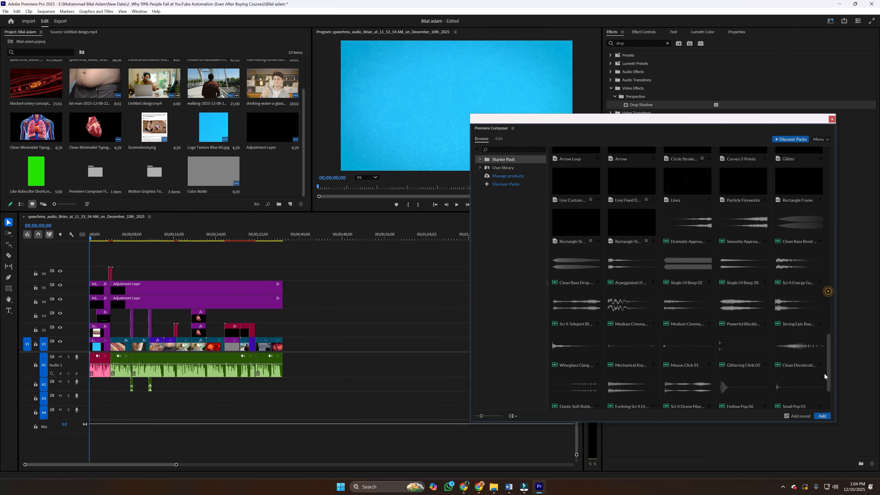
{"action": "left_click", "coordinate": [558, 266]}
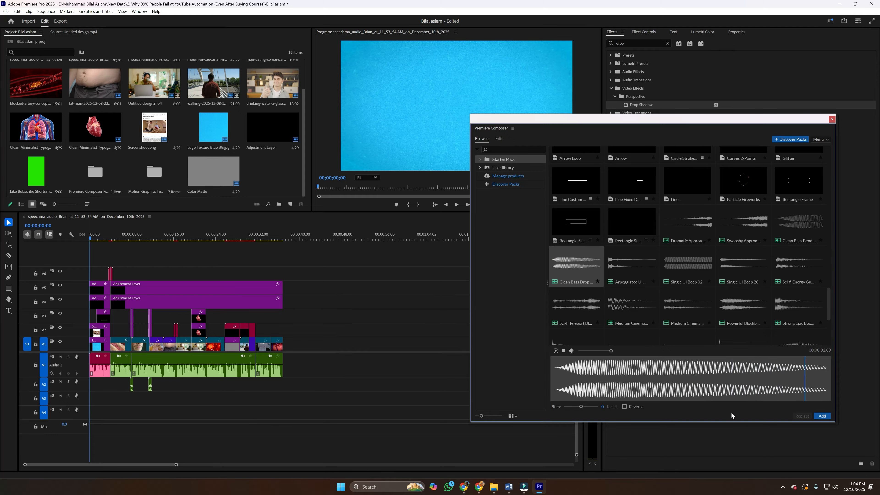
{"action": "left_click", "coordinate": [628, 266]}
{"action": "left_click", "coordinate": [582, 264]}
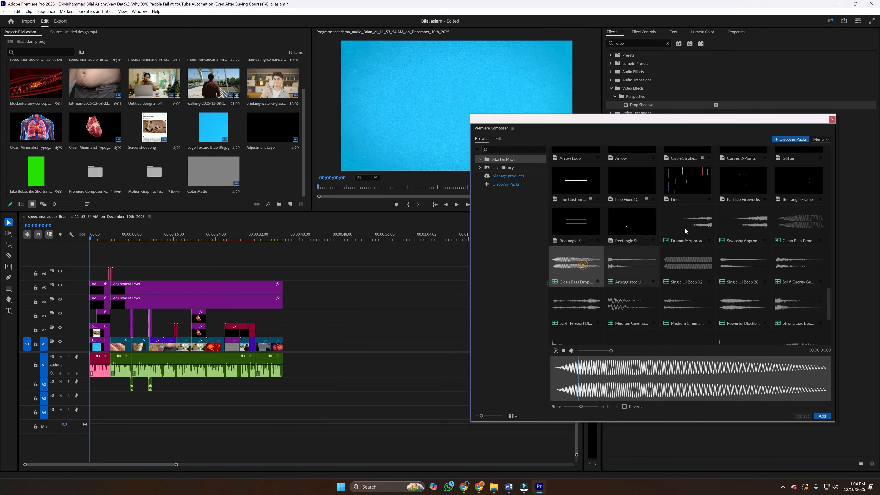
{"action": "left_click", "coordinate": [693, 221]}
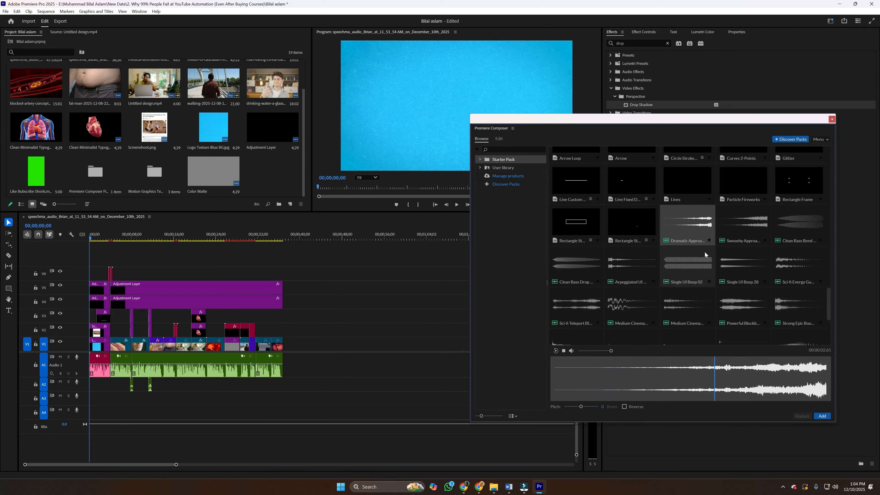
{"action": "left_click", "coordinate": [822, 416]}
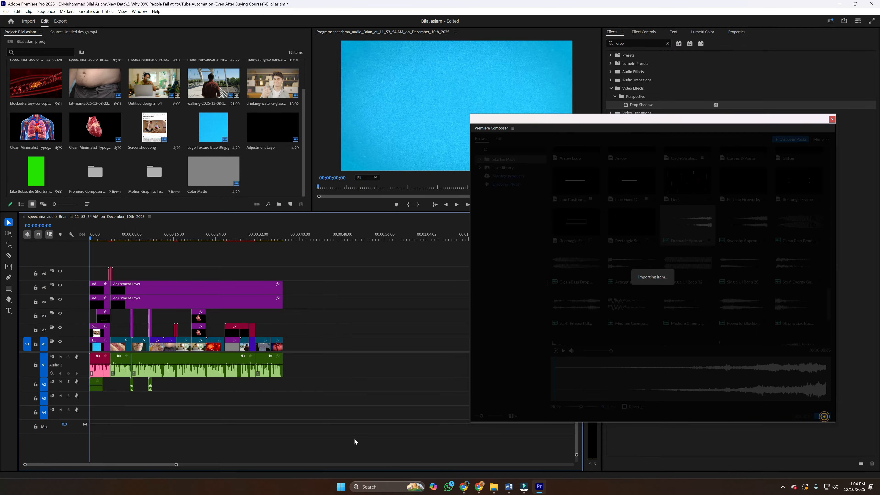
Shift the A2 sound effect about one second later, enlarge Audio 2, and play the opening.
{"action": "left_click_drag", "start_coordinate": [175, 465], "coordinate": [61, 464]}
{"action": "left_click_drag", "start_coordinate": [149, 392], "coordinate": [207, 389]}
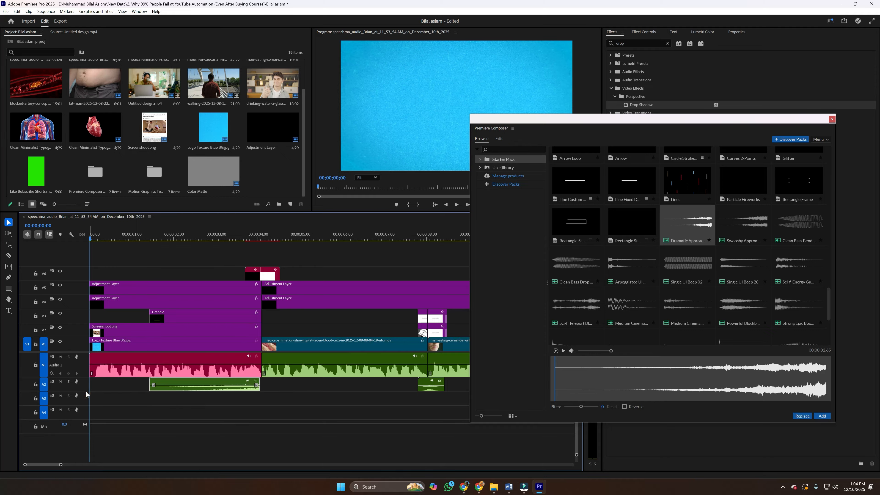
{"action": "left_click_drag", "start_coordinate": [83, 392], "coordinate": [83, 404]}
{"action": "key", "text": "space"}
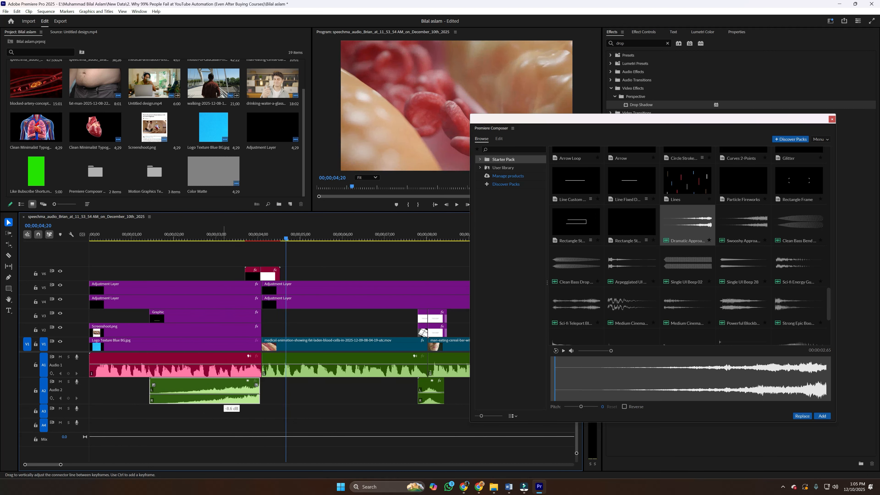
{"action": "left_click", "coordinate": [181, 234]}
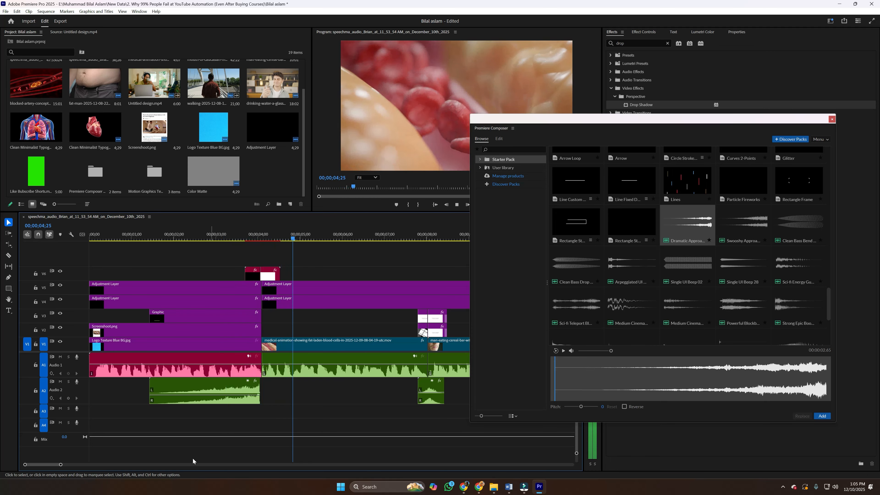
Audition the Arpeggiated UI, Mechanical Key and Wineglass Clang sounds, then add Mechanical Key near 00;00;19;15.
{"action": "left_click_drag", "start_coordinate": [61, 464], "coordinate": [133, 465]}
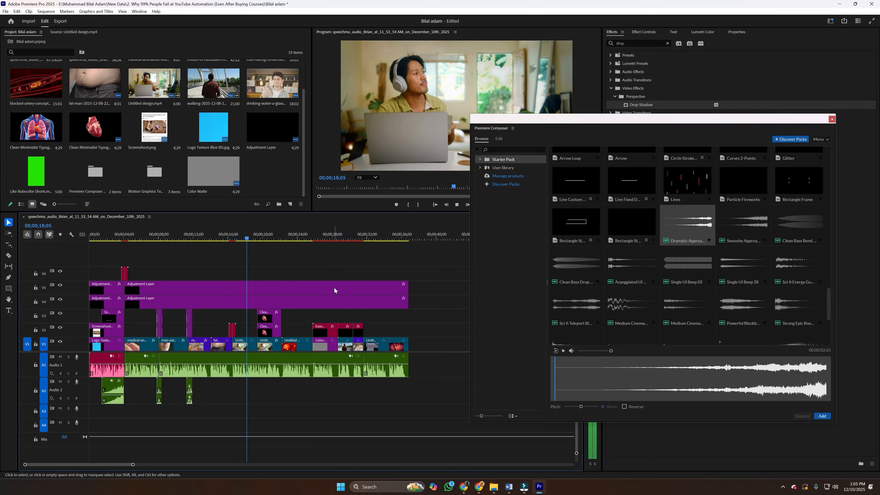
{"action": "key", "text": "space"}
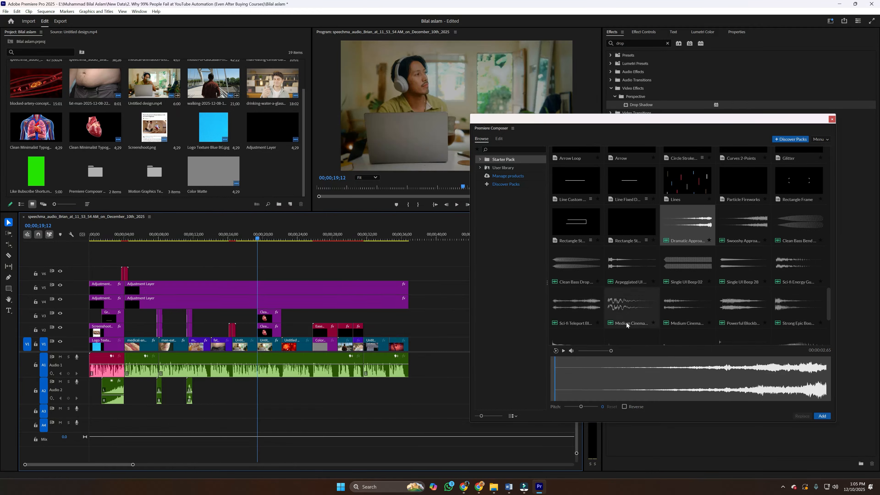
{"action": "left_click", "coordinate": [629, 263]}
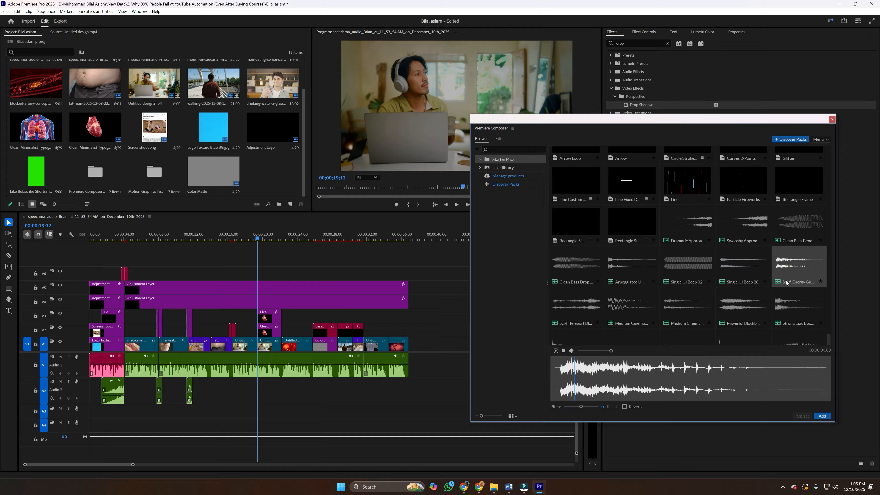
{"action": "scroll", "coordinate": [696, 307], "scroll_direction": "down", "scroll_amount": 3}
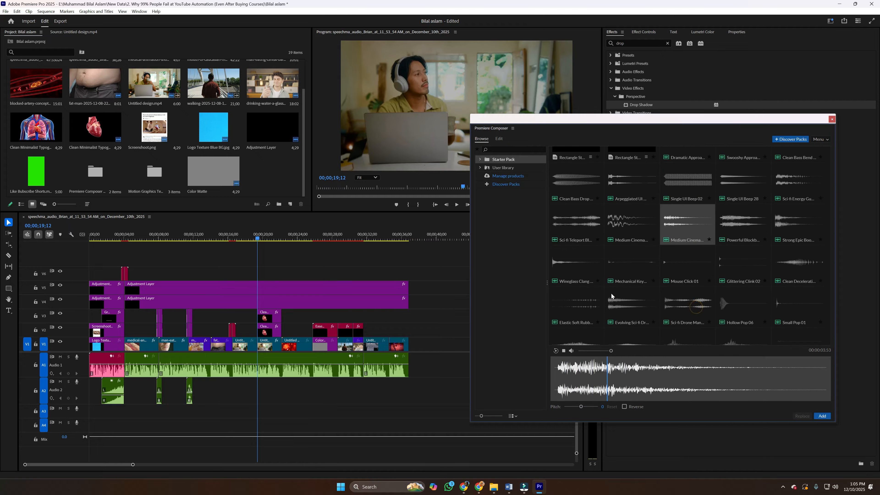
{"action": "left_click", "coordinate": [619, 269]}
{"action": "left_click", "coordinate": [571, 263]}
{"action": "left_click", "coordinate": [627, 266]}
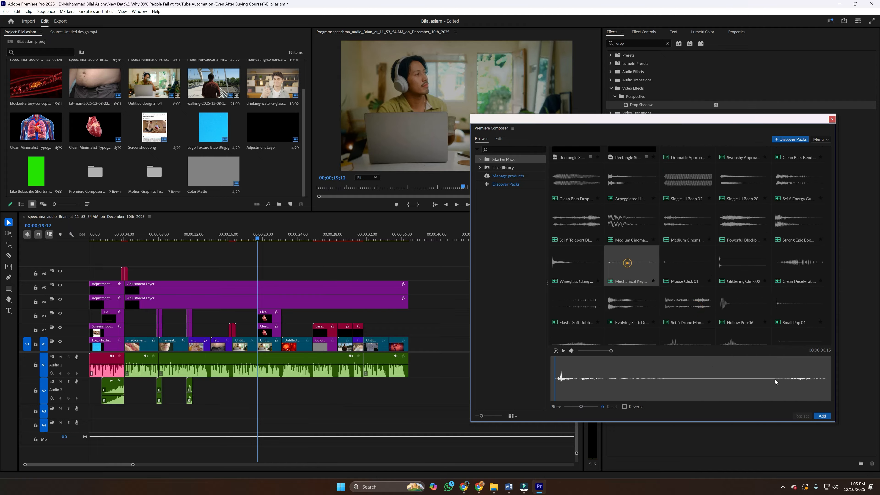
{"action": "left_click", "coordinate": [822, 416]}
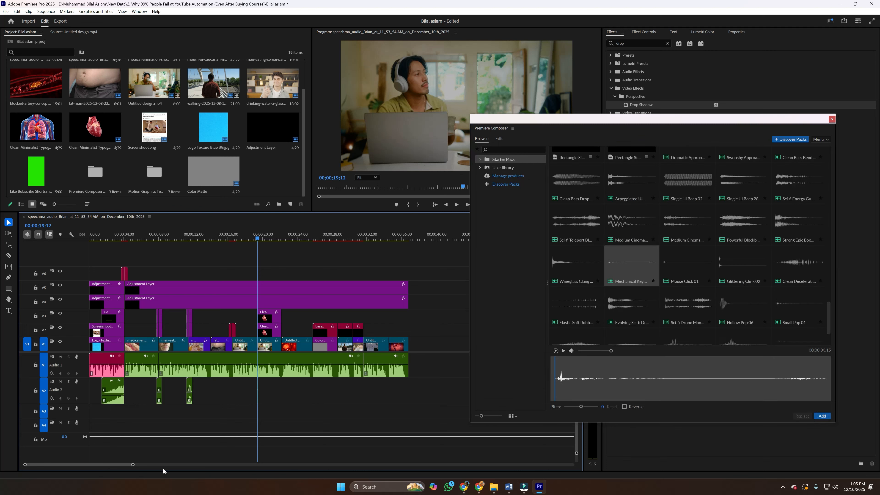
Replay around 20 seconds and widen the timeline zoom bar to show the whole sequence.
{"action": "left_click_drag", "start_coordinate": [132, 465], "coordinate": [66, 465]}
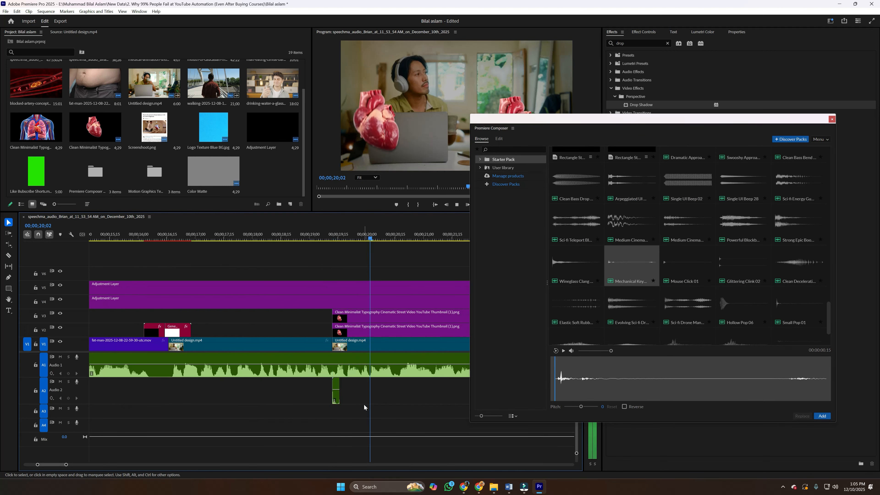
{"action": "key", "text": "space"}
{"action": "left_click_drag", "start_coordinate": [66, 465], "coordinate": [199, 463]}
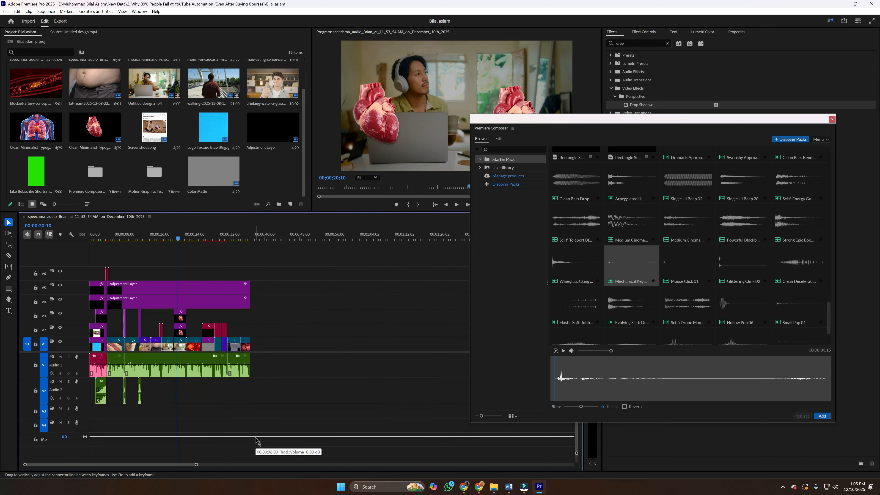
{"action": "key", "text": "space"}
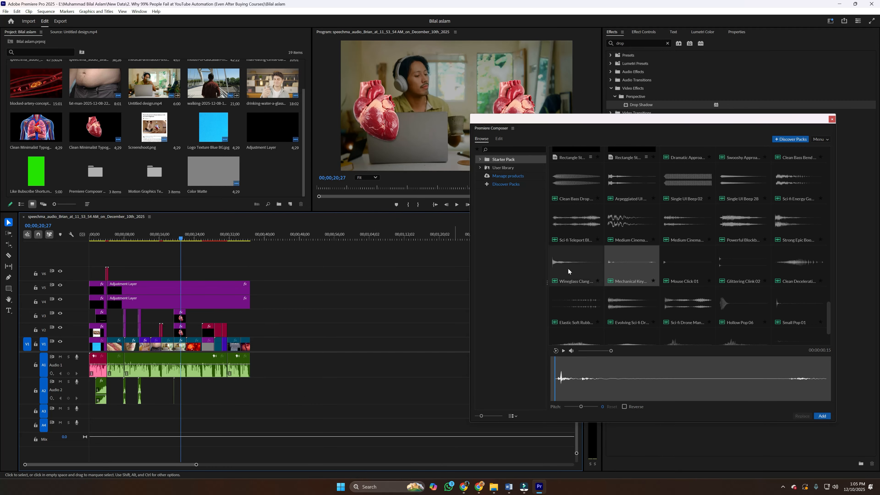
{"action": "scroll", "coordinate": [814, 253], "scroll_direction": "up", "scroll_amount": 5}
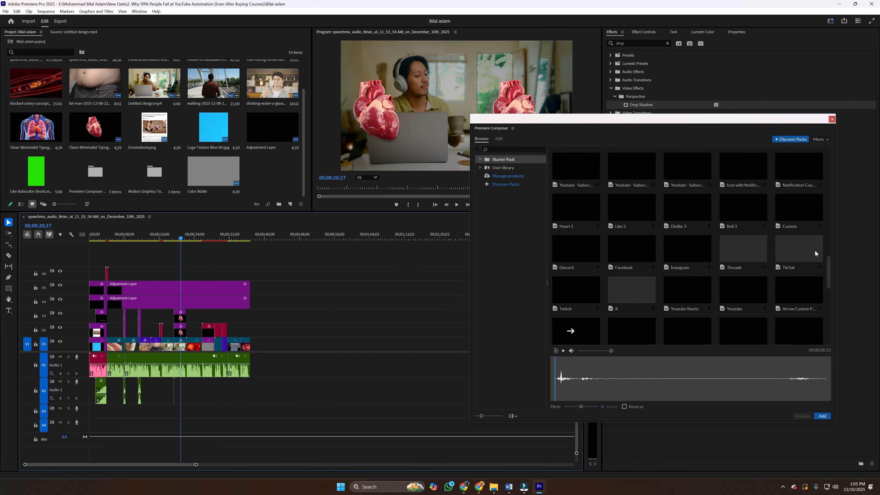
Add Premiere Composer's Youtube - Subscribe animation at about 20 seconds on new V6 and A6 tracks.
{"action": "left_click_drag", "start_coordinate": [829, 272], "coordinate": [822, 148]}
{"action": "left_click", "coordinate": [810, 196]}
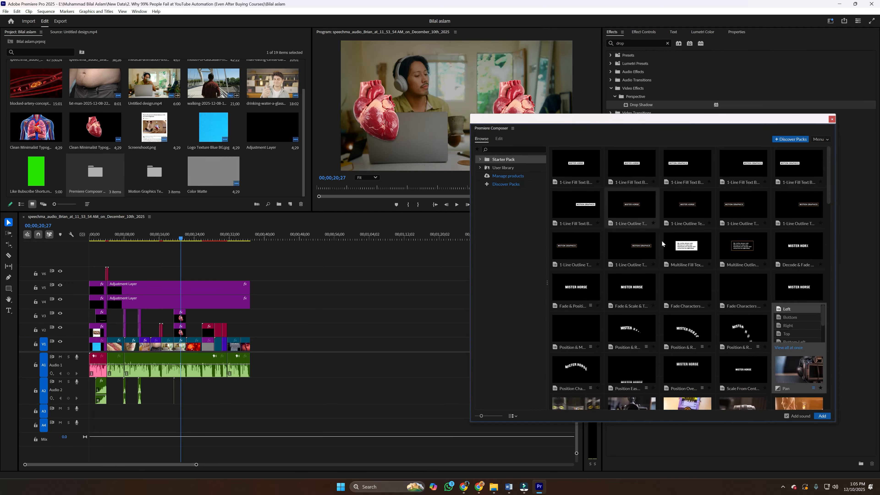
{"action": "scroll", "coordinate": [673, 255], "scroll_direction": "down", "scroll_amount": 5}
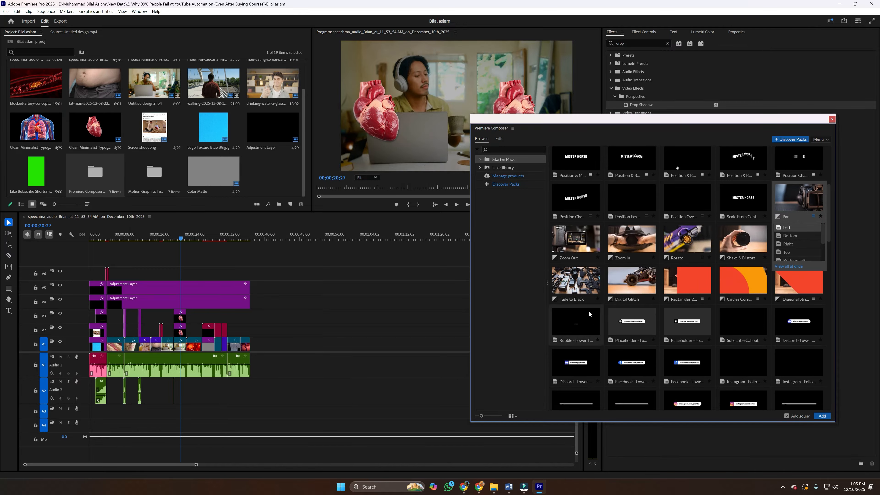
{"action": "scroll", "coordinate": [575, 324], "scroll_direction": "down", "scroll_amount": 3}
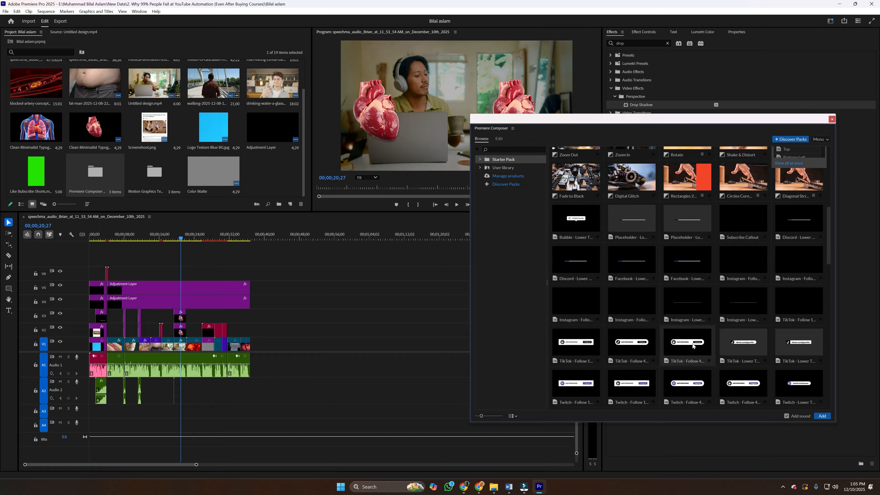
{"action": "scroll", "coordinate": [691, 344], "scroll_direction": "down", "scroll_amount": 1}
{"action": "scroll", "coordinate": [690, 344], "scroll_direction": "down", "scroll_amount": 5}
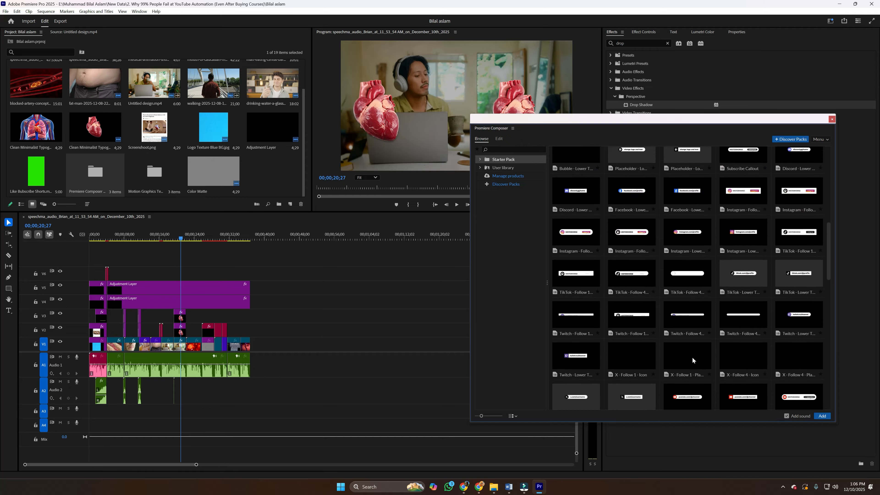
{"action": "left_click", "coordinate": [694, 356]}
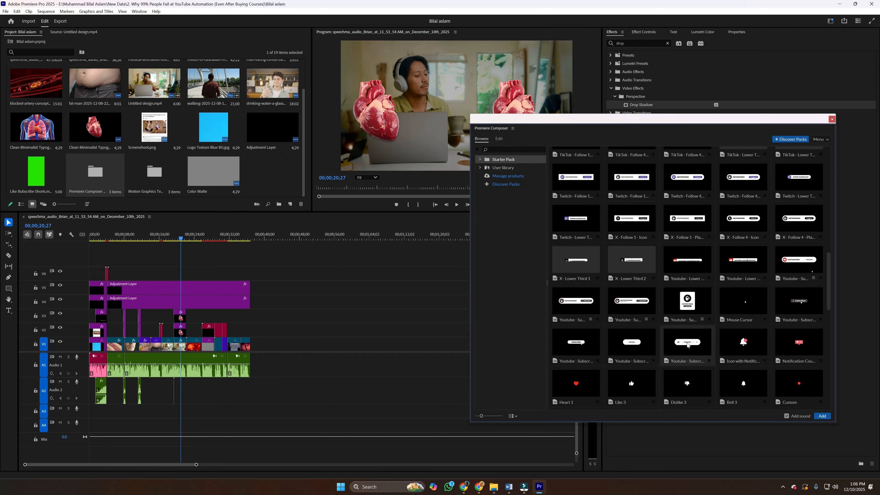
{"action": "left_click", "coordinate": [822, 416]}
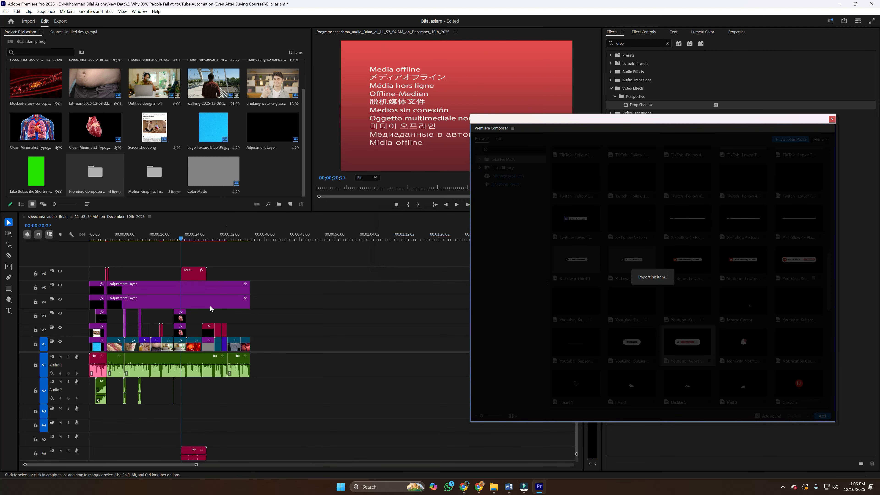
Slide the subscribe clip on V6 to span 00;00;22;06–00;00;28;06 and preview it.
{"action": "left_click_drag", "start_coordinate": [194, 275], "coordinate": [238, 275]}
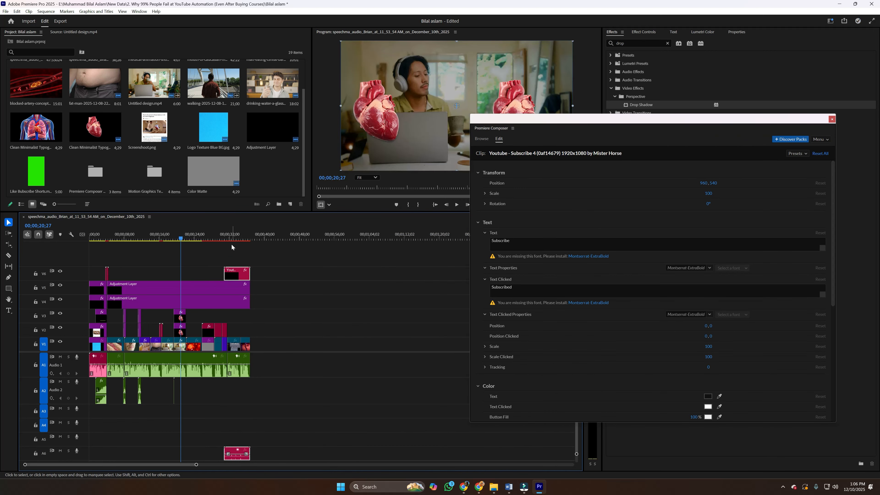
{"action": "key", "text": "space"}
{"action": "left_click_drag", "start_coordinate": [545, 119], "coordinate": [492, 286]}
{"action": "left_click_drag", "start_coordinate": [238, 274], "coordinate": [193, 280]}
{"action": "left_click", "coordinate": [170, 236]}
{"action": "key", "text": "space"}
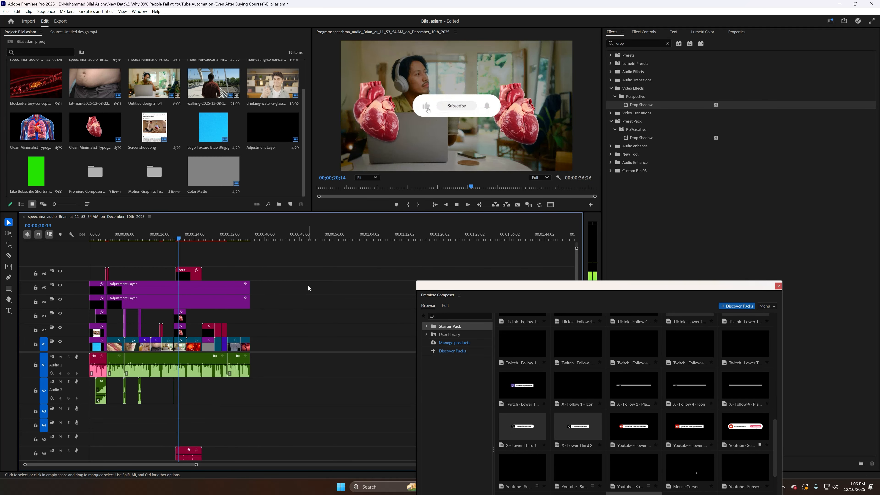
{"action": "left_click_drag", "start_coordinate": [197, 268], "coordinate": [207, 268]}
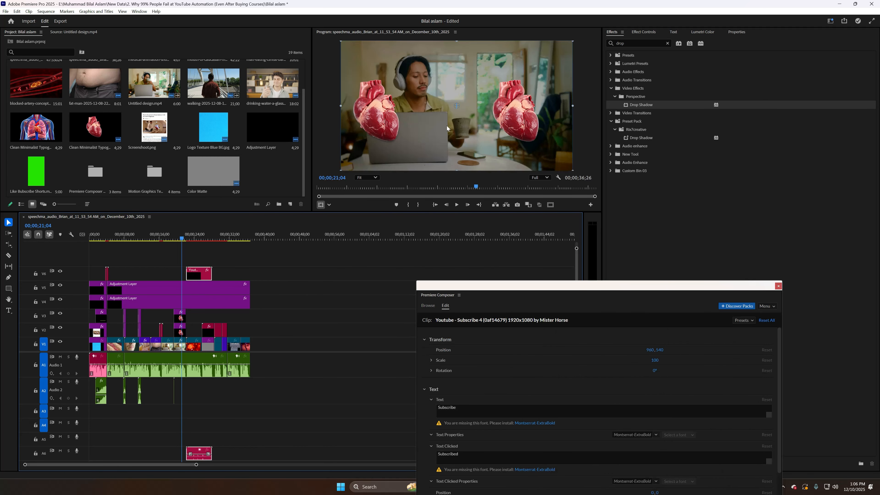
{"action": "left_click", "coordinate": [196, 236]}
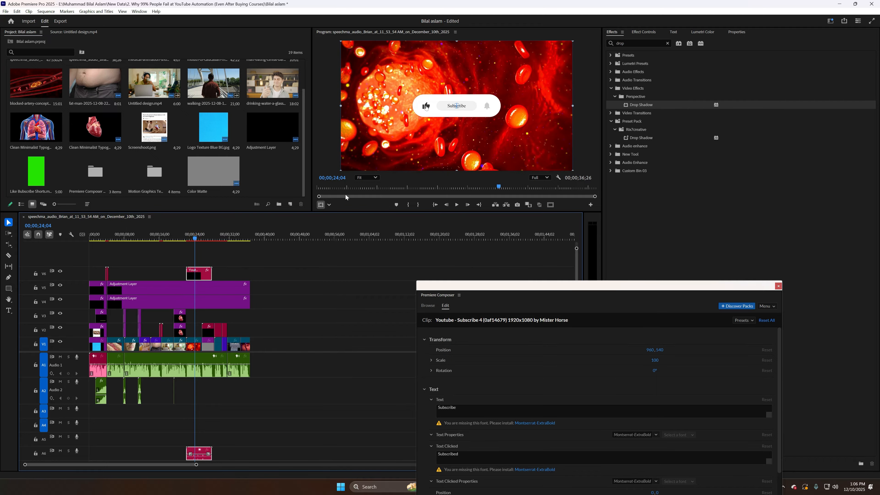
Lower and shrink the subscribe button in the Program monitor, check playback, and save the project.
{"action": "left_click_drag", "start_coordinate": [459, 108], "coordinate": [458, 137]}
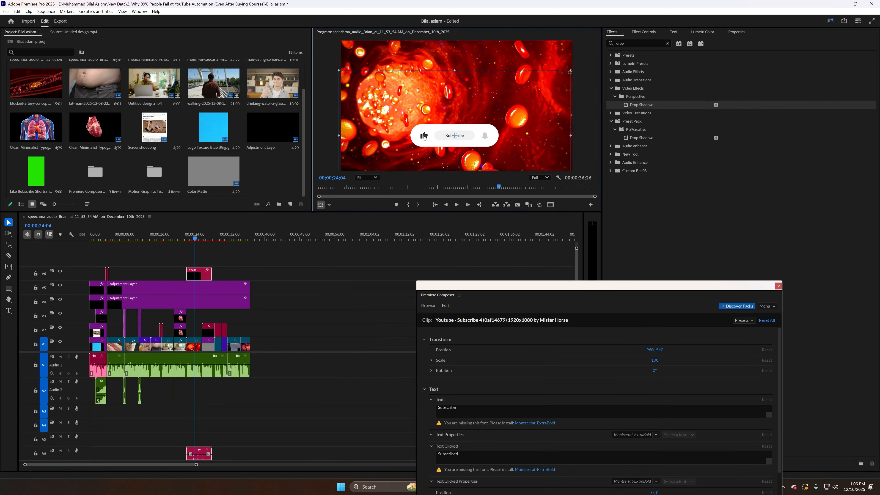
{"action": "left_click_drag", "start_coordinate": [571, 71], "coordinate": [538, 96]}
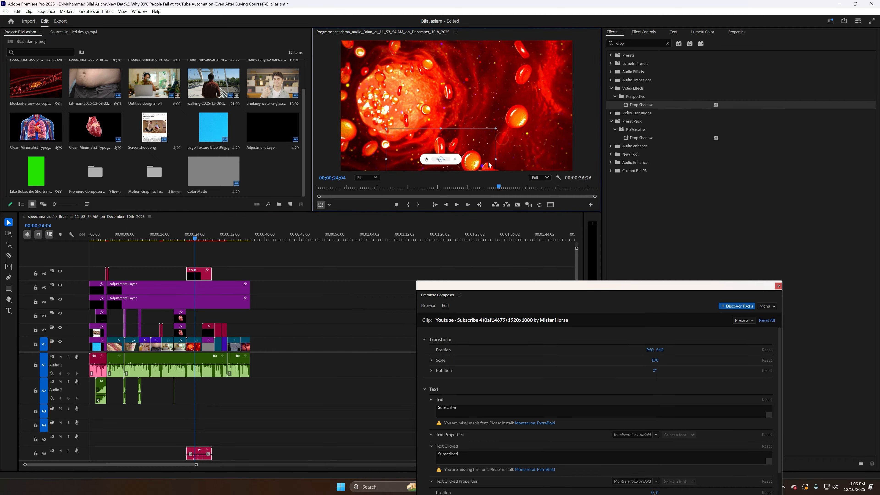
{"action": "left_click", "coordinate": [310, 299]}
{"action": "key", "text": "space"}
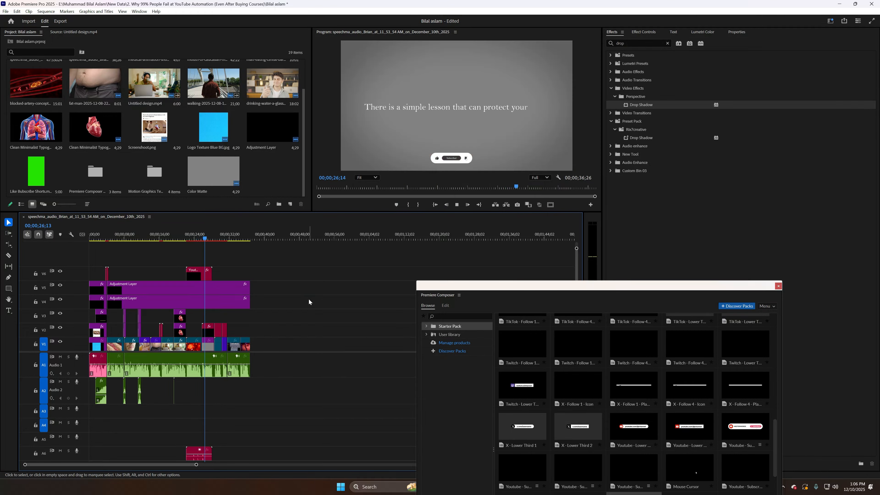
{"action": "key", "text": "ctrl+s"}
Close the Premiere Composer panel and move the subscribe sound clip onto Audio 2.
{"action": "left_click", "coordinate": [306, 301]}
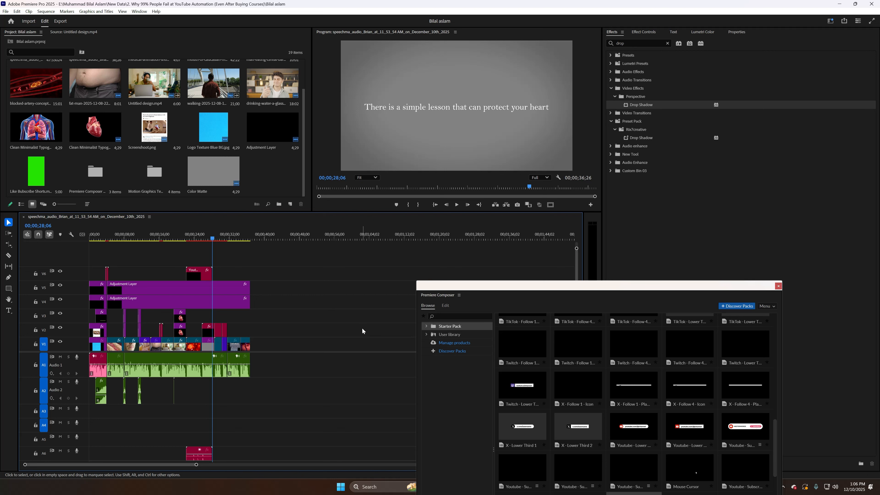
{"action": "left_click", "coordinate": [364, 318]}
{"action": "left_click", "coordinate": [778, 286]}
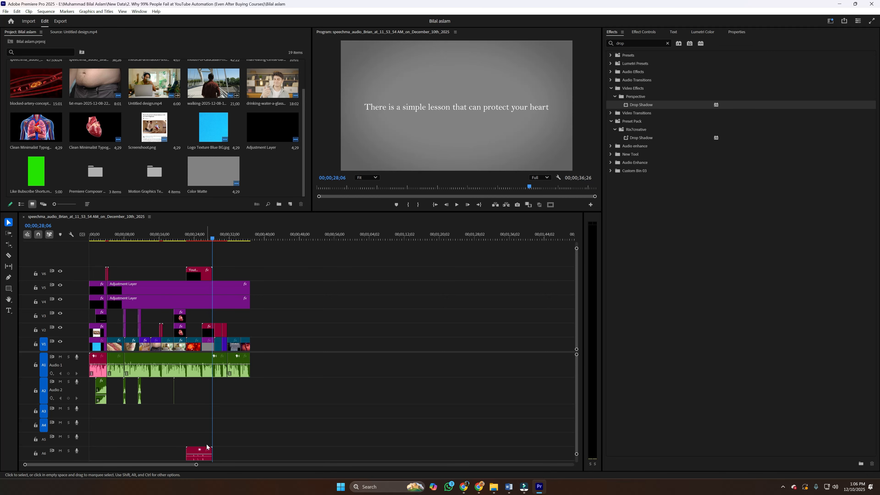
{"action": "left_click_drag", "start_coordinate": [207, 457], "coordinate": [207, 391]}
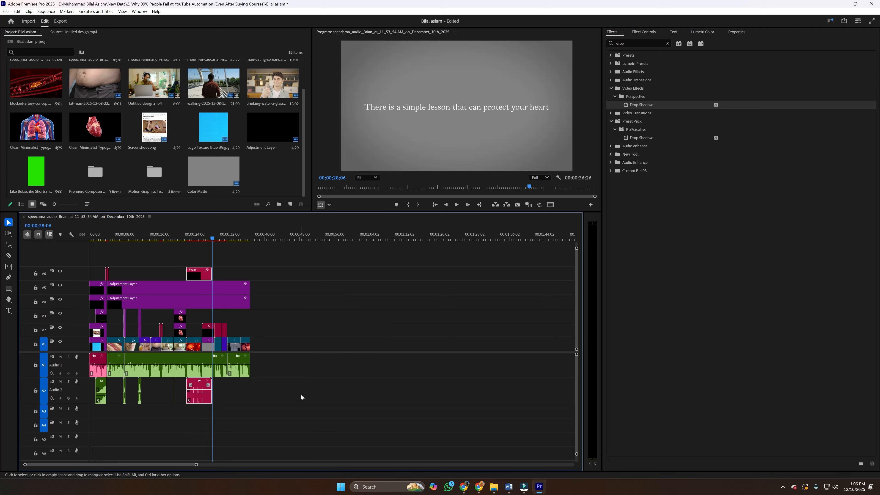
{"action": "left_click", "coordinate": [673, 32]}
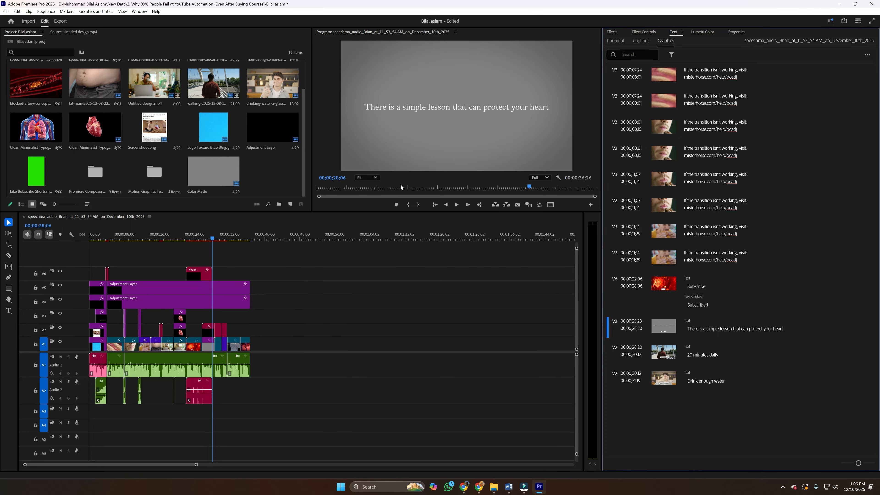
Transcribe the six source clips from the Text panel's Transcript tab, then replay the sequence from the start.
{"action": "left_click_drag", "start_coordinate": [286, 367], "coordinate": [134, 373]}
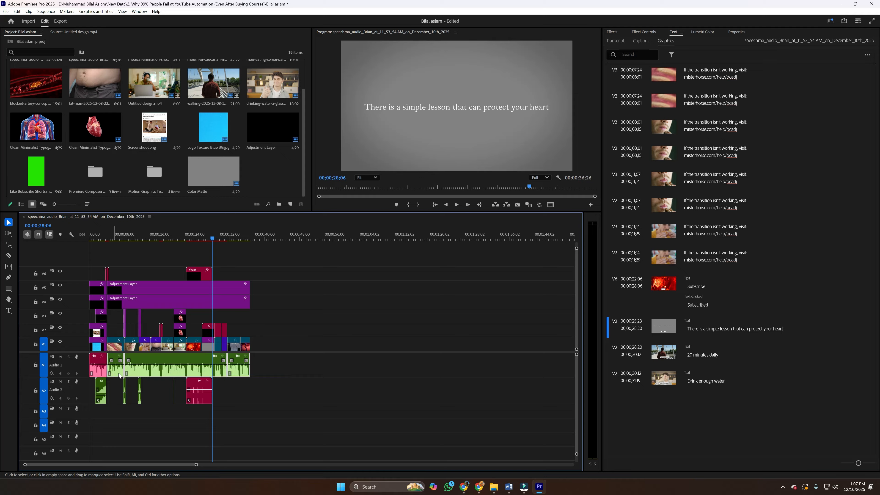
{"action": "left_click", "coordinate": [159, 238]}
{"action": "left_click", "coordinate": [869, 54]}
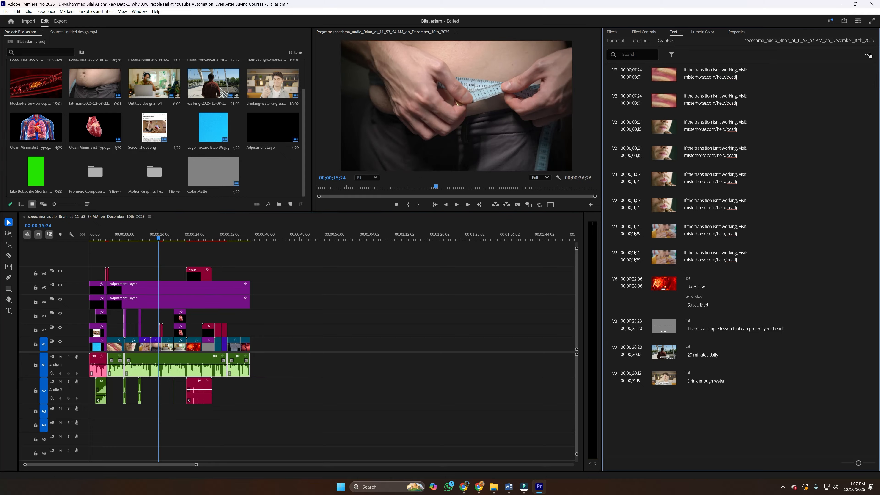
{"action": "mouse_move", "coordinate": [848, 82]}
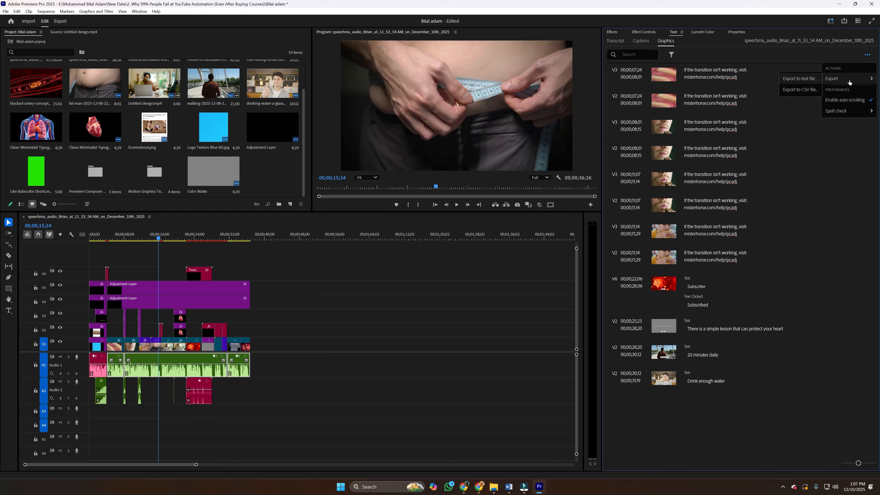
{"action": "left_click", "coordinate": [616, 40]}
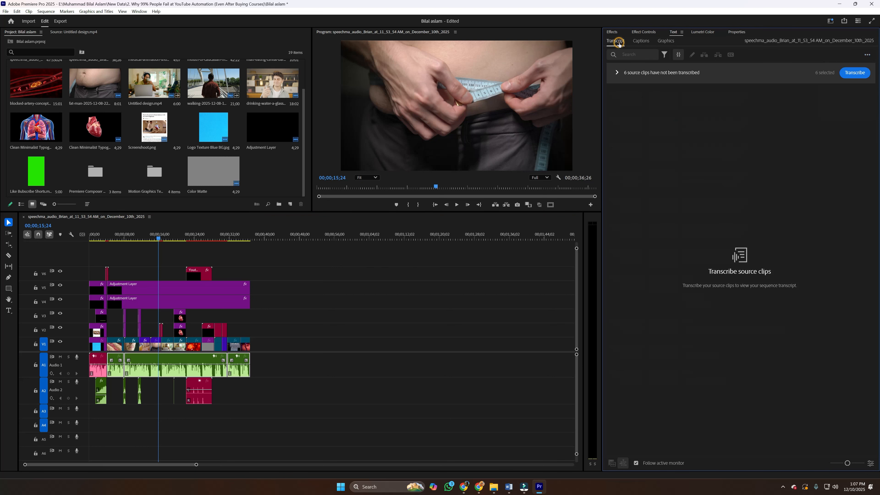
{"action": "left_click", "coordinate": [856, 73]}
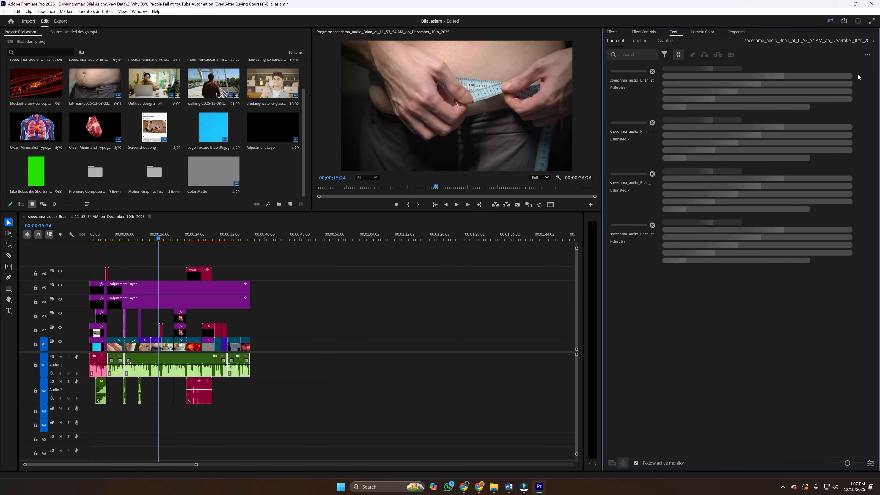
{"action": "left_click_drag", "start_coordinate": [112, 233], "coordinate": [66, 246]}
{"action": "key", "text": "space"}
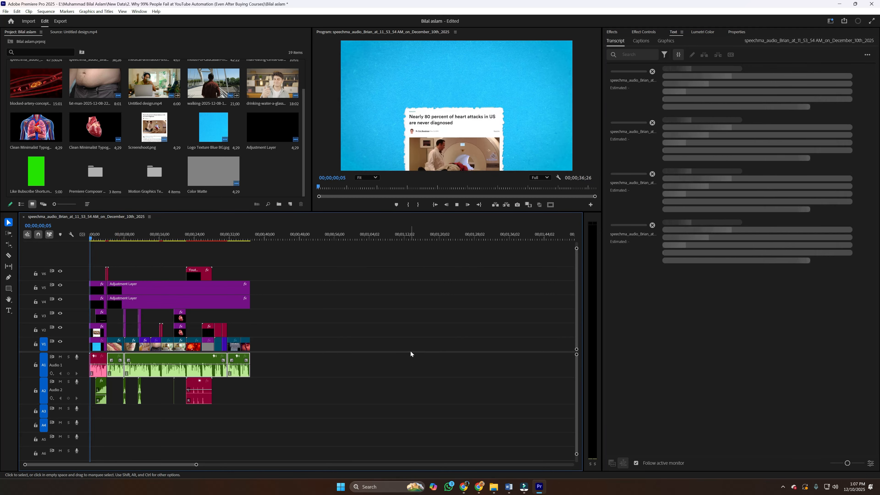
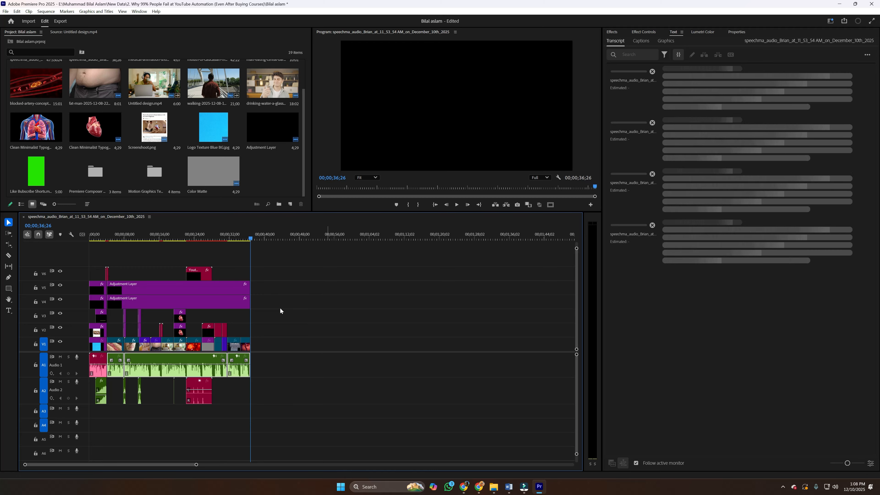
Play the sequence from the headphones shot and from the start, zooming the timeline out to the whole edit.
{"action": "left_click_drag", "start_coordinate": [199, 233], "coordinate": [167, 239]}
{"action": "key", "text": "space"}
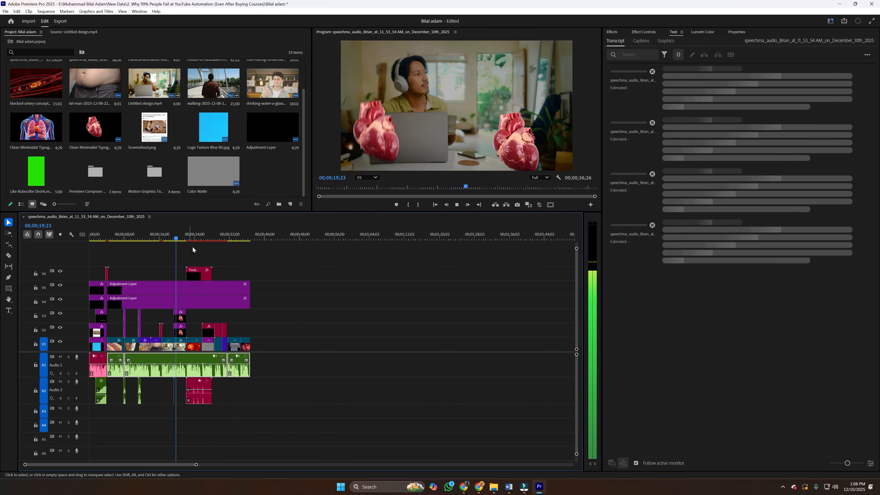
{"action": "key", "text": "Home"}
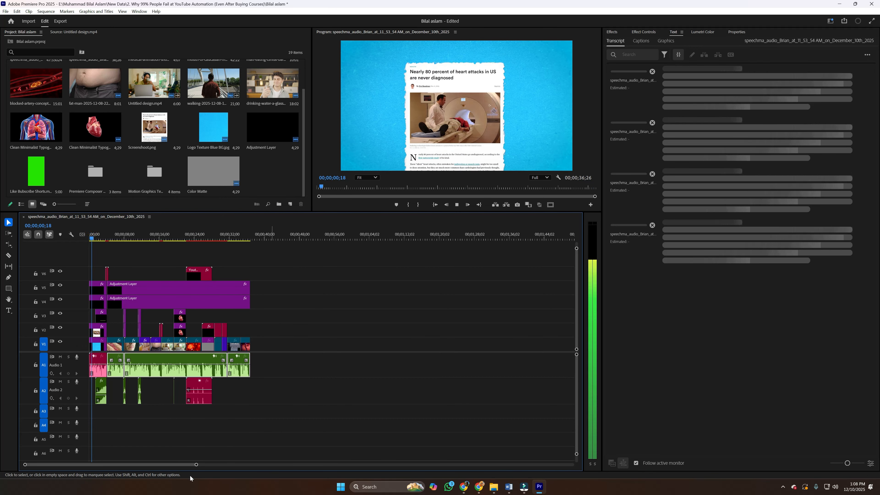
{"action": "left_click_drag", "start_coordinate": [195, 464], "coordinate": [140, 451]}
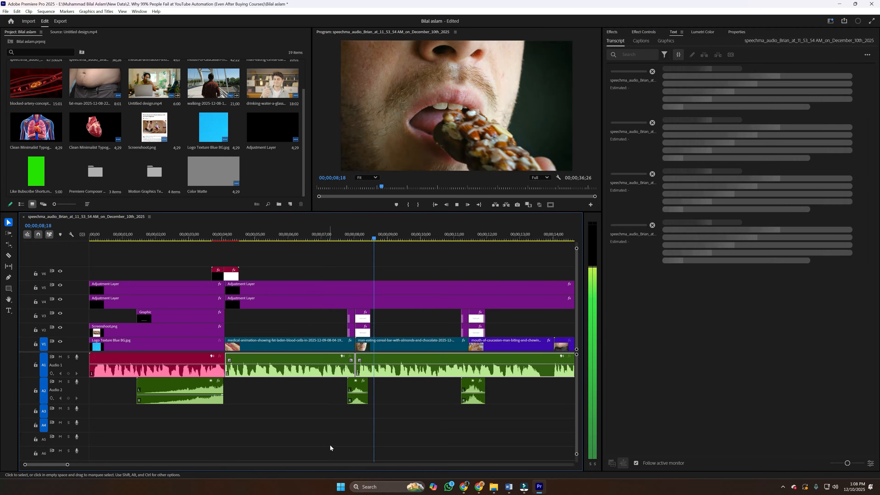
{"action": "left_click_drag", "start_coordinate": [67, 466], "coordinate": [165, 464]}
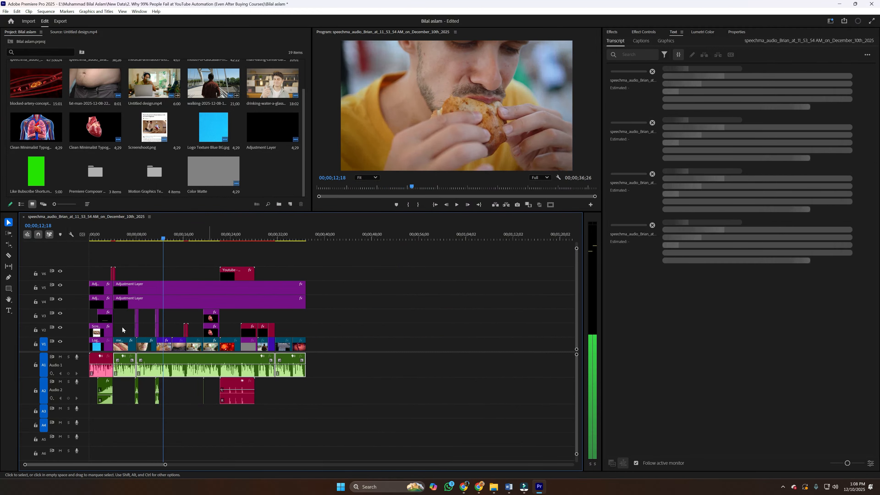
{"action": "left_click", "coordinate": [96, 238]}
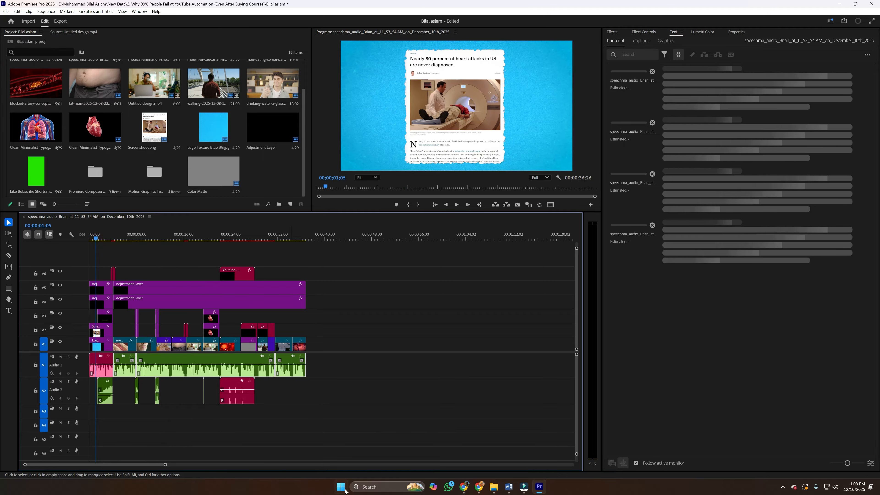
Cancel the pending transcription jobs in the Text panel, then scrub through the sequence's final seconds.
{"action": "left_click", "coordinate": [651, 225]}
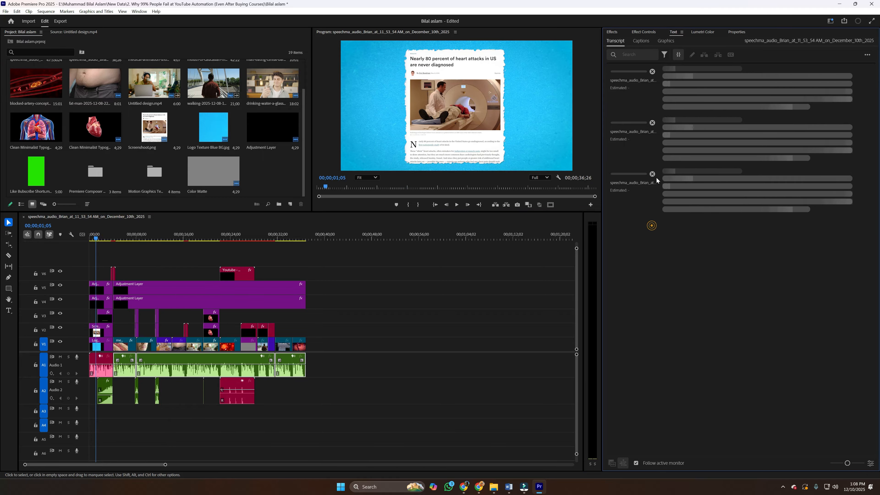
{"action": "left_click", "coordinate": [651, 174]}
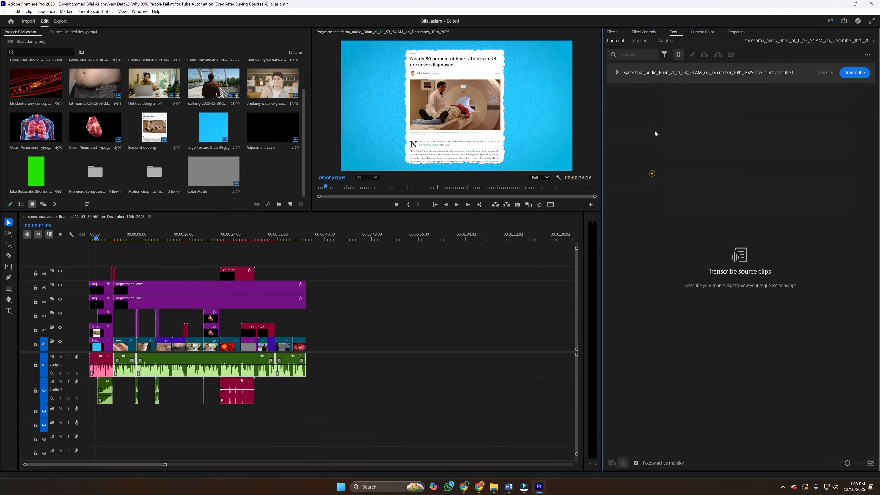
{"action": "left_click", "coordinate": [407, 366]}
{"action": "left_click", "coordinate": [286, 234]}
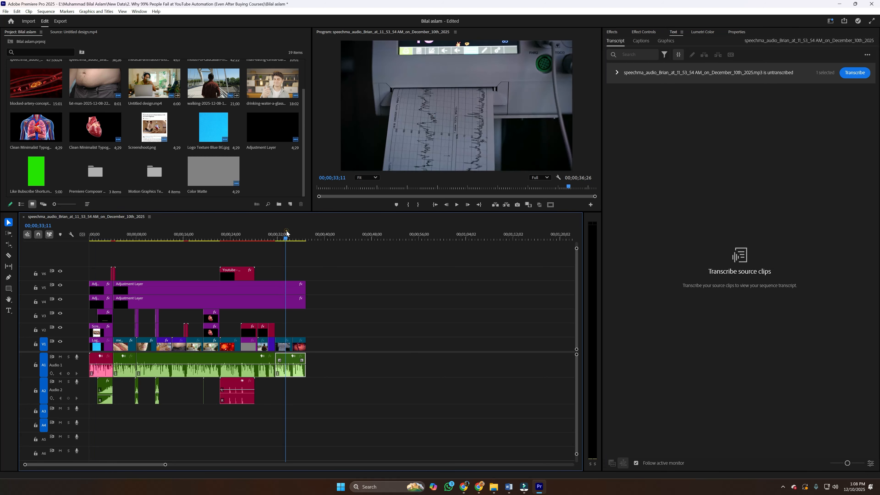
{"action": "mouse_move", "coordinate": [278, 240]}
{"action": "left_mouse_down"}
{"action": "mouse_move", "coordinate": [258, 240]}
{"action": "mouse_move", "coordinate": [277, 247]}
{"action": "left_mouse_up"}
{"action": "left_click", "coordinate": [847, 73]}
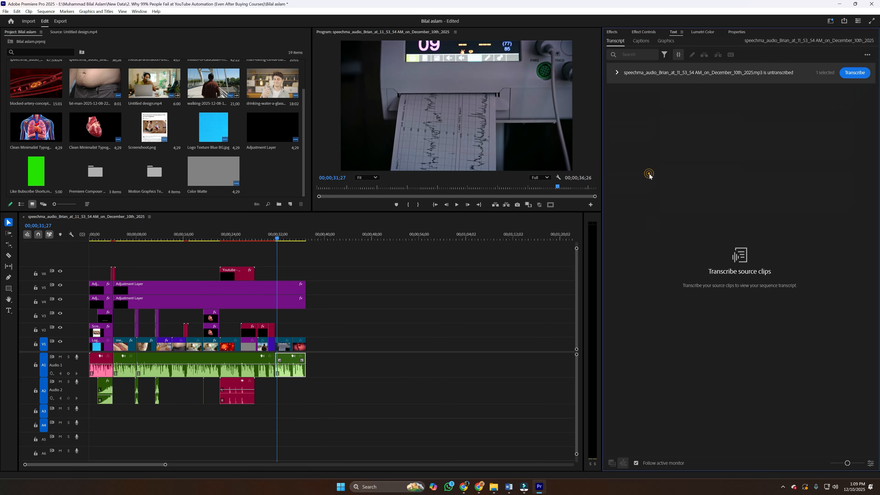
Marquee-select the stacked V1–V5 intro clips and nest them as Nested Sequence 01.
{"action": "left_click", "coordinate": [99, 237]}
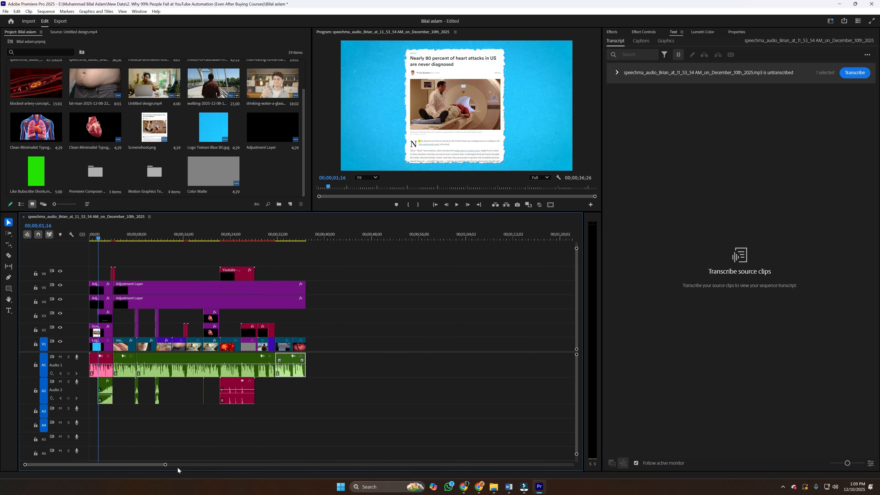
{"action": "left_click_drag", "start_coordinate": [163, 465], "coordinate": [133, 457]}
{"action": "left_click_drag", "start_coordinate": [104, 269], "coordinate": [156, 343]}
{"action": "right_click", "coordinate": [156, 343]}
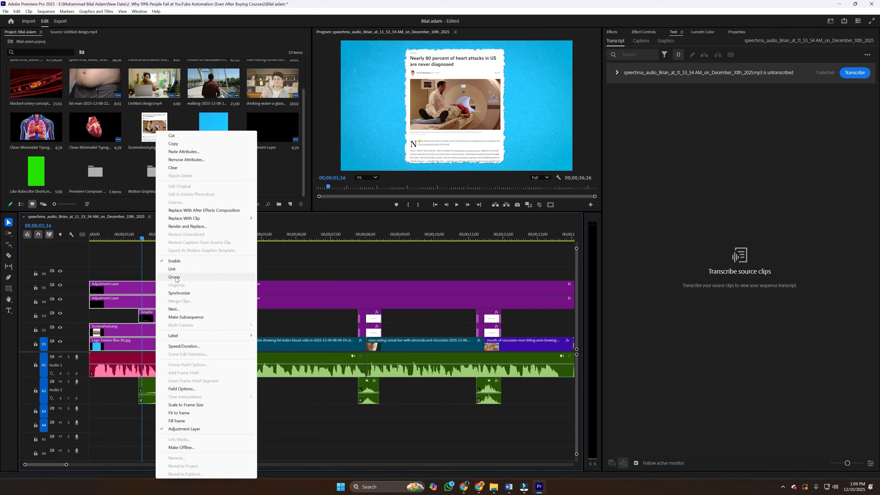
{"action": "left_click", "coordinate": [178, 309]}
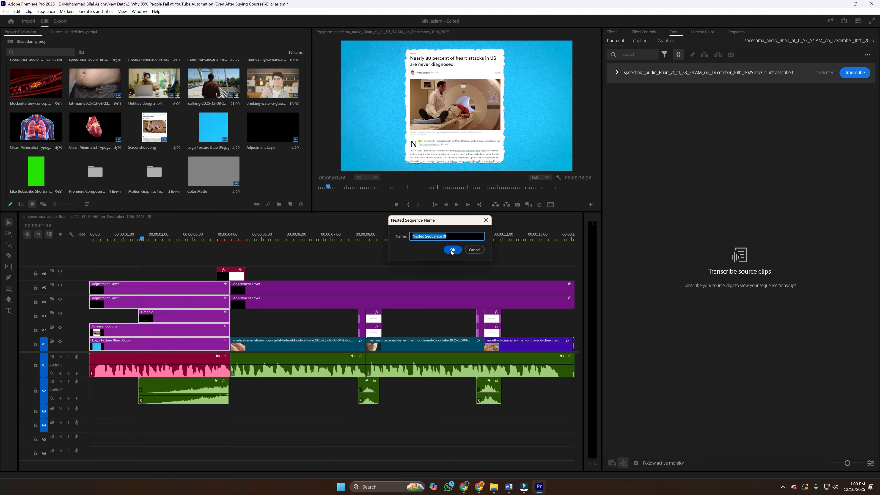
{"action": "left_click", "coordinate": [452, 250]}
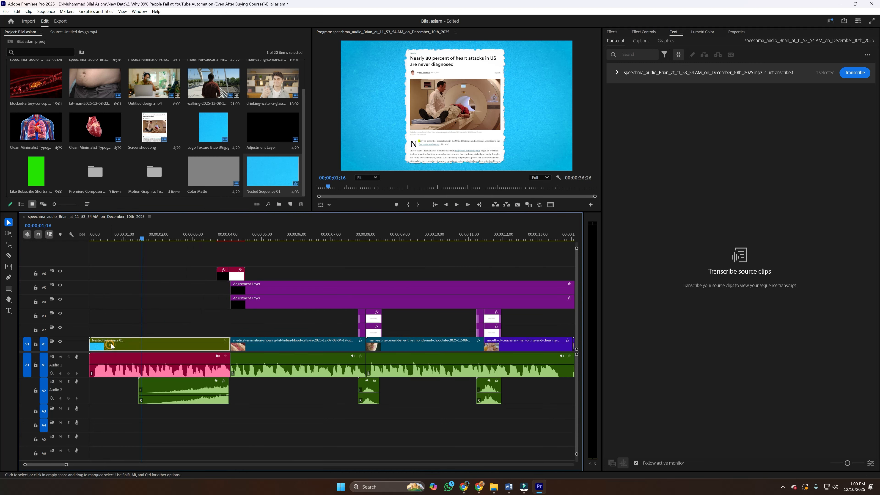
Play the nested intro from the sequence start, then bring up the Effects panel search.
{"action": "left_click", "coordinate": [90, 234]}
{"action": "key", "text": "space"}
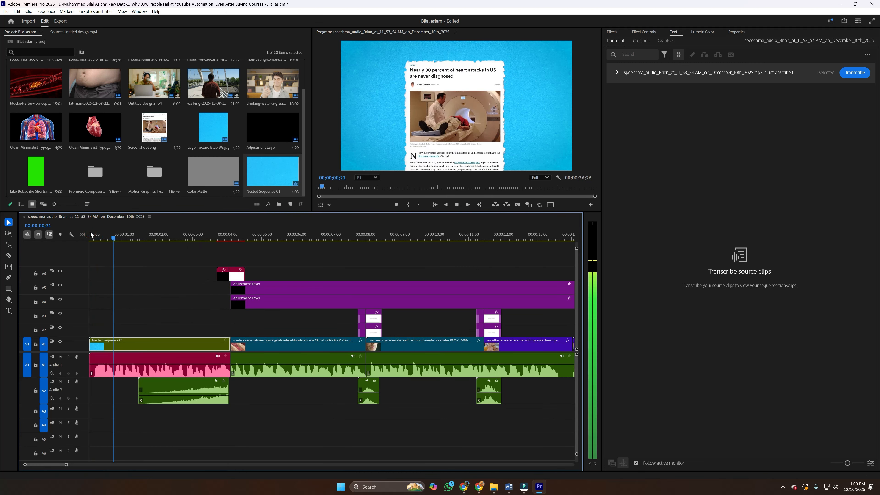
{"action": "left_click", "coordinate": [114, 236]}
{"action": "left_click", "coordinate": [649, 31]}
{"action": "left_click", "coordinate": [611, 32]}
{"action": "left_click", "coordinate": [637, 42]}
Try Basic 3D with a swivel on Nested Sequence 01, then undo the effect and the nesting.
{"action": "type", "text": "3d"}
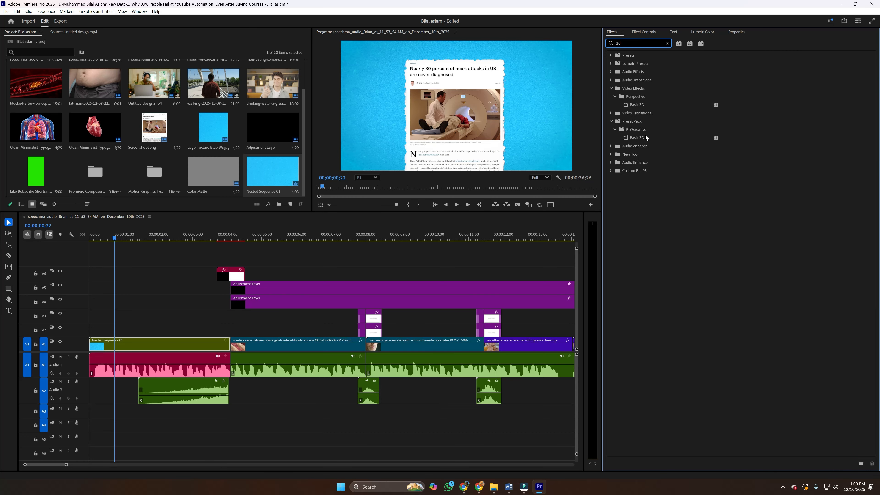
{"action": "left_click_drag", "start_coordinate": [636, 104], "coordinate": [120, 345]}
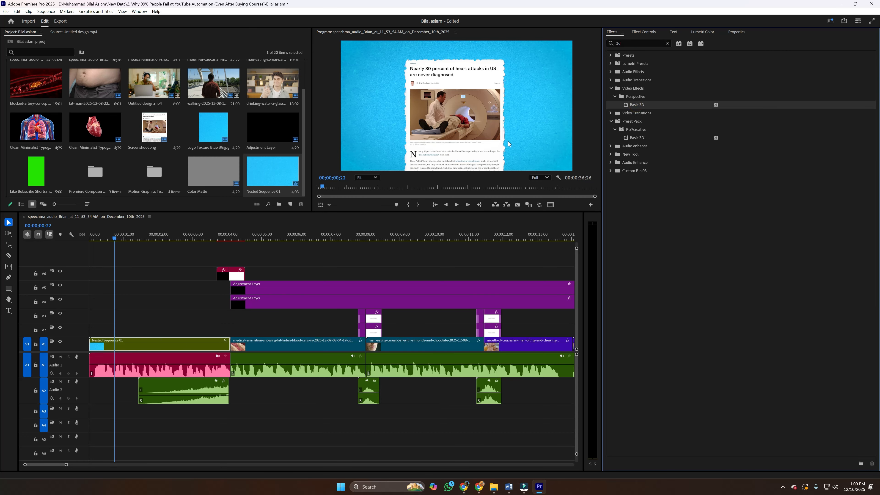
{"action": "left_click", "coordinate": [152, 238]}
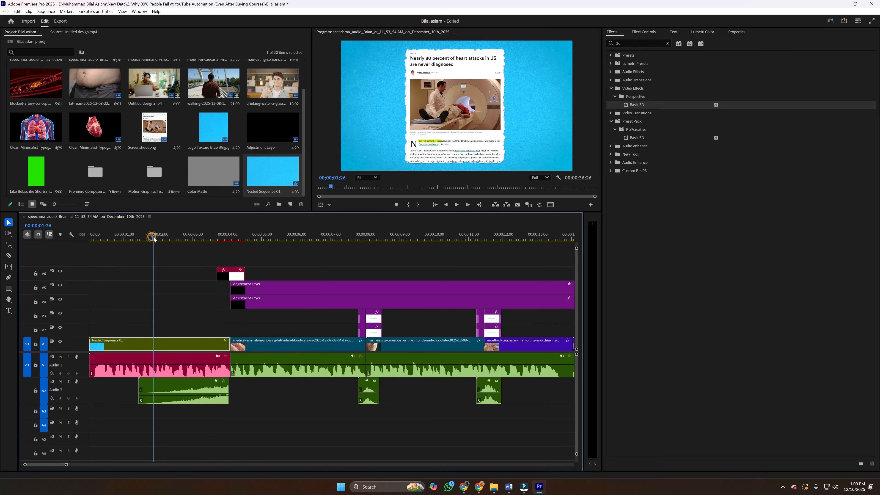
{"action": "left_click", "coordinate": [650, 32]}
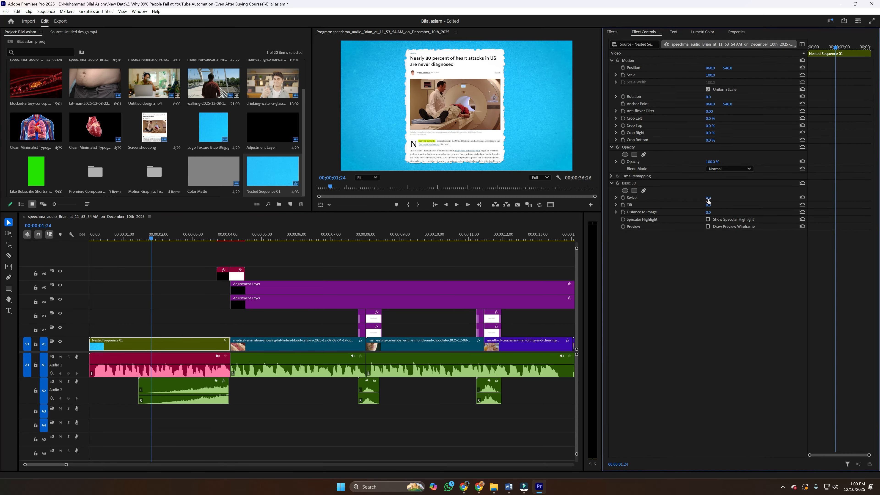
{"action": "mouse_move", "coordinate": [708, 198]}
{"action": "left_mouse_down"}
{"action": "mouse_move", "coordinate": [722, 198]}
{"action": "mouse_move", "coordinate": [695, 199]}
{"action": "left_mouse_up"}
{"action": "key", "text": "ctrl+z"}
{"action": "key", "text": "ctrl+z"}
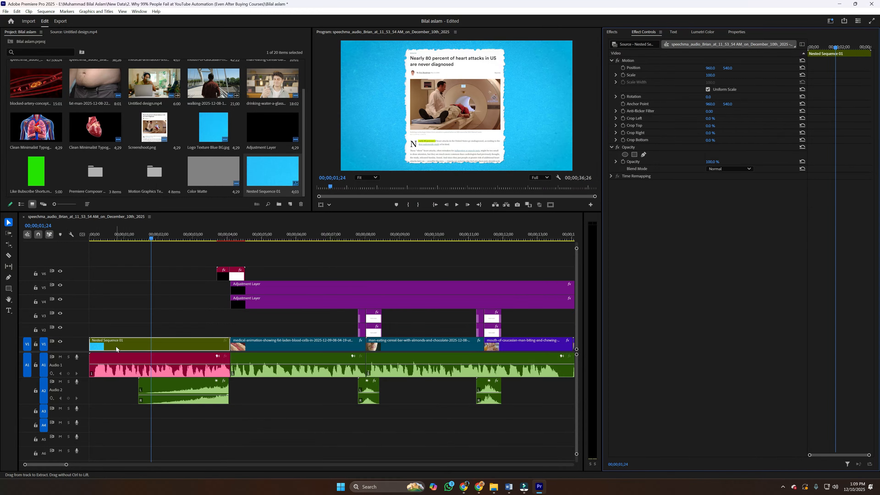
Nest the intro overlay clips above the background into Nested Sequence 02 and apply Basic 3D to it.
{"action": "left_click_drag", "start_coordinate": [107, 256], "coordinate": [150, 333]}
{"action": "right_click", "coordinate": [151, 334]}
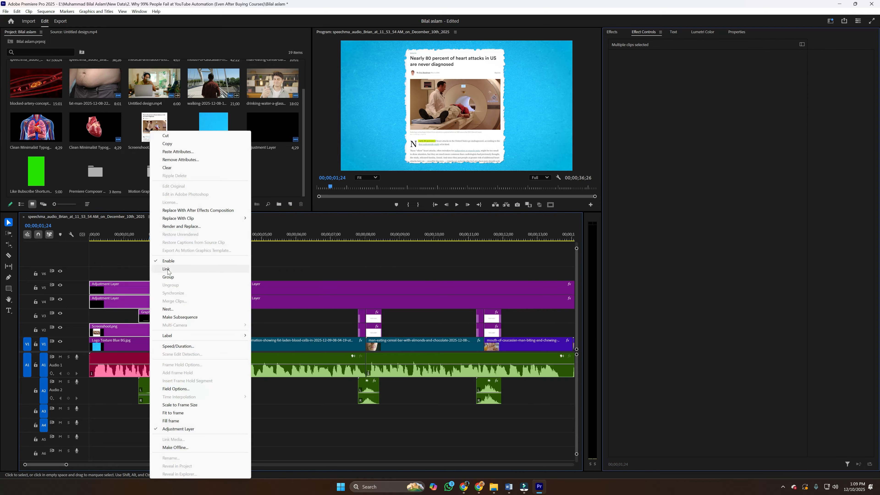
{"action": "left_click", "coordinate": [171, 310]}
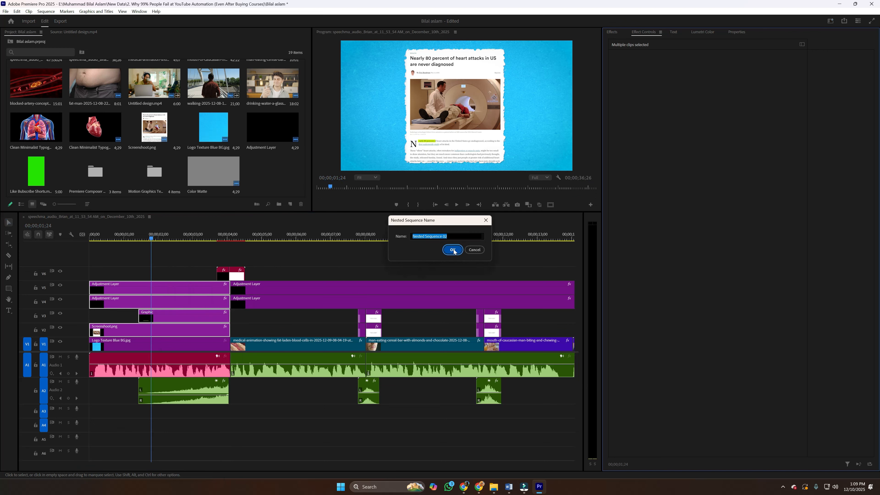
{"action": "key", "text": "Return"}
{"action": "left_click", "coordinate": [167, 331]}
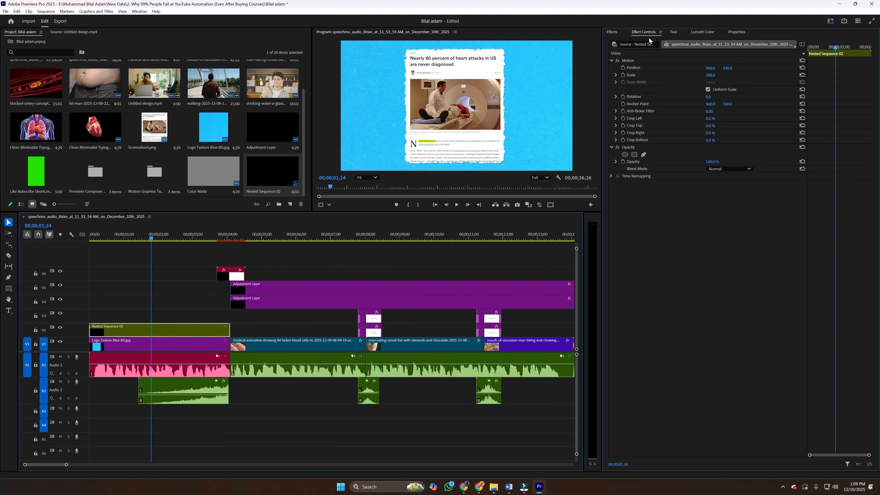
{"action": "left_click", "coordinate": [612, 32]}
{"action": "left_click_drag", "start_coordinate": [637, 105], "coordinate": [142, 330]}
{"action": "left_click", "coordinate": [642, 33]}
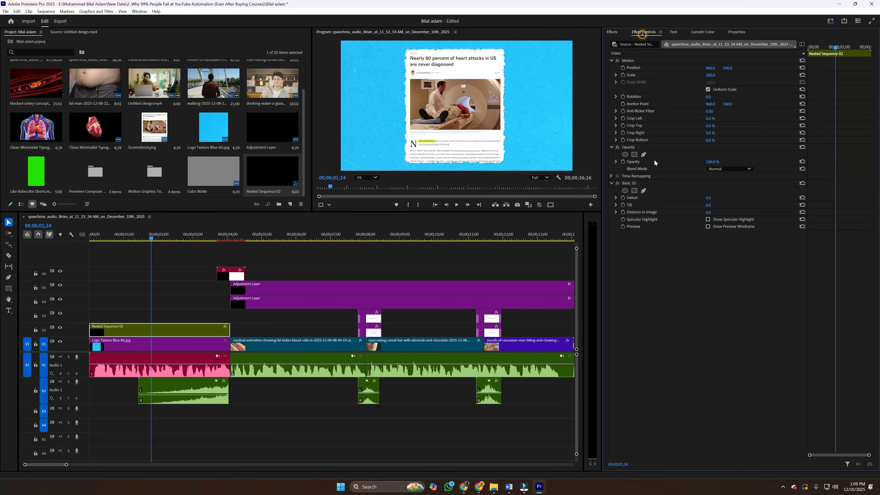
Keyframe Swivel and Tilt from 0° to a 22° swivel around 2;13, shift the keyframes earlier, and preview.
{"action": "left_click", "coordinate": [623, 197]}
{"action": "left_click", "coordinate": [623, 204]}
{"action": "left_click_drag", "start_coordinate": [136, 237], "coordinate": [174, 238]}
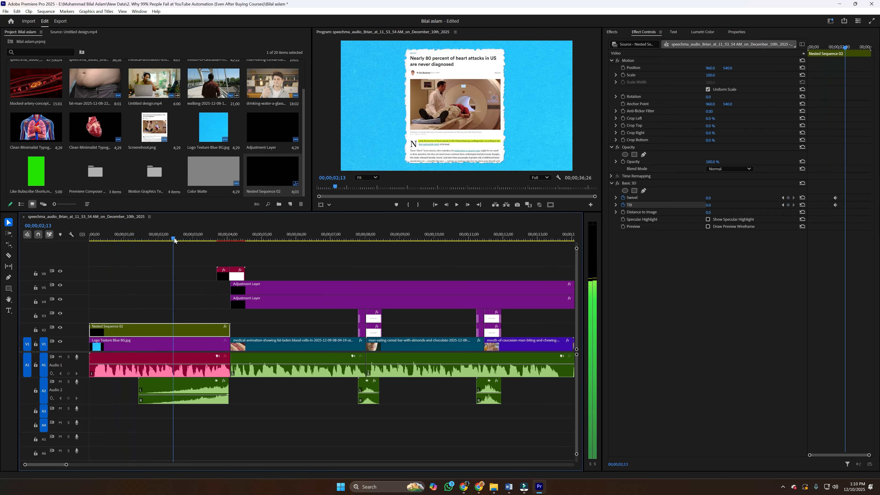
{"action": "left_click_drag", "start_coordinate": [710, 201], "coordinate": [701, 205]}
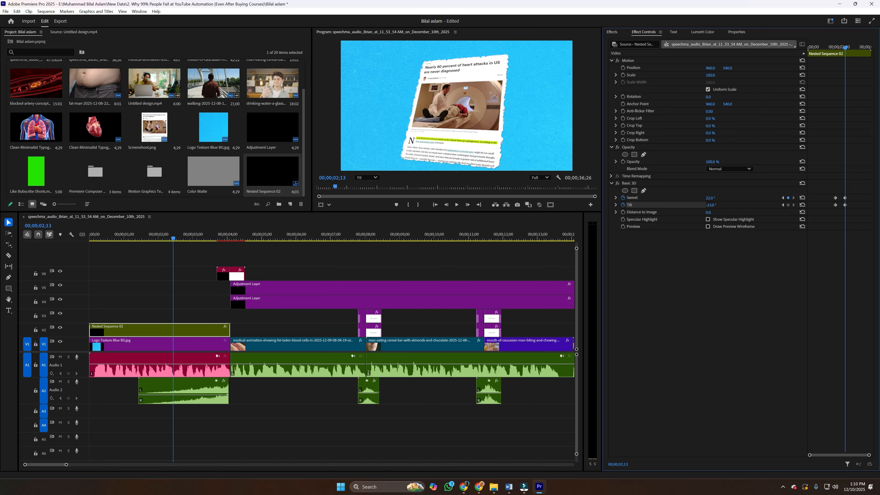
{"action": "mouse_move", "coordinate": [822, 191]}
{"action": "left_mouse_down"}
{"action": "mouse_move", "coordinate": [835, 207]}
{"action": "mouse_move", "coordinate": [820, 206]}
{"action": "left_mouse_up"}
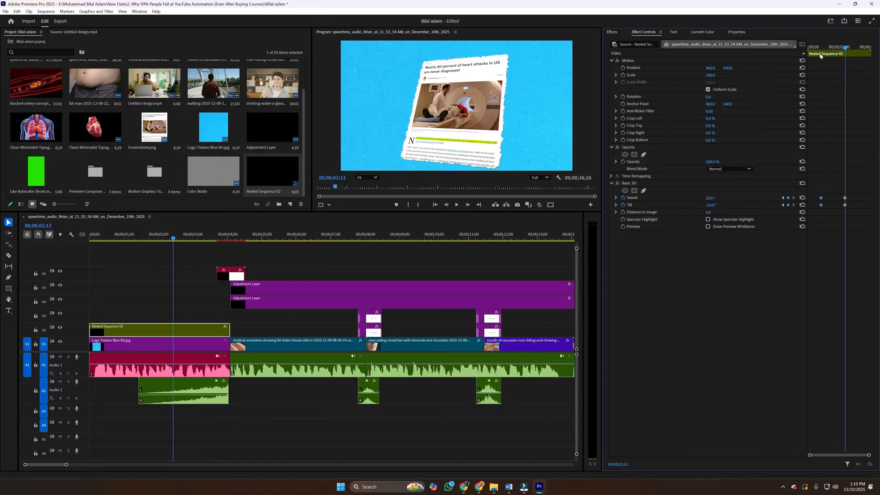
{"action": "left_click_drag", "start_coordinate": [820, 44], "coordinate": [805, 51]}
{"action": "key", "text": "space"}
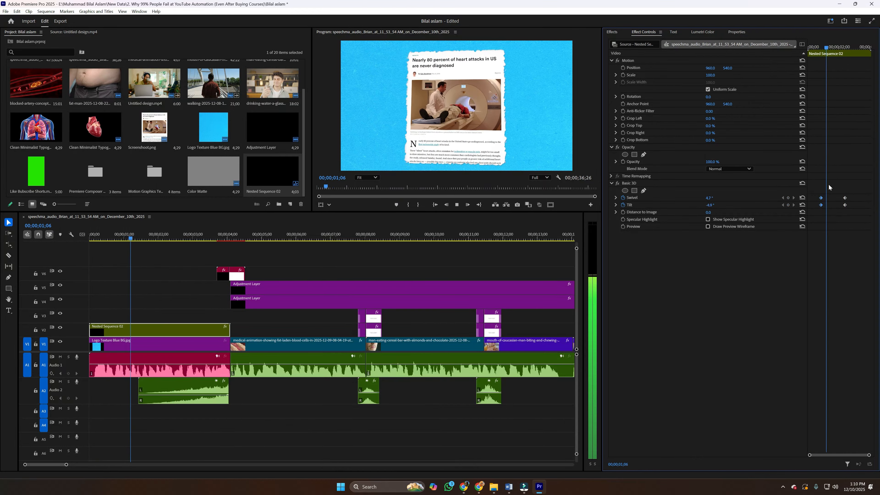
{"action": "key", "text": "space"}
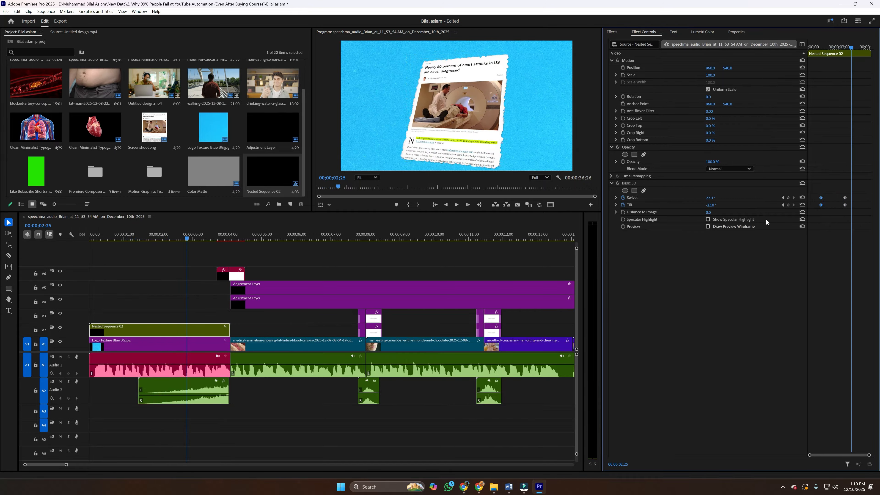
Apply Ease Out and Ease In to the Swivel and Tilt keyframes and preview the smoothed tilt.
{"action": "left_click_drag", "start_coordinate": [860, 188], "coordinate": [818, 216]}
{"action": "right_click", "coordinate": [823, 204]}
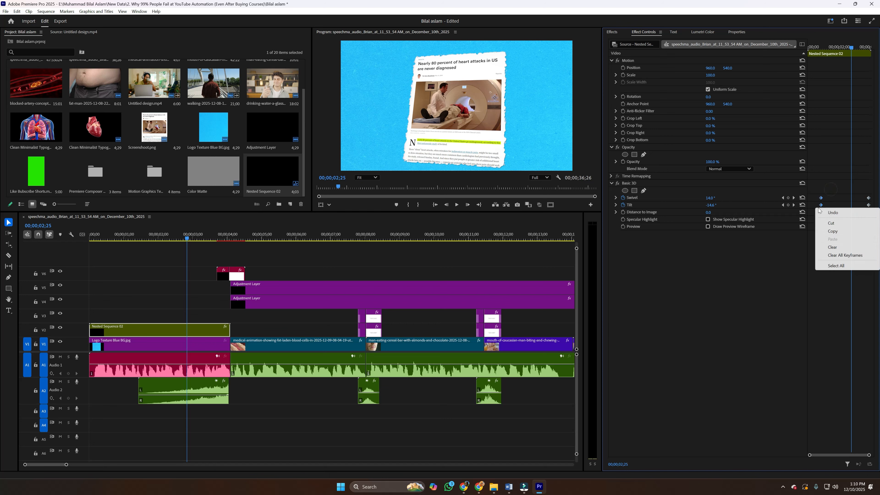
{"action": "left_click", "coordinate": [823, 195]}
{"action": "right_click", "coordinate": [826, 188]}
{"action": "left_click", "coordinate": [833, 307]}
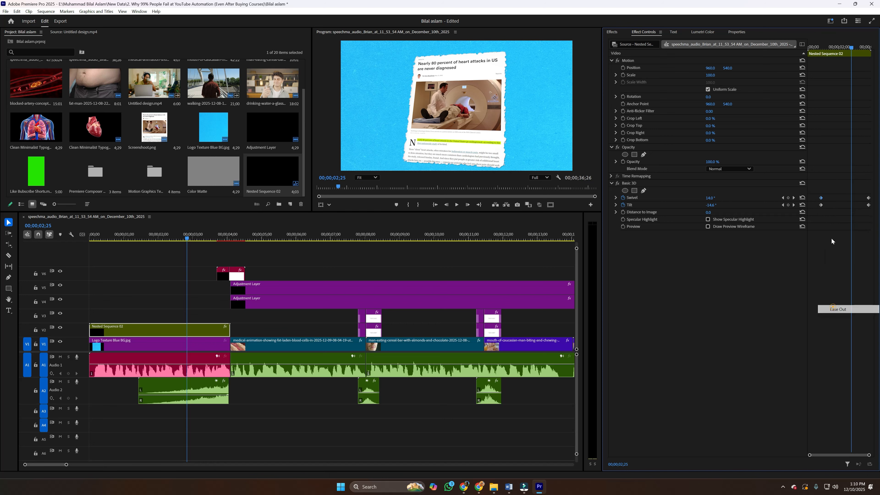
{"action": "right_click", "coordinate": [820, 204]}
{"action": "left_click", "coordinate": [829, 315]}
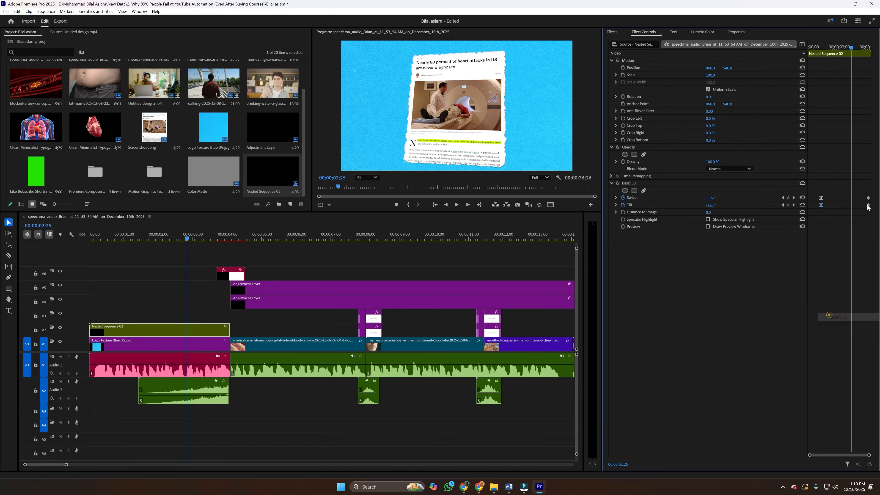
{"action": "right_click", "coordinate": [868, 205]}
{"action": "left_click", "coordinate": [831, 301]}
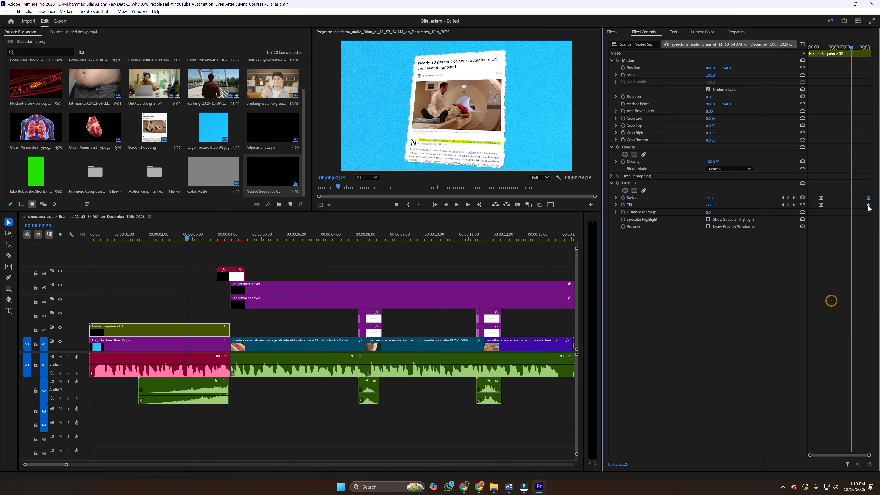
{"action": "right_click", "coordinate": [868, 205]}
{"action": "left_click", "coordinate": [833, 308]}
{"action": "left_click", "coordinate": [814, 47]}
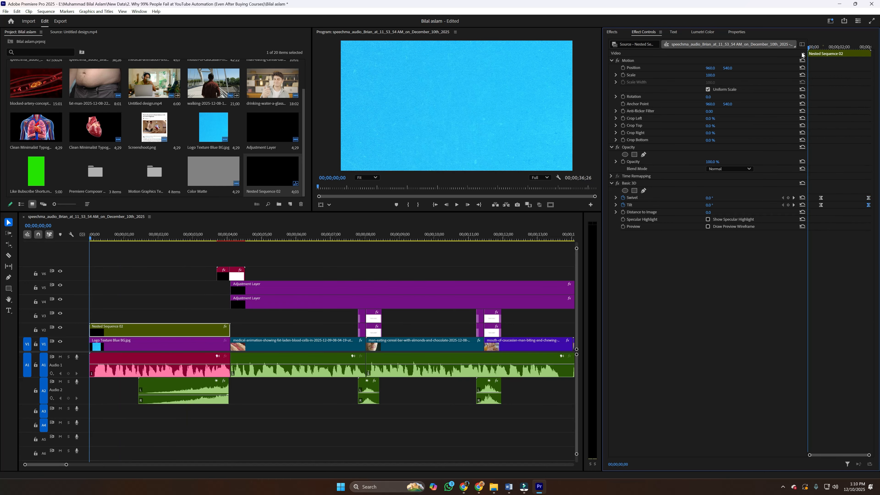
{"action": "key", "text": "space"}
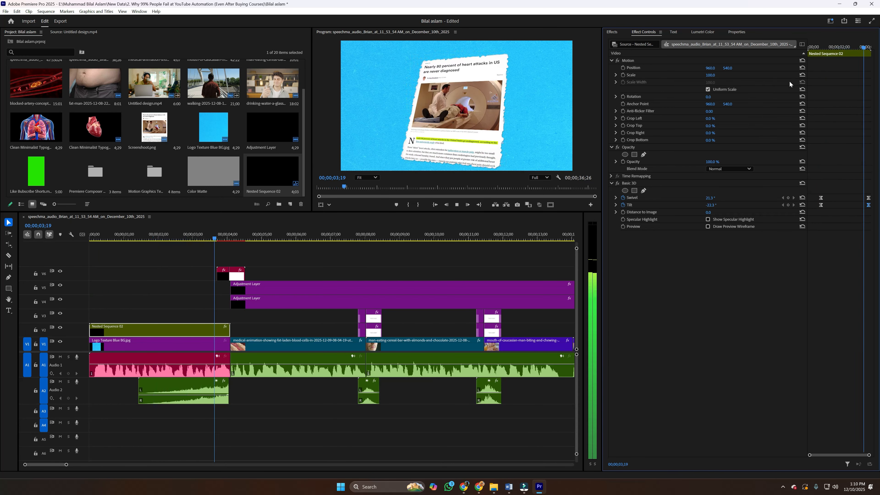
Save the project, deselect all clips, and open the Export page set to H.264 Match Source - Adaptive High Bitrate.
{"action": "key", "text": "ctrl+s"}
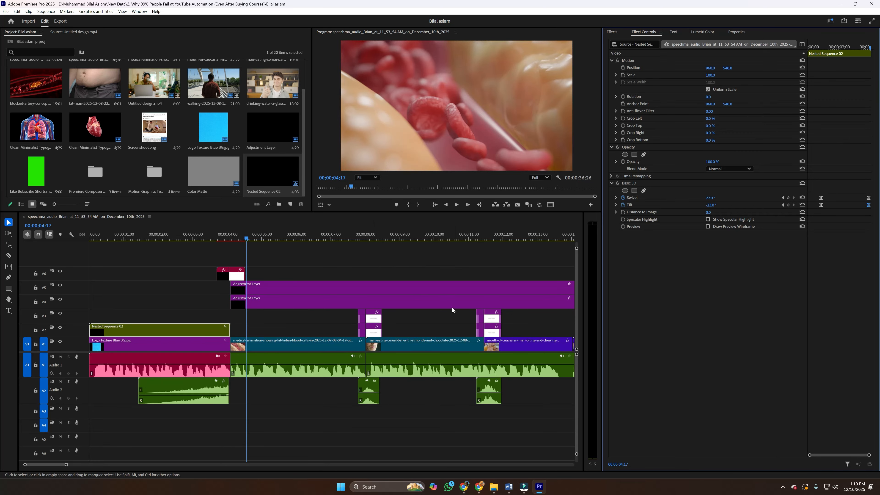
{"action": "left_click_drag", "start_coordinate": [66, 465], "coordinate": [248, 465]}
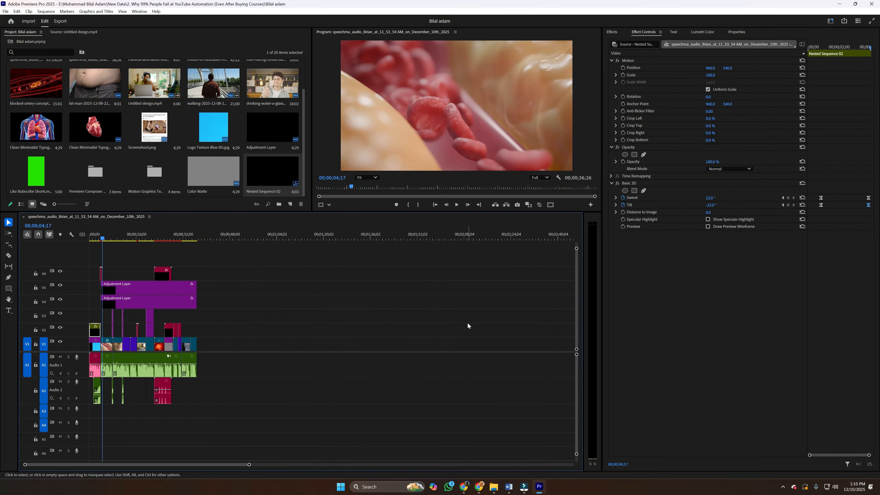
{"action": "left_click", "coordinate": [462, 338]}
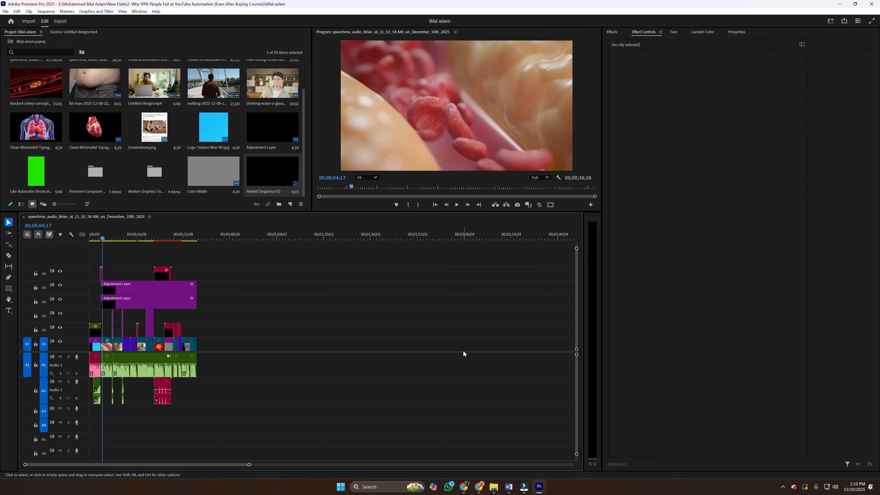
{"action": "key", "text": "ctrl+m"}
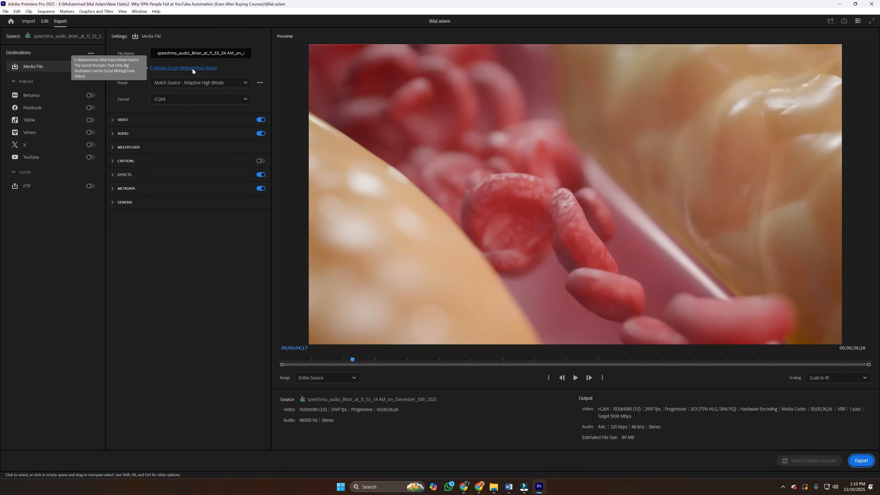
Rename the output file to Health and export the sequence as Health.mp4, glancing at Filmora meanwhile.
{"action": "left_click", "coordinate": [196, 54]}
{"action": "key", "text": "ctrl+a"}
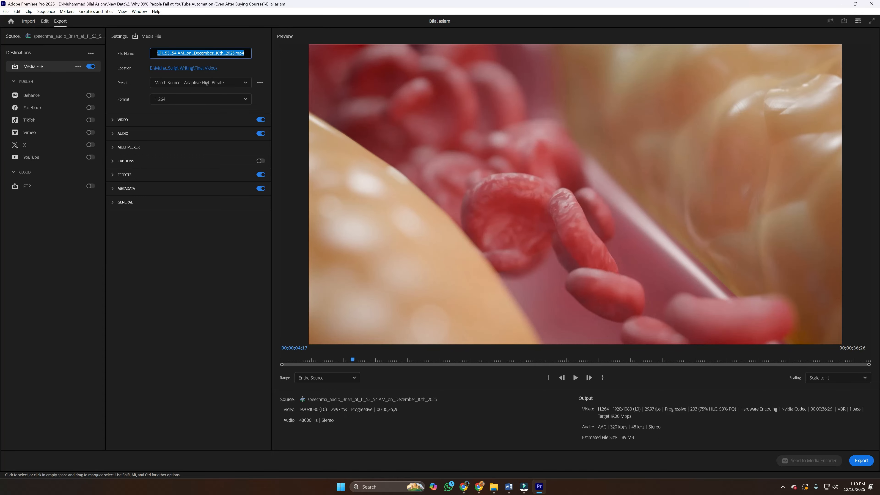
{"action": "type", "text": "Health"}
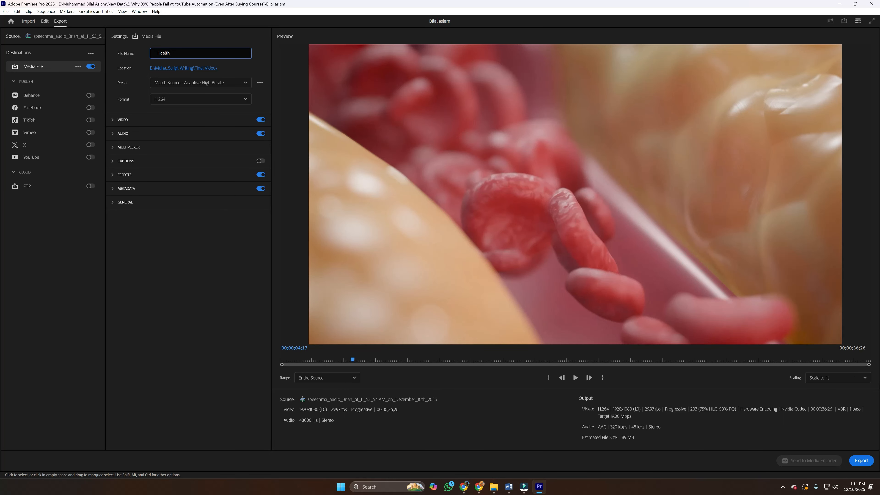
{"action": "left_click", "coordinate": [859, 460]}
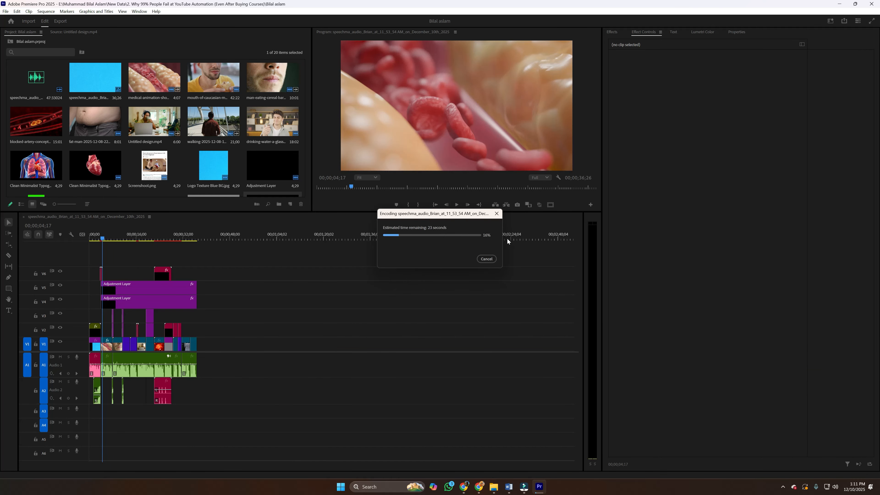
{"action": "left_click", "coordinate": [524, 490]}
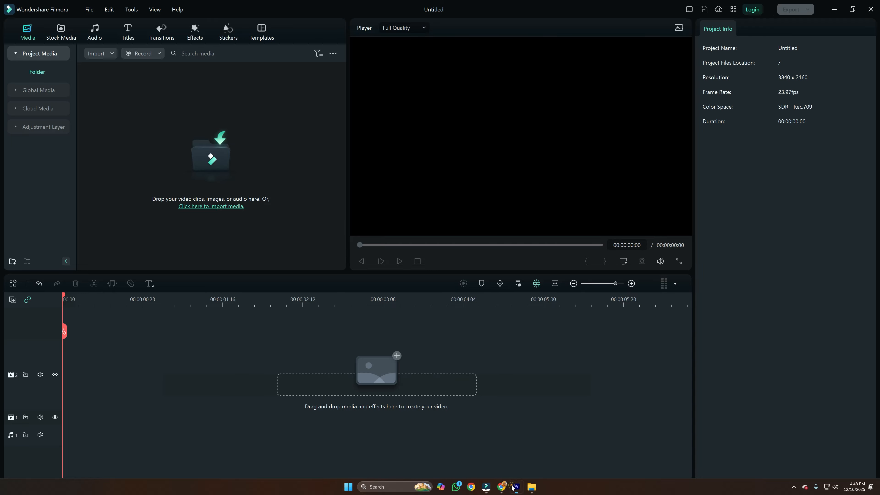
{"action": "left_click", "coordinate": [516, 487]}
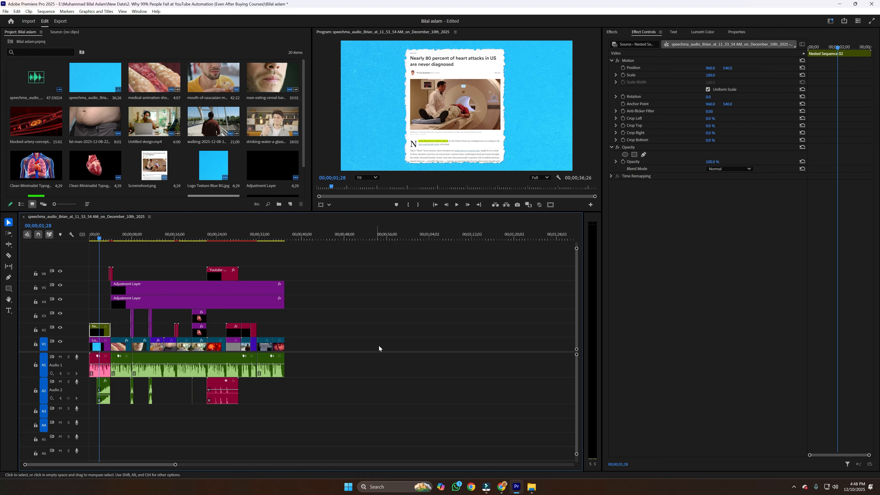
{"action": "left_click_drag", "start_coordinate": [224, 240], "coordinate": [93, 240]}
{"action": "left_click_drag", "start_coordinate": [175, 464], "coordinate": [63, 465]}
{"action": "key", "text": "Home"}
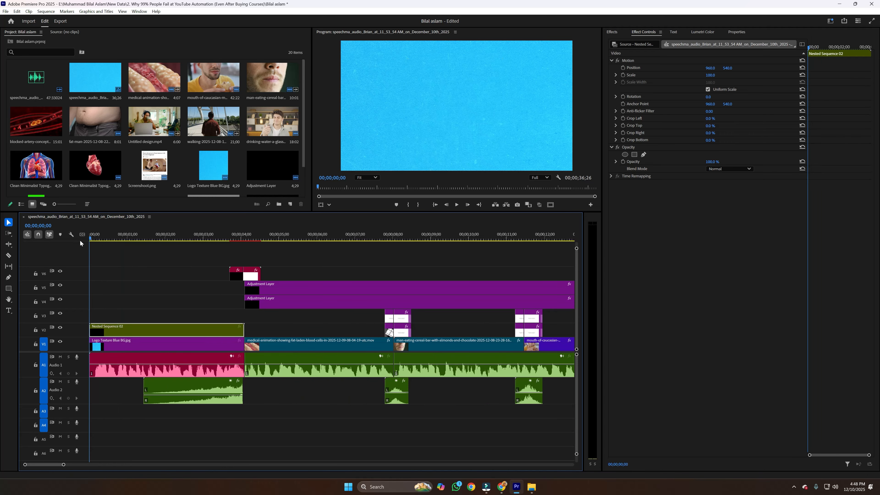
{"action": "key", "text": "space"}
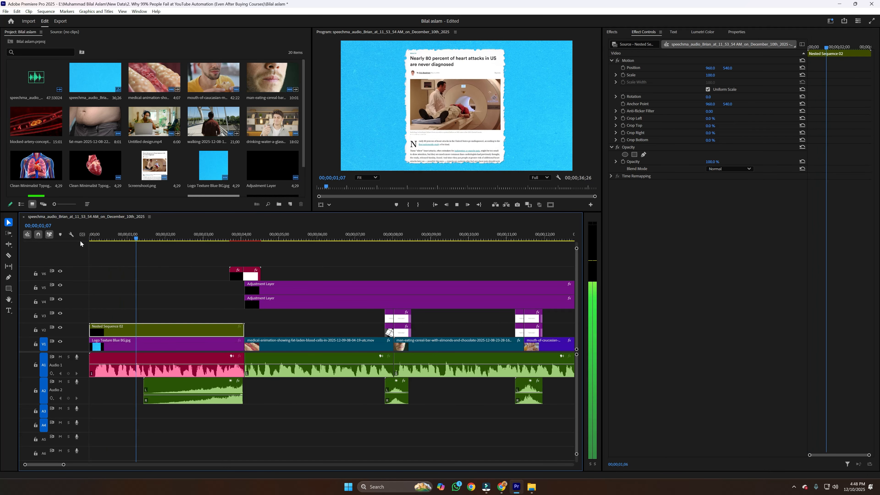
{"action": "key", "text": "space"}
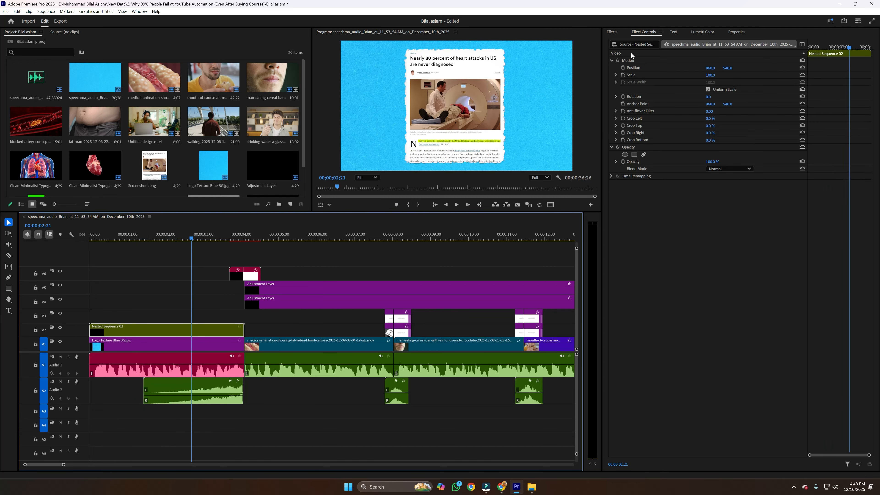
{"action": "left_click", "coordinate": [611, 33]}
Add Basic 3D to Nested Sequence 02, keyframing Swivel 0°→23° and Tilt 0°→-26° from 1;18 to 2;09.
{"action": "left_click", "coordinate": [641, 43]}
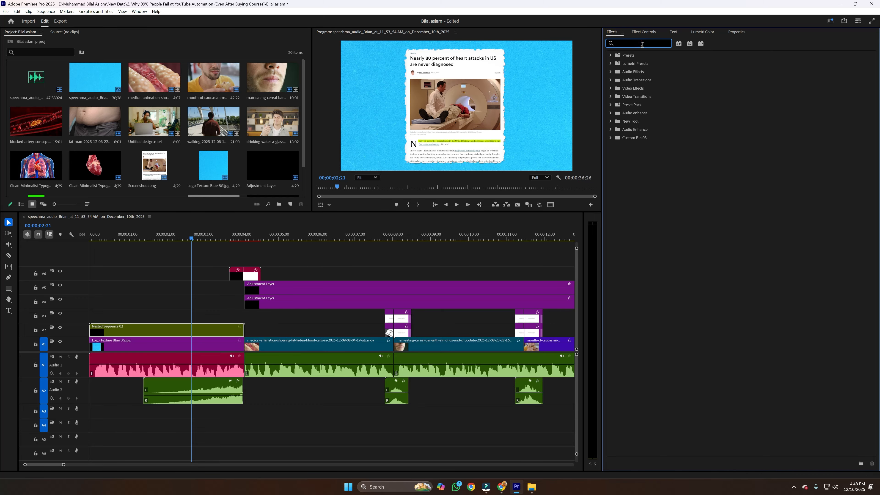
{"action": "type", "text": "3d"}
{"action": "left_click_drag", "start_coordinate": [632, 105], "coordinate": [170, 333]}
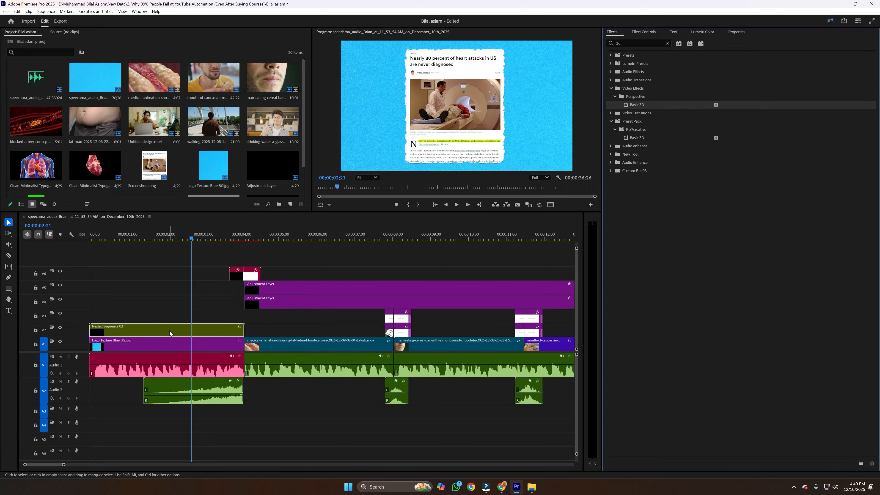
{"action": "left_click", "coordinate": [640, 32]}
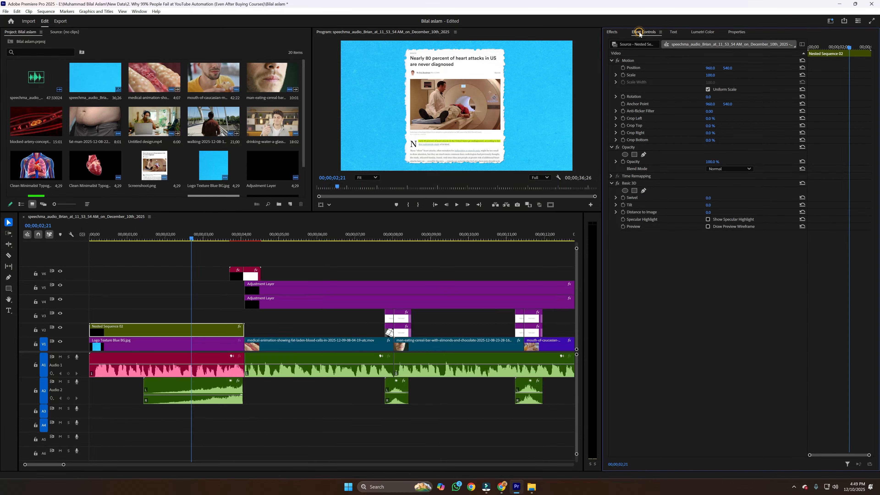
{"action": "mouse_move", "coordinate": [165, 239]}
{"action": "left_mouse_down"}
{"action": "mouse_move", "coordinate": [111, 238]}
{"action": "mouse_move", "coordinate": [165, 238]}
{"action": "mouse_move", "coordinate": [150, 238]}
{"action": "left_mouse_up"}
{"action": "left_click", "coordinate": [623, 198]}
{"action": "left_click", "coordinate": [623, 205]}
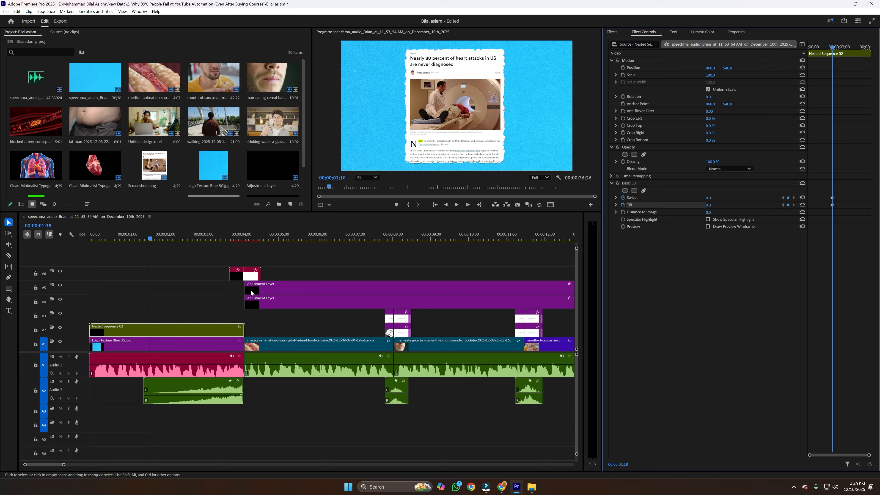
{"action": "left_click_drag", "start_coordinate": [152, 239], "coordinate": [177, 239]}
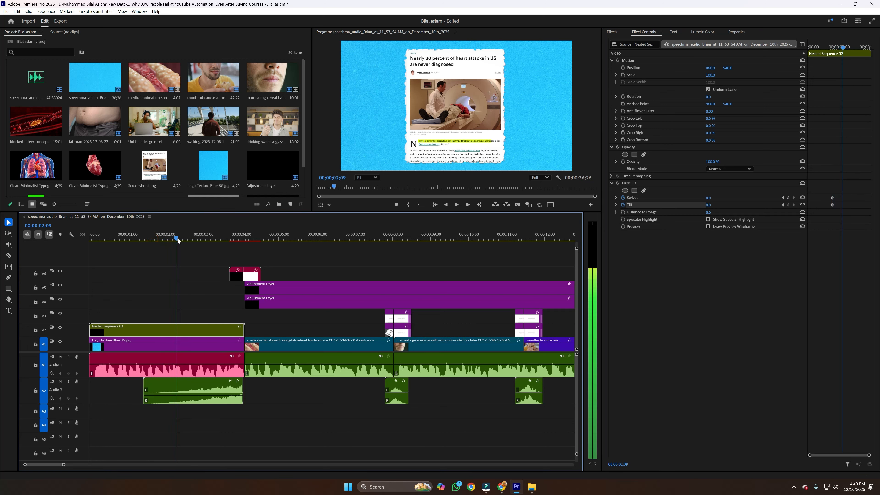
{"action": "mouse_move", "coordinate": [709, 198]}
{"action": "left_mouse_down"}
{"action": "mouse_move", "coordinate": [716, 199]}
{"action": "mouse_move", "coordinate": [700, 205]}
{"action": "left_mouse_up"}
{"action": "left_click_drag", "start_coordinate": [711, 205], "coordinate": [709, 205]}
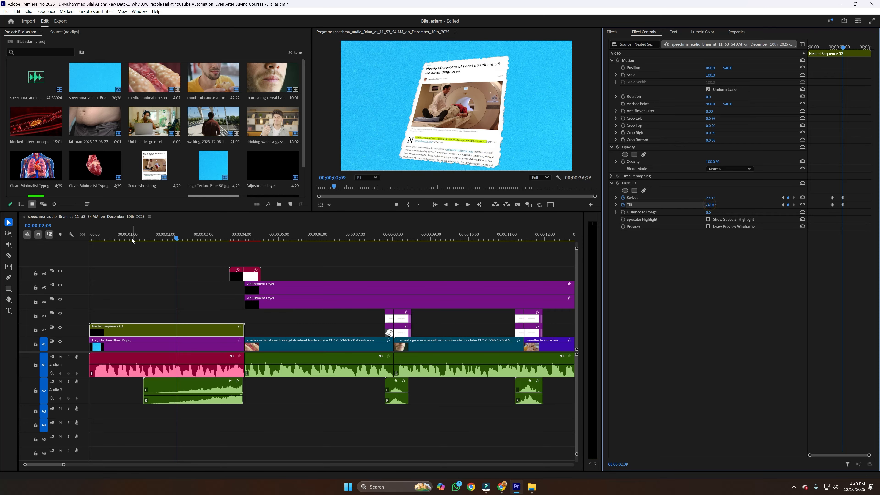
Move the starting Swivel/Tilt keyframes earlier and the ending ones later, replaying the tilt animation.
{"action": "left_click", "coordinate": [123, 238]}
{"action": "key", "text": "space"}
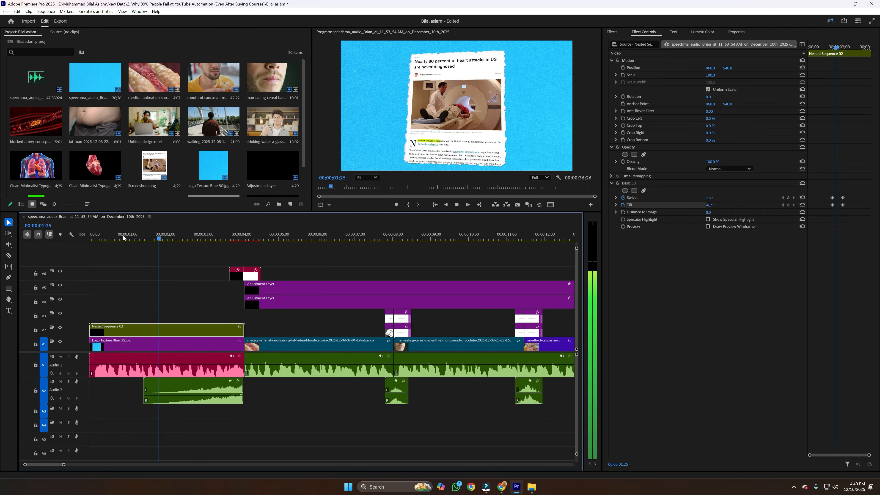
{"action": "key", "text": "space"}
{"action": "left_click_drag", "start_coordinate": [827, 190], "coordinate": [814, 208]}
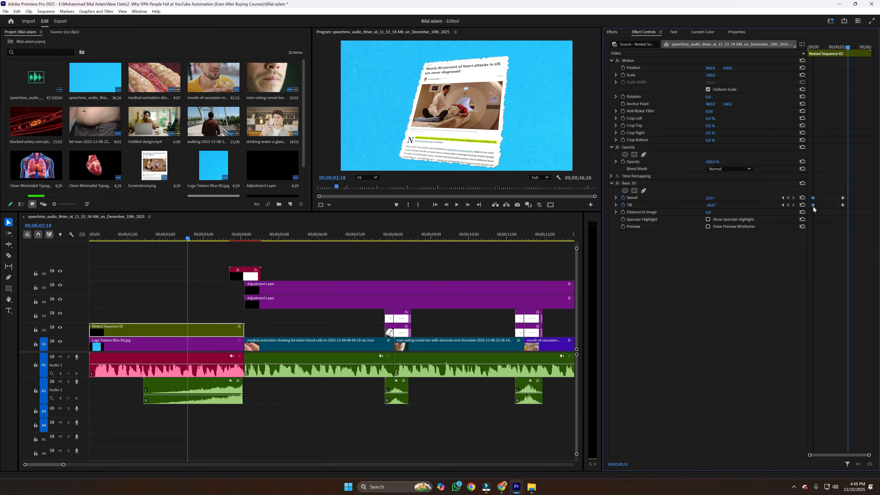
{"action": "mouse_move", "coordinate": [868, 192]}
{"action": "left_mouse_down"}
{"action": "mouse_move", "coordinate": [839, 210]}
{"action": "mouse_move", "coordinate": [860, 204]}
{"action": "left_mouse_up"}
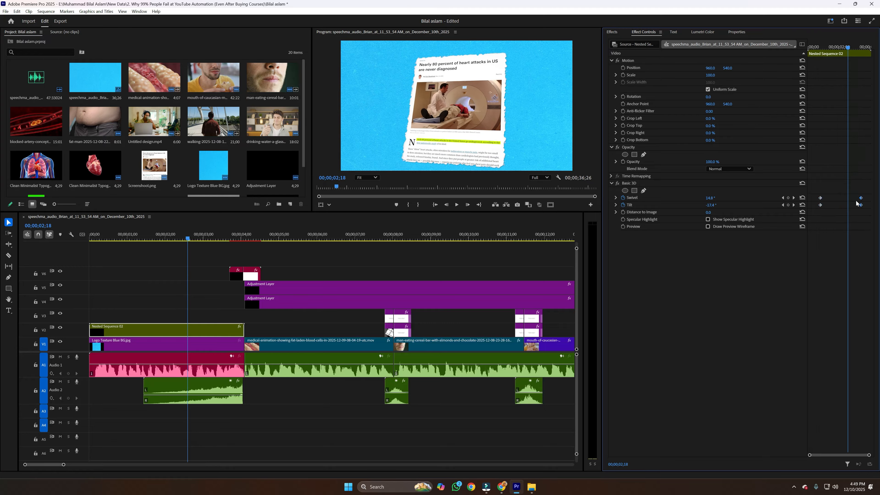
{"action": "left_click", "coordinate": [811, 47]}
{"action": "key", "text": "space"}
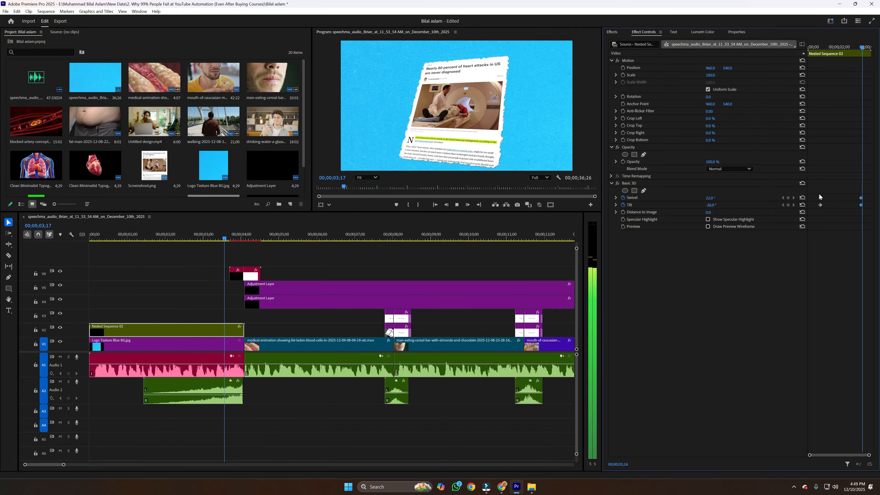
{"action": "key", "text": "space"}
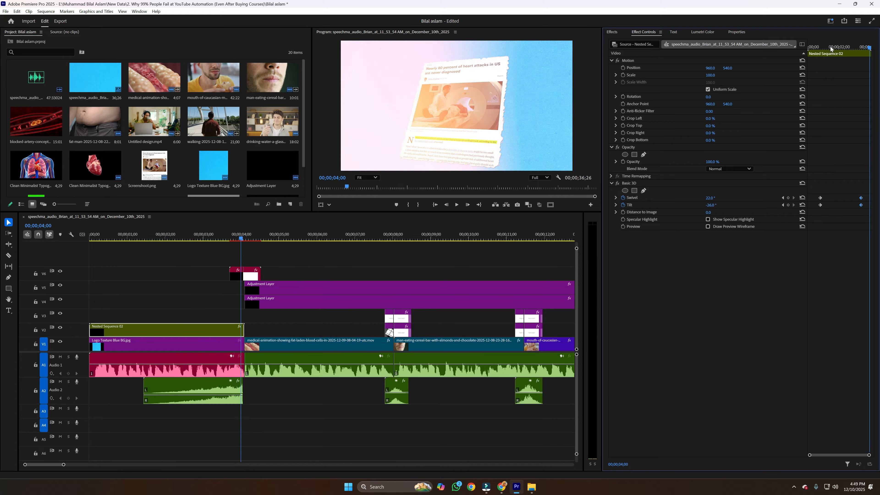
{"action": "left_click", "coordinate": [813, 47]}
{"action": "key", "text": "space"}
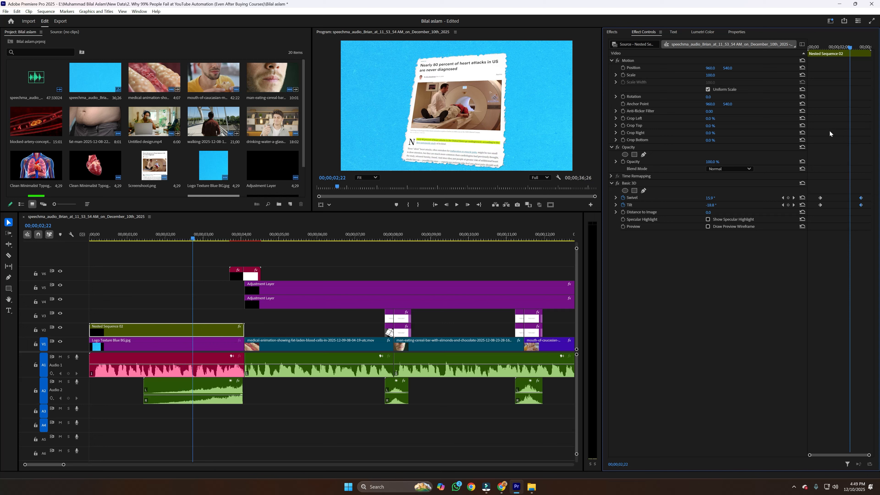
Keyframe Scale growing from 100 to about 112 on the article card and preview it.
{"action": "left_click", "coordinate": [623, 75]}
{"action": "key", "text": "space"}
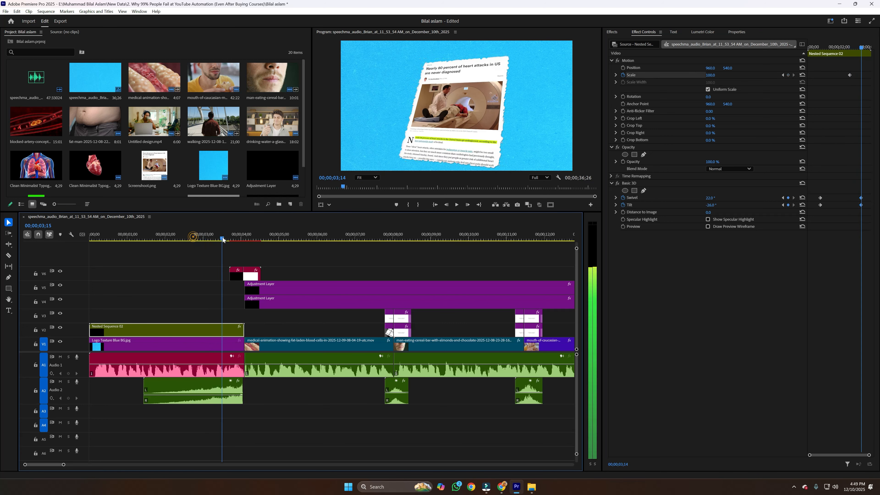
{"action": "left_click_drag", "start_coordinate": [715, 75], "coordinate": [720, 75]}
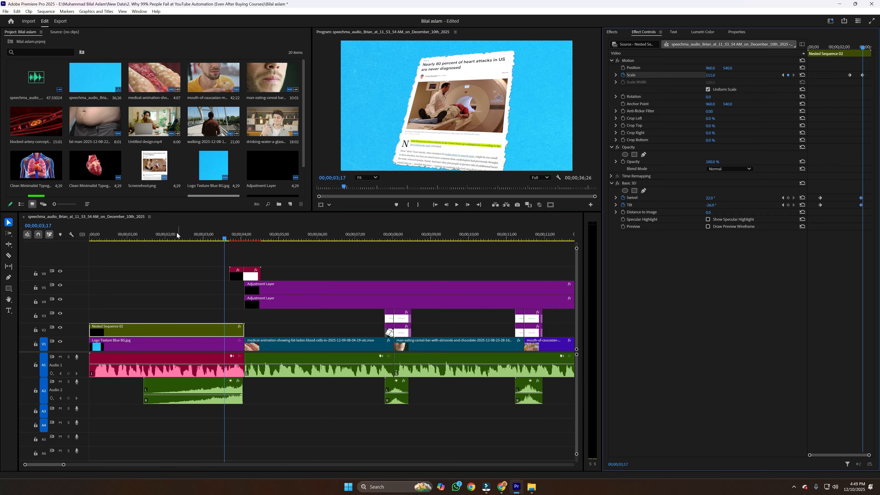
{"action": "left_click", "coordinate": [167, 234]}
{"action": "key", "text": "space"}
{"action": "key", "text": "space"}
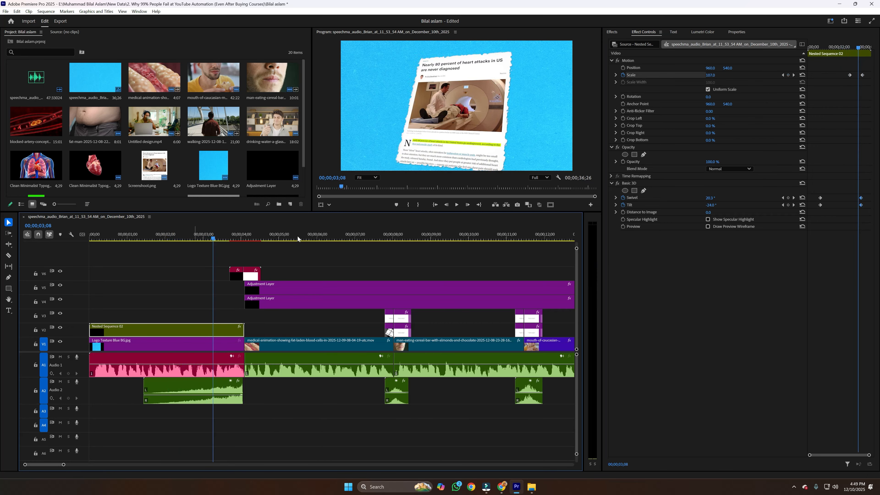
{"action": "left_click_drag", "start_coordinate": [829, 49], "coordinate": [833, 75]}
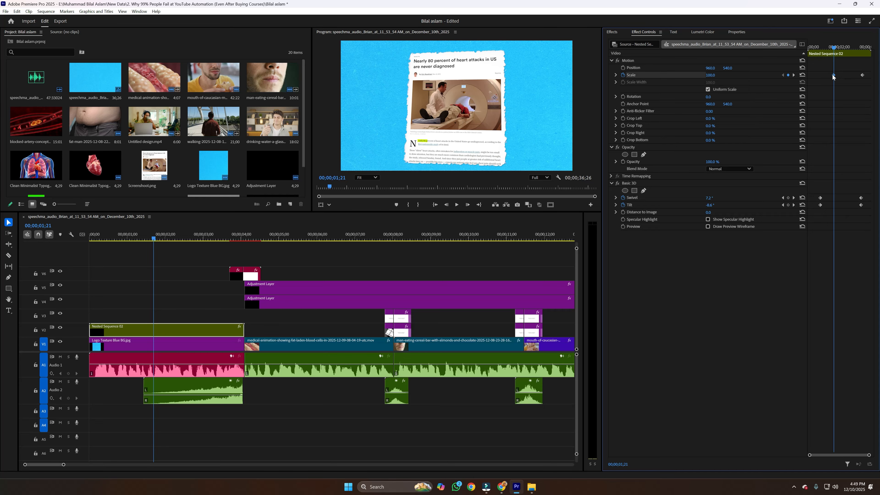
{"action": "right_click", "coordinate": [833, 76]}
Ease both Scale keyframes and play back the smoothed scale animation.
{"action": "left_click", "coordinate": [840, 184]}
{"action": "right_click", "coordinate": [862, 75]}
{"action": "left_click", "coordinate": [852, 184]}
{"action": "left_click", "coordinate": [817, 48]}
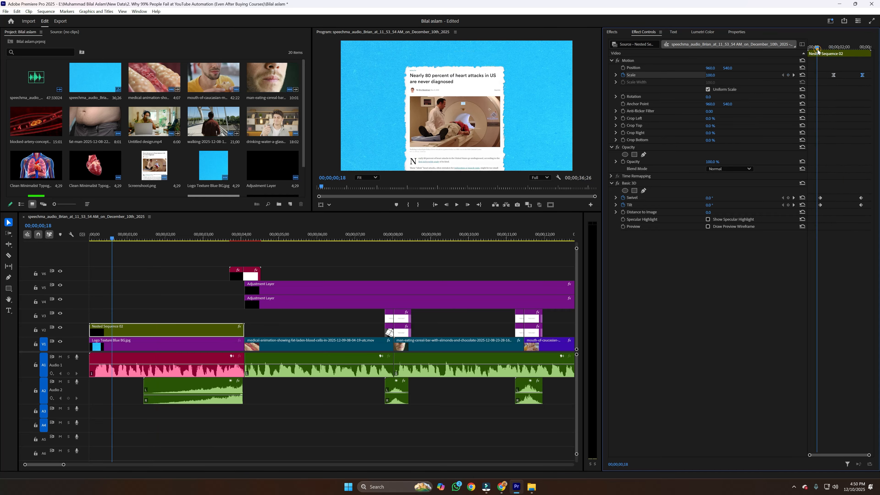
{"action": "key", "text": "space"}
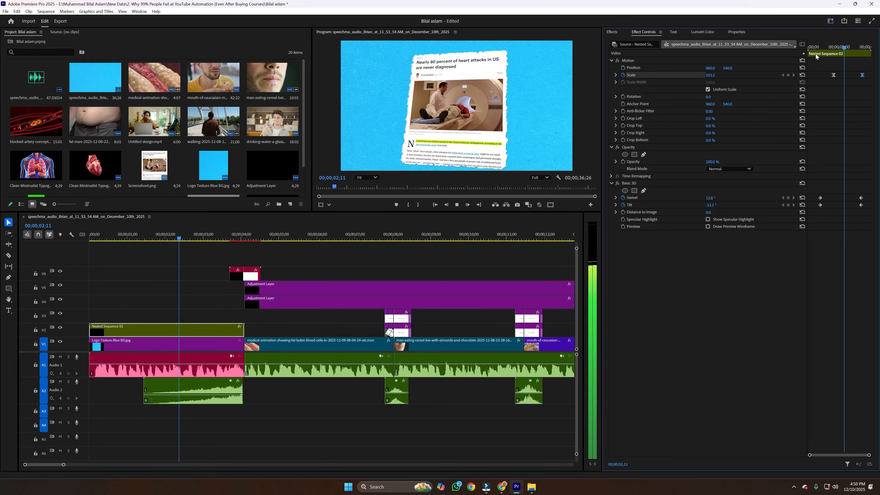
Save the project and preview the sequence from the intro through the man-eating clip at 12;08.
{"action": "key", "text": "space"}
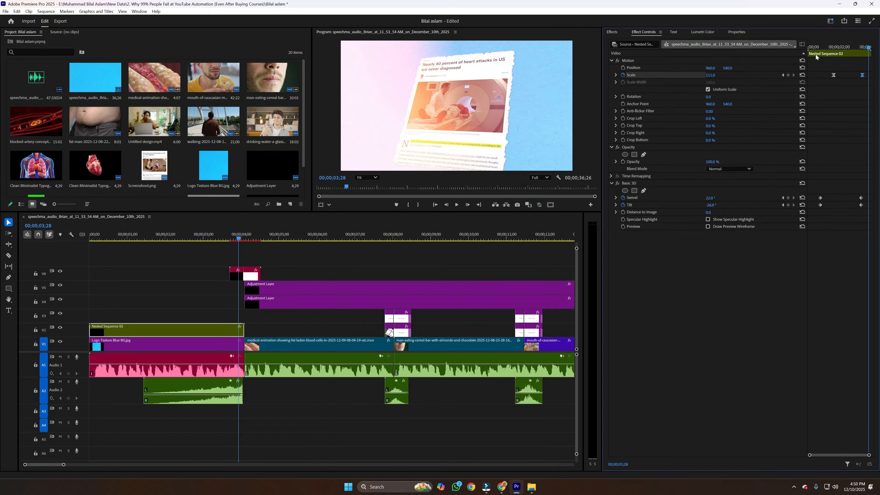
{"action": "key", "text": "ctrl+s"}
{"action": "left_click_drag", "start_coordinate": [64, 465], "coordinate": [78, 466]}
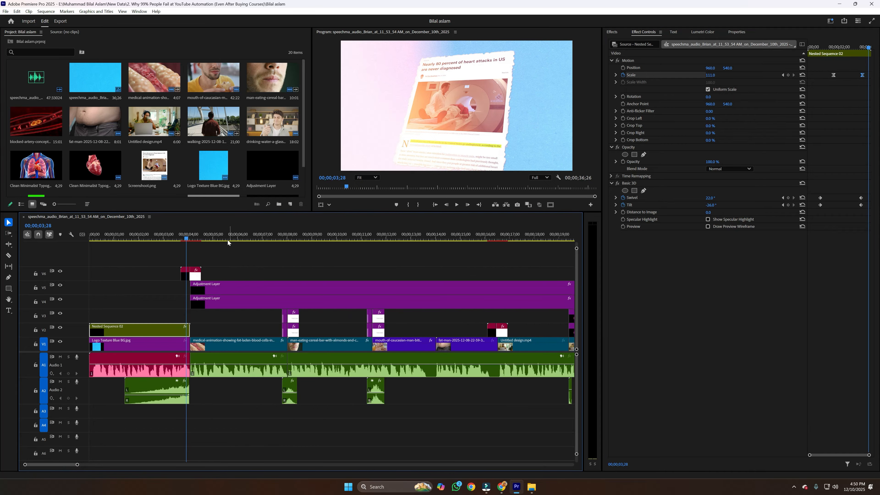
{"action": "left_click", "coordinate": [214, 236]}
{"action": "key", "text": "space"}
{"action": "left_click", "coordinate": [316, 233]}
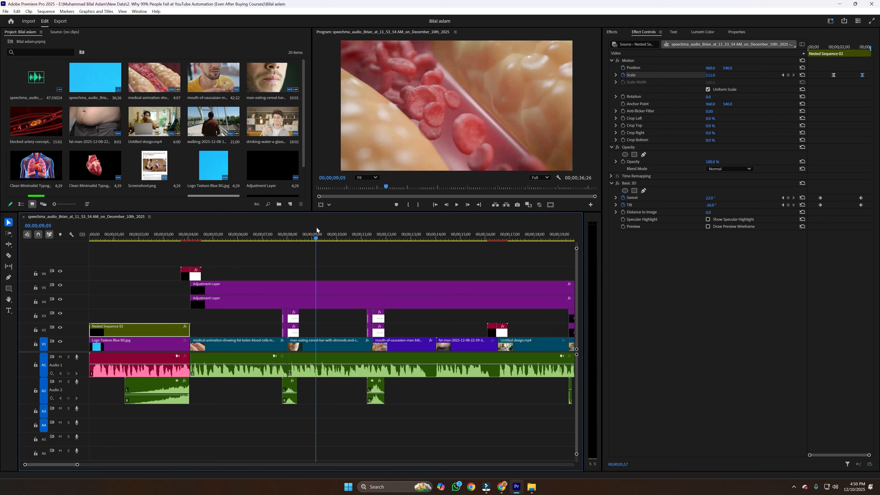
{"action": "key", "text": "space"}
{"action": "left_click", "coordinate": [392, 237]}
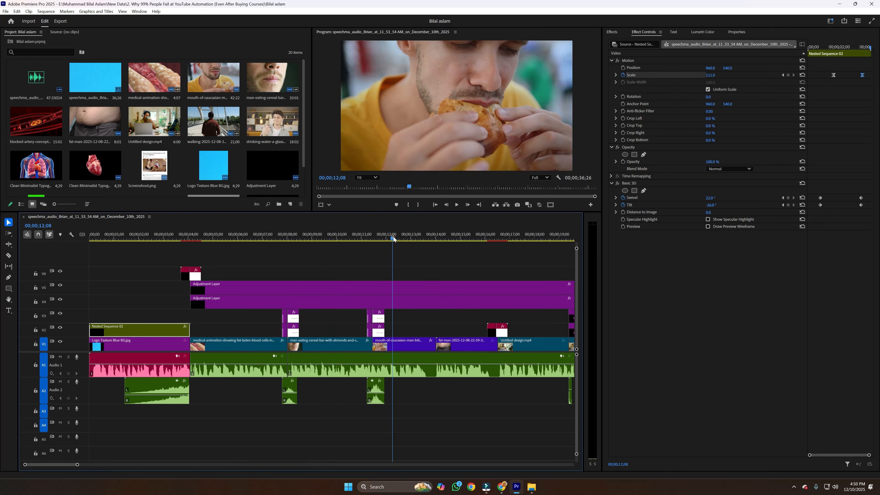
{"action": "key", "text": "space"}
{"action": "left_click_drag", "start_coordinate": [176, 250], "coordinate": [355, 289]}
{"action": "key", "text": "ctrl+z"}
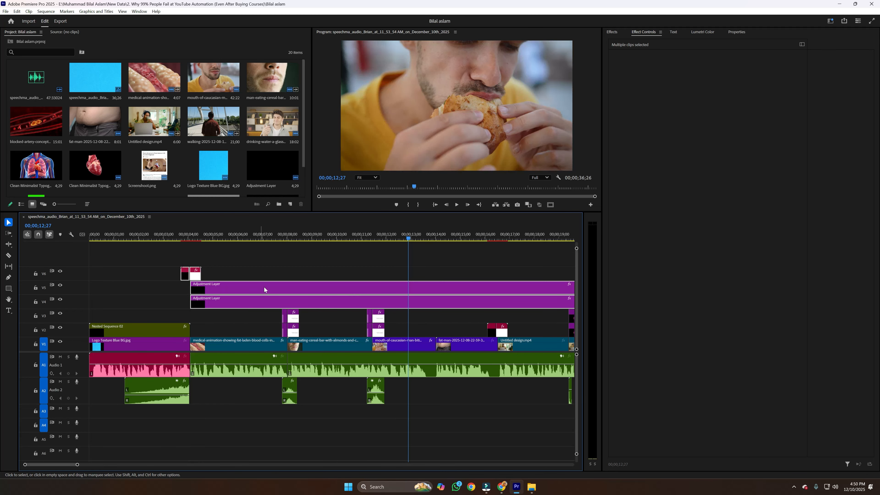
Move the V4–V6 clips and adjustment layers up one track, then the small V2/V3 clips near 11;15.
{"action": "mouse_move", "coordinate": [283, 287]}
{"action": "left_mouse_down"}
{"action": "mouse_move", "coordinate": [282, 273]}
{"action": "mouse_move", "coordinate": [287, 284]}
{"action": "left_mouse_up"}
{"action": "left_click_drag", "start_coordinate": [164, 253], "coordinate": [317, 277]}
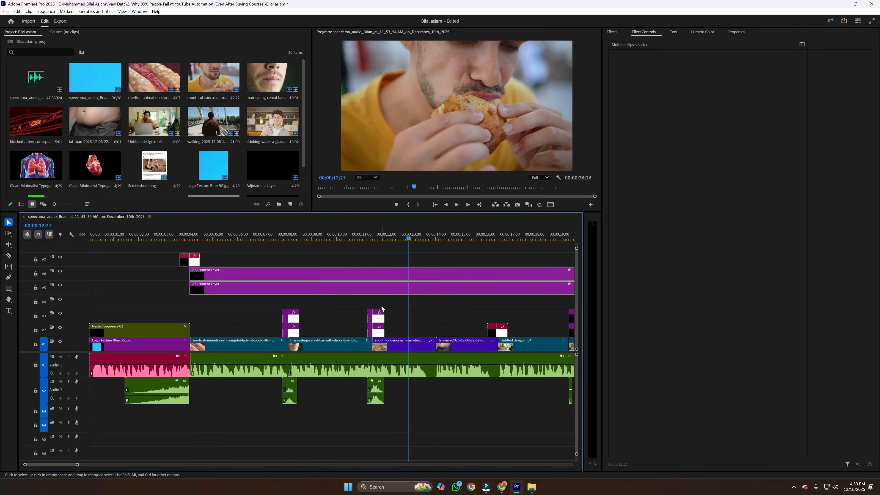
{"action": "left_click_drag", "start_coordinate": [389, 305], "coordinate": [376, 331]}
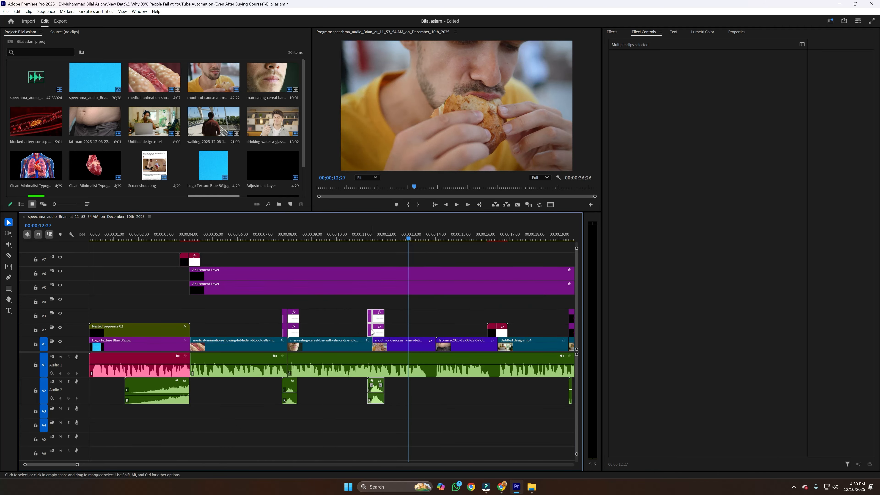
{"action": "right_click", "coordinate": [377, 330]}
{"action": "left_click", "coordinate": [400, 223]}
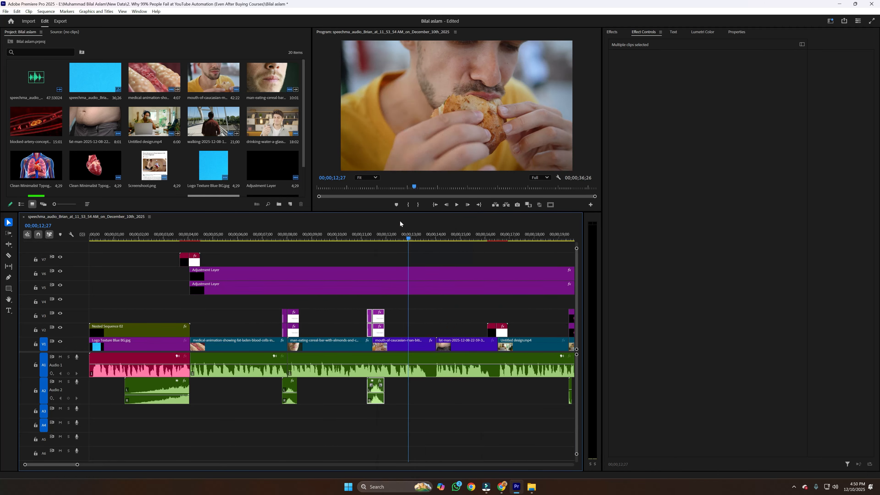
{"action": "left_click_drag", "start_coordinate": [352, 308], "coordinate": [377, 324]}
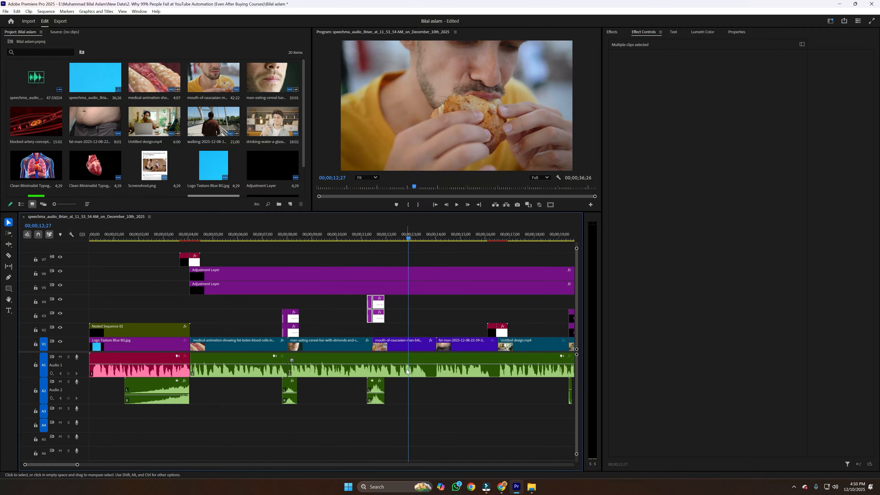
Preview the vintage film-frame green-screen video from the FILM Burns folder.
{"action": "mouse_move", "coordinate": [531, 487]}
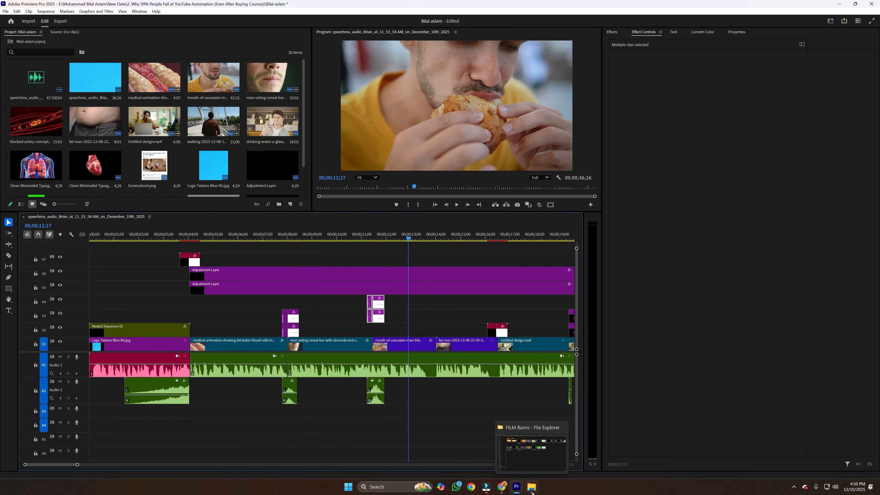
{"action": "left_click", "coordinate": [526, 460]}
{"action": "double_click", "coordinate": [528, 191]}
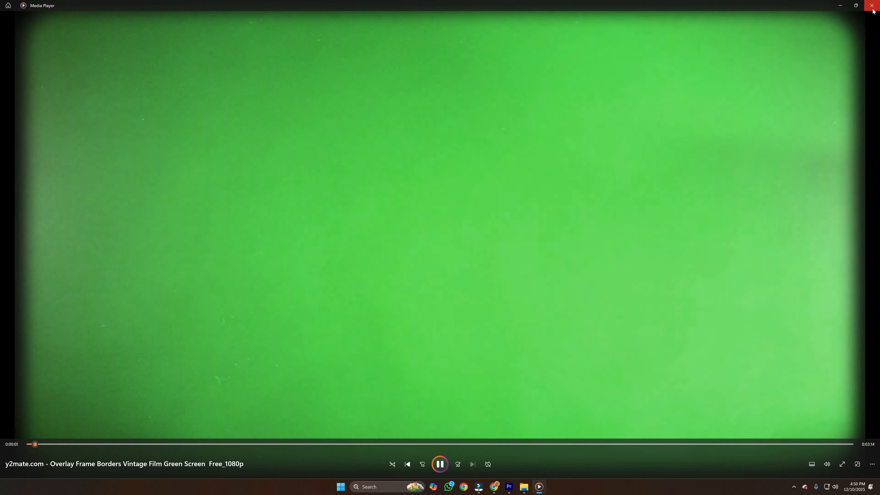
{"action": "left_click", "coordinate": [872, 5]}
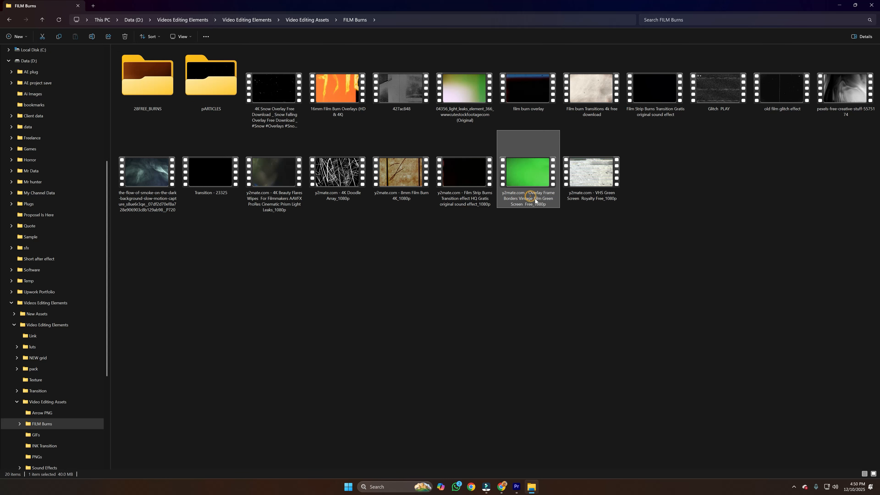
Import the green-screen overlay video into Premiere's Project panel.
{"action": "left_click", "coordinate": [535, 200]}
{"action": "left_click", "coordinate": [533, 198]}
{"action": "left_click_drag", "start_coordinate": [529, 193], "coordinate": [239, 162]}
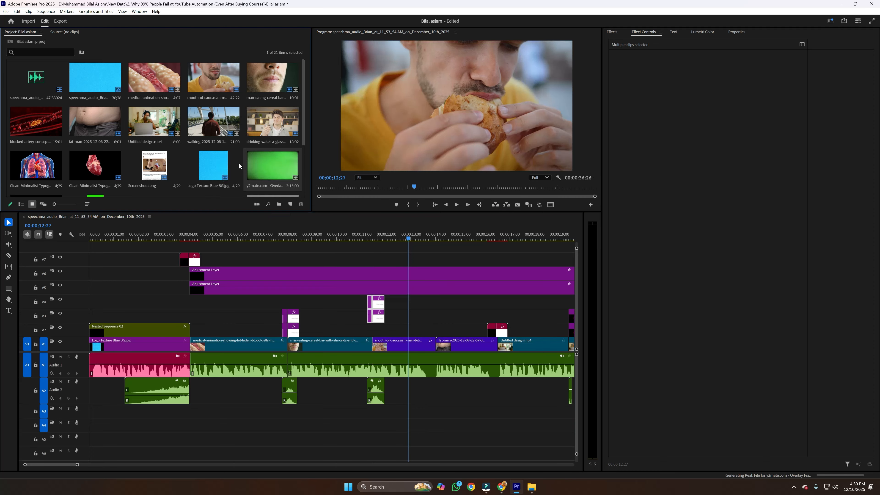
Load the green-screen clip in the Source monitor and set its out point at 17;05.
{"action": "double_click", "coordinate": [267, 166]}
{"action": "left_click", "coordinate": [28, 184]}
{"action": "left_click_drag", "start_coordinate": [29, 187], "coordinate": [31, 187]}
{"action": "left_click", "coordinate": [116, 205]}
Trim the source to 7;10 and place it on V2 above the man-eating clip.
{"action": "left_click_drag", "start_coordinate": [149, 177], "coordinate": [146, 142]}
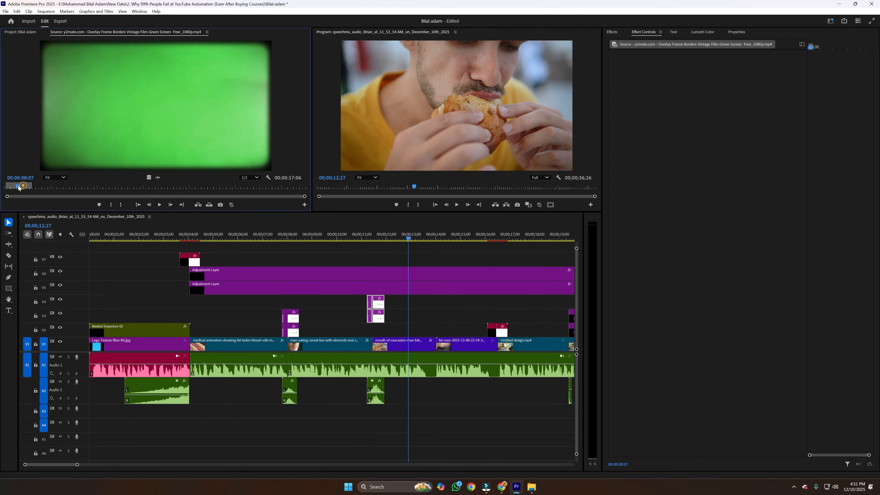
{"action": "left_click", "coordinate": [119, 205]}
{"action": "left_click_drag", "start_coordinate": [149, 178], "coordinate": [110, 147]}
{"action": "left_click_drag", "start_coordinate": [148, 177], "coordinate": [435, 332]}
Try Multiply blend mode on the V2 overlay, undo it, then clear the Effects search text.
{"action": "left_click", "coordinate": [419, 334]}
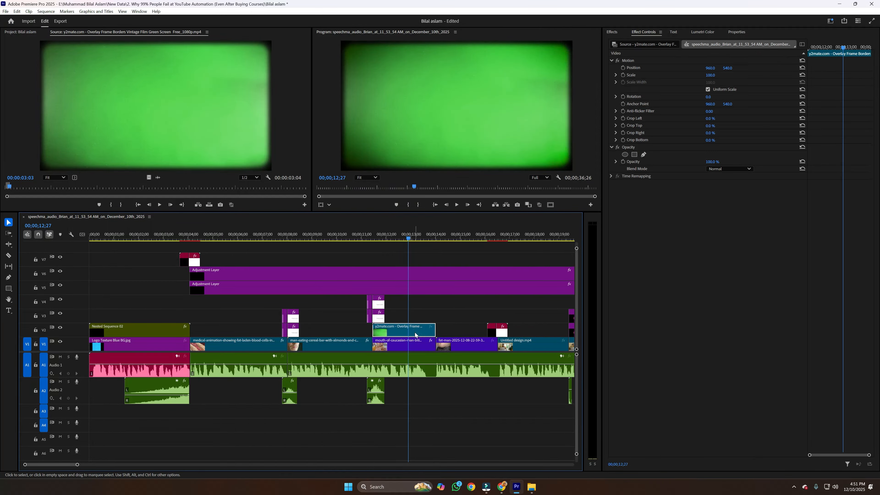
{"action": "left_click", "coordinate": [723, 169]}
{"action": "left_click", "coordinate": [717, 208]}
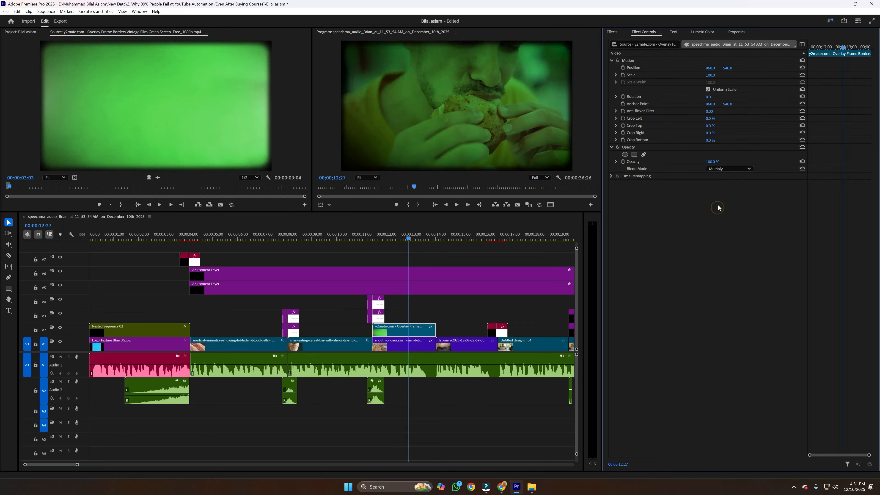
{"action": "key", "text": "ctrl+z"}
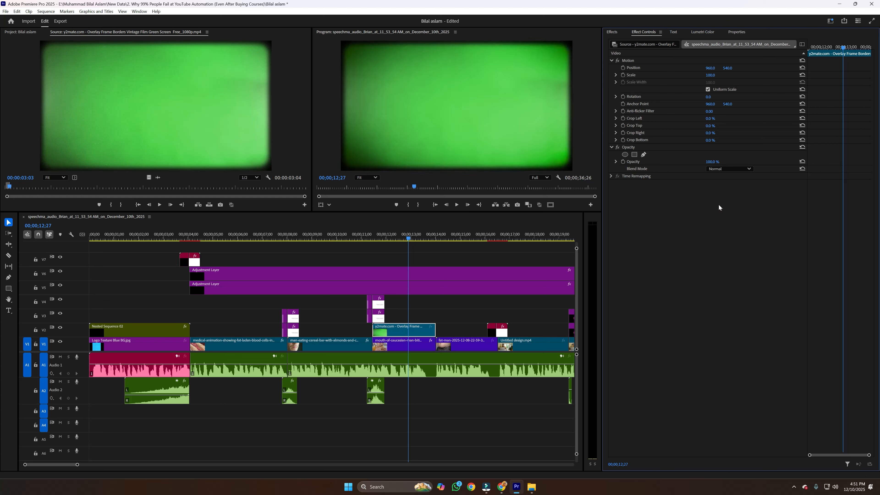
{"action": "left_click", "coordinate": [719, 170]}
{"action": "left_click", "coordinate": [724, 212]}
{"action": "key", "text": "ctrl+z"}
{"action": "left_click", "coordinate": [613, 32]}
{"action": "double_click", "coordinate": [627, 42]}
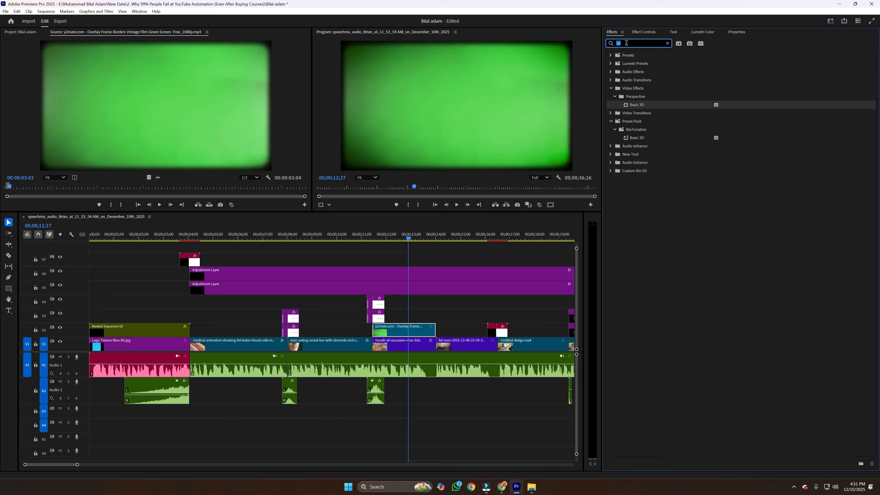
Search Effects for 'color' and apply Color Key to the green-screen overlay.
{"action": "type", "text": "color"}
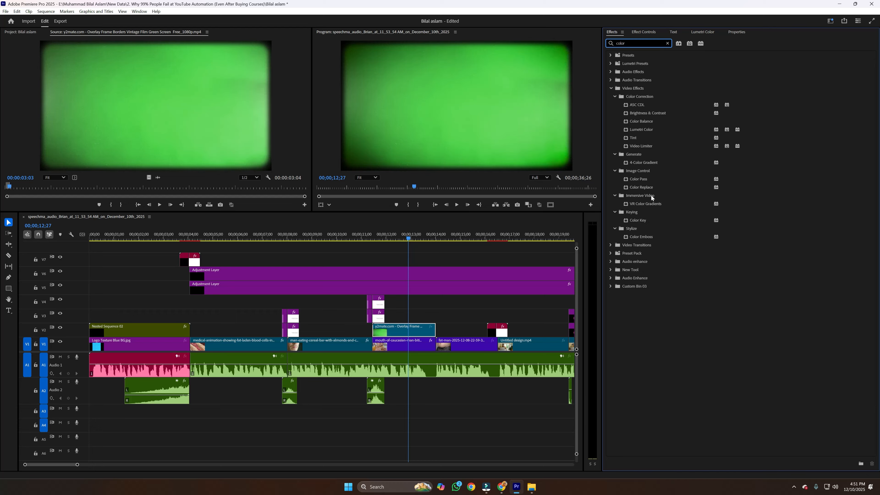
{"action": "left_click_drag", "start_coordinate": [639, 220], "coordinate": [413, 331]}
{"action": "left_click", "coordinate": [648, 32]}
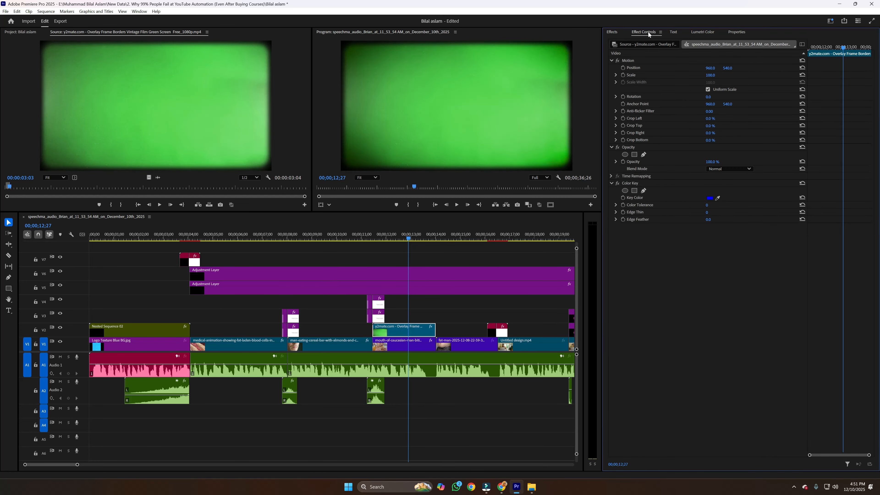
{"action": "left_click", "coordinate": [610, 32]}
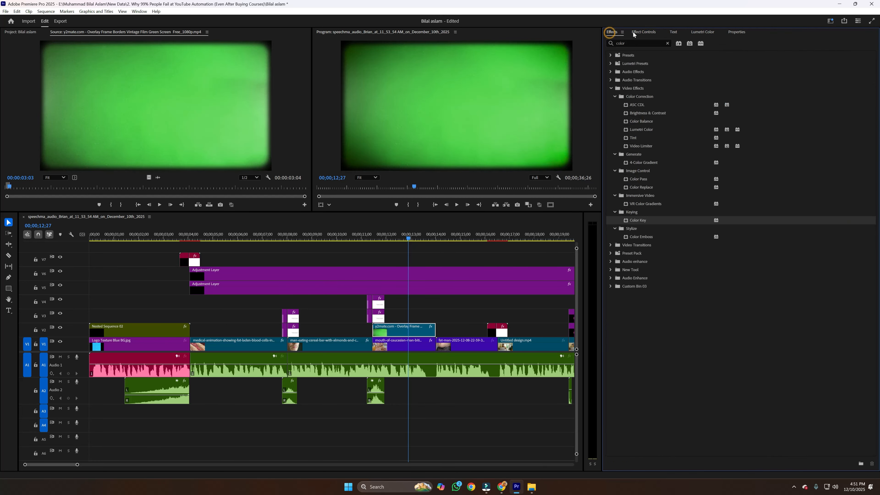
{"action": "left_click", "coordinate": [646, 33]}
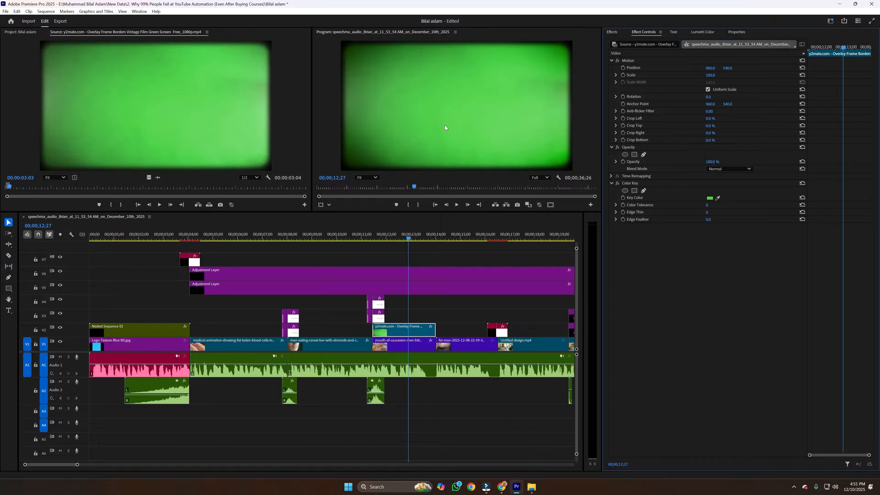
Raise Color Tolerance and adjust Edge Thin, replaying the keyed overlay to check it.
{"action": "left_click_drag", "start_coordinate": [710, 207], "coordinate": [774, 208]}
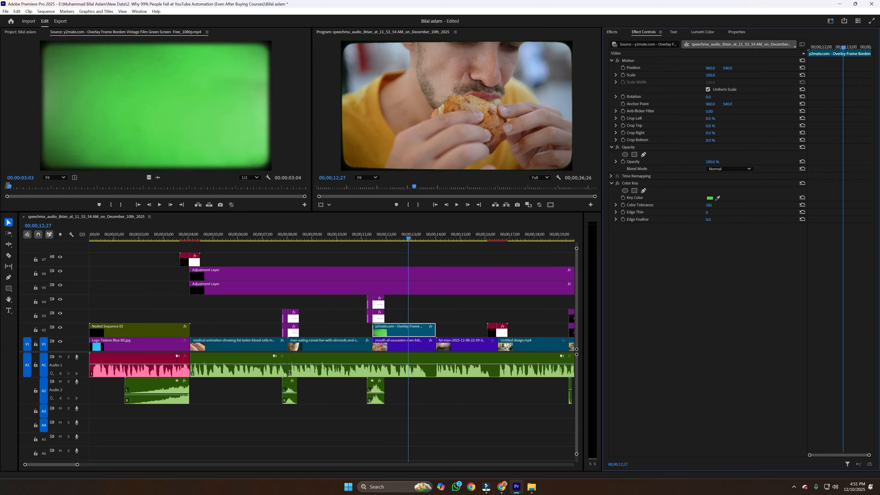
{"action": "left_click", "coordinate": [379, 236]}
{"action": "key", "text": "space"}
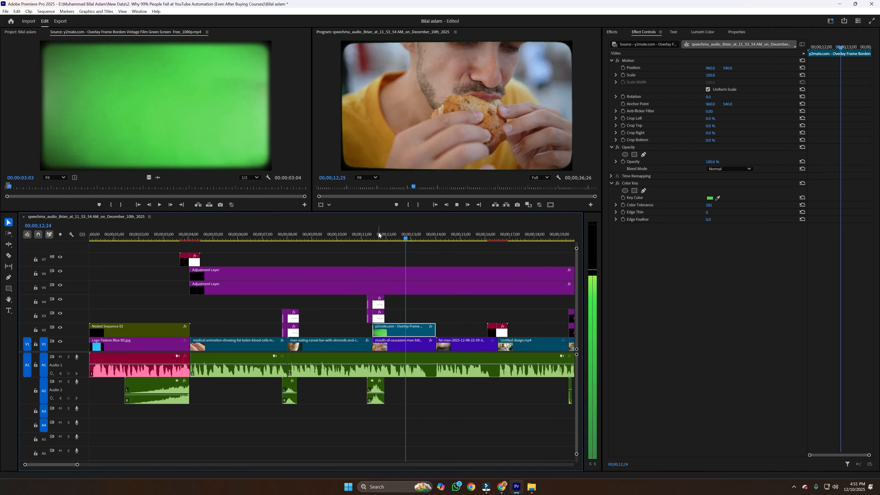
{"action": "key", "text": "space"}
{"action": "left_click_drag", "start_coordinate": [711, 212], "coordinate": [710, 212]}
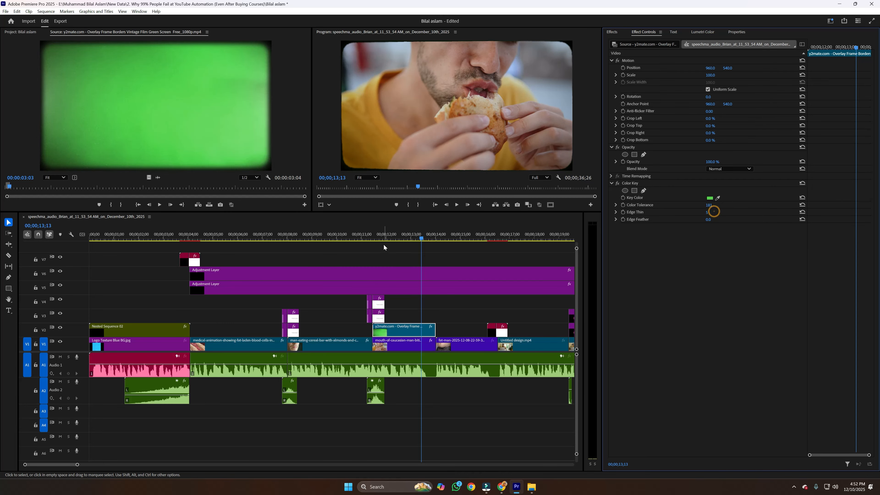
{"action": "left_click", "coordinate": [382, 238]}
{"action": "key", "text": "space"}
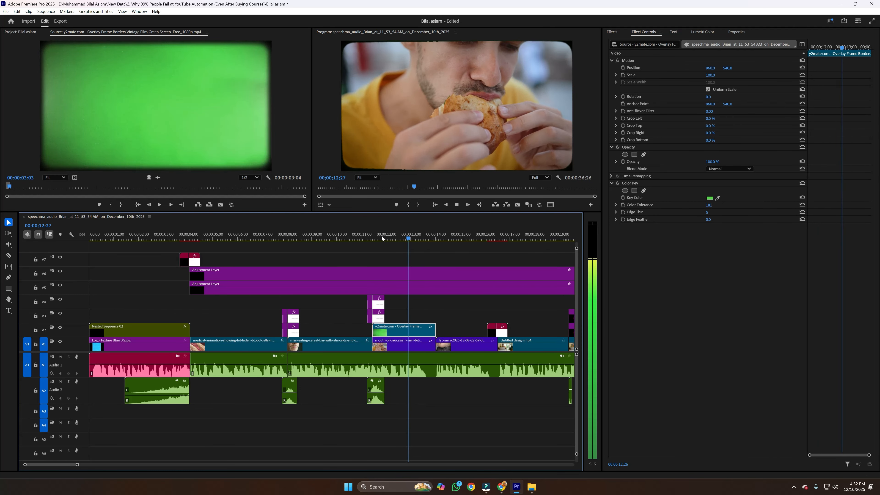
{"action": "key", "text": "space"}
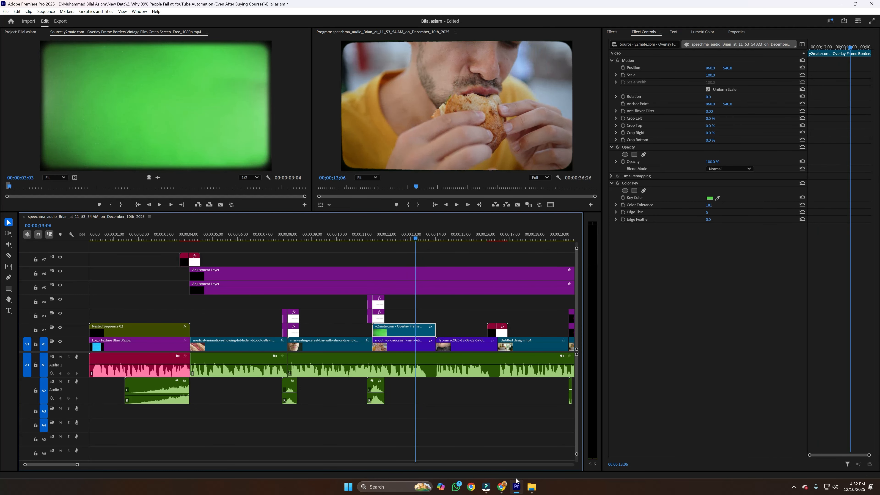
Open the pARTICLES folder and load the Dust Particles video into Premiere's Source monitor.
{"action": "mouse_move", "coordinate": [530, 490]}
{"action": "left_click", "coordinate": [527, 436]}
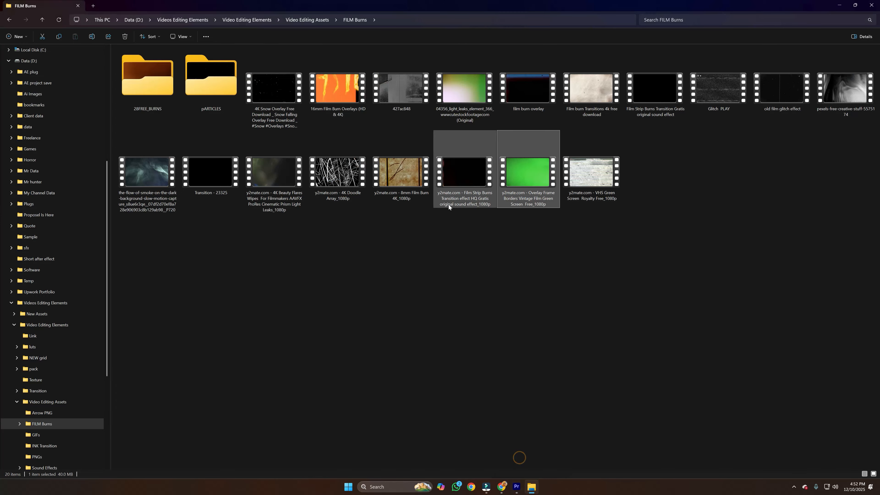
{"action": "double_click", "coordinate": [214, 92]}
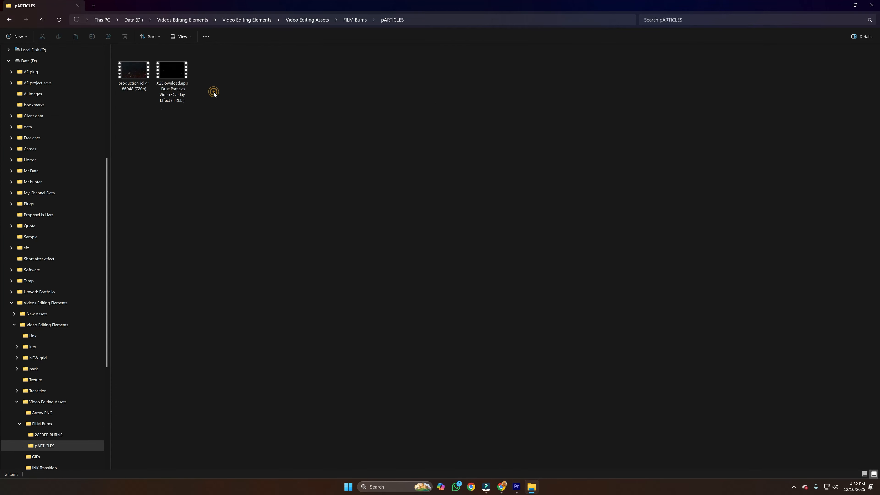
{"action": "left_click_drag", "start_coordinate": [174, 91], "coordinate": [490, 436]}
{"action": "left_click_drag", "start_coordinate": [218, 199], "coordinate": [160, 146]}
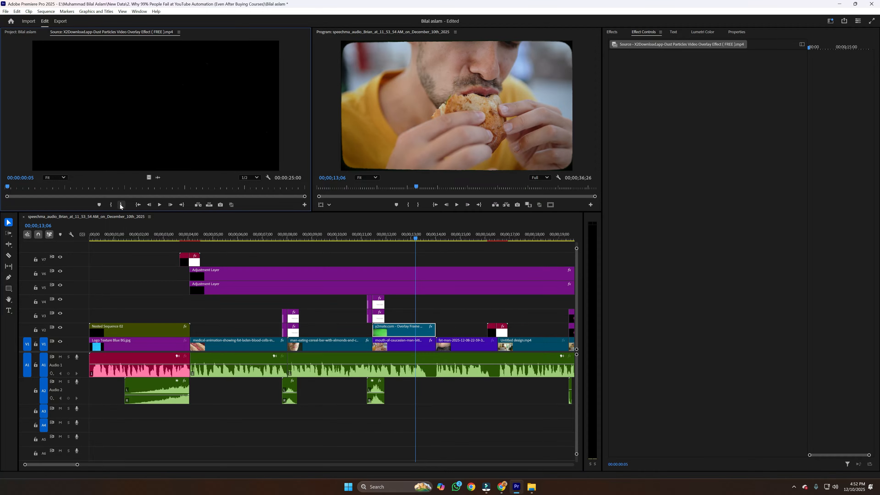
Place the Dust Particles clip on V3 near 11;15, shifting upper clips up, and scale it up.
{"action": "left_click_drag", "start_coordinate": [149, 177], "coordinate": [404, 316]}
{"action": "left_click_drag", "start_coordinate": [162, 250], "coordinate": [264, 276]}
{"action": "left_click_drag", "start_coordinate": [332, 293], "coordinate": [377, 318]}
{"action": "left_click_drag", "start_coordinate": [379, 319], "coordinate": [435, 318]}
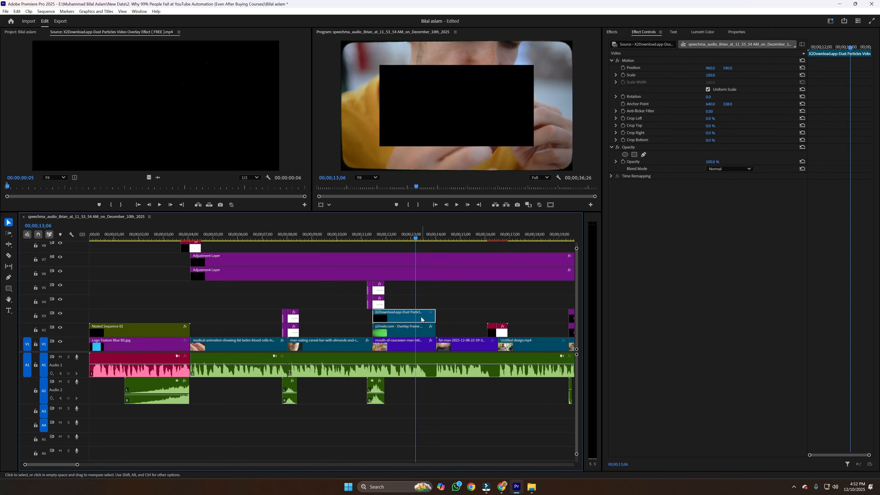
{"action": "left_click", "coordinate": [481, 124]}
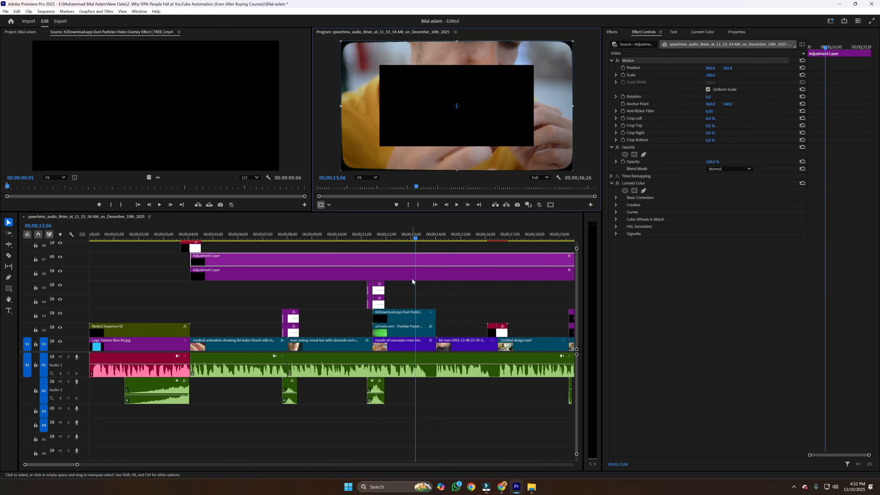
{"action": "left_click", "coordinate": [399, 319]}
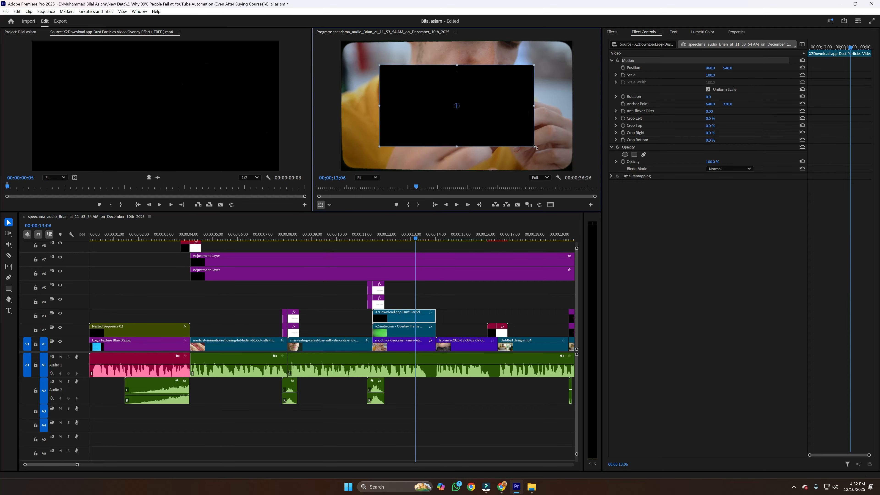
{"action": "left_click_drag", "start_coordinate": [535, 149], "coordinate": [577, 171]}
{"action": "key", "text": "space"}
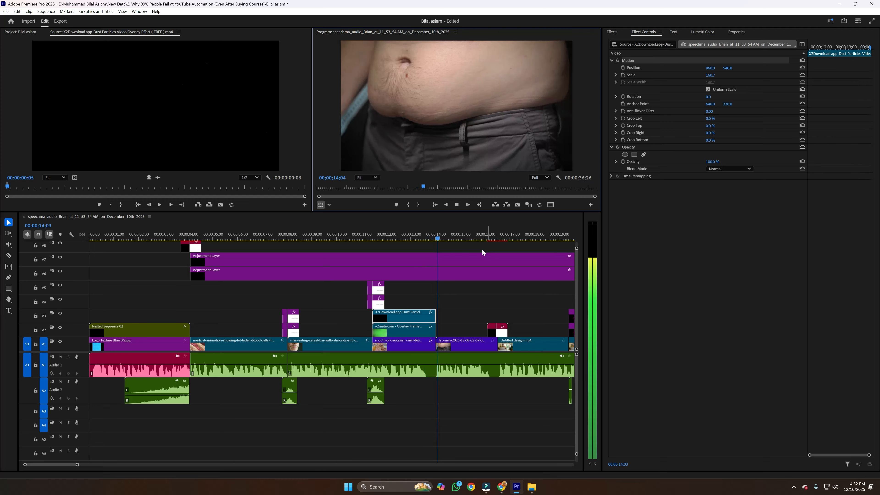
{"action": "left_click", "coordinate": [383, 237]}
{"action": "key", "text": "space"}
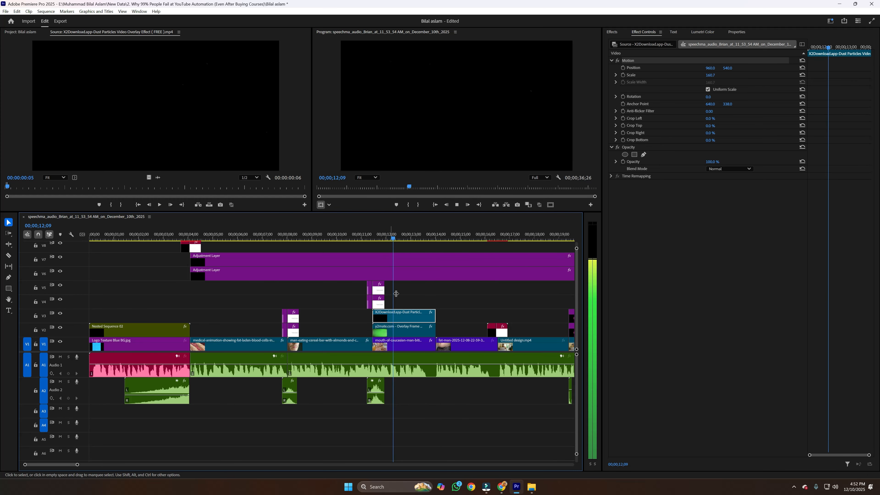
Replace it with a trimmed particle section on V3 at 12 seconds, enlarged to cover the frame.
{"action": "key", "text": "Delete"}
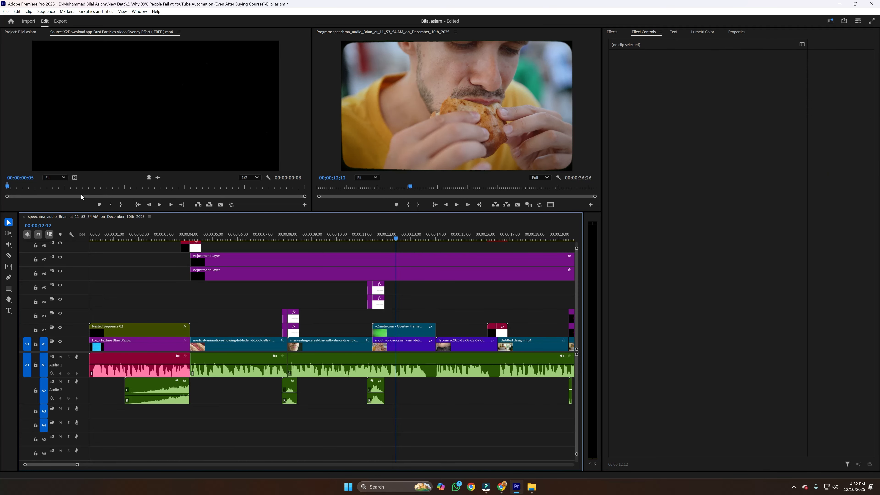
{"action": "left_click", "coordinate": [134, 187]}
{"action": "left_click", "coordinate": [113, 205]}
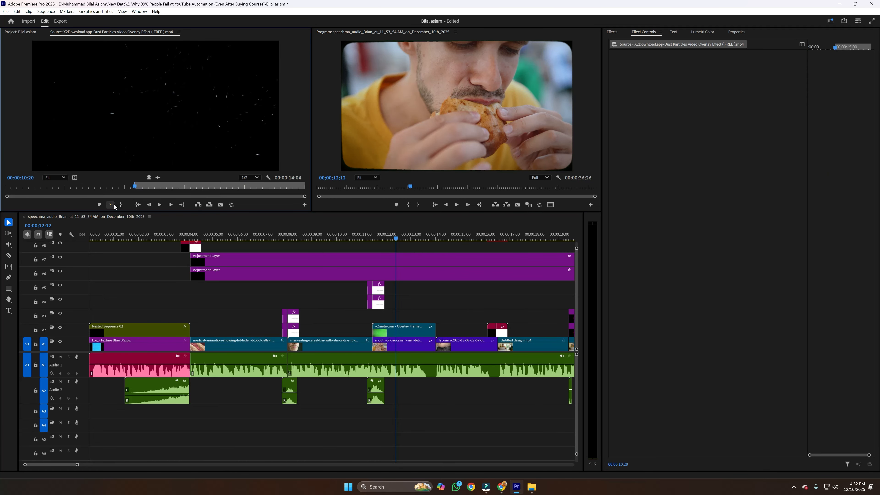
{"action": "left_click", "coordinate": [121, 204]}
{"action": "left_click_drag", "start_coordinate": [148, 177], "coordinate": [386, 321]}
{"action": "left_click_drag", "start_coordinate": [377, 324], "coordinate": [416, 316]}
{"action": "left_click", "coordinate": [416, 315]}
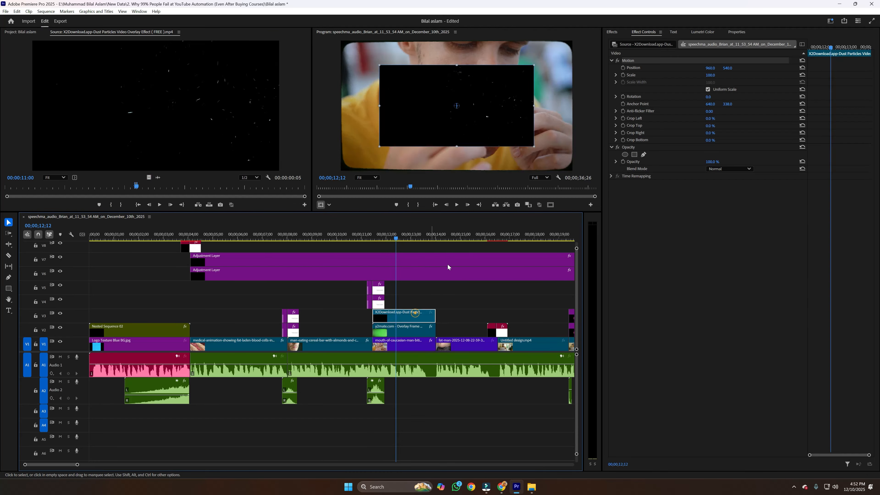
{"action": "left_click_drag", "start_coordinate": [536, 146], "coordinate": [567, 169]}
Try Multiply, Darken and Color Burn blend modes on the dust overlay, settling on Lighten.
{"action": "left_click", "coordinate": [716, 169]}
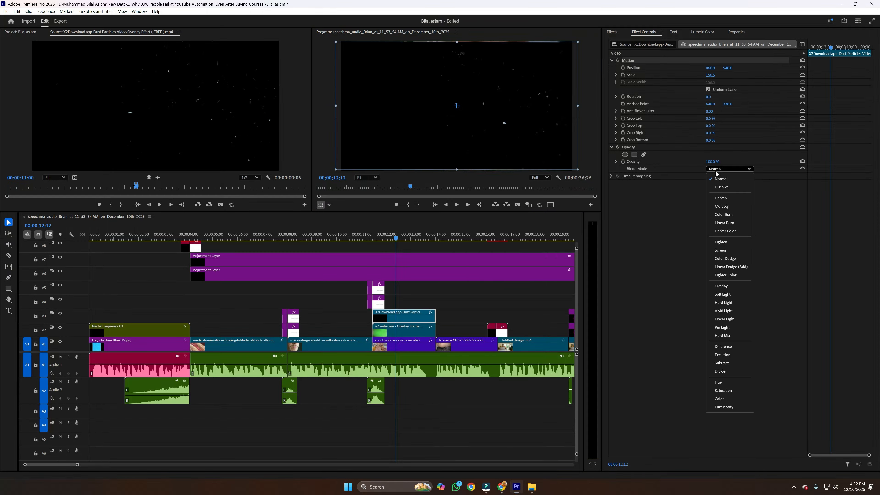
{"action": "left_click", "coordinate": [724, 206]}
{"action": "left_click", "coordinate": [732, 170]}
{"action": "left_click", "coordinate": [725, 198]}
{"action": "left_click", "coordinate": [721, 168]}
{"action": "left_click", "coordinate": [724, 215]}
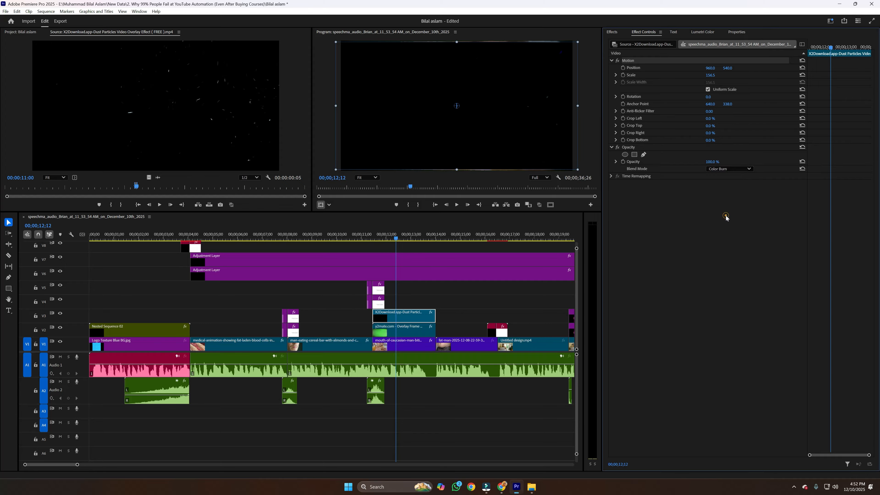
{"action": "left_click", "coordinate": [730, 169]}
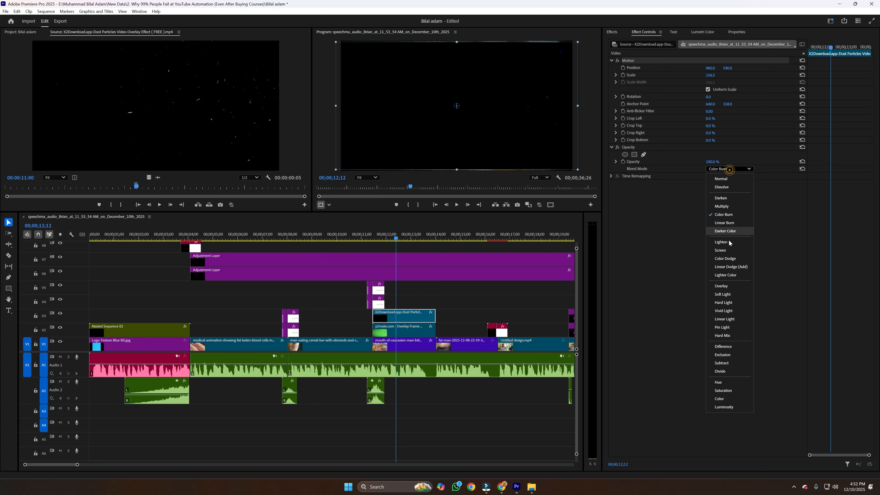
{"action": "left_click", "coordinate": [724, 241]}
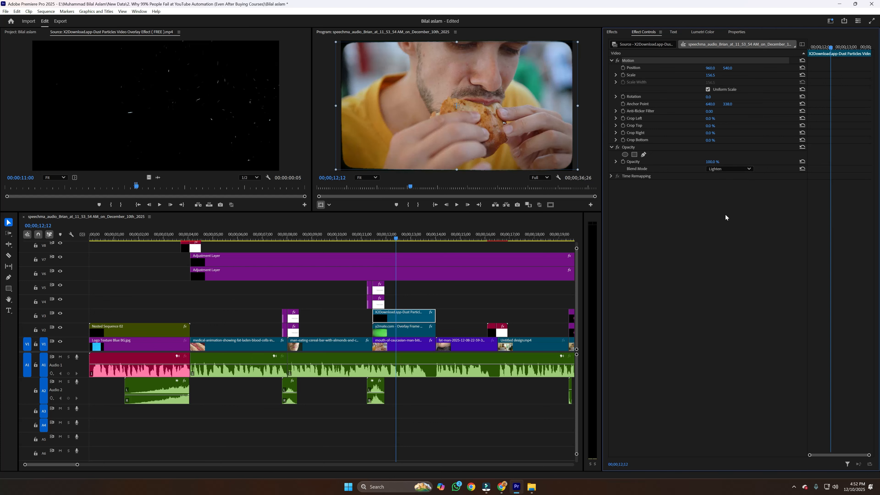
Replay the overlay section from about 11 seconds.
{"action": "left_click", "coordinate": [711, 229]}
{"action": "left_click", "coordinate": [370, 236]}
{"action": "key", "text": "space"}
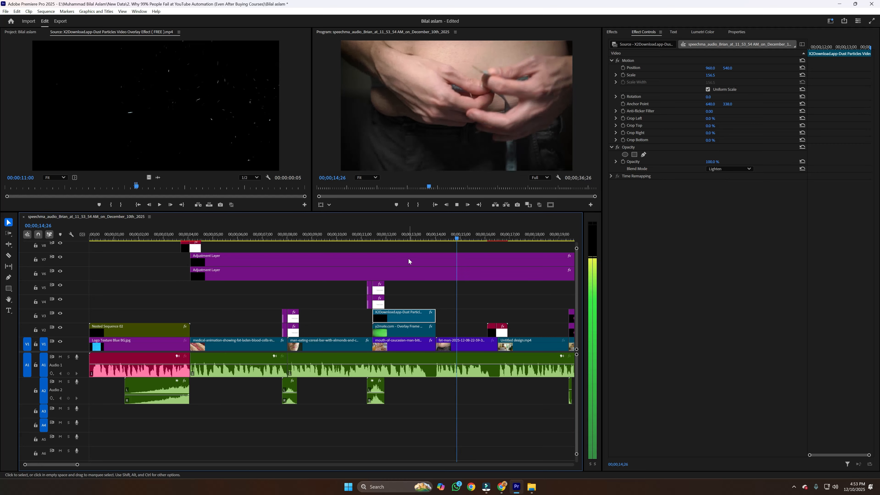
Park the playhead at 12;19 to view the framed shot, then zoom the timeline out fully.
{"action": "left_click", "coordinate": [402, 290]}
{"action": "left_click", "coordinate": [396, 232]}
{"action": "left_click_drag", "start_coordinate": [397, 238], "coordinate": [404, 239]}
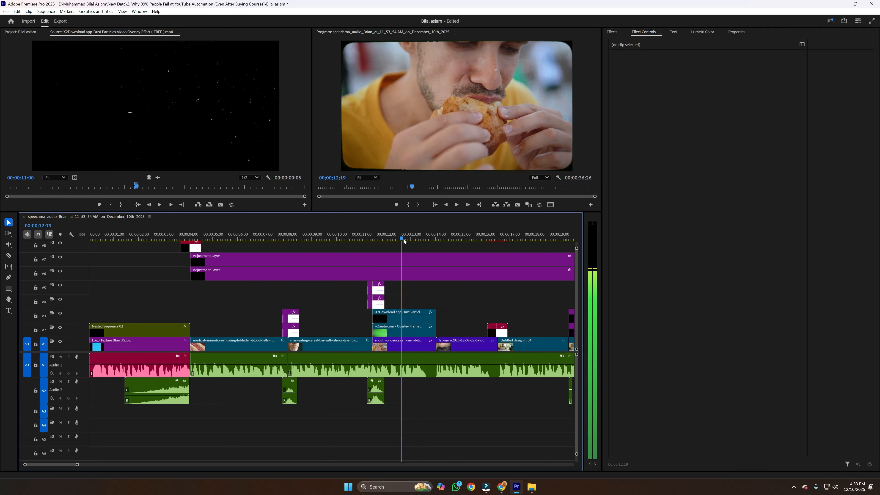
{"action": "left_click_drag", "start_coordinate": [77, 465], "coordinate": [263, 464]}
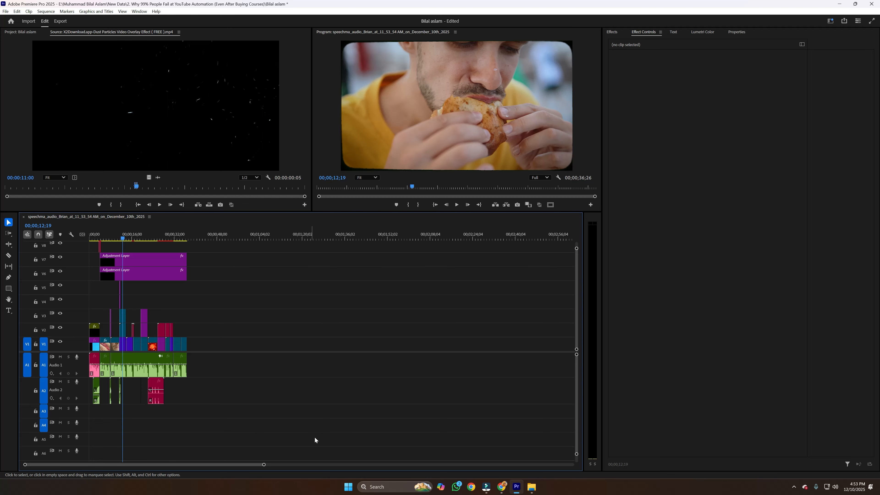
Open the YouTube home page in a new Chrome tab from the bookmarks bar.
{"action": "left_click", "coordinate": [502, 487]}
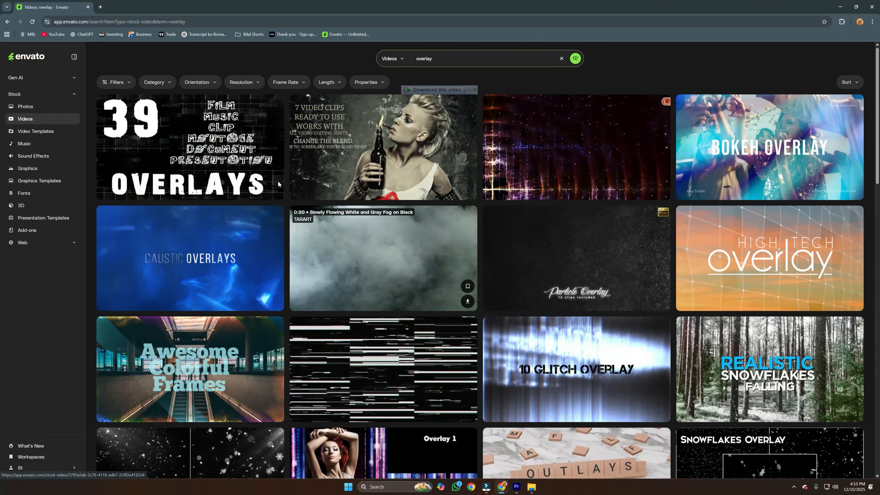
{"action": "middle_click", "coordinate": [53, 34]}
{"action": "left_click", "coordinate": [104, 8]}
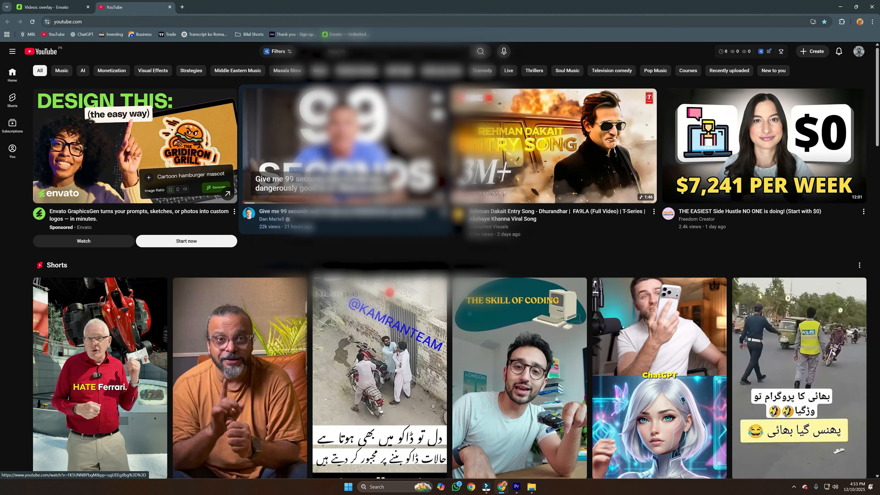
Search YouTube for 'how to highlight object in premiere pro' using the suggestion list.
{"action": "left_click", "coordinate": [350, 51]}
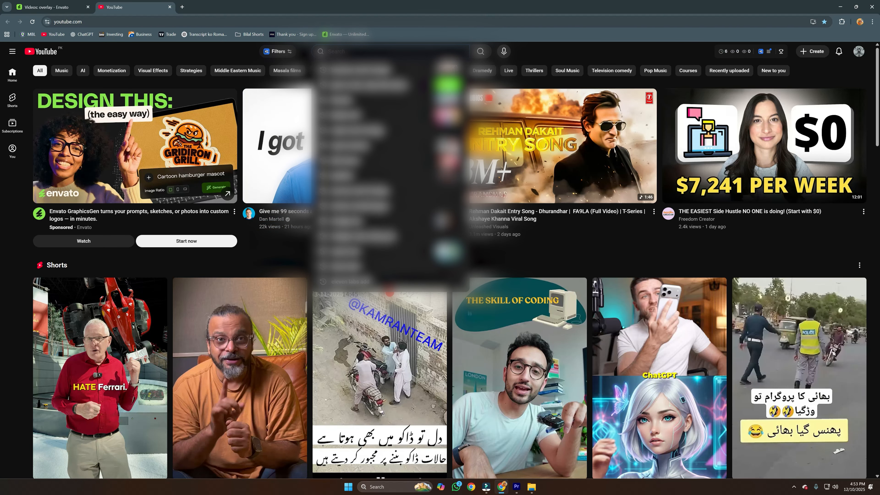
{"action": "type", "text": "a"}
{"action": "key", "text": "BackSpace"}
{"action": "type", "text": "how to"}
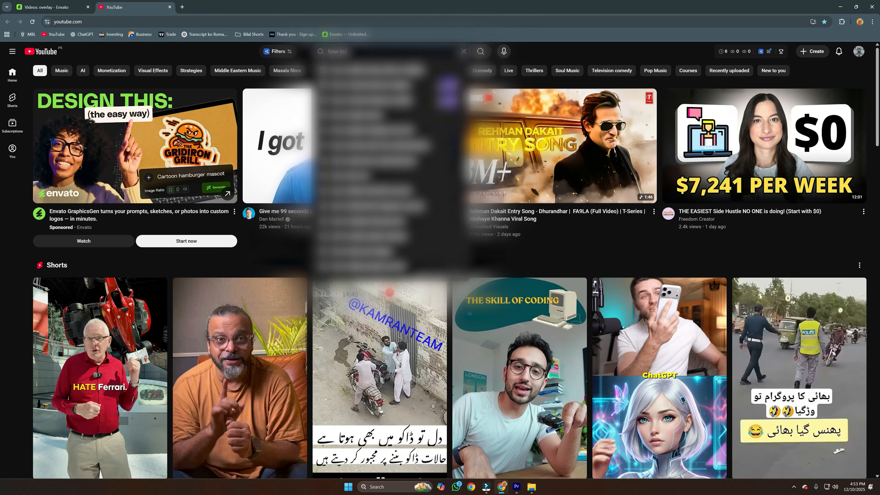
{"action": "type", "text": " hight"}
{"action": "key", "text": "BackSpace"}
{"action": "type", "text": "light hair at hom"}
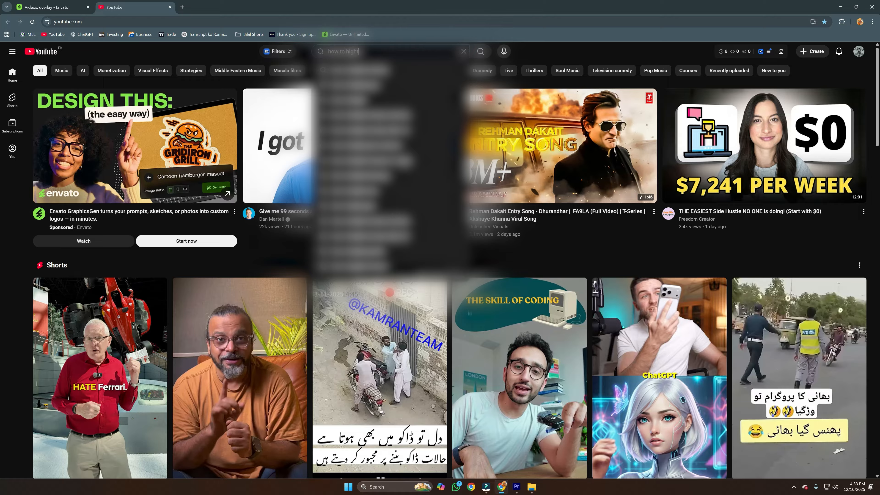
{"action": "key", "text": "BackSpace"}
{"action": "key", "text": "BackSpace"}
{"action": "key", "text": "BackSpace"}
{"action": "key", "text": "BackSpace"}
{"action": "key", "text": "BackSpace"}
{"action": "key", "text": "BackSpace"}
{"action": "key", "text": "BackSpace"}
{"action": "key", "text": "BackSpace"}
{"action": "key", "text": "BackSpace"}
{"action": "key", "text": "BackSpace"}
{"action": "key", "text": "BackSpace"}
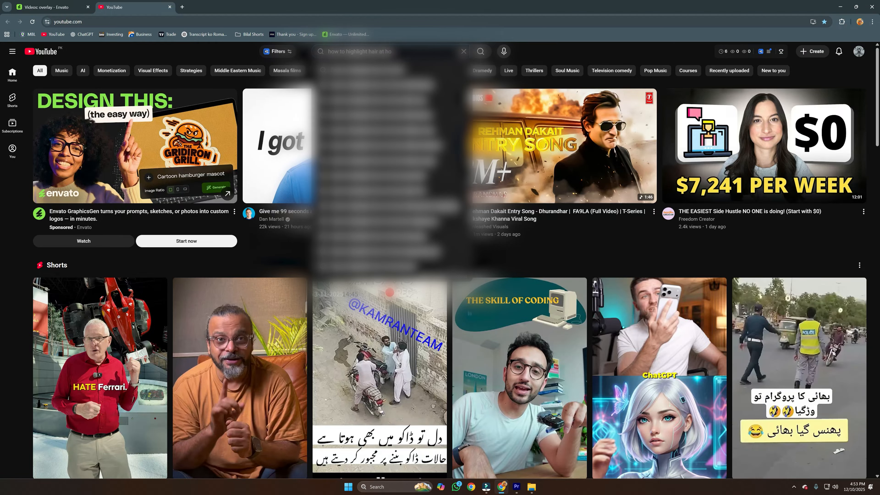
{"action": "type", "text": "object in capcut"}
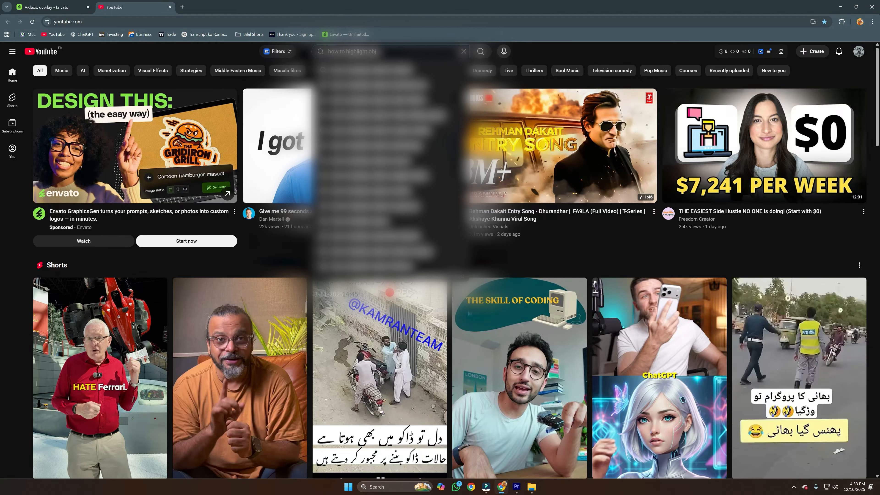
{"action": "left_click", "coordinate": [396, 173]}
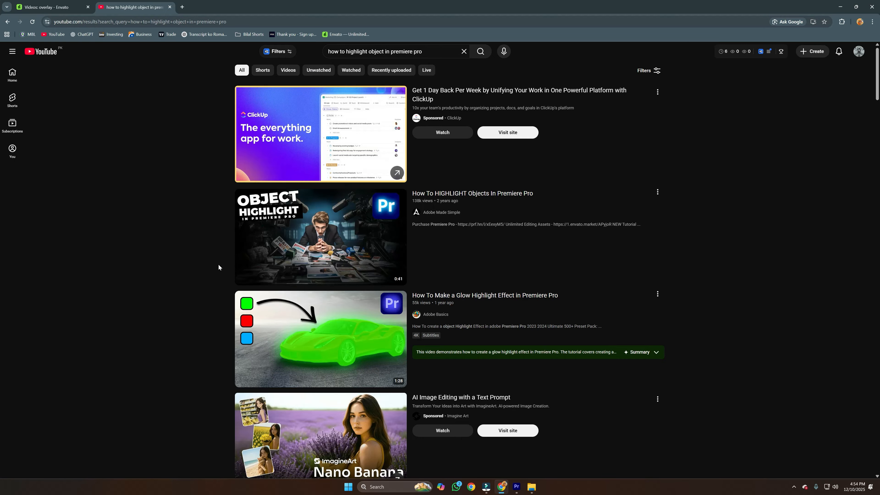
Scroll through the object-highlight tutorial results.
{"action": "scroll", "coordinate": [218, 269], "scroll_direction": "down", "scroll_amount": 6}
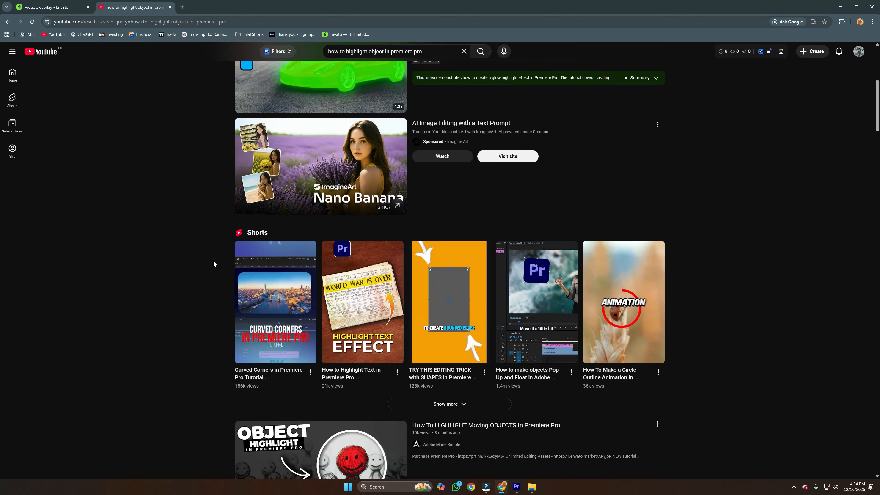
{"action": "scroll", "coordinate": [213, 262], "scroll_direction": "up", "scroll_amount": 1}
{"action": "scroll", "coordinate": [208, 262], "scroll_direction": "down", "scroll_amount": 3}
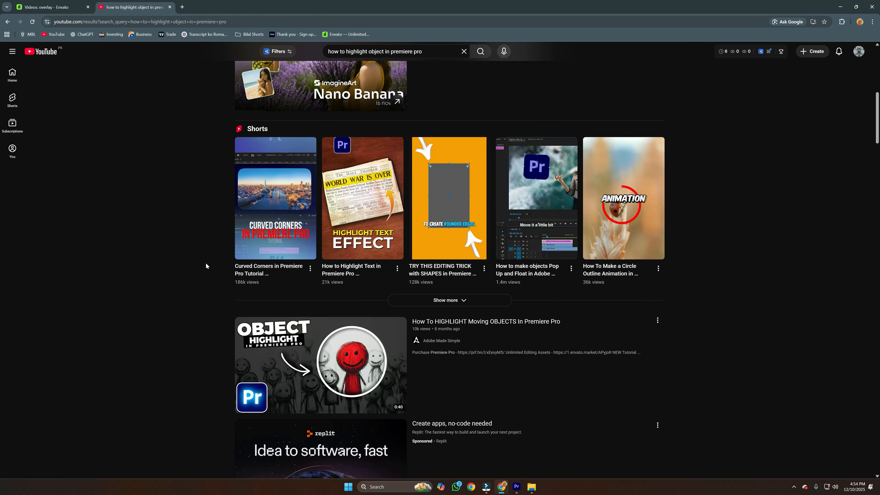
{"action": "scroll", "coordinate": [206, 264], "scroll_direction": "up", "scroll_amount": 8}
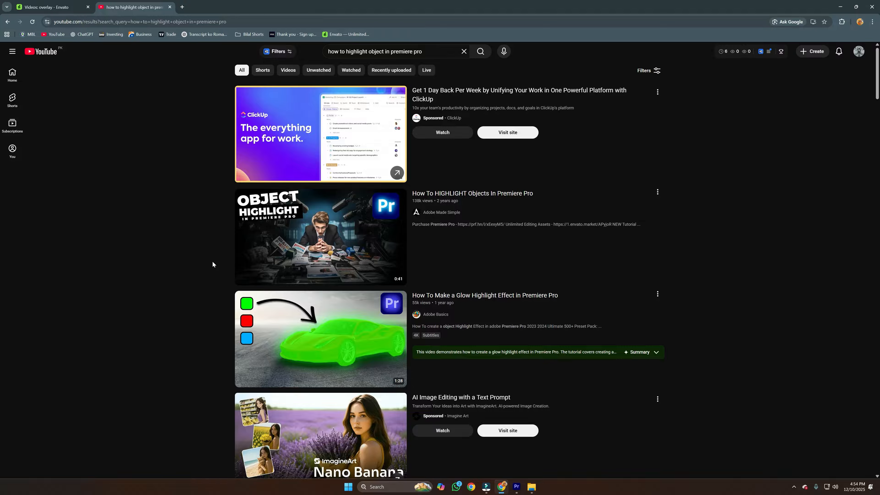
Switch back to Premiere Pro, scrub the playhead back to 0 and zoom the timeline in.
{"action": "left_click", "coordinate": [516, 486]}
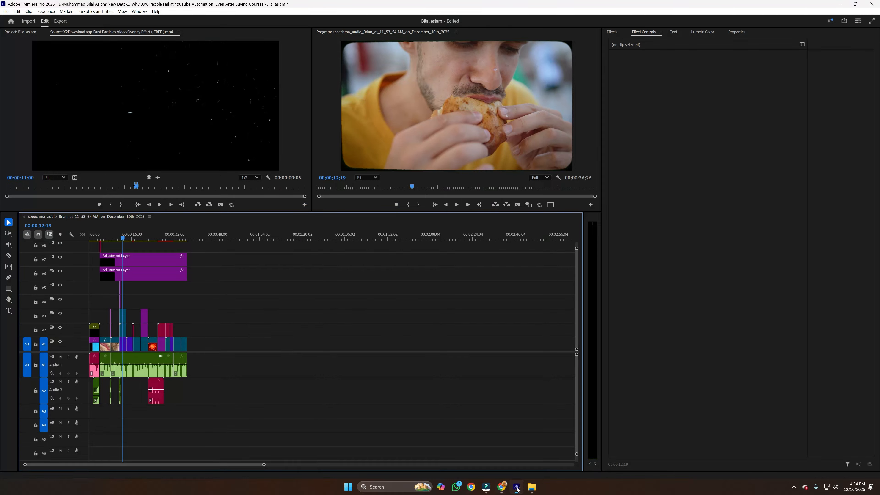
{"action": "left_click_drag", "start_coordinate": [116, 235], "coordinate": [143, 240]}
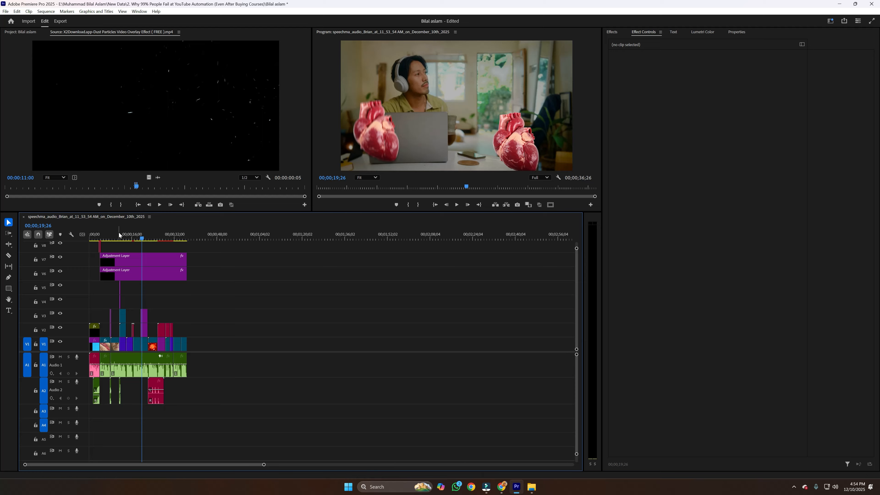
{"action": "left_click_drag", "start_coordinate": [118, 232], "coordinate": [86, 235]}
{"action": "left_click_drag", "start_coordinate": [264, 465], "coordinate": [189, 455]}
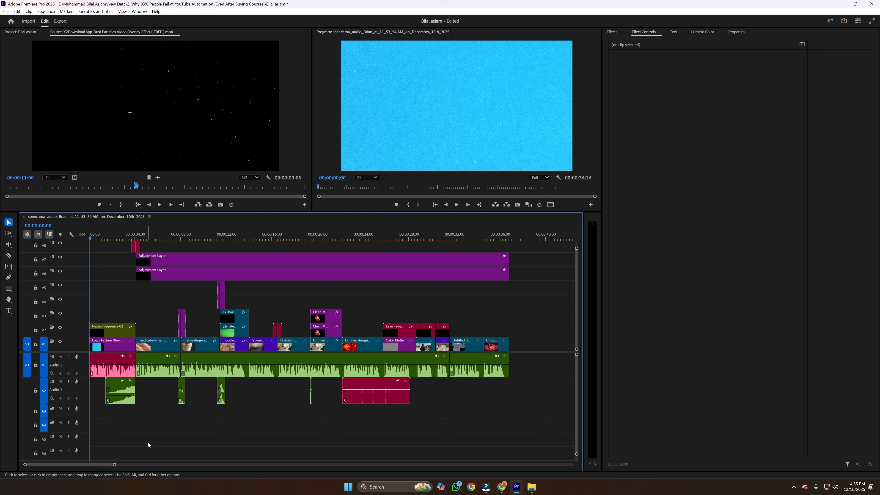
Scrub back to the heart-attack article frame and select the narration clips on A1.
{"action": "key", "text": "space"}
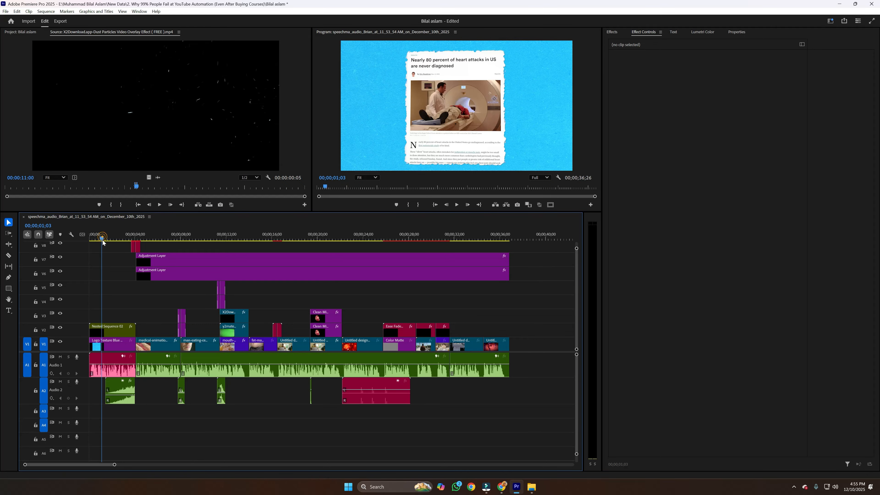
{"action": "left_click", "coordinate": [171, 237]}
{"action": "left_click_drag", "start_coordinate": [178, 239], "coordinate": [356, 254]}
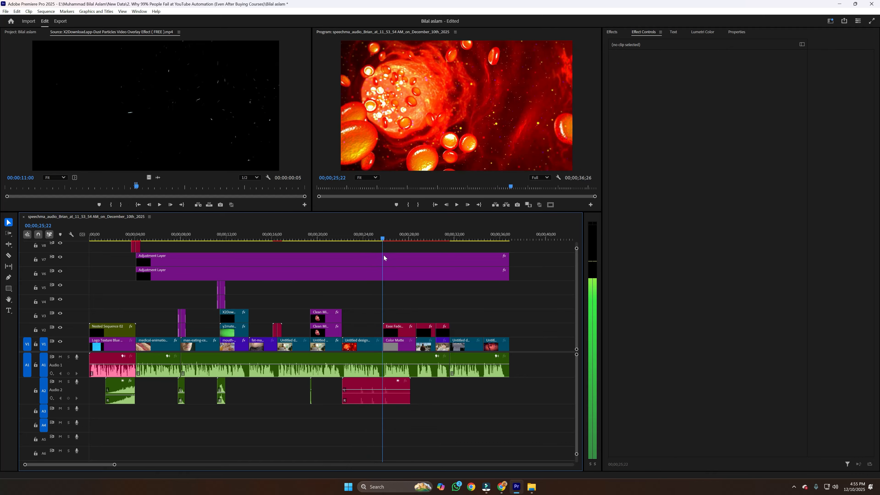
{"action": "key", "text": "Left"}
{"action": "key", "text": "Left"}
{"action": "key", "text": "Left"}
{"action": "key", "text": "Left"}
{"action": "key", "text": "Left"}
{"action": "key", "text": "Left"}
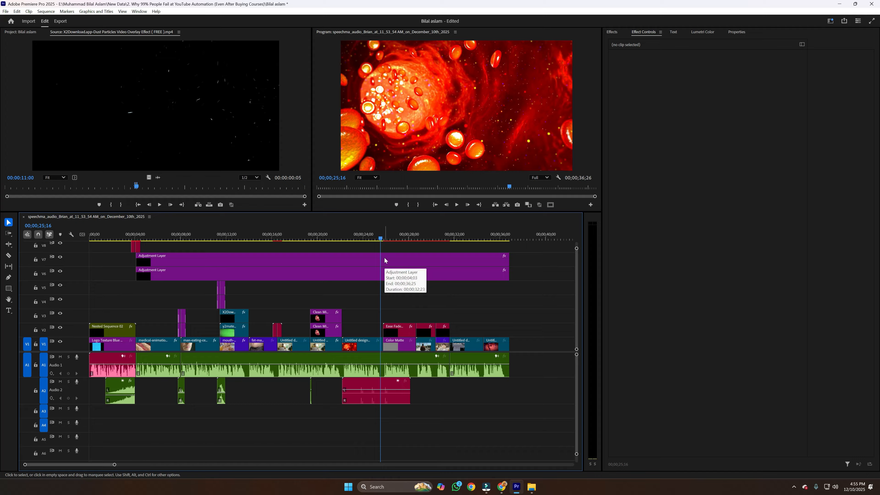
{"action": "left_click_drag", "start_coordinate": [194, 238], "coordinate": [127, 239]}
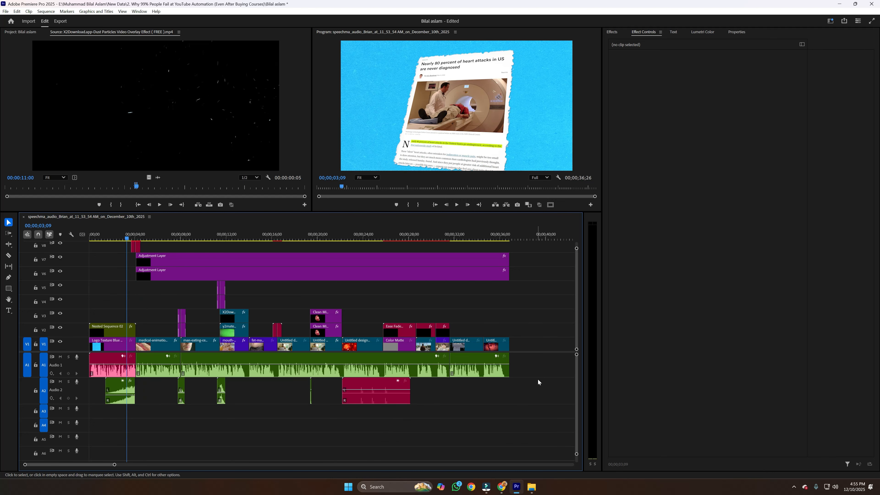
{"action": "left_click", "coordinate": [125, 368]}
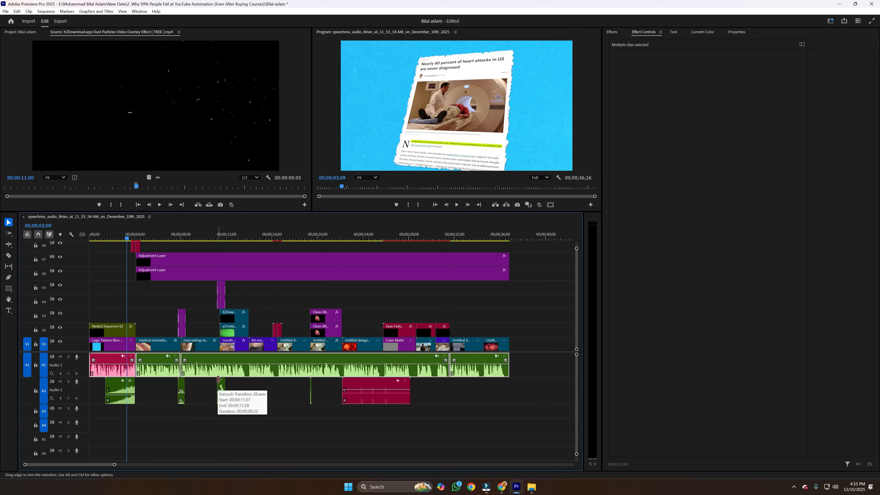
Clear the Effects panel search and expand the Audio Enhance group.
{"action": "left_click", "coordinate": [519, 311]}
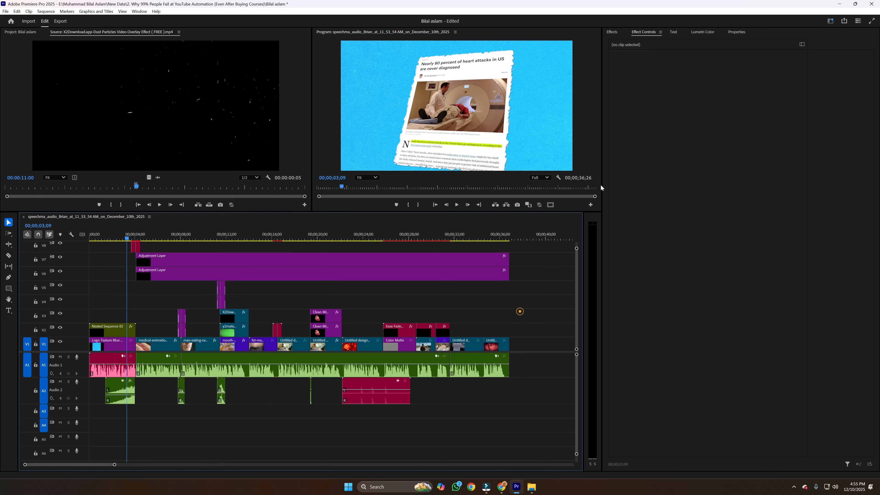
{"action": "left_click", "coordinate": [612, 31]}
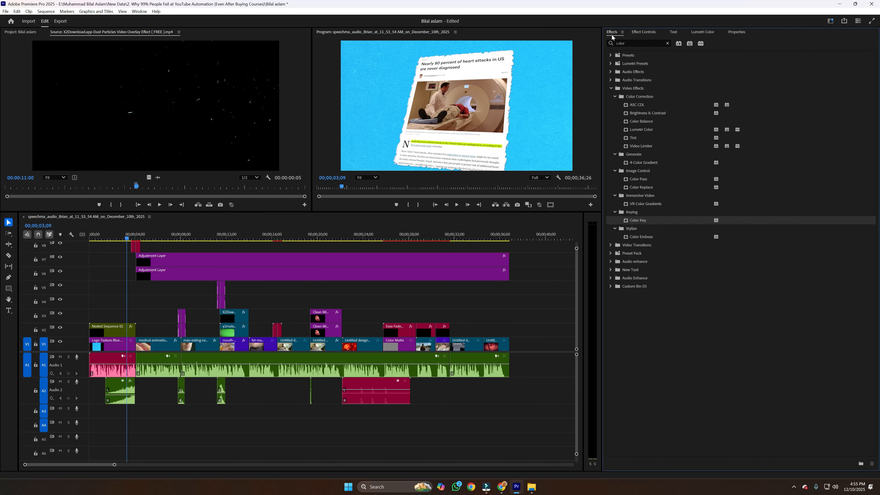
{"action": "left_click", "coordinate": [667, 43]}
{"action": "left_click", "coordinate": [612, 129]}
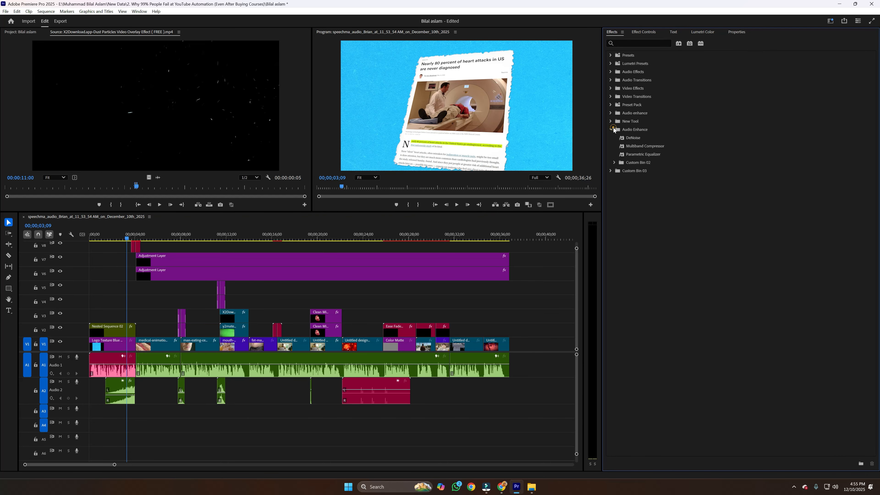
Apply DeNoise, Multiband Compressor and Parametric Equalizer to the long A1 narration clip.
{"action": "left_click_drag", "start_coordinate": [635, 137], "coordinate": [167, 369]}
{"action": "left_click", "coordinate": [653, 147]}
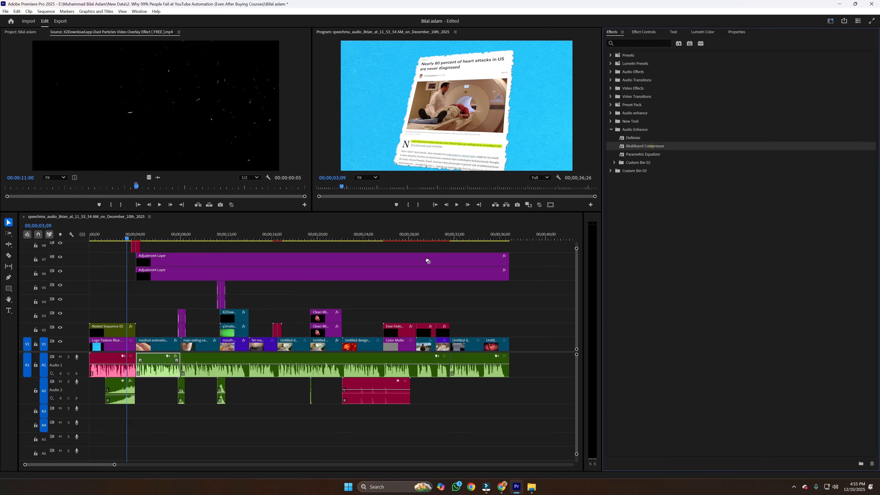
{"action": "left_click_drag", "start_coordinate": [646, 154], "coordinate": [164, 370]}
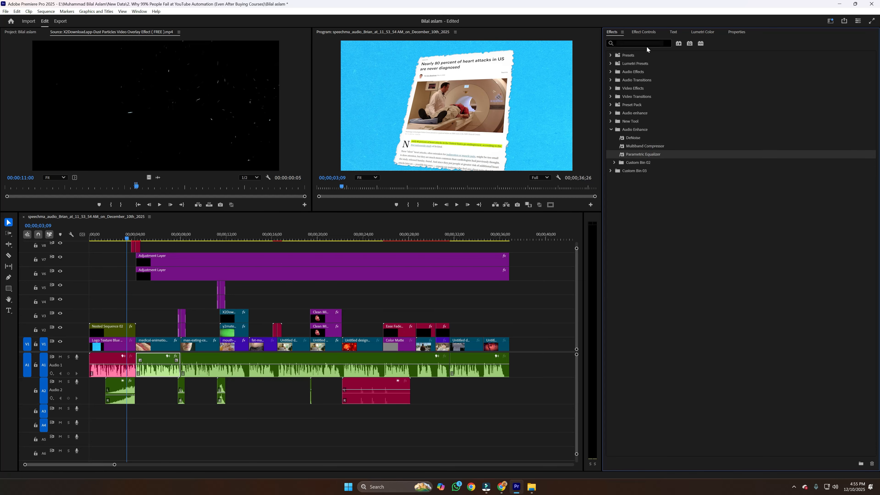
{"action": "left_click", "coordinate": [646, 31]}
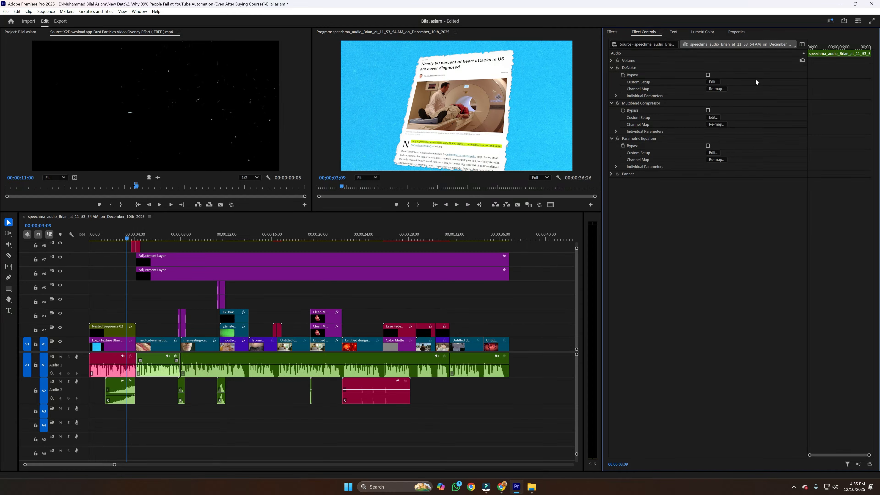
Set the DeNoise preset to Light Noise Reduction after briefly trying Heavy Noise Reduction.
{"action": "left_click", "coordinate": [713, 82]}
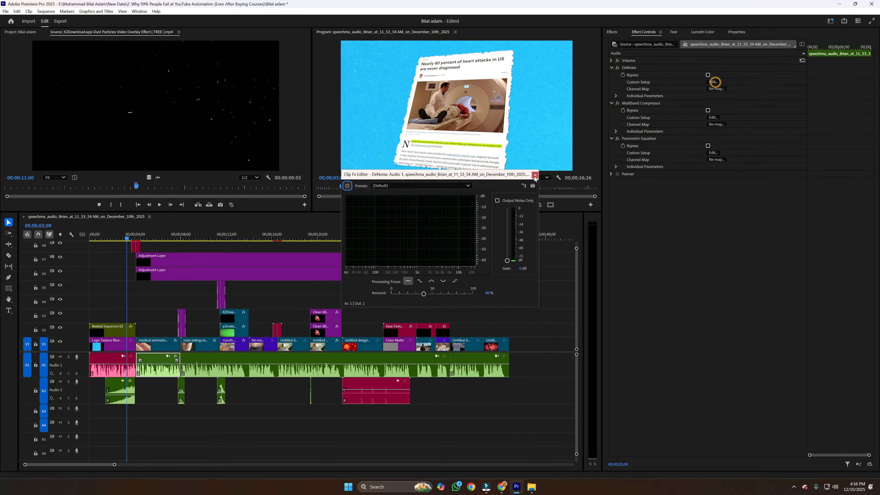
{"action": "left_click", "coordinate": [399, 187]}
{"action": "left_click", "coordinate": [400, 212]}
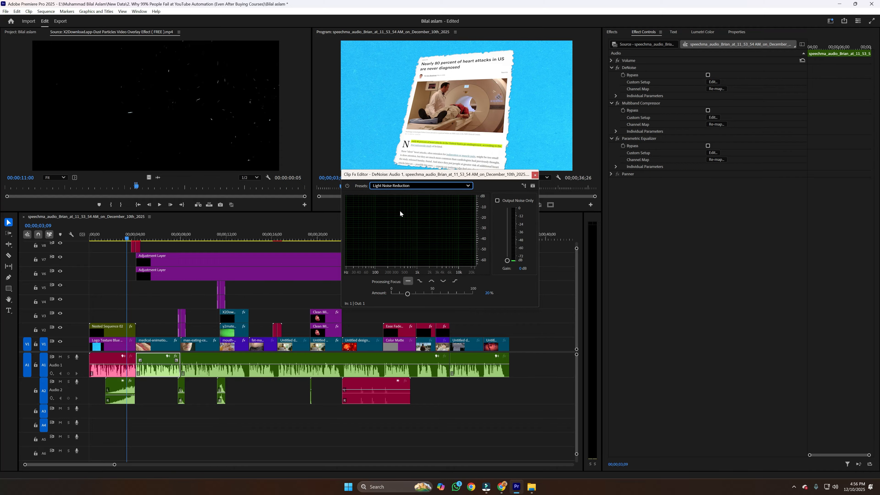
{"action": "left_click", "coordinate": [397, 186]}
{"action": "left_click", "coordinate": [398, 204]}
{"action": "left_click", "coordinate": [395, 187]}
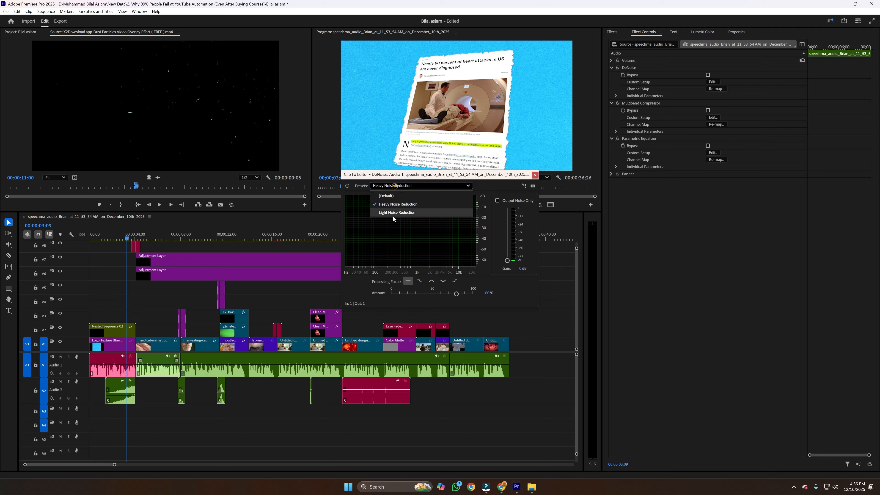
{"action": "left_click", "coordinate": [393, 212]}
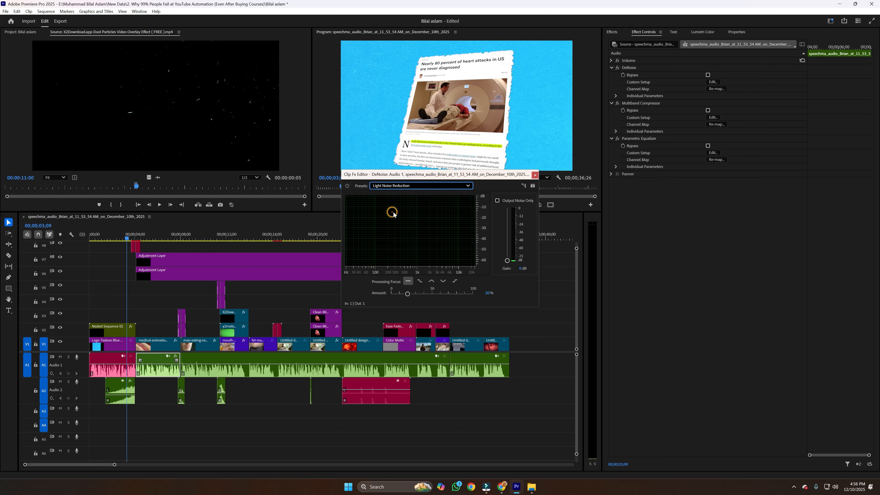
{"action": "left_click", "coordinate": [535, 177]}
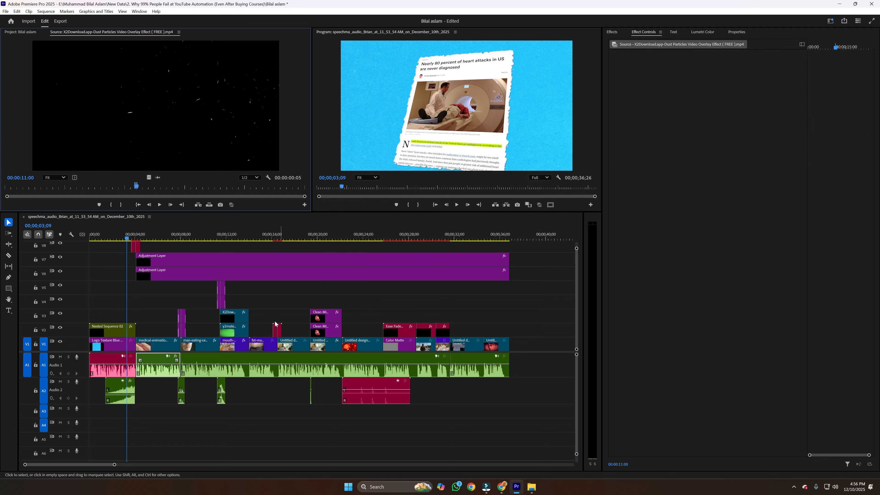
Set the Multiband Compressor preset to Broadcast.
{"action": "left_click", "coordinate": [168, 370]}
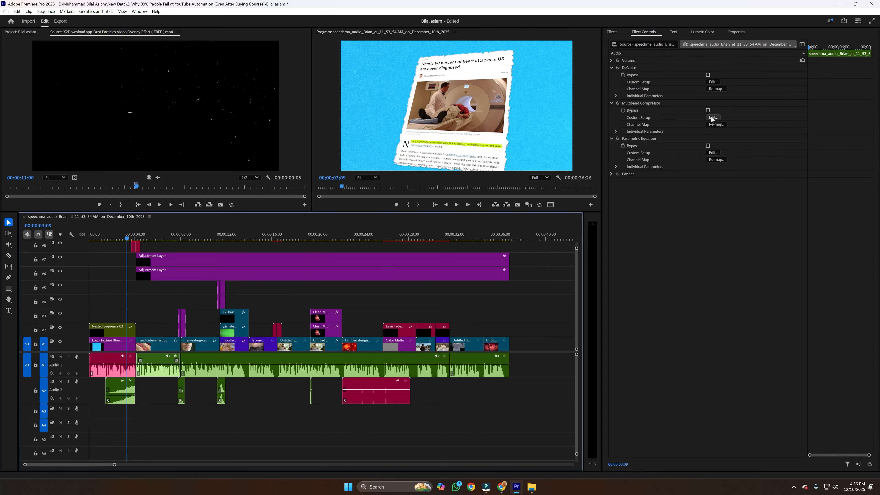
{"action": "left_click", "coordinate": [711, 117]}
{"action": "left_click", "coordinate": [369, 149]}
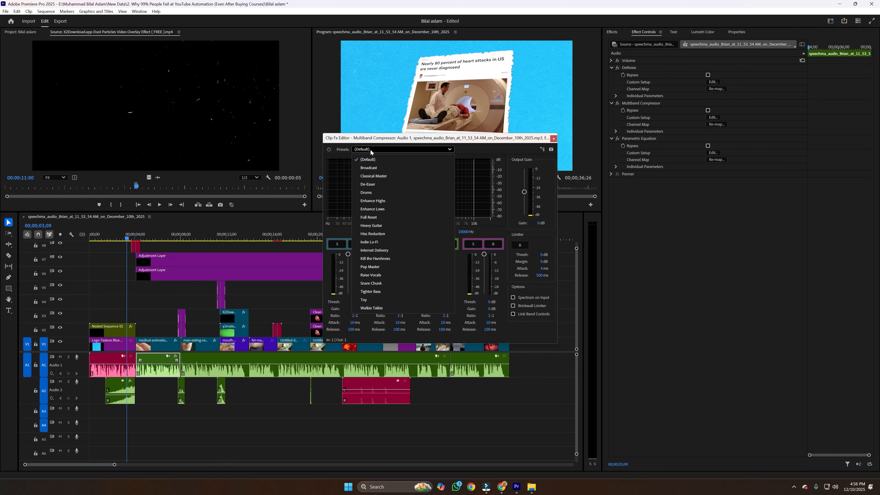
{"action": "left_click", "coordinate": [375, 168]}
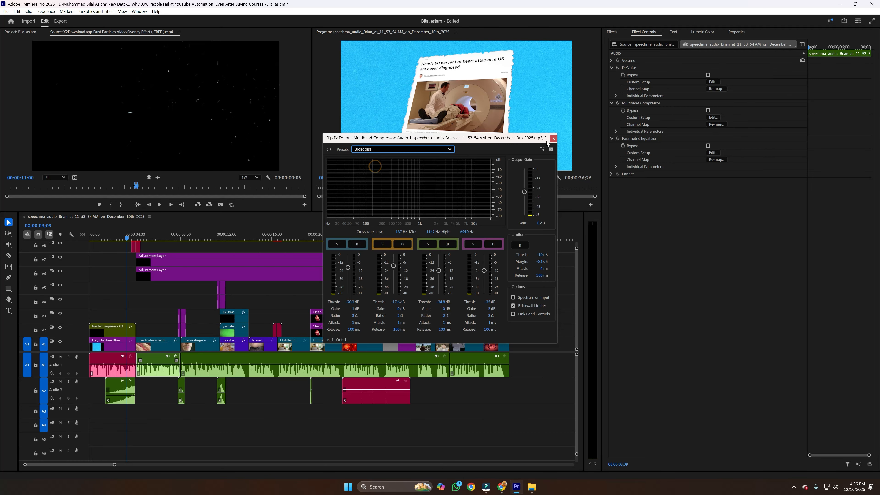
{"action": "left_click", "coordinate": [553, 138]}
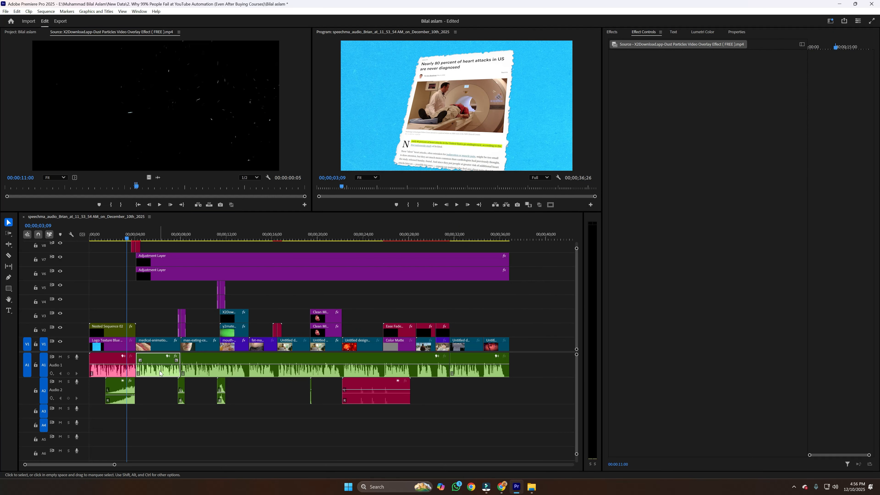
Set the Parametric Equalizer preset to Vocal Enhancer.
{"action": "left_click", "coordinate": [160, 373]}
{"action": "left_click", "coordinate": [713, 153]}
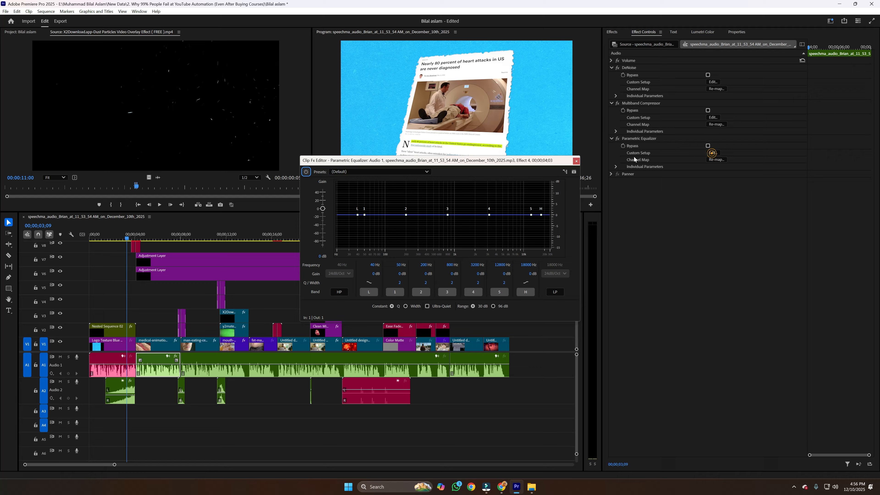
{"action": "left_click", "coordinate": [368, 171]}
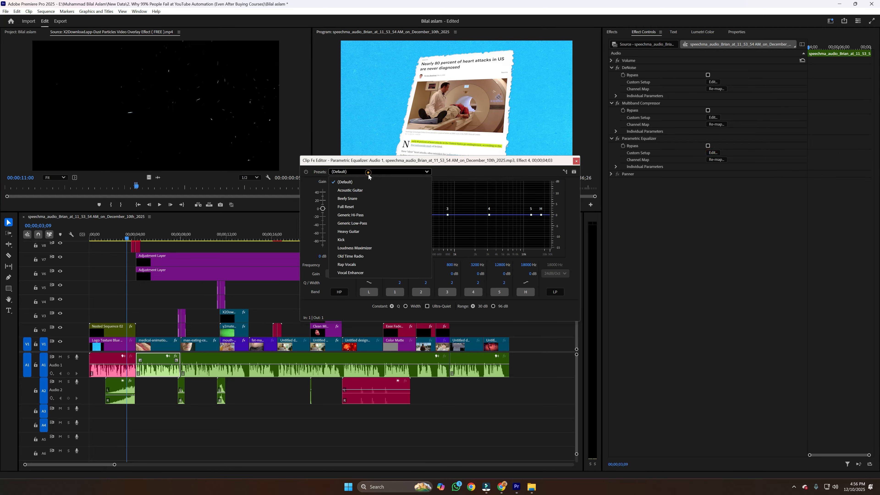
{"action": "left_click", "coordinate": [357, 274]}
{"action": "left_click", "coordinate": [247, 405]}
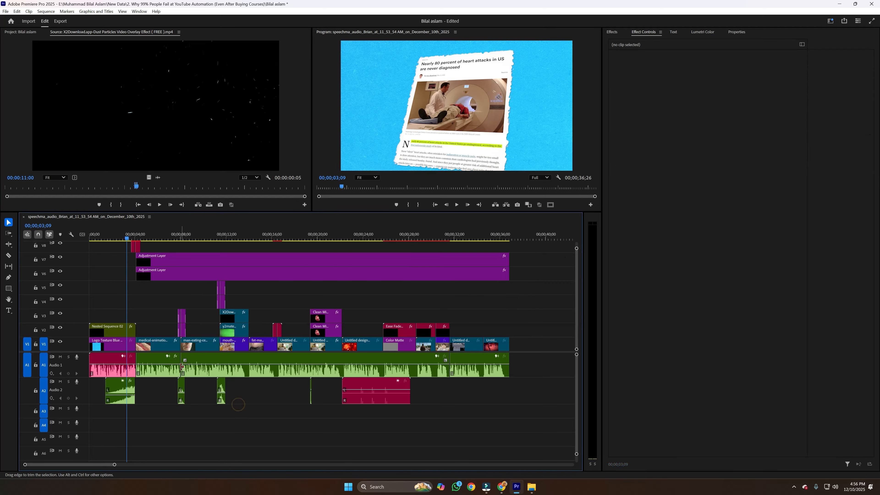
{"action": "left_click", "coordinate": [147, 236]}
Play and scrub through the sequence to hear the processed narration.
{"action": "key", "text": "space"}
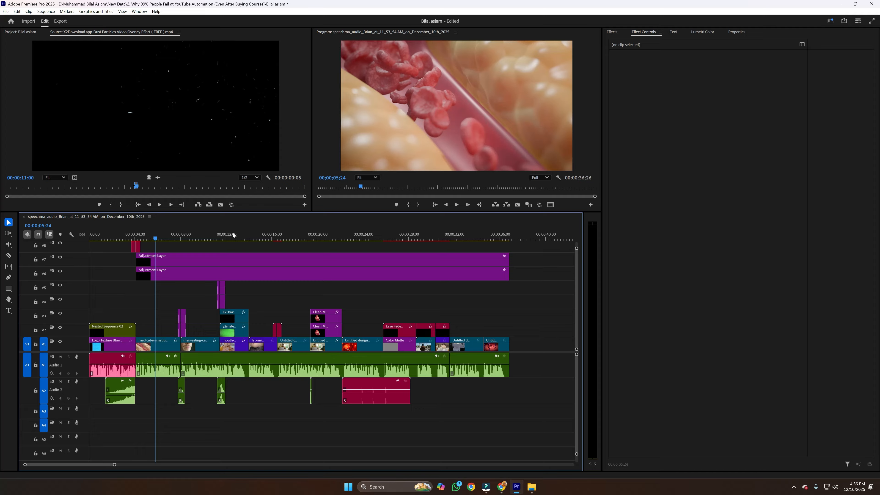
{"action": "left_click_drag", "start_coordinate": [112, 238], "coordinate": [239, 242]}
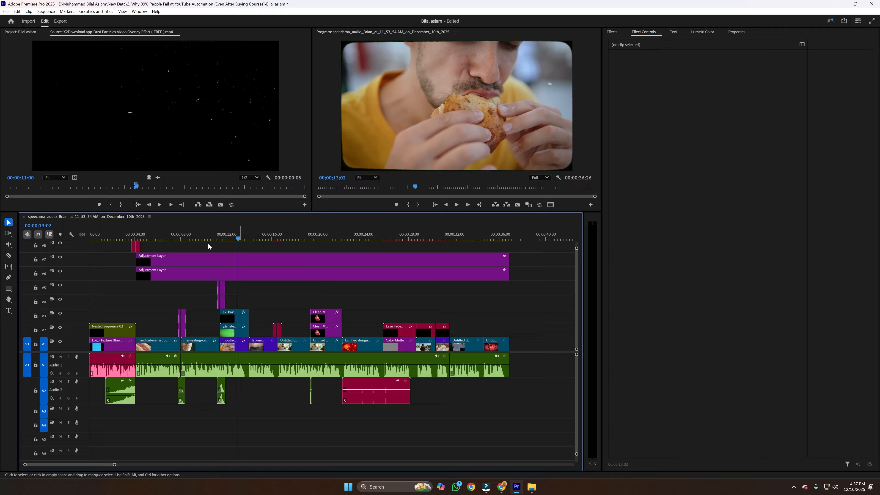
{"action": "left_click", "coordinate": [9, 232]}
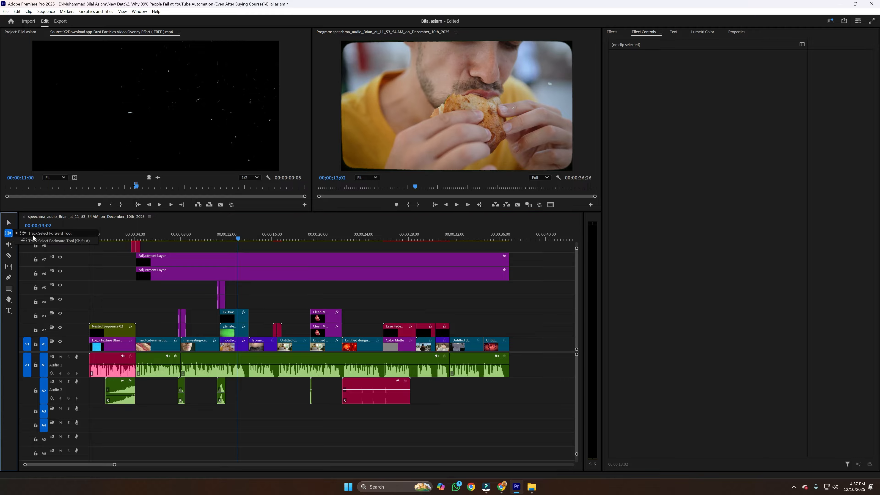
{"action": "left_click", "coordinate": [9, 244]}
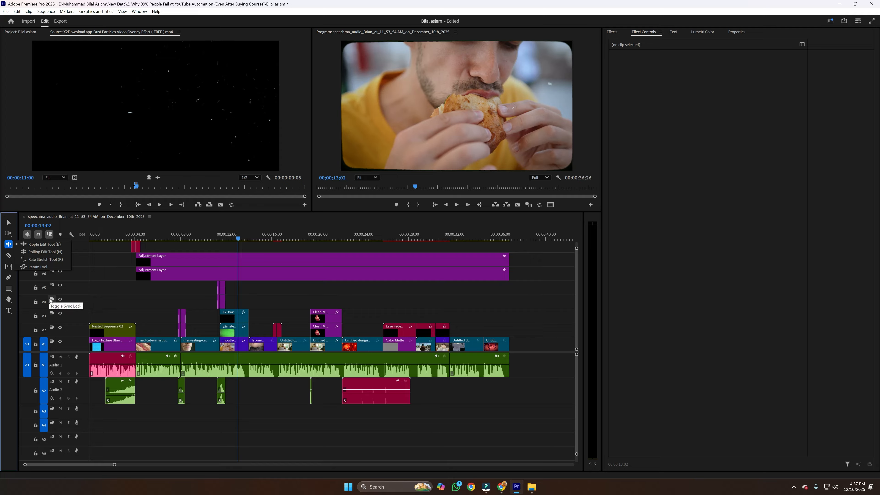
Pan the Program monitor image with the Hand tool, then reset its zoom to Fit.
{"action": "left_click", "coordinate": [9, 299]}
{"action": "mouse_move", "coordinate": [399, 133]}
{"action": "left_mouse_down"}
{"action": "mouse_move", "coordinate": [440, 131]}
{"action": "mouse_move", "coordinate": [401, 123]}
{"action": "left_mouse_up"}
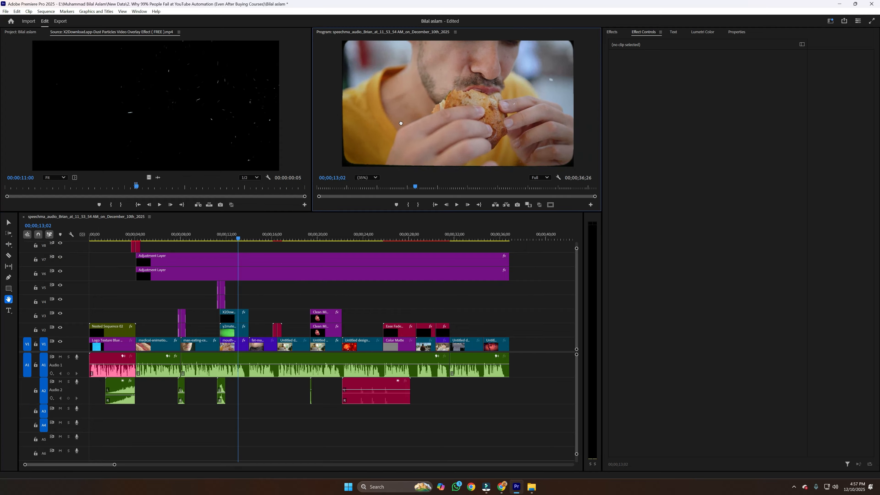
{"action": "left_click", "coordinate": [362, 181]}
{"action": "left_click", "coordinate": [364, 190]}
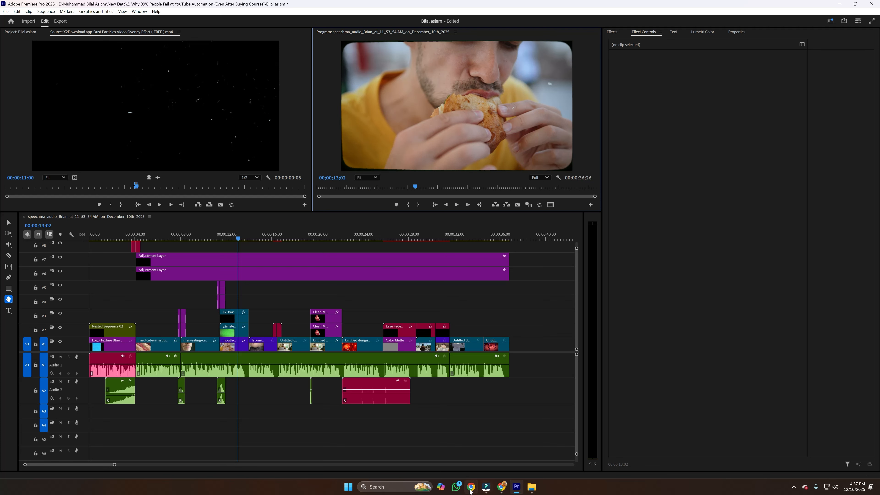
{"action": "left_click", "coordinate": [140, 11]}
Open the Premiere Composer panel and make it wider and taller.
{"action": "mouse_move", "coordinate": [215, 38]}
{"action": "left_click", "coordinate": [257, 38]}
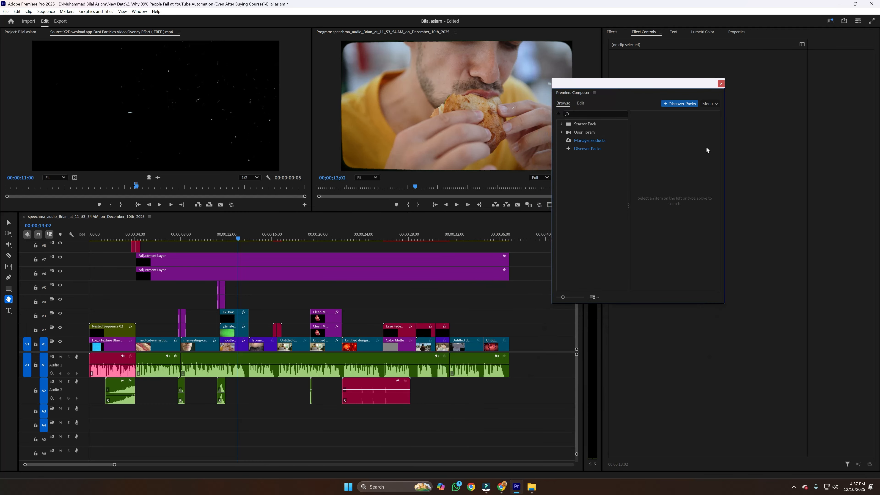
{"action": "left_click_drag", "start_coordinate": [725, 155], "coordinate": [848, 155]}
{"action": "left_click_drag", "start_coordinate": [591, 305], "coordinate": [591, 389]}
Add the Starter Pack's Arrow Loop preset to the timeline at the playhead.
{"action": "left_click", "coordinate": [579, 124]}
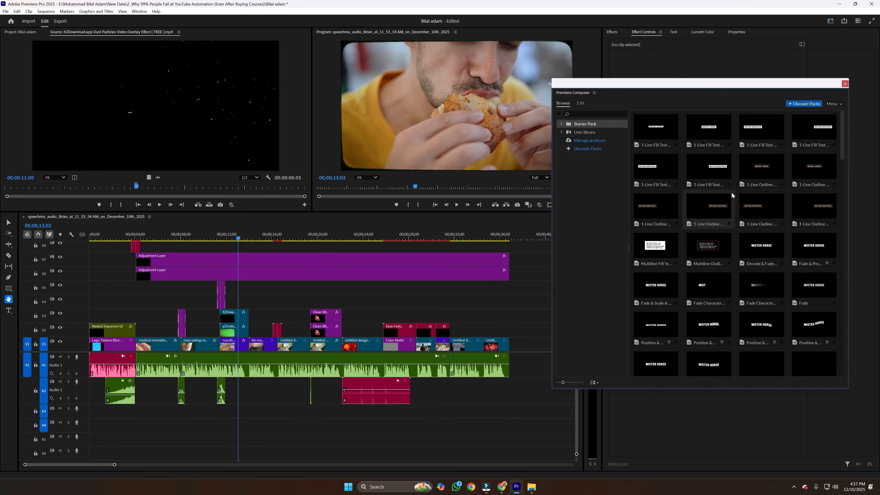
{"action": "scroll", "coordinate": [684, 202], "scroll_direction": "down", "scroll_amount": 5}
{"action": "scroll", "coordinate": [684, 209], "scroll_direction": "down", "scroll_amount": 10}
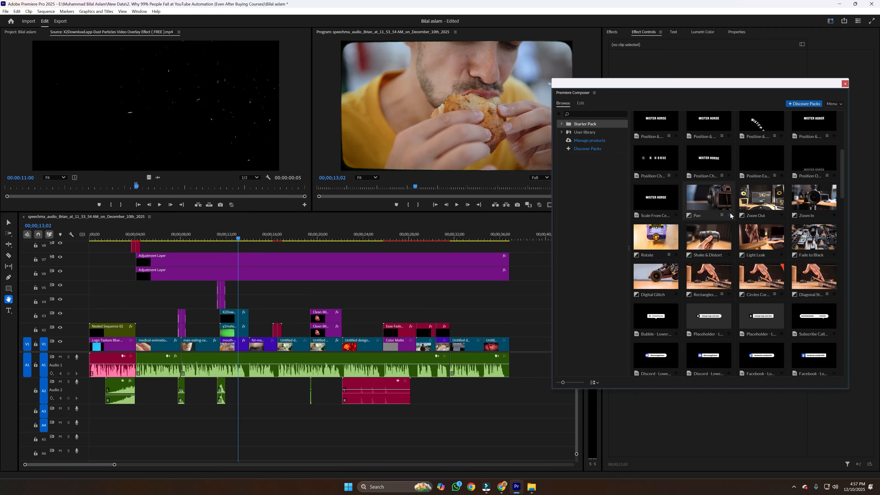
{"action": "scroll", "coordinate": [743, 237], "scroll_direction": "down", "scroll_amount": 15}
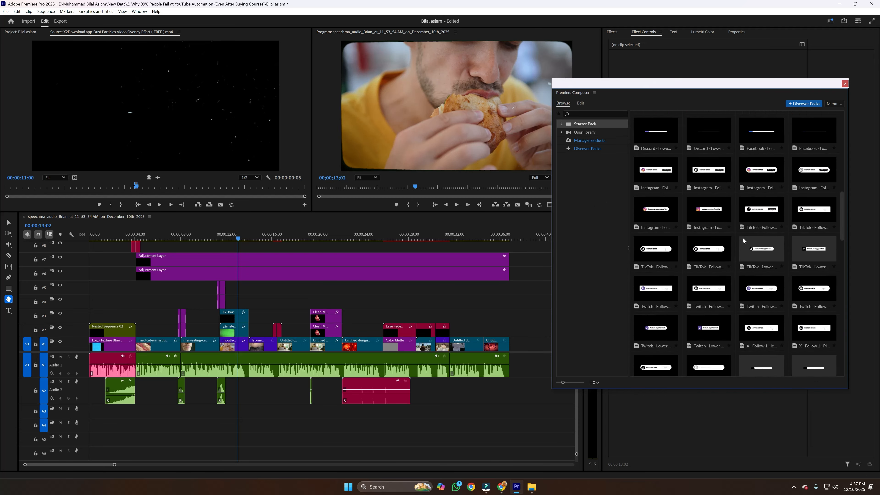
{"action": "scroll", "coordinate": [734, 241], "scroll_direction": "down", "scroll_amount": 12}
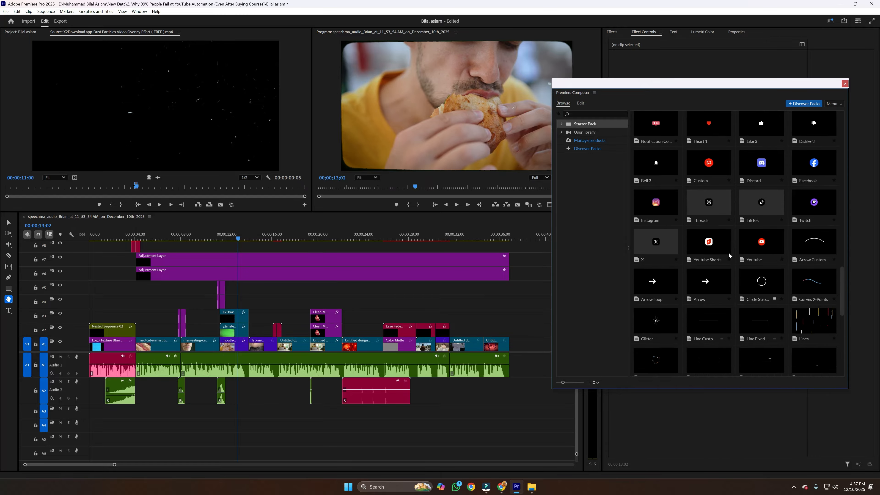
{"action": "scroll", "coordinate": [744, 235], "scroll_direction": "up", "scroll_amount": 1}
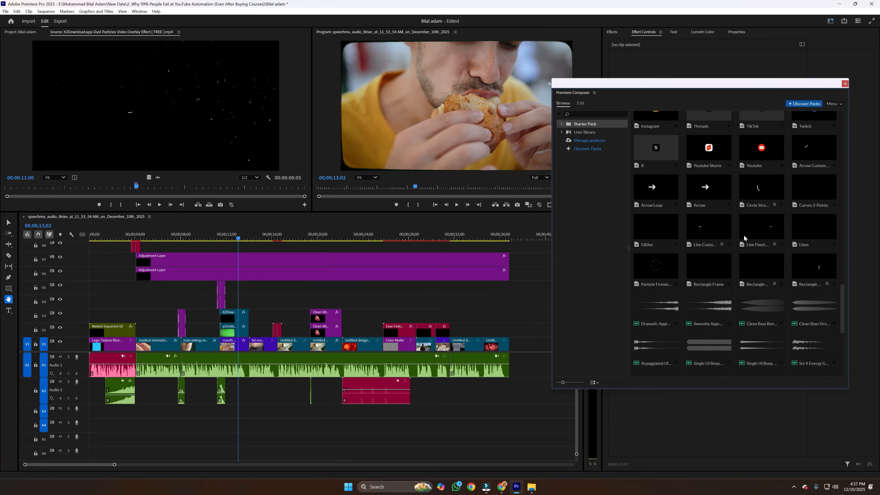
{"action": "left_click", "coordinate": [656, 189]}
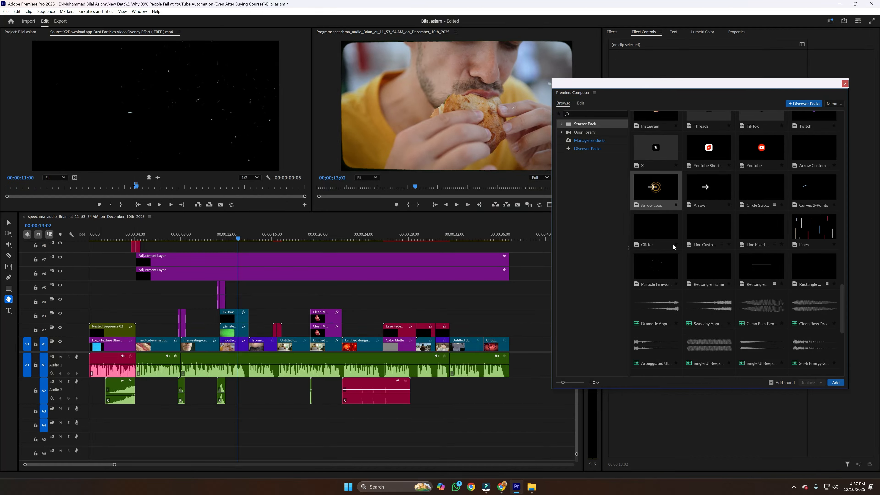
{"action": "left_click", "coordinate": [827, 383]}
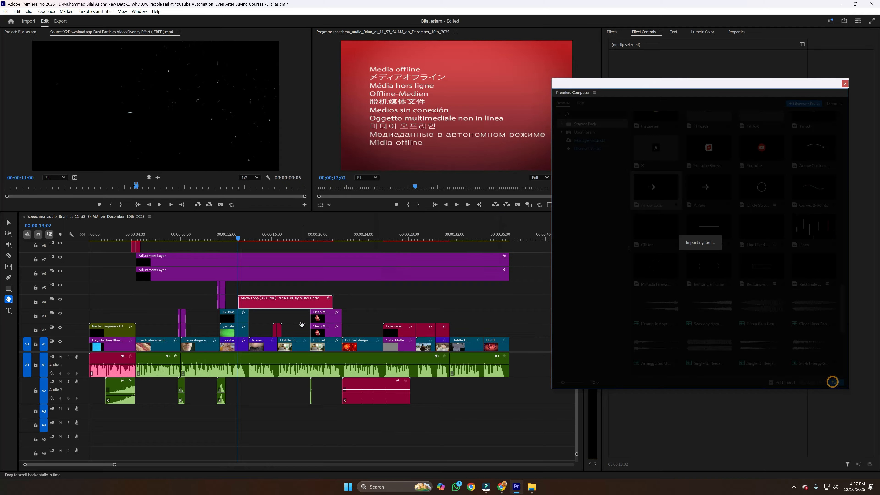
Undo and re-add the Arrow Loop overlay, shifting its clip 19 frames earlier.
{"action": "left_click_drag", "start_coordinate": [433, 107], "coordinate": [409, 106]}
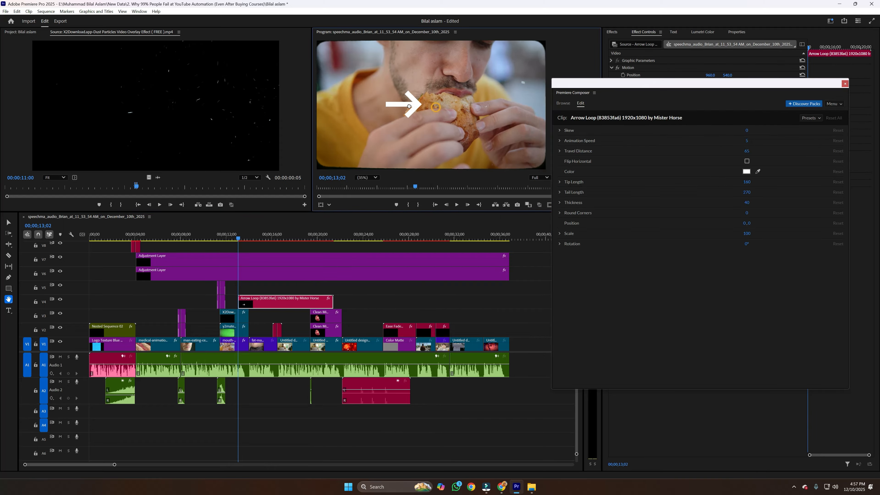
{"action": "key", "text": "ctrl+z"}
{"action": "left_click", "coordinate": [8, 223]}
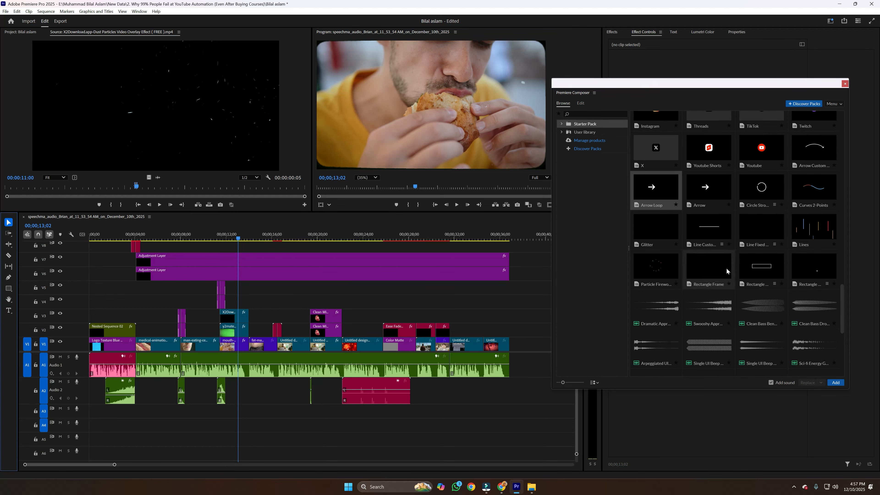
{"action": "left_click", "coordinate": [655, 197]}
{"action": "left_click", "coordinate": [836, 383]}
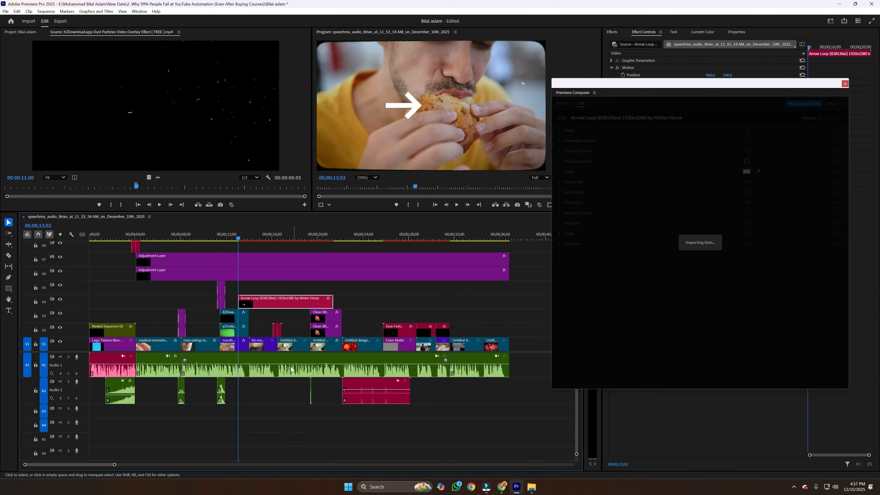
{"action": "left_click_drag", "start_coordinate": [286, 304], "coordinate": [249, 297]}
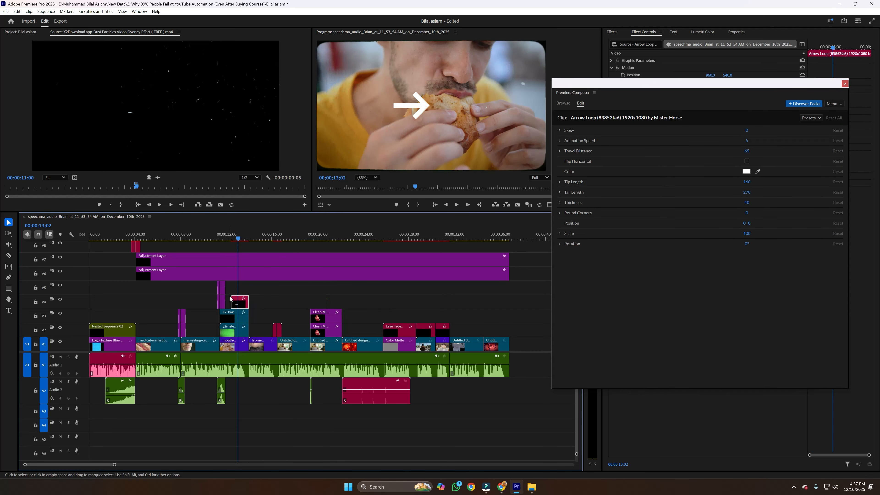
{"action": "left_click", "coordinate": [245, 288]}
{"action": "left_click", "coordinate": [242, 299]}
{"action": "left_click", "coordinate": [419, 103]}
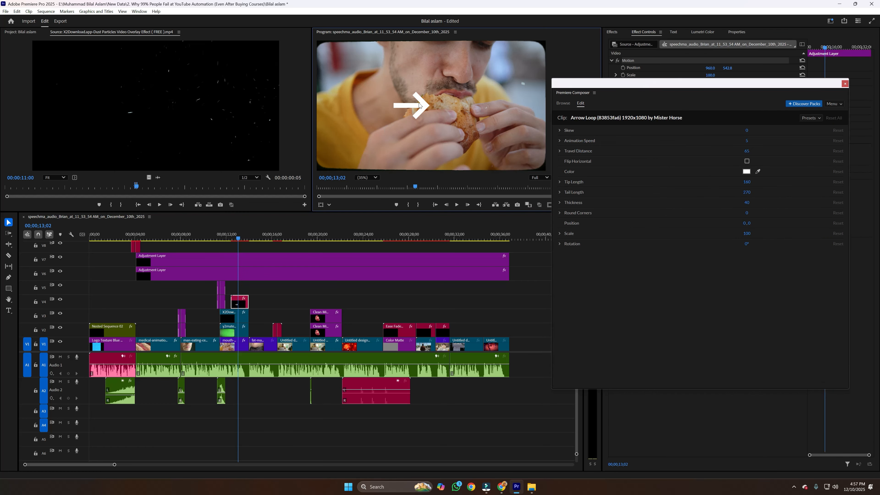
{"action": "left_click", "coordinate": [422, 114]}
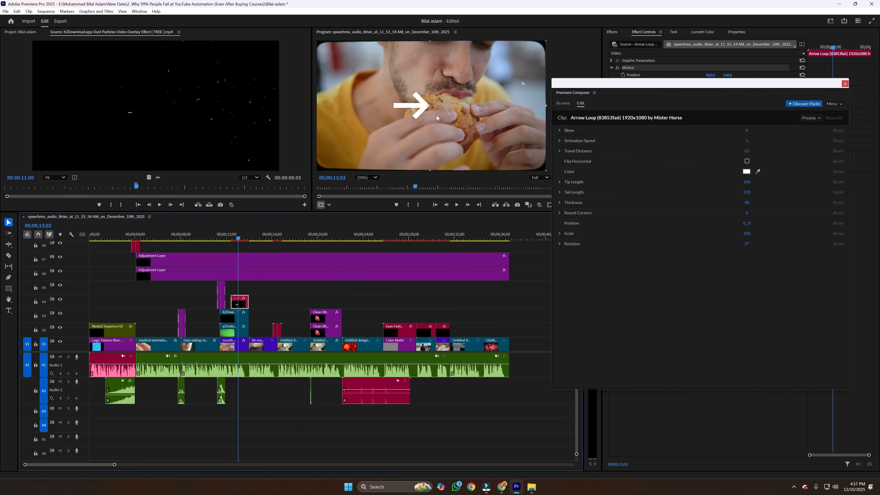
Rotate and position the arrow beside the man's face, scale it to 170, and pick red.
{"action": "left_click_drag", "start_coordinate": [616, 86], "coordinate": [617, 96]}
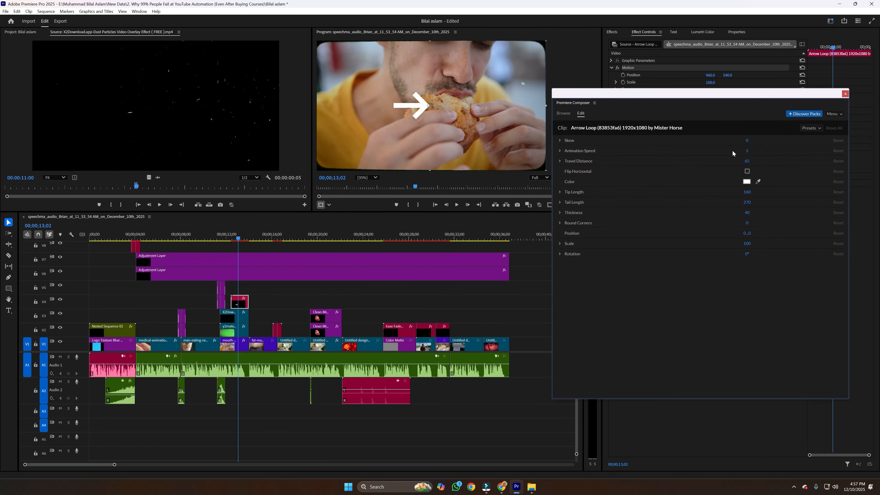
{"action": "left_click_drag", "start_coordinate": [596, 94], "coordinate": [605, 156]}
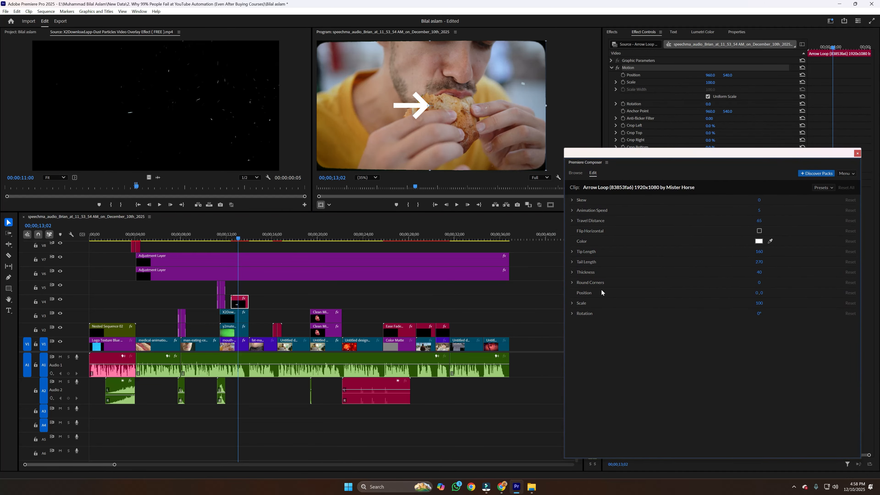
{"action": "left_click_drag", "start_coordinate": [752, 305], "coordinate": [739, 306]}
{"action": "left_click_drag", "start_coordinate": [711, 317], "coordinate": [678, 320]}
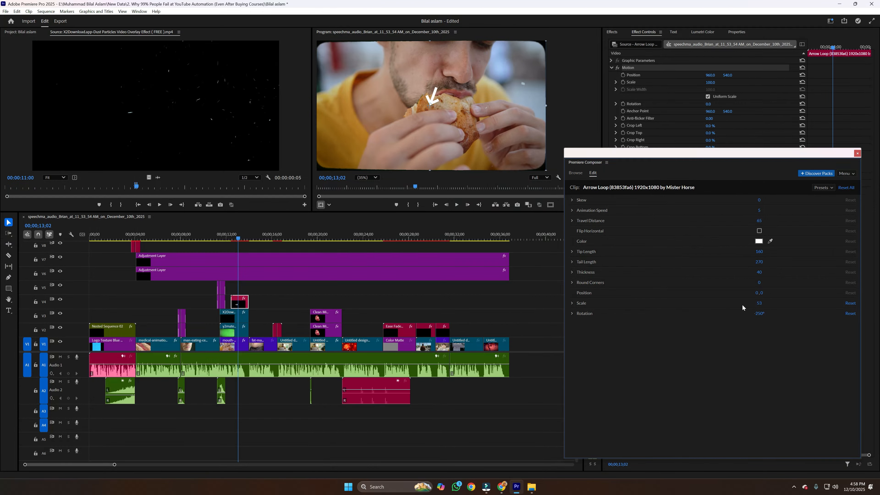
{"action": "left_click_drag", "start_coordinate": [435, 105], "coordinate": [483, 80]}
{"action": "left_click_drag", "start_coordinate": [583, 91], "coordinate": [447, 105]}
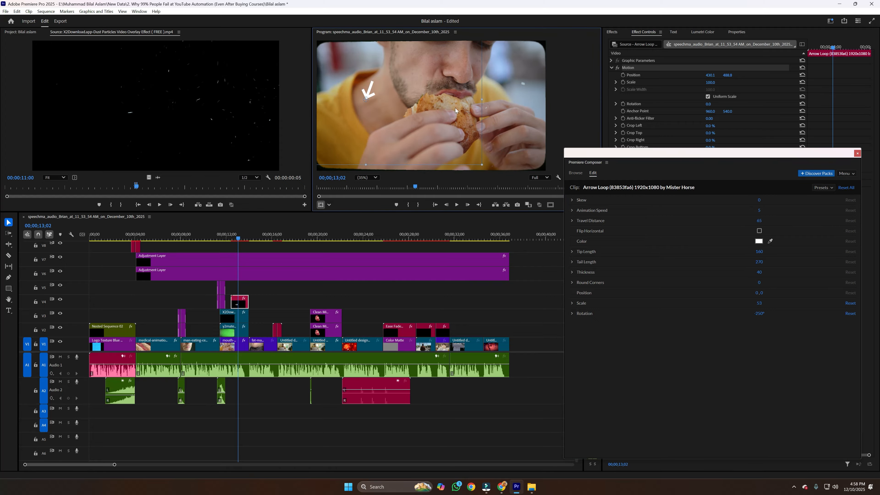
{"action": "left_click_drag", "start_coordinate": [758, 316], "coordinate": [731, 319]}
{"action": "left_click_drag", "start_coordinate": [481, 165], "coordinate": [563, 211]}
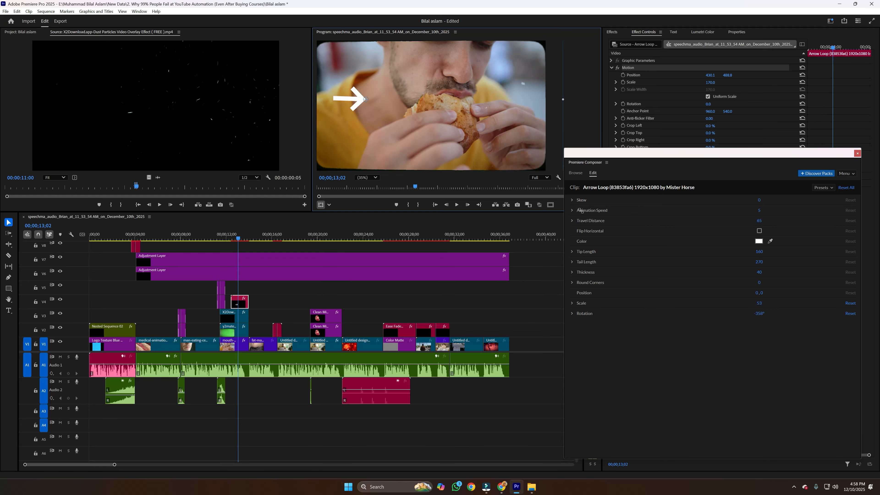
{"action": "left_click", "coordinate": [759, 242]}
{"action": "left_click_drag", "start_coordinate": [686, 284], "coordinate": [780, 338]}
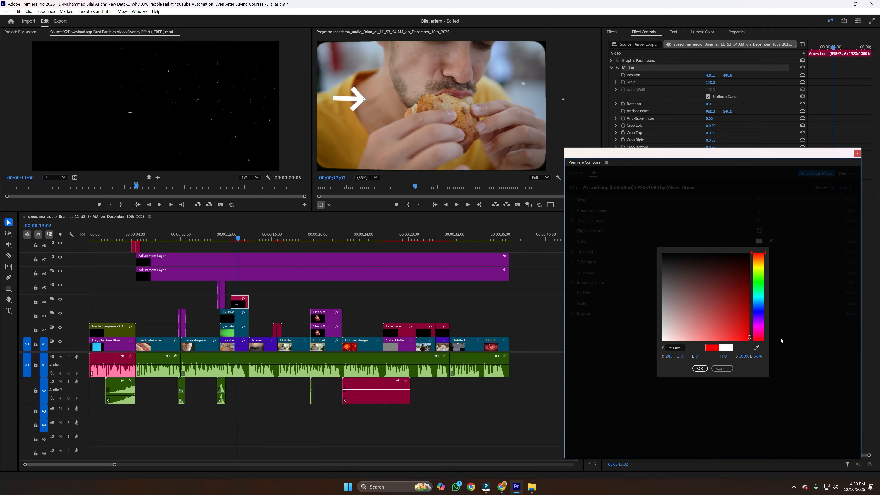
Confirm the f50000 red arrow colour, nudge it toward the mouth, and preview it.
{"action": "left_click", "coordinate": [700, 368]}
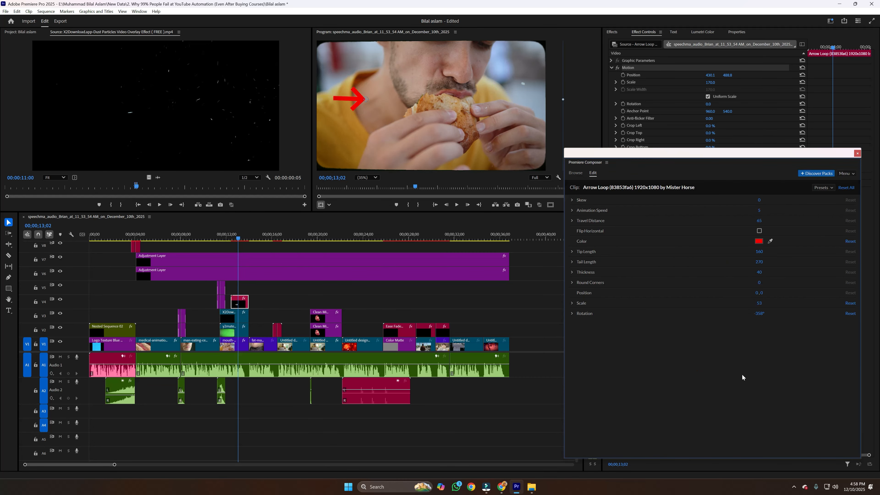
{"action": "left_click_drag", "start_coordinate": [350, 100], "coordinate": [371, 102]}
{"action": "key", "text": "space"}
{"action": "left_click", "coordinate": [232, 239]}
{"action": "key", "text": "space"}
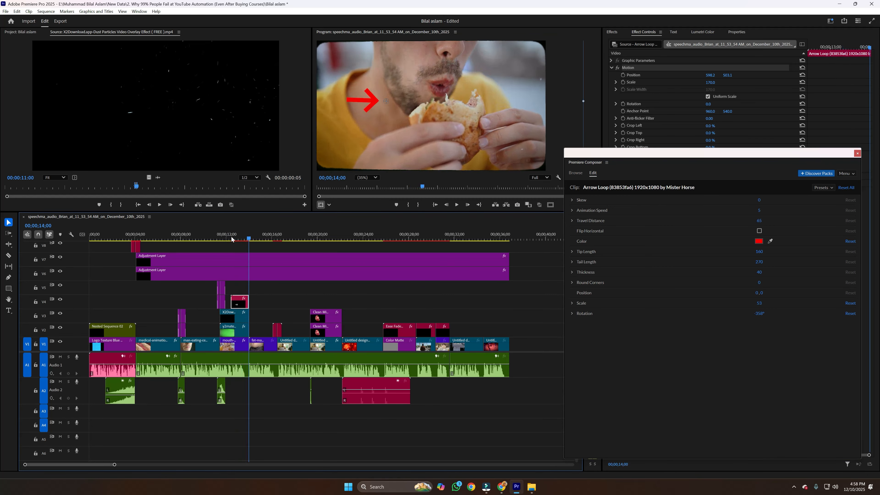
Preview a bass drop sound effect in Composer presets, then switch to Chrome.
{"action": "left_click", "coordinate": [575, 173]}
{"action": "scroll", "coordinate": [721, 312], "scroll_direction": "down", "scroll_amount": 10}
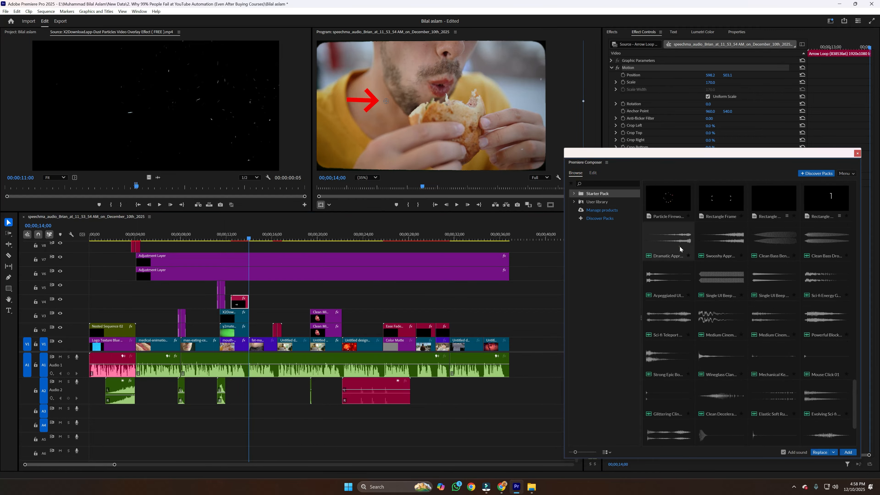
{"action": "left_click", "coordinate": [825, 242]}
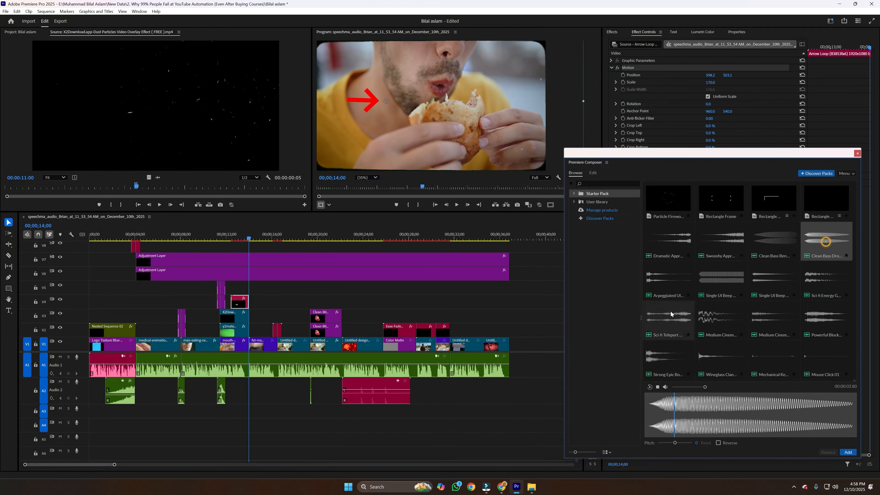
{"action": "left_click", "coordinate": [501, 486]}
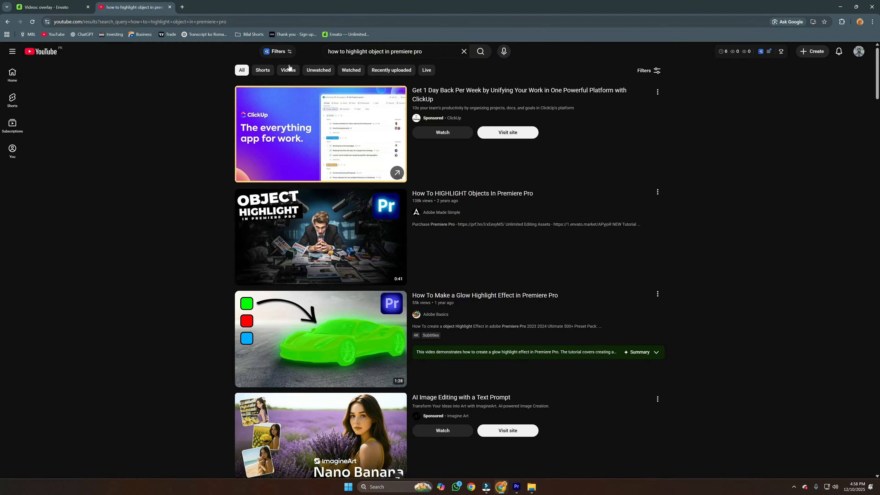
Download the Windows installer MisterHorseProductManagerSetup_3.1.0.msi from the Premiere Composer page.
{"action": "left_click", "coordinate": [182, 7]}
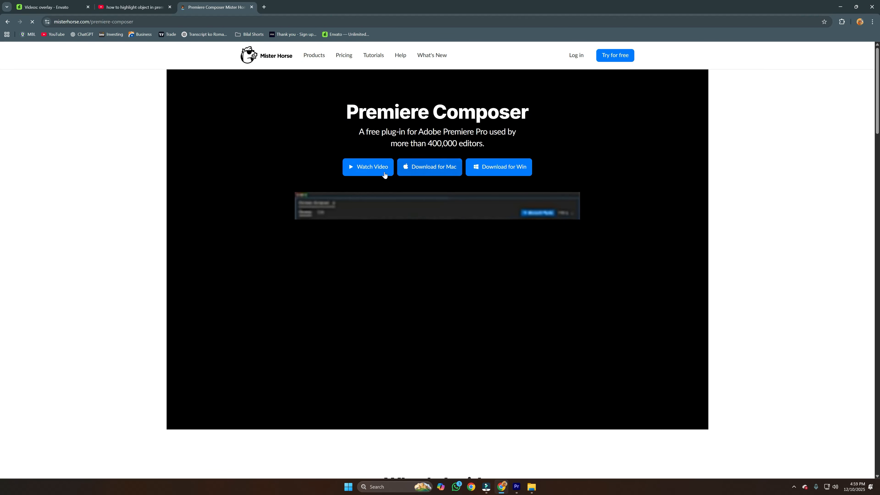
{"action": "left_click", "coordinate": [467, 168]}
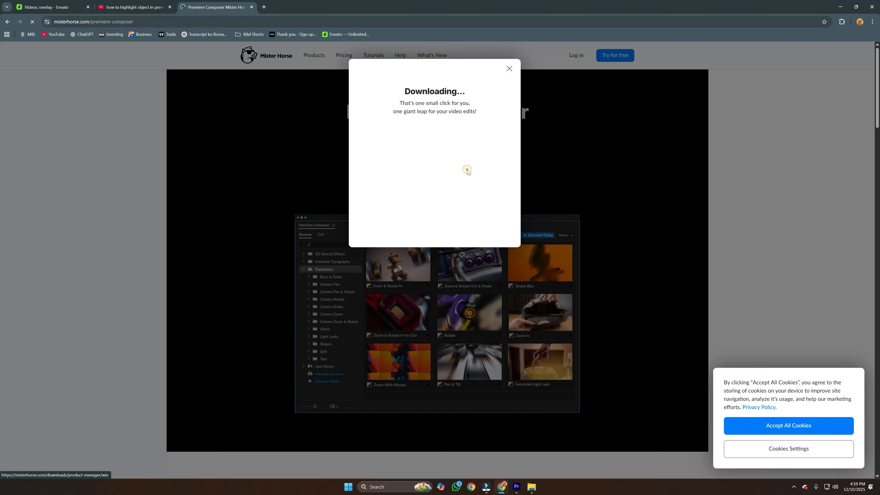
{"action": "left_click", "coordinate": [422, 266]}
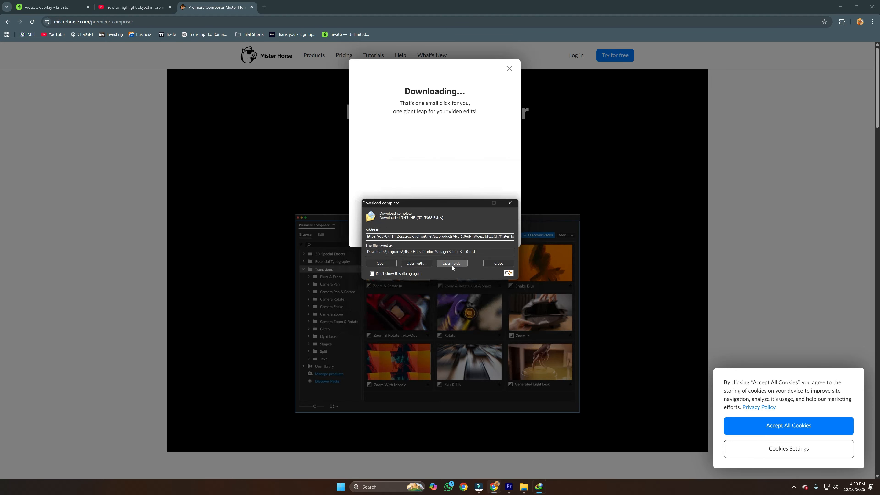
{"action": "left_click", "coordinate": [452, 263]}
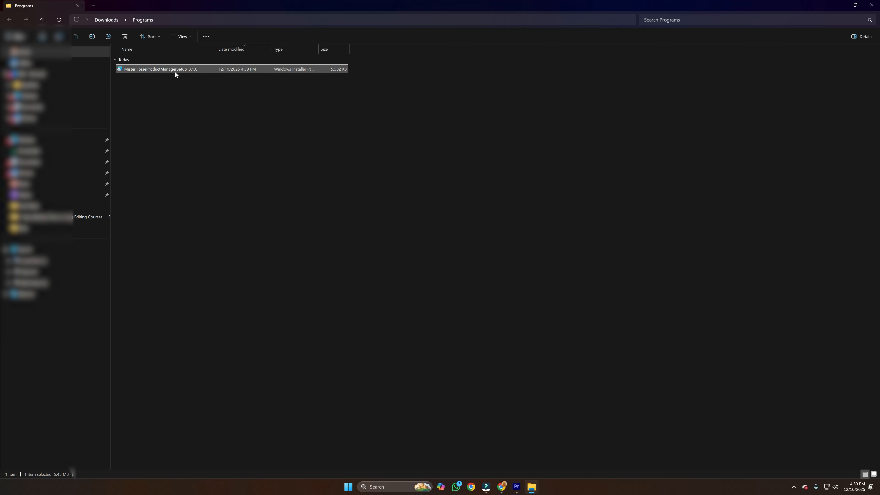
Run the installer and verify Premiere Composer and Starter Pack show installed for Premiere Pro.
{"action": "double_click", "coordinate": [175, 70]}
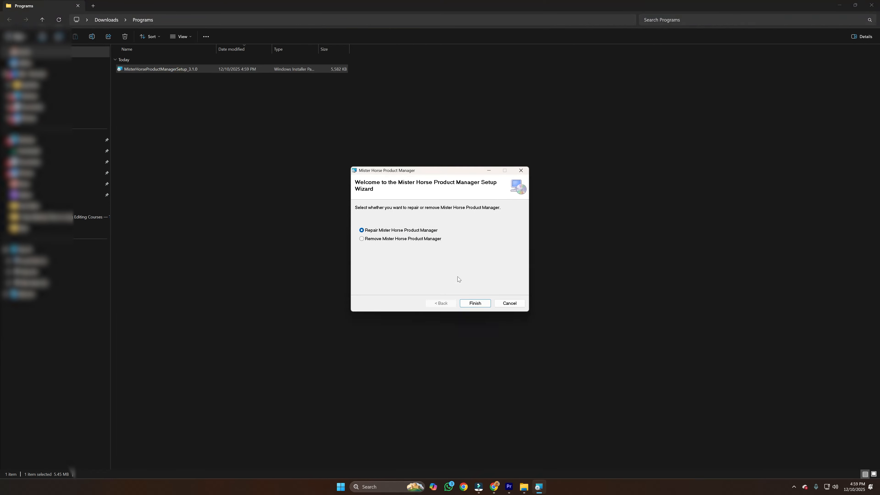
{"action": "left_click", "coordinate": [474, 304]}
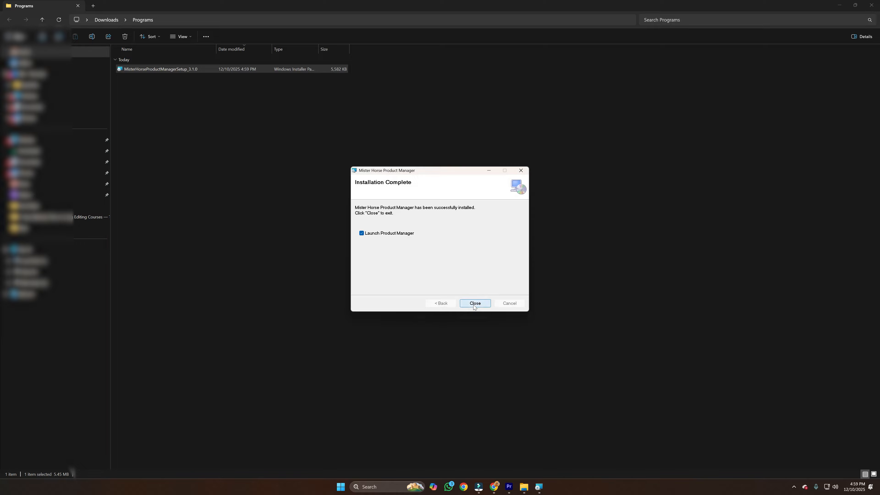
{"action": "left_click", "coordinate": [474, 304]}
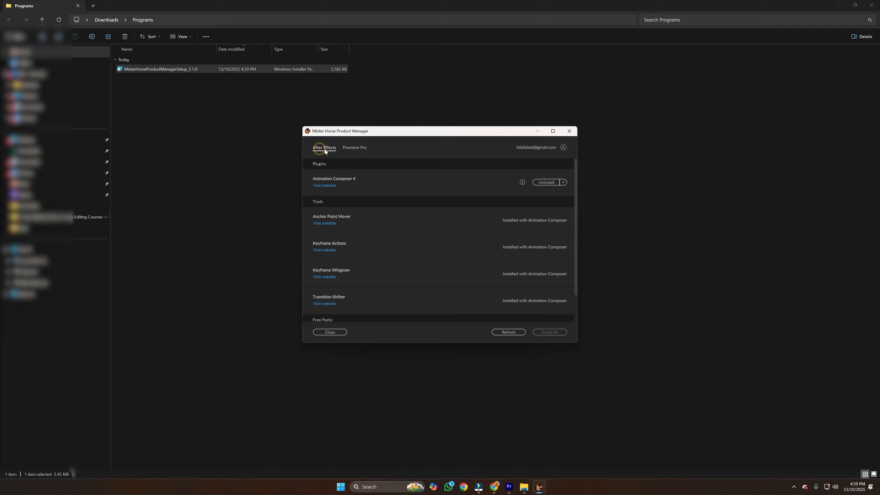
{"action": "left_click", "coordinate": [352, 149]}
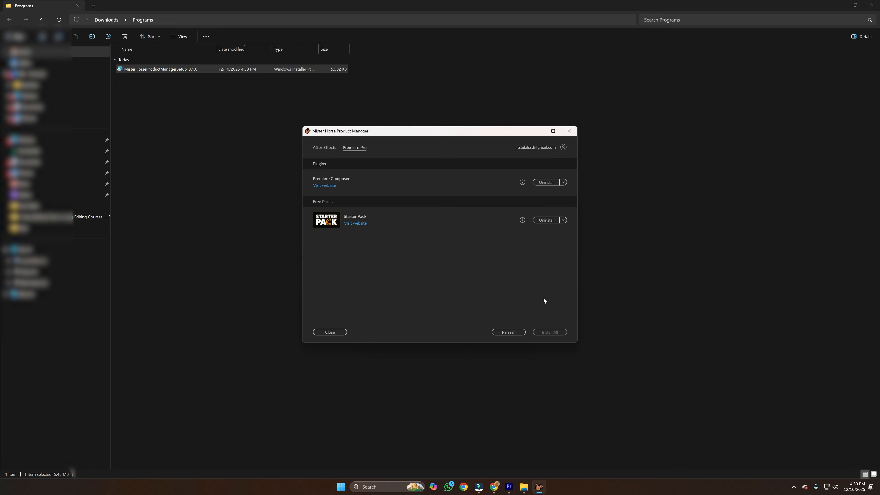
{"action": "left_click", "coordinate": [569, 131]}
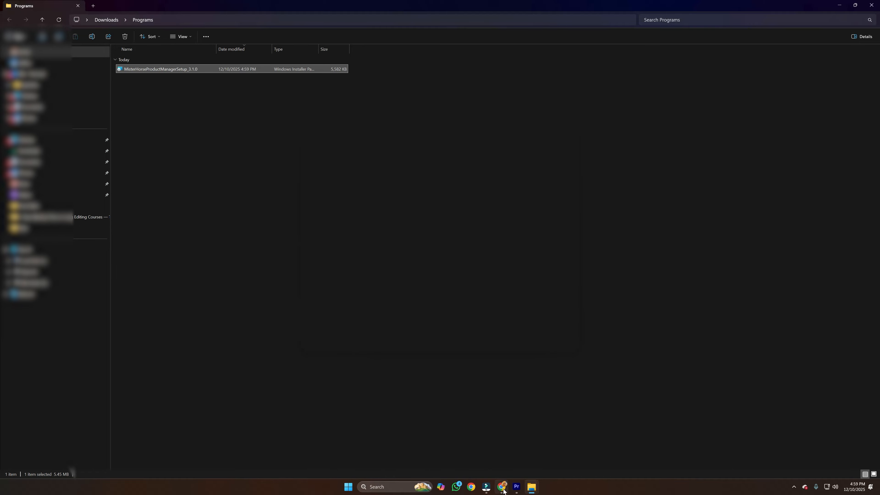
Add the Particle Fireworks element from Premiere Composer at the sequence start.
{"action": "left_click", "coordinate": [516, 489]}
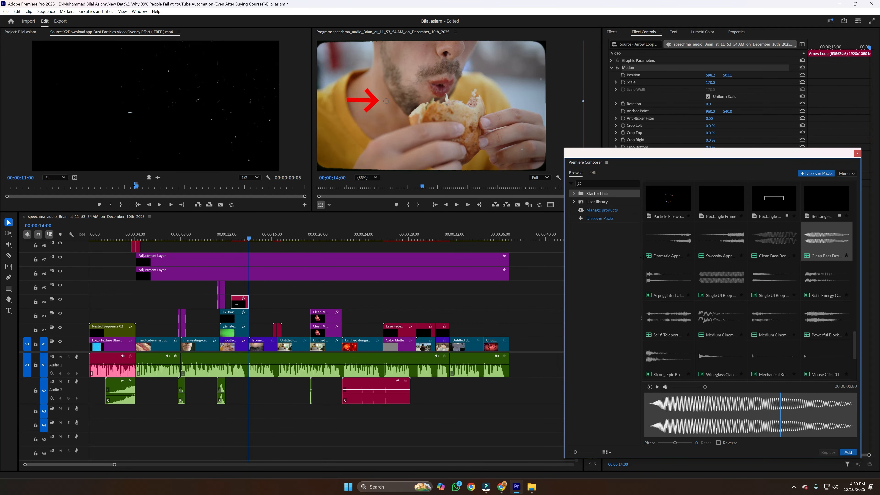
{"action": "left_click", "coordinate": [93, 235]}
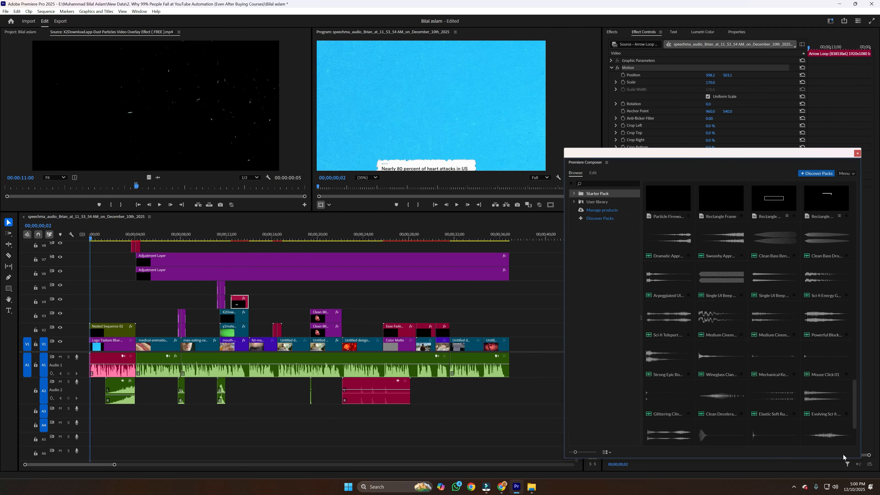
{"action": "scroll", "coordinate": [776, 350], "scroll_direction": "down", "scroll_amount": 3}
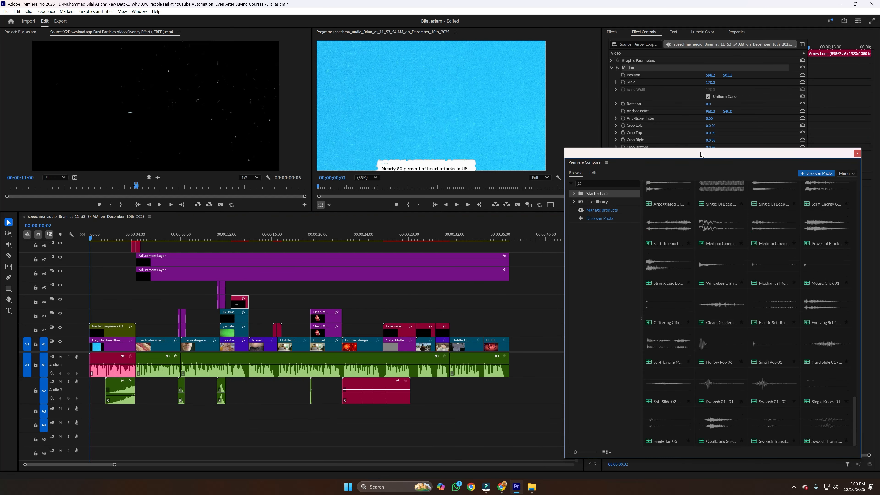
{"action": "left_click_drag", "start_coordinate": [700, 154], "coordinate": [607, 117]}
{"action": "scroll", "coordinate": [627, 229], "scroll_direction": "up", "scroll_amount": 6}
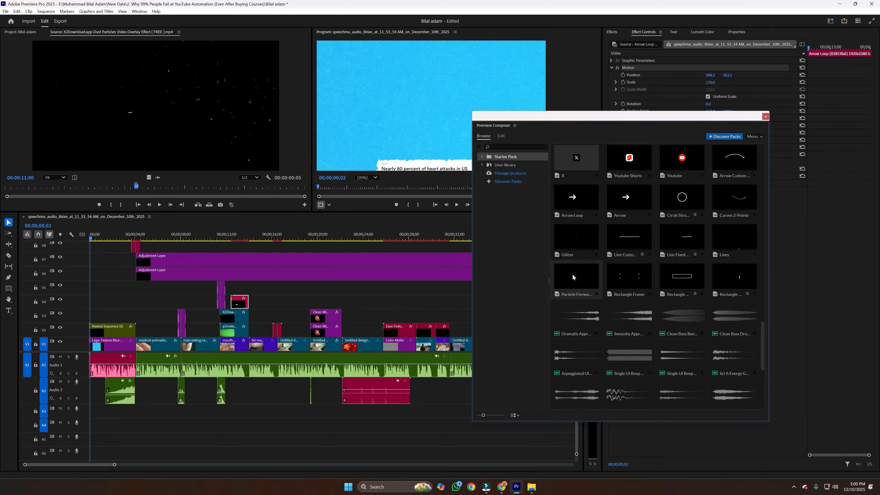
{"action": "left_click", "coordinate": [572, 276]}
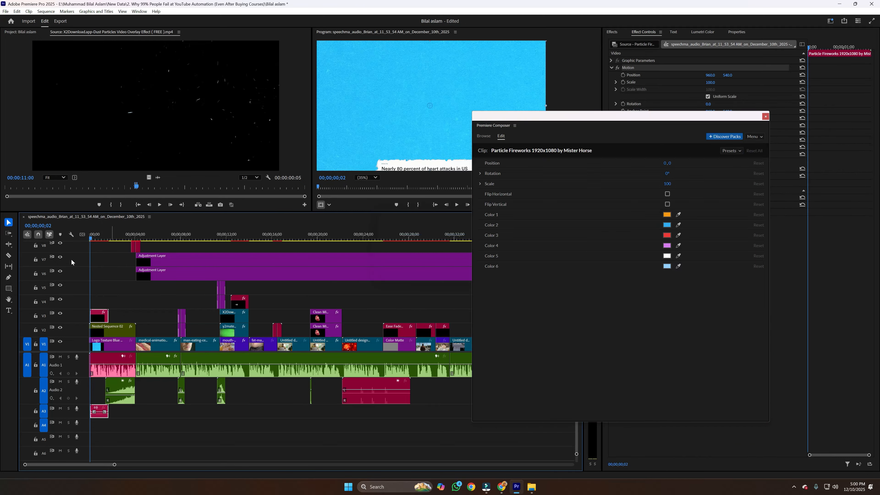
Play back the fireworks opening, then close the Premiere Composer panel.
{"action": "left_click", "coordinate": [200, 437]}
{"action": "key", "text": "space"}
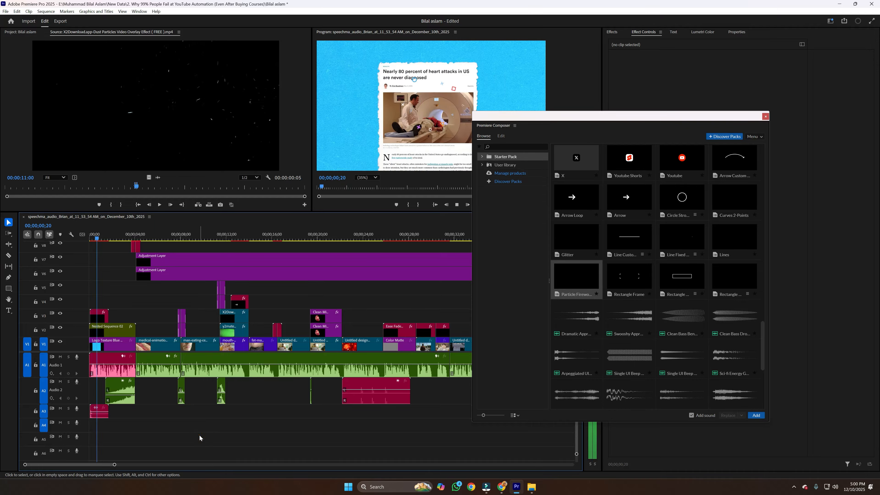
{"action": "key", "text": "space"}
{"action": "left_click_drag", "start_coordinate": [96, 234], "coordinate": [83, 230]}
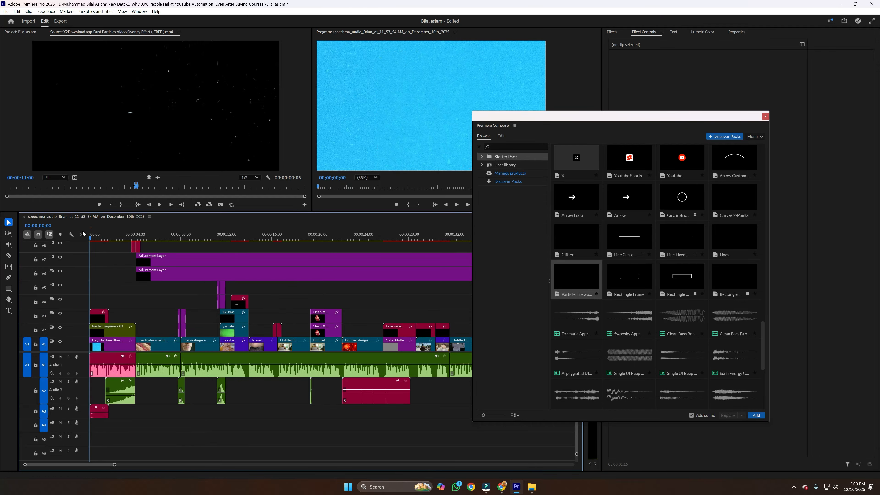
{"action": "key", "text": "space"}
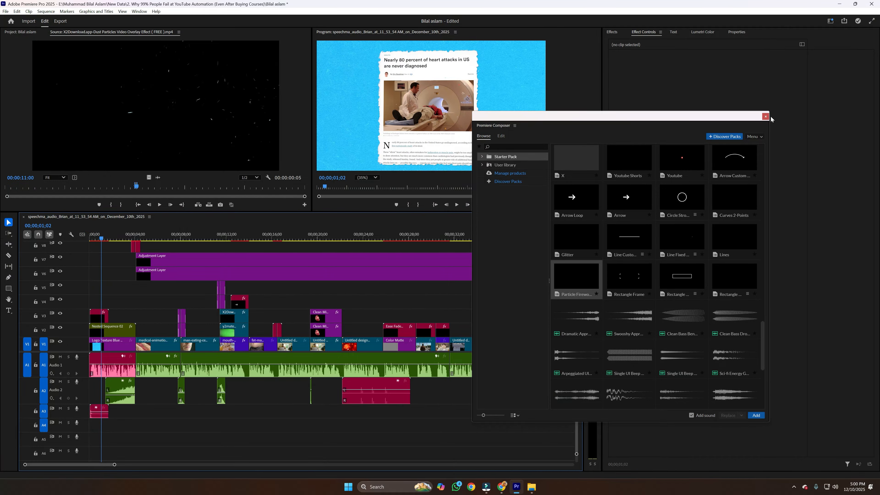
{"action": "left_click", "coordinate": [765, 117]}
{"action": "left_click", "coordinate": [423, 420]}
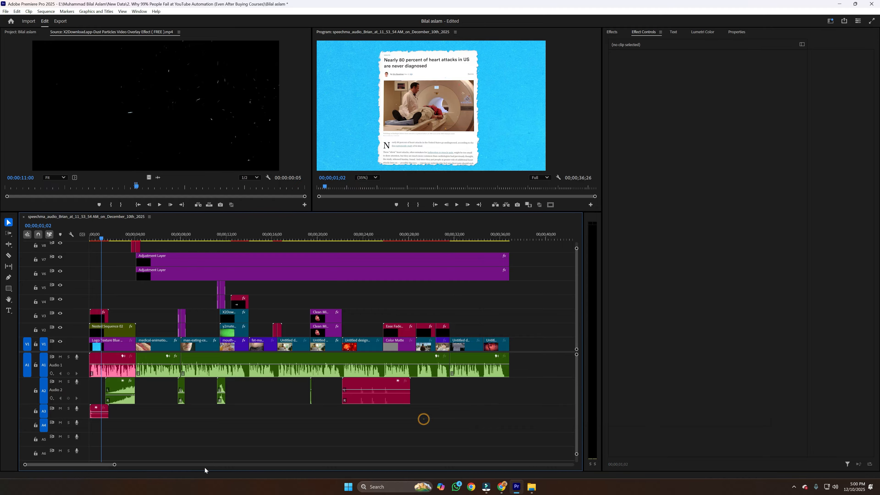
Type a greeting title, 'Hi' followed by the creator's name, on the article shot.
{"action": "mouse_move", "coordinate": [113, 465]}
{"action": "left_mouse_down"}
{"action": "mouse_move", "coordinate": [242, 465]}
{"action": "mouse_move", "coordinate": [116, 464]}
{"action": "left_mouse_up"}
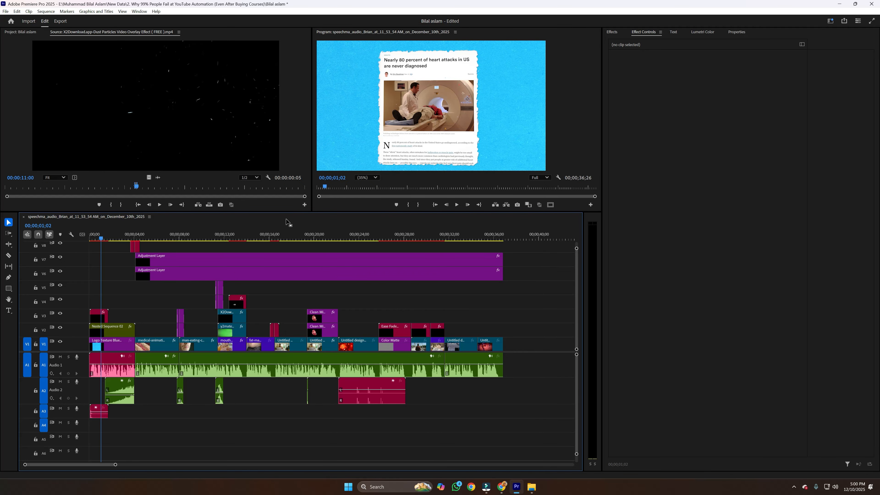
{"action": "left_click", "coordinate": [675, 34]}
{"action": "left_click", "coordinate": [642, 32]}
{"action": "left_click", "coordinate": [7, 310]}
{"action": "left_click", "coordinate": [346, 107]}
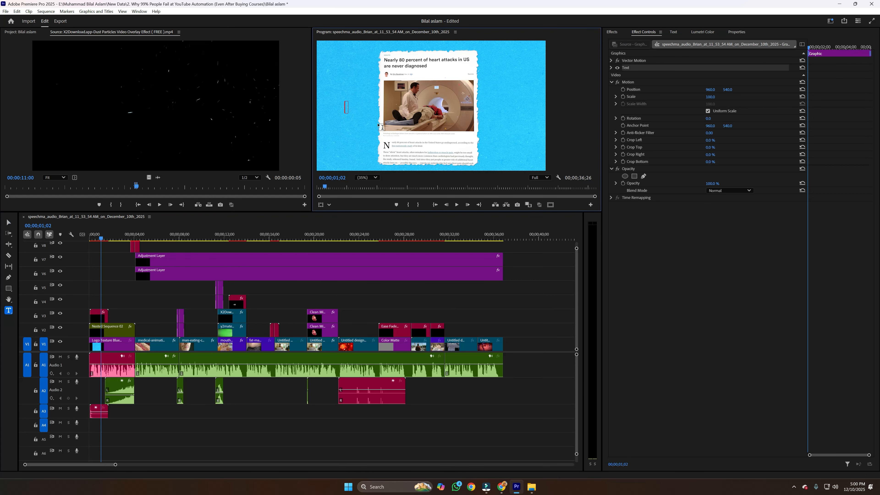
{"action": "type", "text": "Hi Bilal Aslam"}
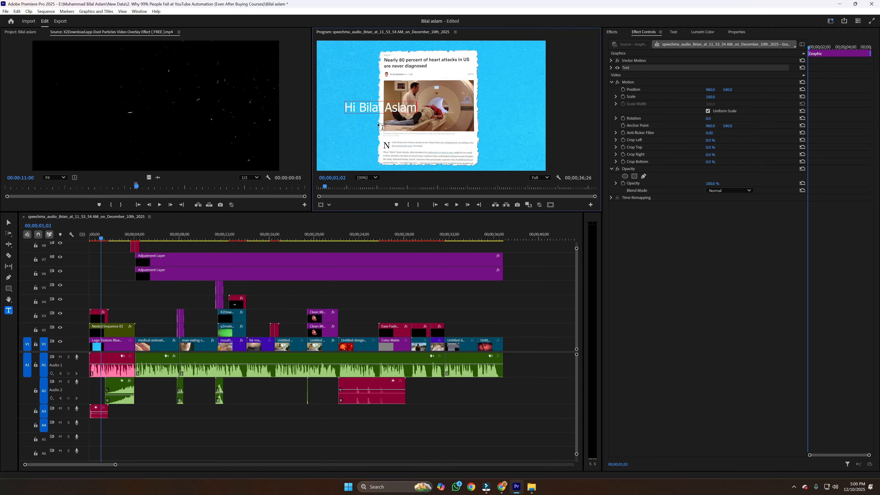
Move the greeting title to the lower right of the frame.
{"action": "left_click", "coordinate": [9, 222]}
{"action": "left_click_drag", "start_coordinate": [410, 110], "coordinate": [523, 161]}
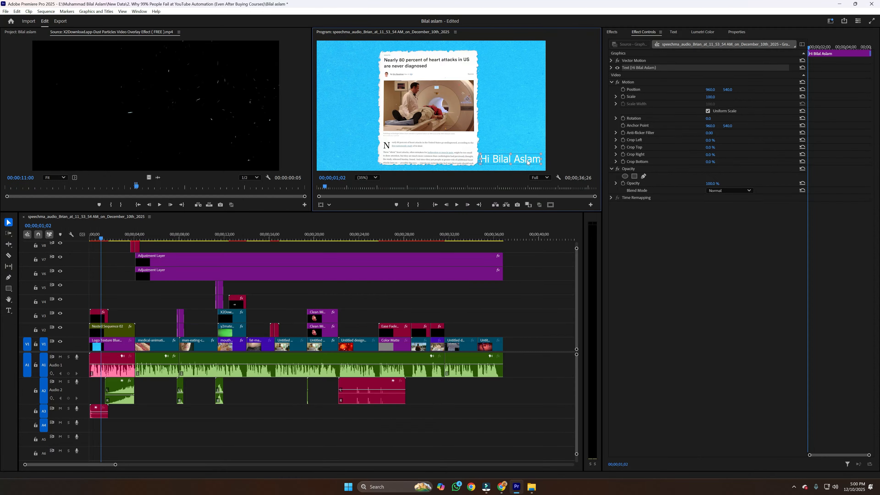
{"action": "left_click", "coordinate": [673, 32]}
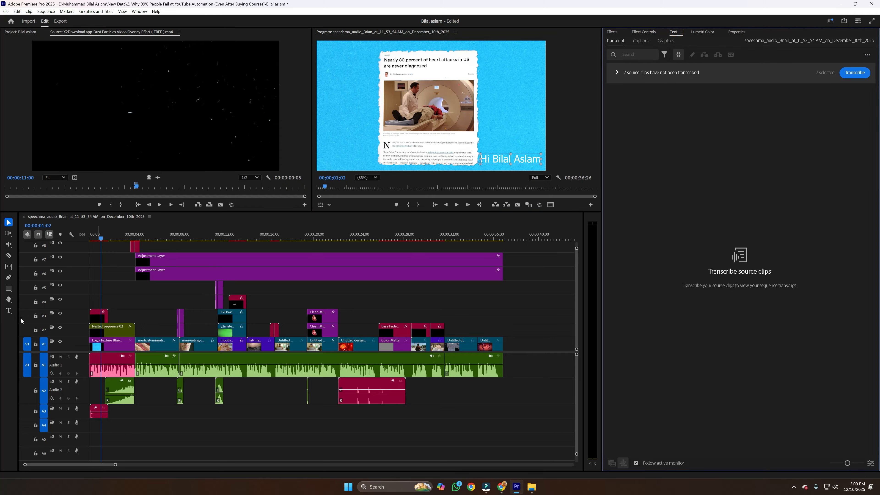
Zoom the timeline into the opening seconds and select the name title.
{"action": "left_click", "coordinate": [95, 318]}
{"action": "left_click_drag", "start_coordinate": [116, 464], "coordinate": [97, 465]}
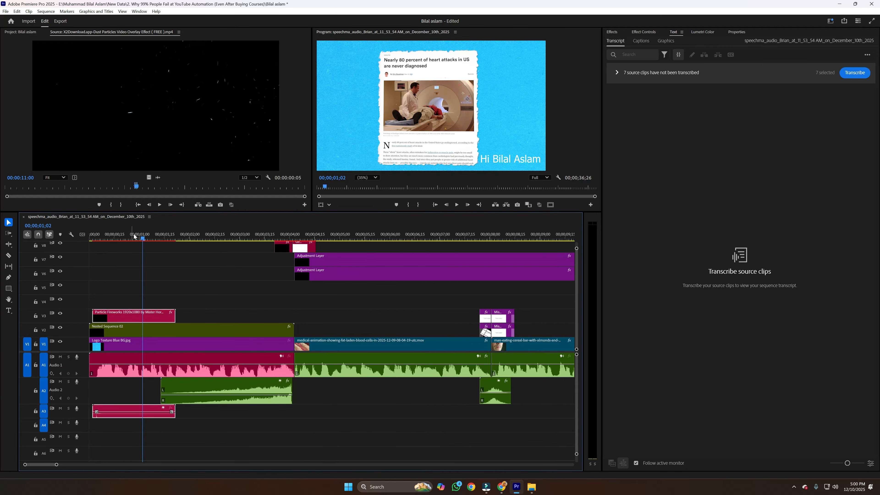
{"action": "key", "text": "t"}
{"action": "left_click", "coordinate": [503, 159]}
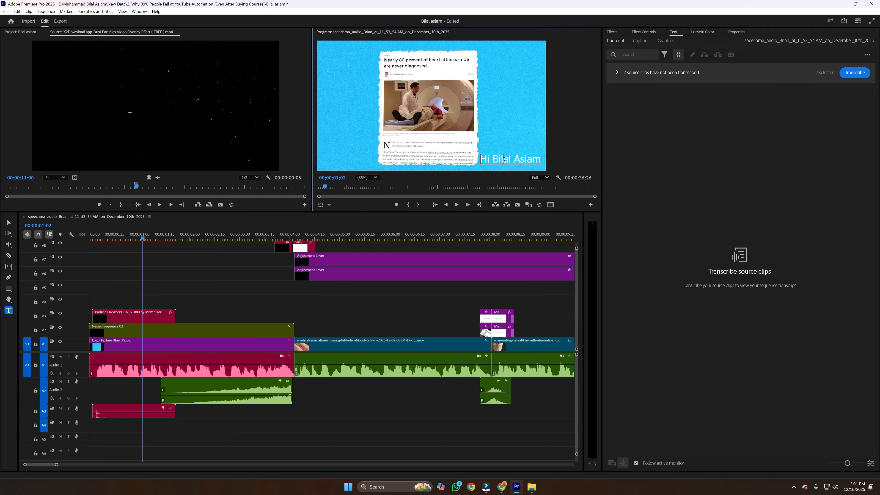
{"action": "left_click", "coordinate": [641, 40]}
{"action": "left_click", "coordinate": [613, 40]}
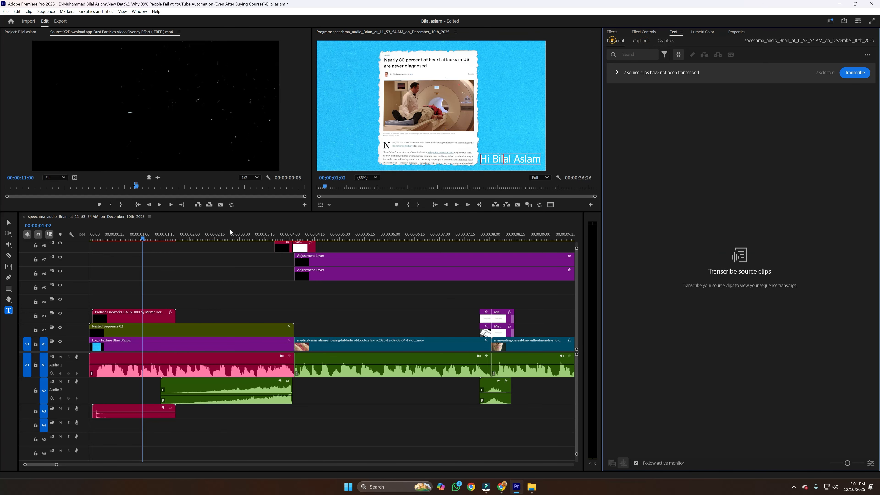
Make the timeline taller and add a New Text Layer title at 2;10.
{"action": "left_click", "coordinate": [148, 316]}
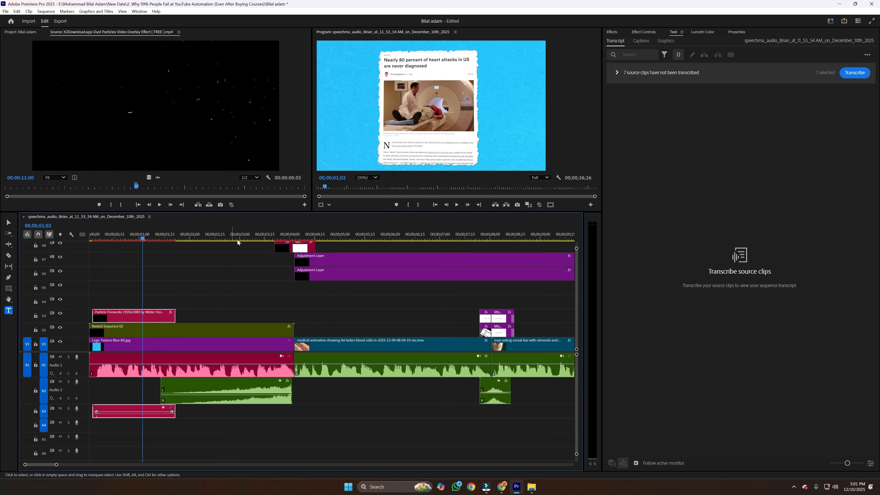
{"action": "left_click_drag", "start_coordinate": [253, 215], "coordinate": [263, 234]}
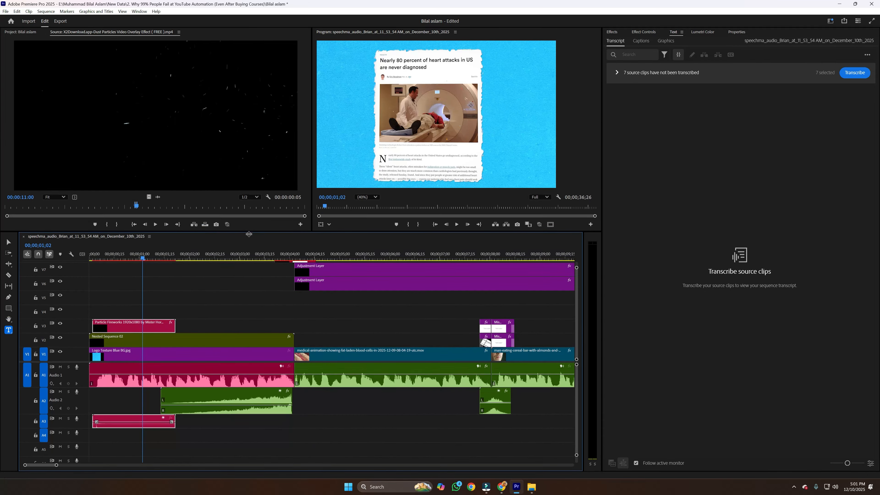
{"action": "left_click", "coordinate": [206, 259]}
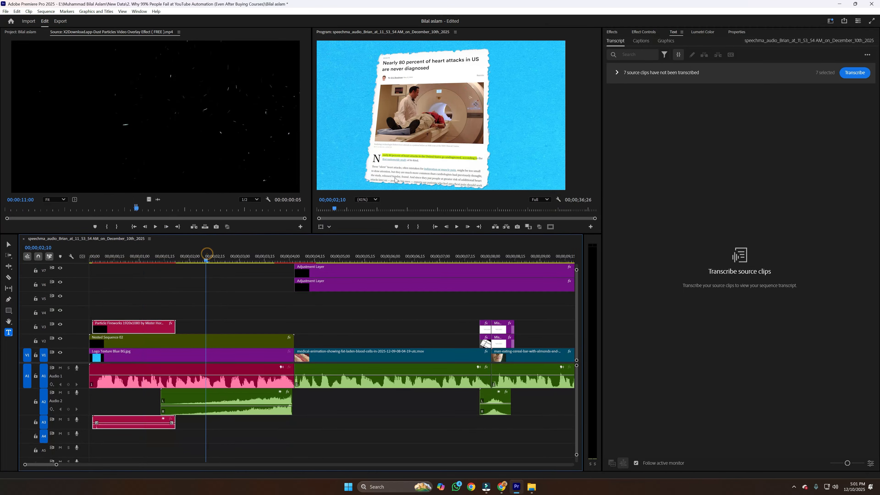
{"action": "key", "text": "ctrl+t"}
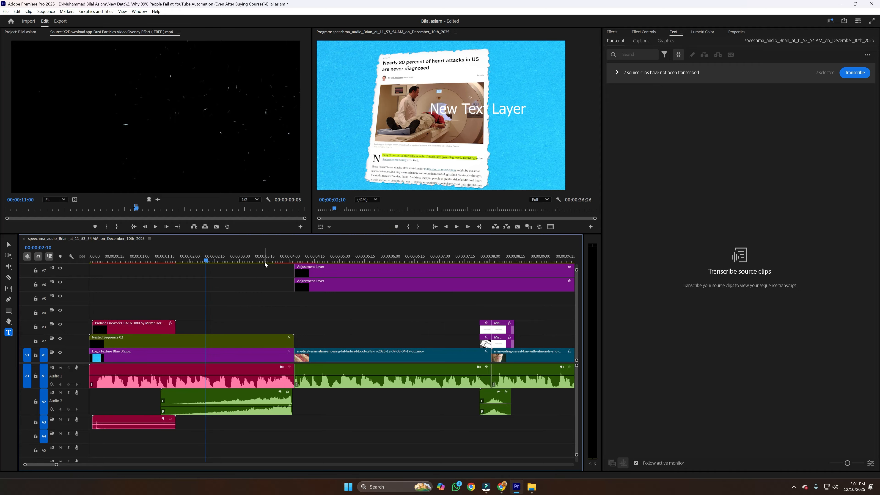
Move the New Text Layer clip to V3, shorten it, and restore the monitor size.
{"action": "left_click_drag", "start_coordinate": [277, 232], "coordinate": [281, 52]}
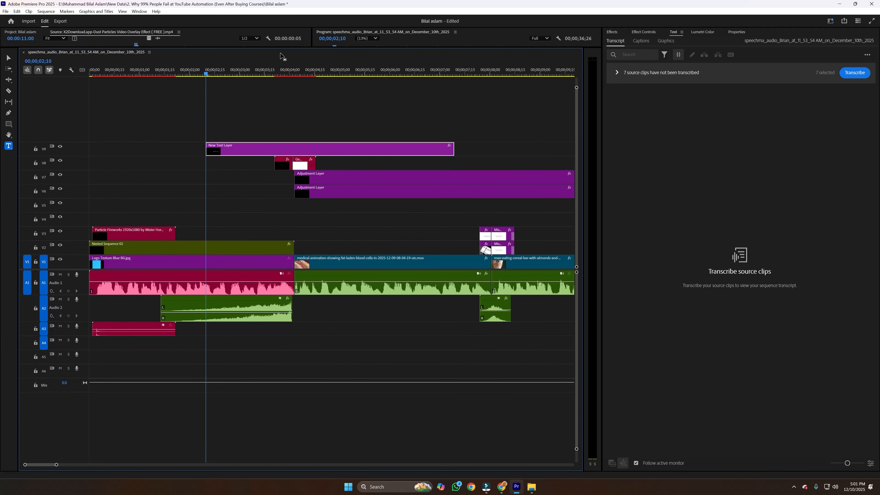
{"action": "left_click_drag", "start_coordinate": [227, 150], "coordinate": [218, 236]}
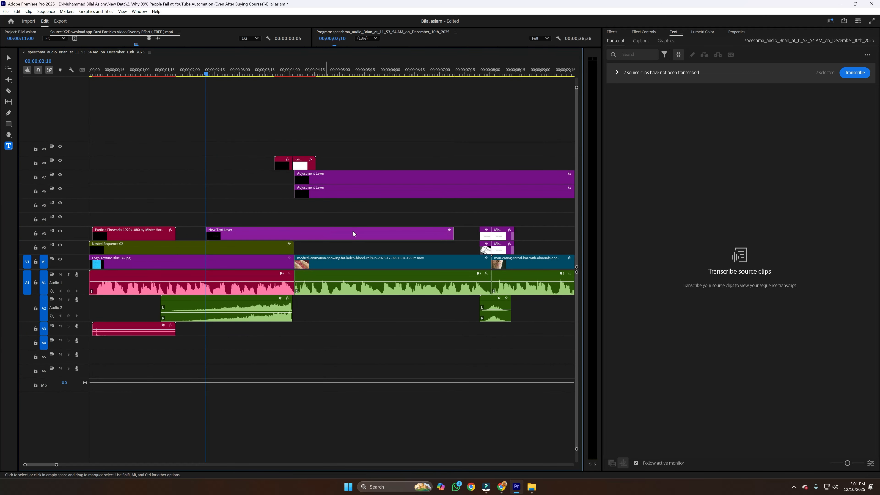
{"action": "left_click_drag", "start_coordinate": [453, 232], "coordinate": [263, 232]}
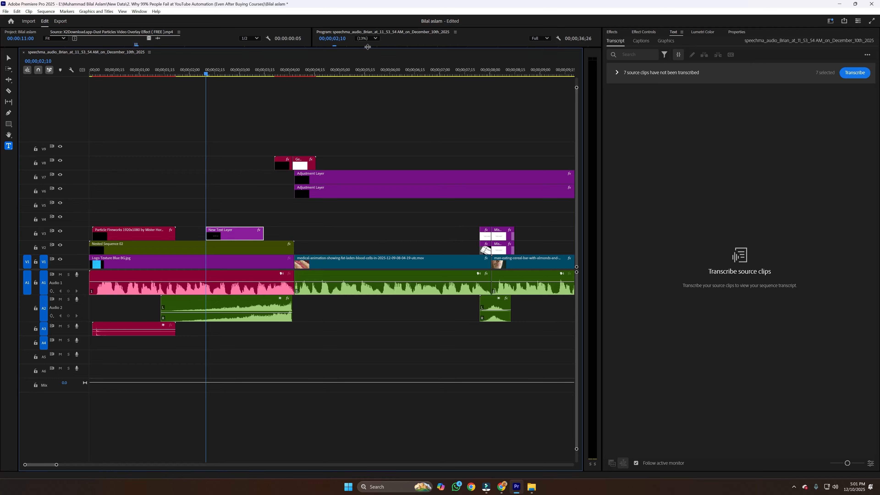
{"action": "left_click_drag", "start_coordinate": [367, 48], "coordinate": [367, 249]}
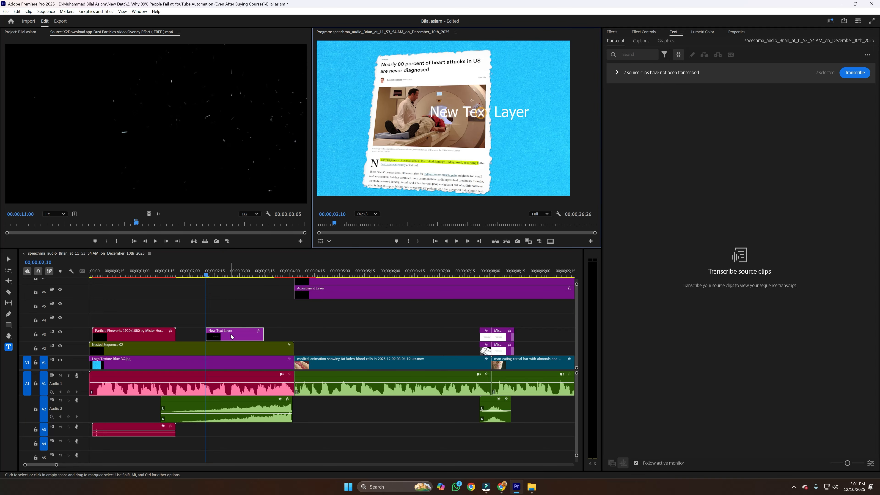
Make the New Text Layer title bold.
{"action": "left_click", "coordinate": [506, 110]}
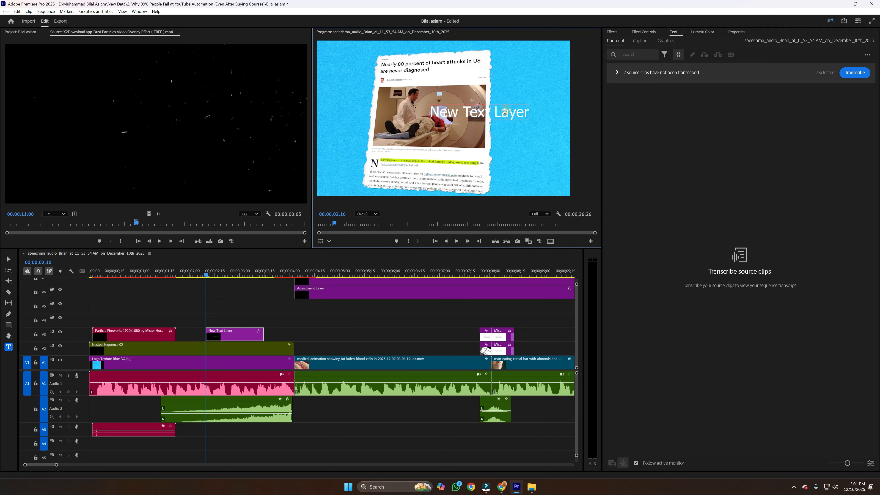
{"action": "left_click", "coordinate": [228, 335]}
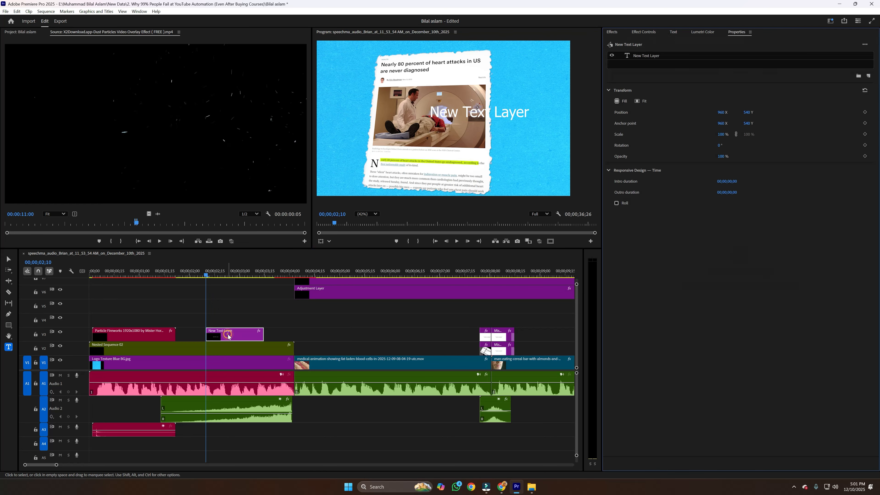
{"action": "left_click", "coordinate": [667, 57]}
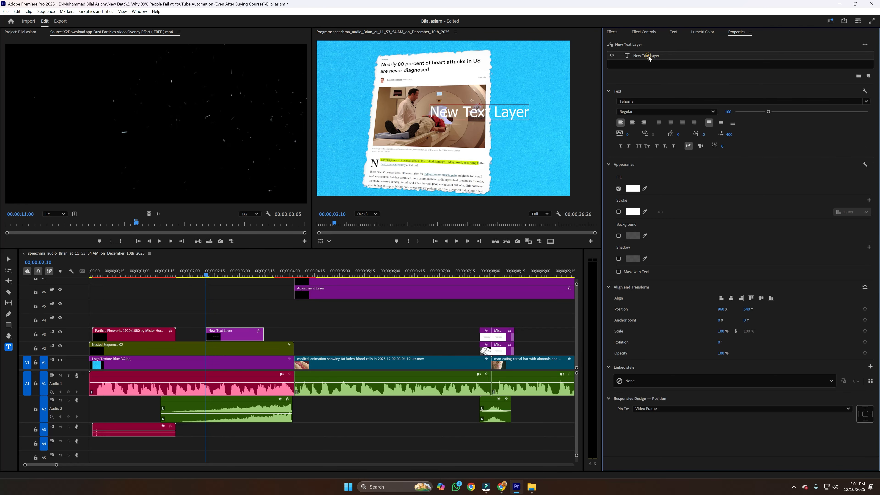
{"action": "left_click", "coordinate": [646, 100]}
{"action": "left_click", "coordinate": [720, 129]}
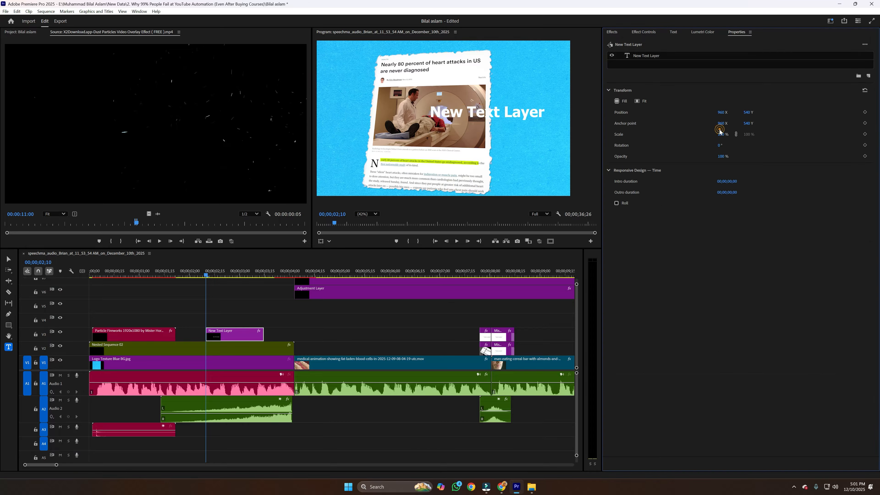
Give the title a red fill with a white stroke.
{"action": "left_click", "coordinate": [652, 56]}
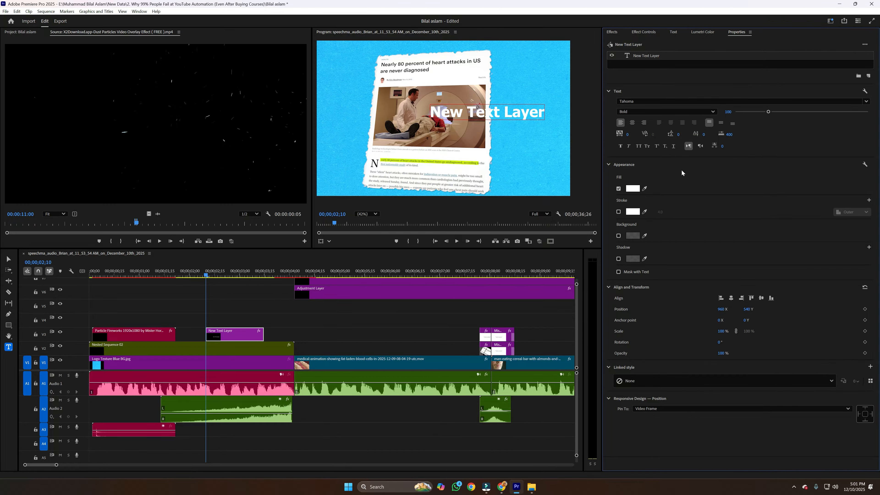
{"action": "left_click", "coordinate": [633, 189]}
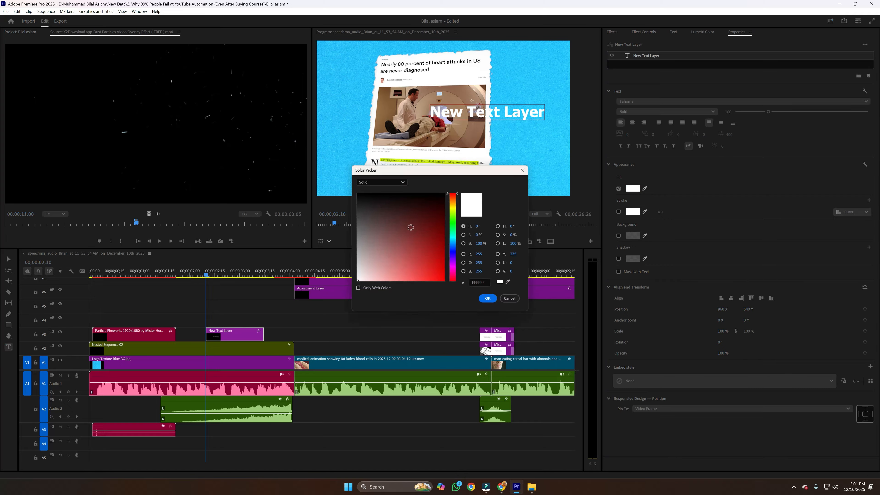
{"action": "left_click_drag", "start_coordinate": [411, 227], "coordinate": [454, 180]}
{"action": "left_click", "coordinate": [431, 237]}
{"action": "left_click", "coordinate": [488, 298]}
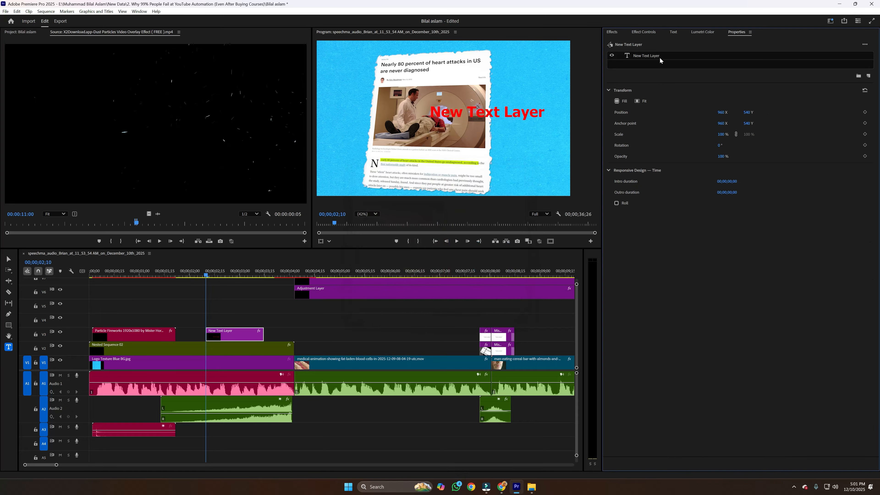
{"action": "left_click", "coordinate": [659, 57]}
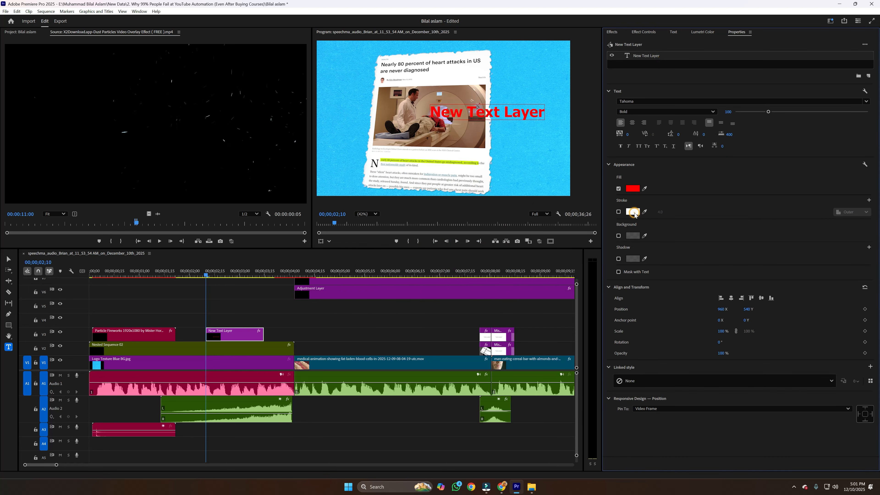
{"action": "left_click", "coordinate": [618, 212]}
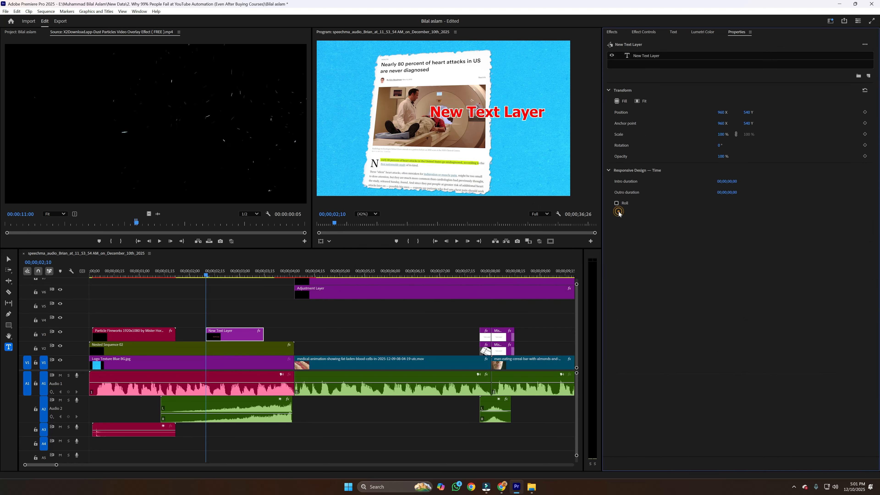
Centre-align the title text and turn off its background box.
{"action": "left_click", "coordinate": [643, 59]}
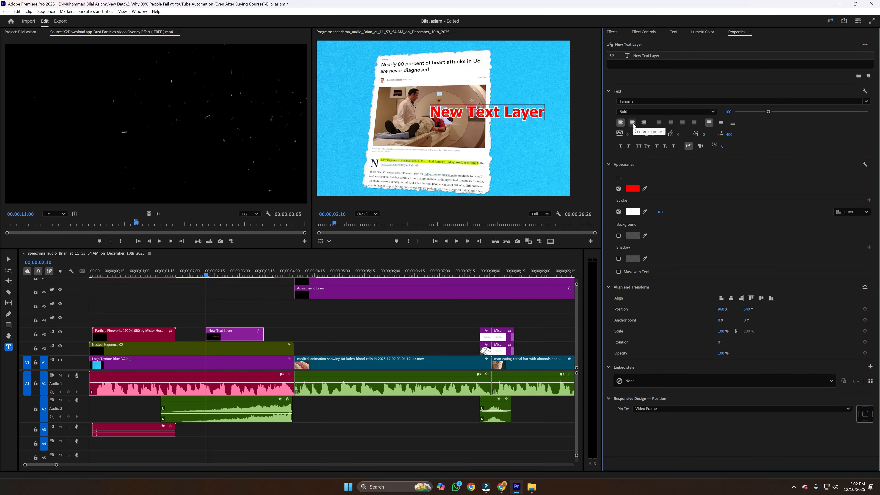
{"action": "left_click", "coordinate": [632, 123]}
{"action": "left_click", "coordinate": [638, 59]}
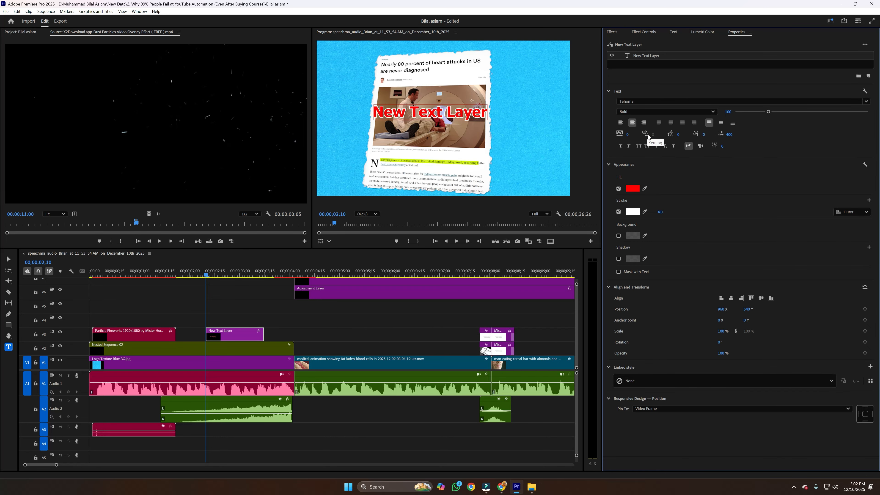
{"action": "left_click", "coordinate": [618, 236]}
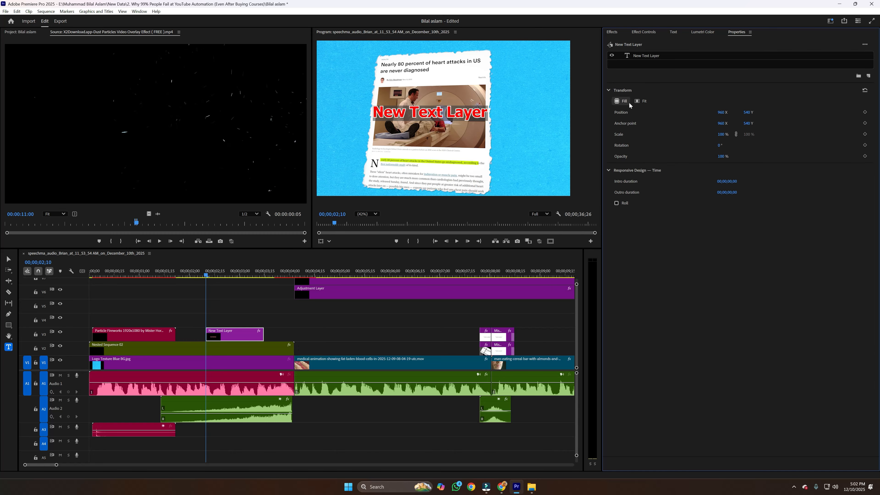
{"action": "left_click", "coordinate": [642, 57]}
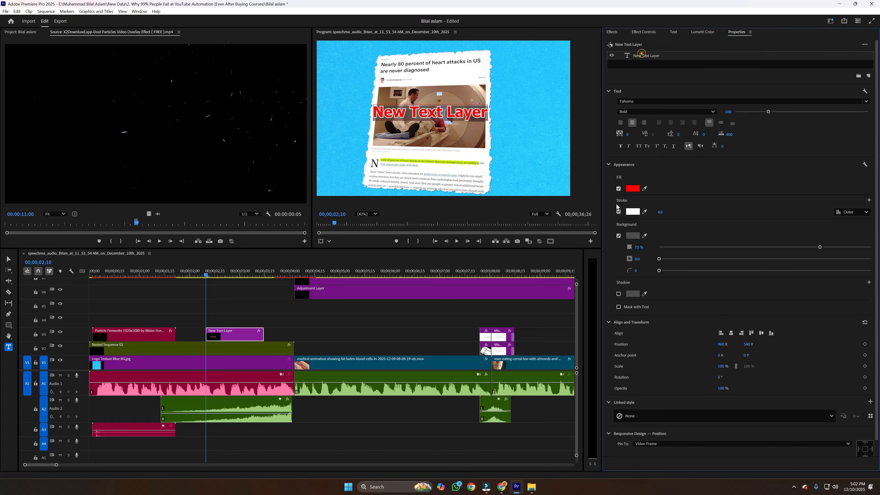
{"action": "left_click", "coordinate": [618, 238]}
{"action": "left_click", "coordinate": [632, 56]}
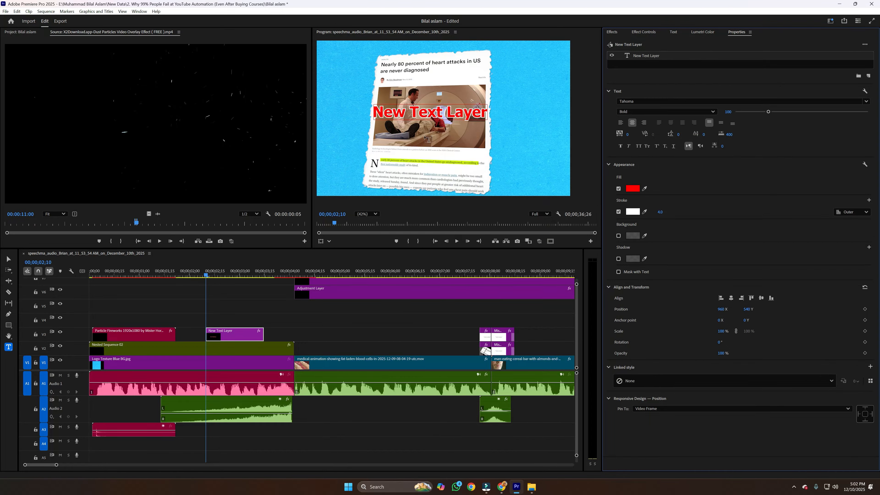
Drag the title down over the bottom of the article.
{"action": "left_click", "coordinate": [8, 259]}
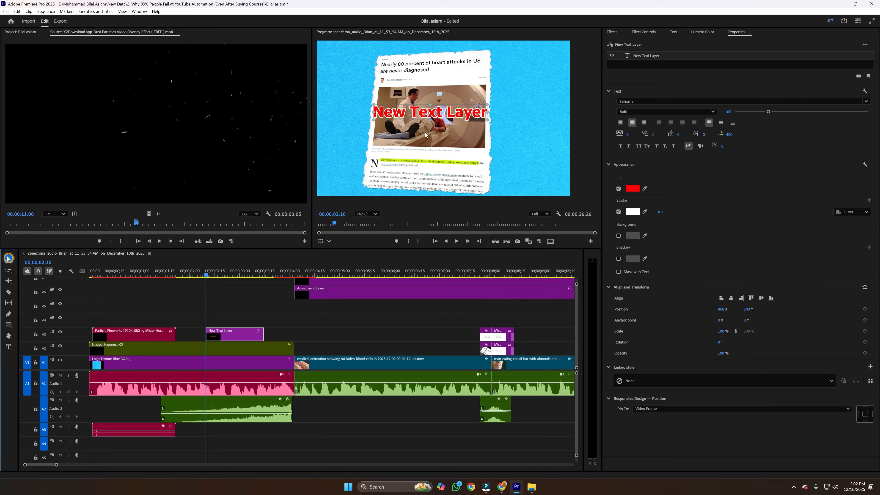
{"action": "left_click_drag", "start_coordinate": [450, 112], "coordinate": [453, 180]}
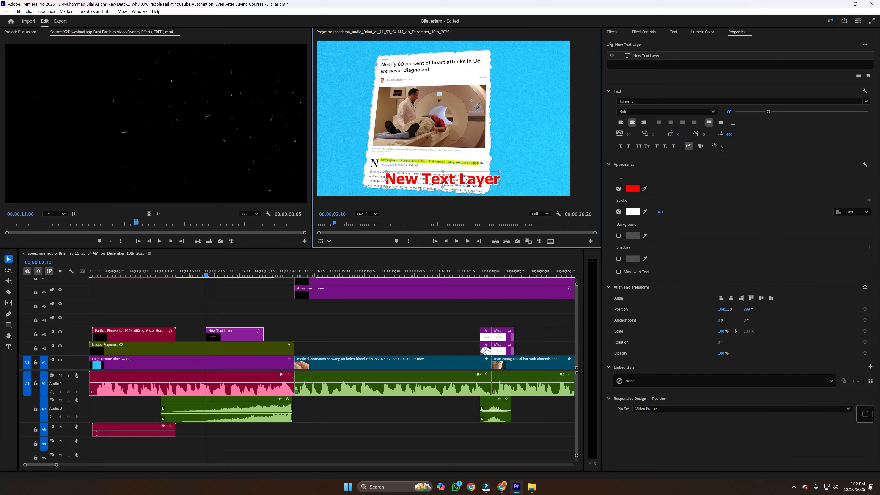
{"action": "left_click", "coordinate": [276, 325]}
{"action": "left_click", "coordinate": [226, 336]}
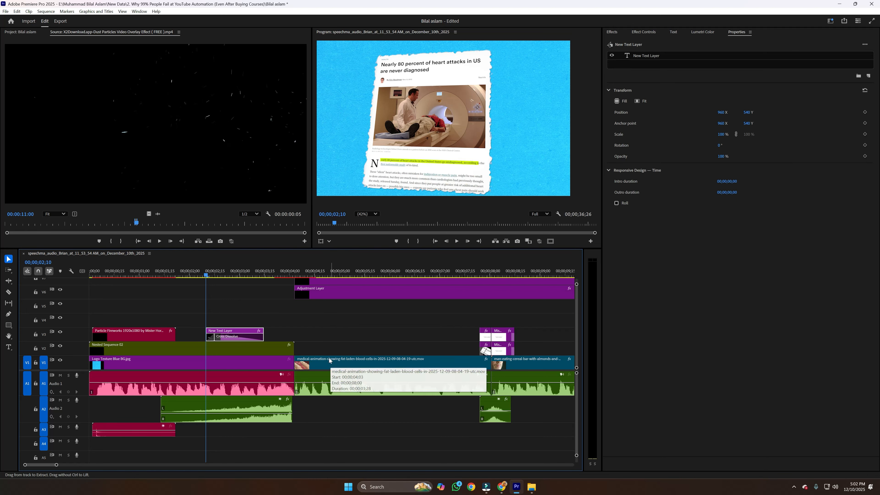
Clear the Cross Dissolve from the text clip and preview the title.
{"action": "right_click", "coordinate": [222, 336]}
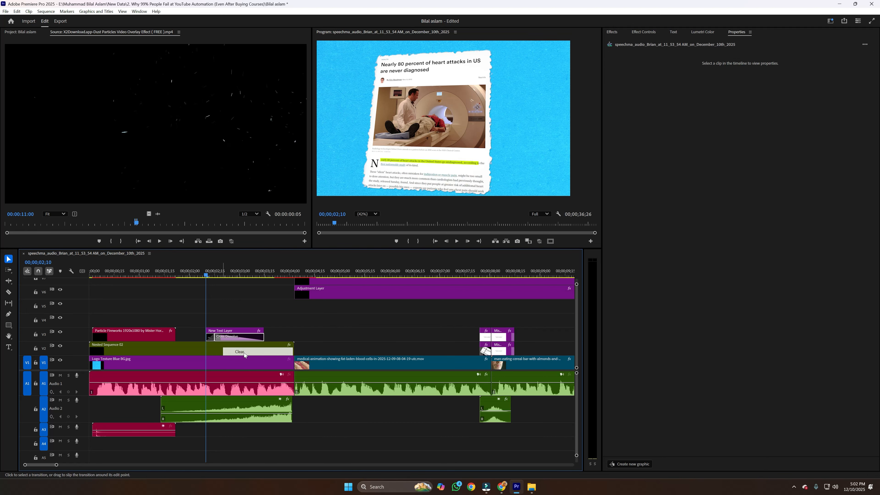
{"action": "left_click", "coordinate": [244, 353]}
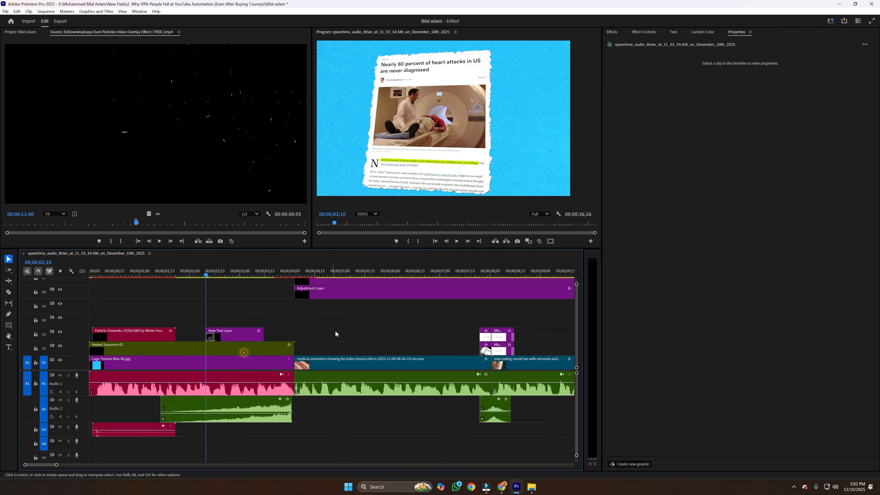
{"action": "key", "text": "space"}
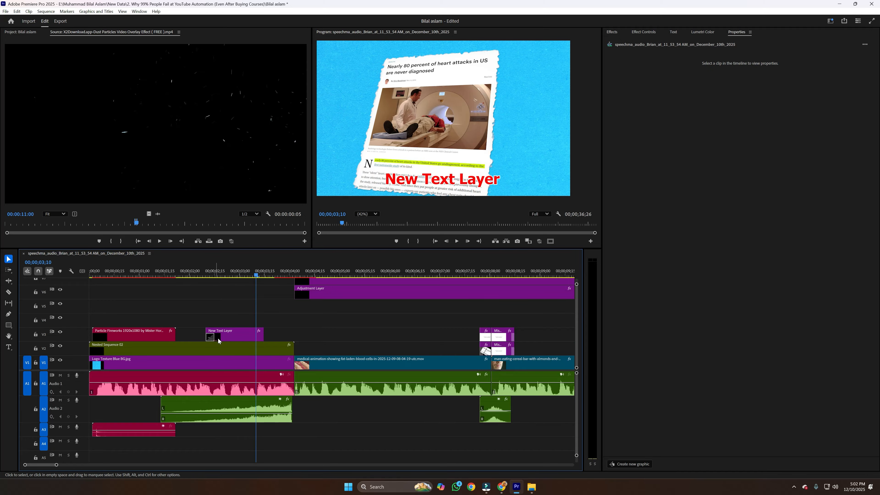
{"action": "left_click", "coordinate": [205, 273]}
{"action": "key", "text": "space"}
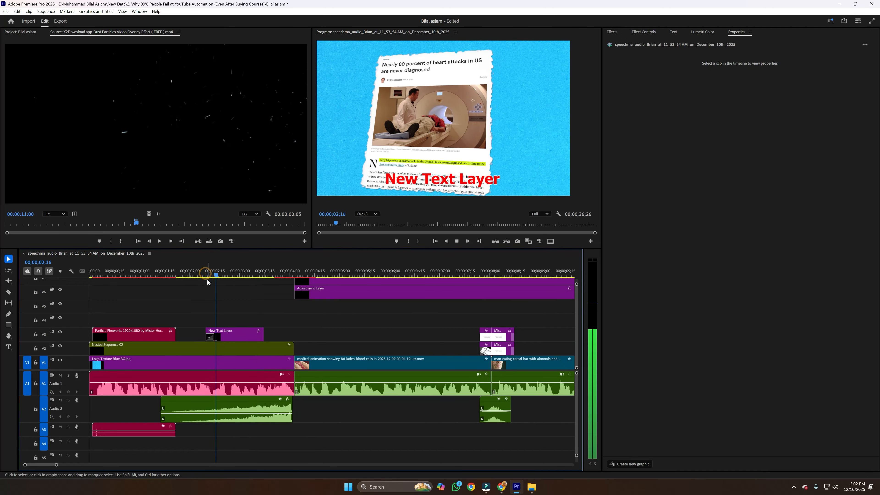
{"action": "key", "text": "space"}
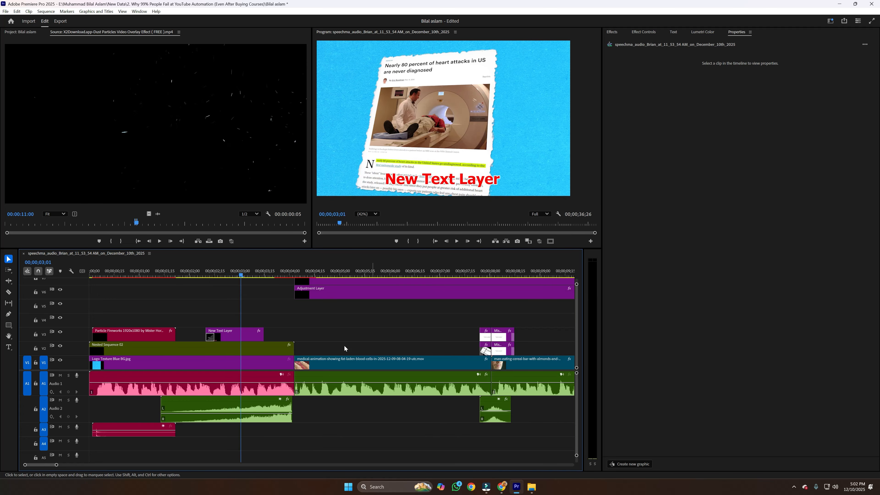
Open Premiere Composer from Window > Extensions and show its Starter Pack templates.
{"action": "left_click", "coordinate": [140, 11]}
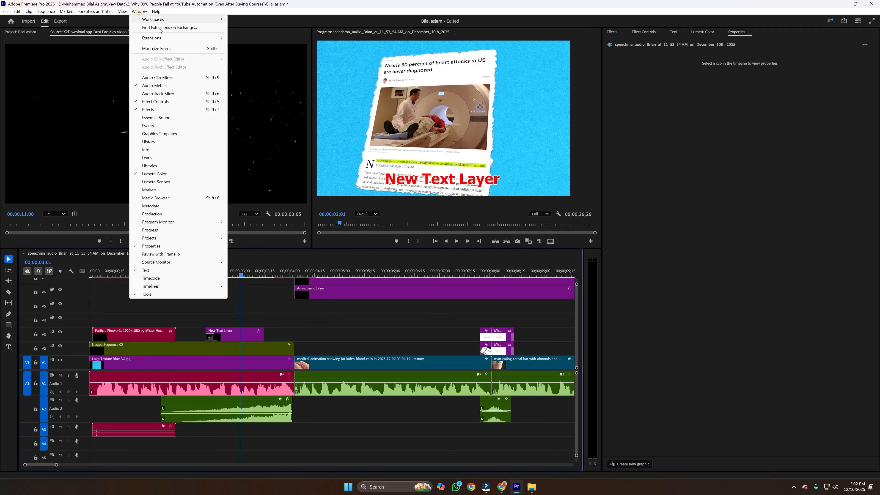
{"action": "left_click", "coordinate": [160, 38]}
{"action": "left_click", "coordinate": [253, 38]}
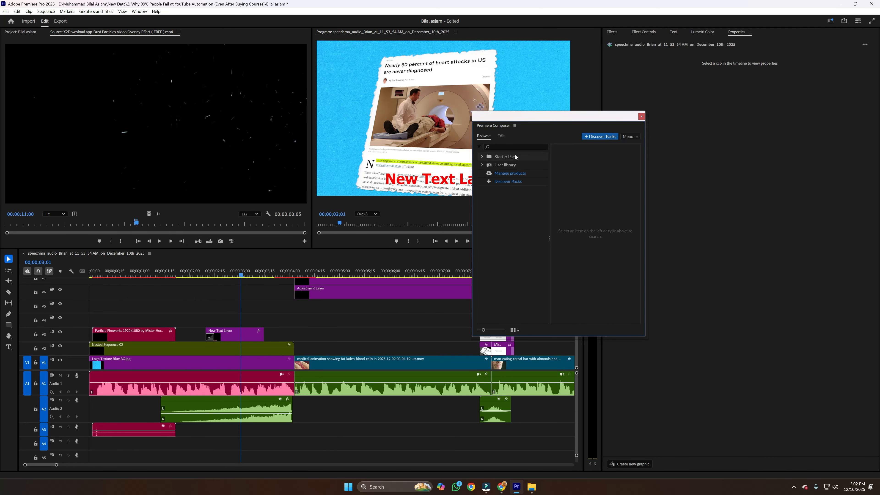
{"action": "left_click", "coordinate": [517, 157]}
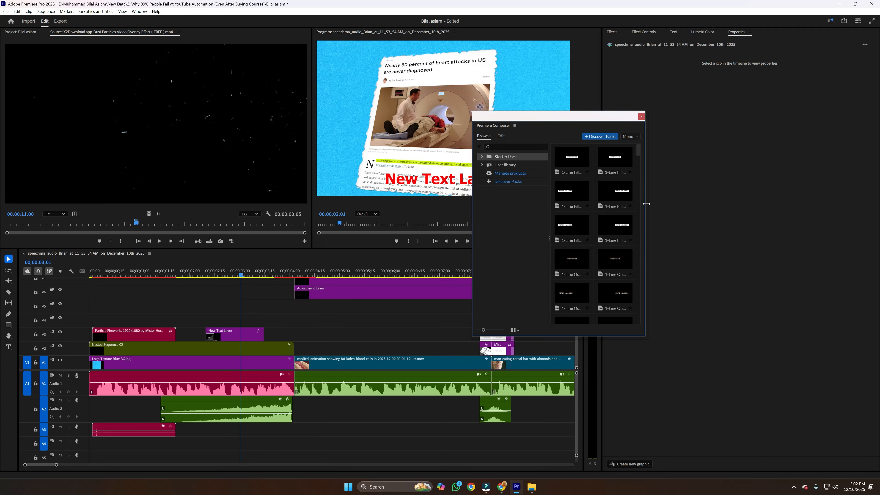
{"action": "left_click_drag", "start_coordinate": [647, 204], "coordinate": [845, 203]}
{"action": "left_click_drag", "start_coordinate": [719, 116], "coordinate": [669, 53]}
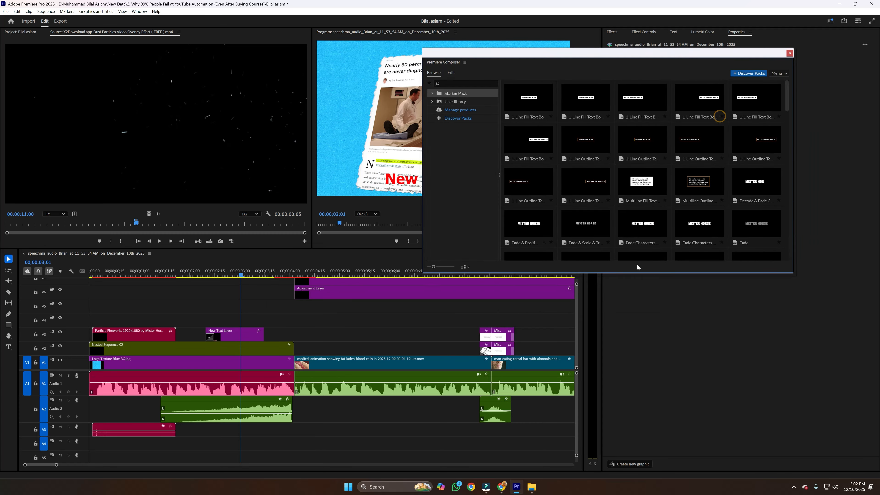
Dock the Premiere Composer panel at the lower right of the workspace.
{"action": "left_click_drag", "start_coordinate": [637, 273], "coordinate": [635, 375]}
{"action": "scroll", "coordinate": [603, 281], "scroll_direction": "down", "scroll_amount": 3}
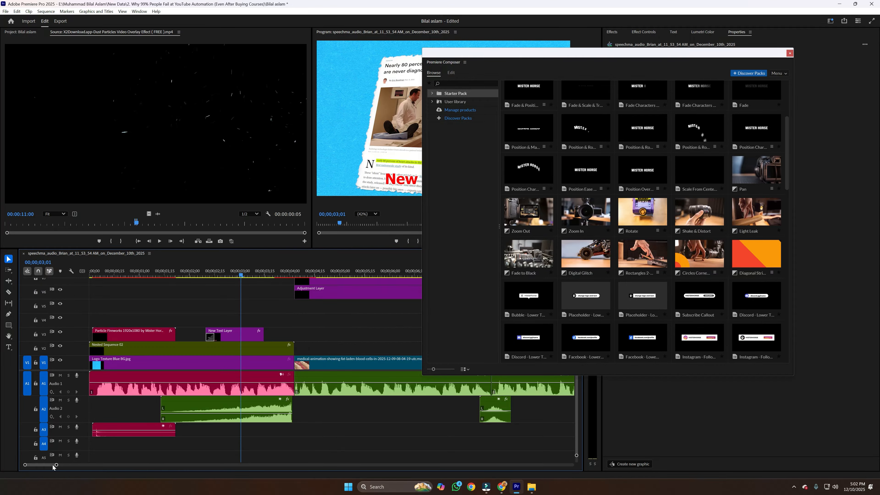
{"action": "left_click_drag", "start_coordinate": [56, 464], "coordinate": [301, 465]}
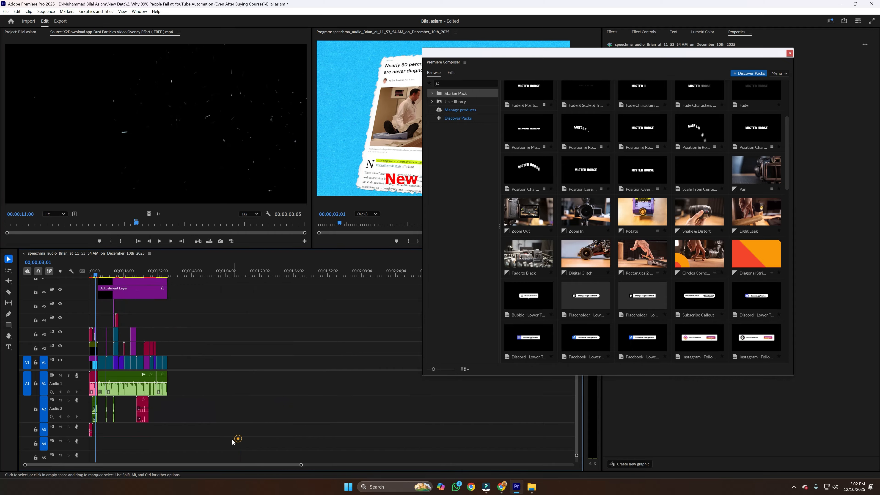
{"action": "left_click", "coordinate": [156, 273]}
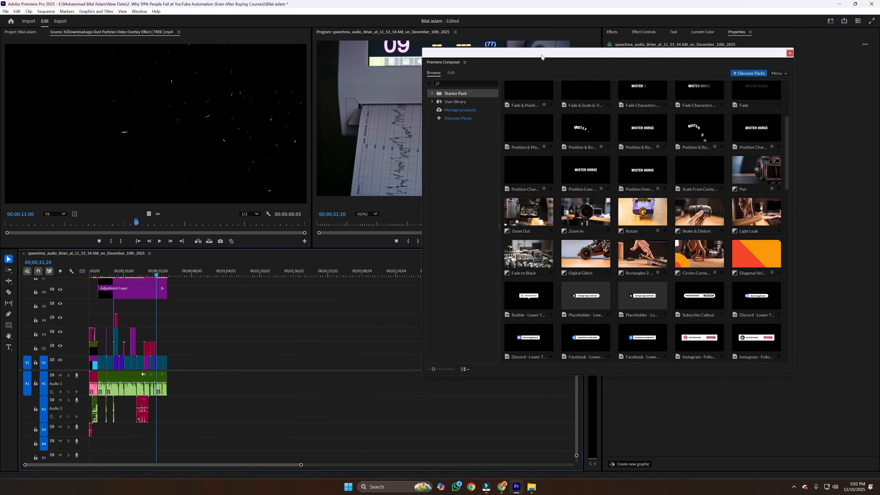
{"action": "left_click_drag", "start_coordinate": [541, 57], "coordinate": [656, 244]}
Scrub the playhead back to about 11;05 on the man-eating shot.
{"action": "left_click", "coordinate": [122, 272]}
{"action": "left_click_drag", "start_coordinate": [123, 275], "coordinate": [114, 278]}
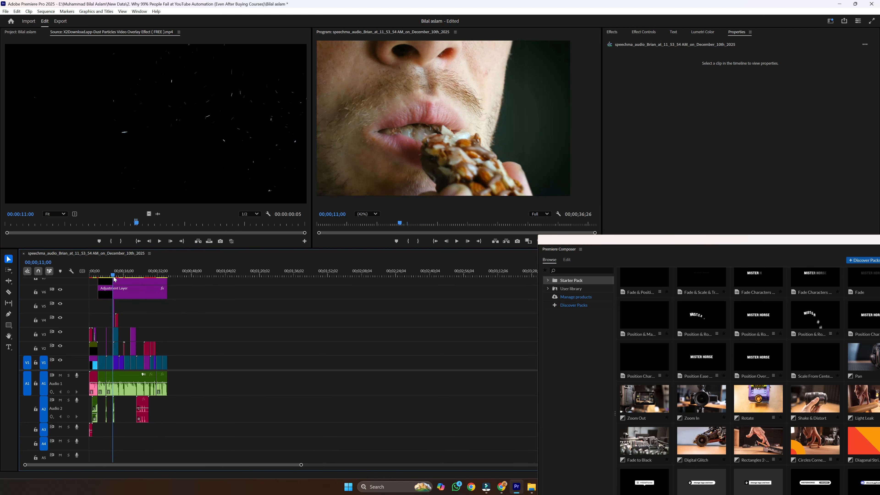
{"action": "left_click_drag", "start_coordinate": [113, 276], "coordinate": [115, 276]}
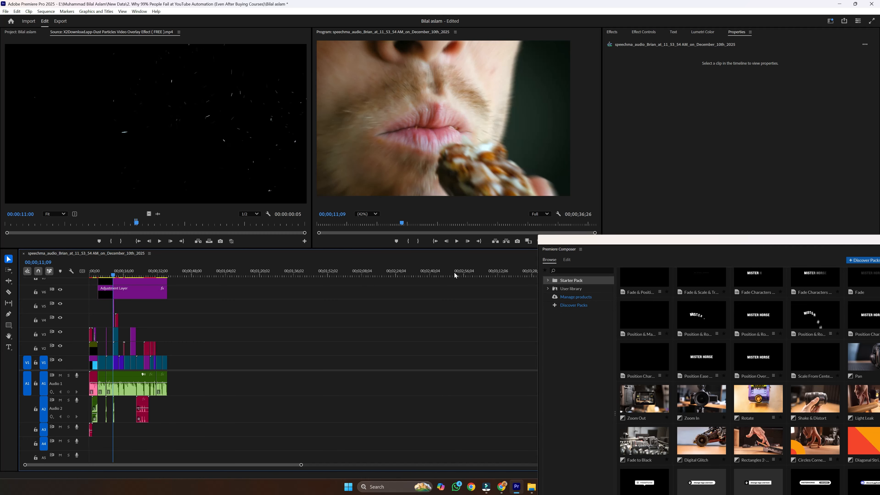
{"action": "left_click", "coordinate": [500, 489]}
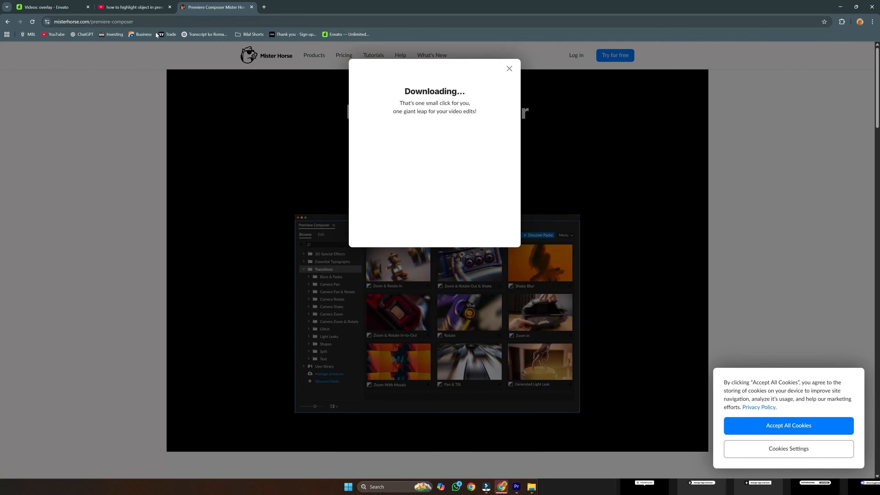
Search YouTube for 'how to animate number counter in premiere pro'.
{"action": "left_click", "coordinate": [135, 6]}
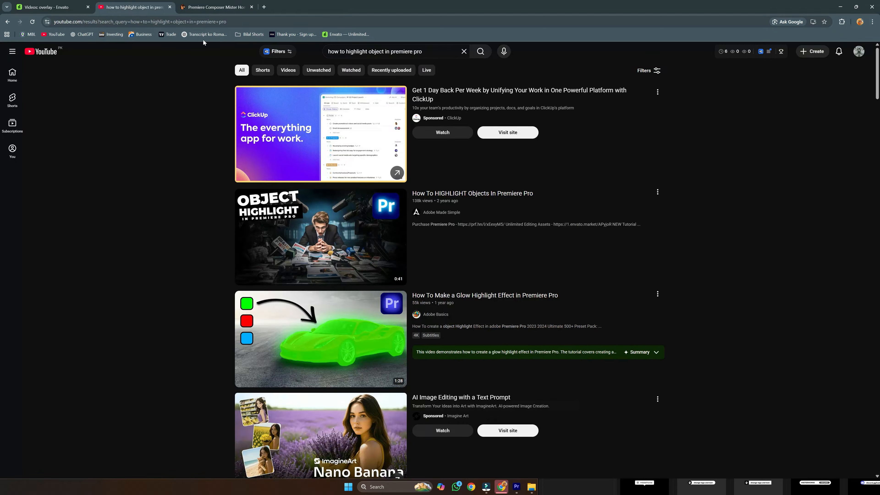
{"action": "left_click", "coordinate": [430, 52]}
{"action": "key", "text": "ctrl+a"}
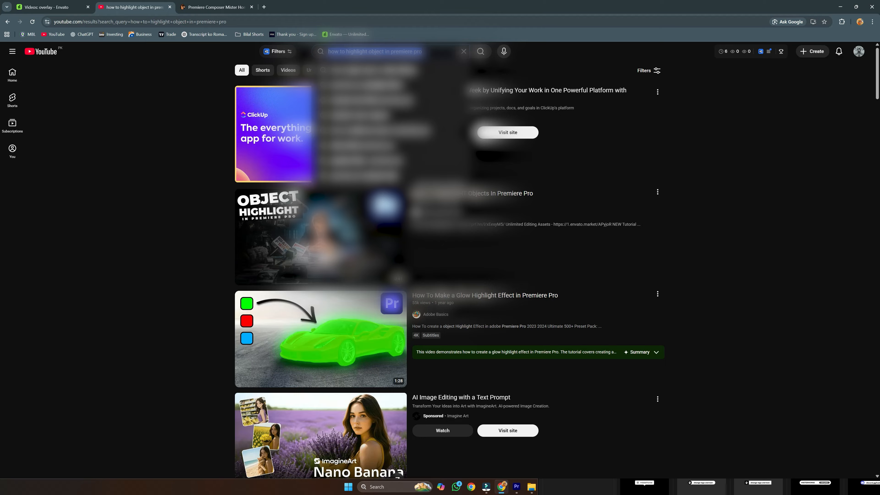
{"action": "type", "text": "how t"}
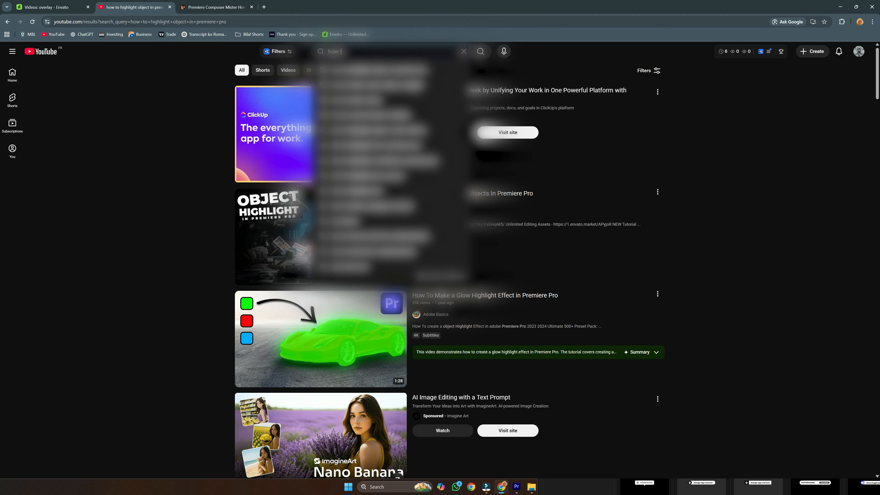
{"action": "type", "text": "o numbe"}
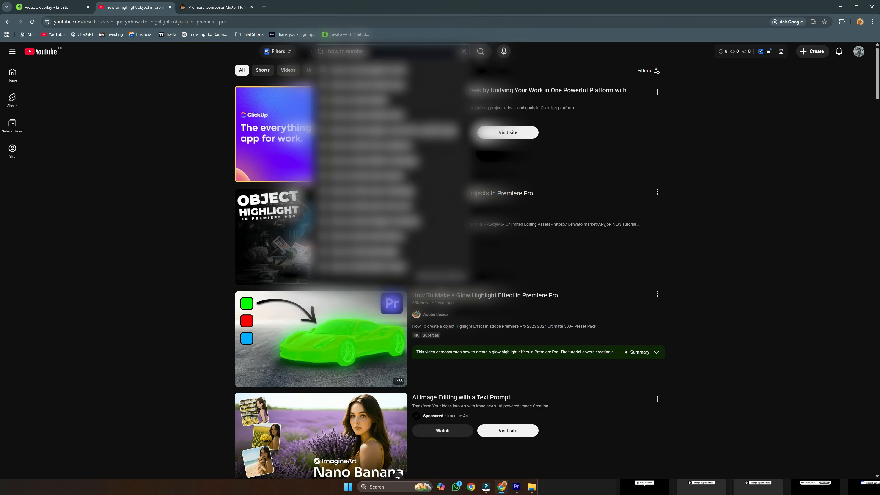
{"action": "type", "text": "r animas"}
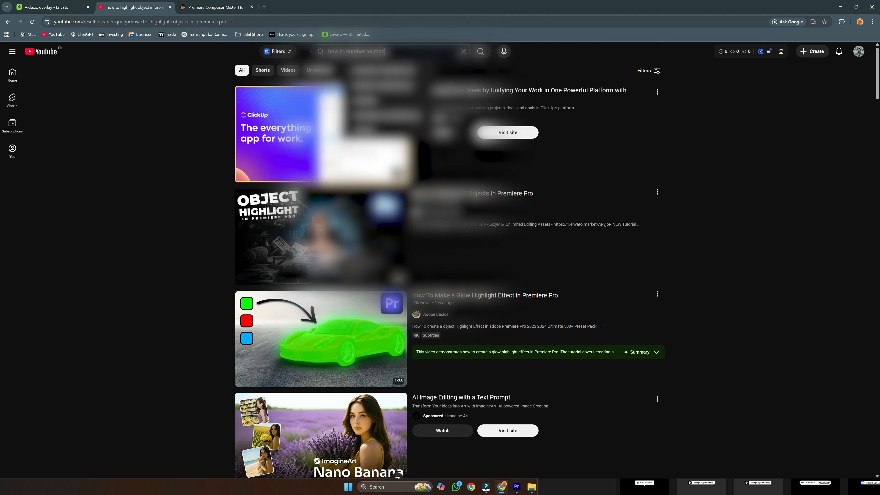
{"action": "key", "text": "Down"}
{"action": "key", "text": "Down"}
{"action": "key", "text": "Down"}
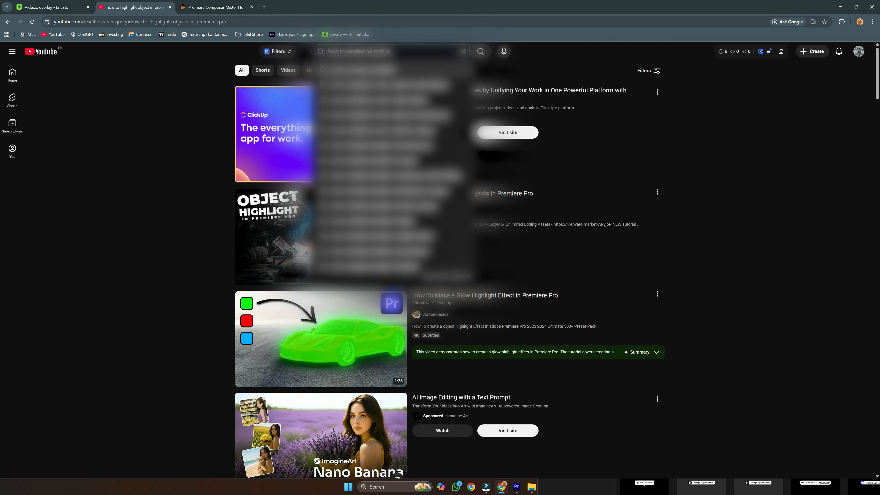
{"action": "key", "text": "Down"}
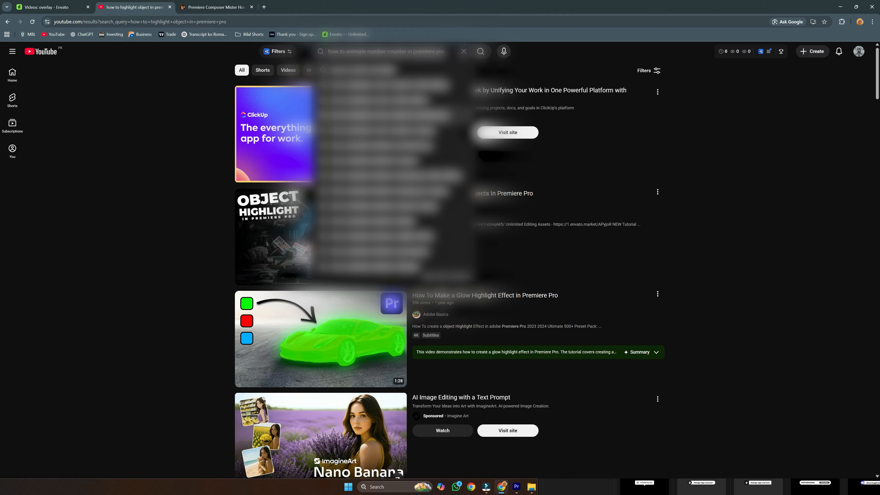
{"action": "key", "text": "Return"}
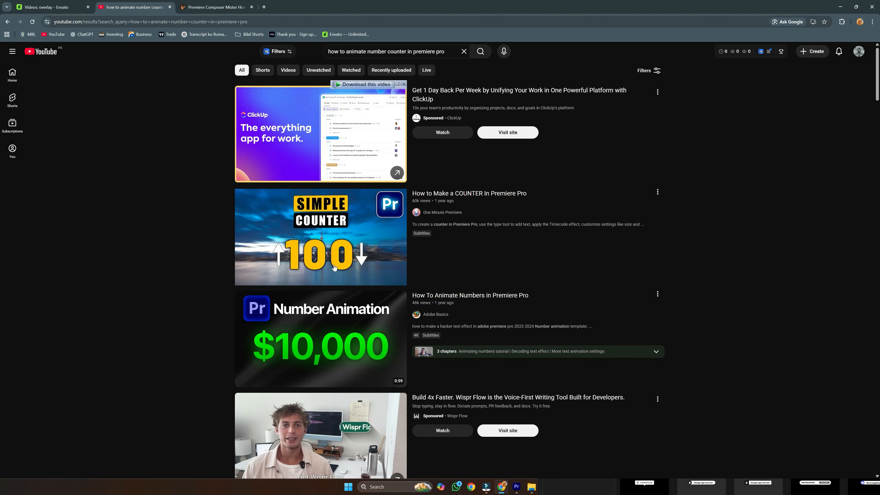
Browse the number counter tutorial results, then return to Premiere Pro.
{"action": "mouse_move", "coordinate": [334, 267]}
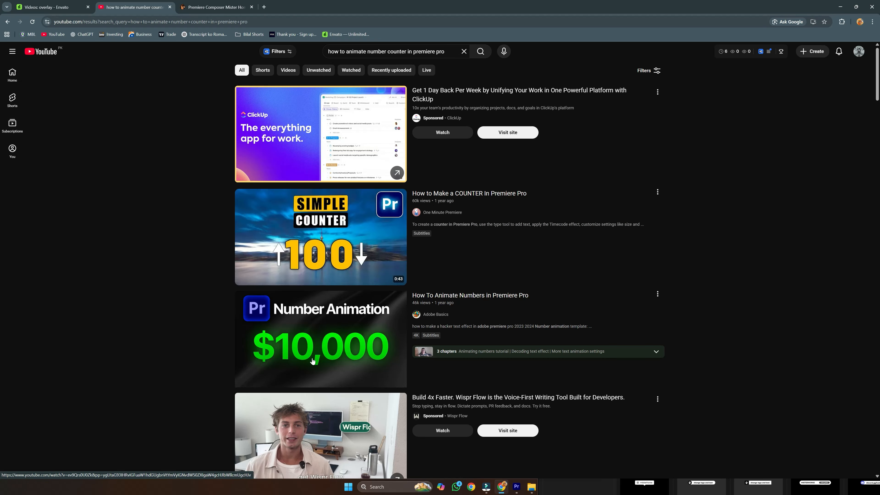
{"action": "mouse_move", "coordinate": [333, 359]}
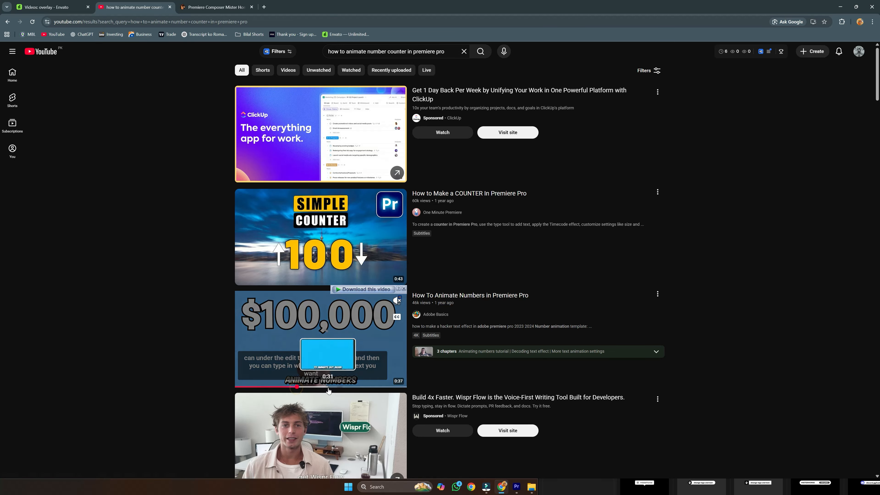
{"action": "scroll", "coordinate": [329, 335], "scroll_direction": "down", "scroll_amount": 1}
{"action": "scroll", "coordinate": [329, 335], "scroll_direction": "up", "scroll_amount": 1}
{"action": "mouse_move", "coordinate": [327, 230]}
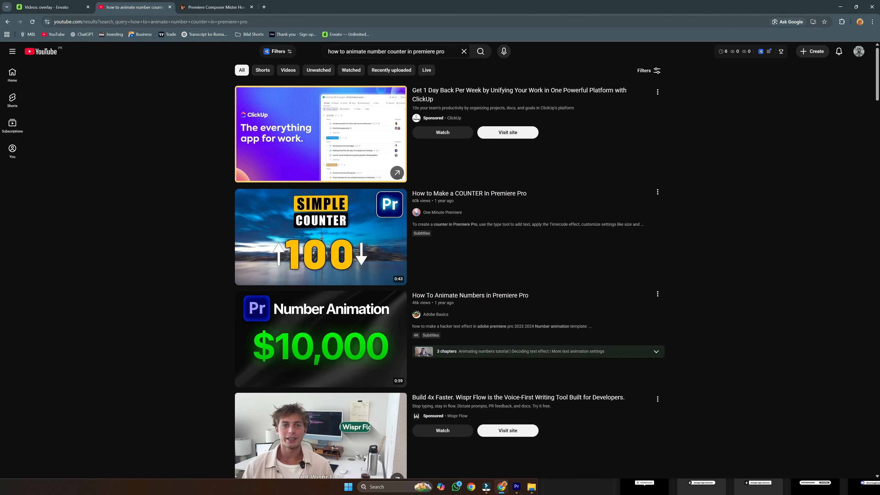
{"action": "left_click", "coordinate": [516, 491]}
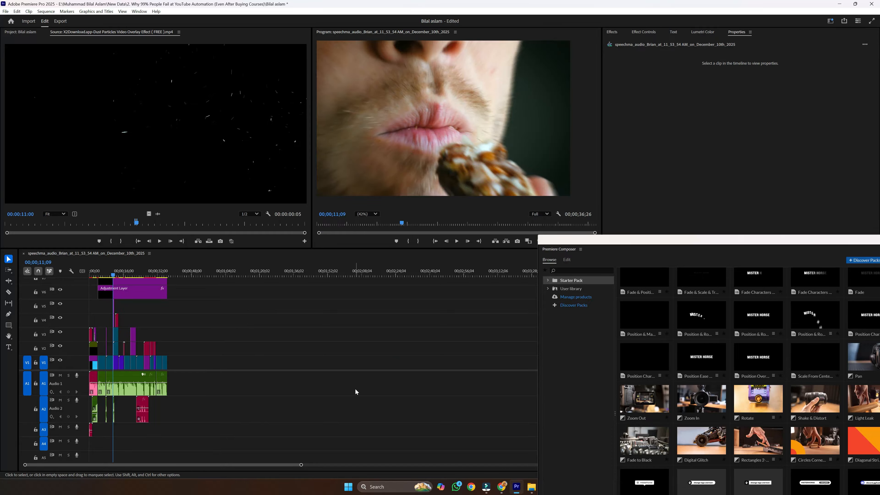